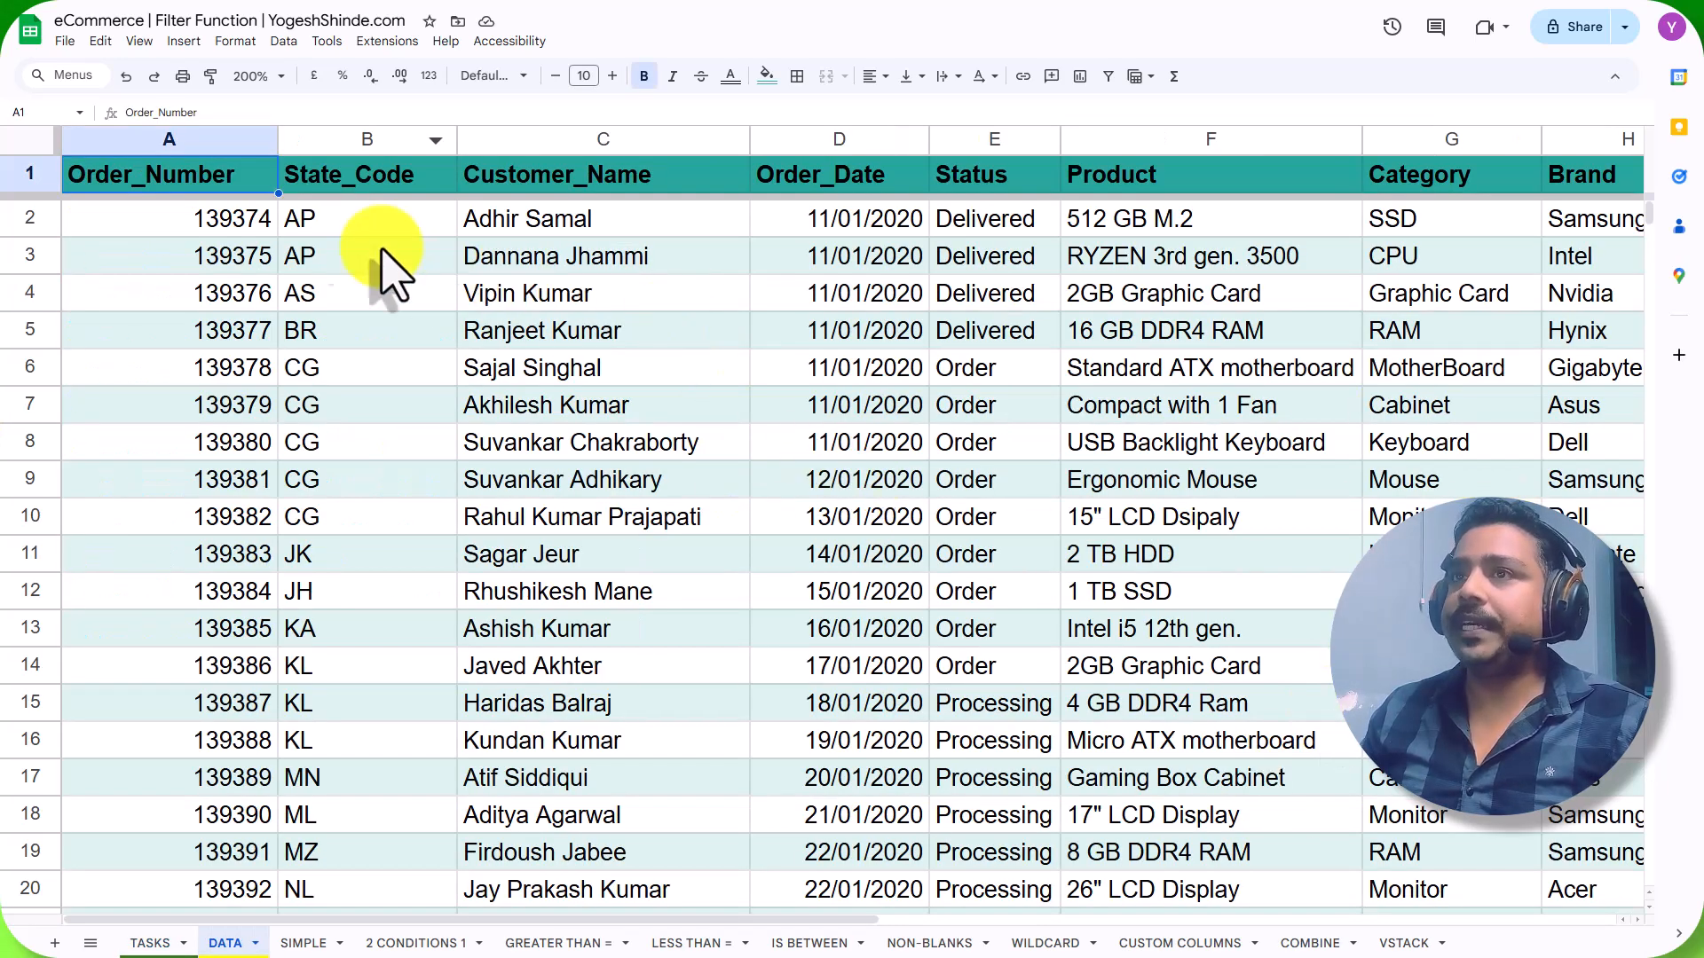
Review the order data's header columns from Order_Number through State_Code, Customer_Name, Order_Date and Status.
{"action": "left_click", "coordinate": [201, 184]}
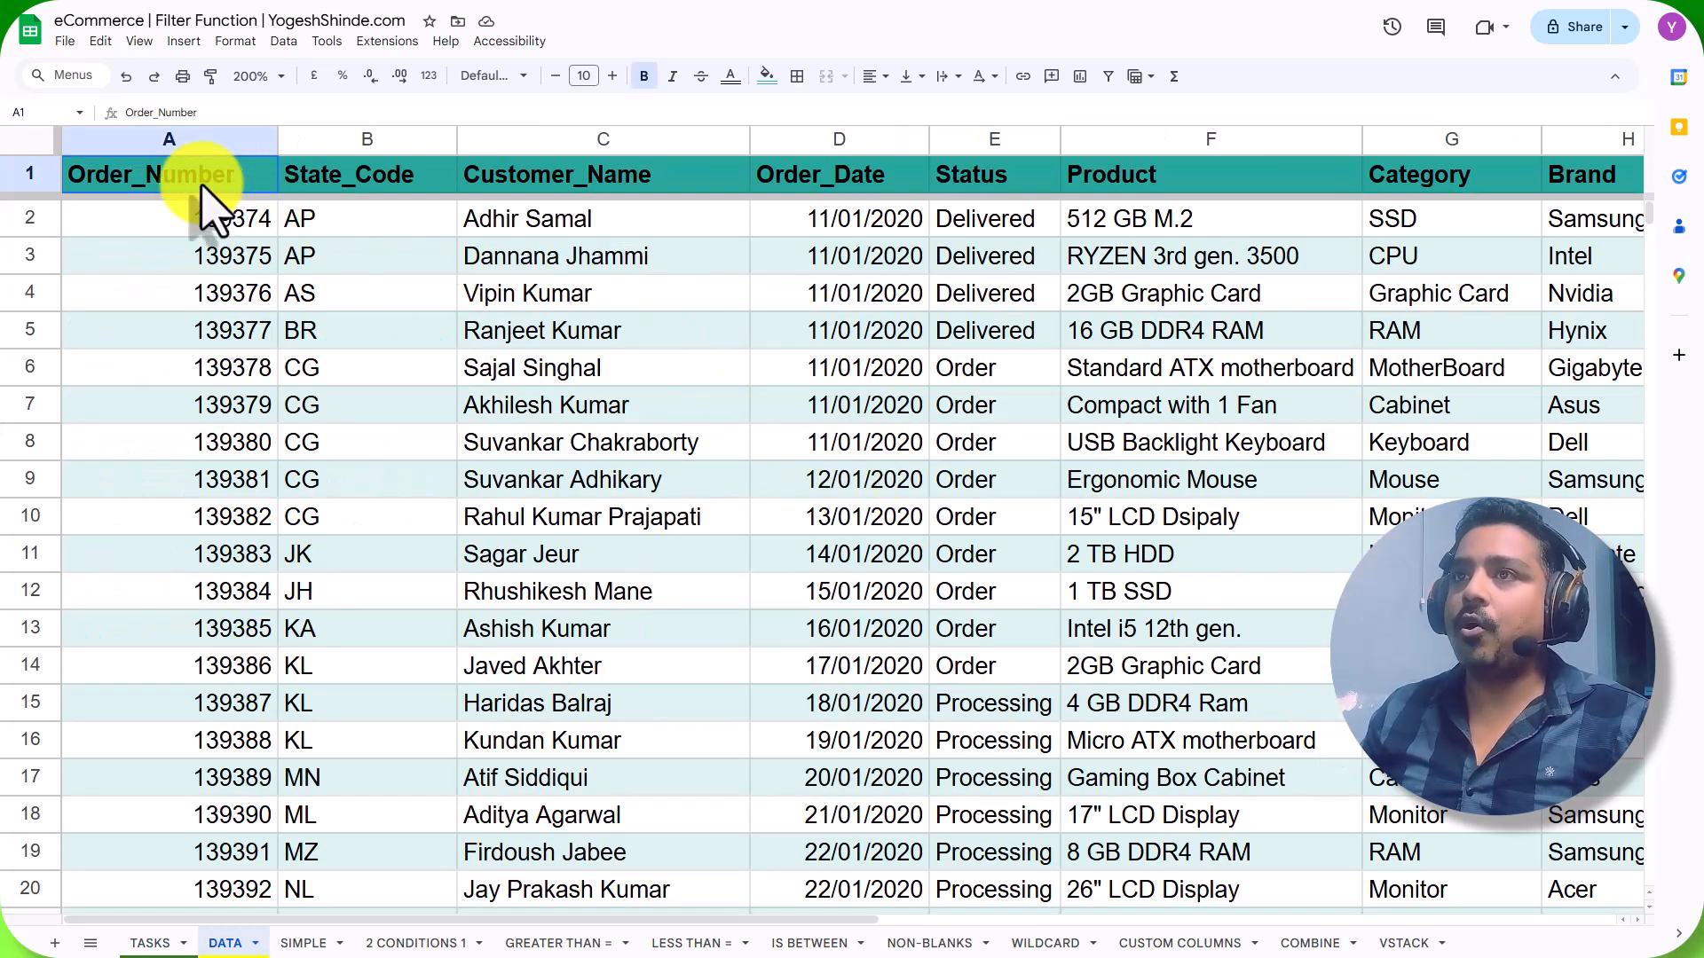
{"action": "left_click", "coordinate": [396, 188]}
{"action": "left_click", "coordinate": [607, 173]}
{"action": "left_click", "coordinate": [905, 174]}
{"action": "left_click", "coordinate": [1016, 173]}
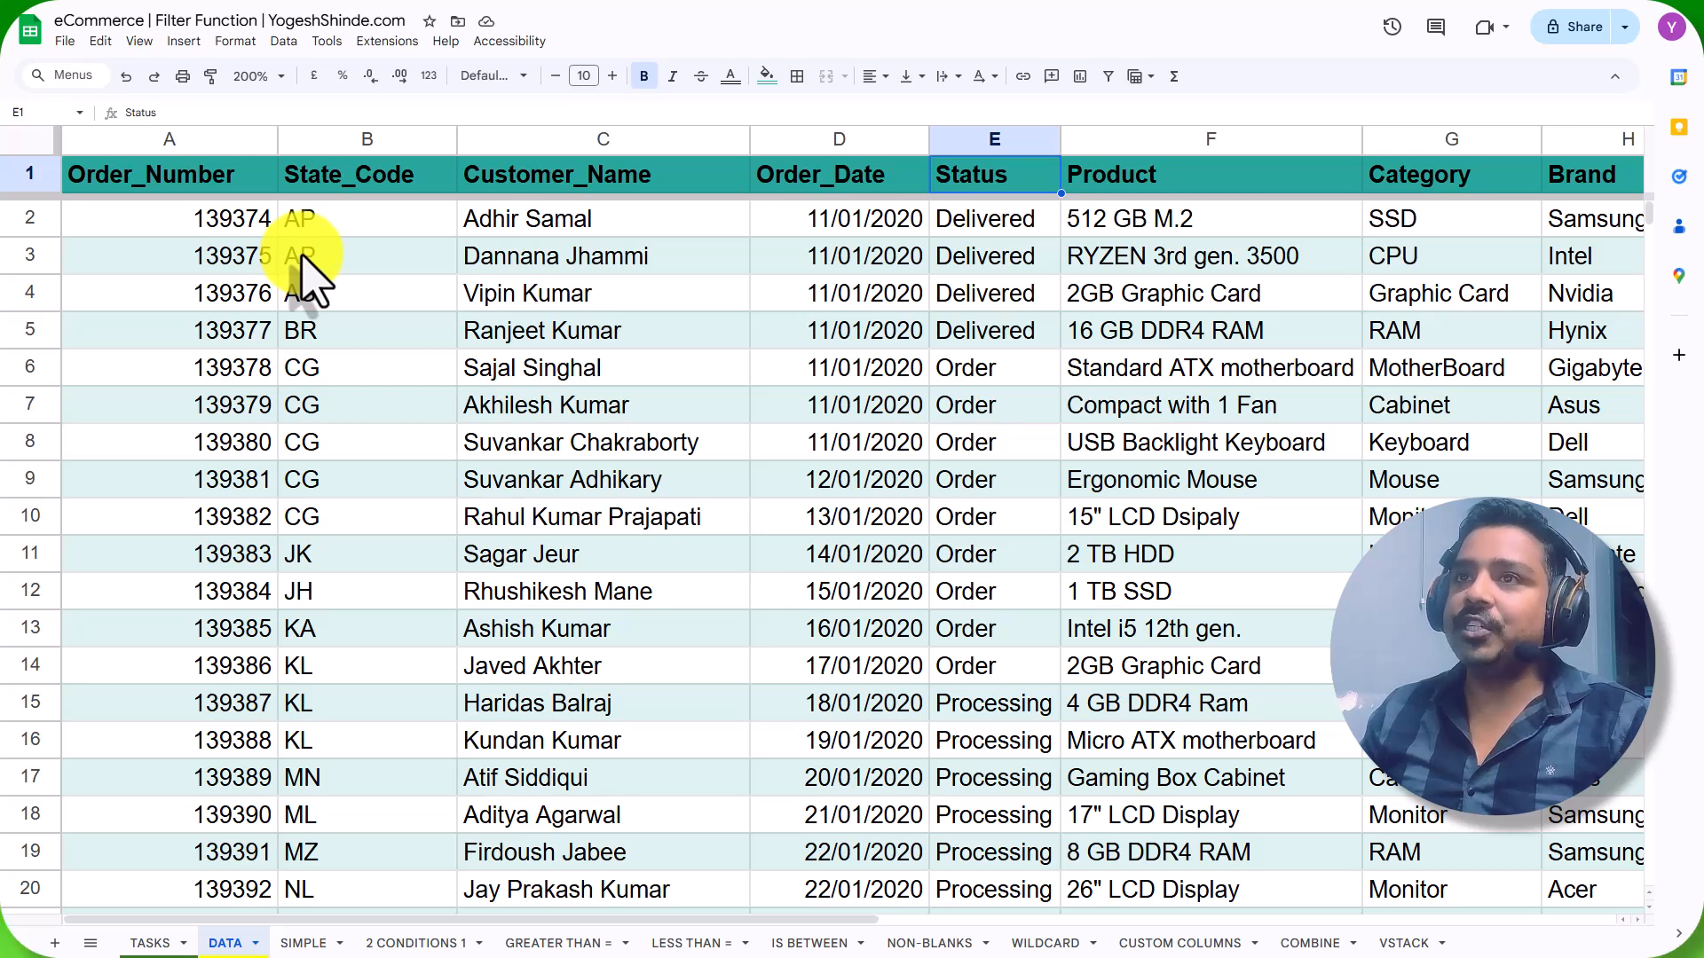
Add a filter to the entire DATA sheet.
{"action": "left_click", "coordinate": [30, 142]}
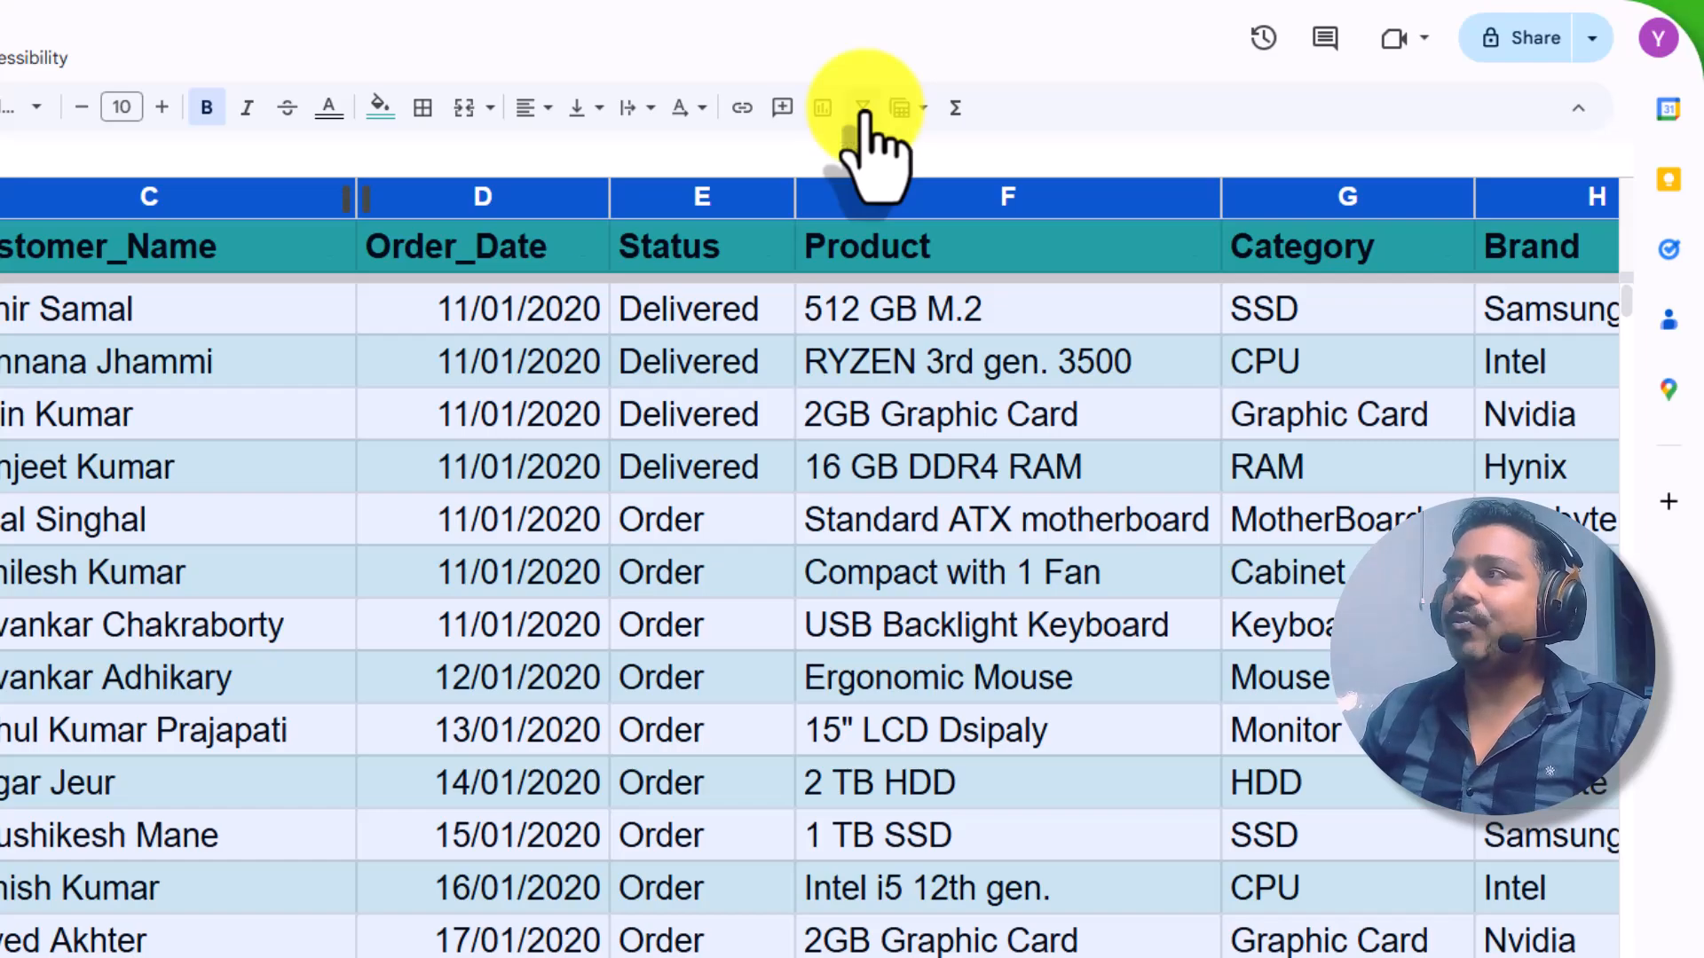
{"action": "left_click", "coordinate": [866, 111]}
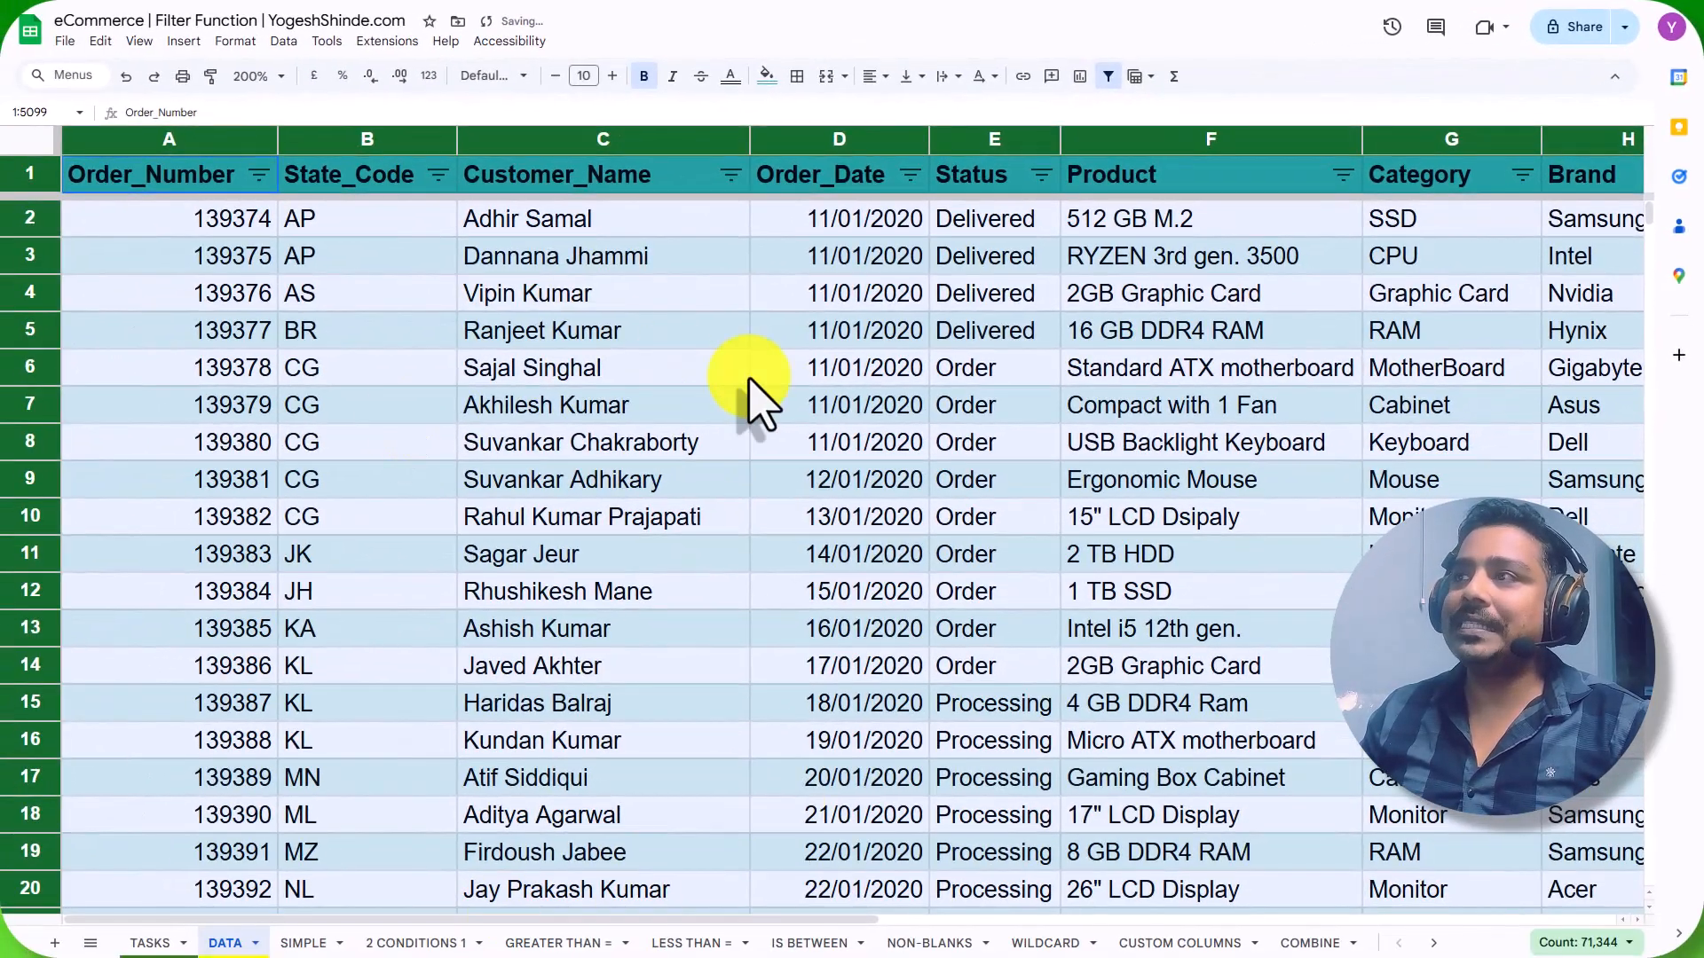
{"action": "left_click", "coordinate": [274, 579]}
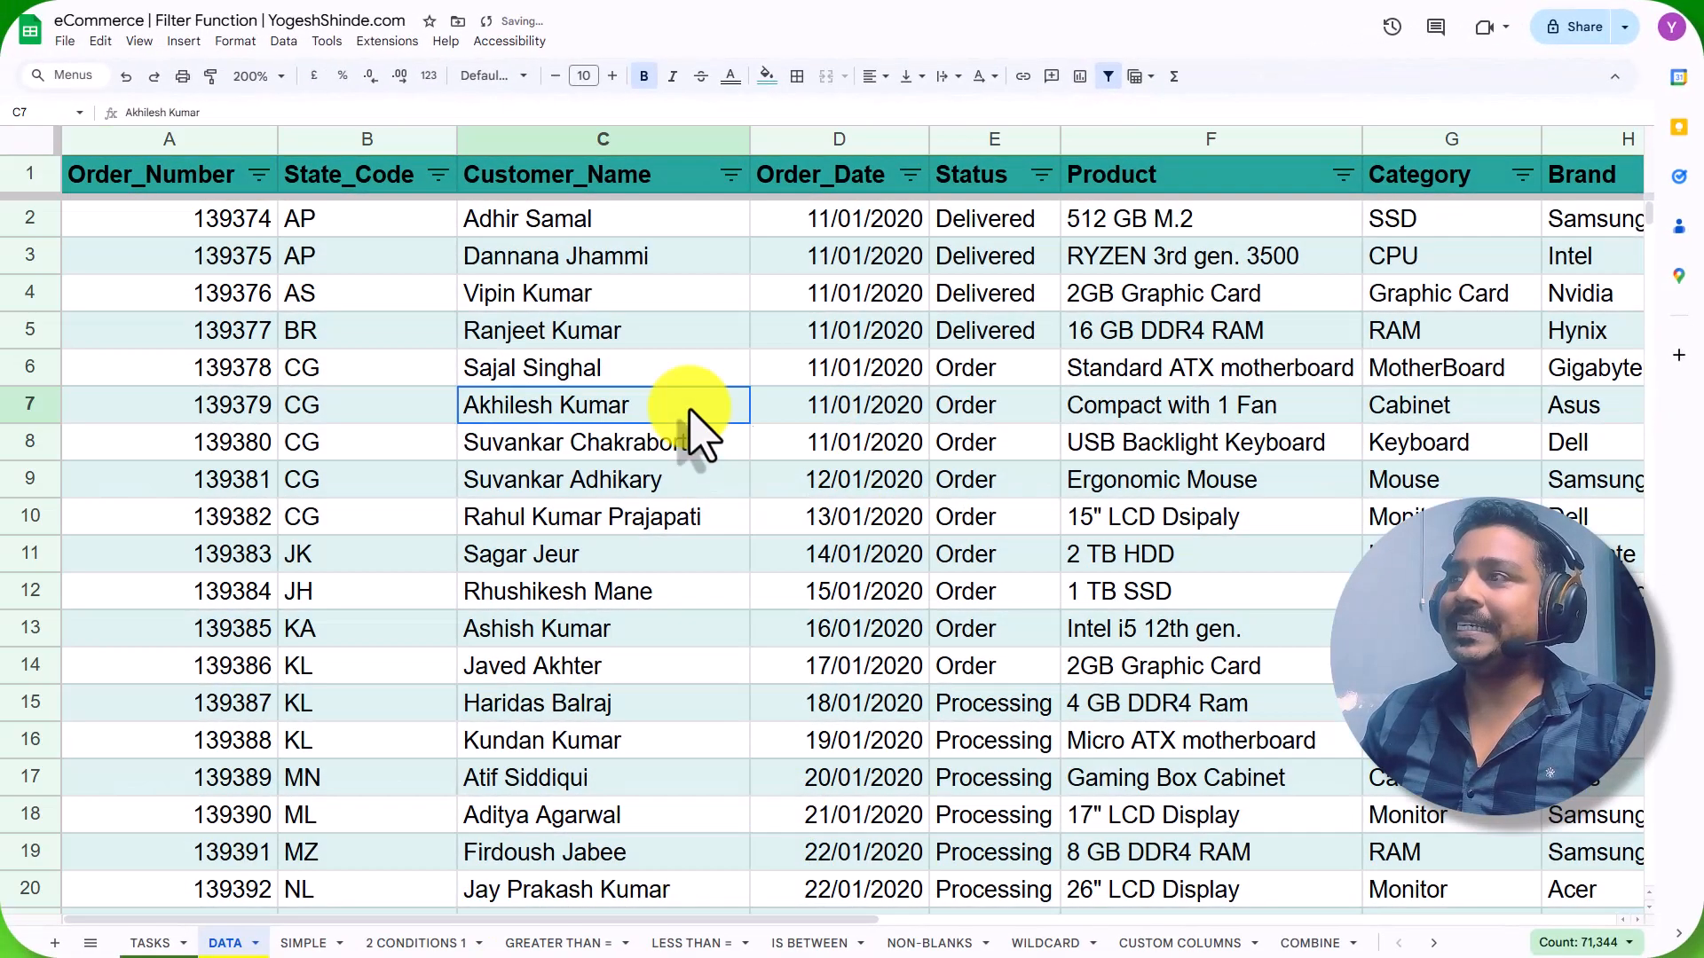
Filter the Status column by values so that only Delivered orders are shown, and select the filtered status cells.
{"action": "left_click", "coordinate": [1042, 177]}
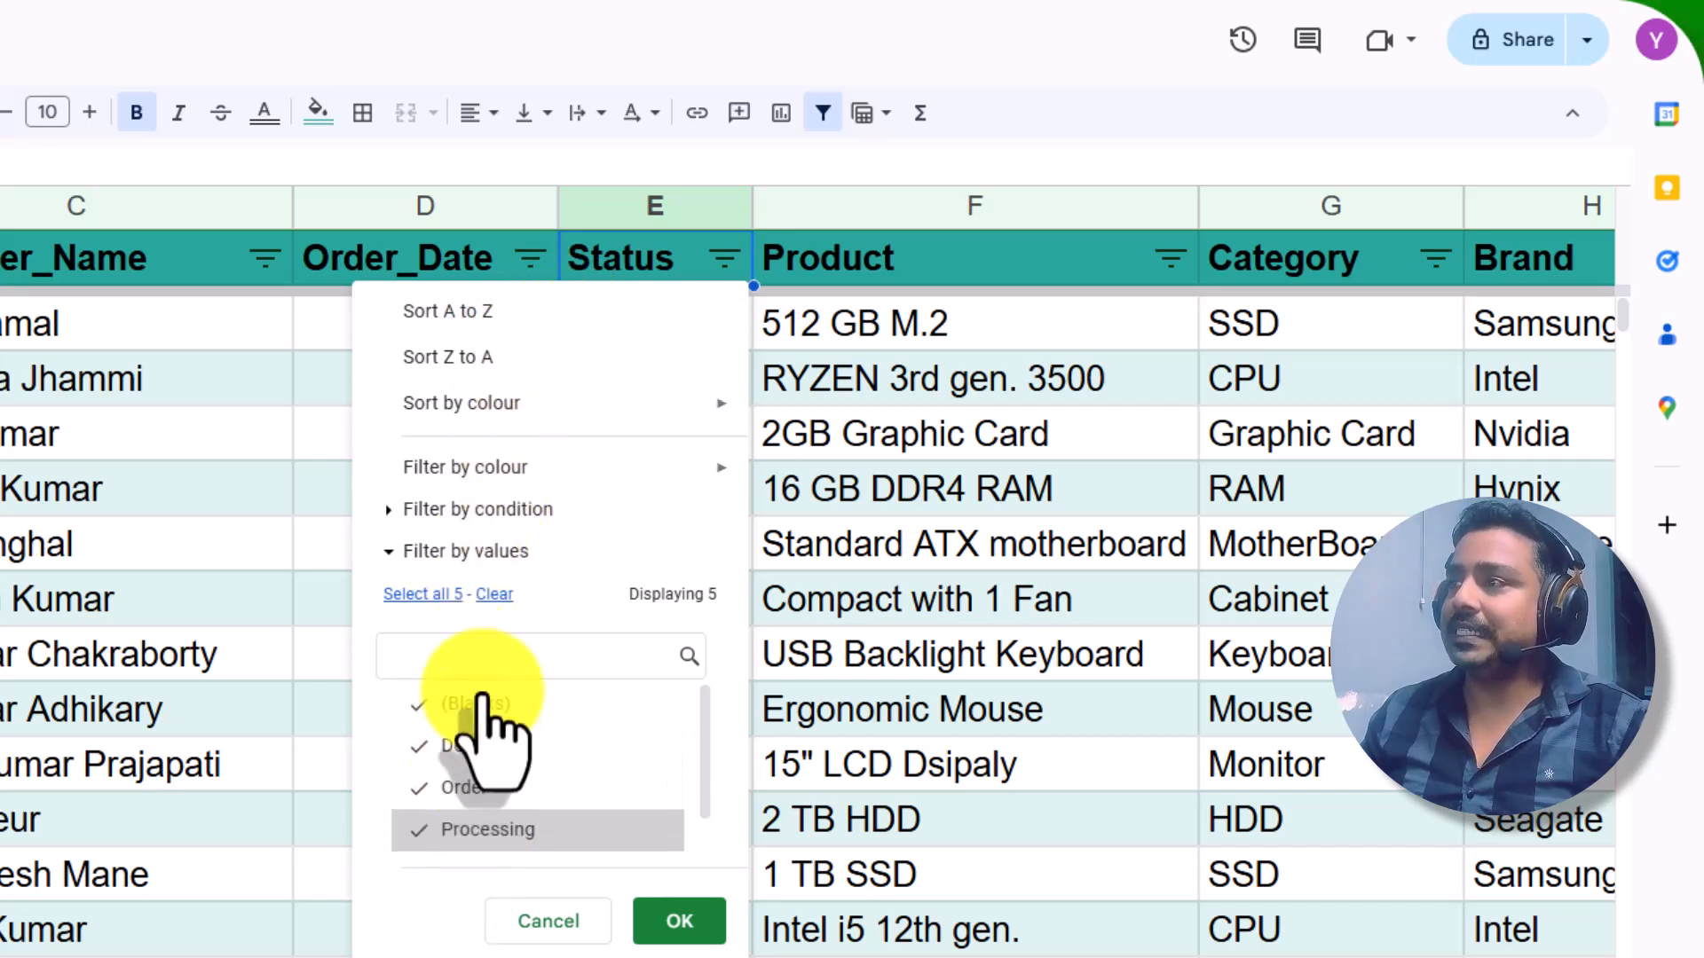
{"action": "left_click", "coordinate": [494, 593]}
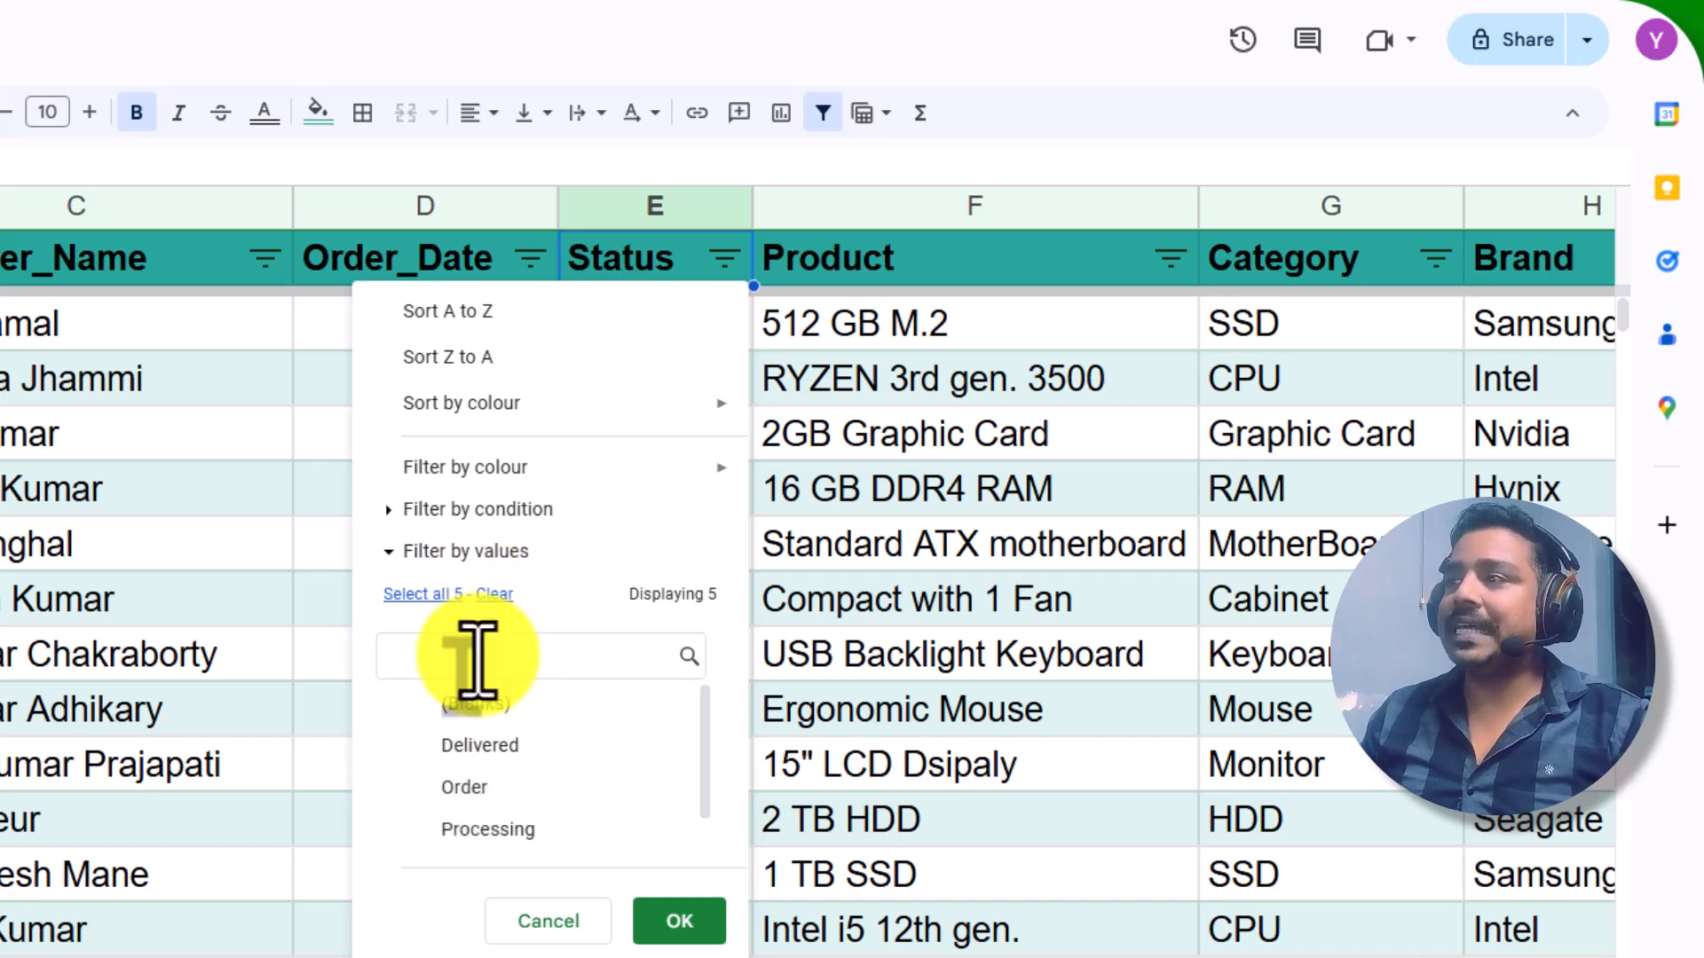
{"action": "left_click", "coordinate": [444, 754]}
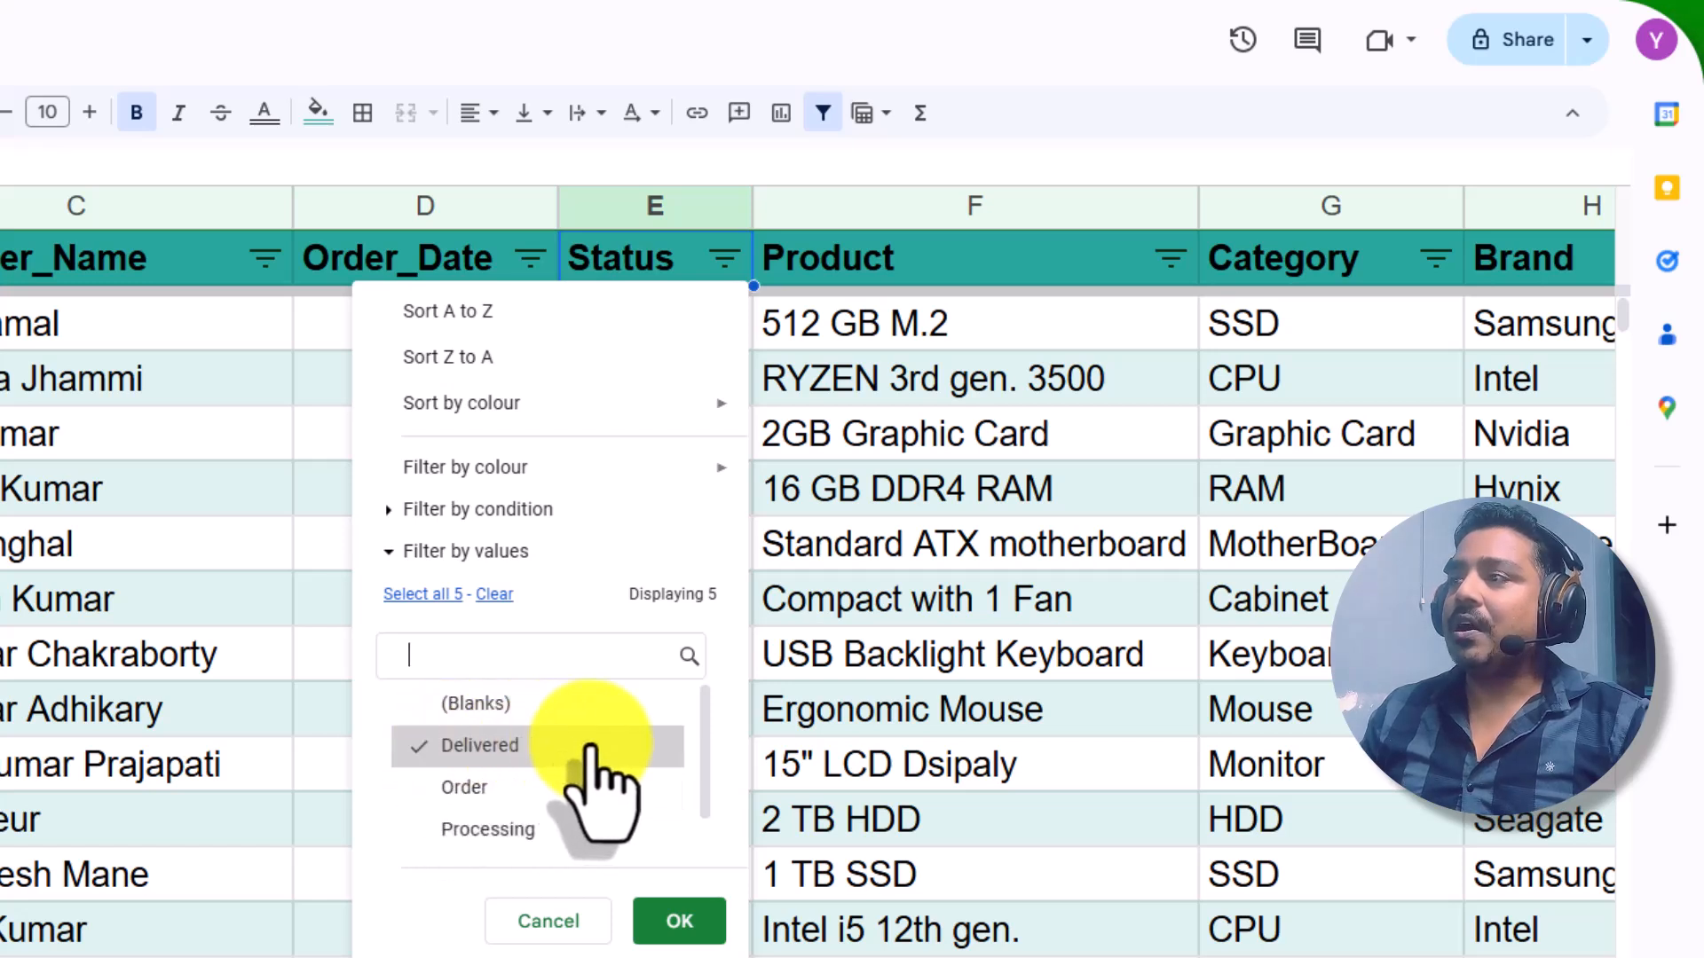
{"action": "left_click", "coordinate": [687, 927]}
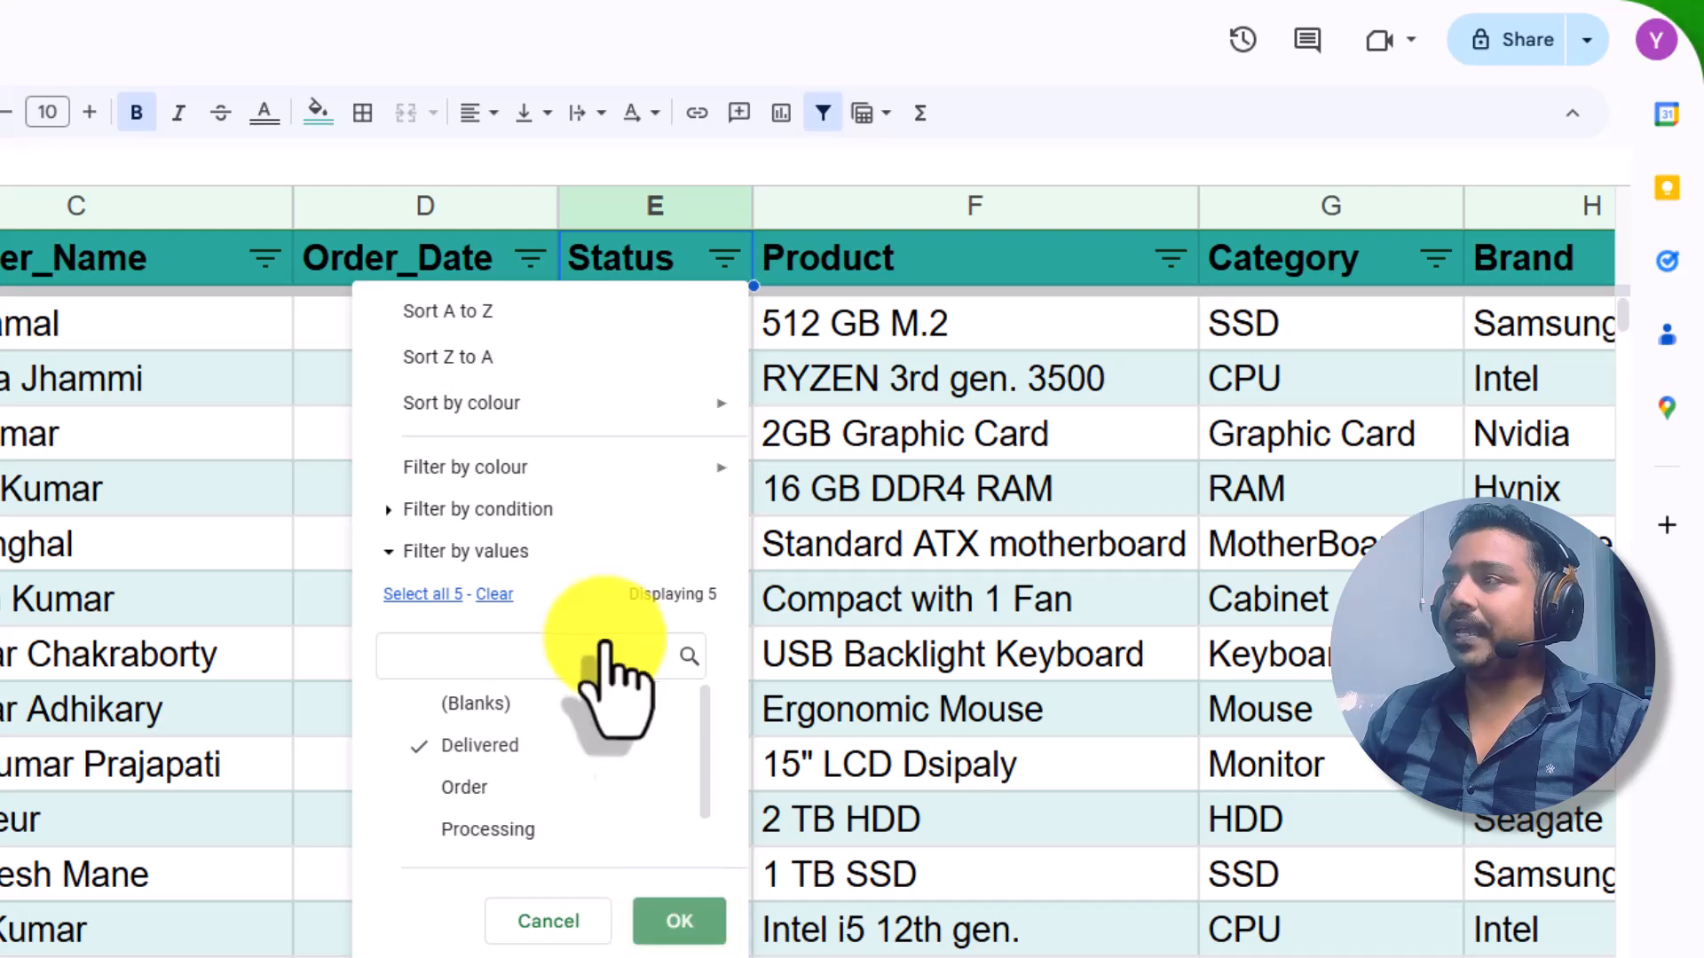
{"action": "left_click_drag", "start_coordinate": [685, 335], "coordinate": [675, 954]}
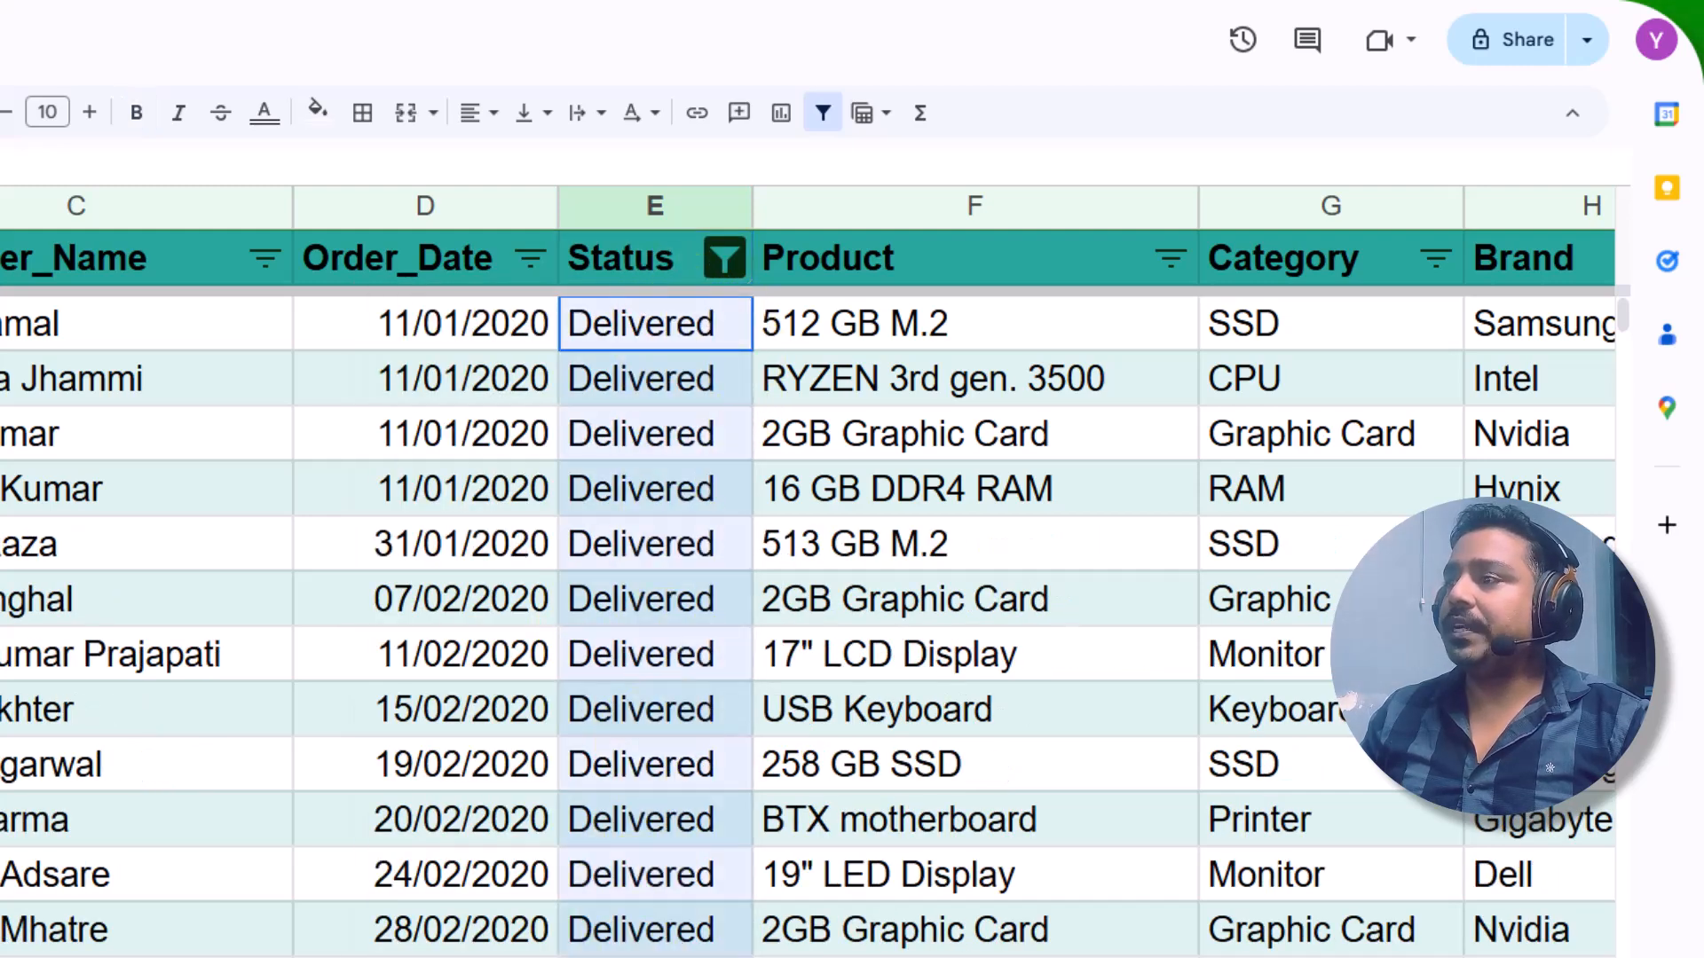
Examine the Status column's options for sorting by colour, filtering by colour and filtering by condition.
{"action": "left_click", "coordinate": [724, 260]}
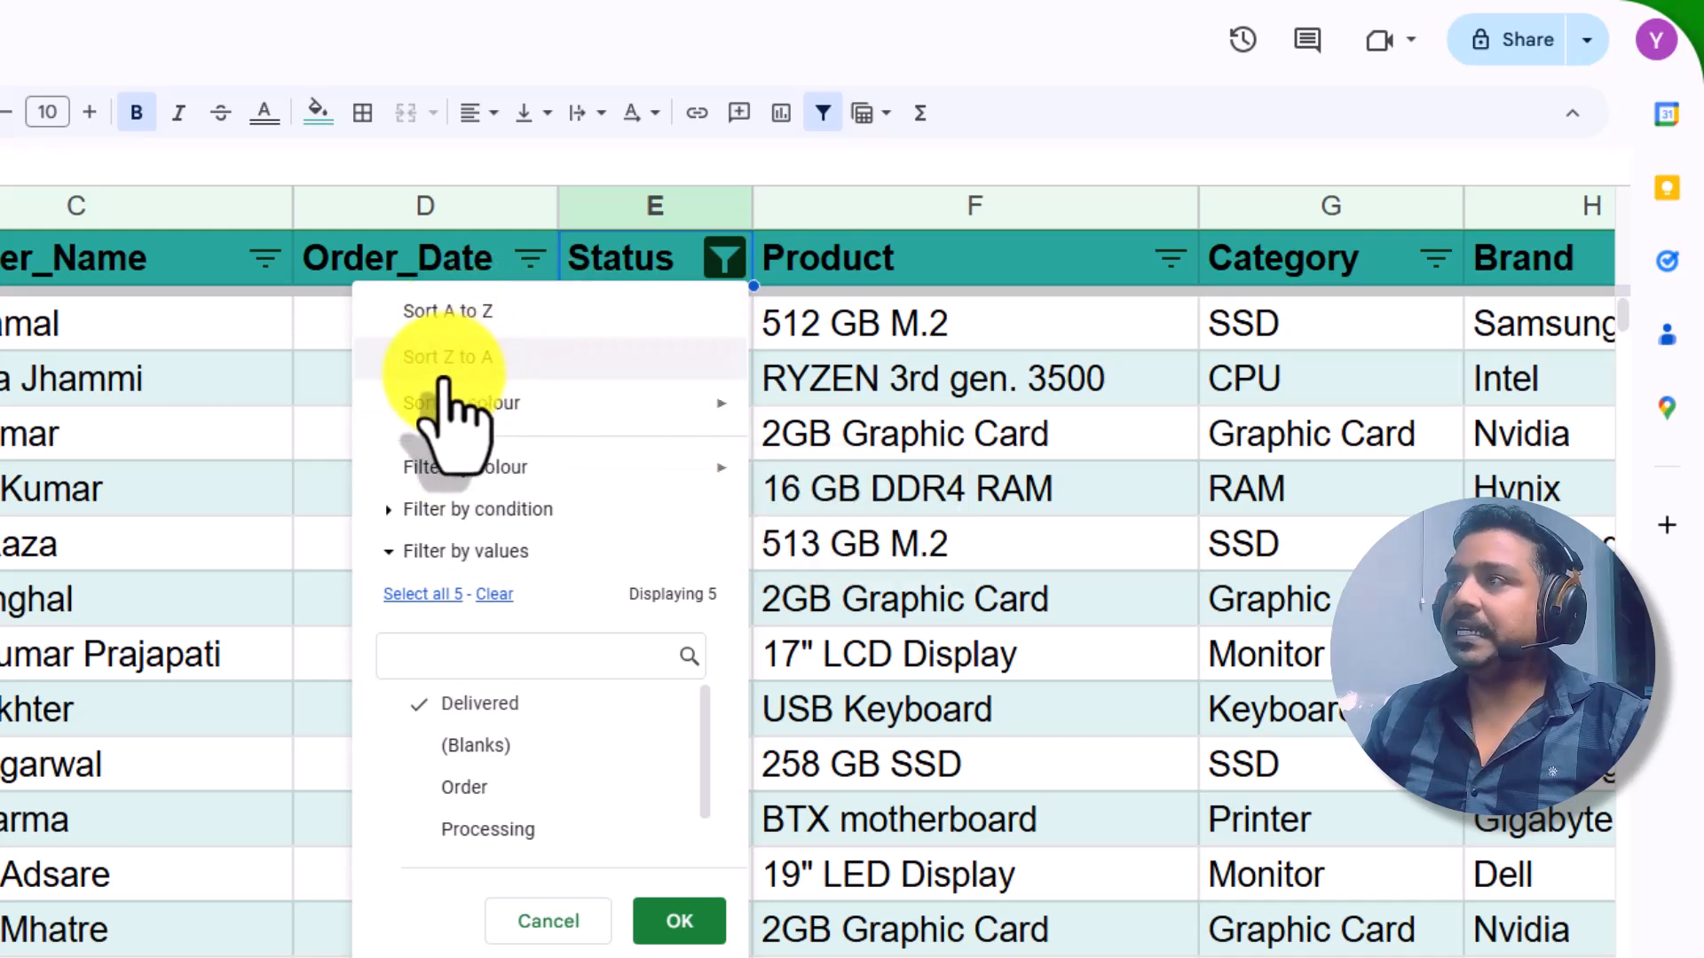
{"action": "mouse_move", "coordinate": [448, 403]}
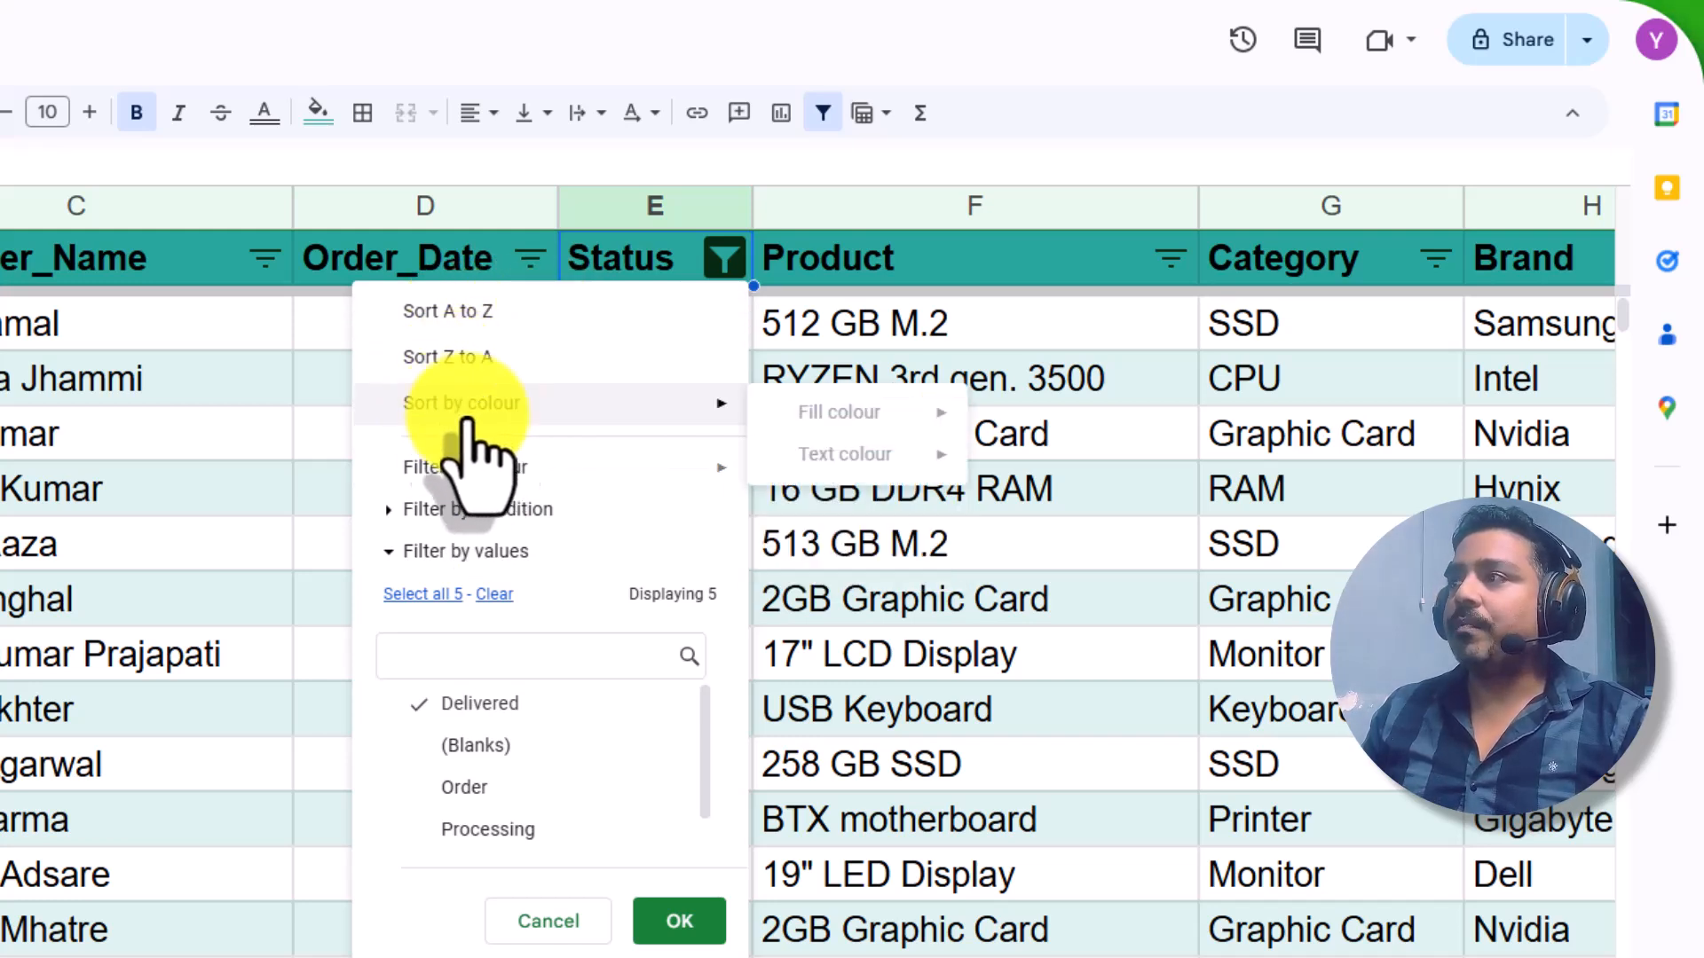
{"action": "mouse_move", "coordinate": [471, 466]}
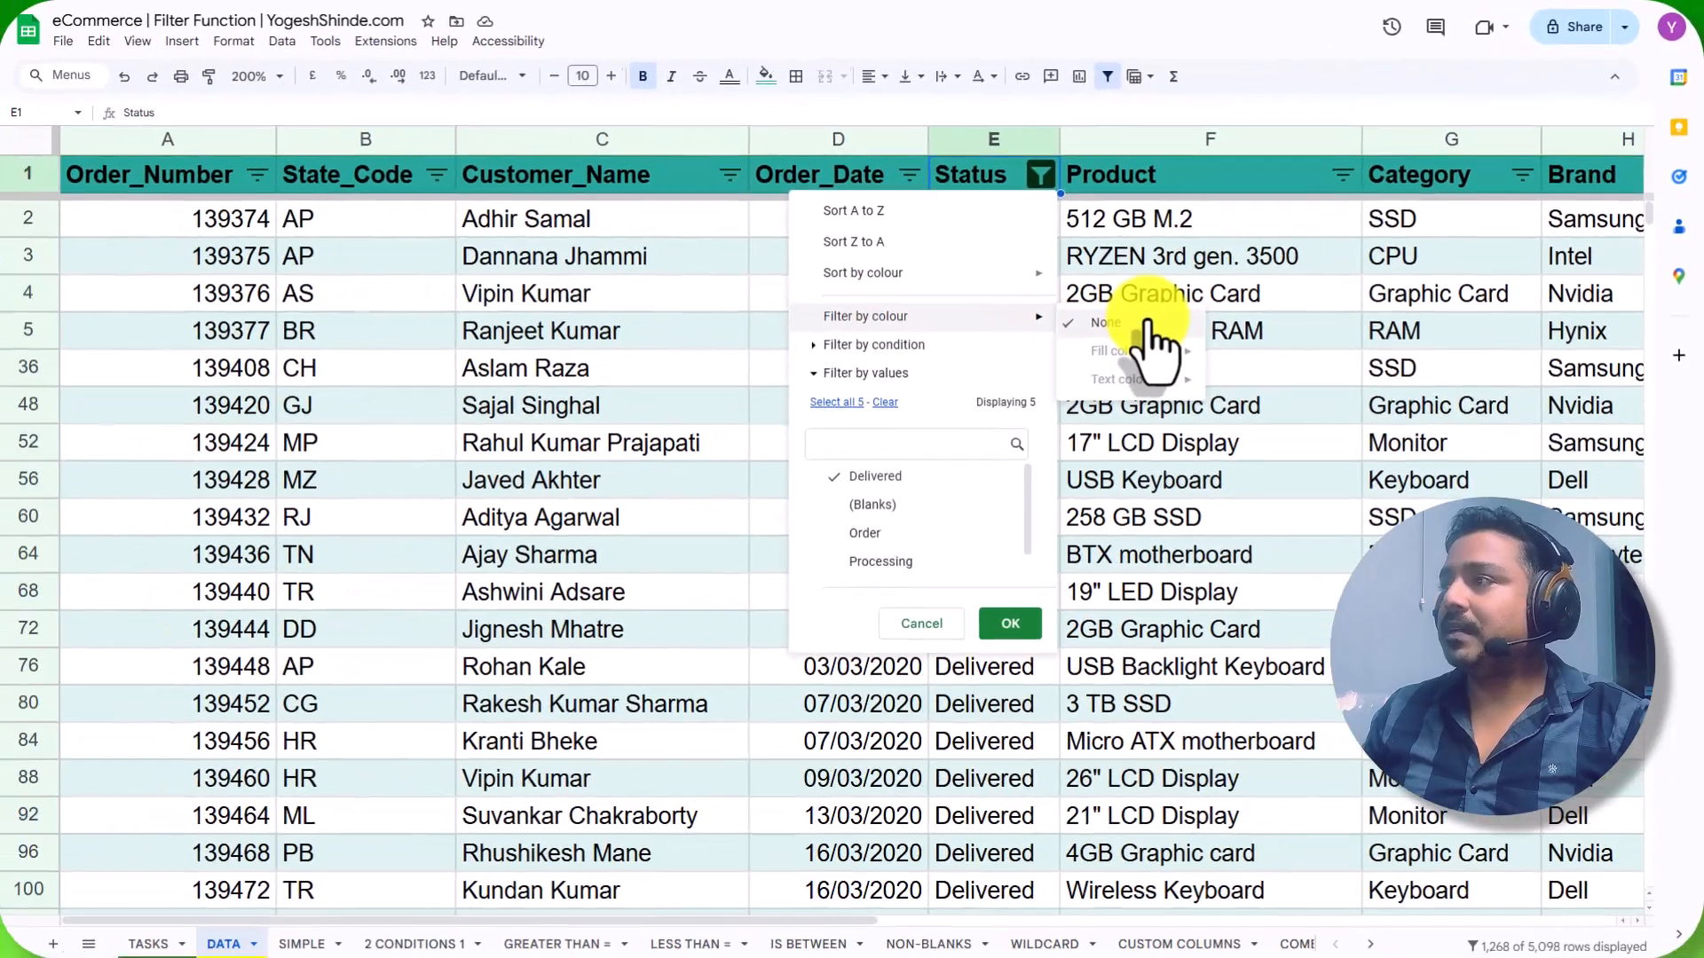
{"action": "left_click", "coordinate": [815, 346]}
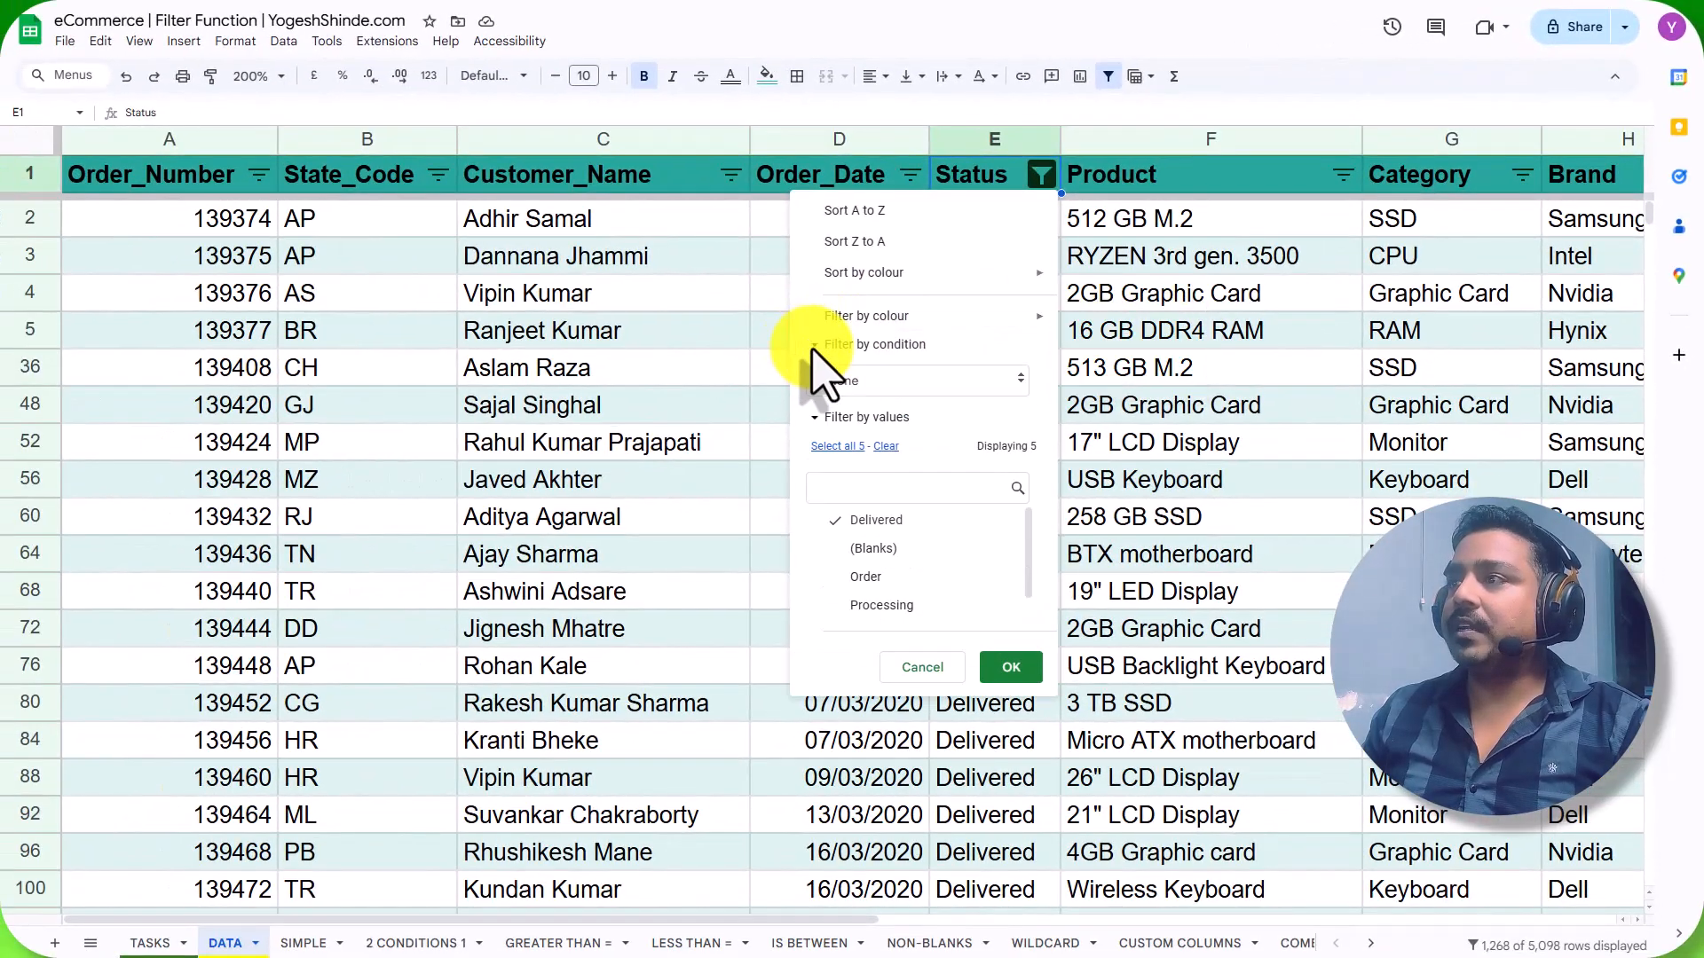
{"action": "left_click", "coordinate": [914, 379]}
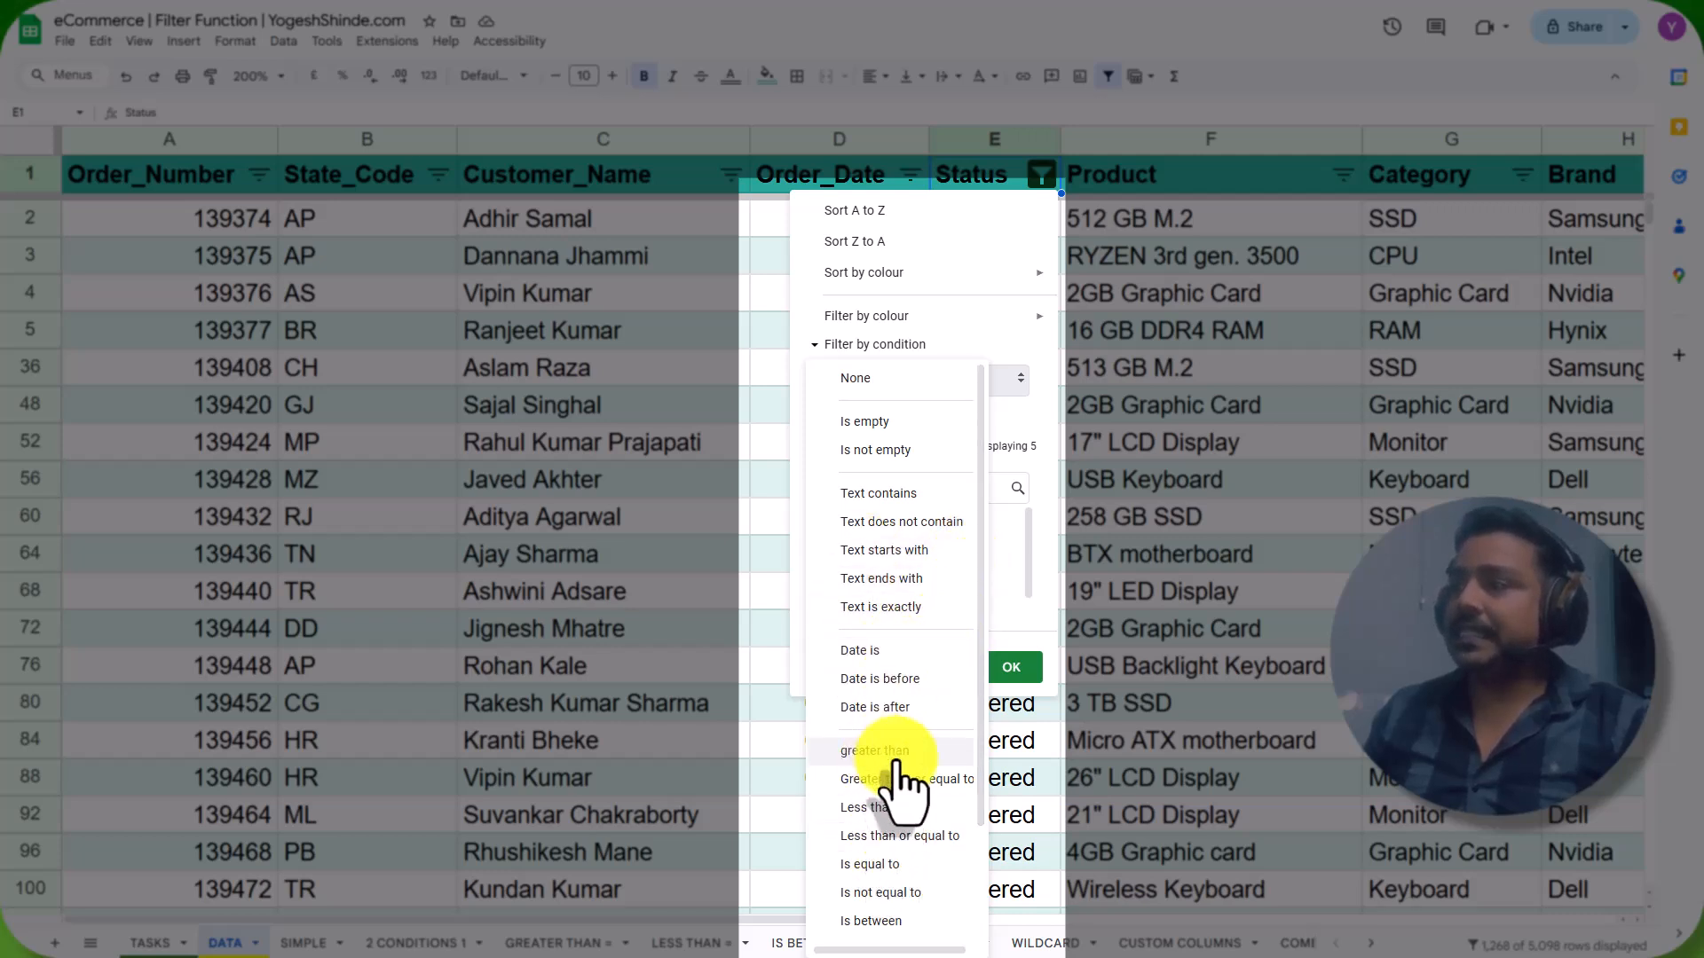
{"action": "scroll", "coordinate": [958, 851], "scroll_direction": "down", "scroll_amount": 2}
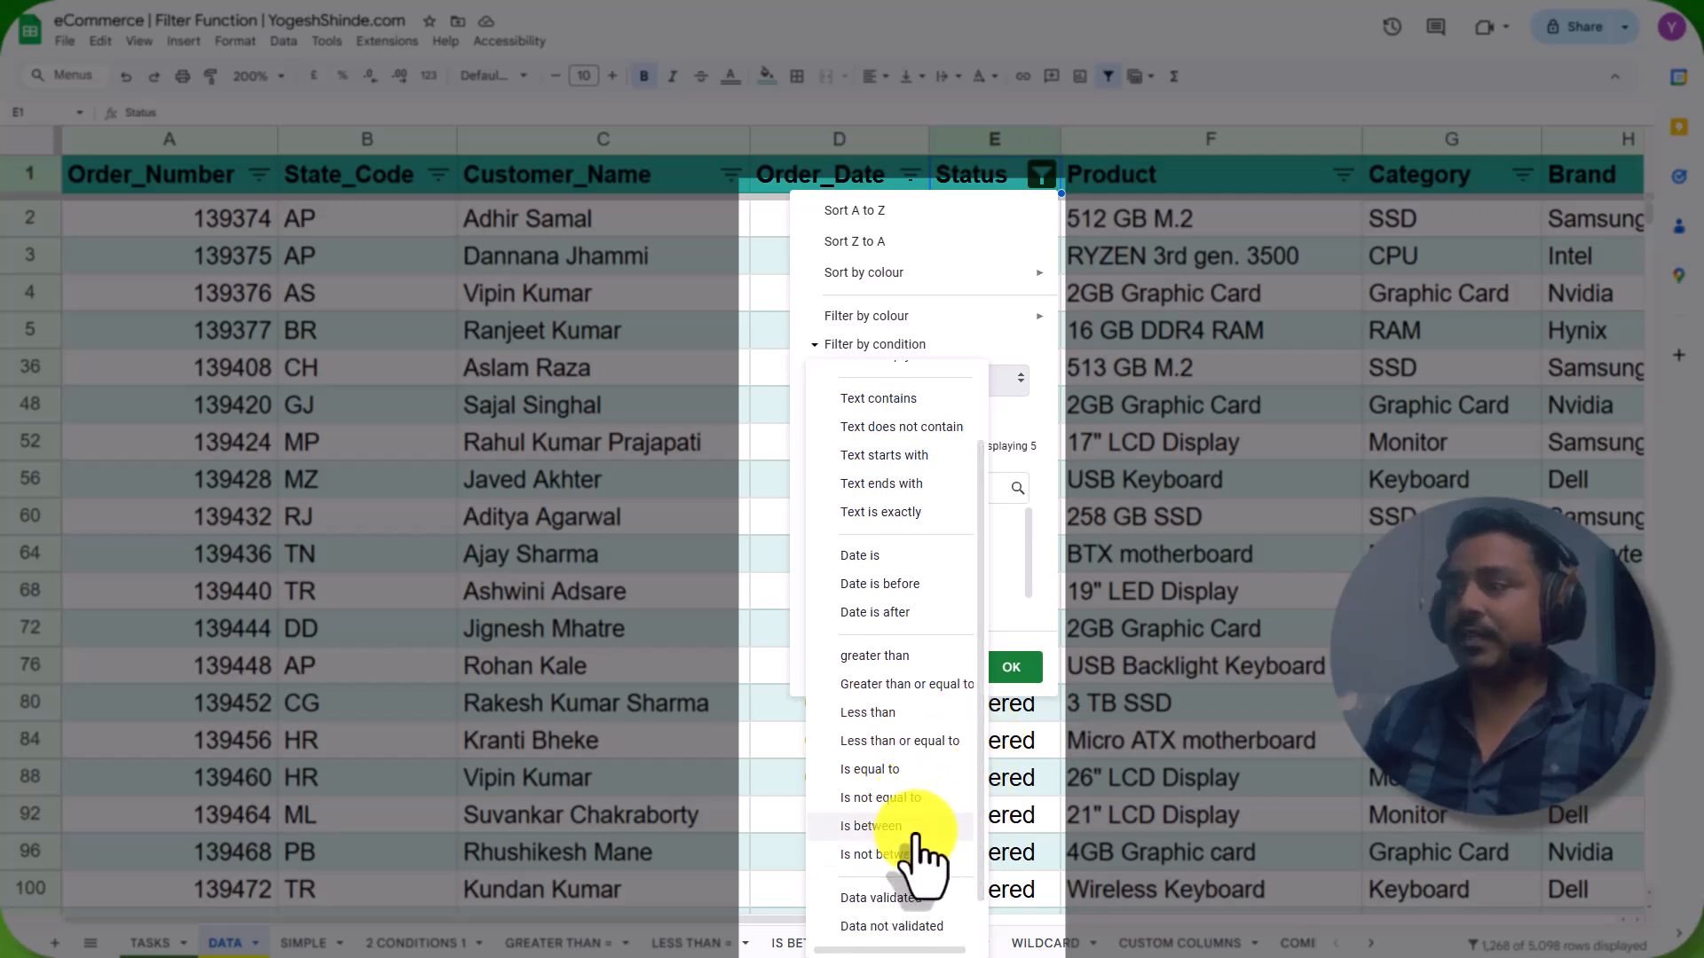
{"action": "scroll", "coordinate": [976, 852], "scroll_direction": "down", "scroll_amount": 1}
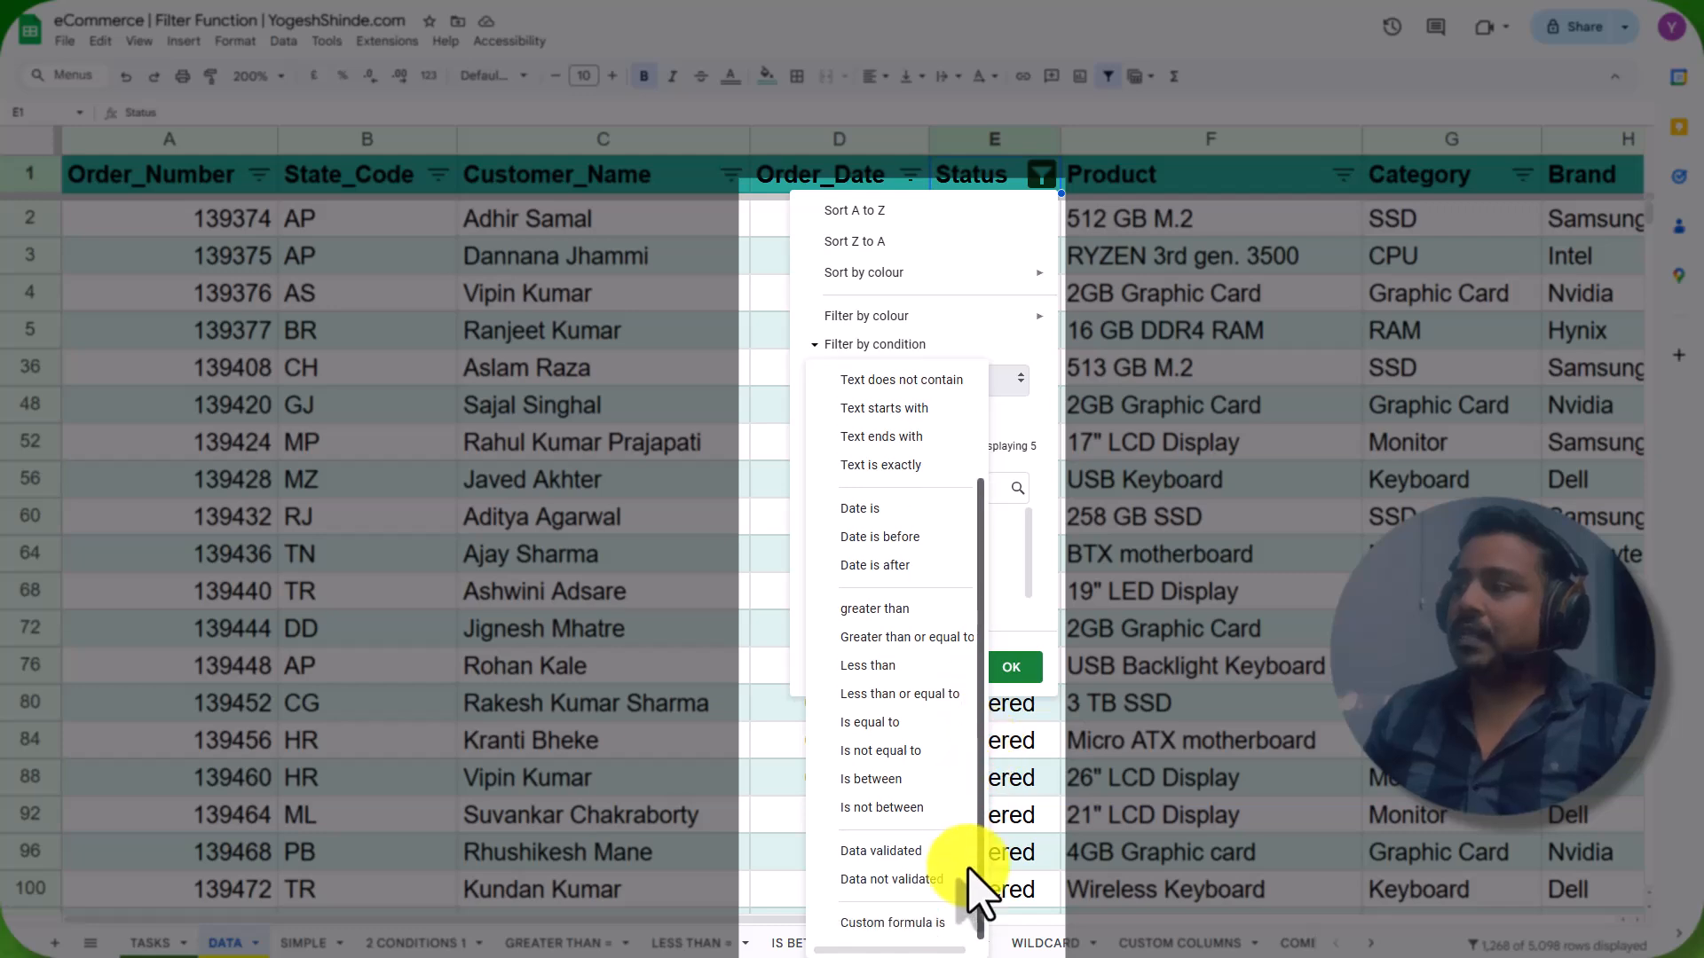
{"action": "scroll", "coordinate": [971, 852], "scroll_direction": "up", "scroll_amount": 3}
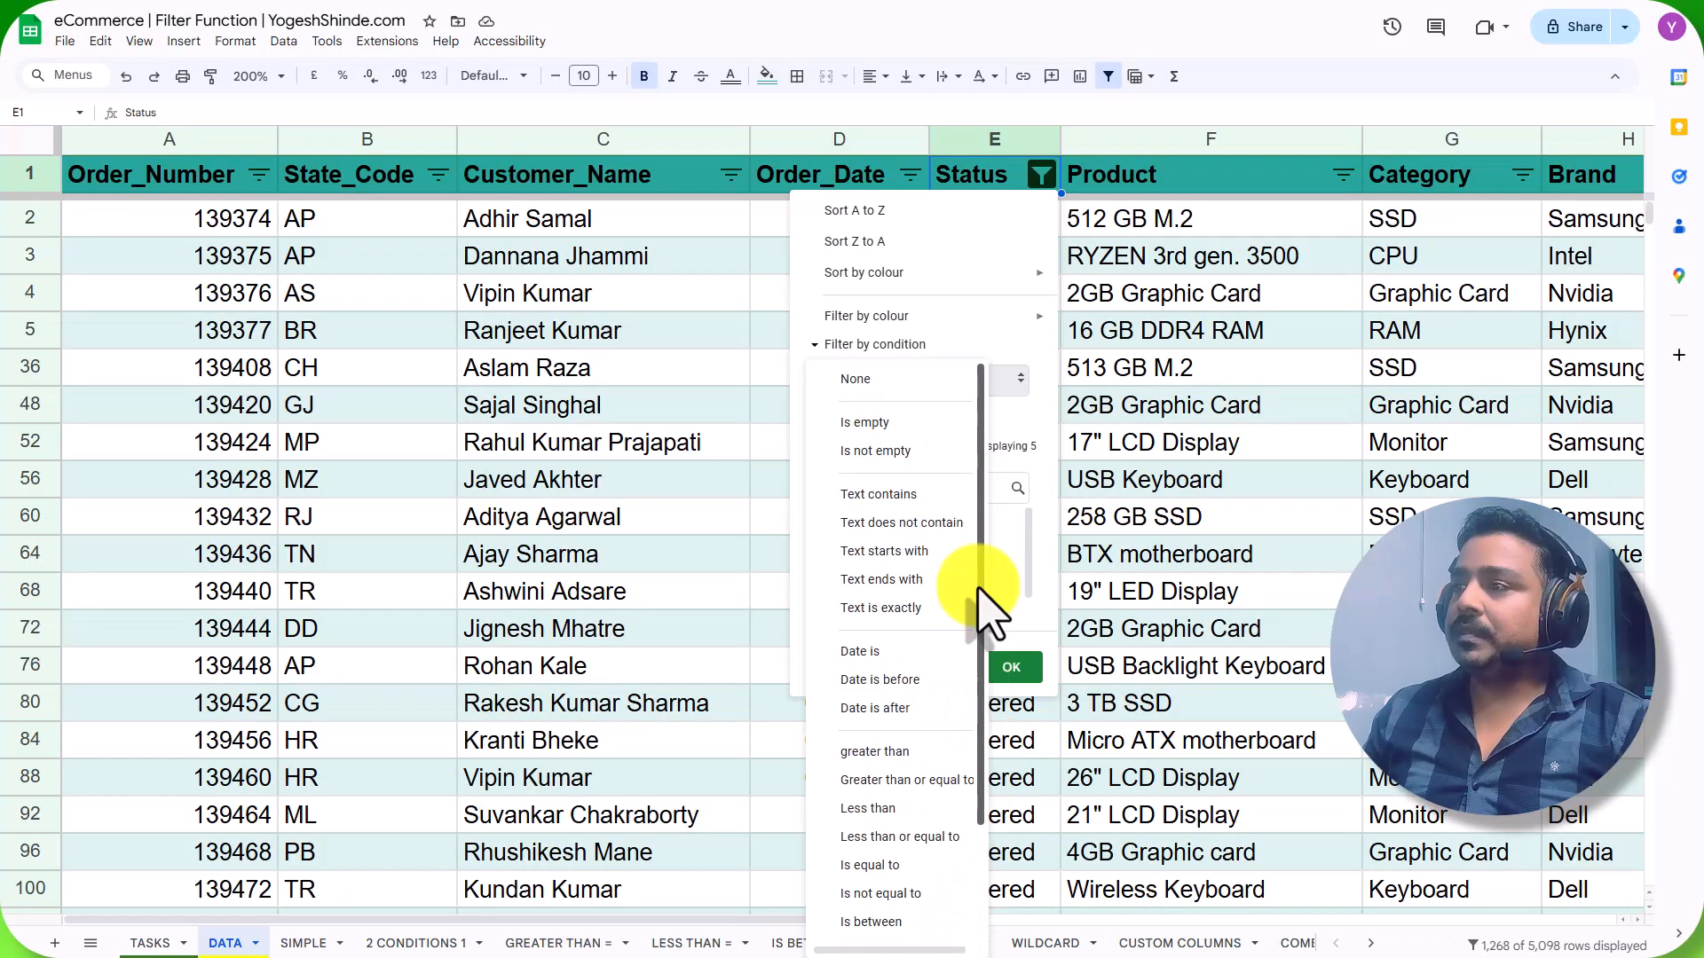
Reselect all values in the Status filter and remove the filter from the whole DATA sheet.
{"action": "left_click", "coordinate": [1012, 372]}
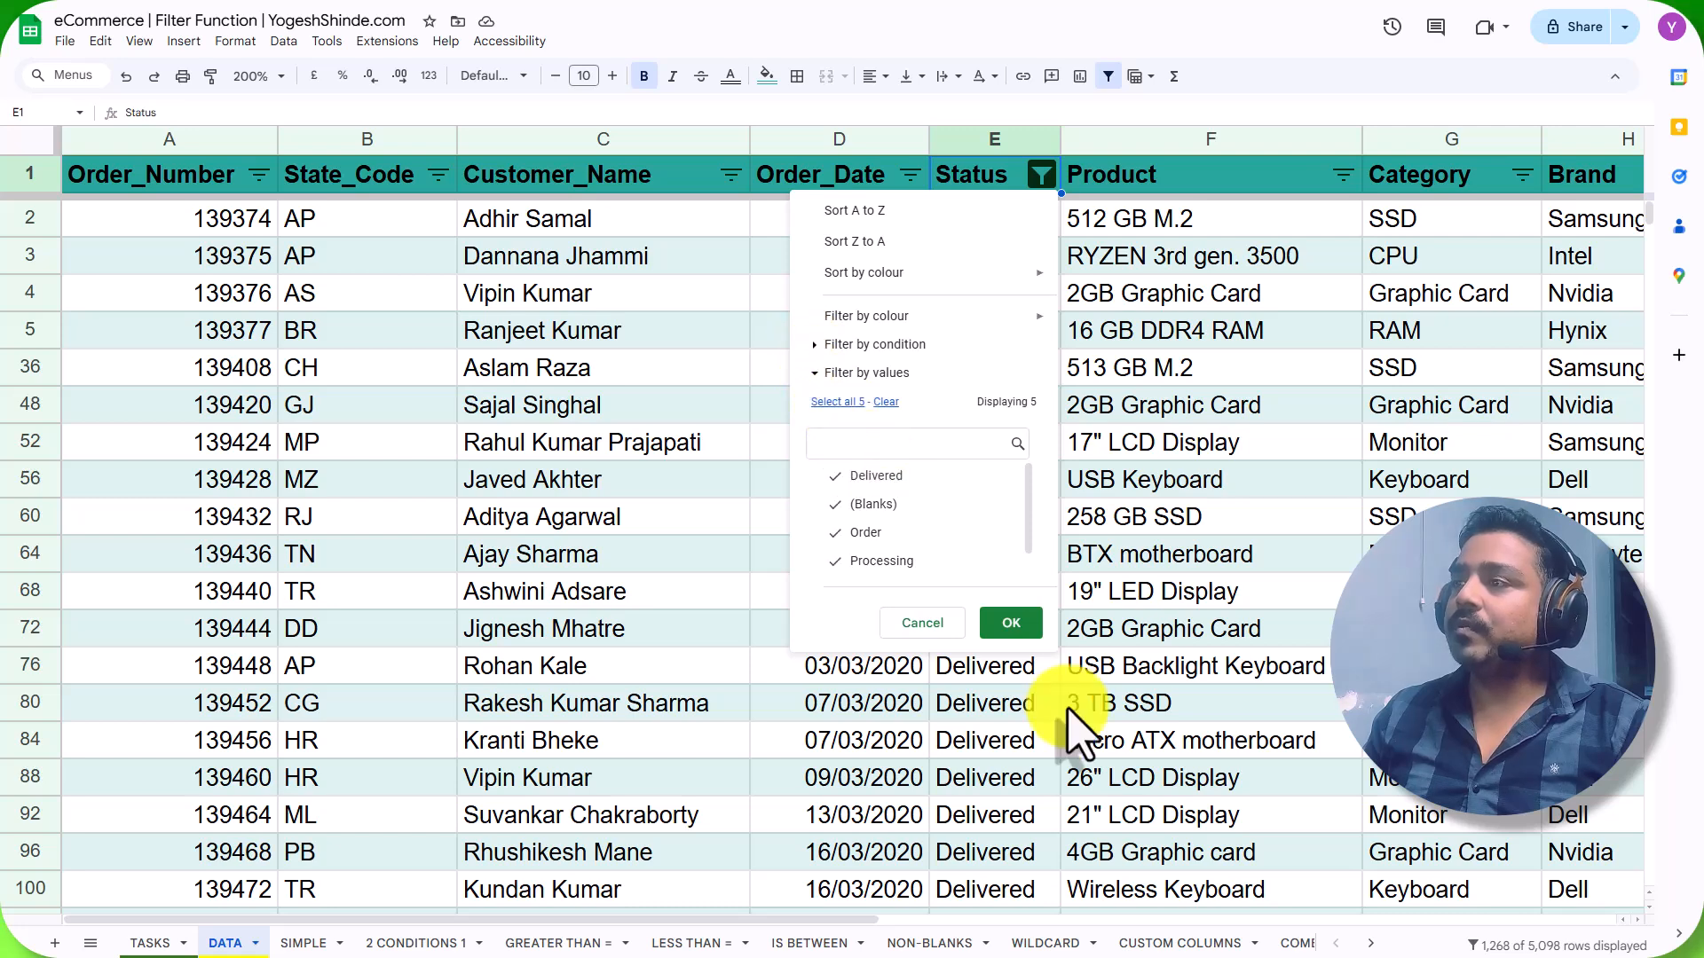
{"action": "left_click", "coordinate": [1016, 624]}
{"action": "left_click", "coordinate": [996, 336]}
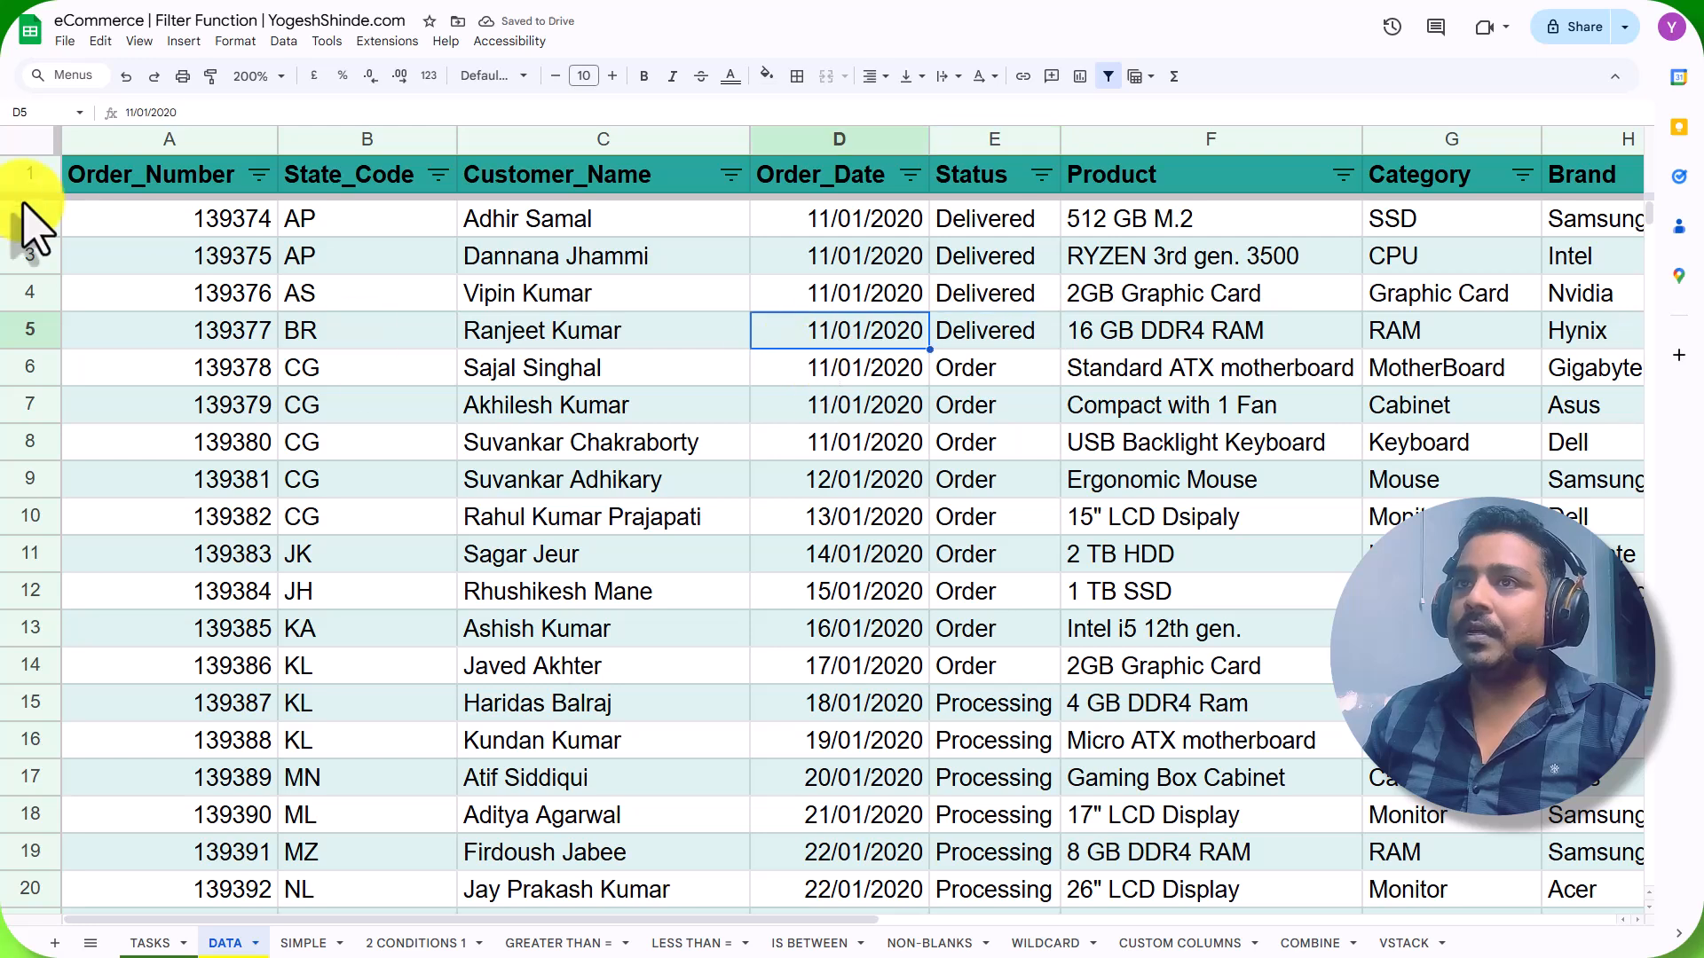
{"action": "left_click", "coordinate": [30, 142]}
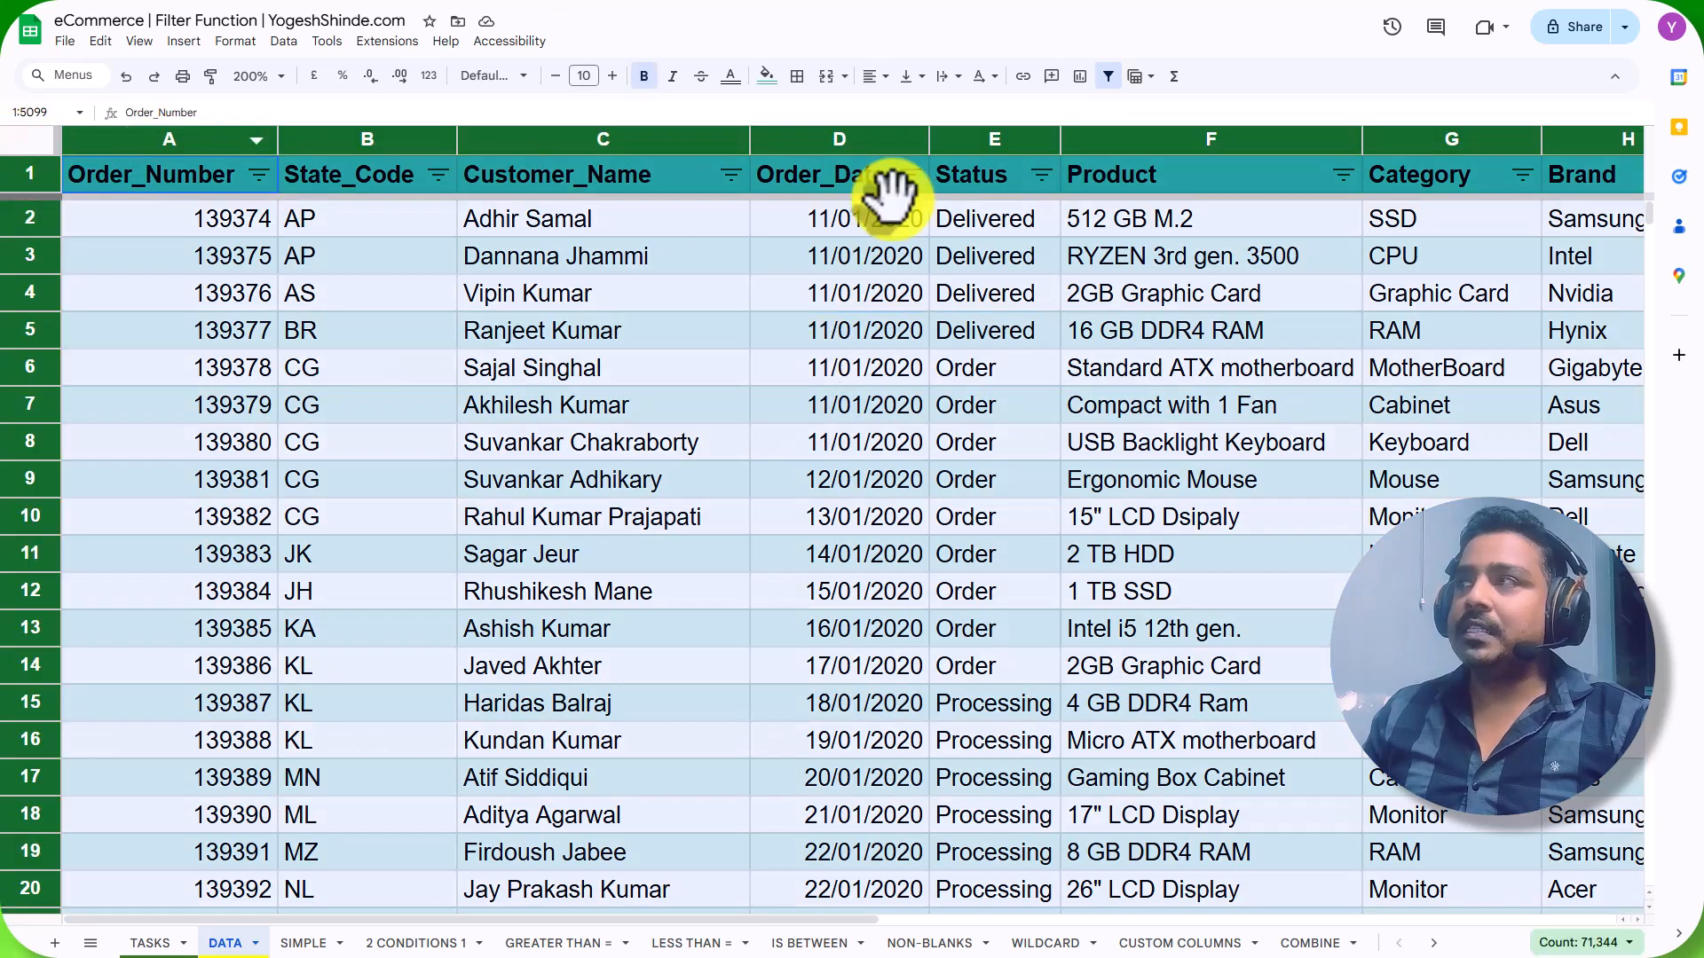
{"action": "left_click", "coordinate": [1109, 77]}
{"action": "left_click", "coordinate": [994, 371]}
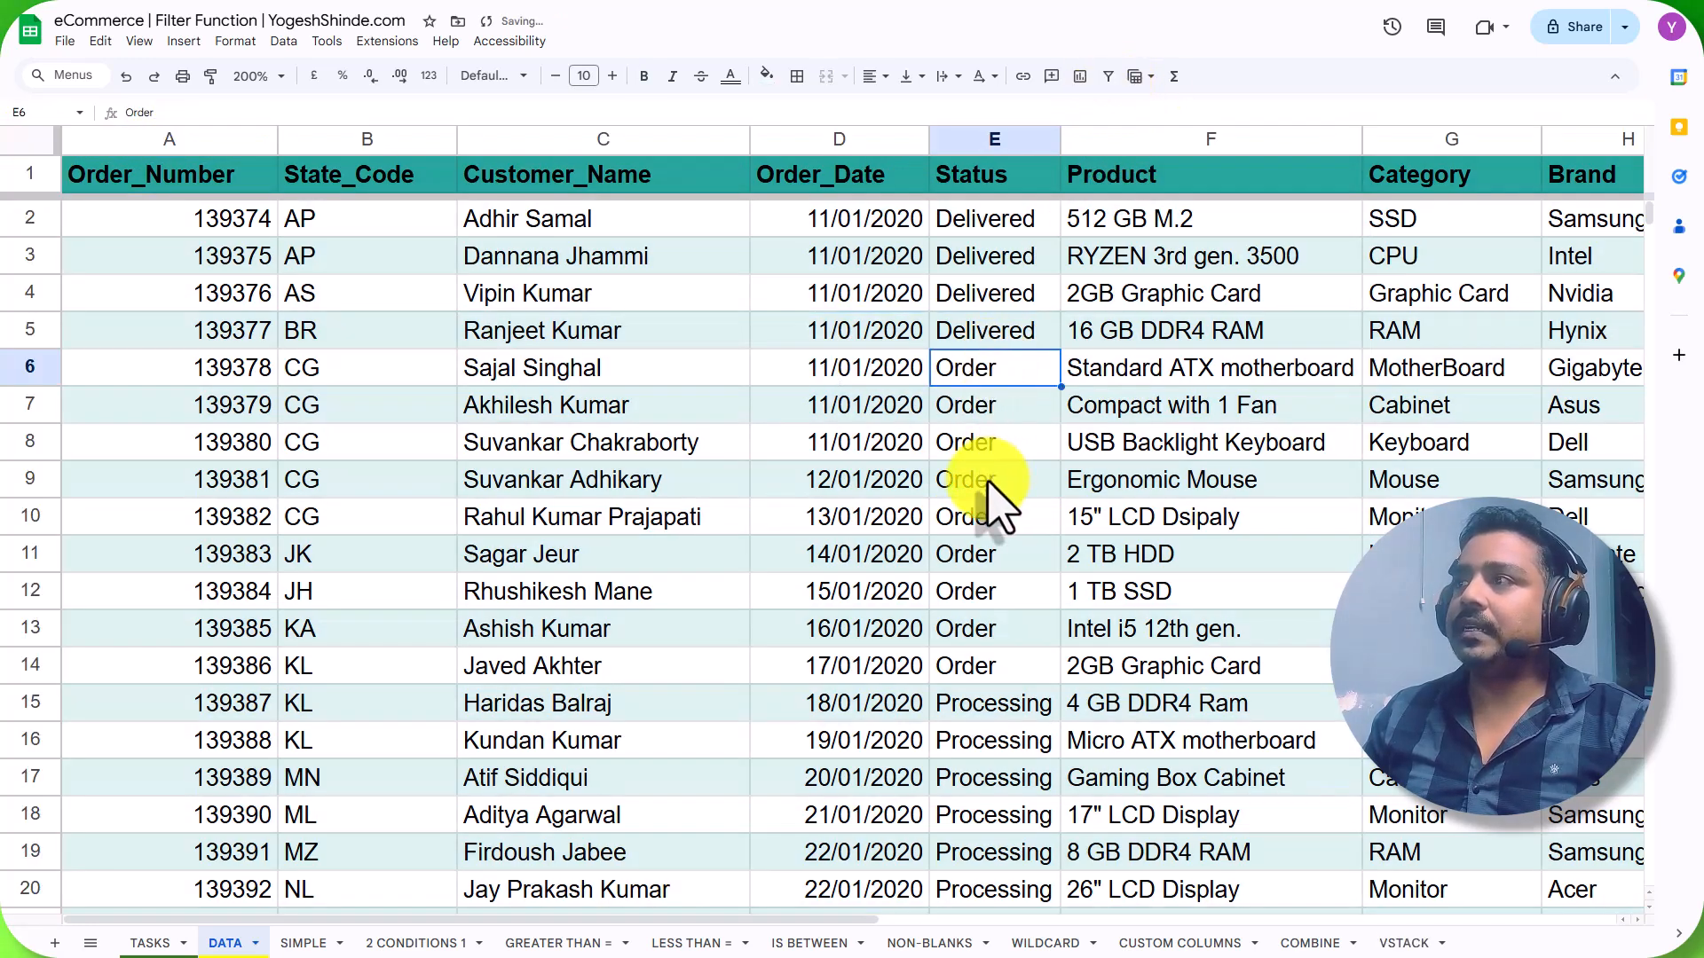
Tick off INTRODUCTION on the TASKS sheet and go to the SIMPLE sheet's row 1 request for items by order date.
{"action": "left_click", "coordinate": [148, 943]}
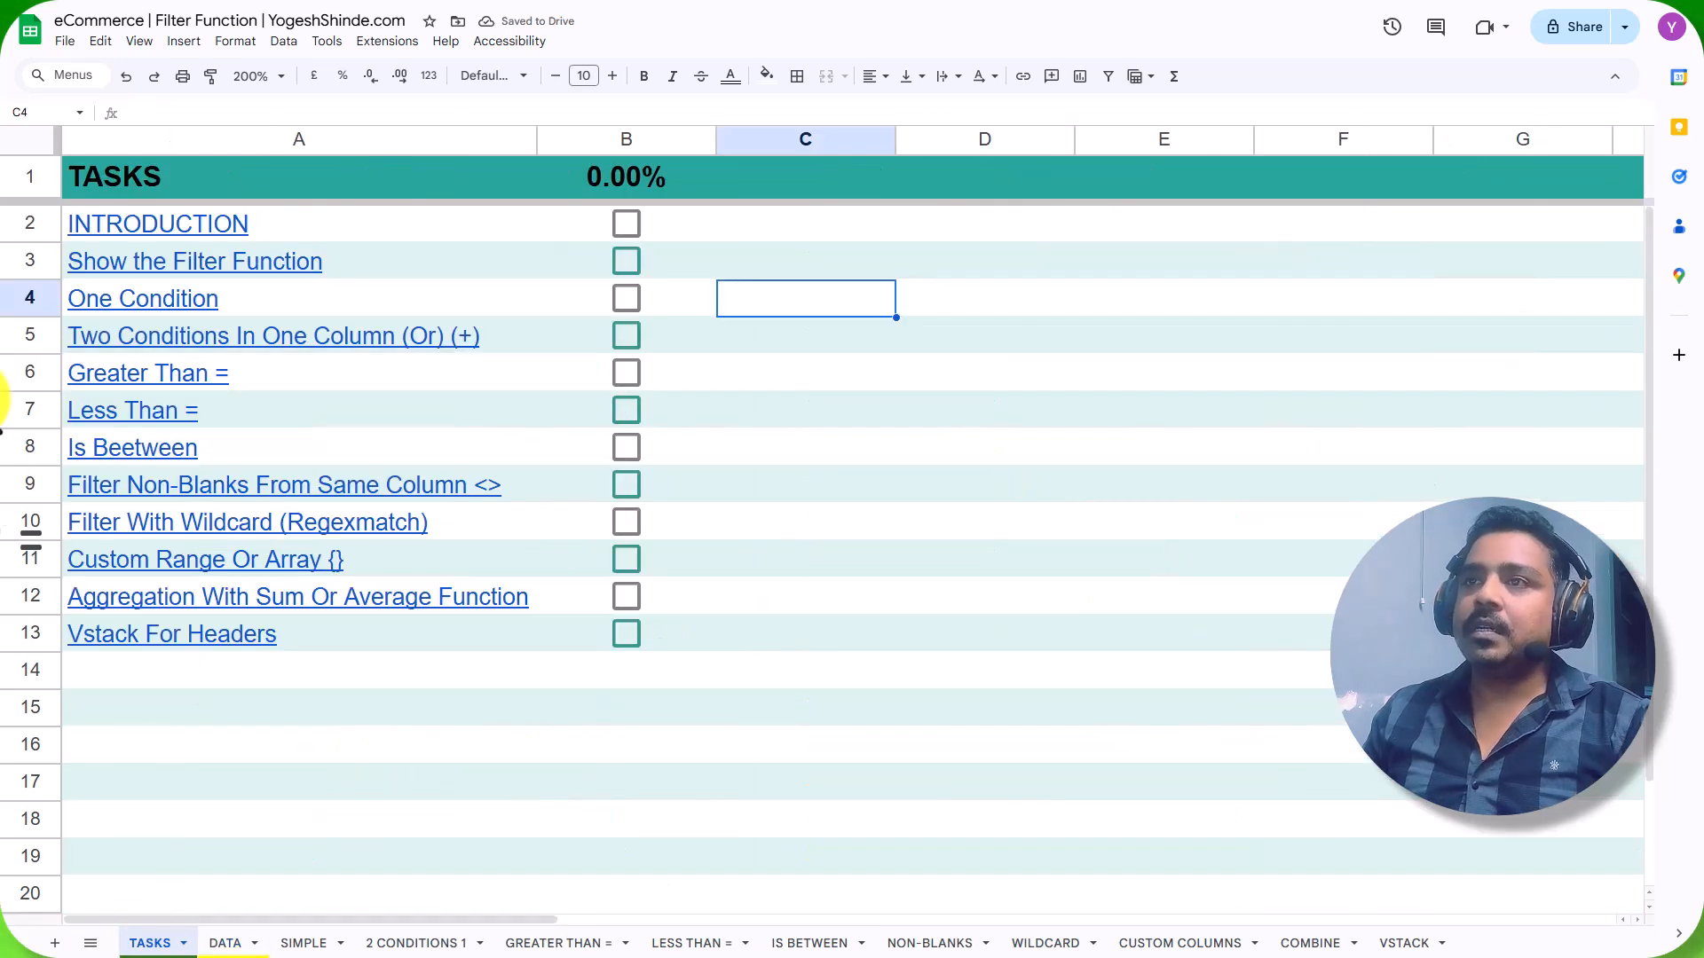
{"action": "left_click", "coordinate": [627, 222]}
{"action": "left_click", "coordinate": [187, 221]}
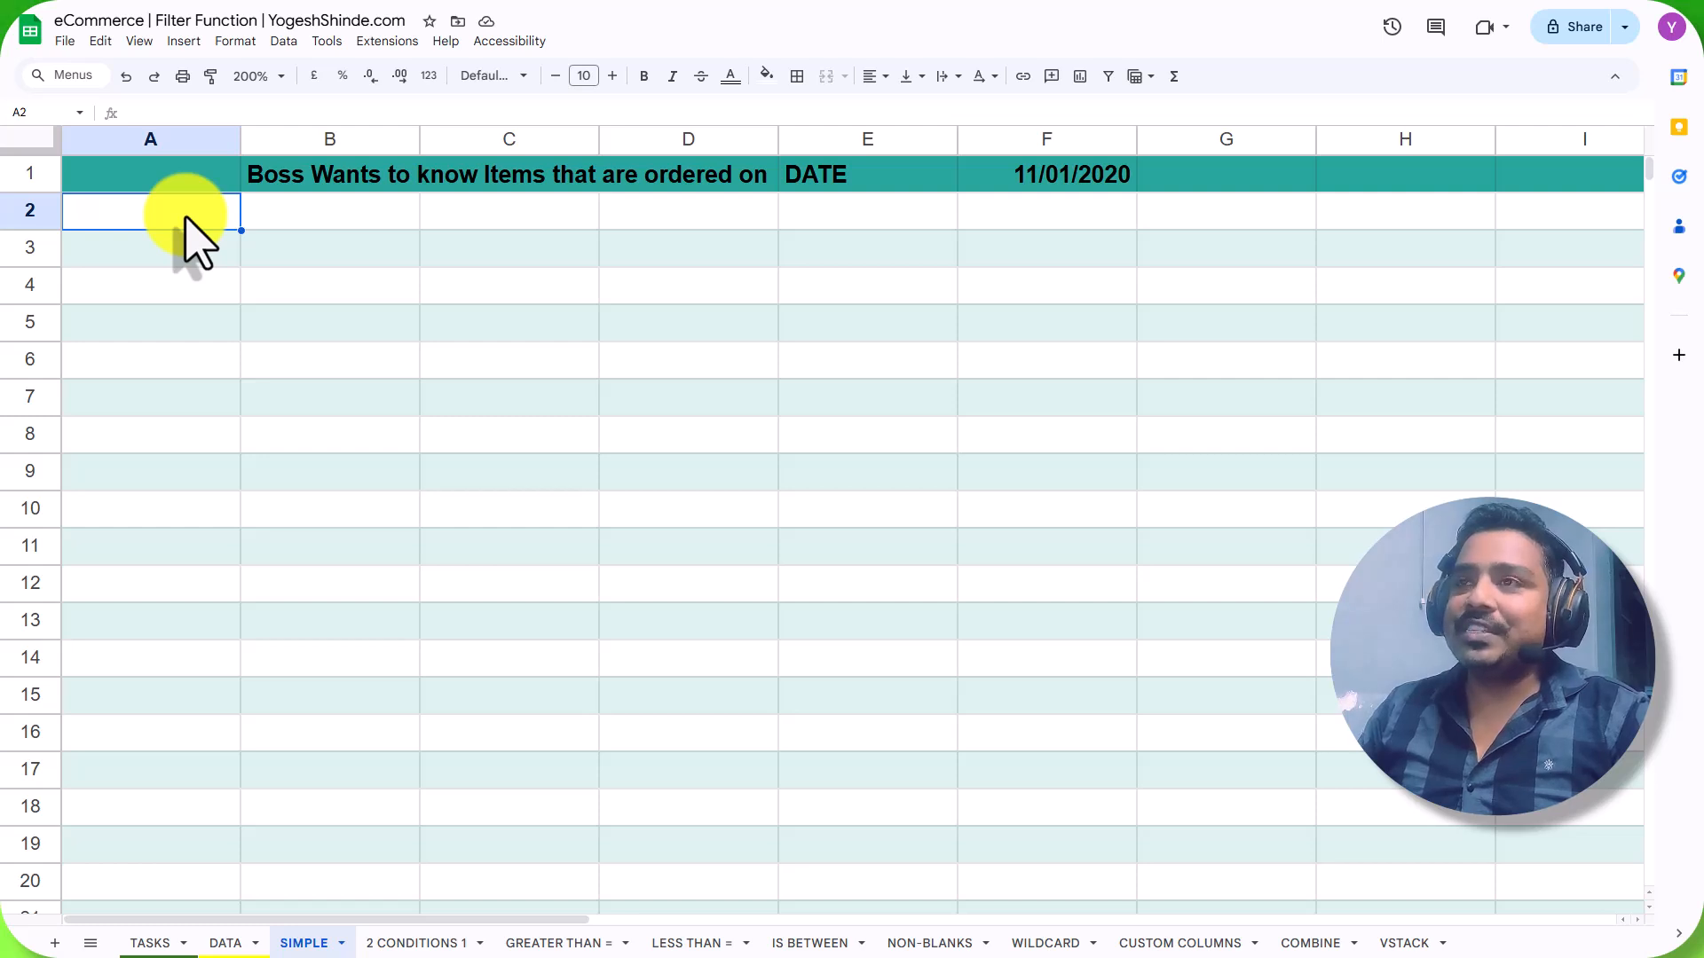
{"action": "left_click_drag", "start_coordinate": [286, 174], "coordinate": [1079, 181]}
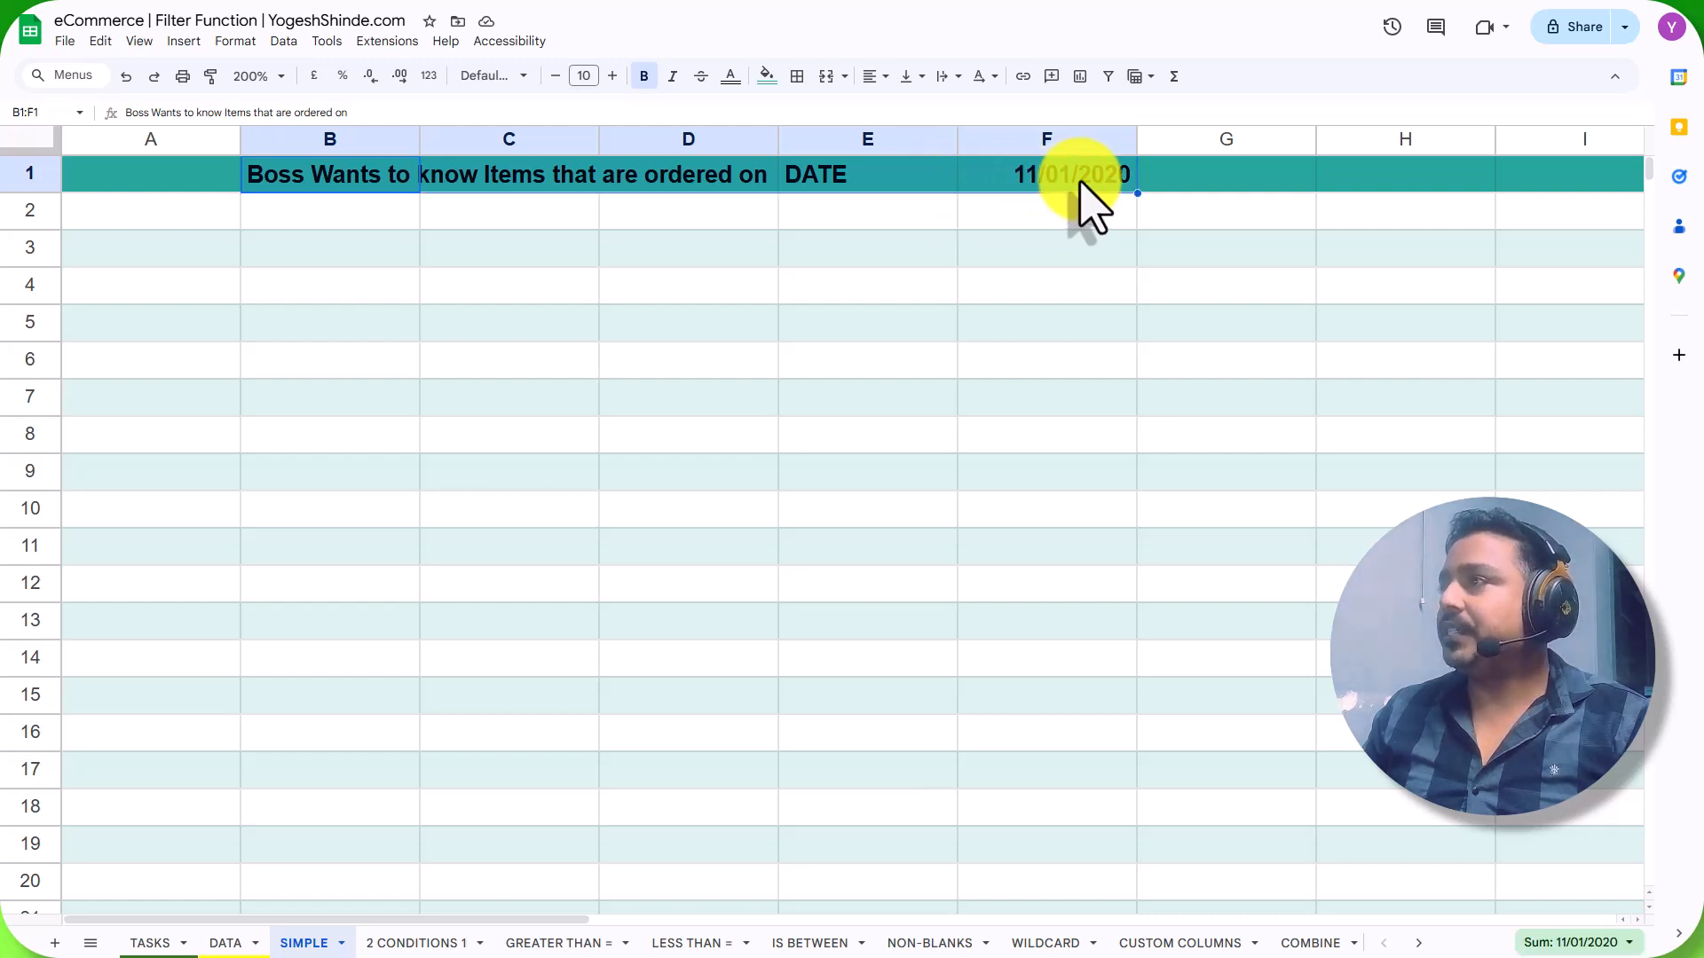
Start a FILTER formula in cell A2 of the SIMPLE sheet with the full columns DATA!A:P as its range.
{"action": "left_click", "coordinate": [177, 209]}
{"action": "type", "text": "="}
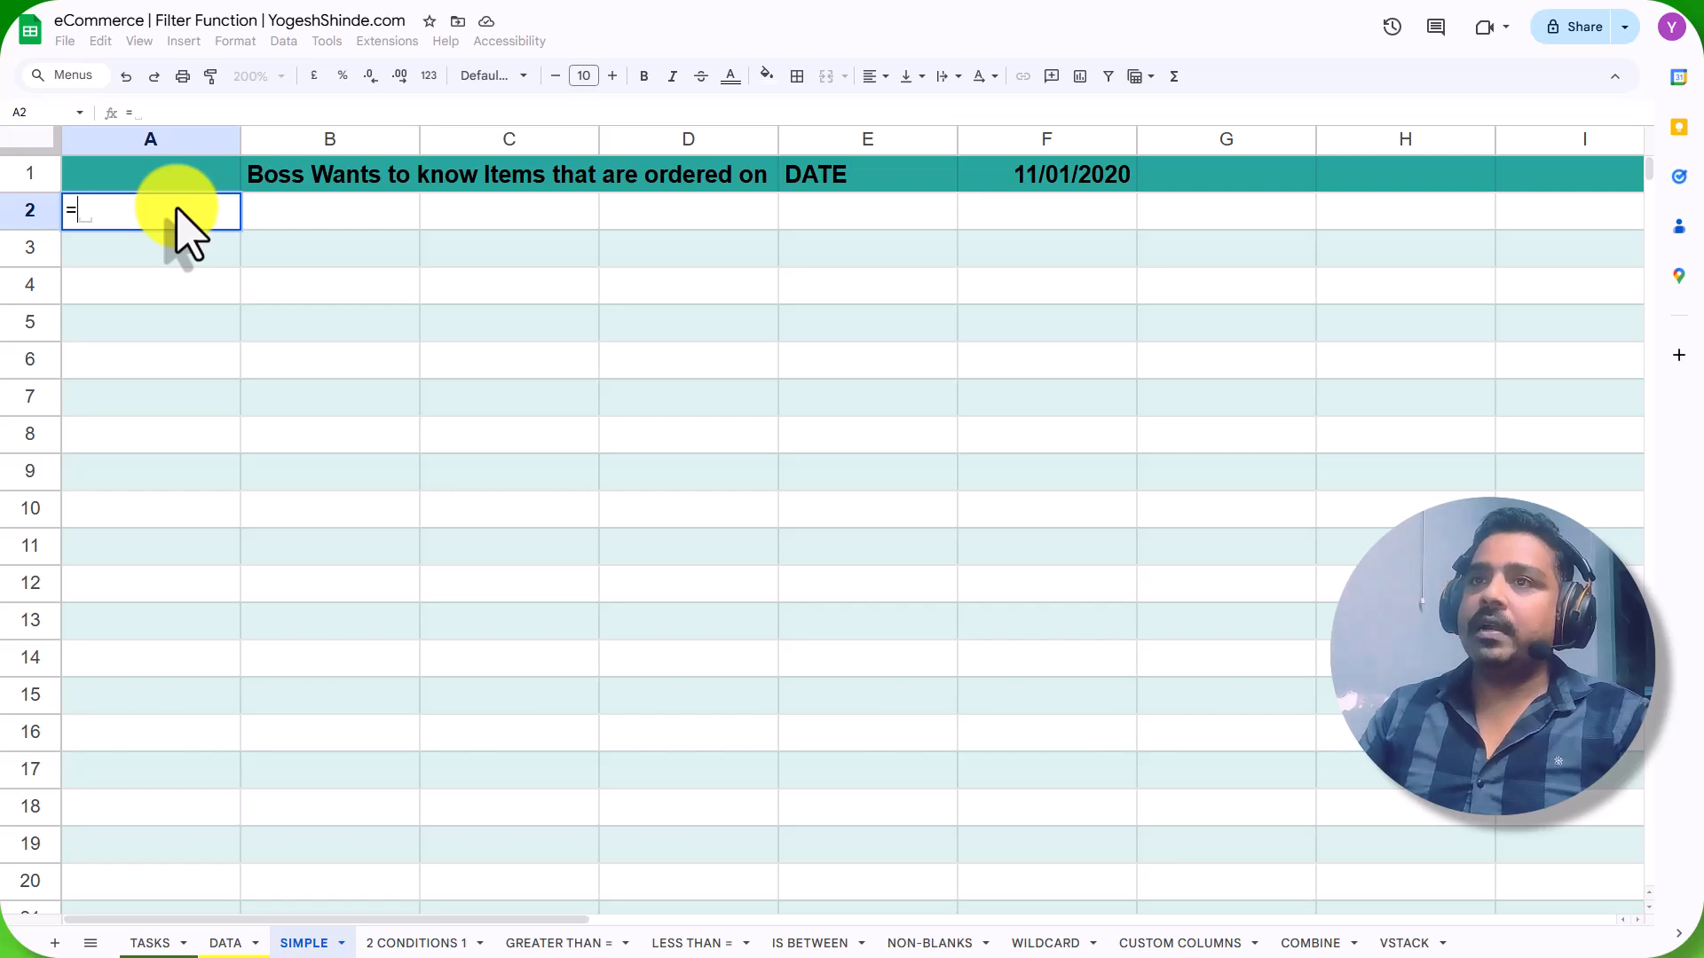
{"action": "type", "text": "filt"}
{"action": "key", "text": "Tab"}
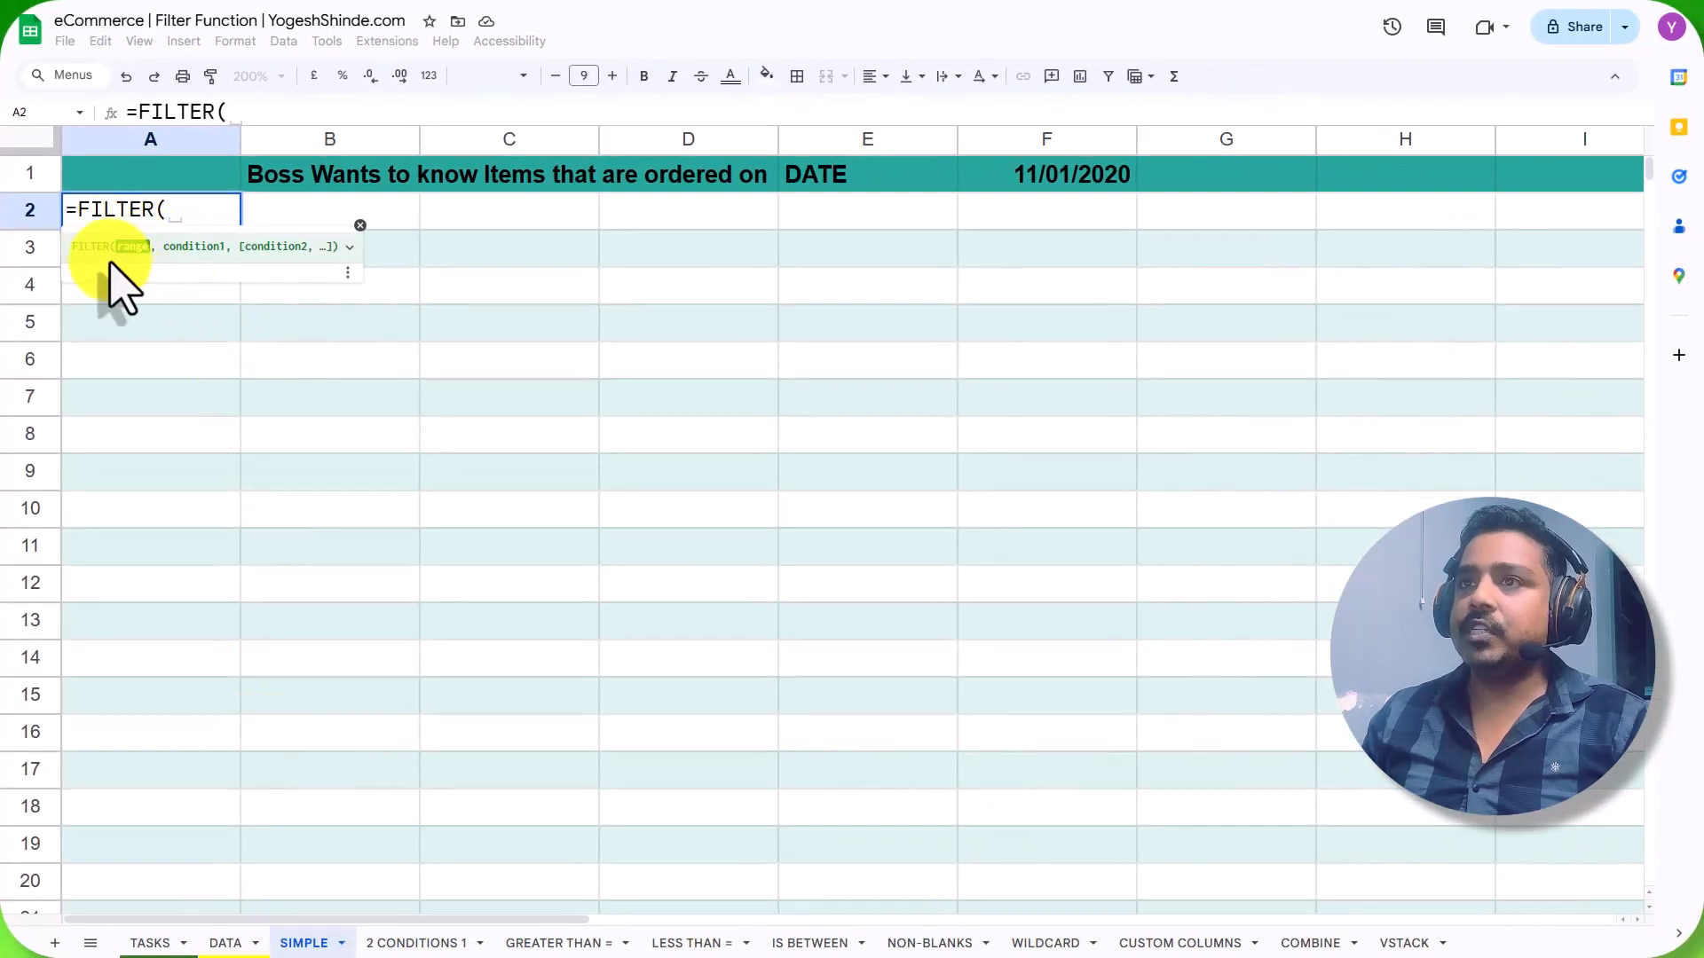
{"action": "left_click", "coordinate": [226, 941]}
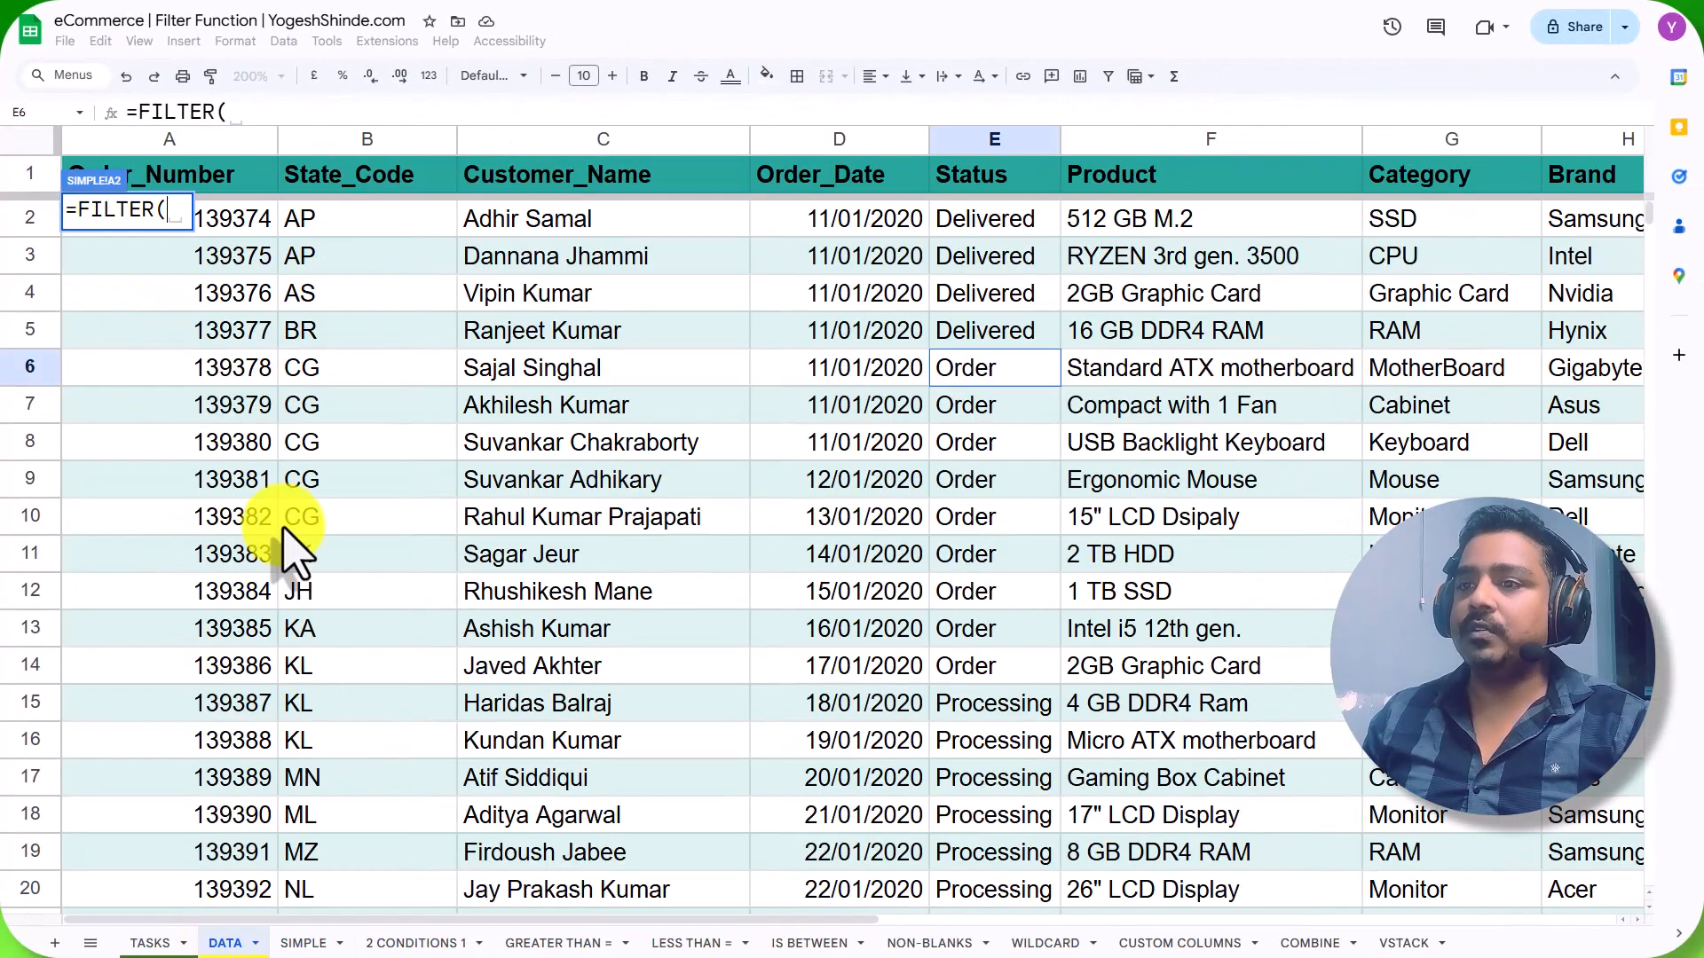
{"action": "left_click", "coordinate": [164, 139]}
{"action": "left_click_drag", "start_coordinate": [165, 160], "coordinate": [1686, 146]}
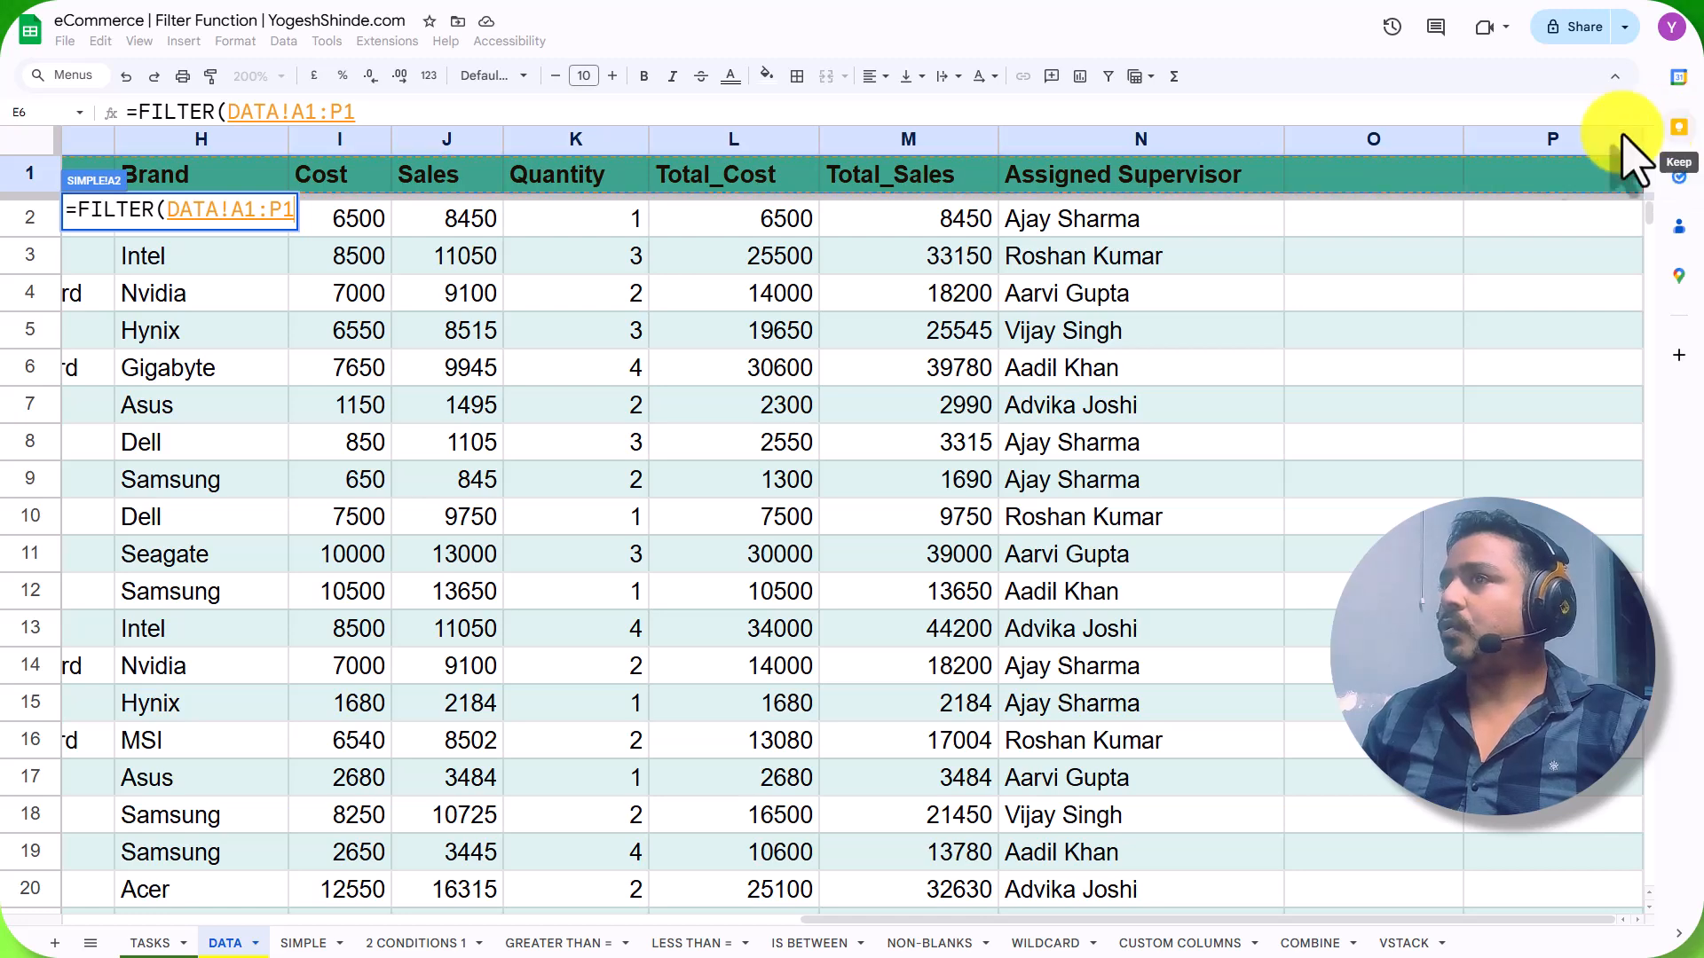
{"action": "left_click", "coordinate": [288, 212]}
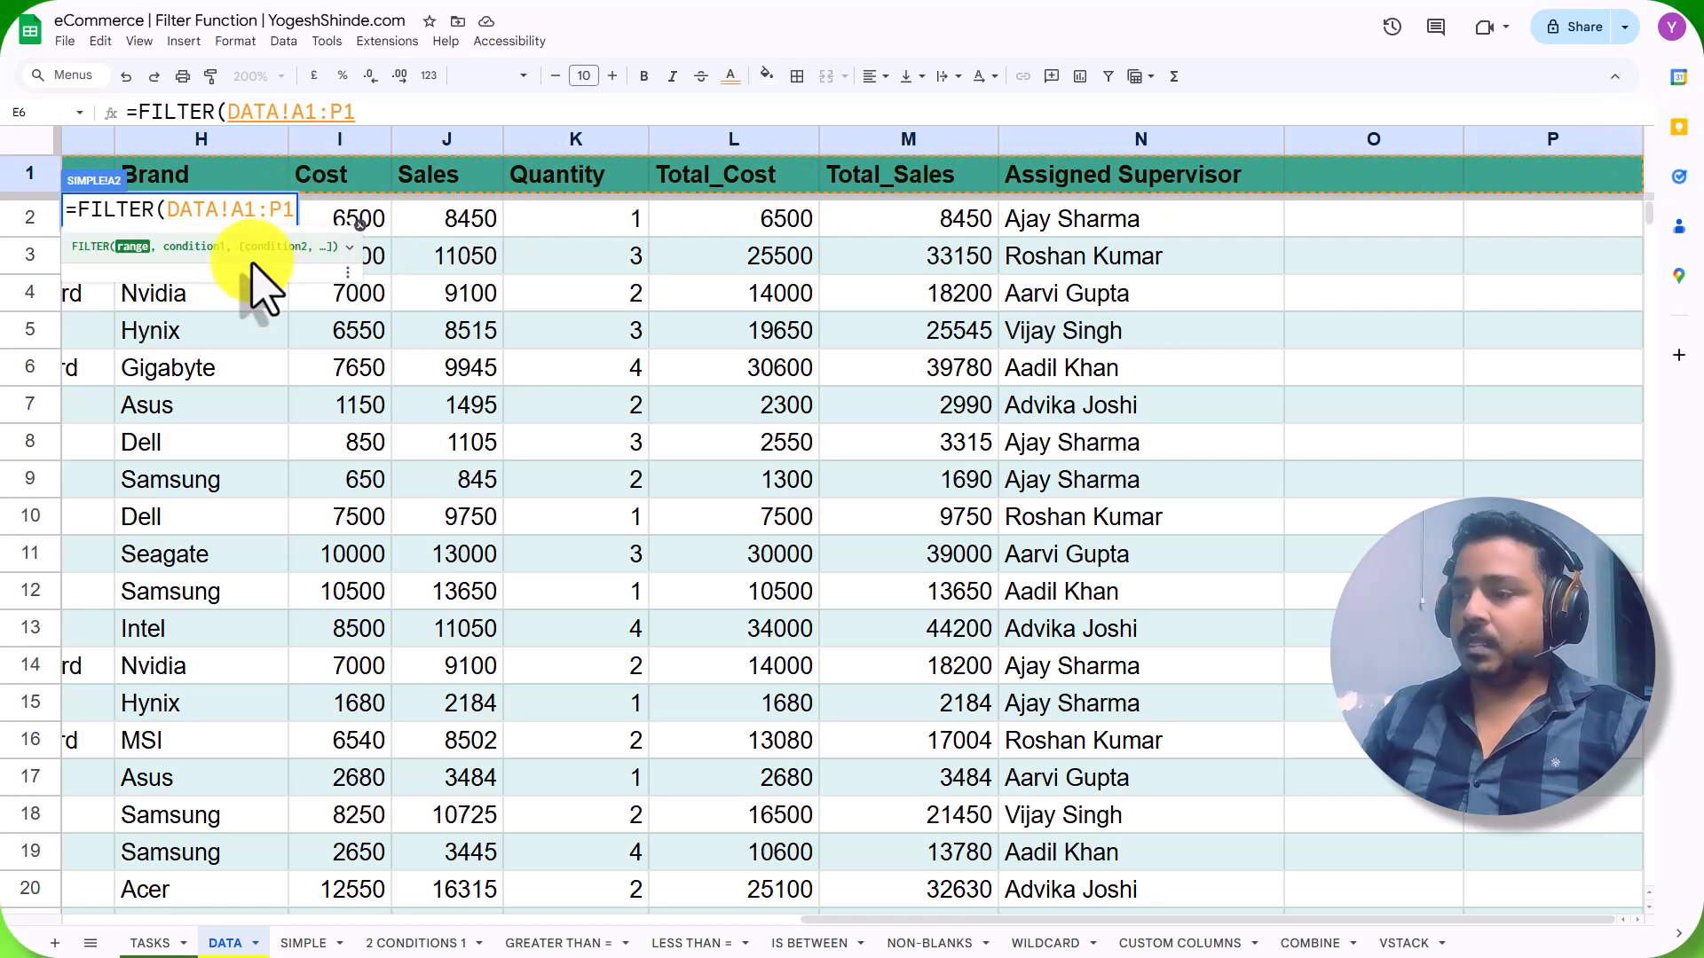
{"action": "key", "text": "BackSpace"}
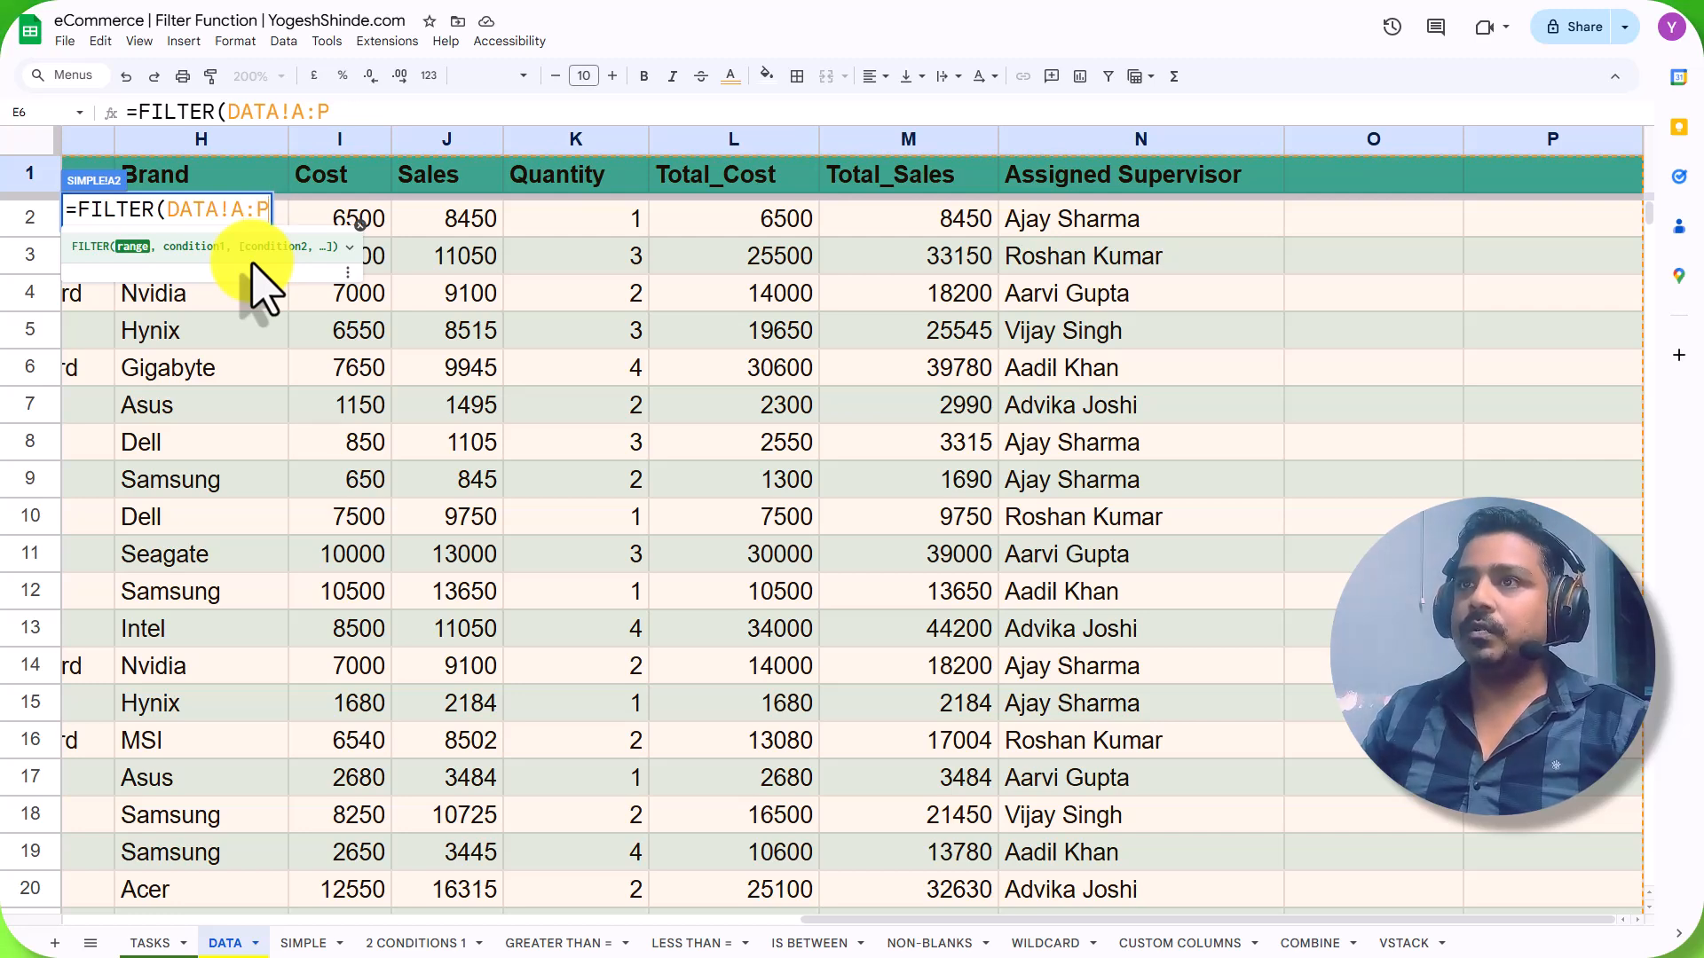
{"action": "type", "text": ","}
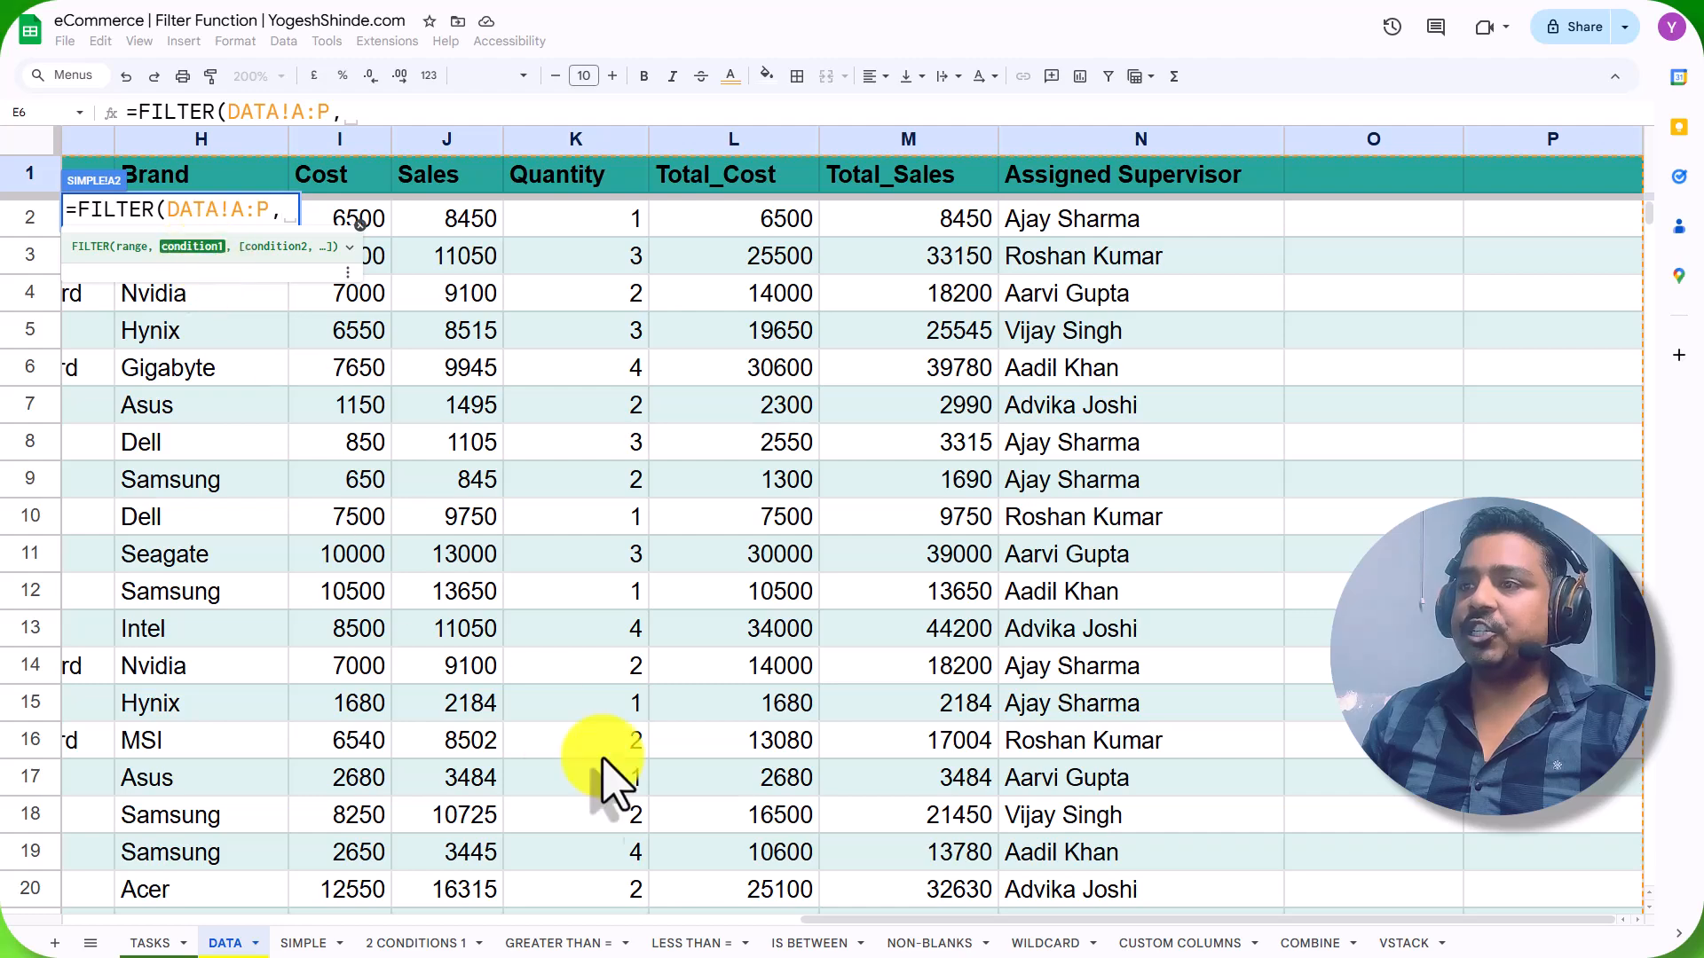
Complete the FILTER formula with the condition that the DATA sheet's Status column E:E equals "Order".
{"action": "left_click_drag", "start_coordinate": [861, 919], "coordinate": [111, 923]}
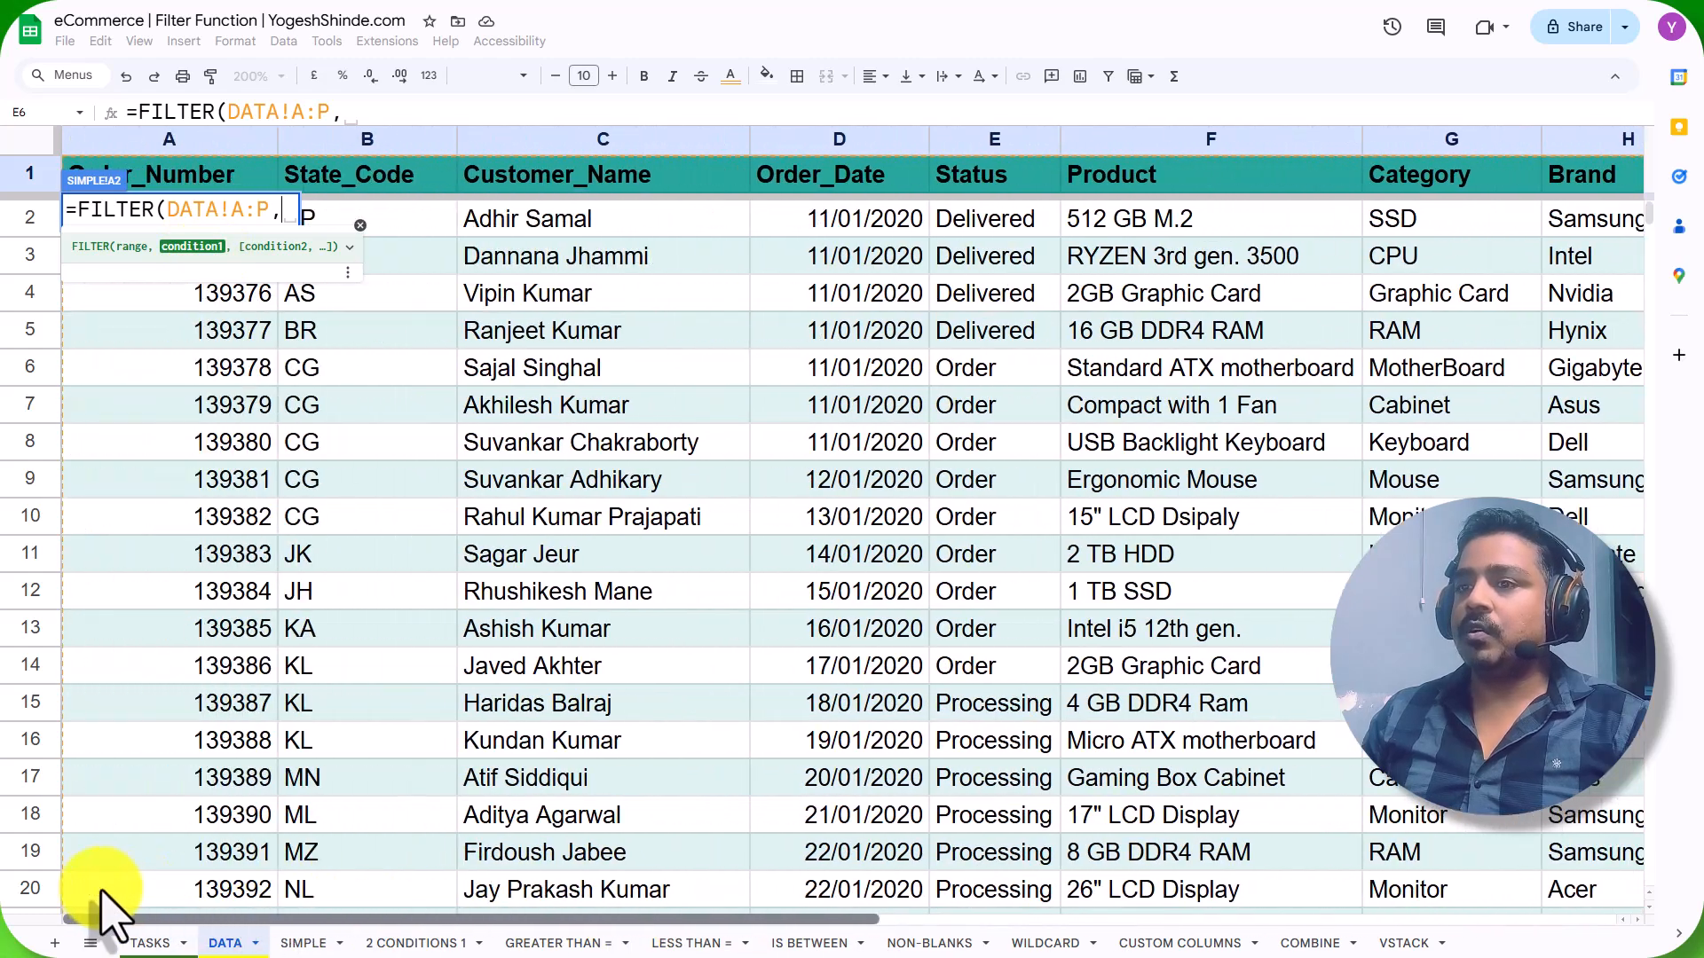
{"action": "left_click", "coordinate": [304, 944]}
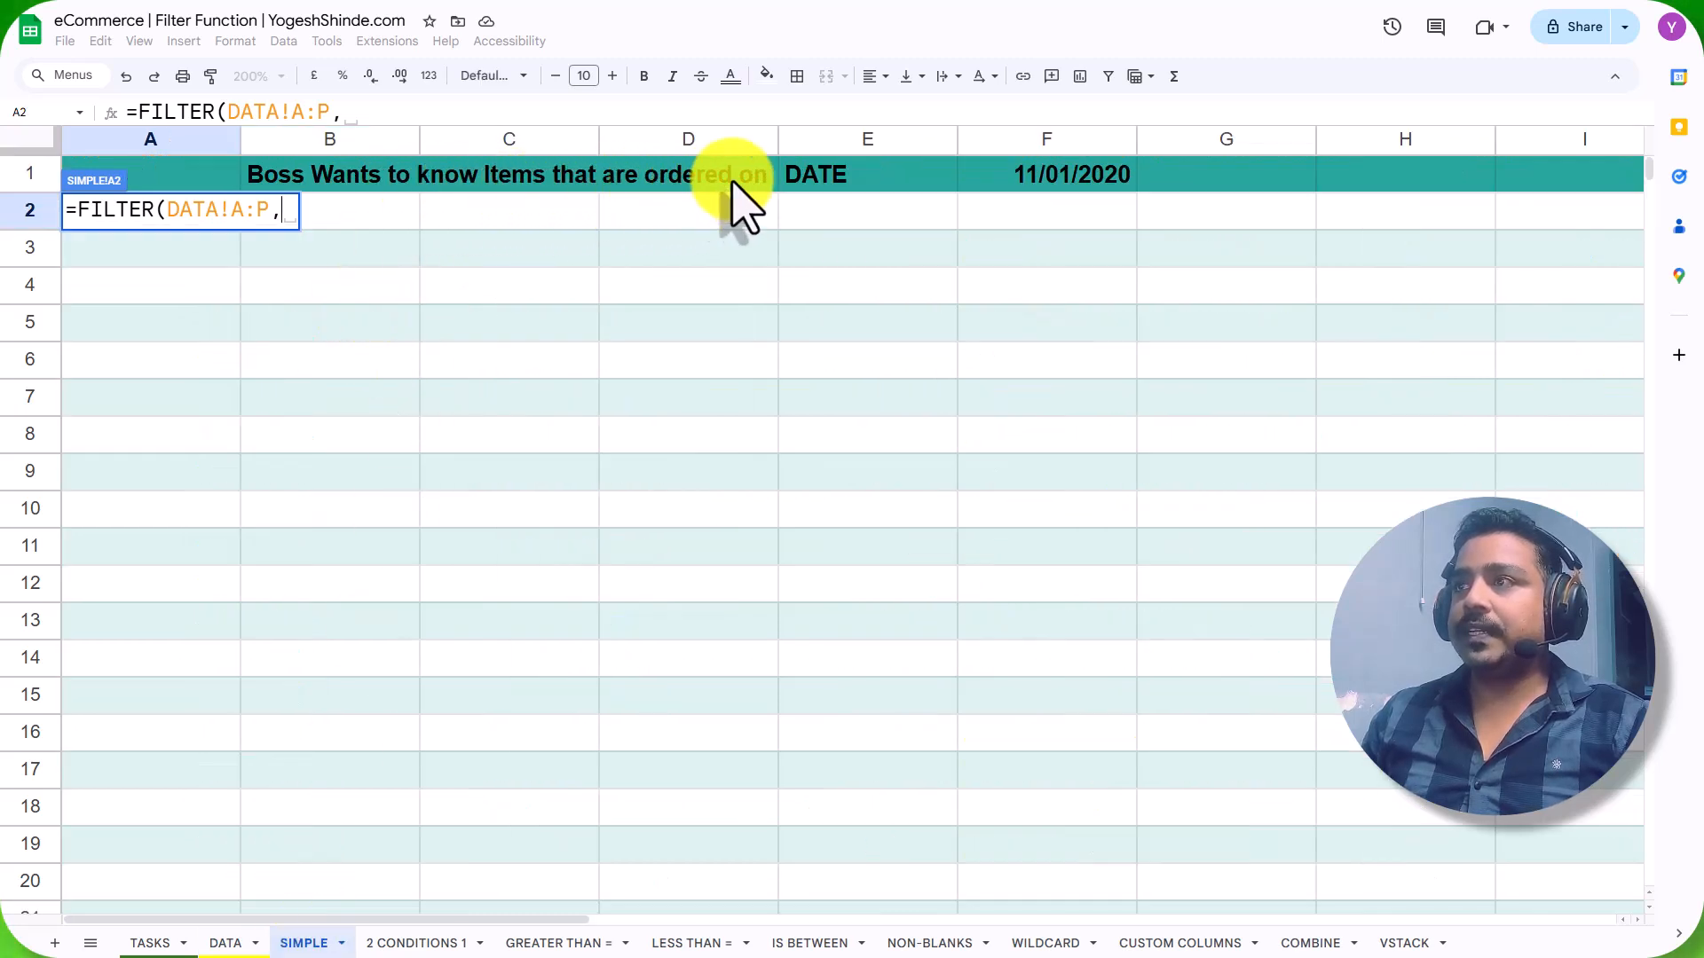
{"action": "left_click", "coordinate": [221, 941]}
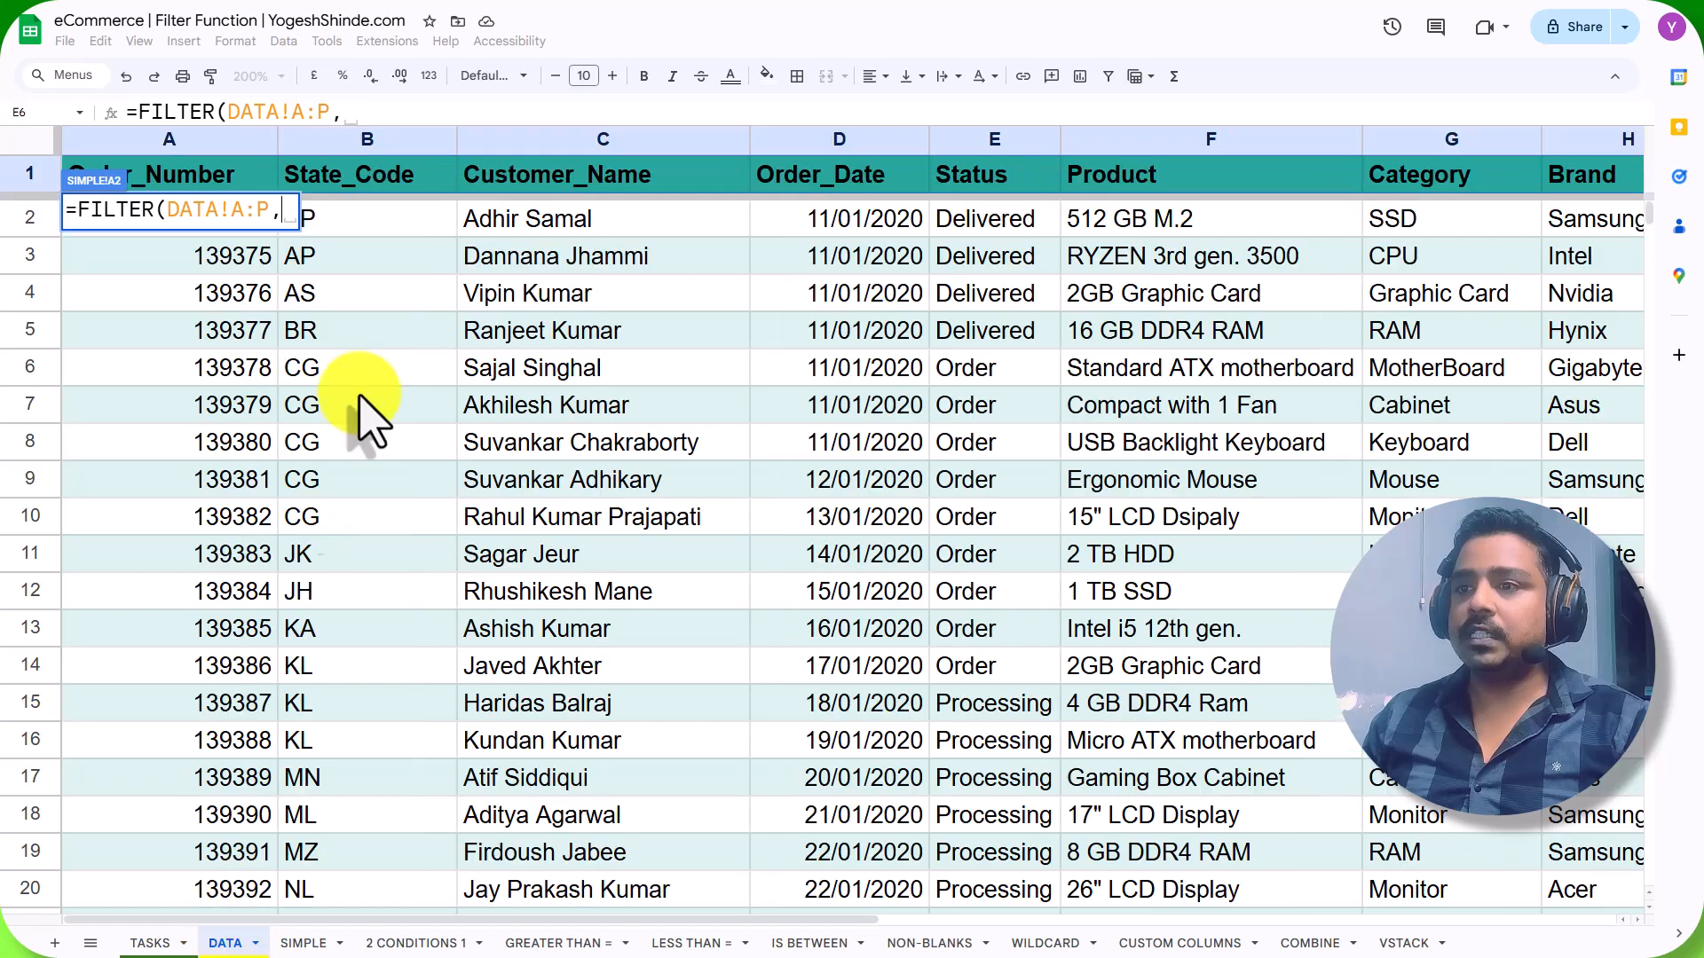
{"action": "left_click", "coordinate": [994, 142]}
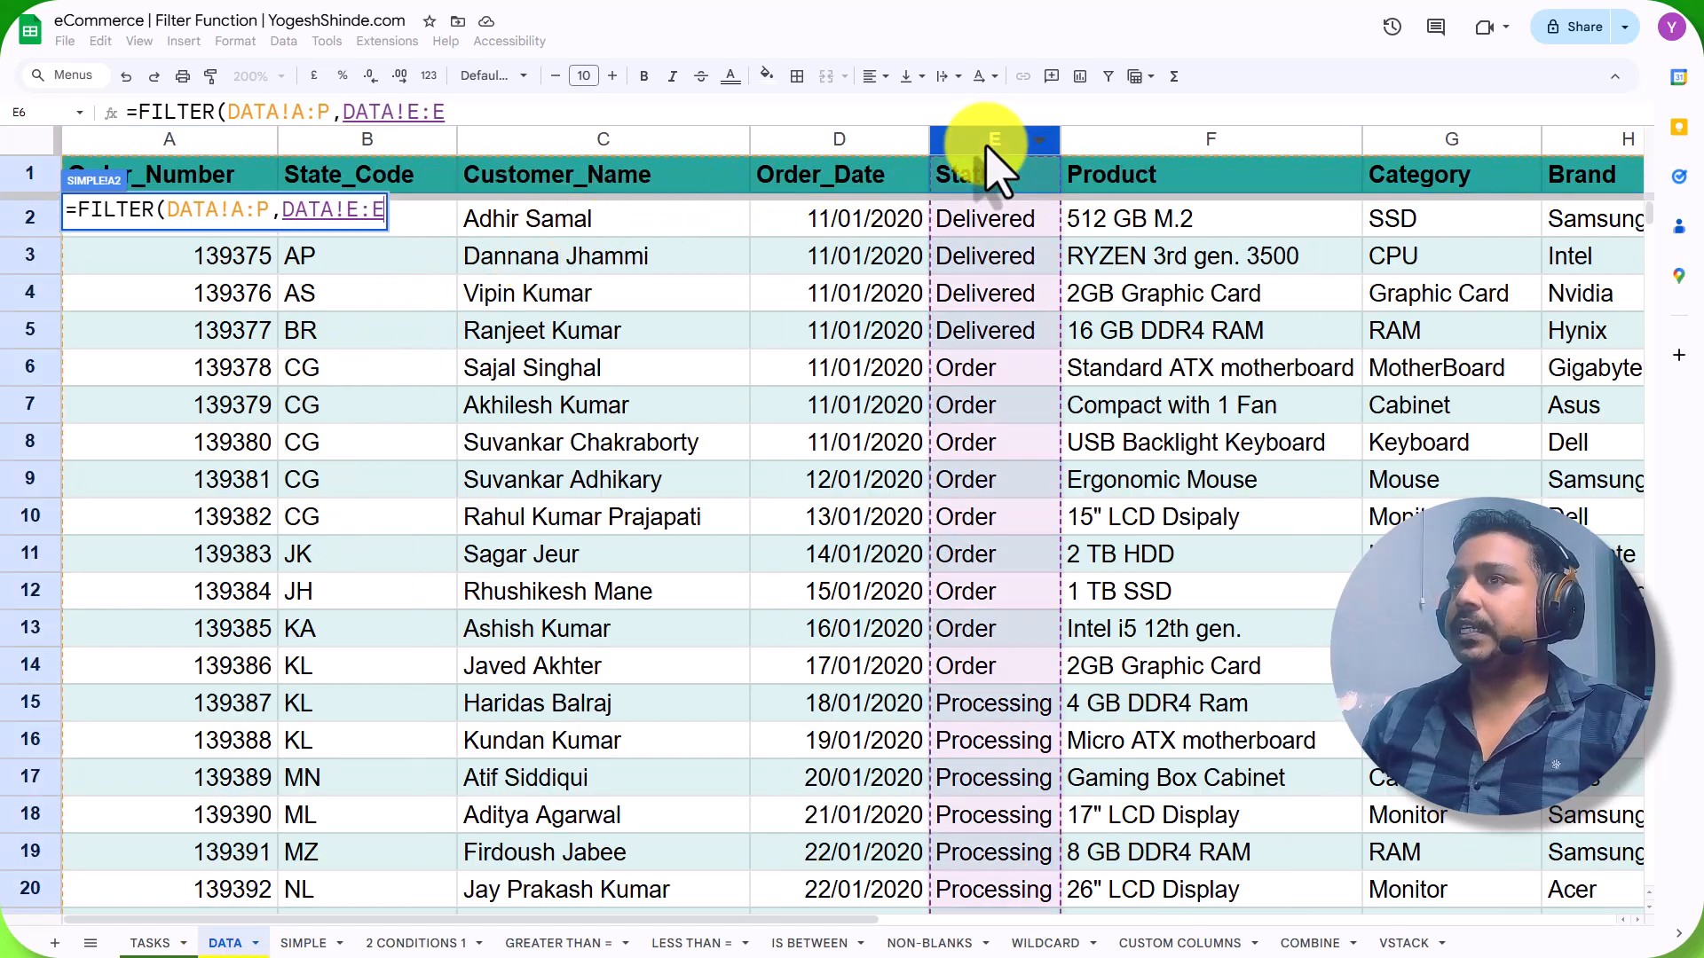
{"action": "type", "text": "=\"Ord"}
{"action": "type", "text": "er\""}
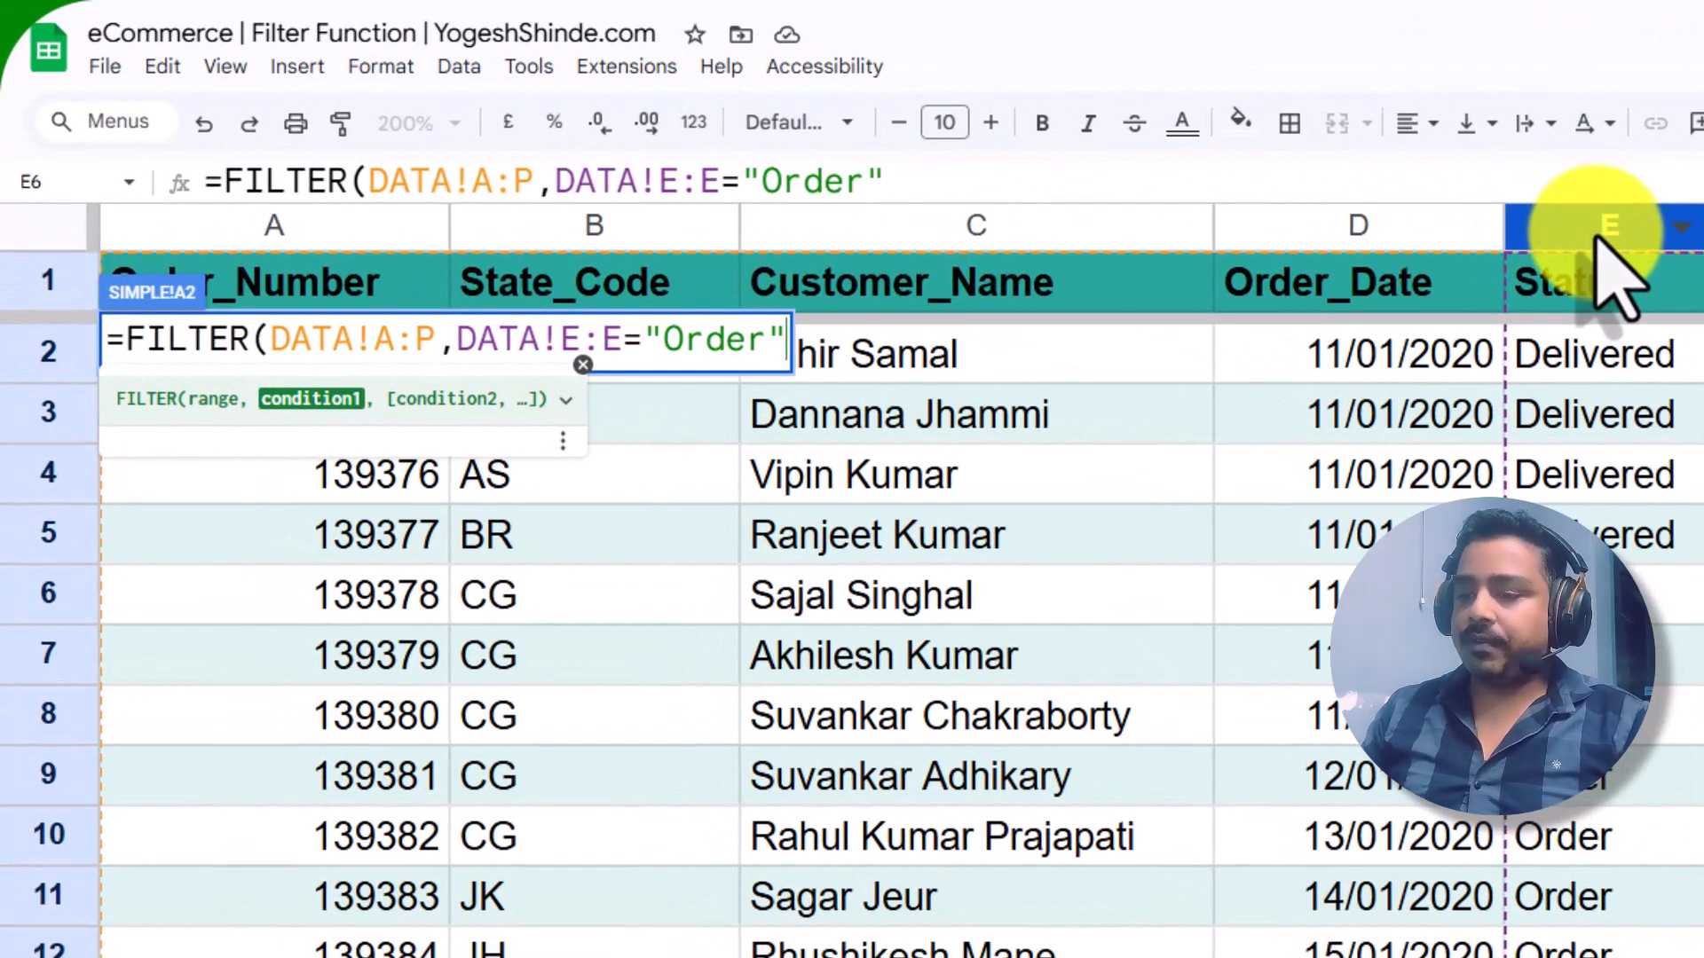
{"action": "type", "text": ")"}
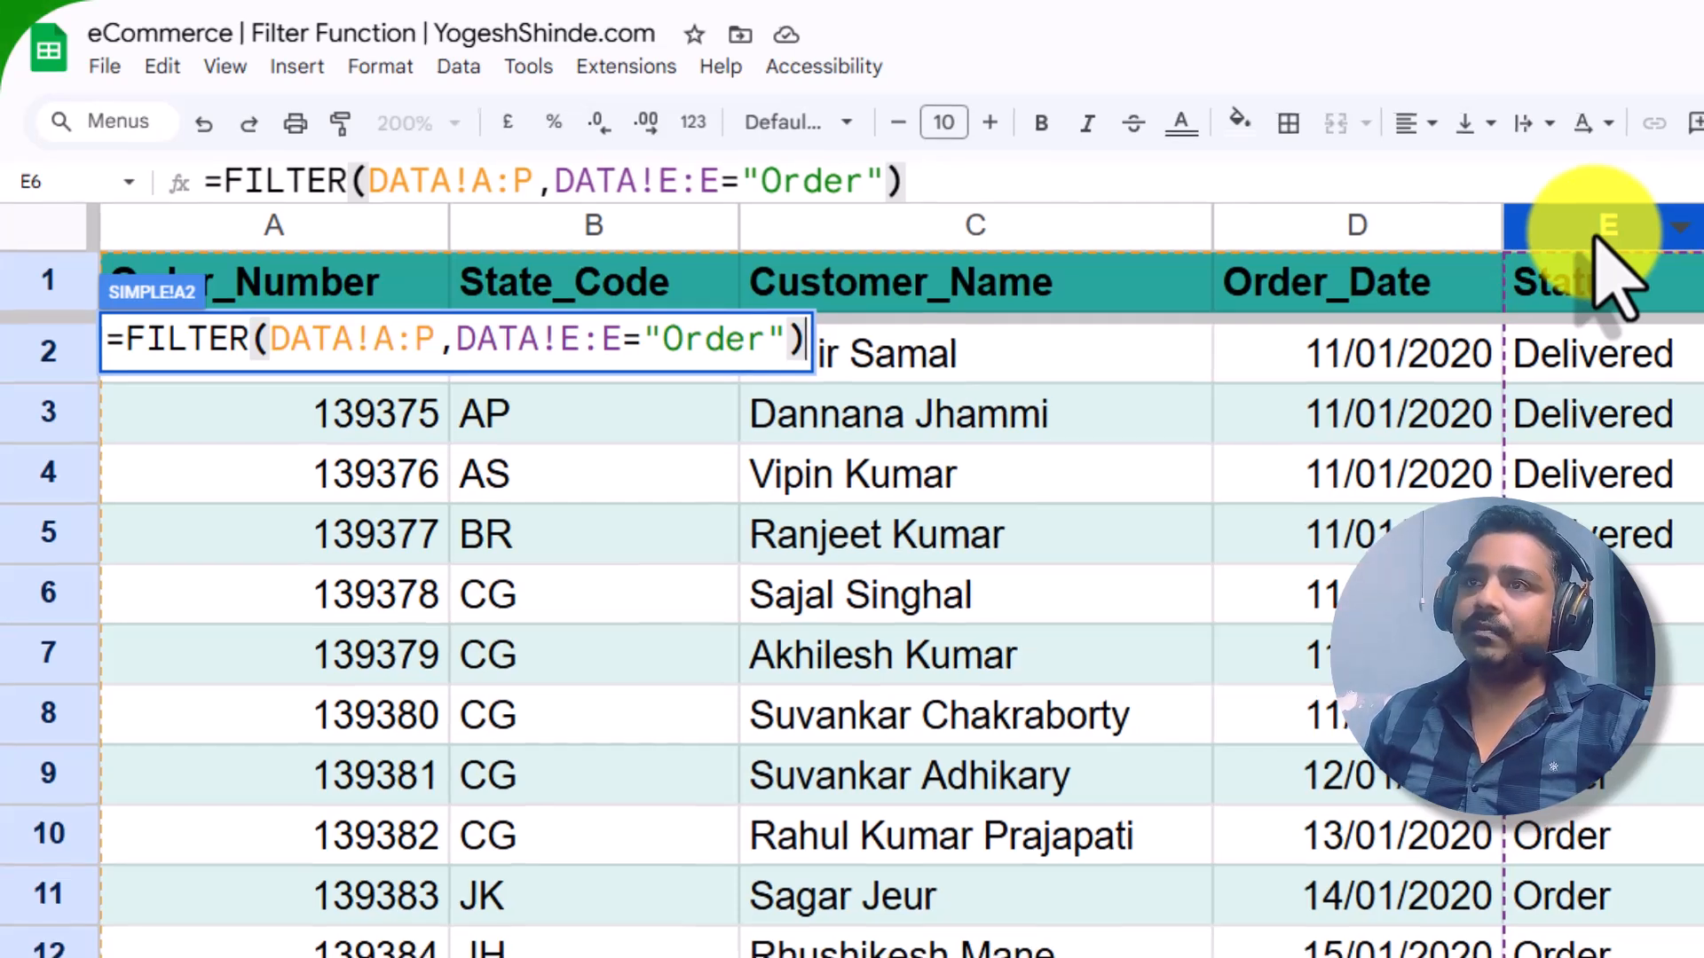
{"action": "key", "text": "Return"}
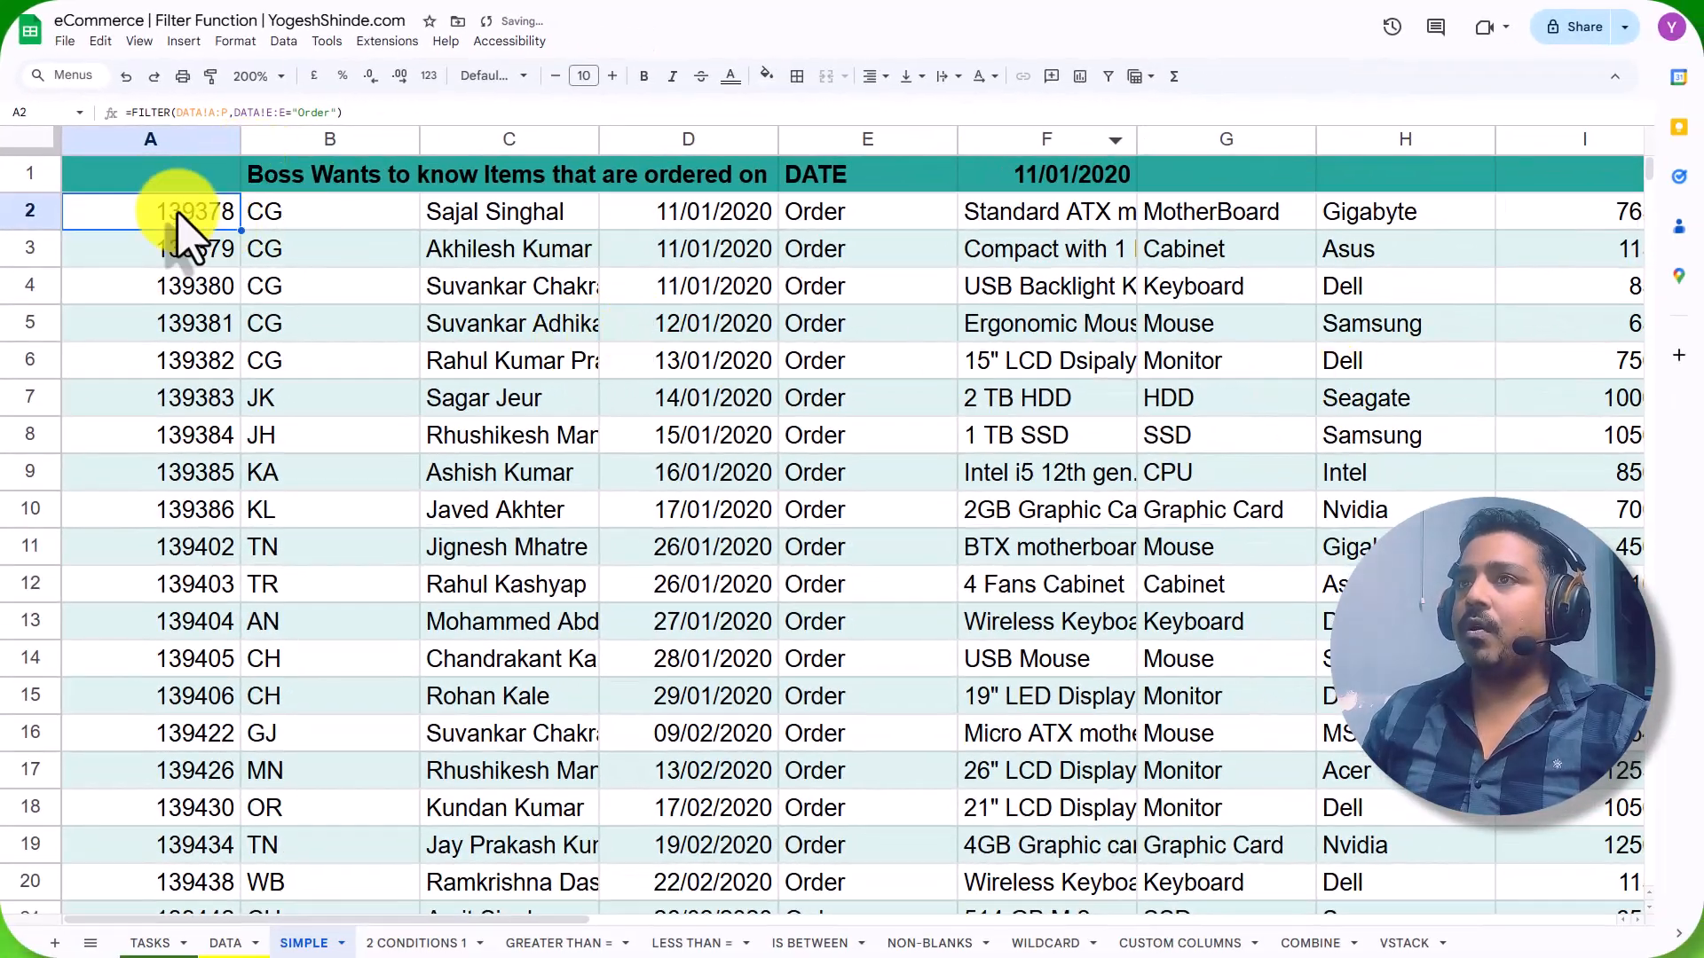
Check the Status values returned in column E against the requested order date in F1.
{"action": "left_click_drag", "start_coordinate": [842, 221], "coordinate": [829, 877]}
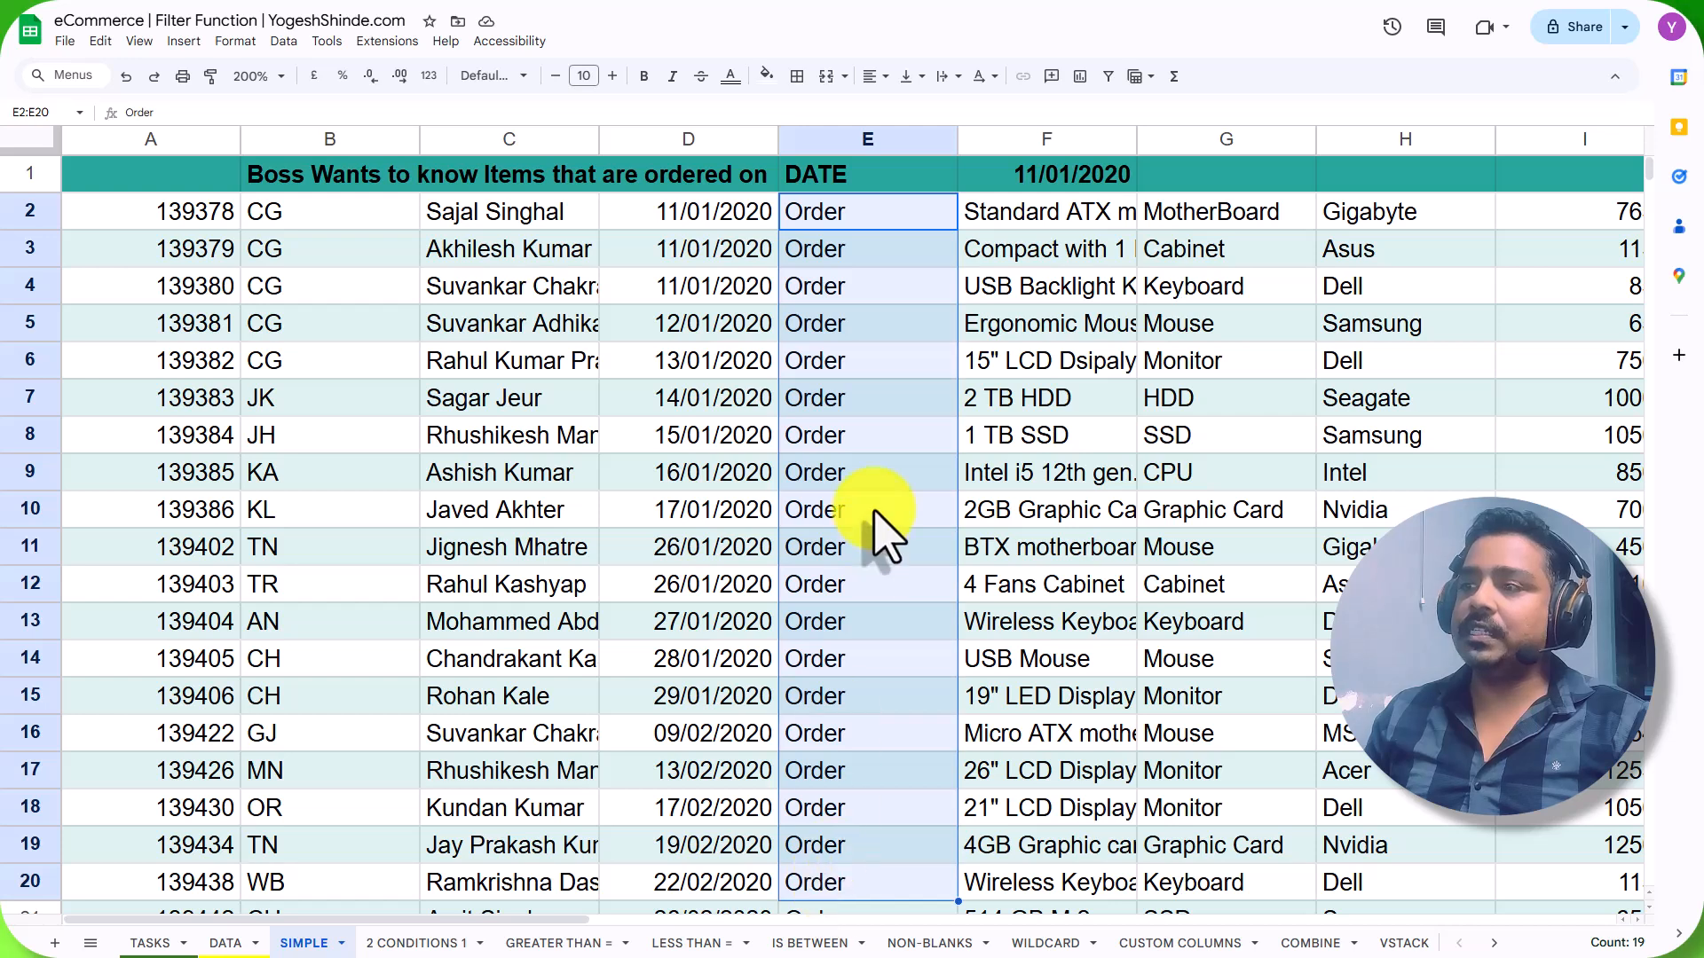
{"action": "left_click", "coordinate": [865, 213]}
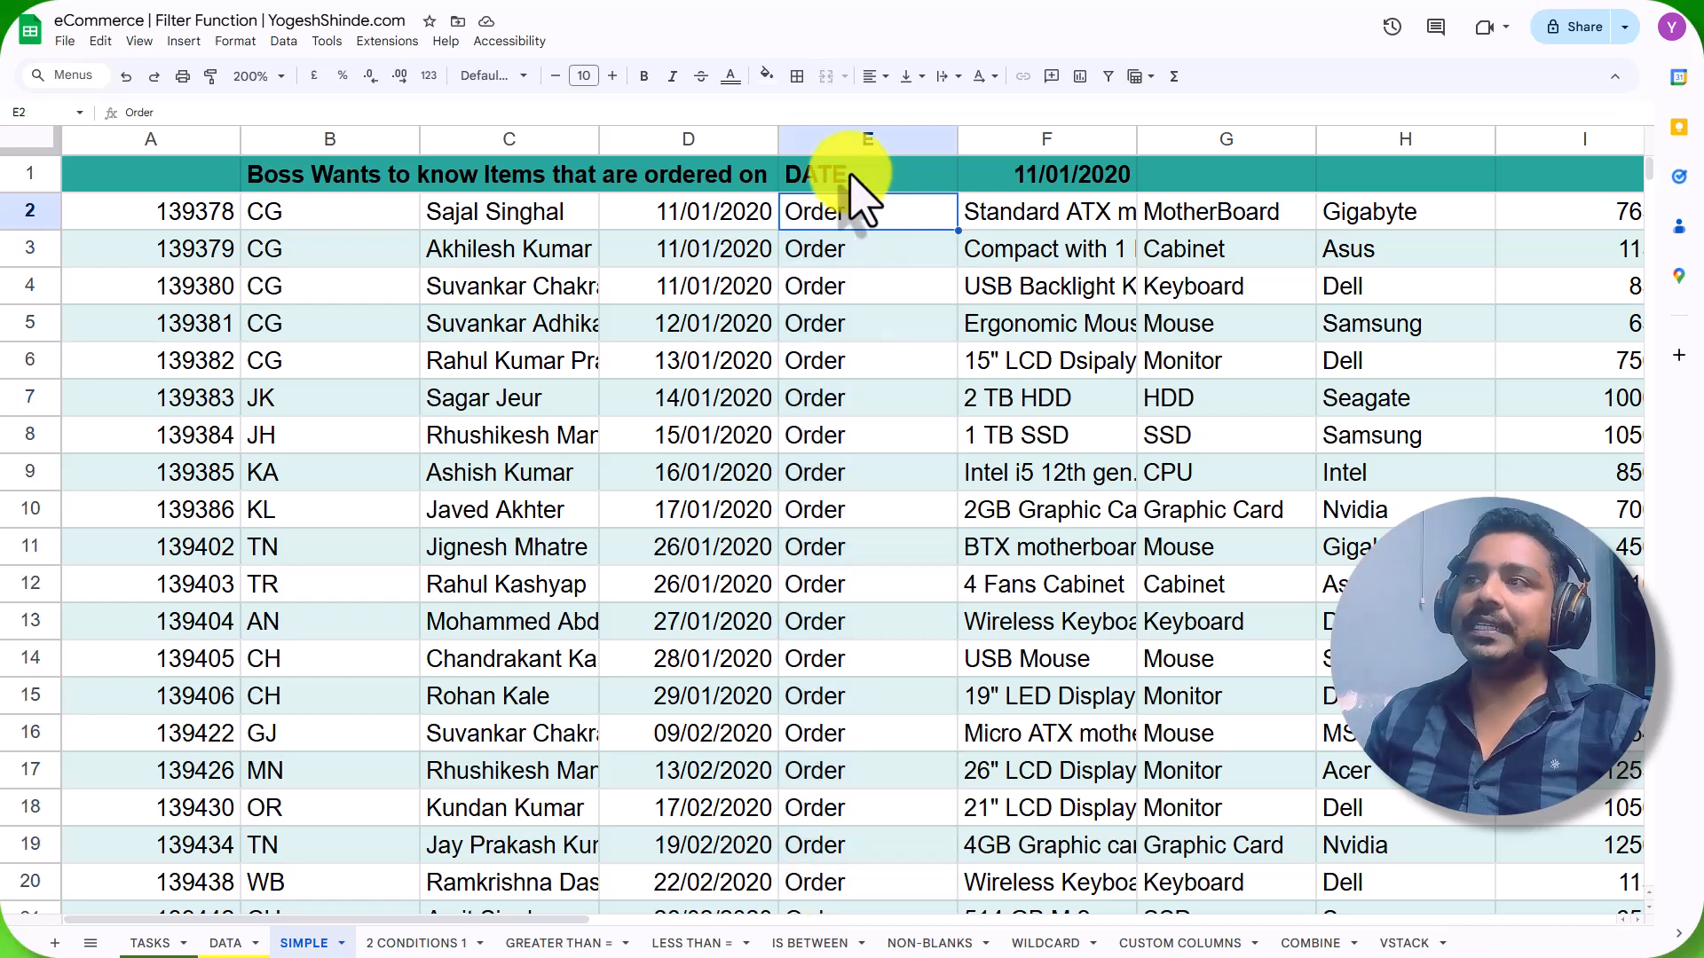
{"action": "left_click", "coordinate": [1050, 177]}
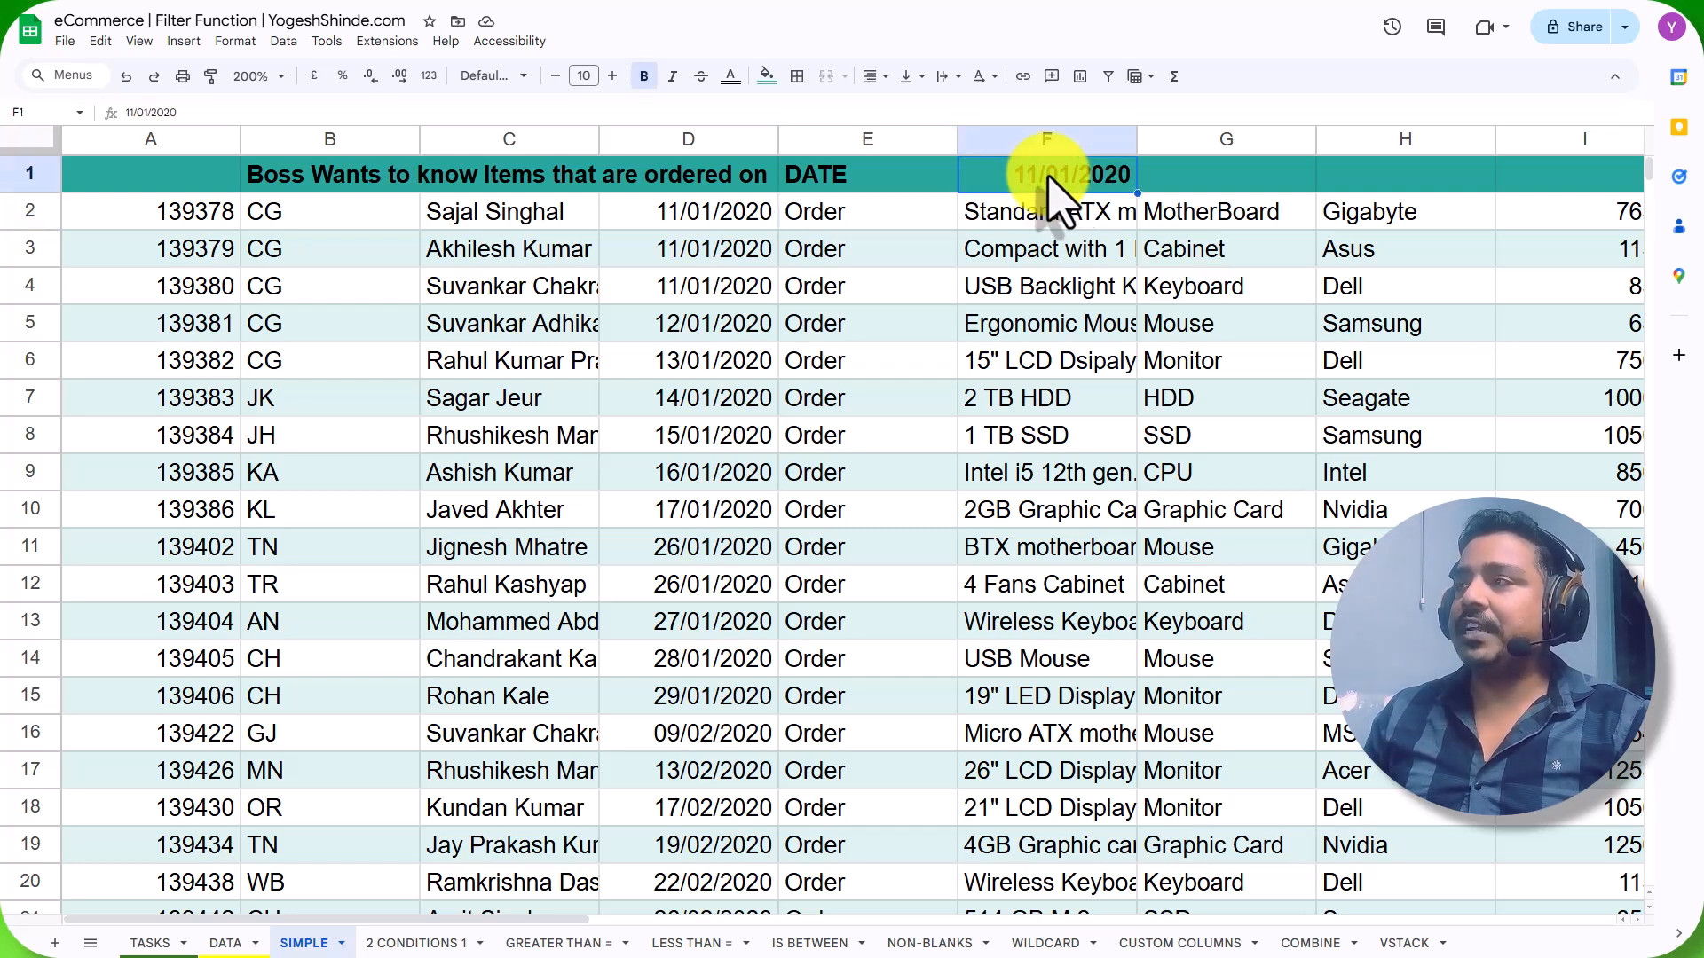
Add a second condition to the FILTER formula in A2 so that DATA!D:D equals the date in cell F1.
{"action": "left_click", "coordinate": [197, 220]}
{"action": "type", "text": "=FILTER(DATA!A:P,DATA!E:E=\"Order\")"}
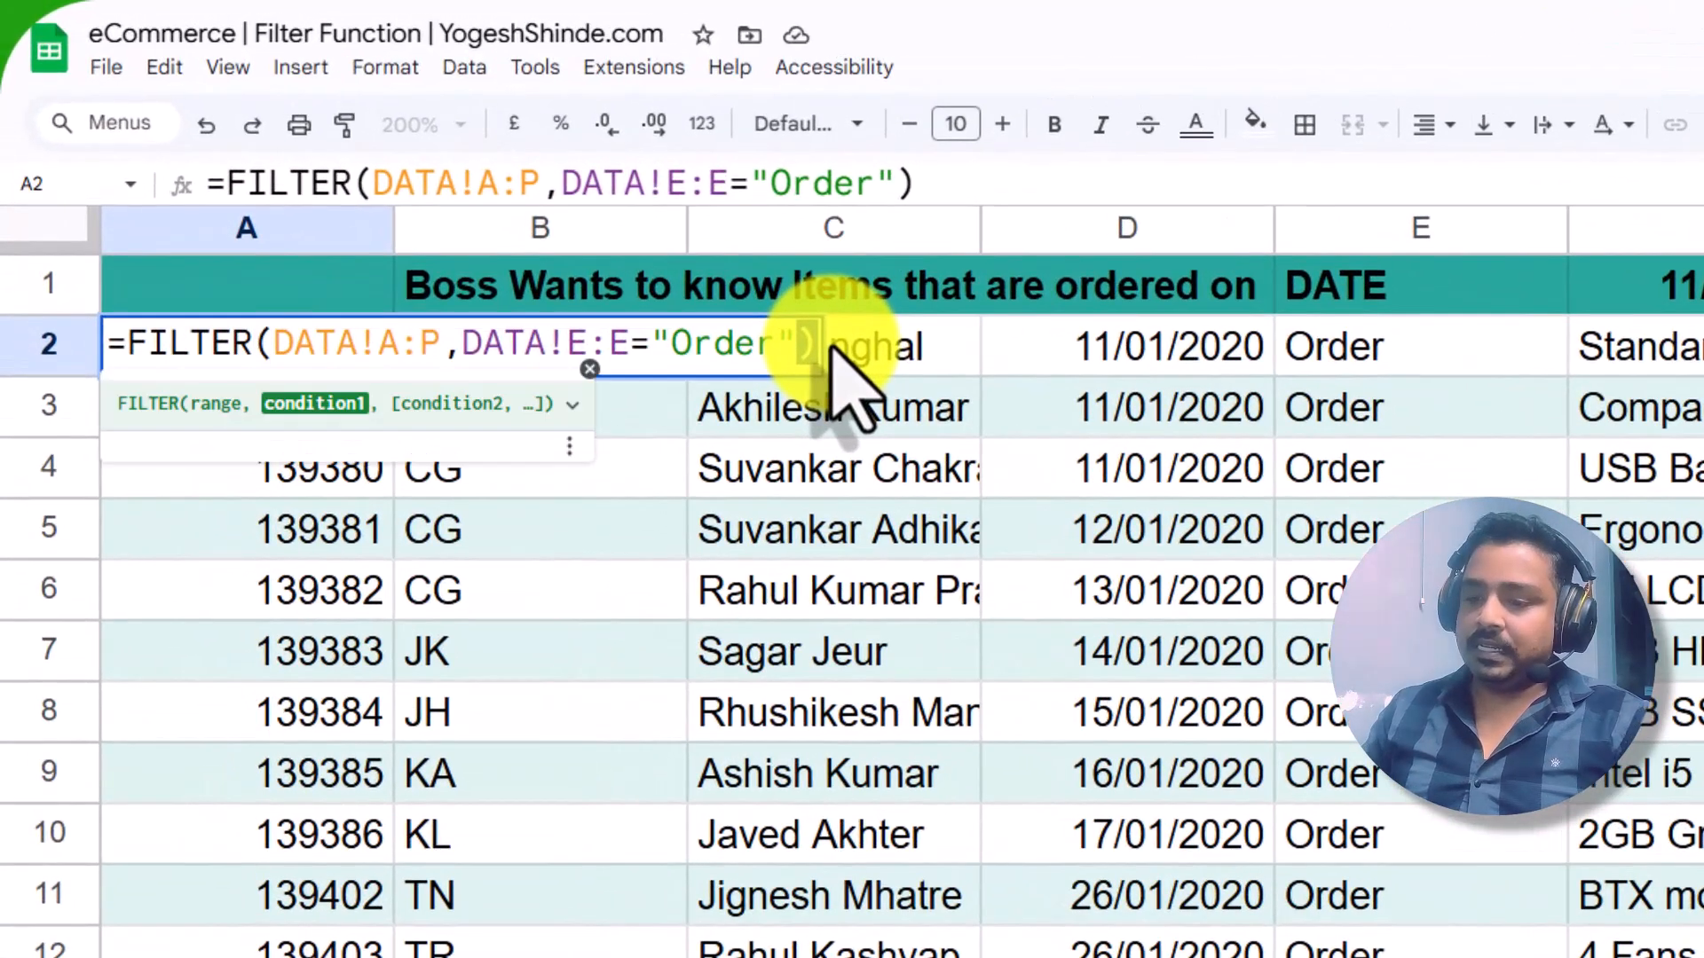
{"action": "key", "text": "BackSpace"}
{"action": "type", "text": ","}
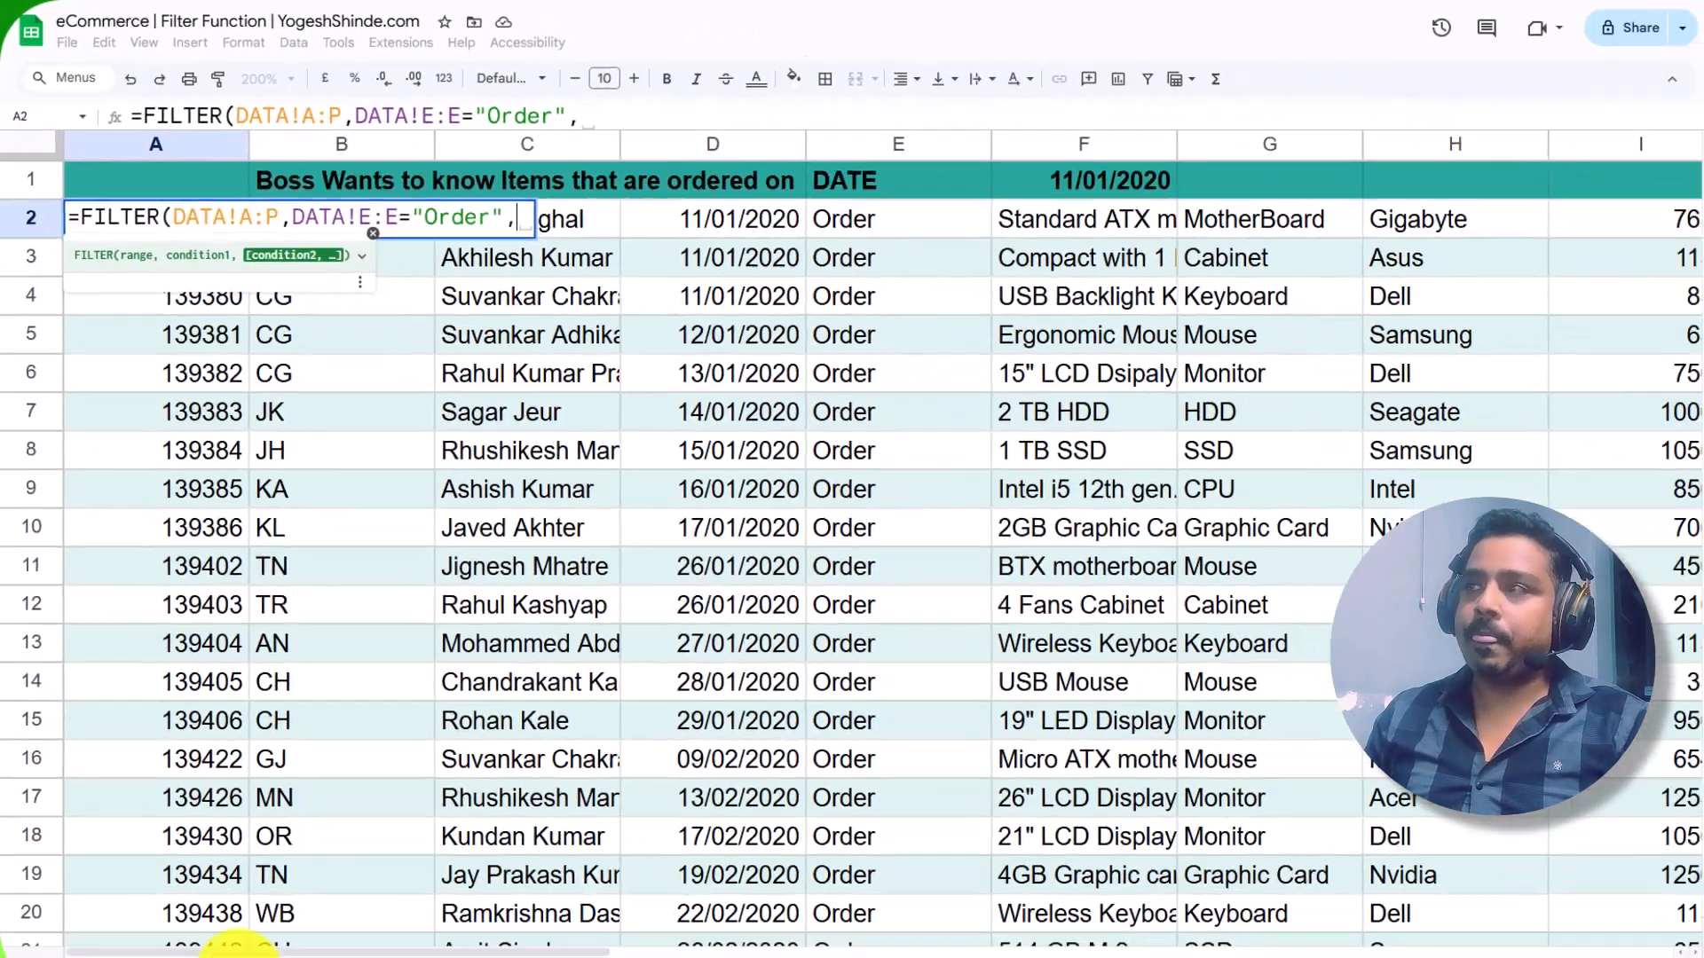
{"action": "left_click", "coordinate": [225, 942]}
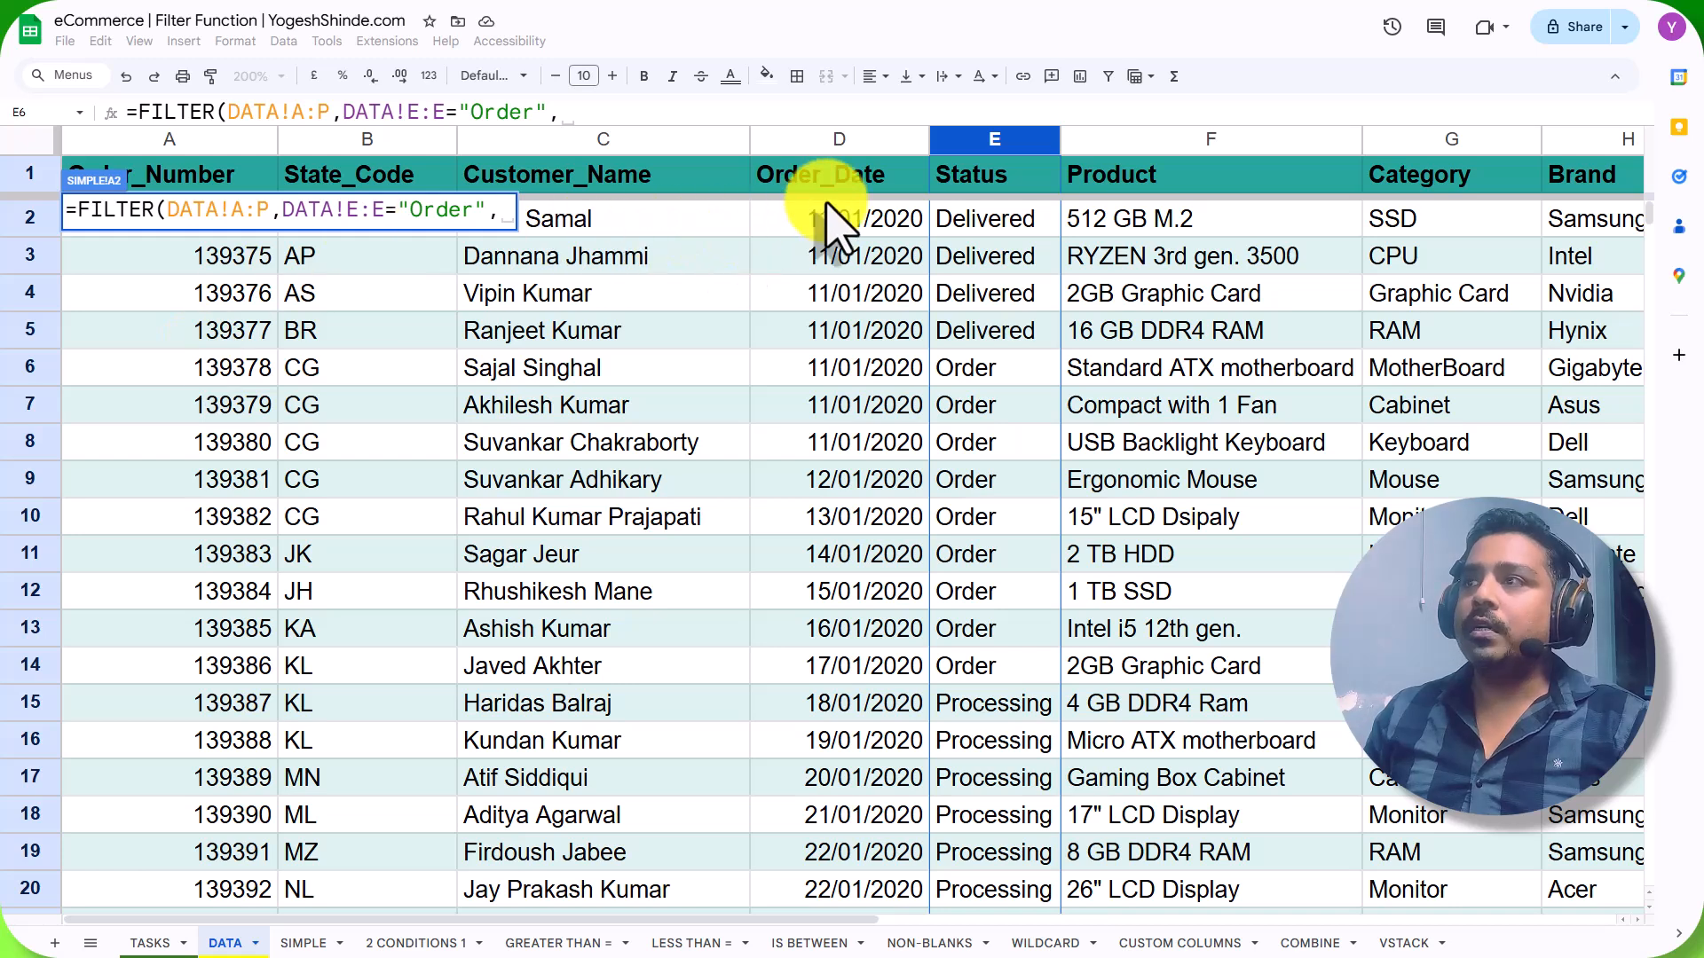
{"action": "left_click", "coordinate": [839, 139]}
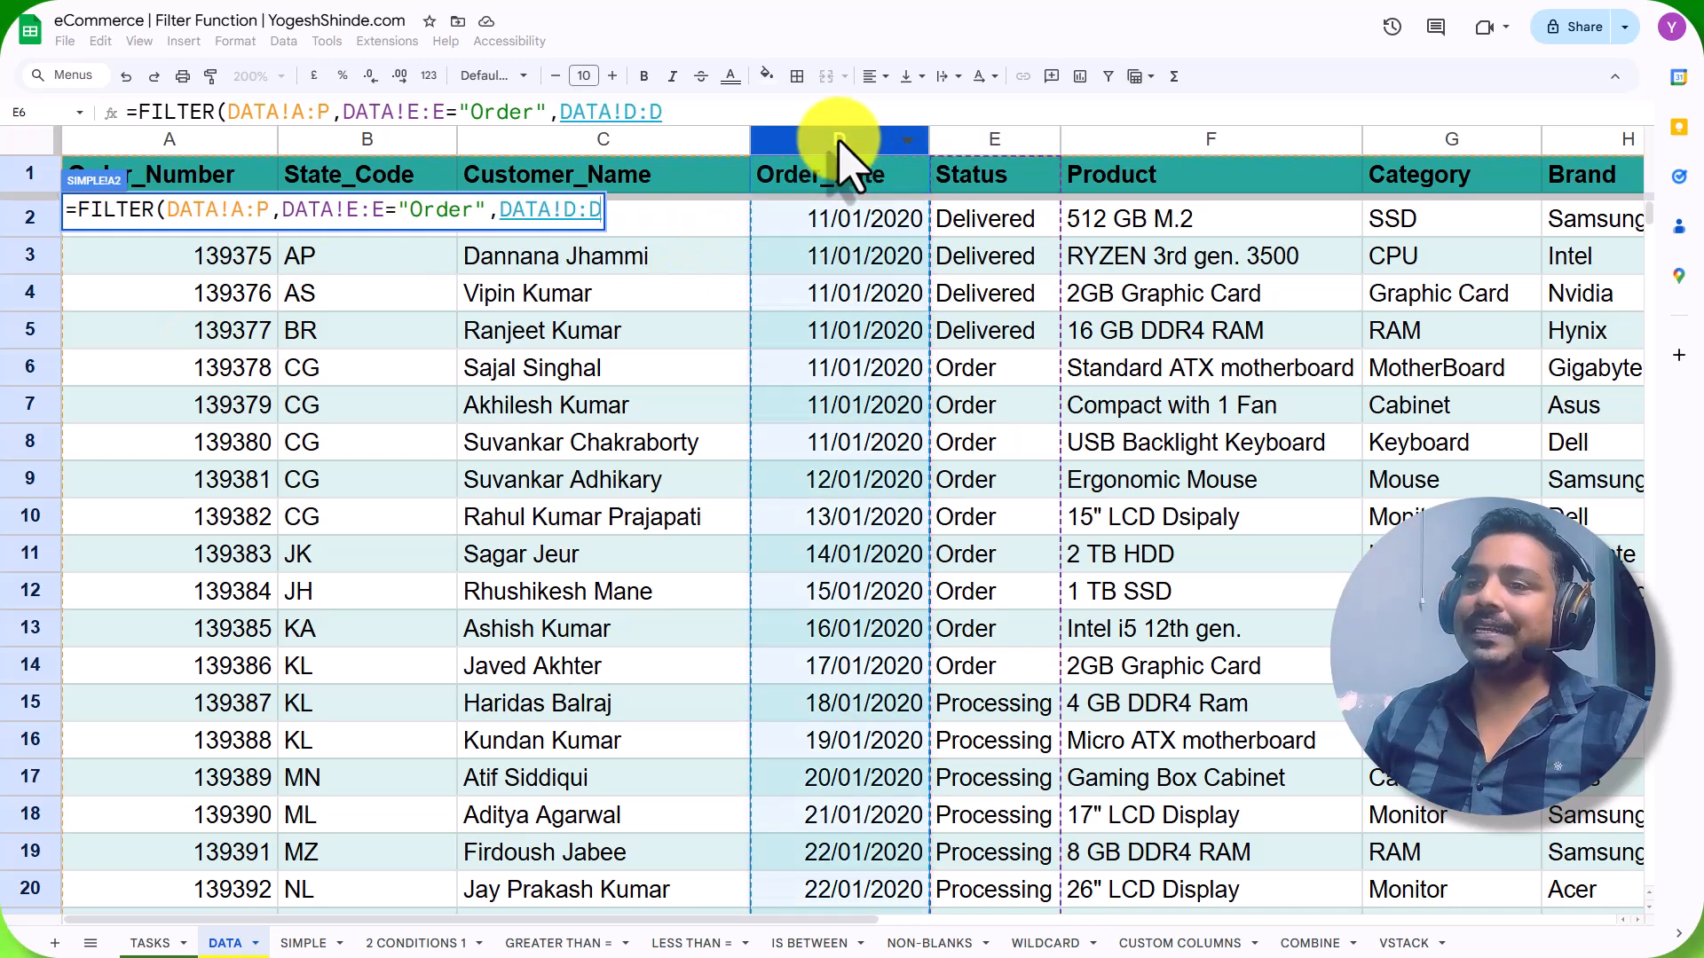
{"action": "type", "text": "="}
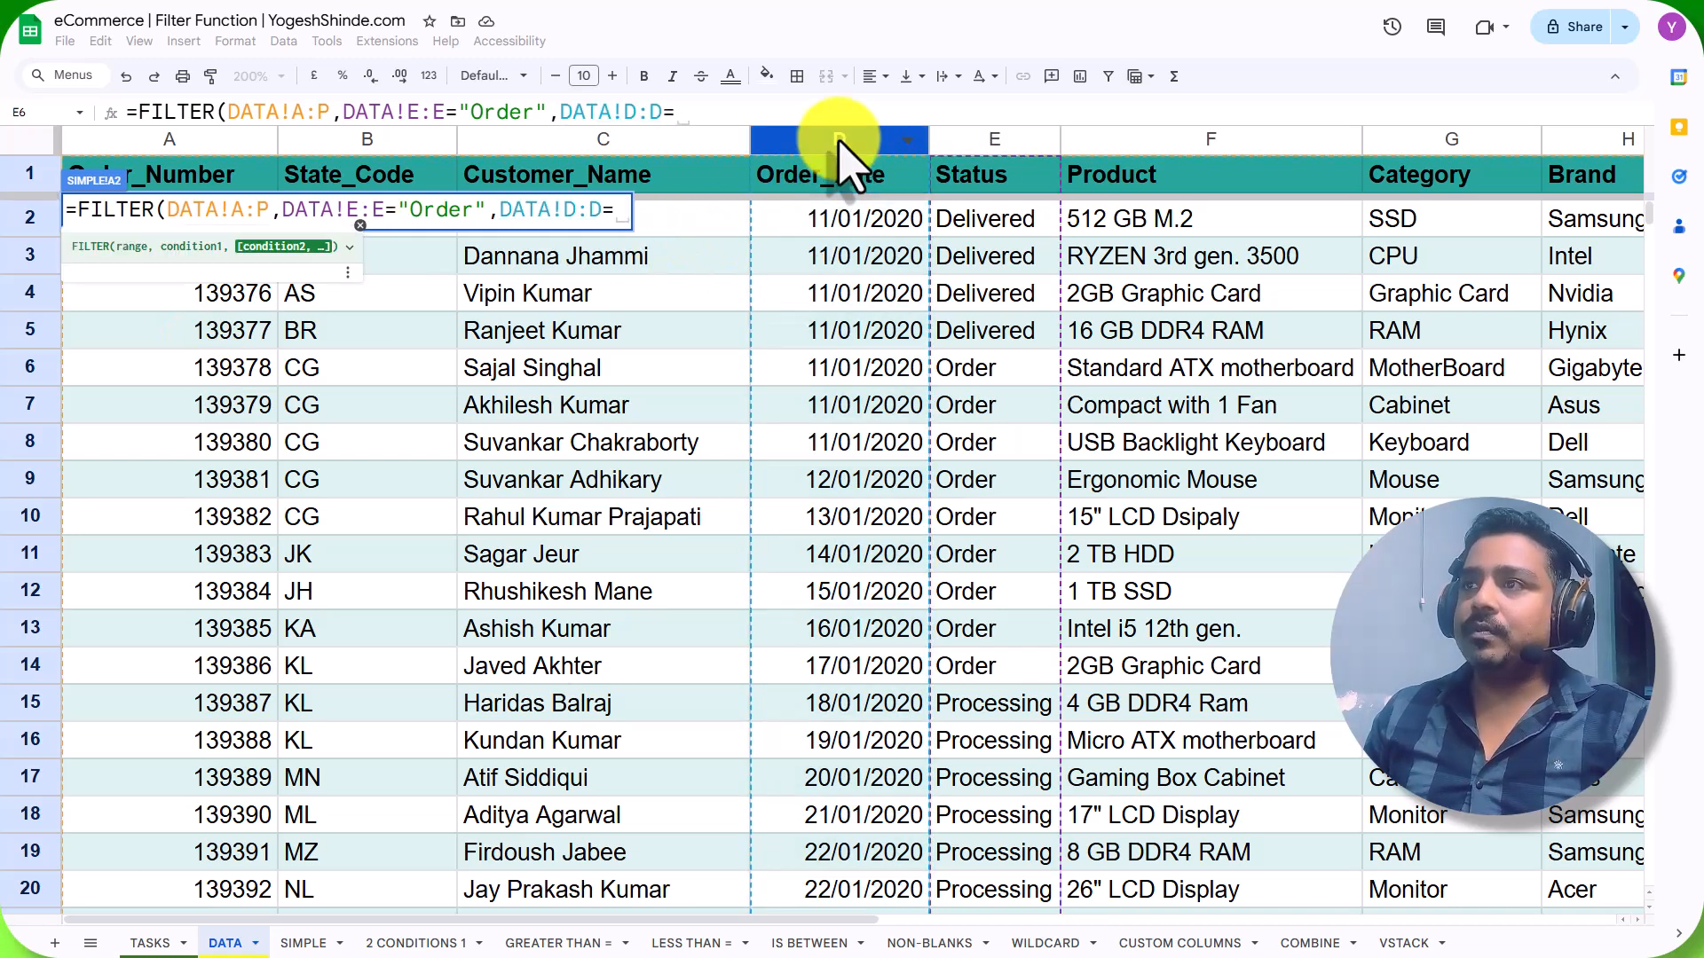
{"action": "left_click", "coordinate": [306, 943]}
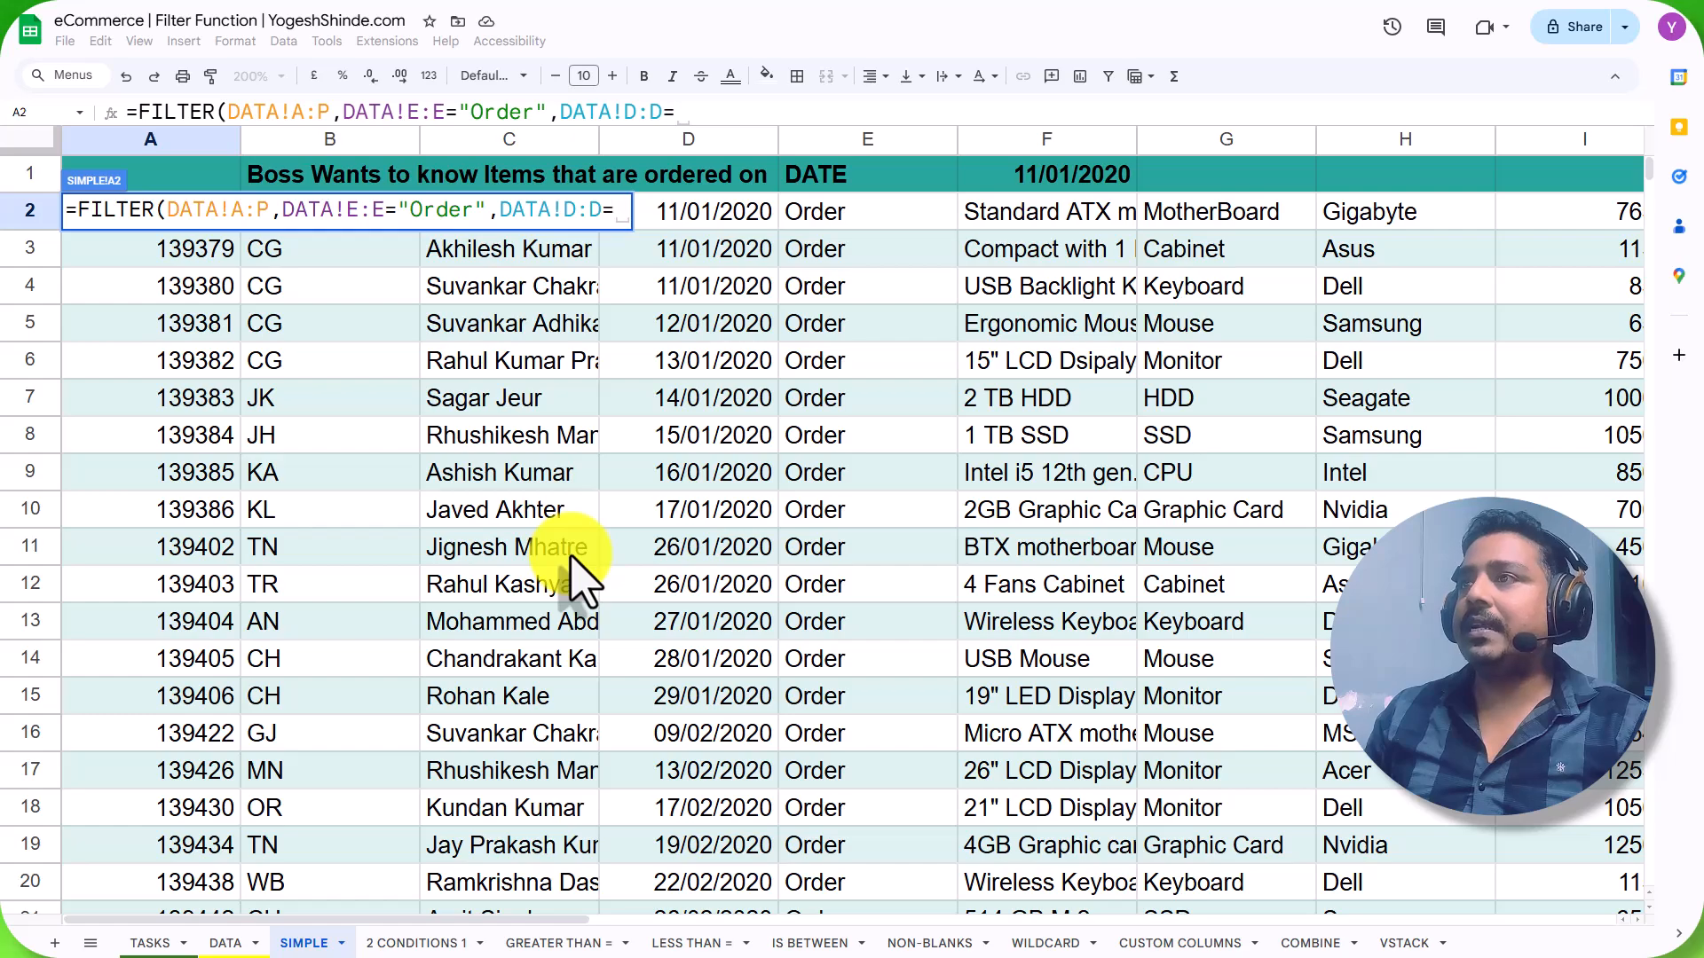
{"action": "left_click", "coordinate": [1052, 182]}
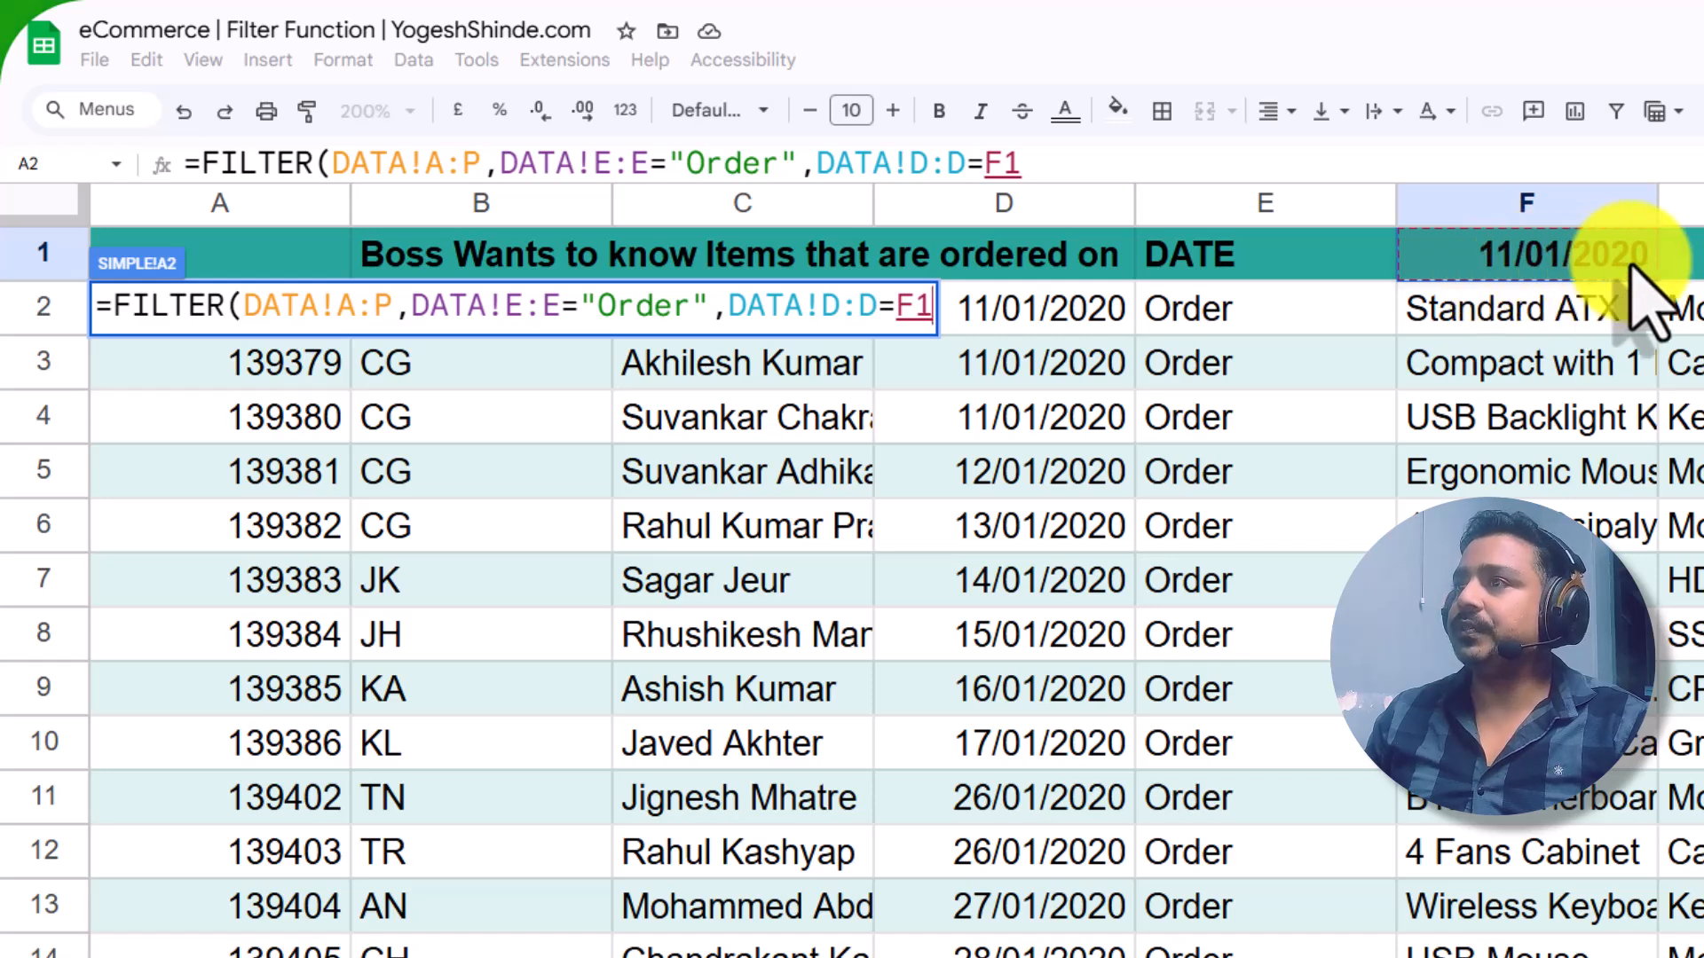
{"action": "left_click", "coordinate": [932, 306]}
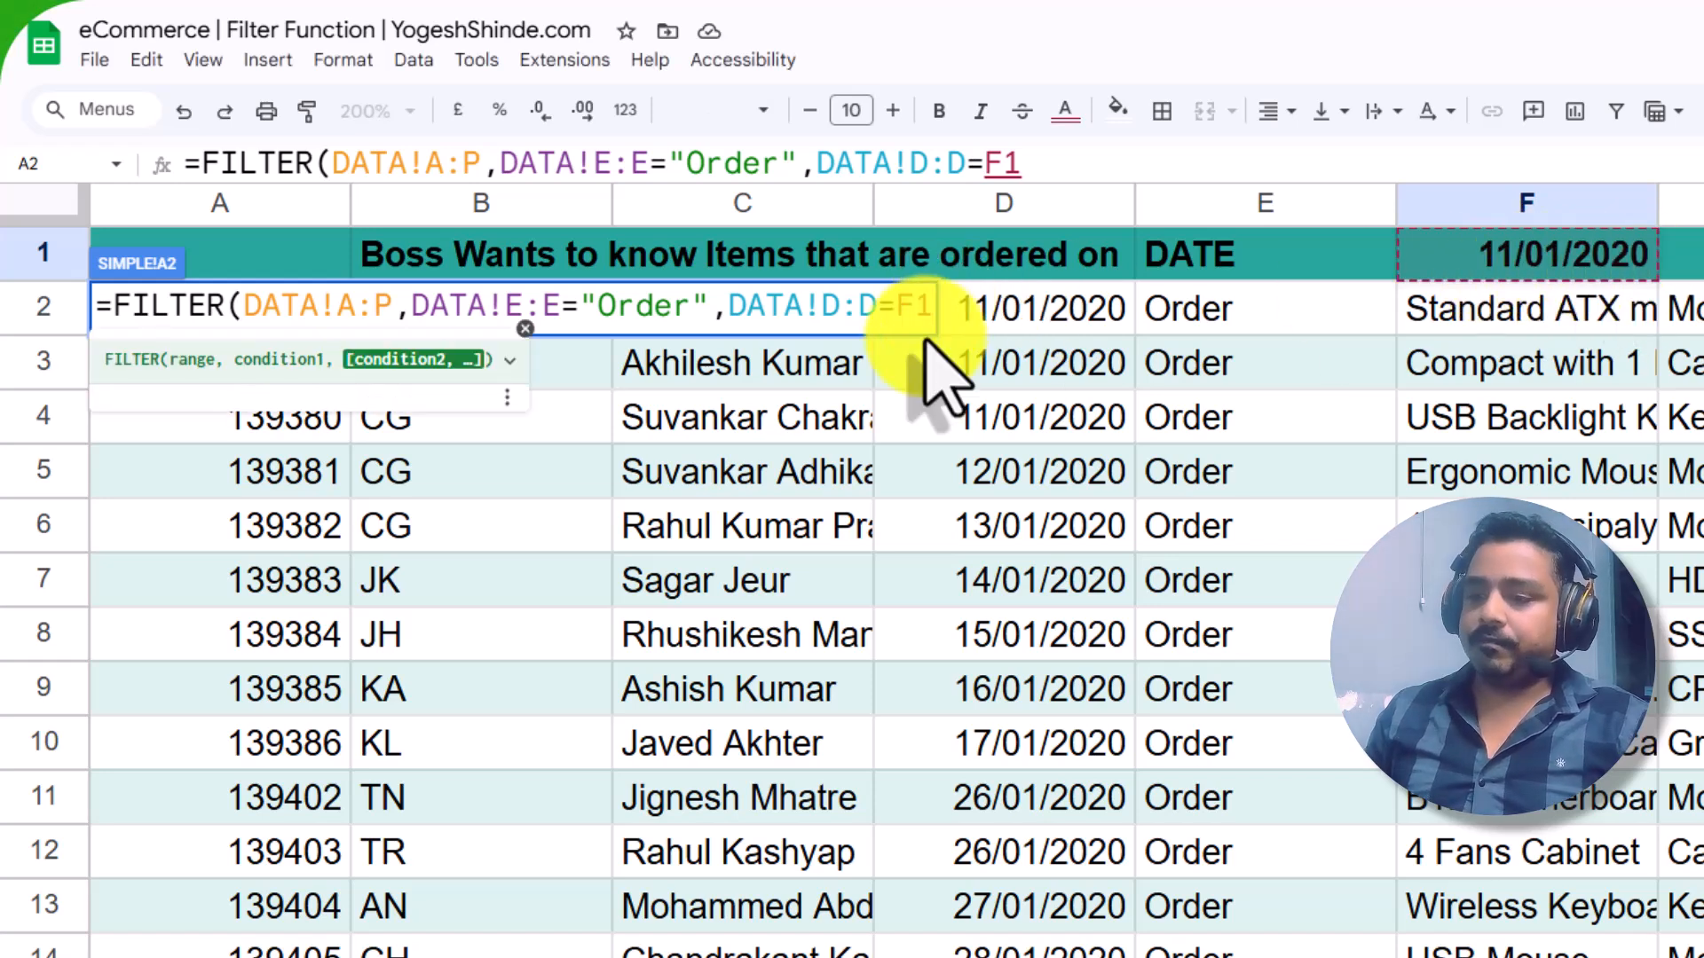
{"action": "type", "text": ")"}
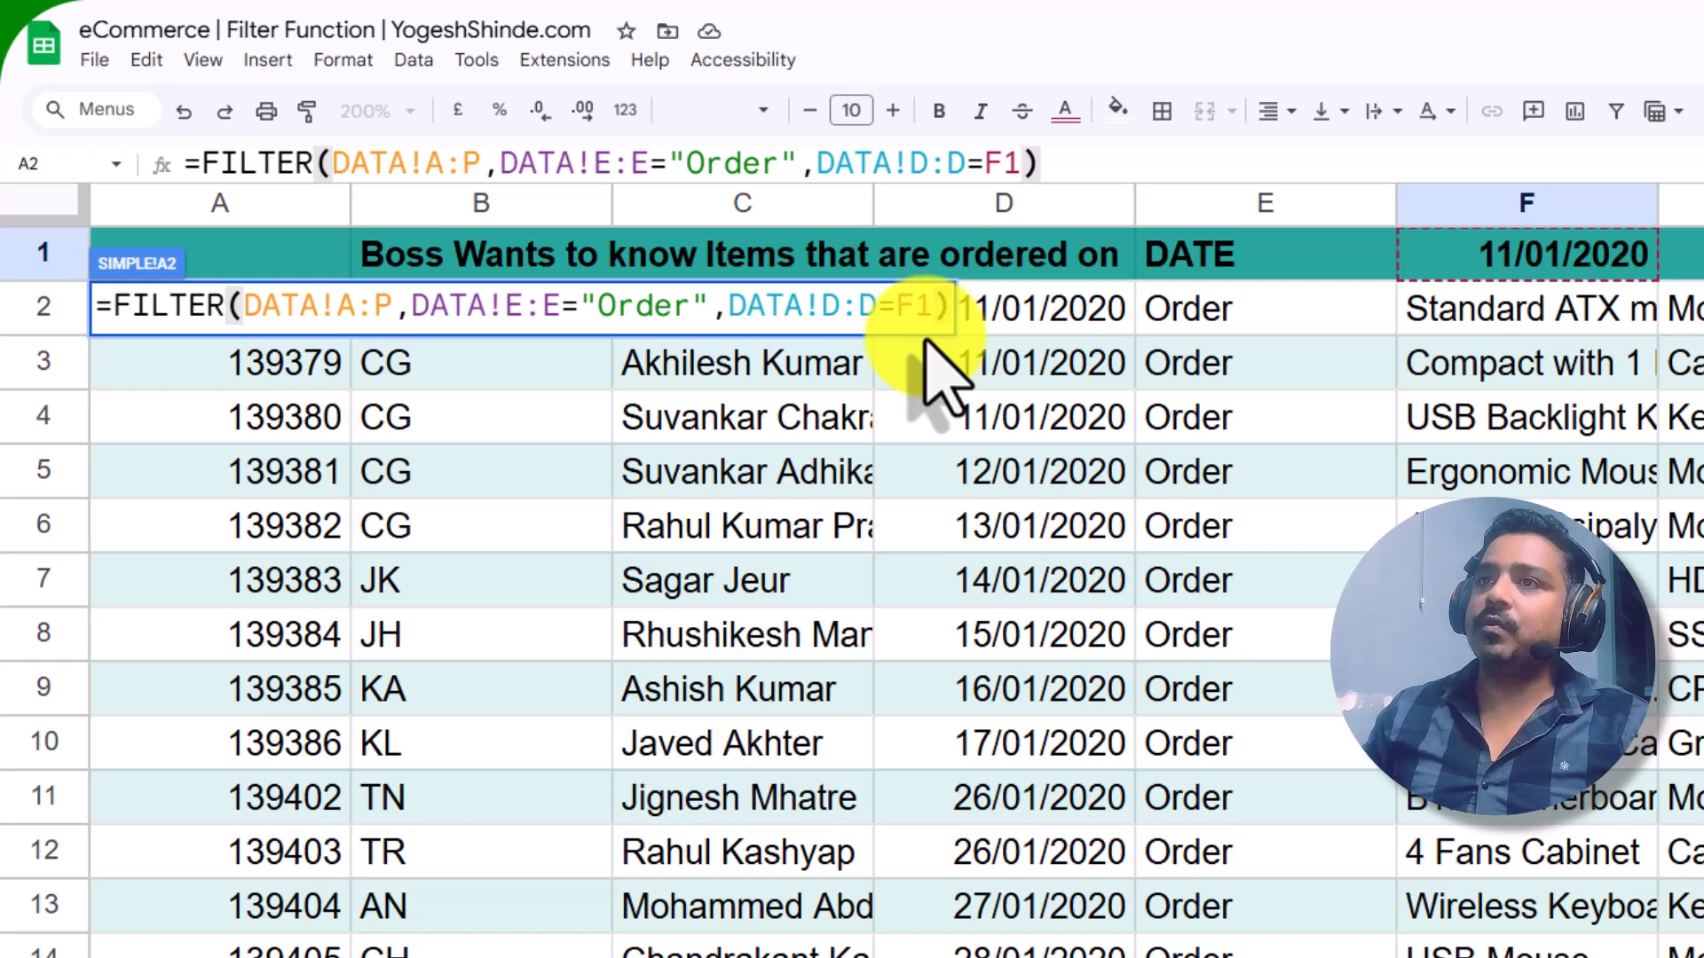
{"action": "key", "text": "Return"}
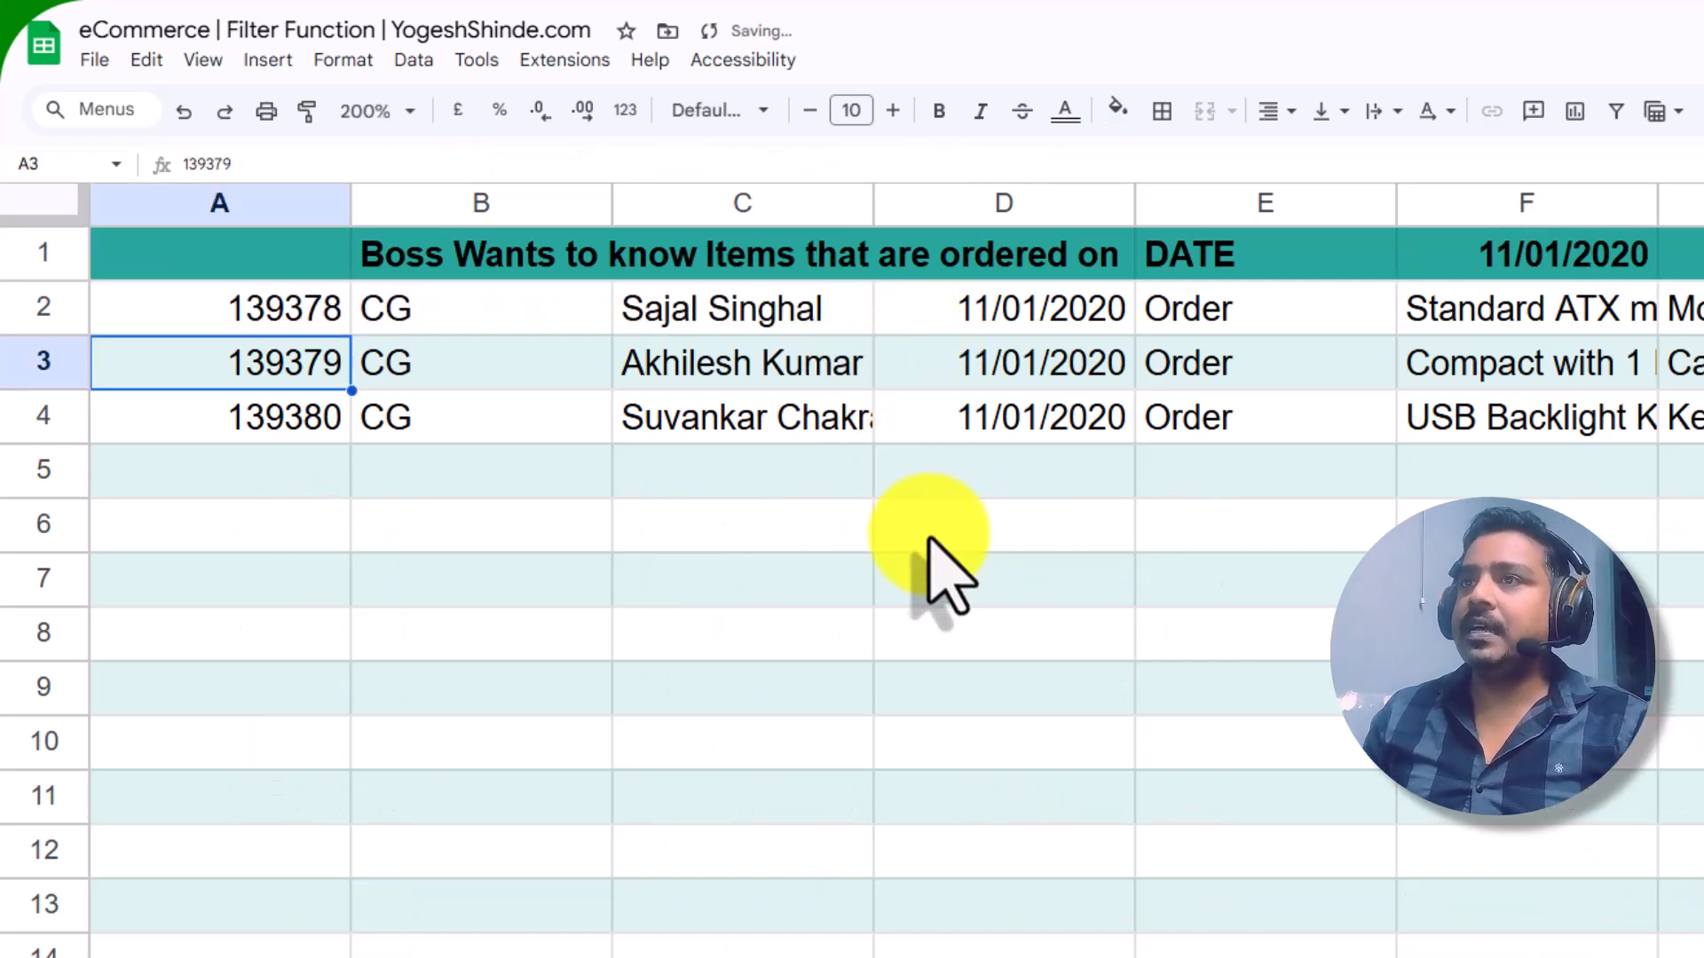
Check the order numbers, statuses and order dates of the filtered rows on the SIMPLE sheet.
{"action": "left_click", "coordinate": [927, 528]}
{"action": "left_click_drag", "start_coordinate": [282, 302], "coordinate": [280, 410]}
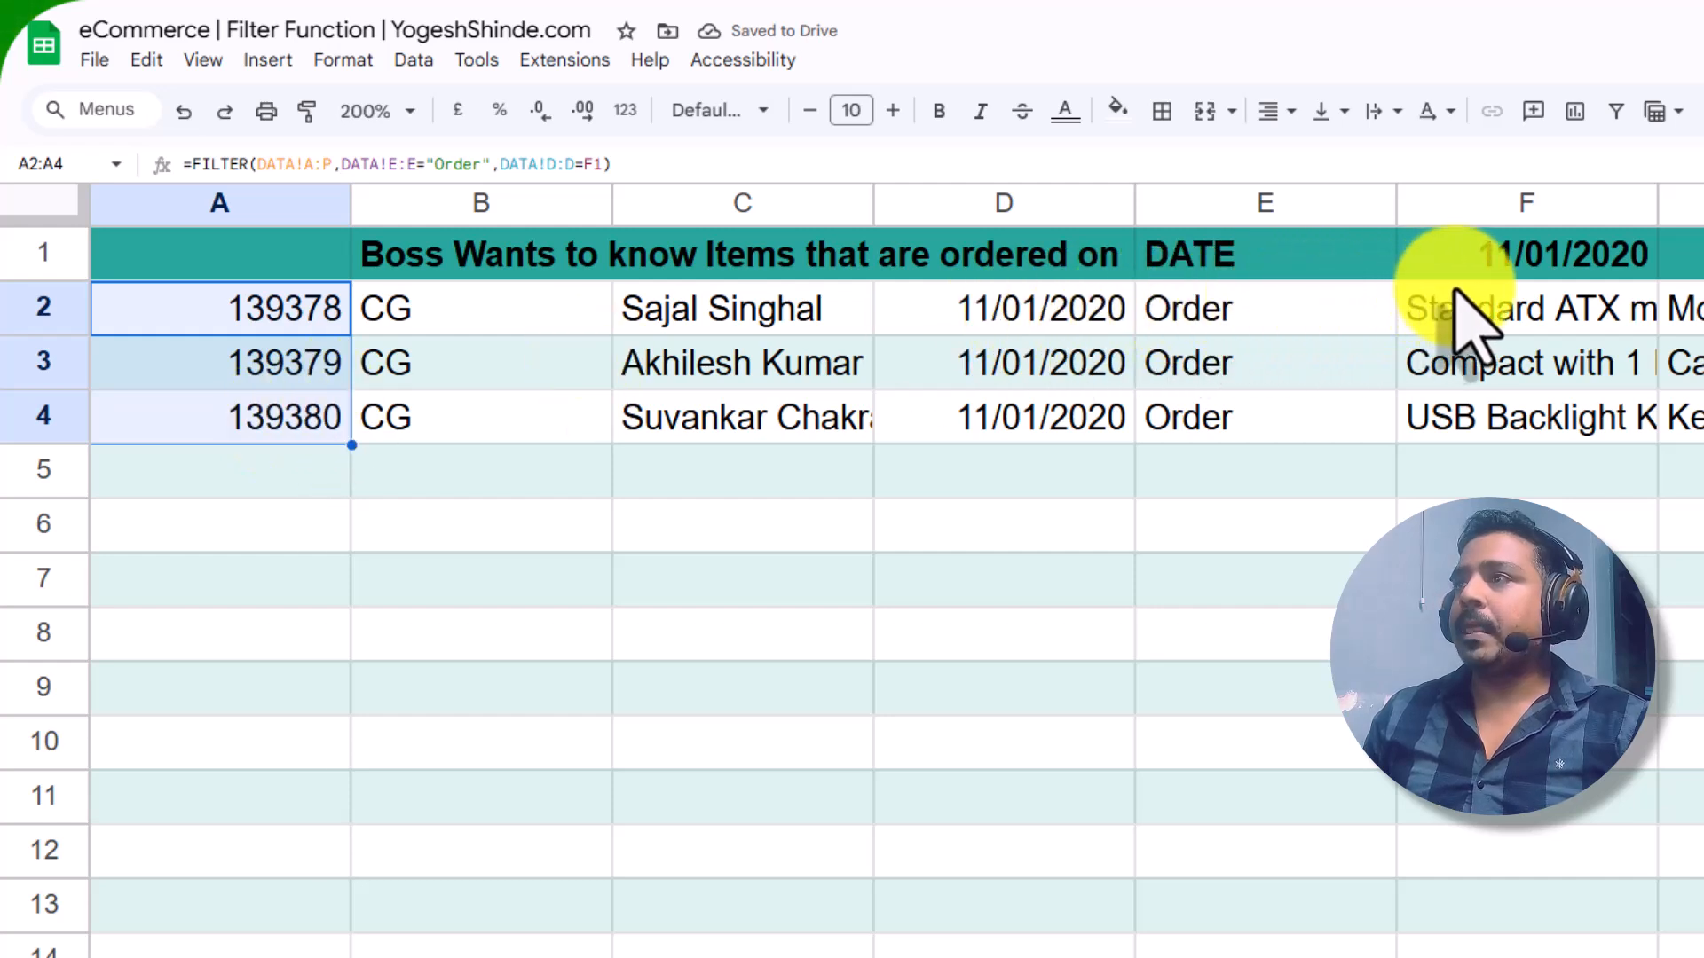
{"action": "left_click_drag", "start_coordinate": [1185, 317], "coordinate": [1186, 417]}
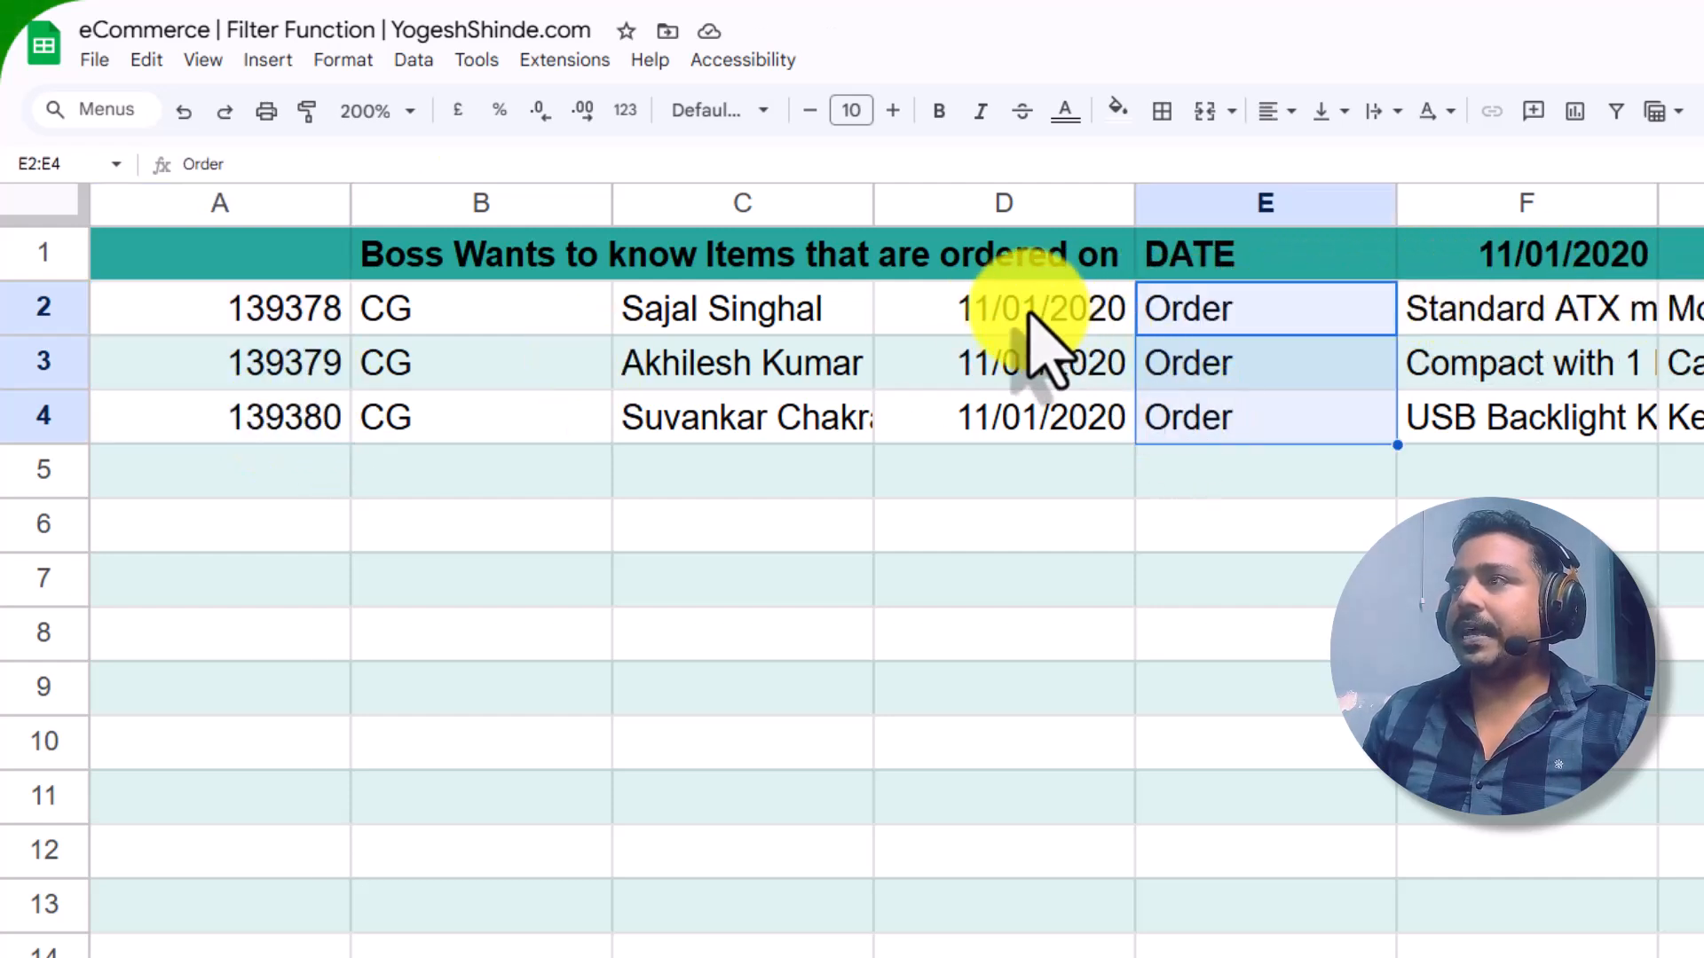
{"action": "left_click_drag", "start_coordinate": [1034, 304], "coordinate": [1020, 441]}
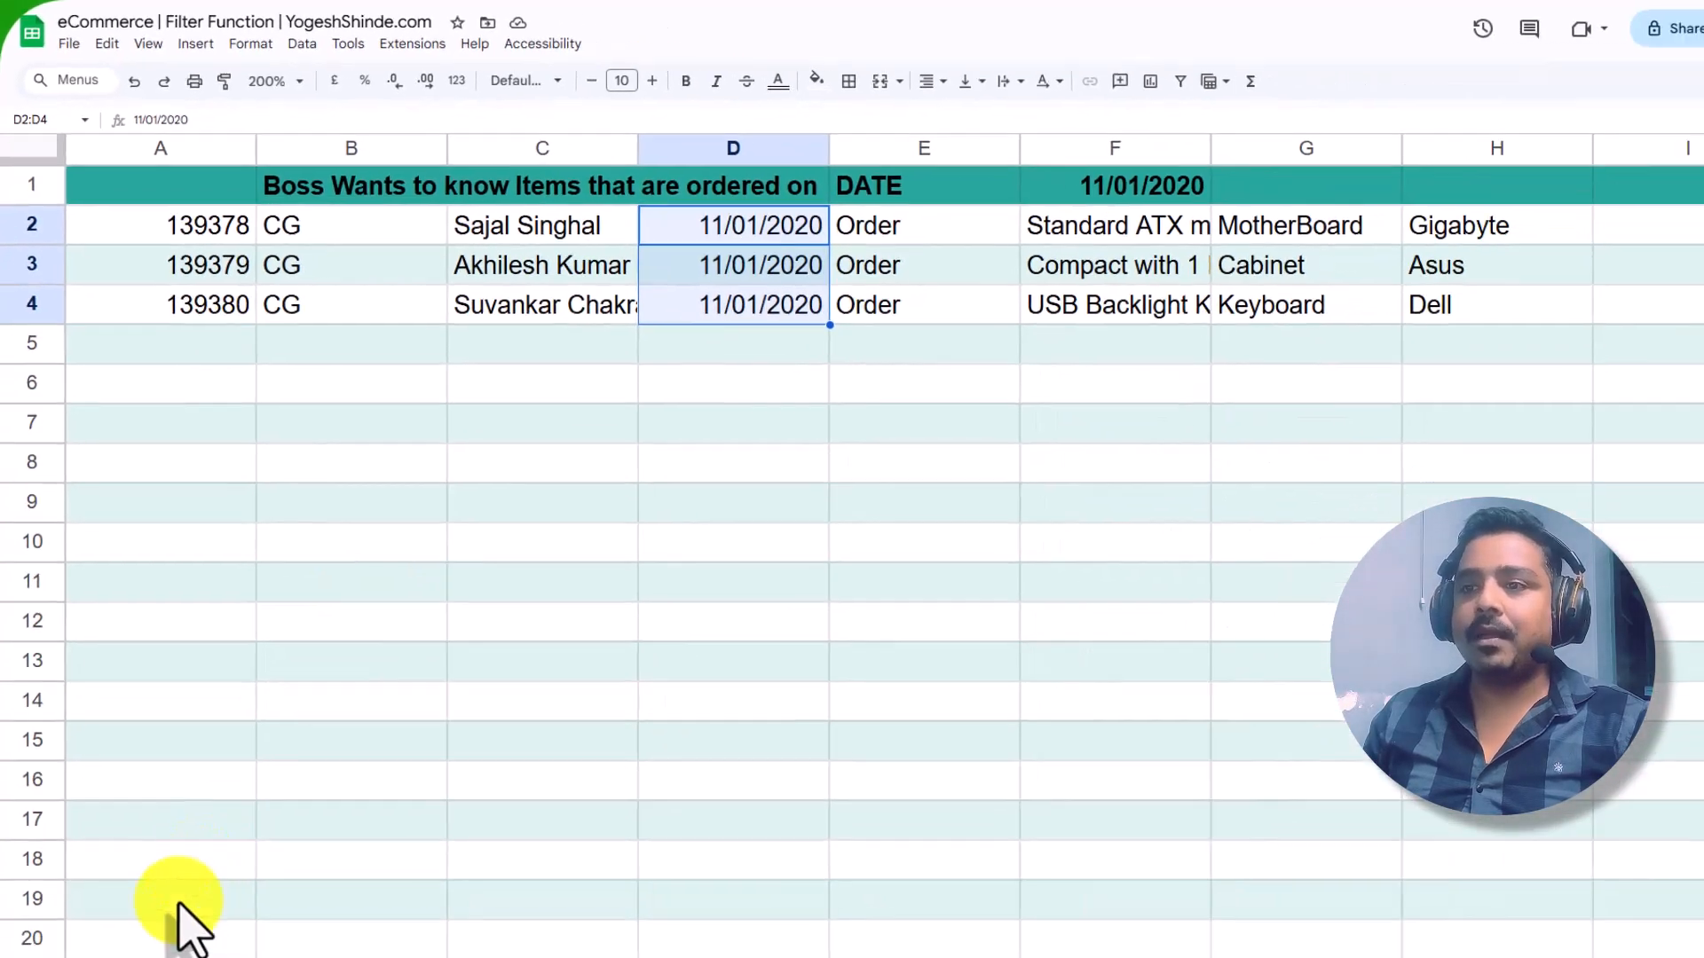
Tick off Show the Filter Function on the TASKS sheet and go to the 2 CONDITIONS 1 sheet's row 1 request.
{"action": "left_click", "coordinate": [146, 942]}
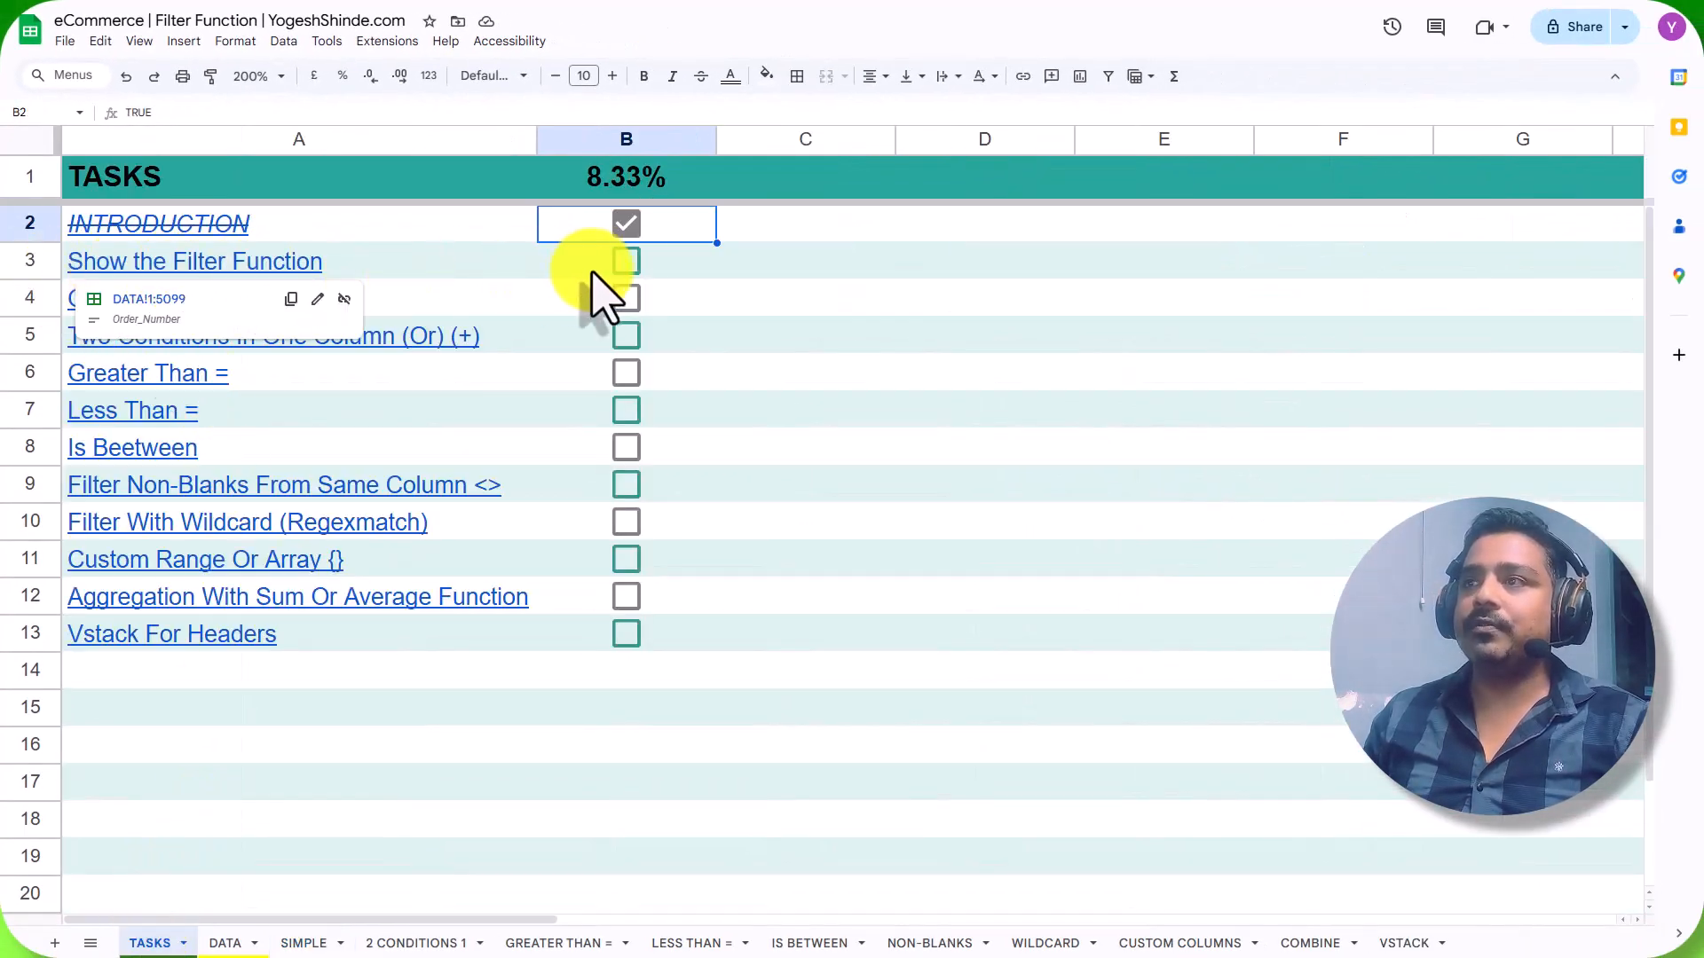
{"action": "left_click", "coordinate": [627, 263]}
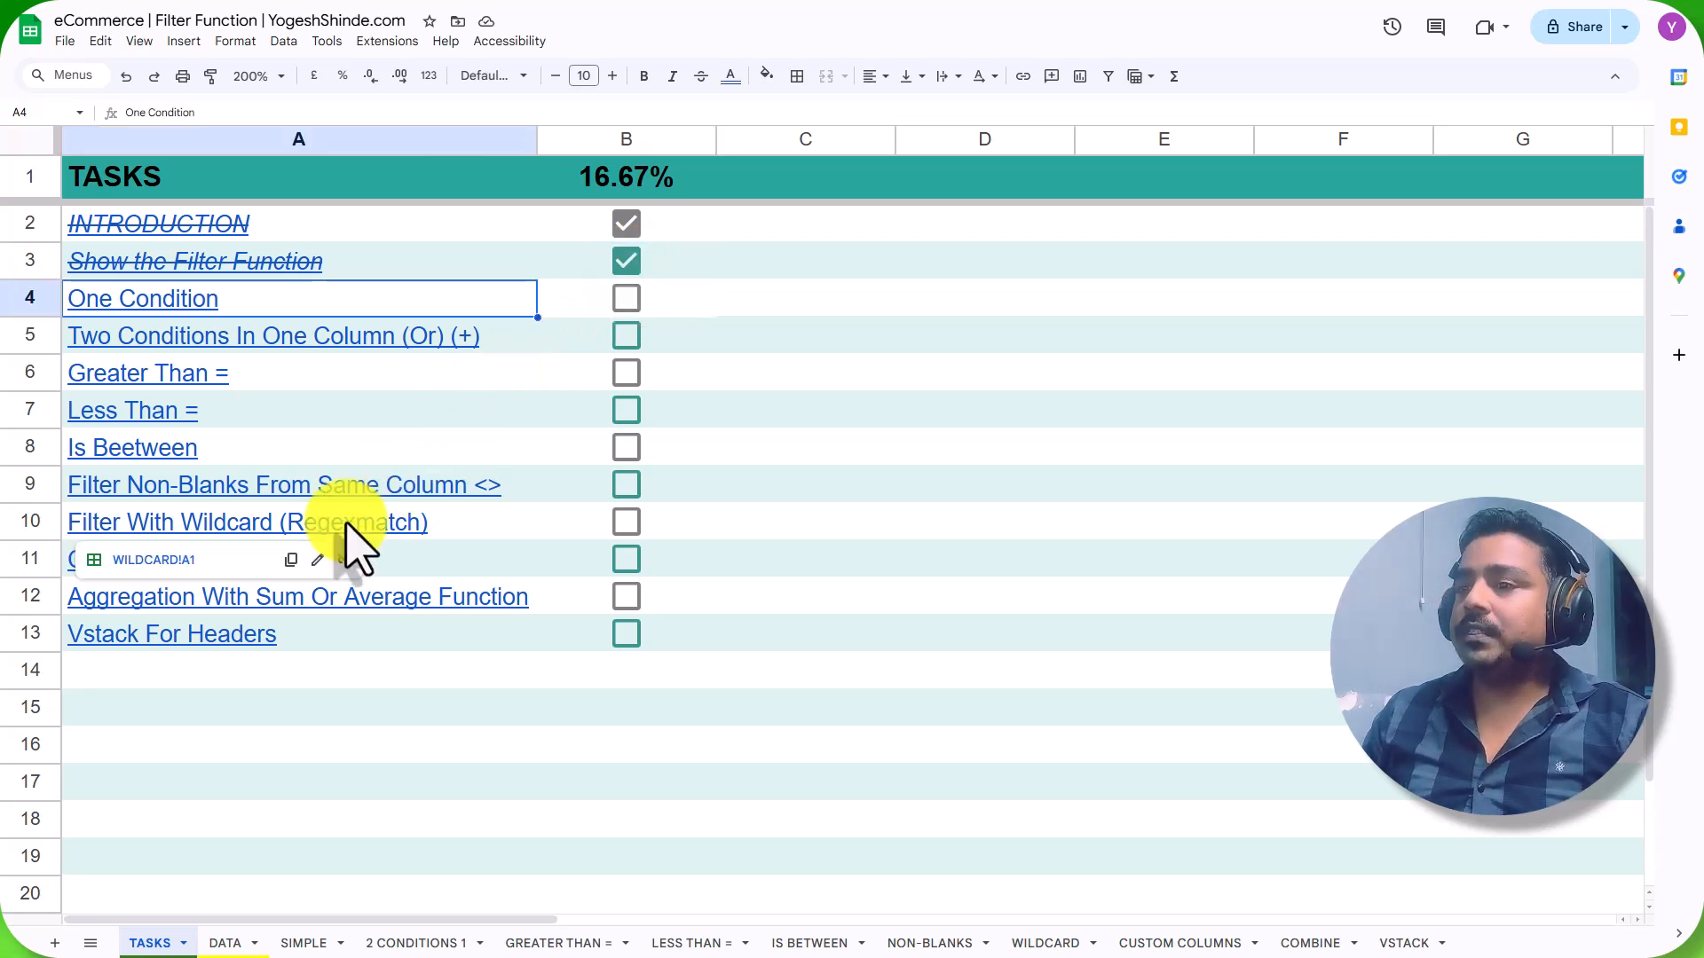
{"action": "left_click", "coordinate": [395, 942]}
{"action": "left_click", "coordinate": [341, 251]}
{"action": "left_click", "coordinate": [273, 190]}
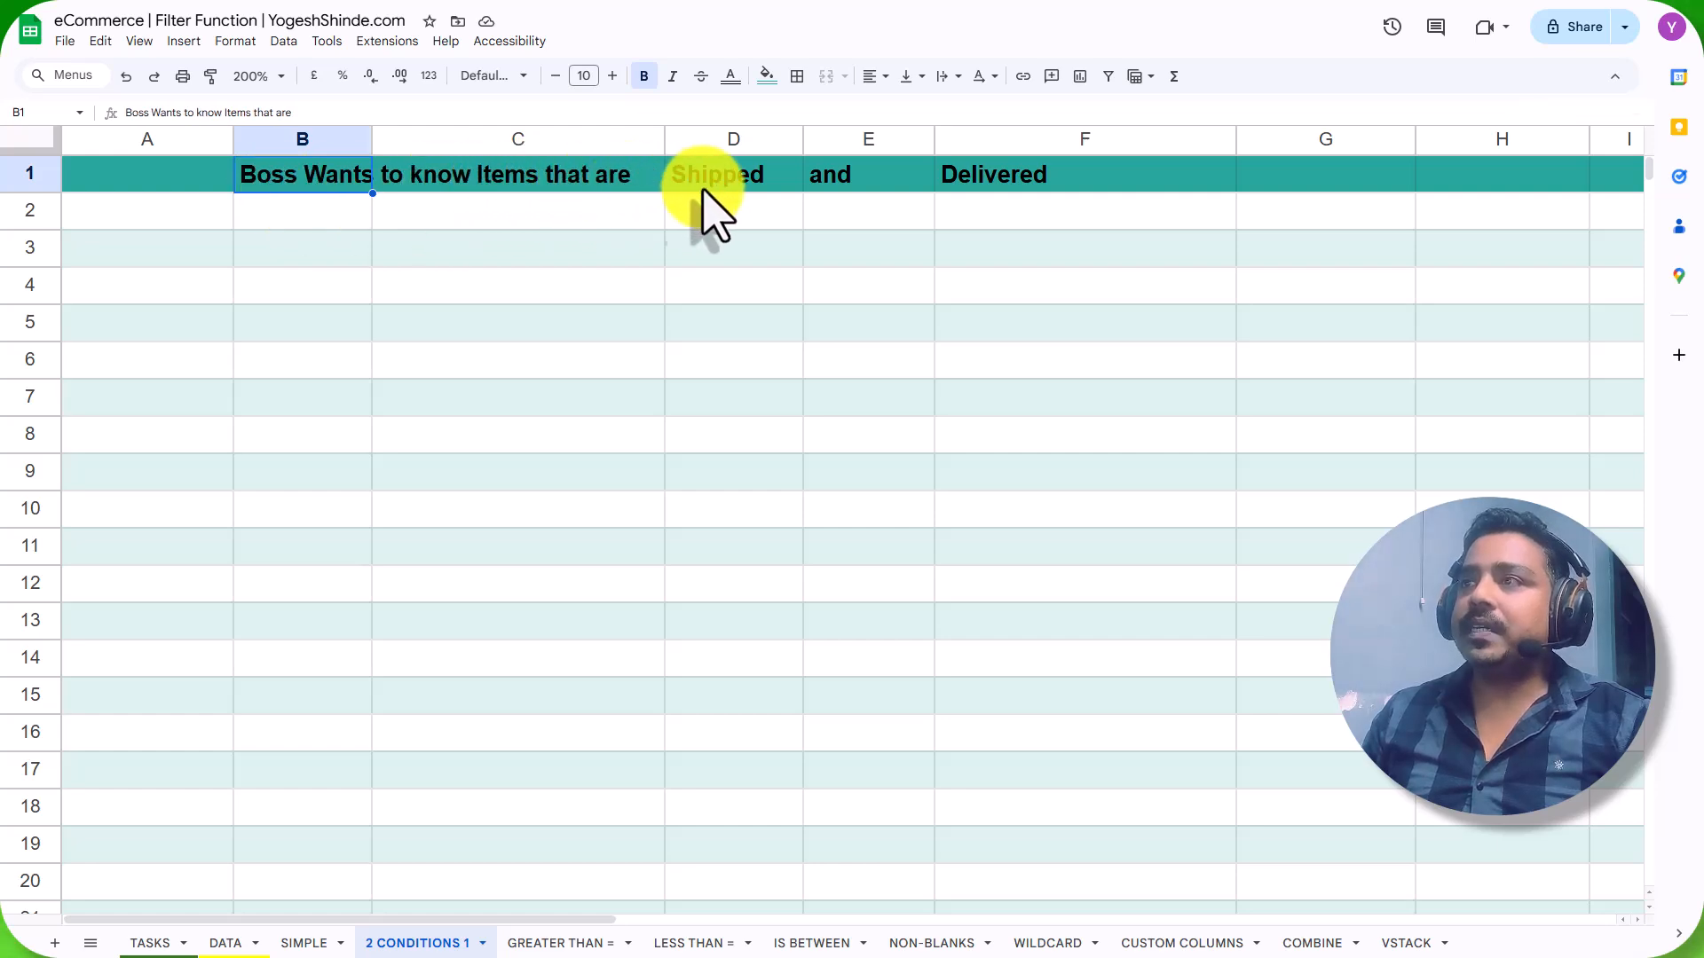
{"action": "left_click", "coordinate": [515, 217]}
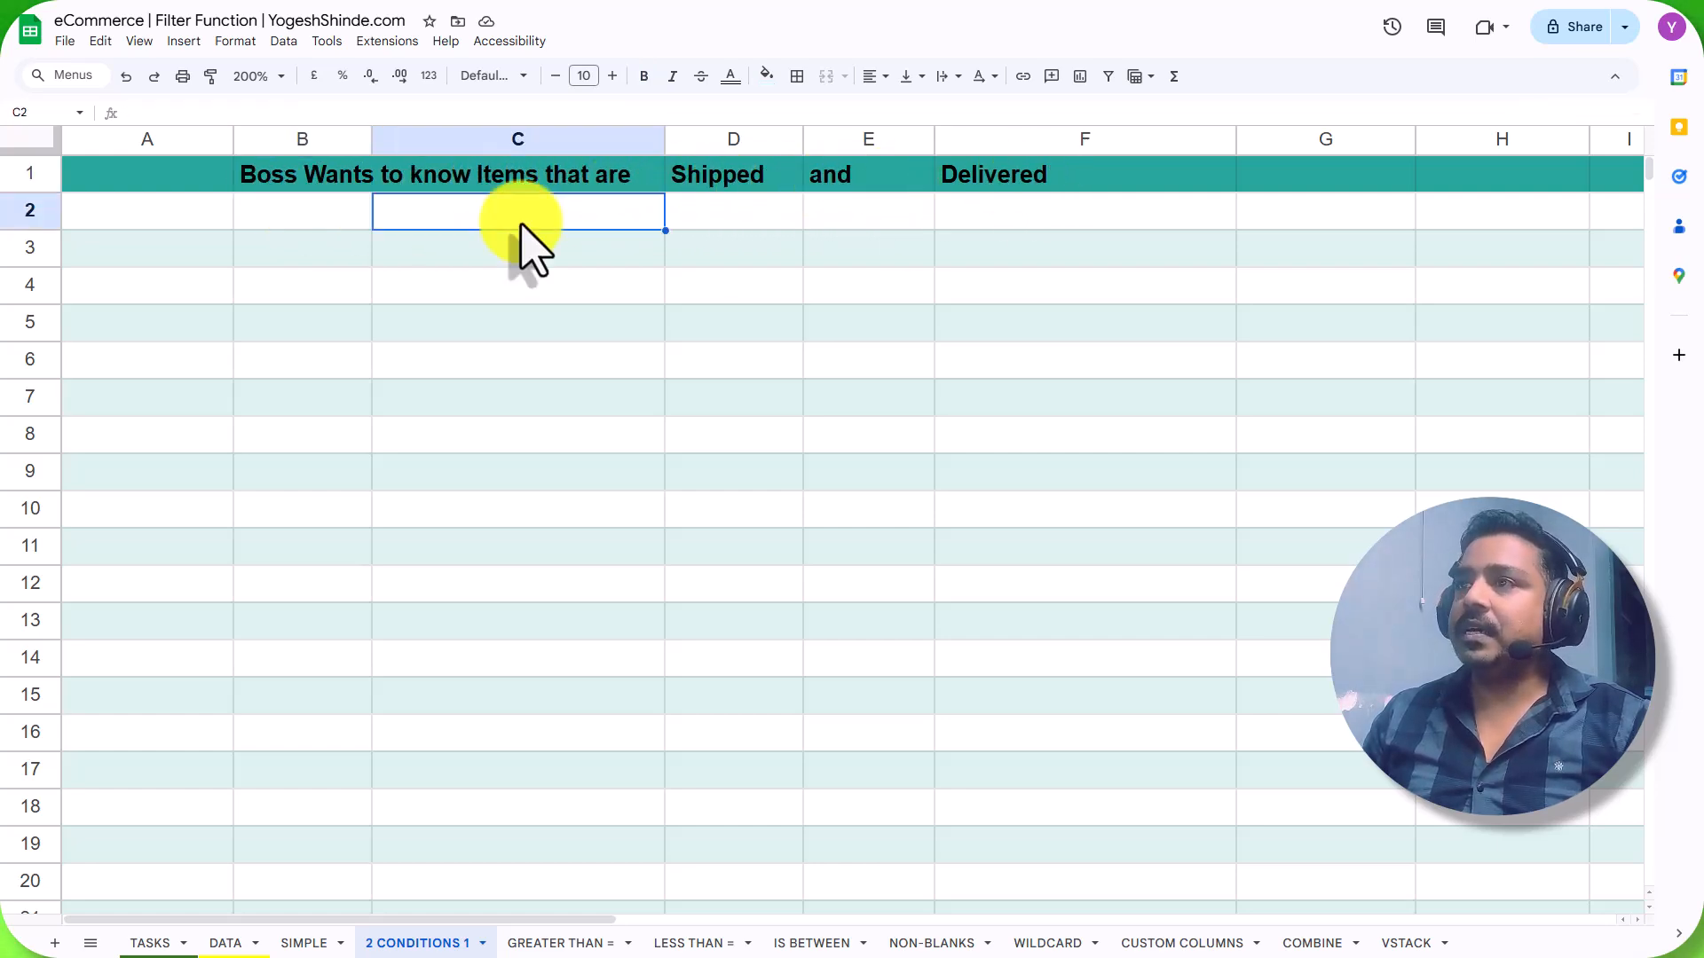
Review the Status column on the DATA sheet as the source for the Shipped and Delivered conditions.
{"action": "left_click", "coordinate": [225, 944]}
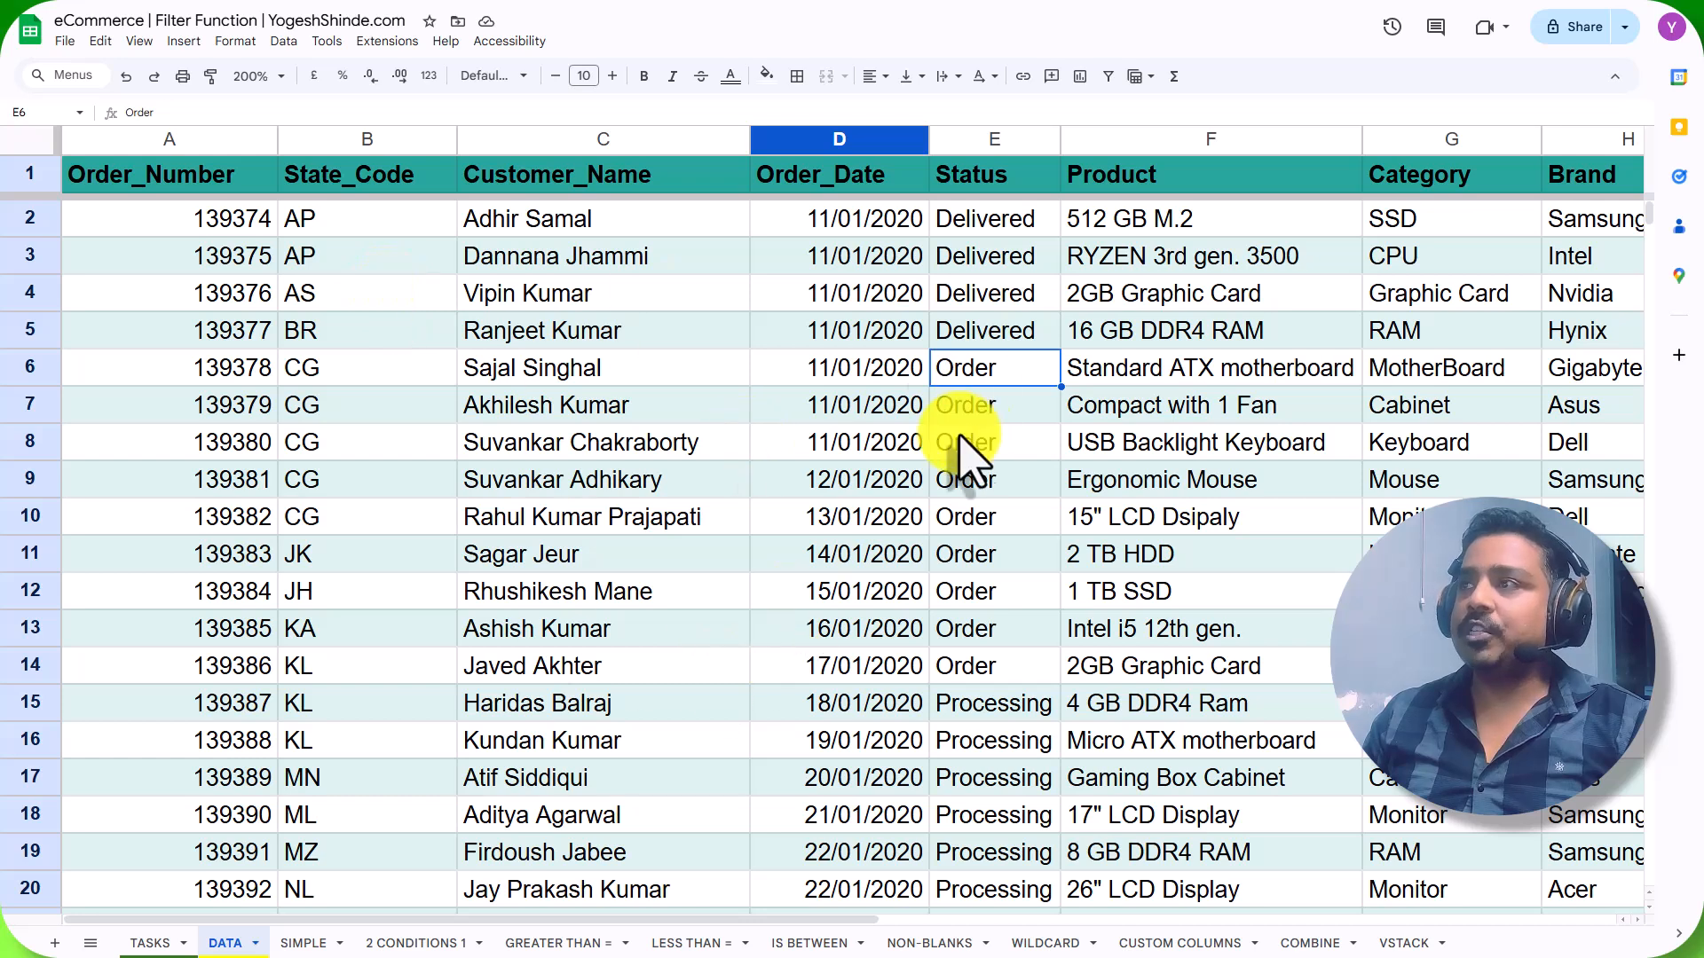
{"action": "left_click", "coordinate": [1003, 218]}
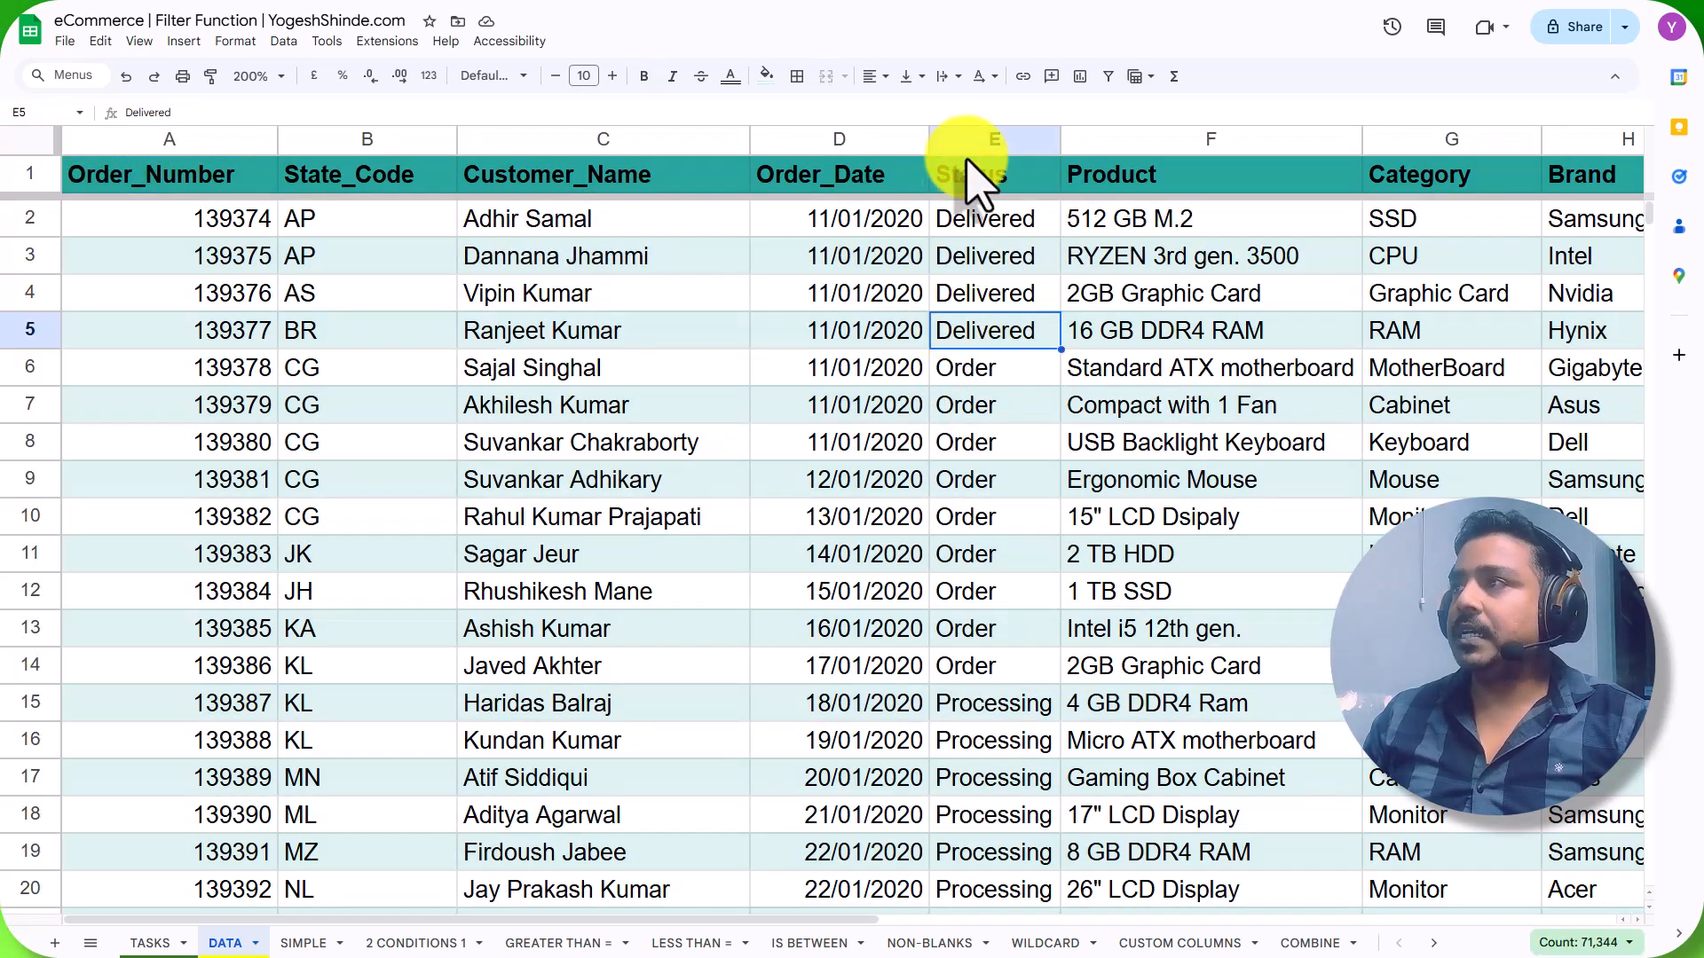
{"action": "left_click", "coordinate": [969, 135]}
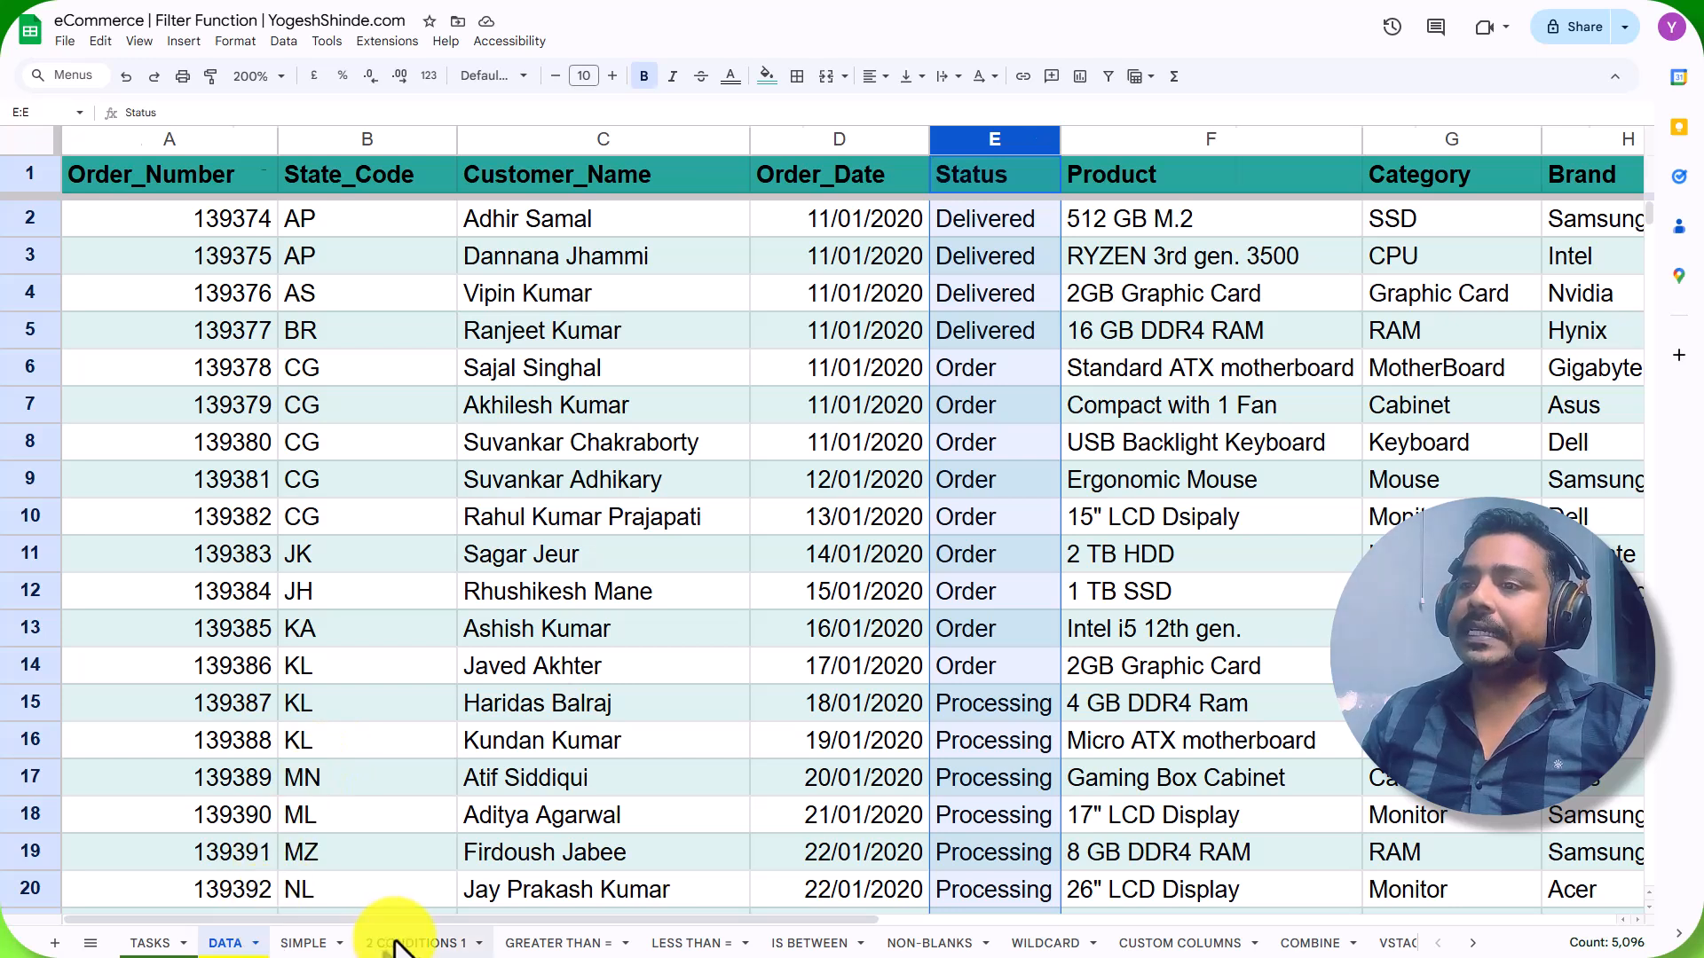
Start a FILTER formula in cell A2 of the 2 CONDITIONS 1 sheet with DATA!A:P as its range.
{"action": "left_click", "coordinate": [396, 942]}
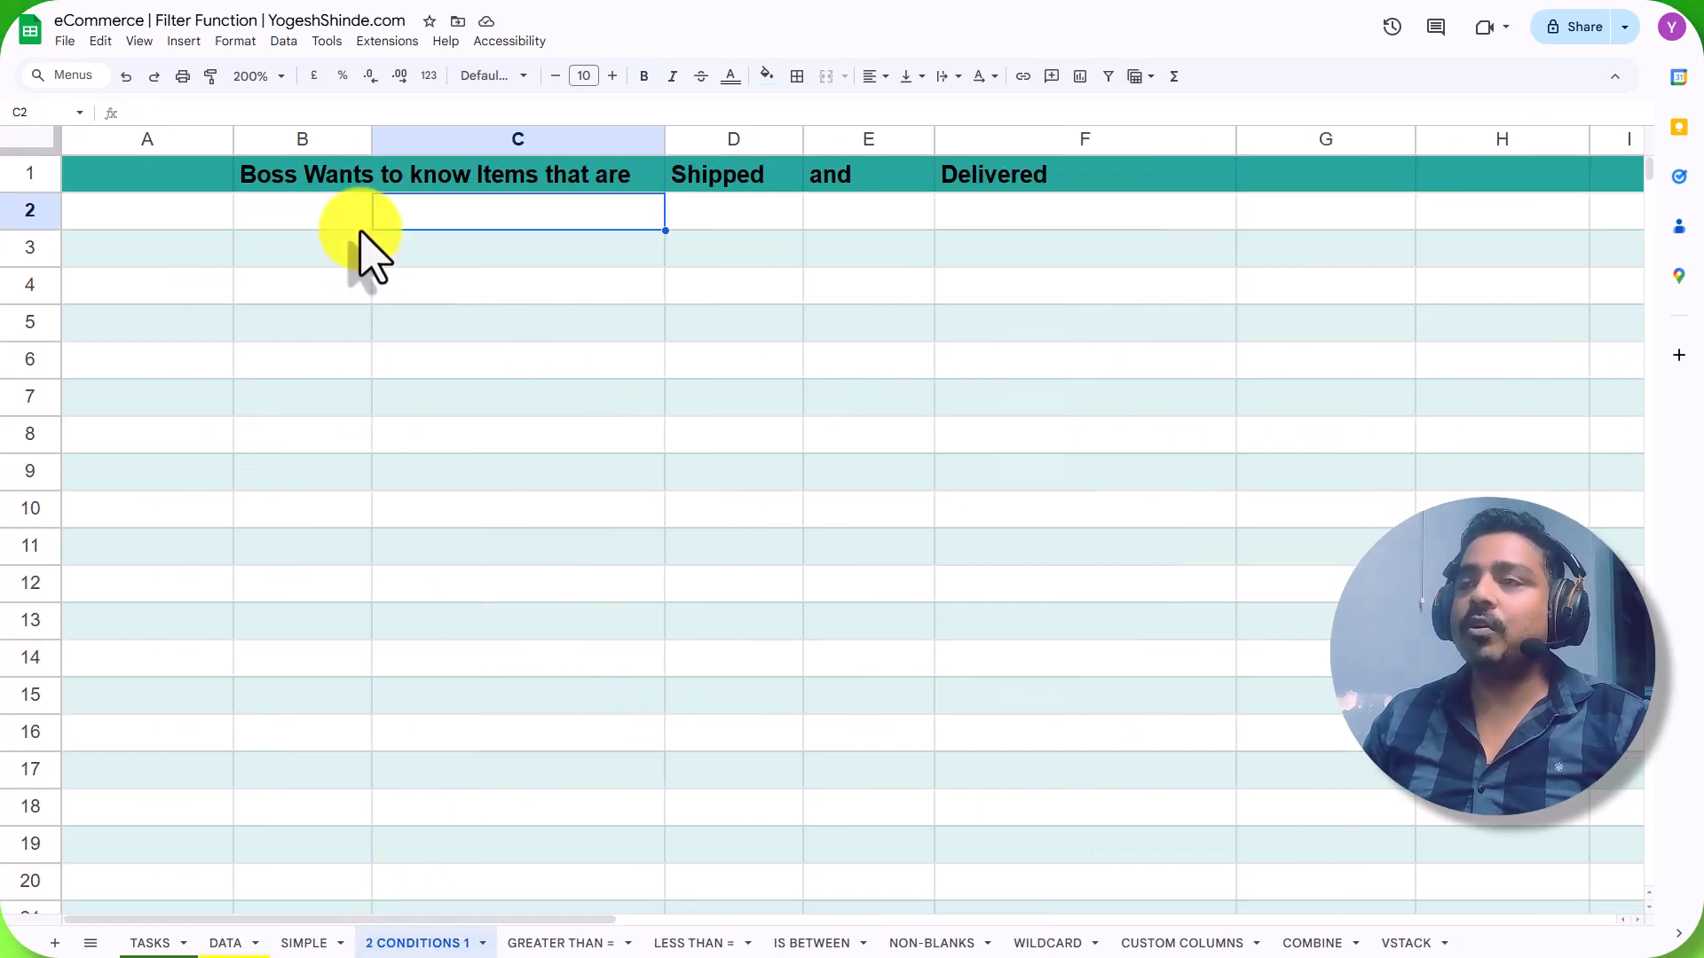
{"action": "left_click", "coordinate": [135, 220]}
{"action": "type", "text": "=filt"}
{"action": "key", "text": "Tab"}
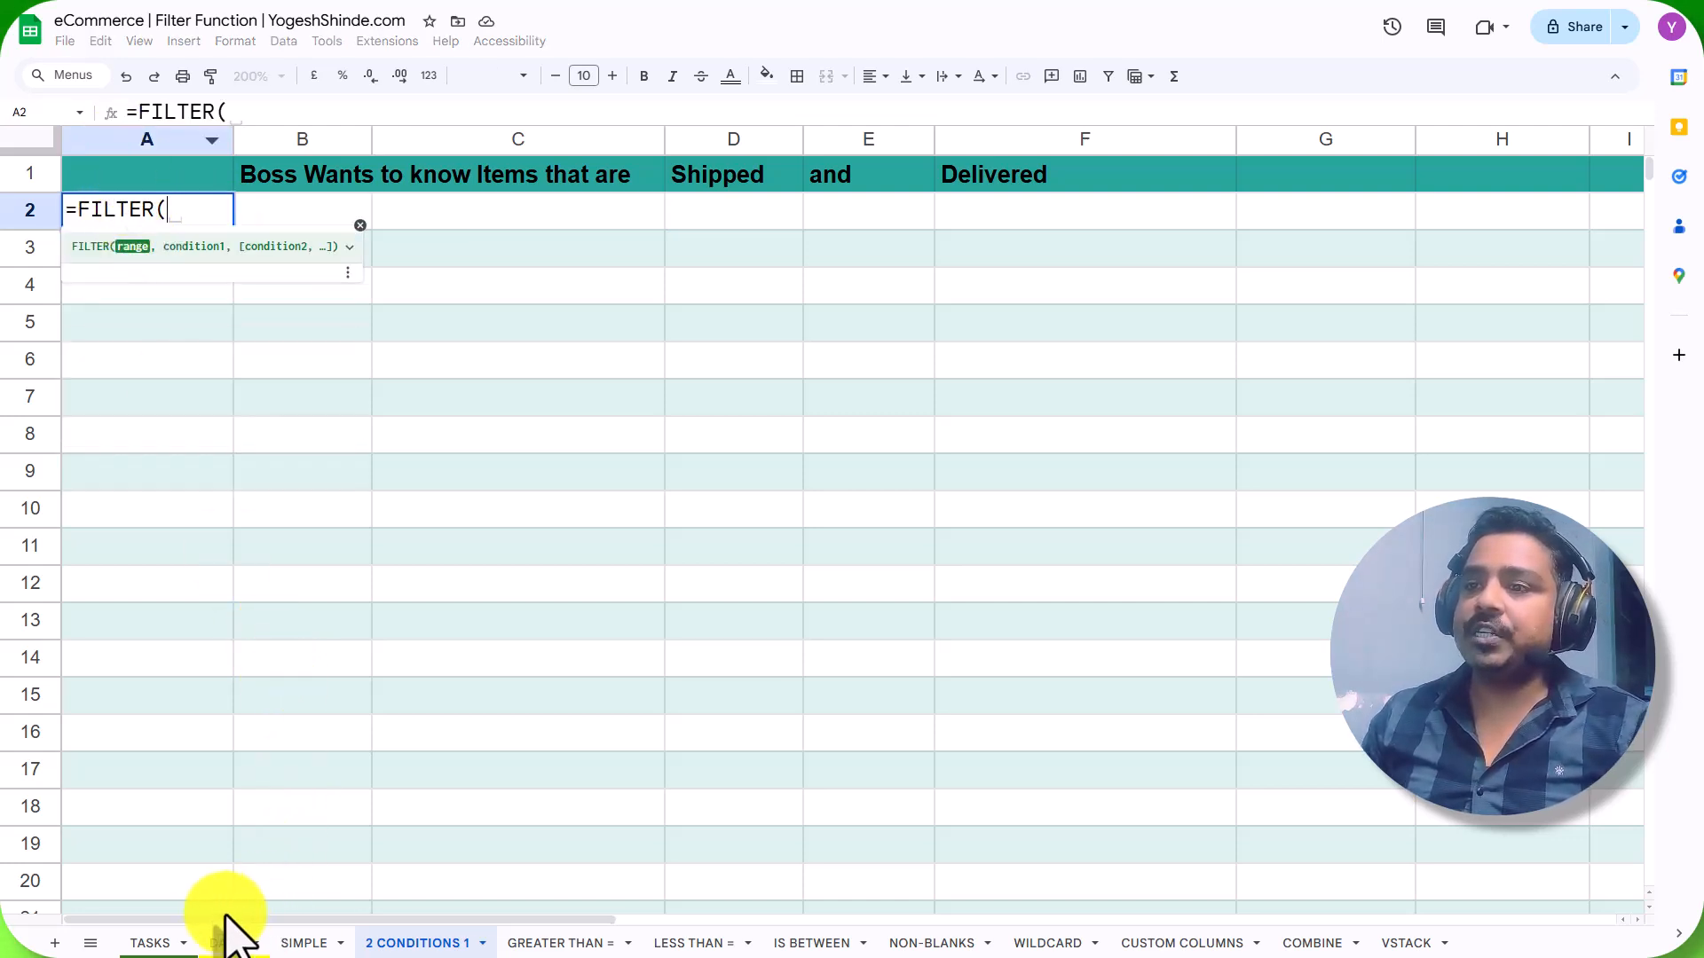
{"action": "left_click", "coordinate": [224, 943]}
{"action": "left_click", "coordinate": [150, 140]}
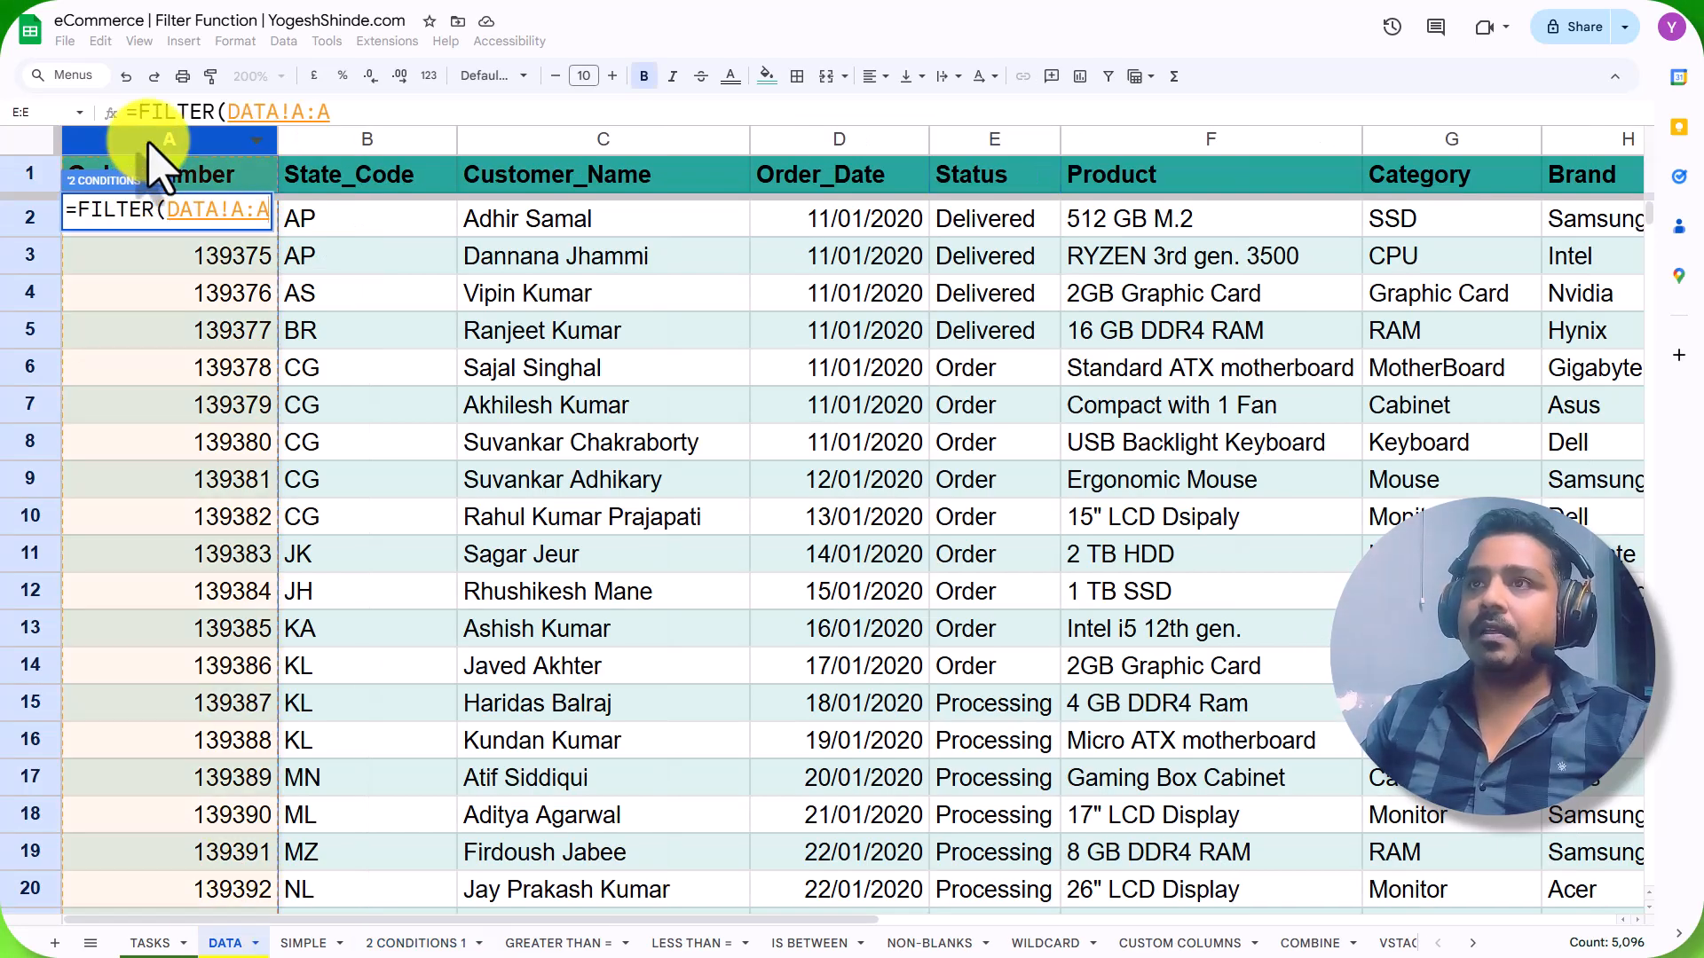
{"action": "key", "text": "BackSpace"}
{"action": "type", "text": "P"}
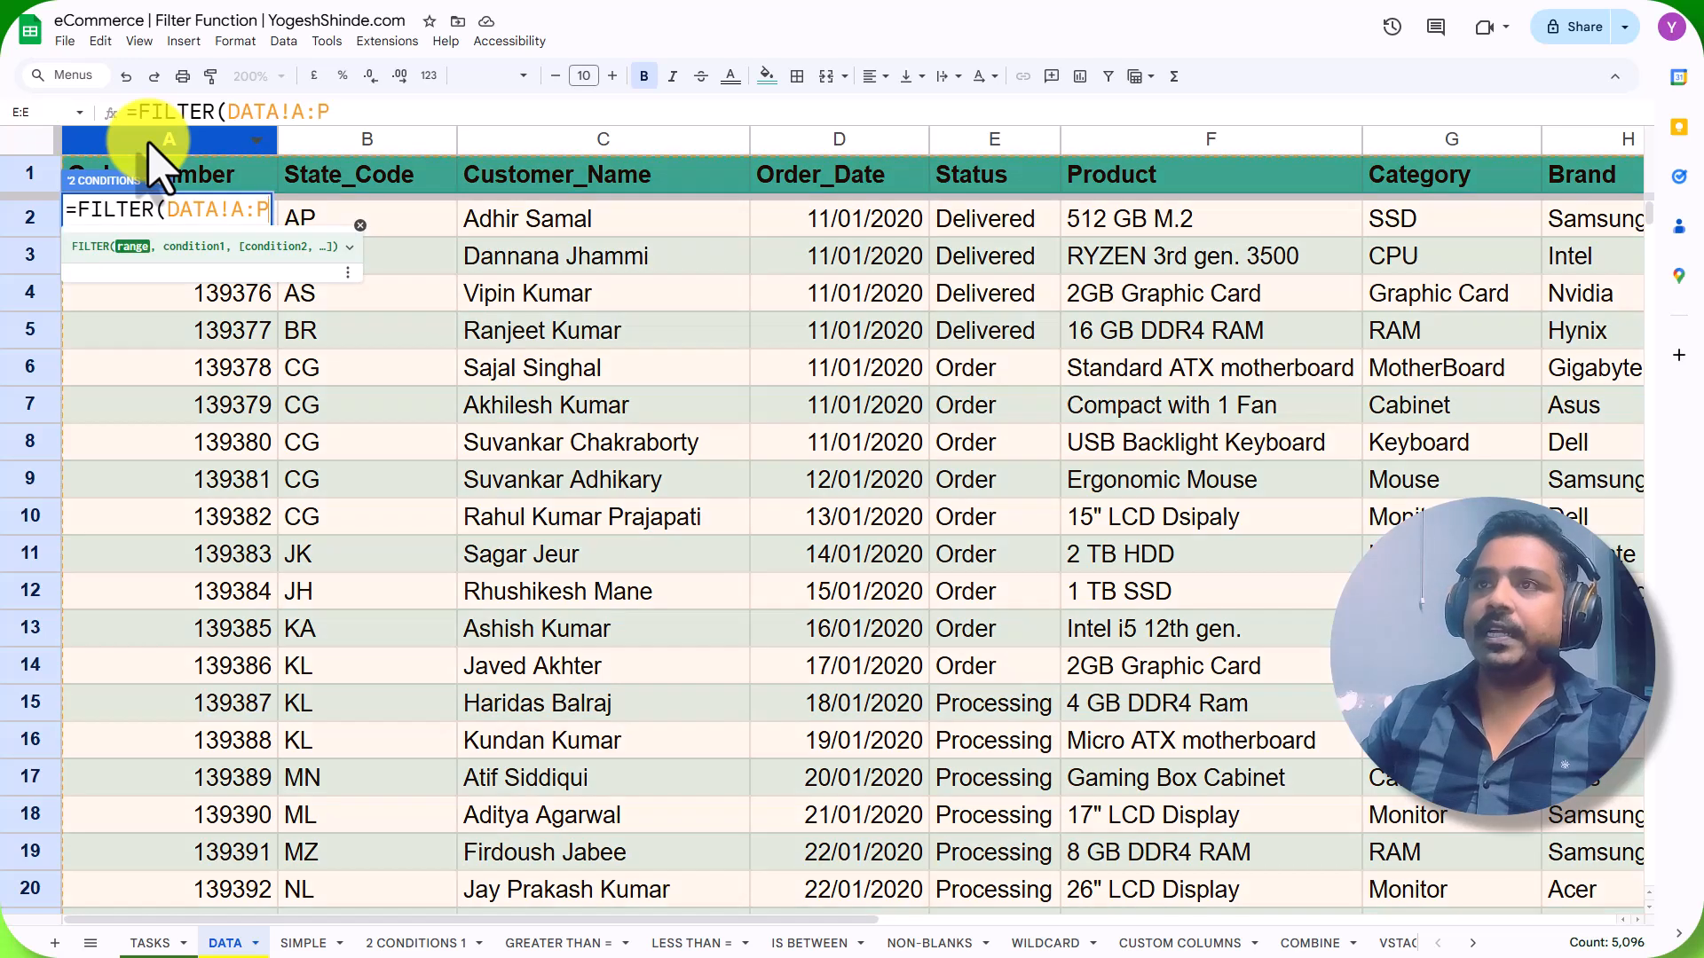
Add the bracketed condition (DATA!E:E=D1) for Shipped to the formula, followed by a plus sign as the OR operator.
{"action": "type", "text": ","}
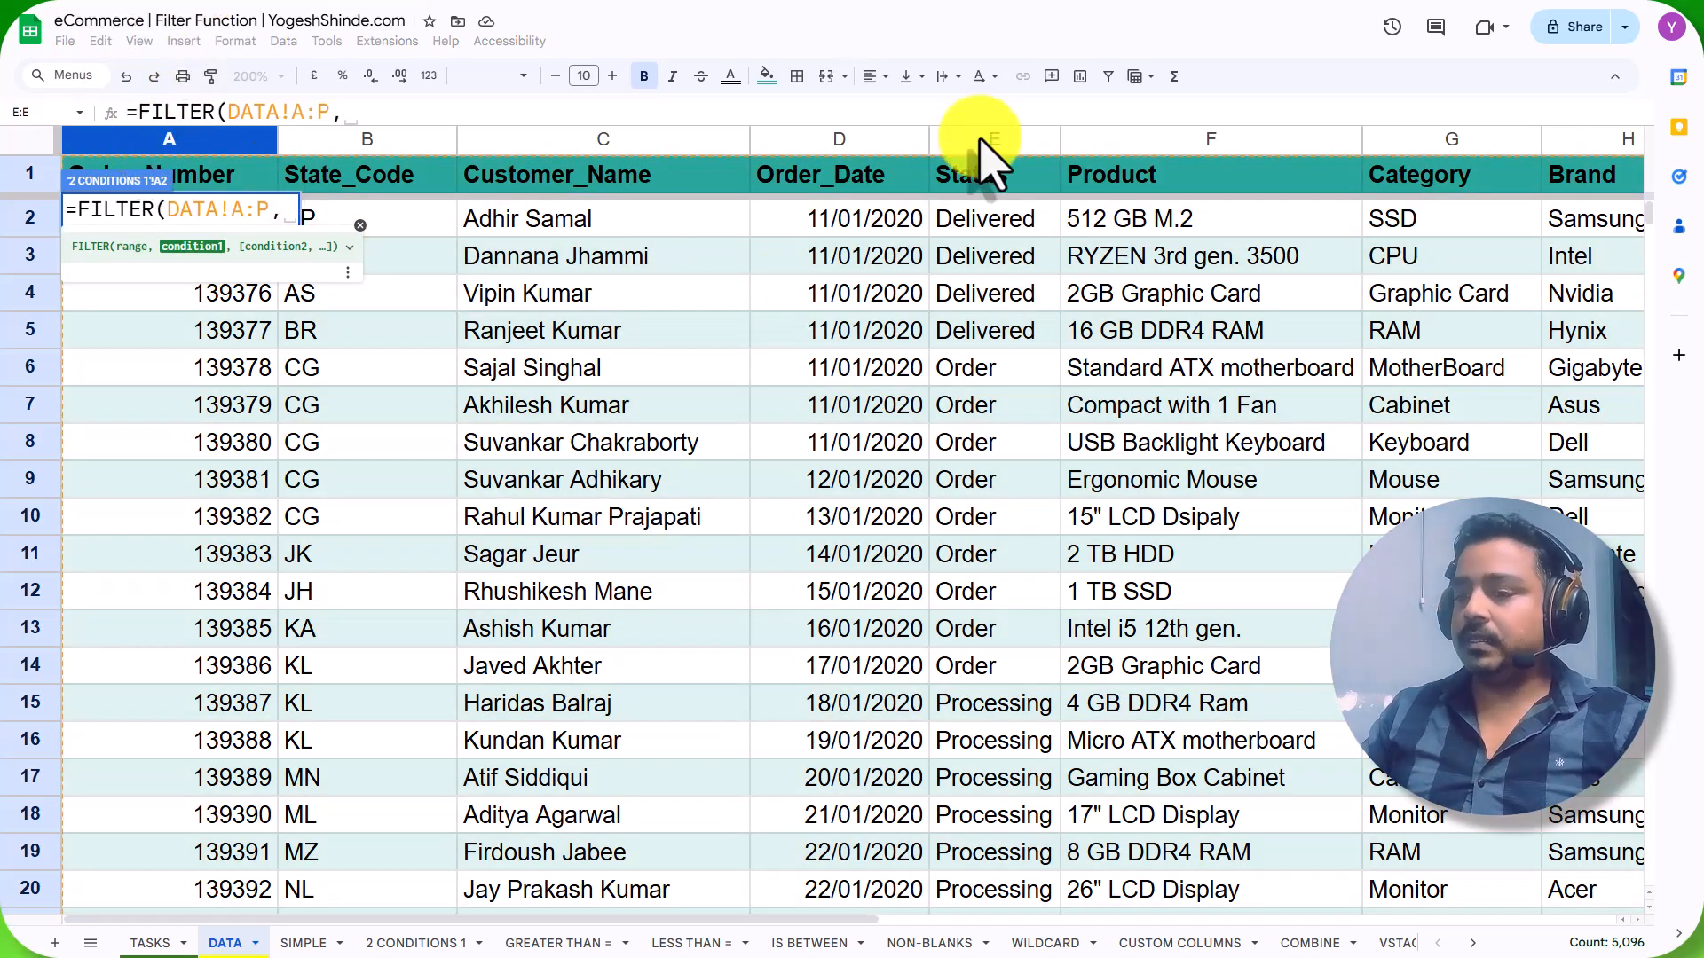
{"action": "type", "text": "("}
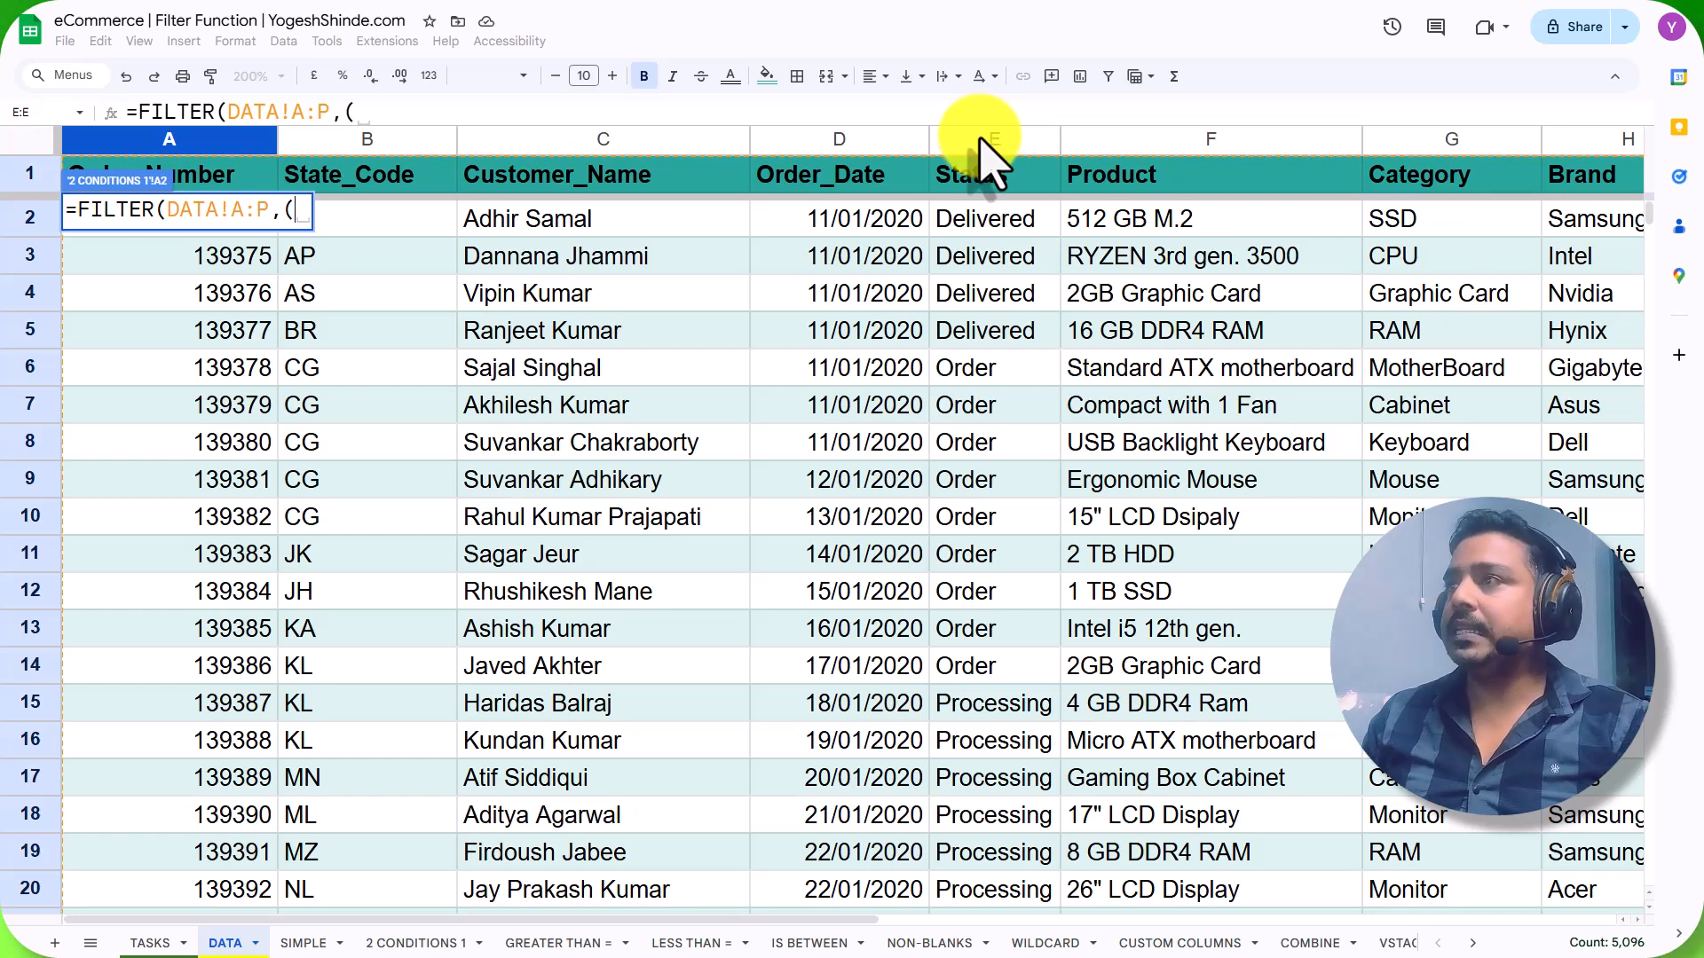
{"action": "left_click", "coordinate": [991, 142]}
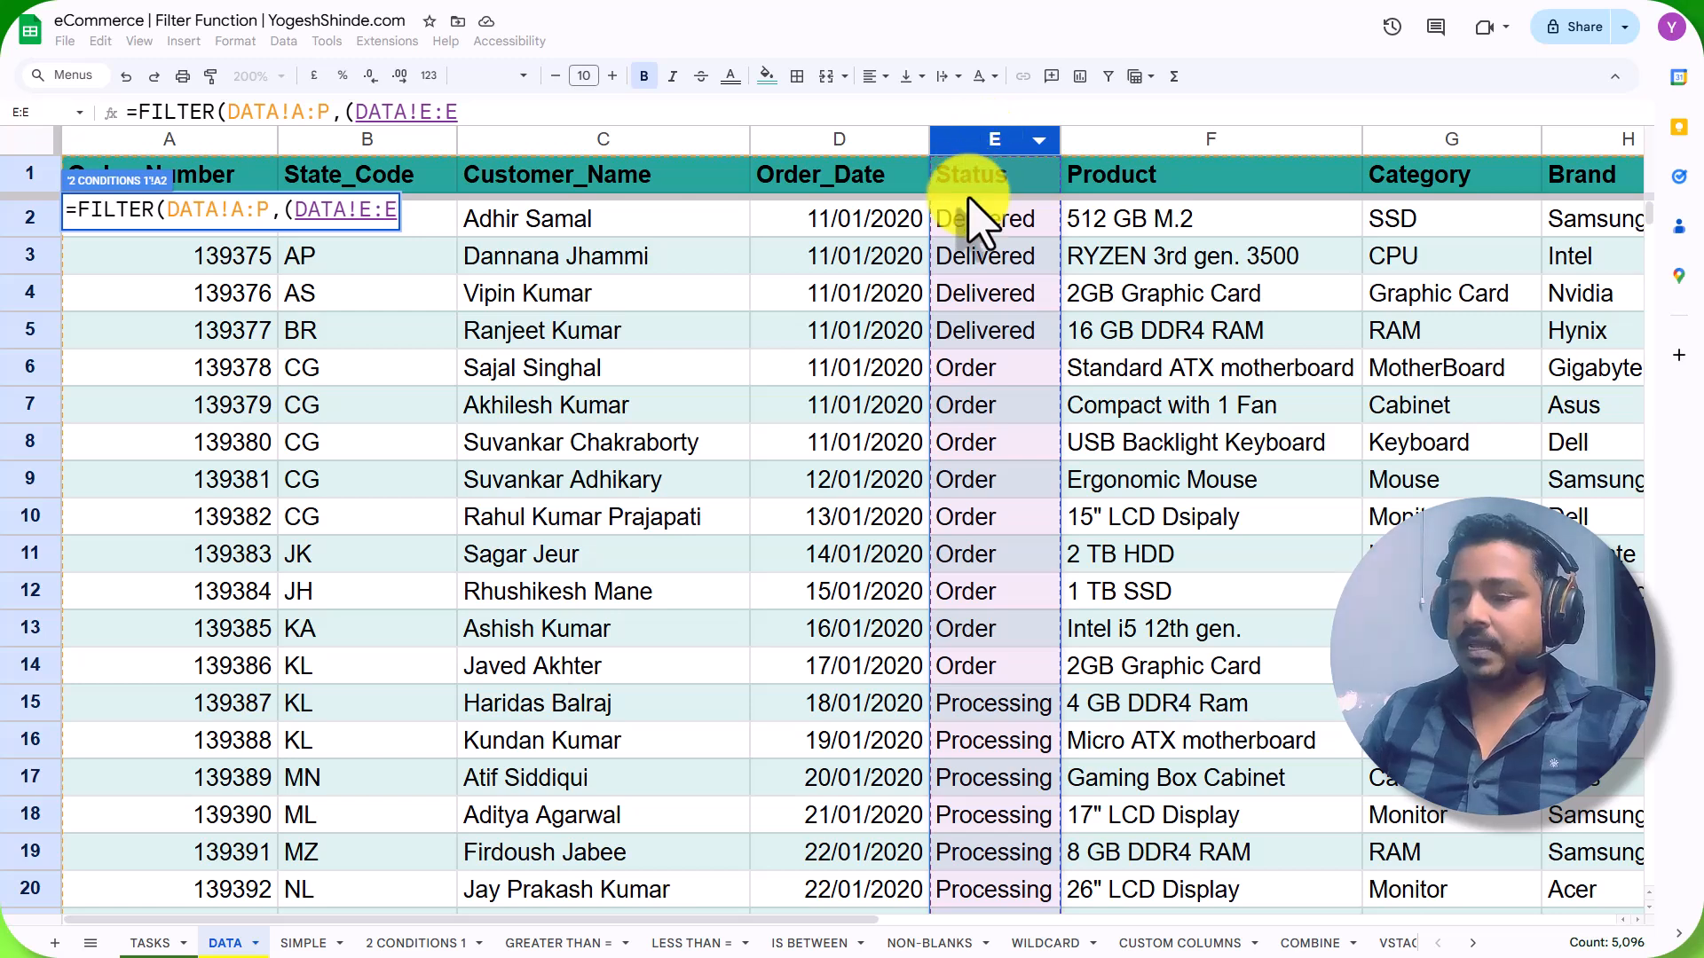
{"action": "type", "text": "="}
{"action": "left_click", "coordinate": [397, 946]}
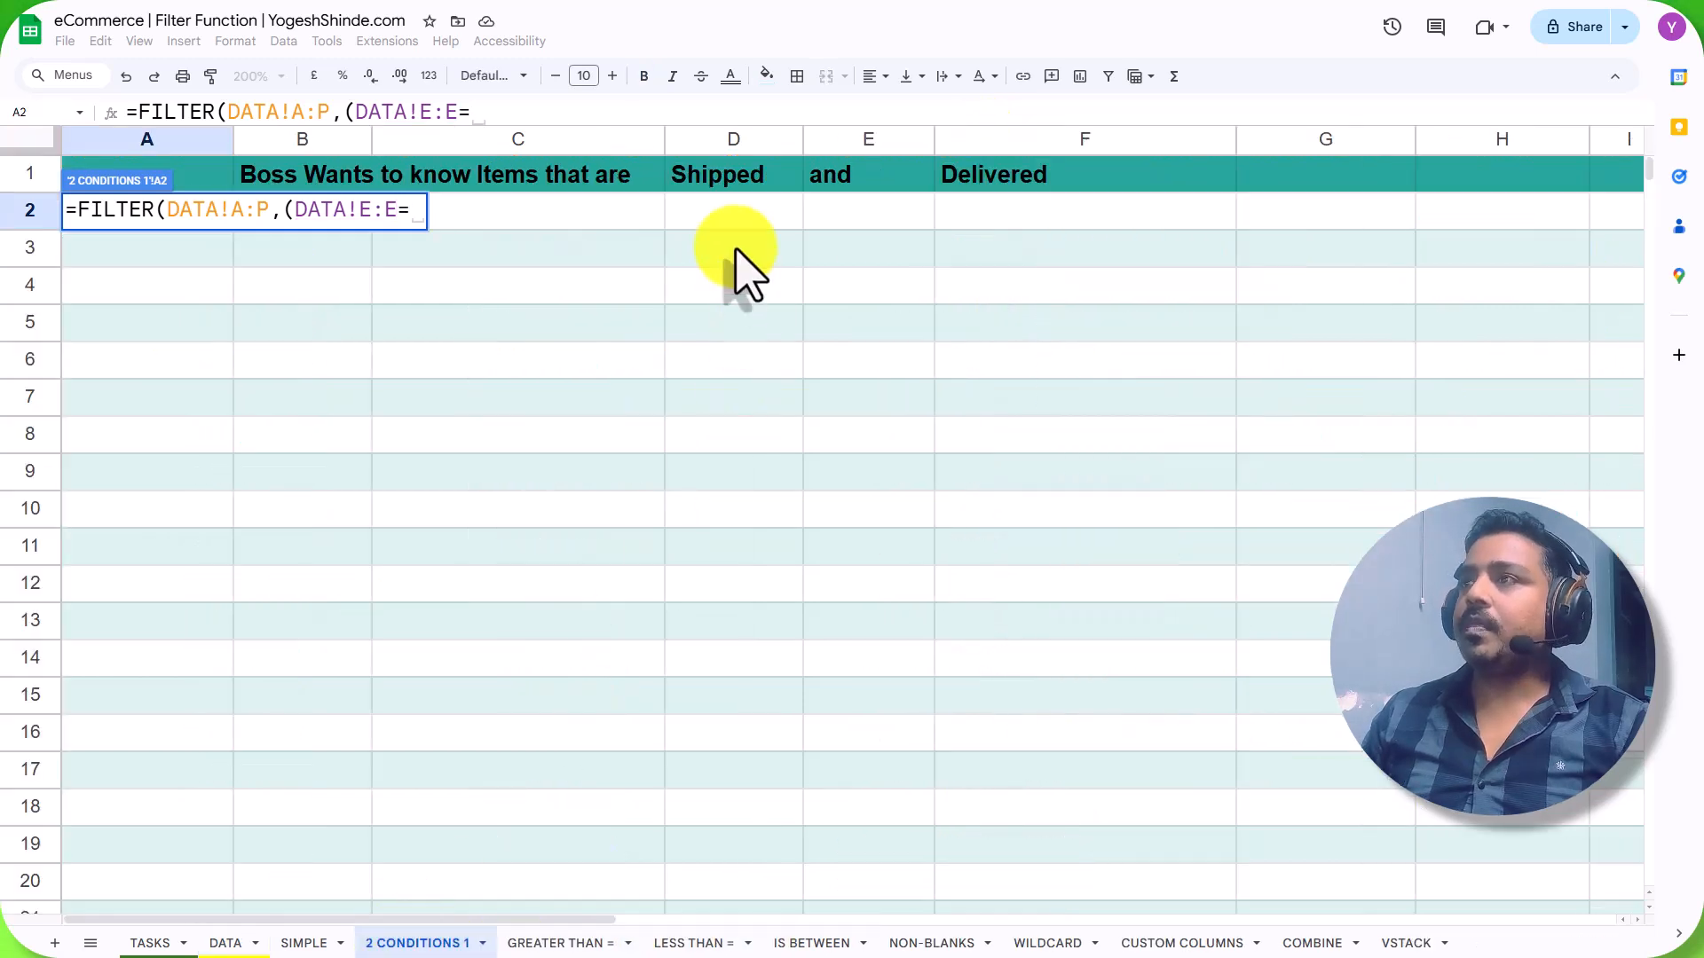
{"action": "left_click", "coordinate": [728, 182]}
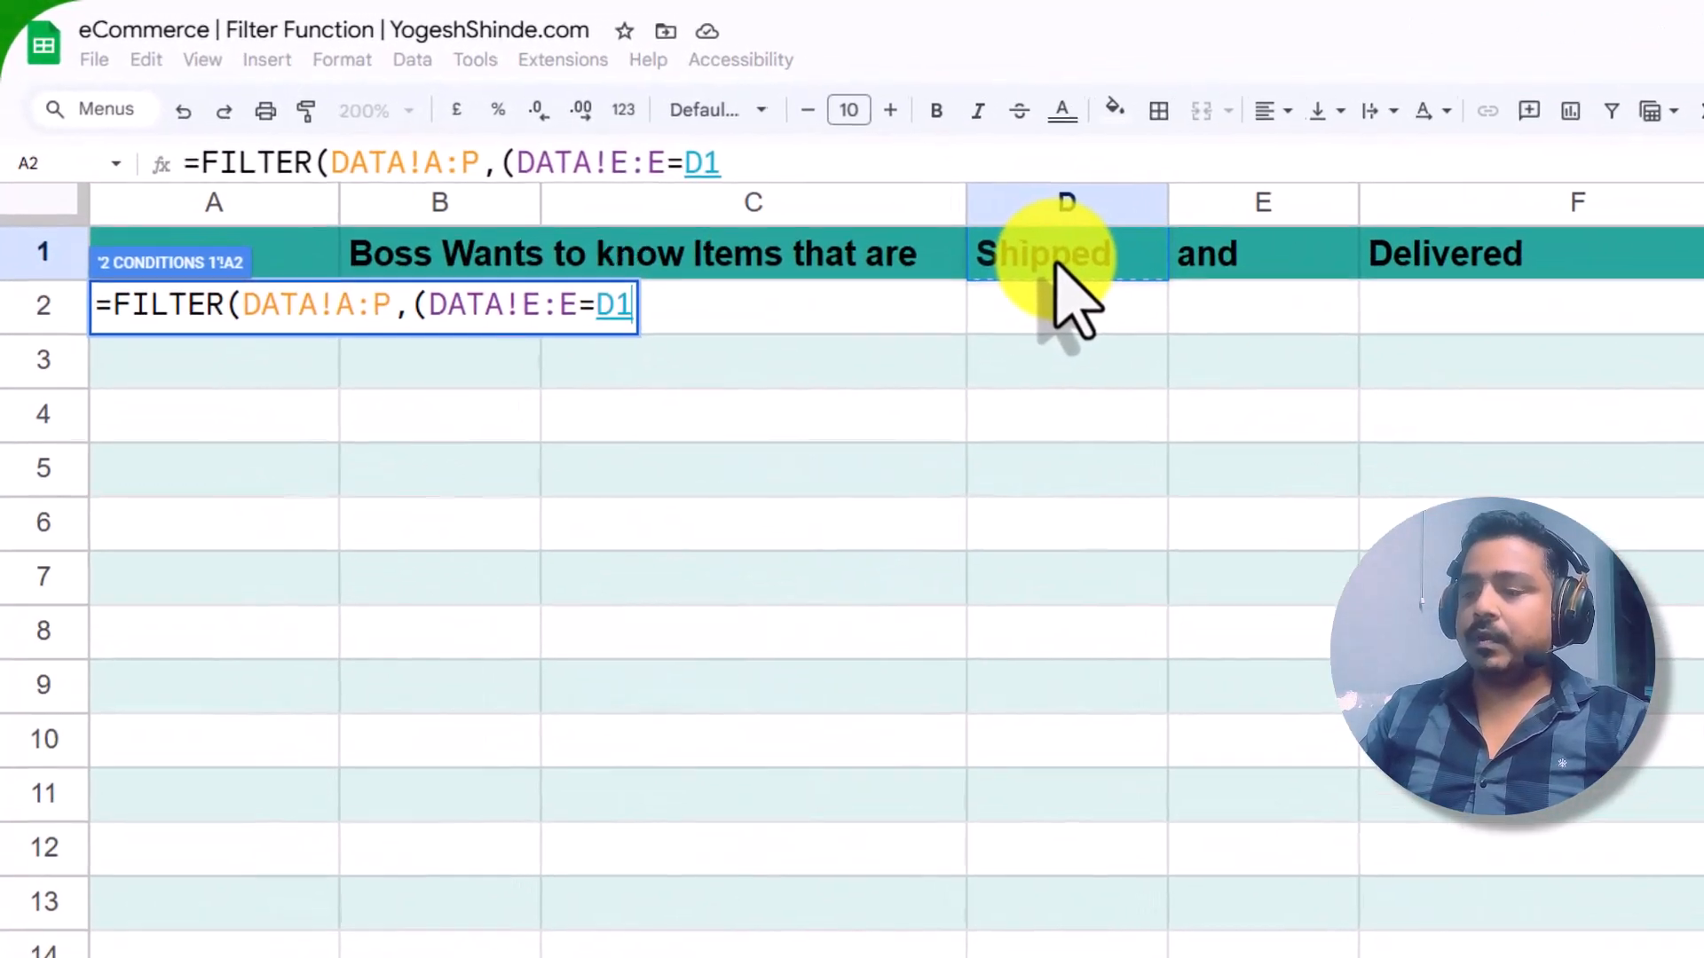
{"action": "type", "text": ")+"}
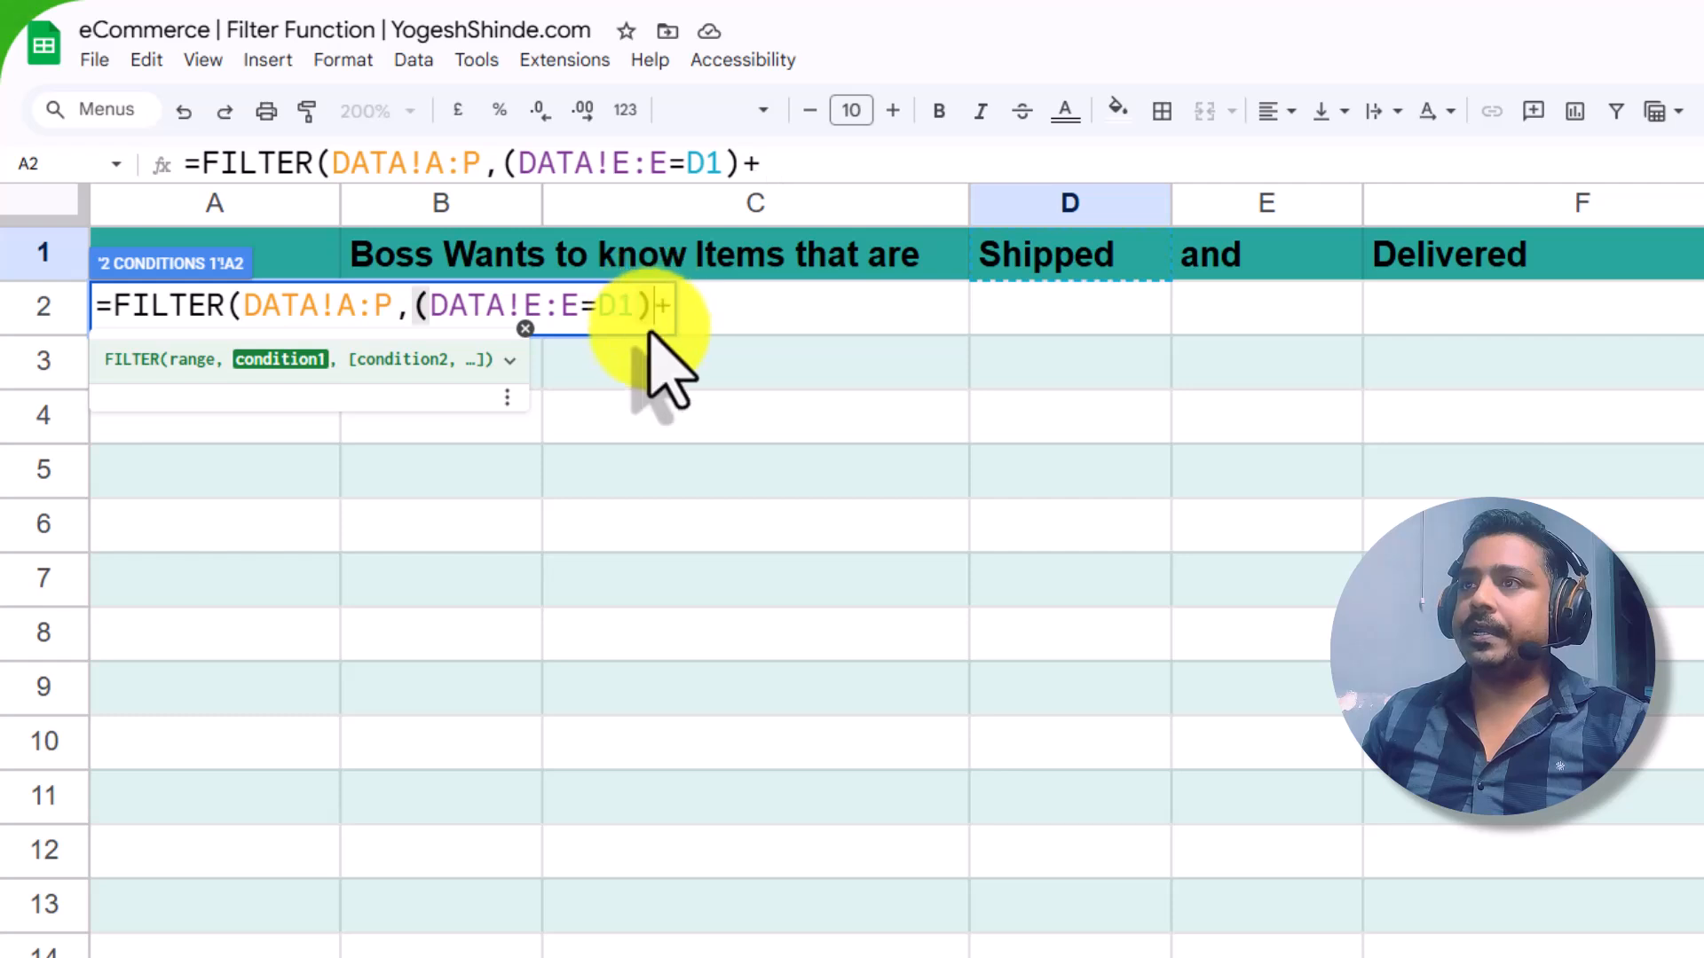
Copy the bracketed condition after the plus sign, change its reference to F1 for Delivered, and enter the formula.
{"action": "left_click_drag", "start_coordinate": [649, 308], "coordinate": [411, 312]}
{"action": "key", "text": "ctrl+c"}
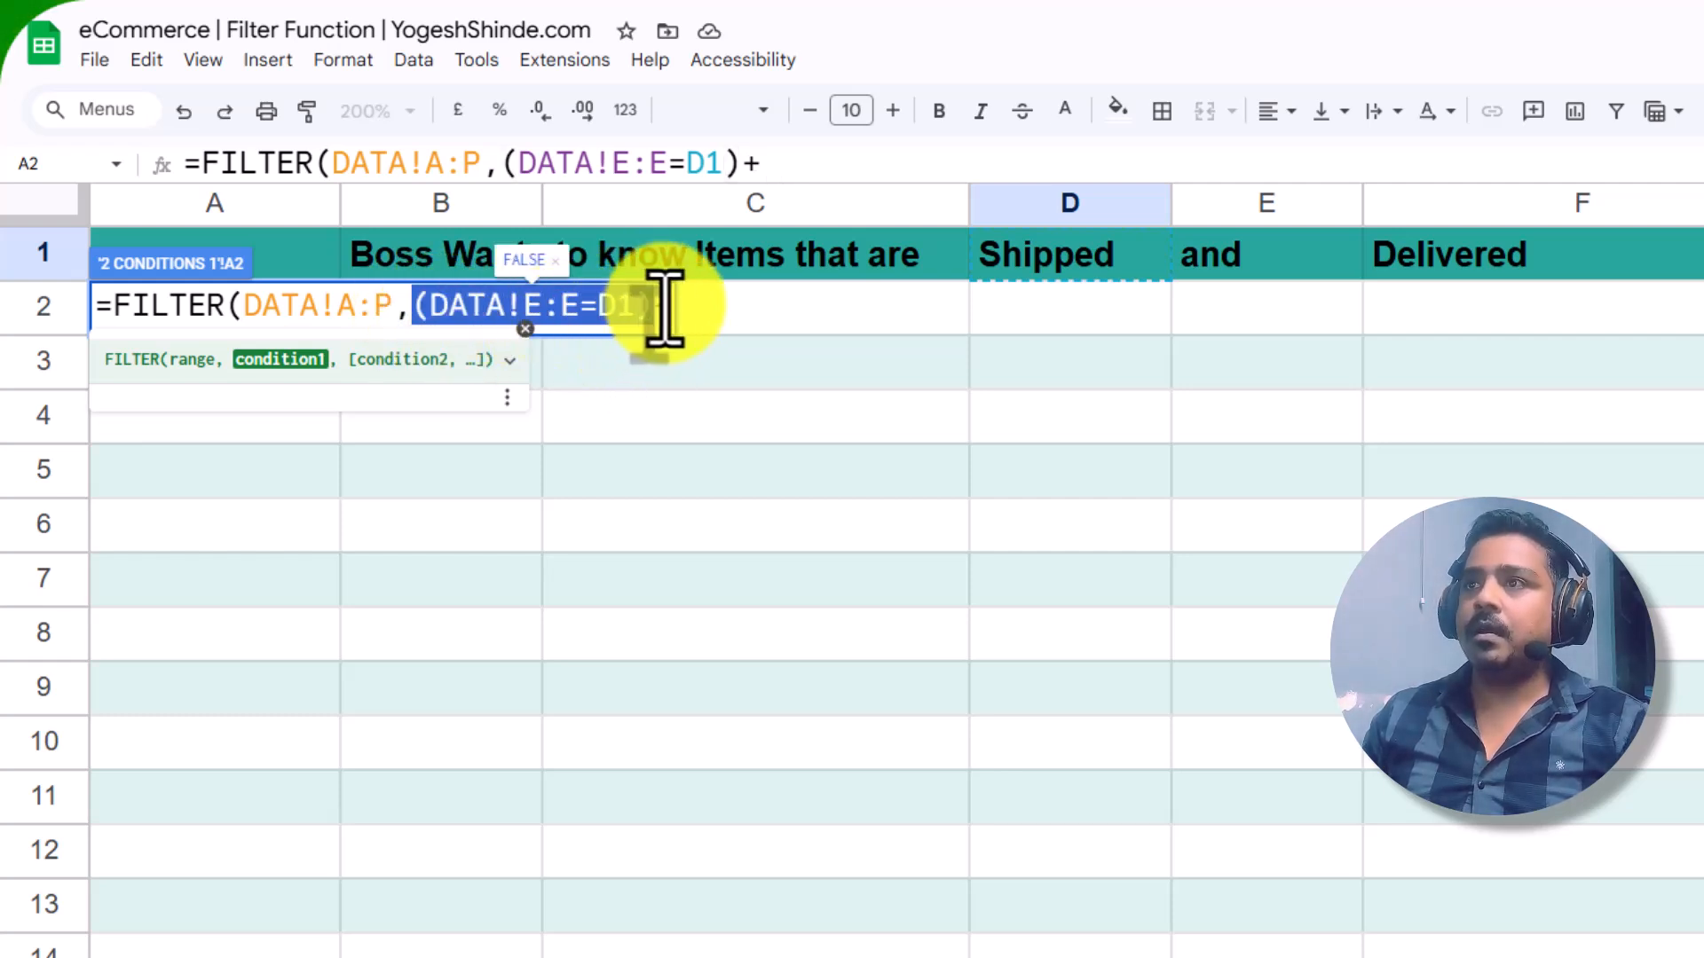
{"action": "left_click", "coordinate": [665, 308]}
{"action": "key", "text": "ctrl+v"}
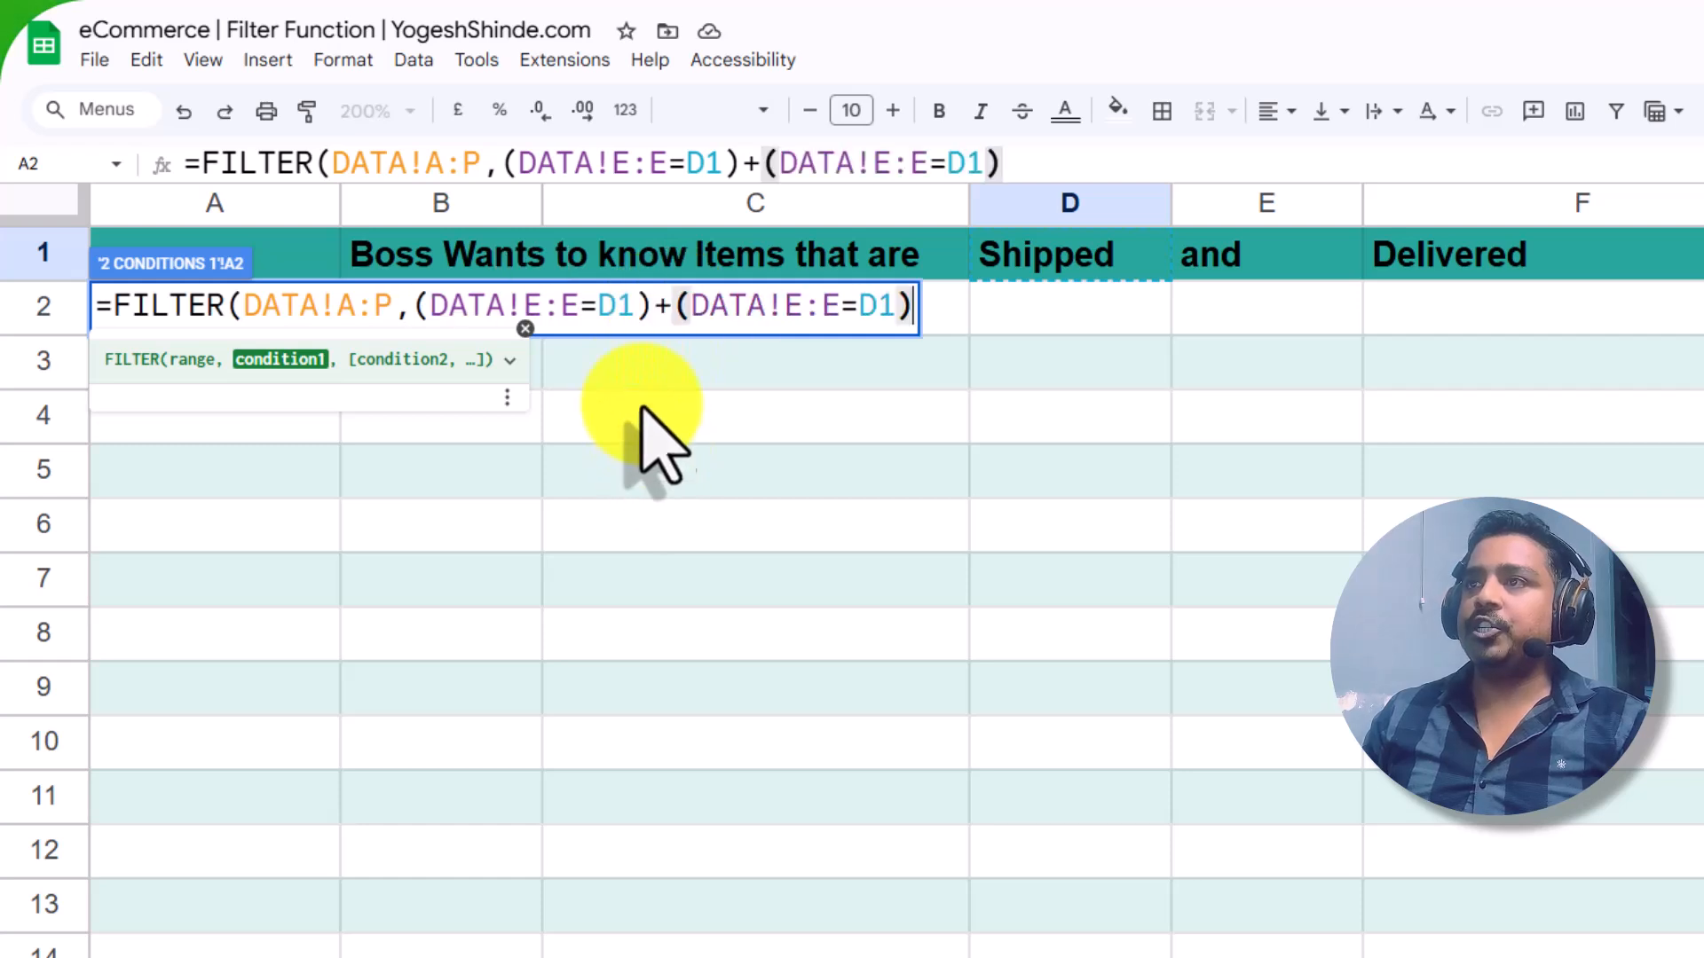
{"action": "left_click", "coordinate": [888, 311]}
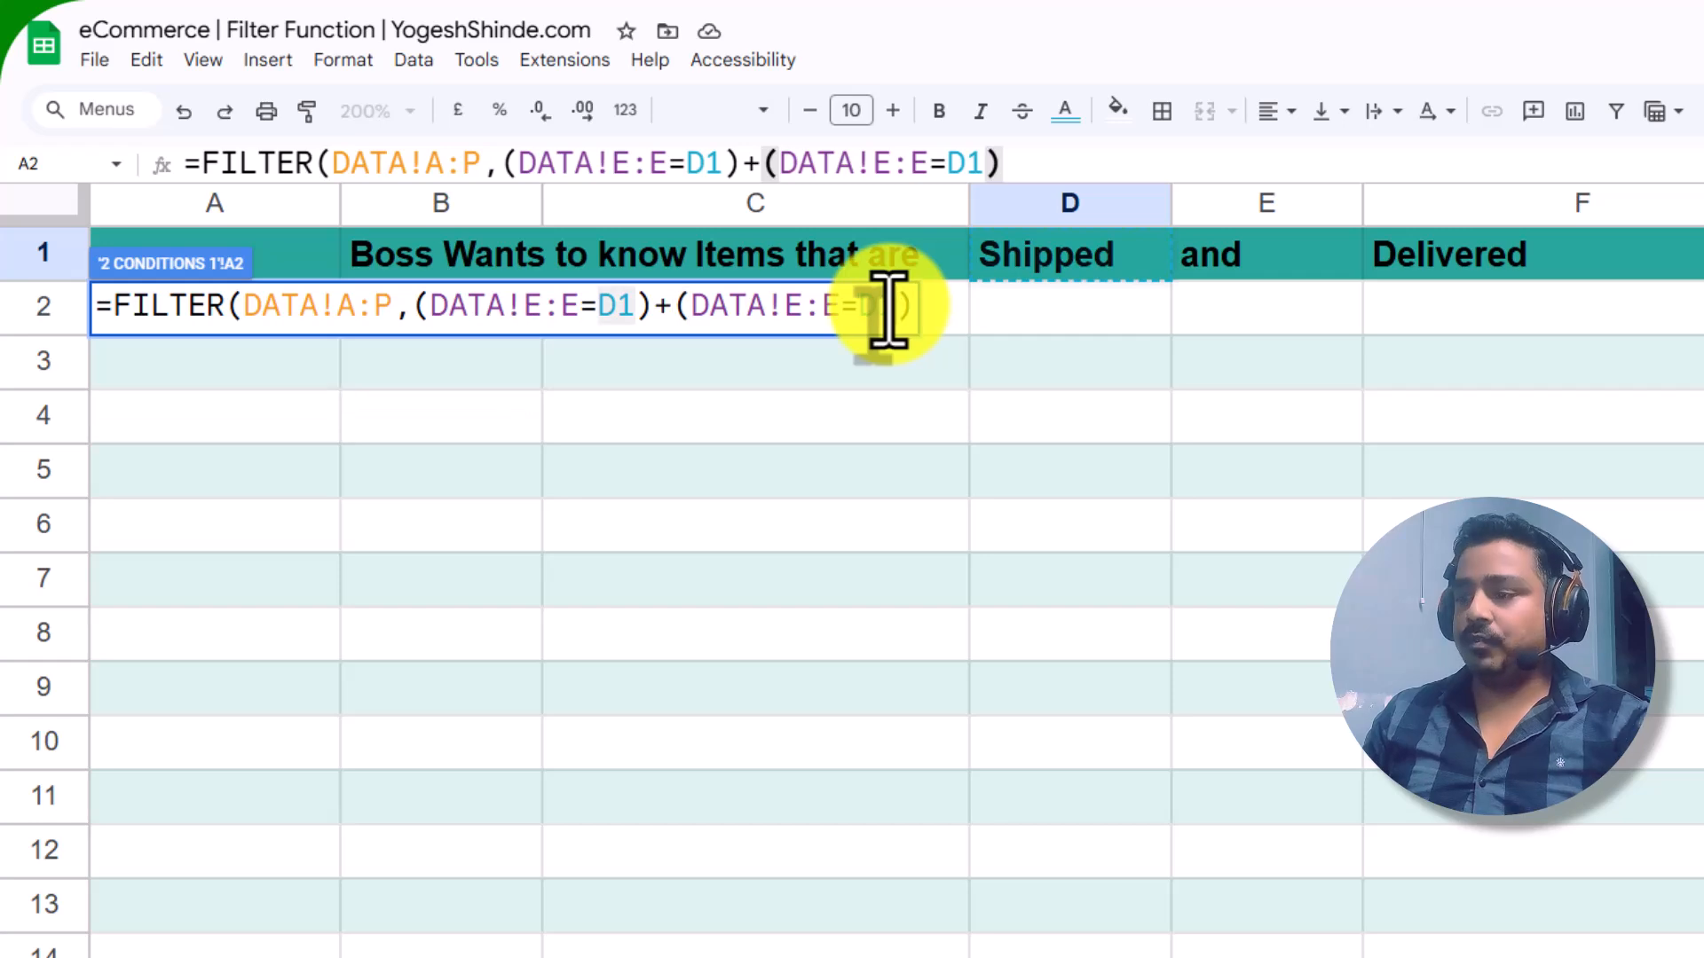
{"action": "key", "text": "BackSpace"}
{"action": "key", "text": "BackSpace"}
{"action": "left_click", "coordinate": [1526, 249]}
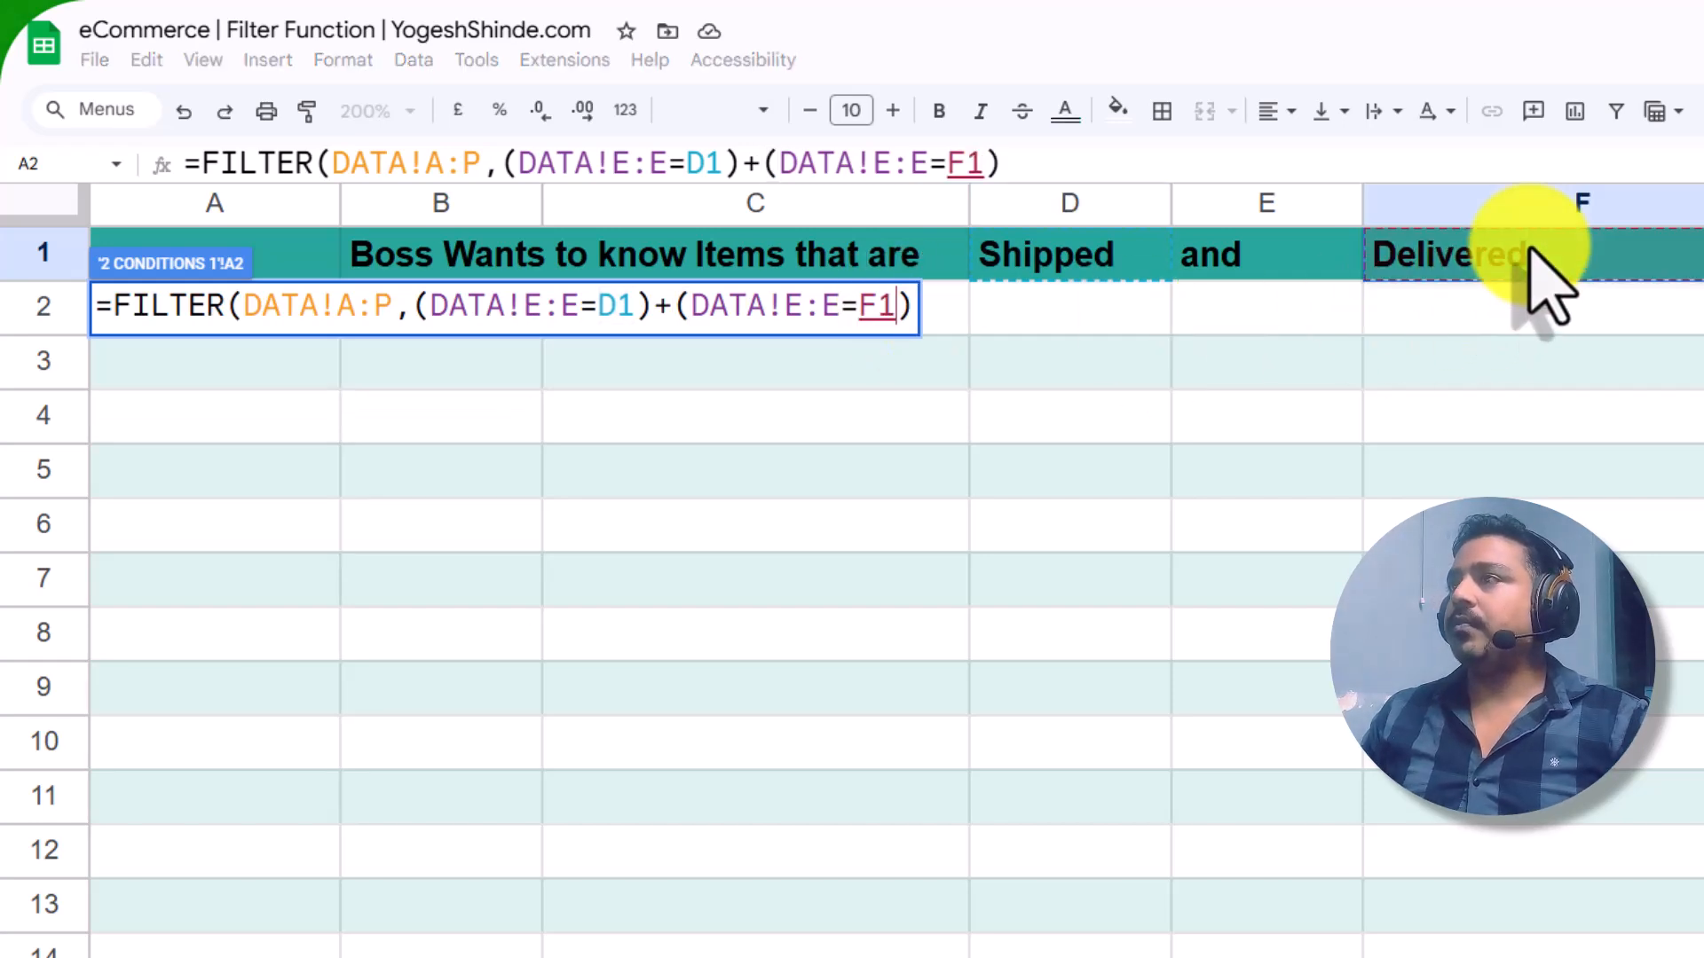
{"action": "key", "text": "Return"}
Check the statuses of the filtered rows against the Shipped and Delivered criteria, and review the FILTER formula in A2.
{"action": "left_click_drag", "start_coordinate": [1281, 312], "coordinate": [1273, 490]}
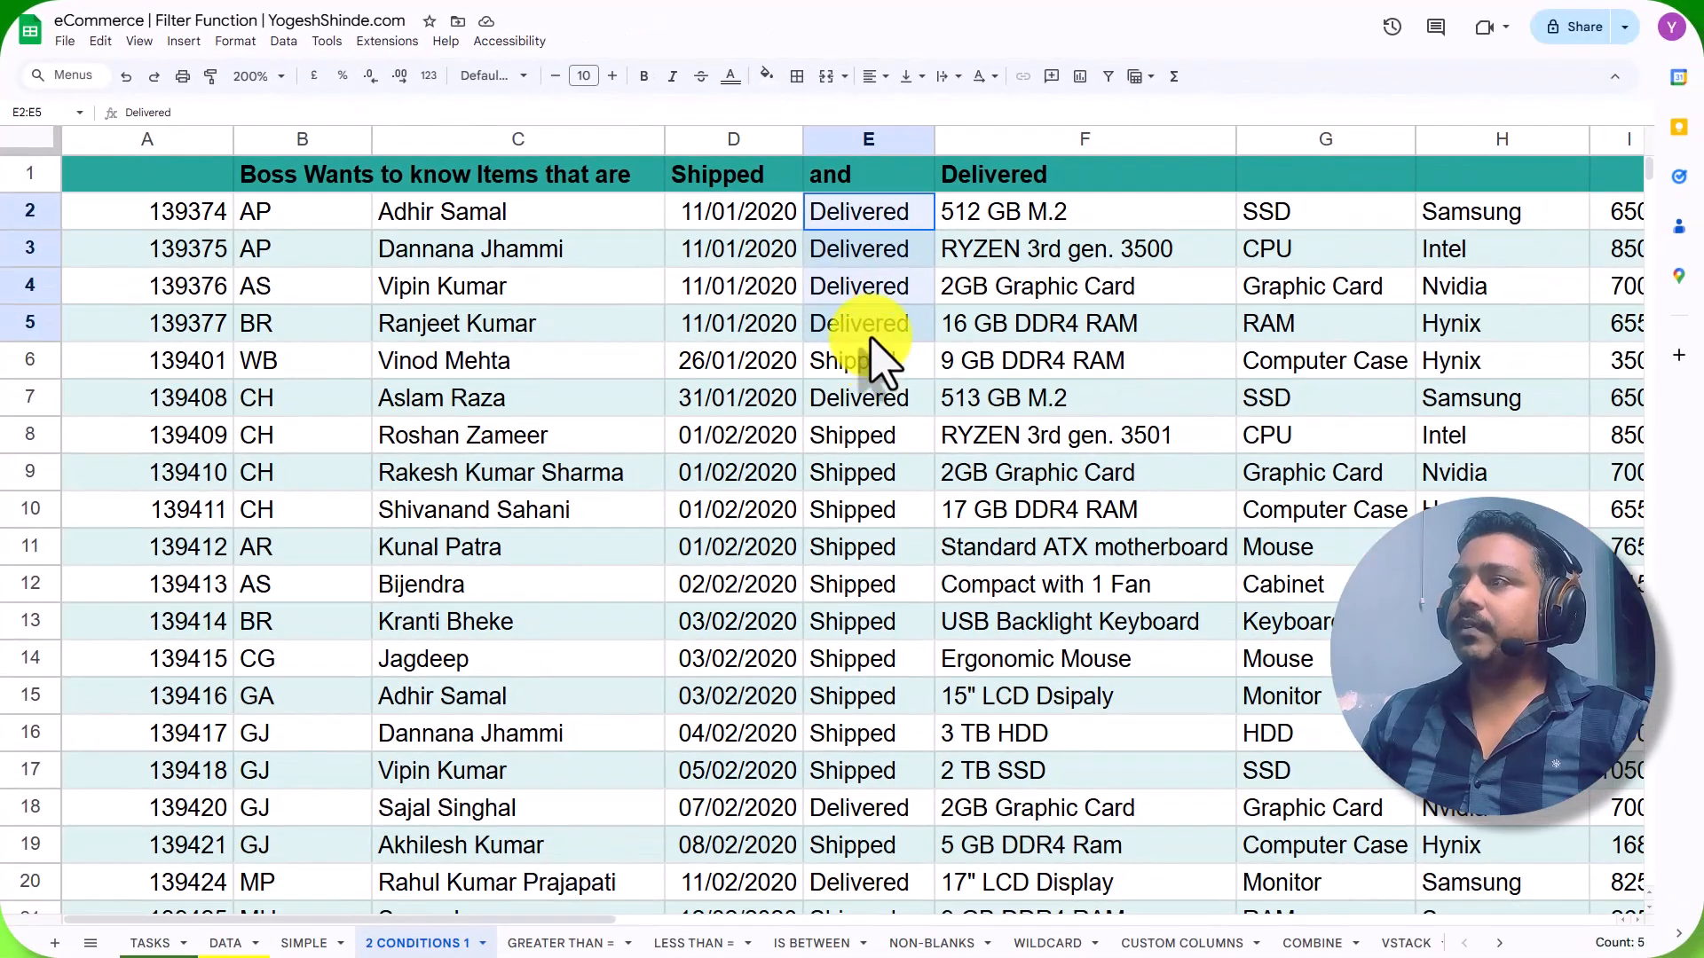
{"action": "left_click_drag", "start_coordinate": [850, 435], "coordinate": [859, 811]}
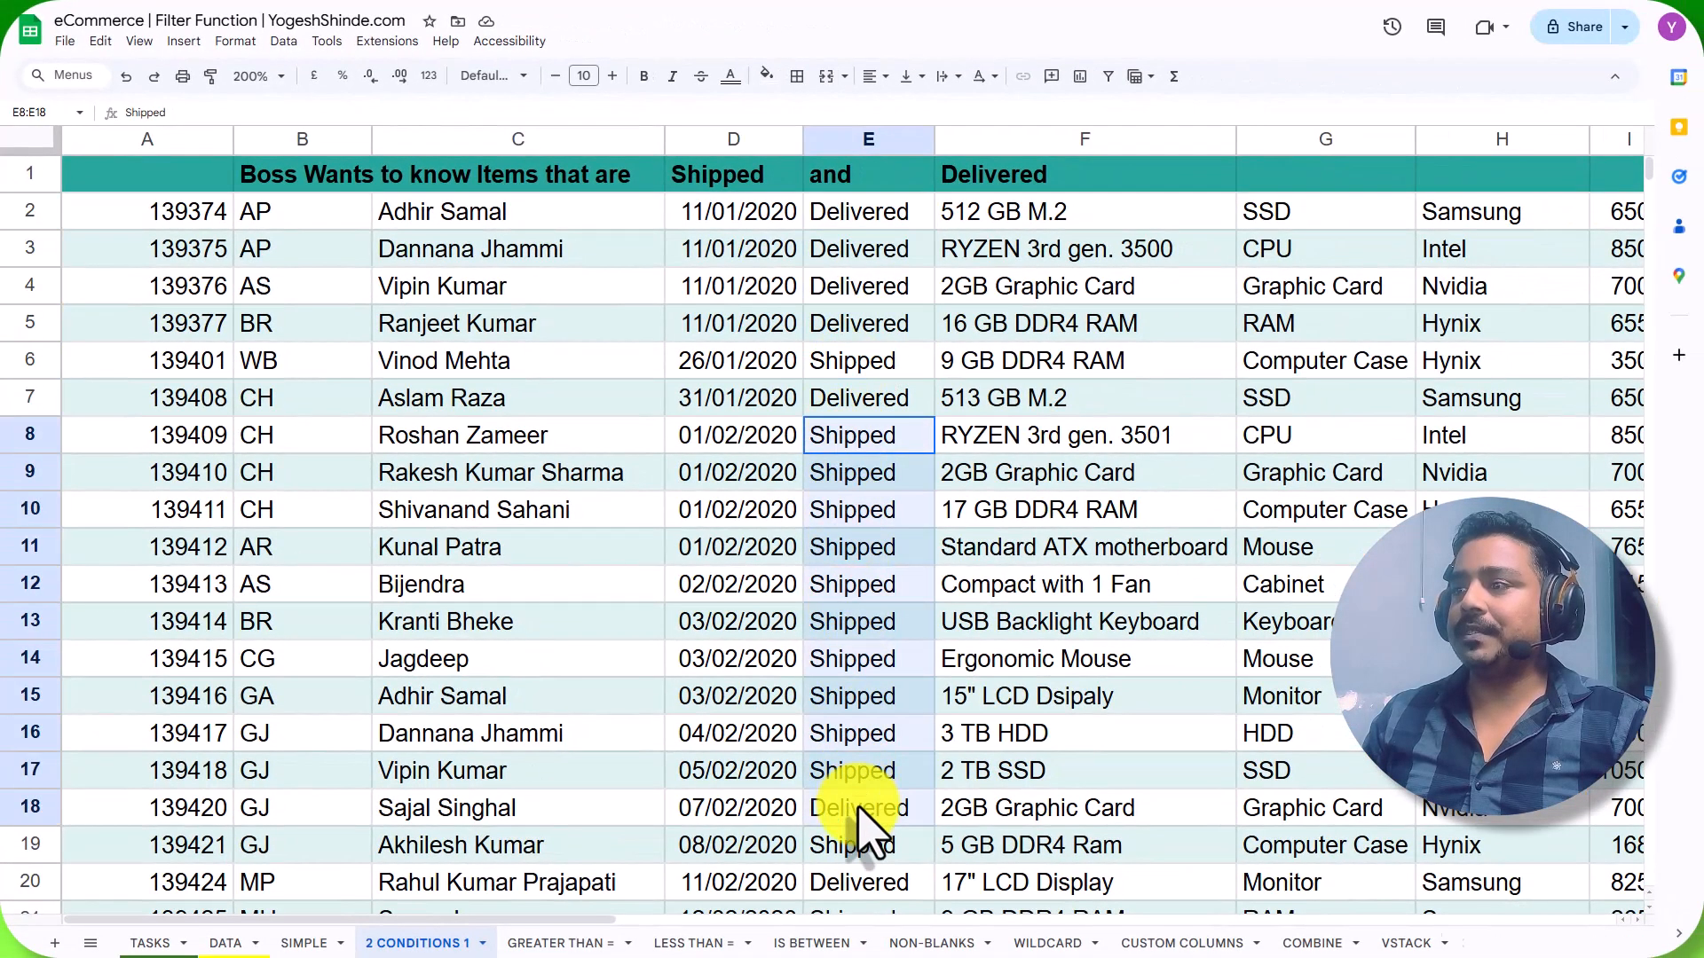
{"action": "left_click", "coordinate": [976, 173]}
{"action": "left_click", "coordinate": [724, 182]}
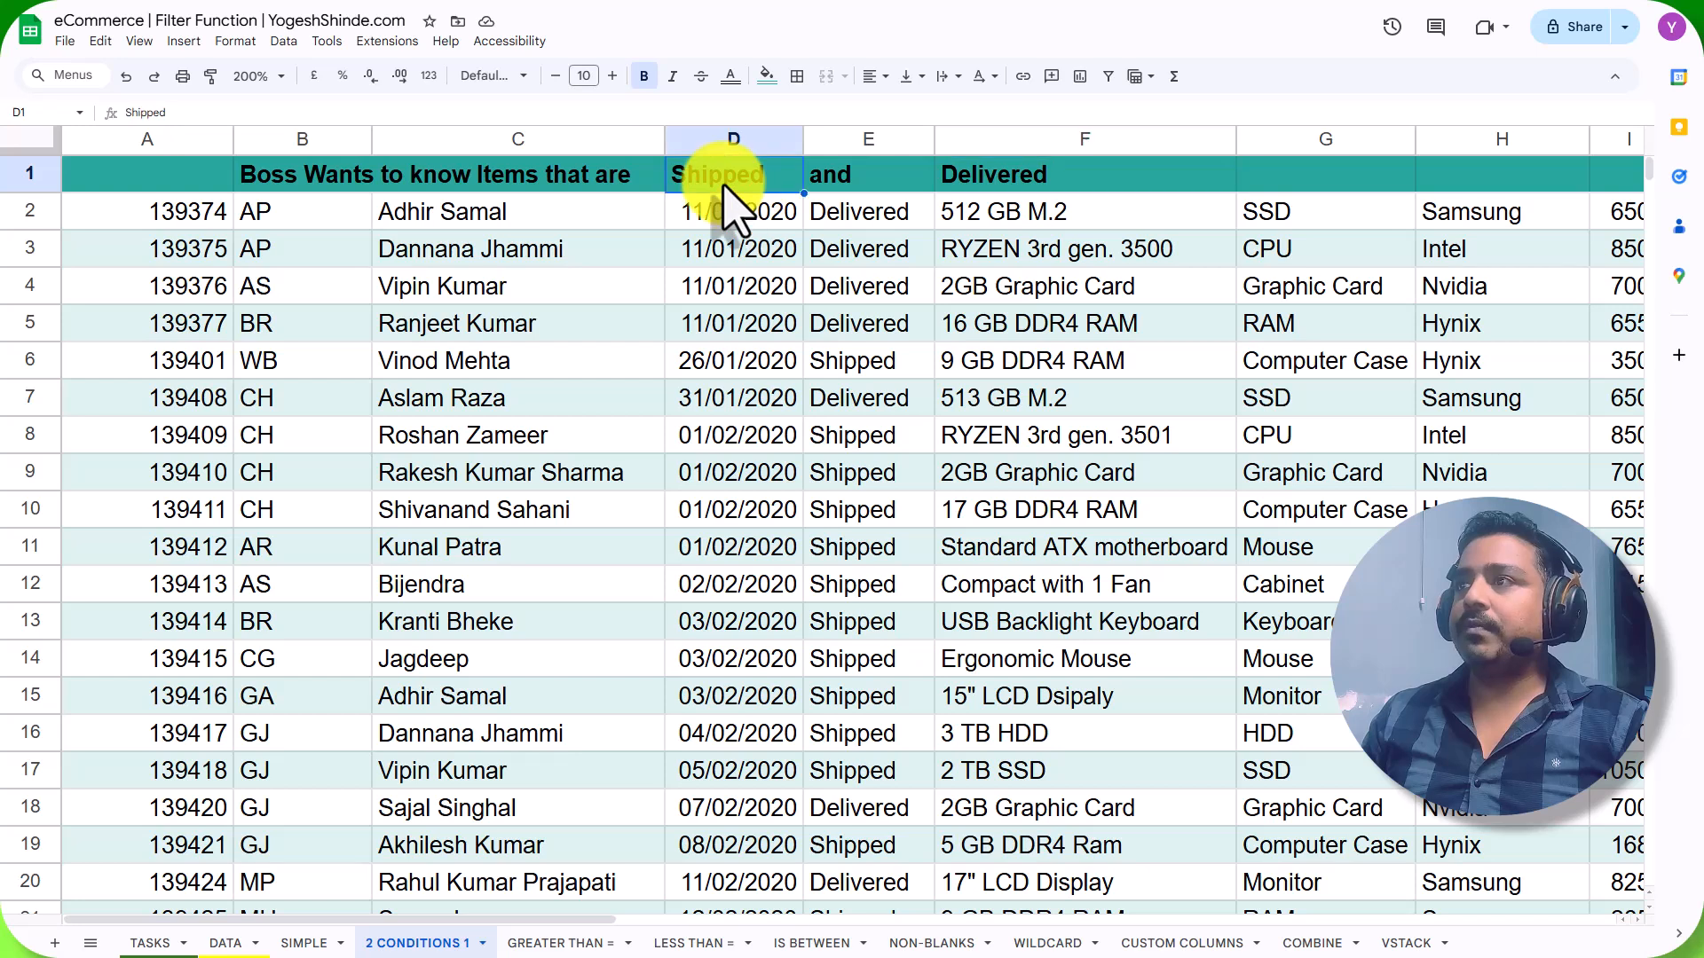
{"action": "left_click", "coordinate": [189, 220]}
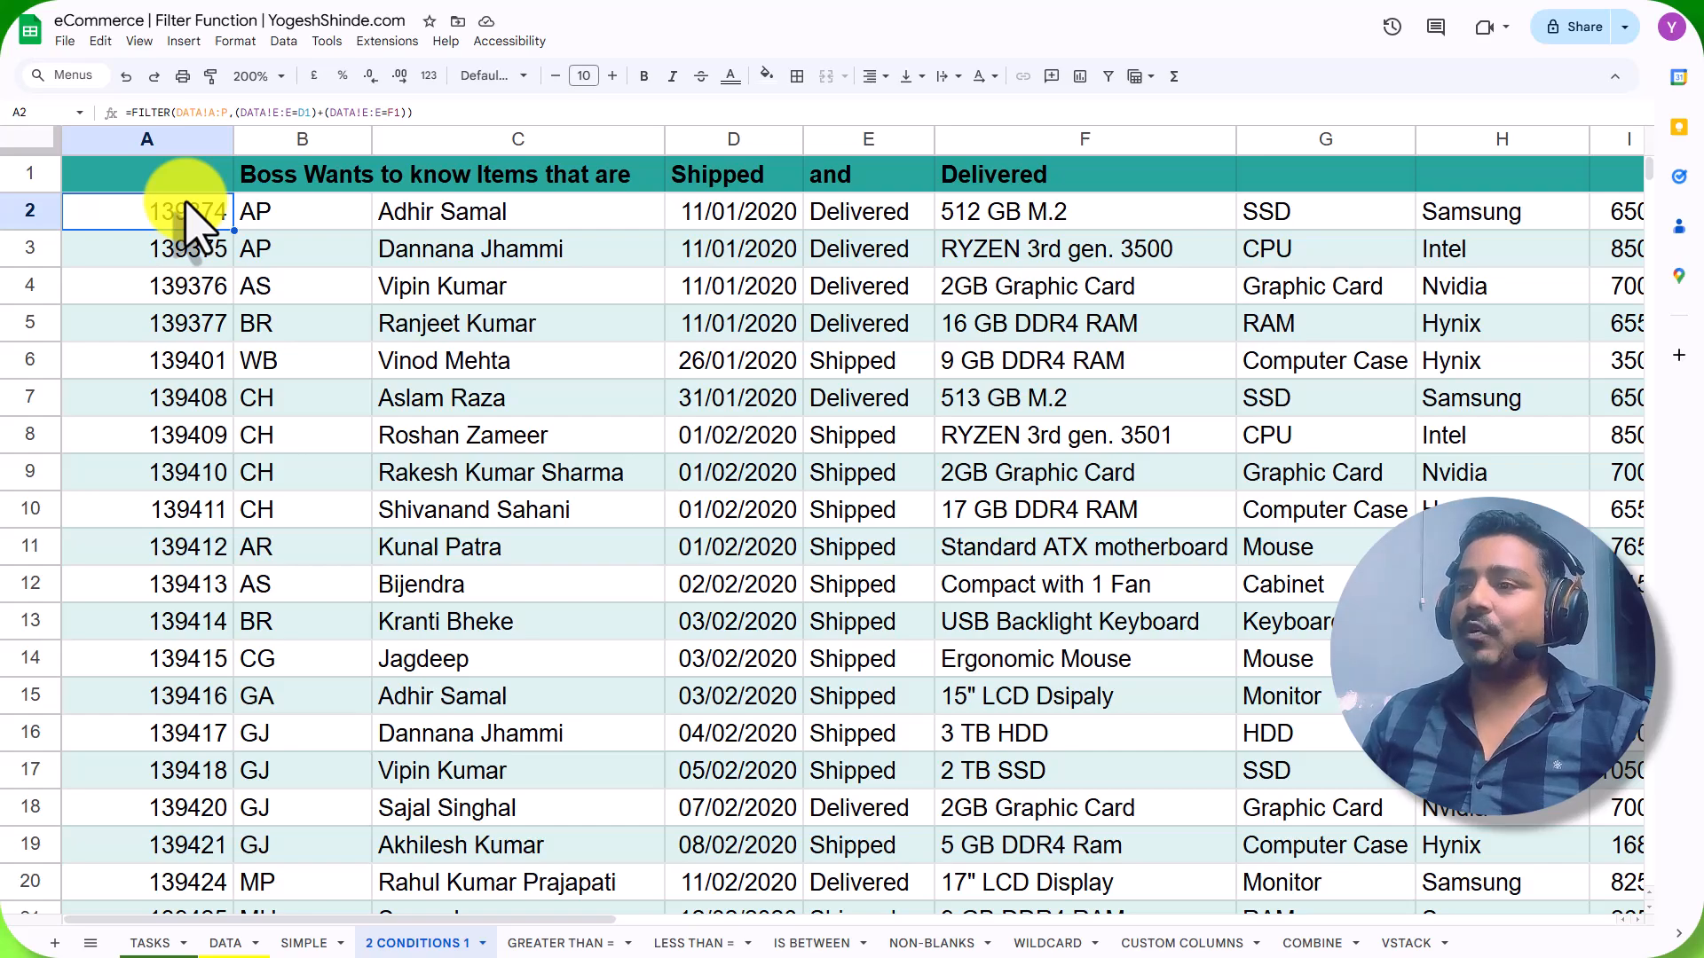
{"action": "left_click", "coordinate": [877, 224]}
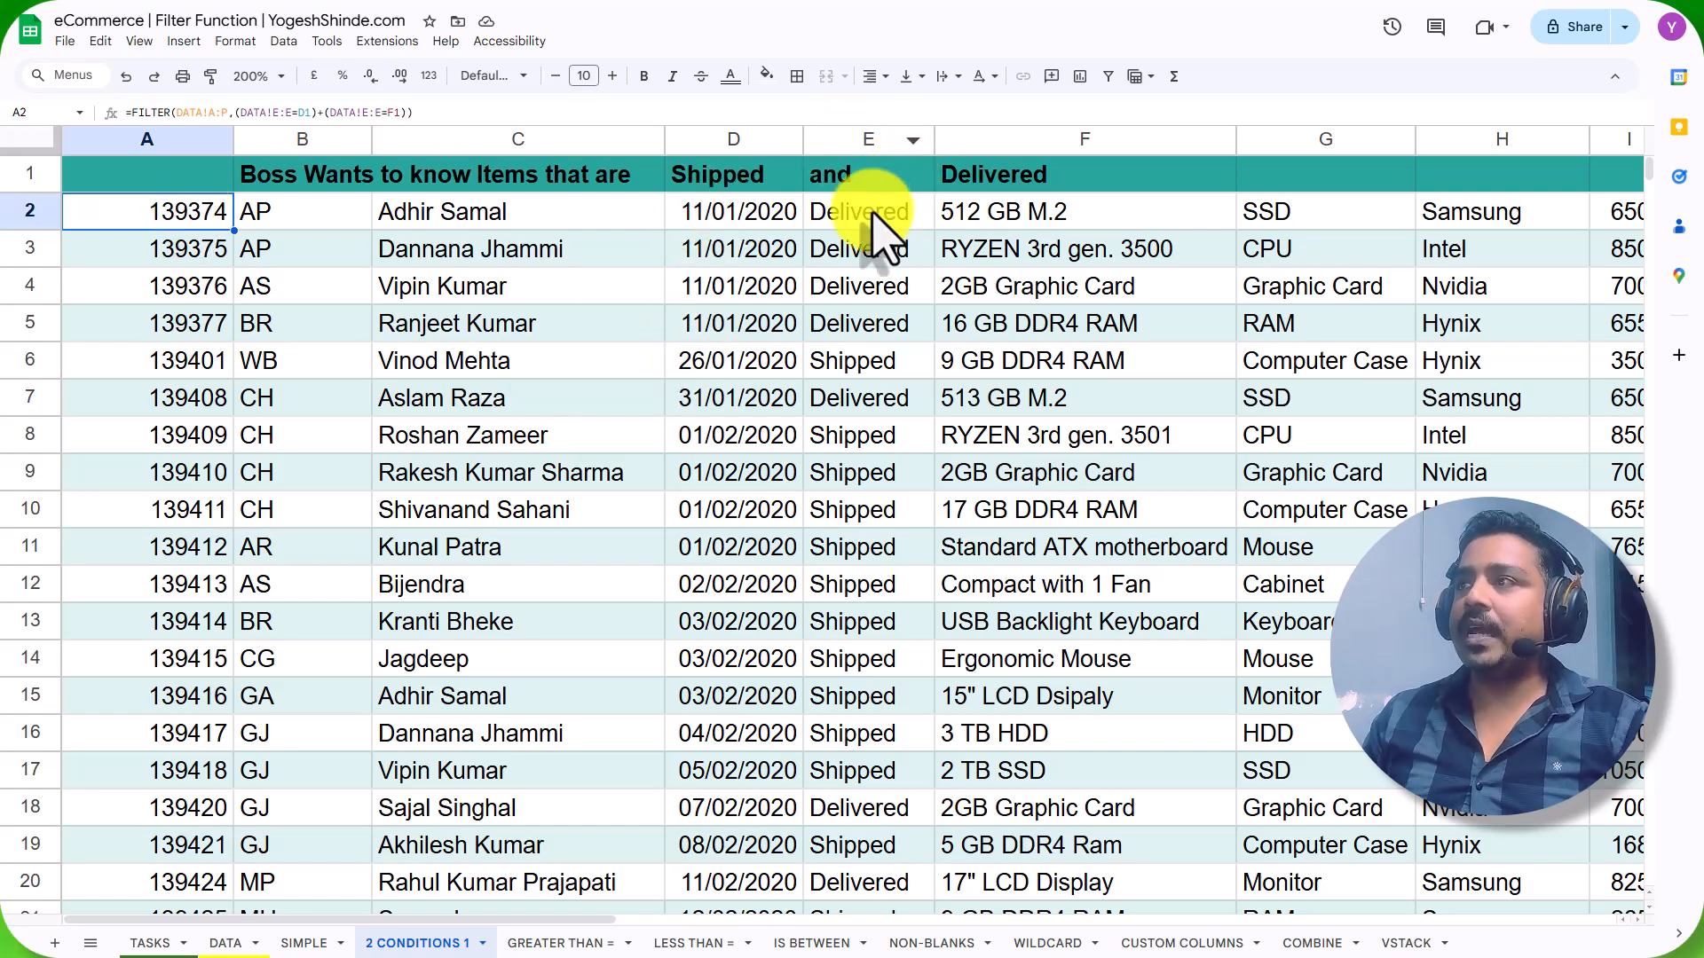
{"action": "left_click", "coordinate": [168, 213]}
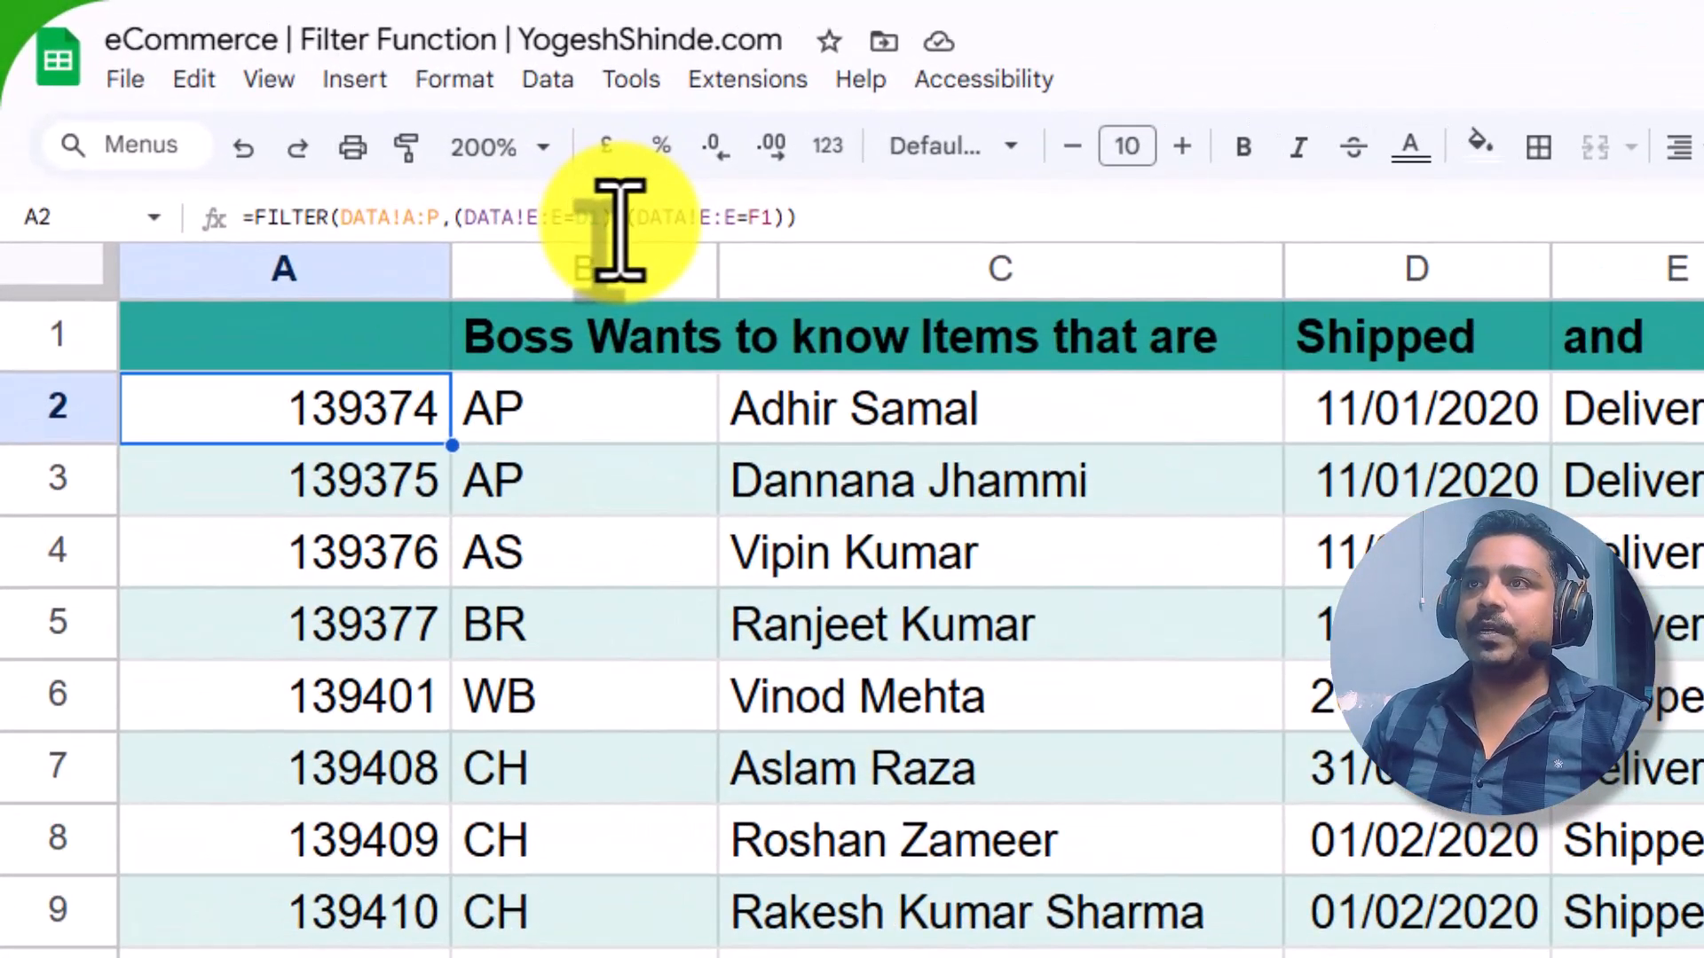
{"action": "left_click", "coordinate": [321, 113]}
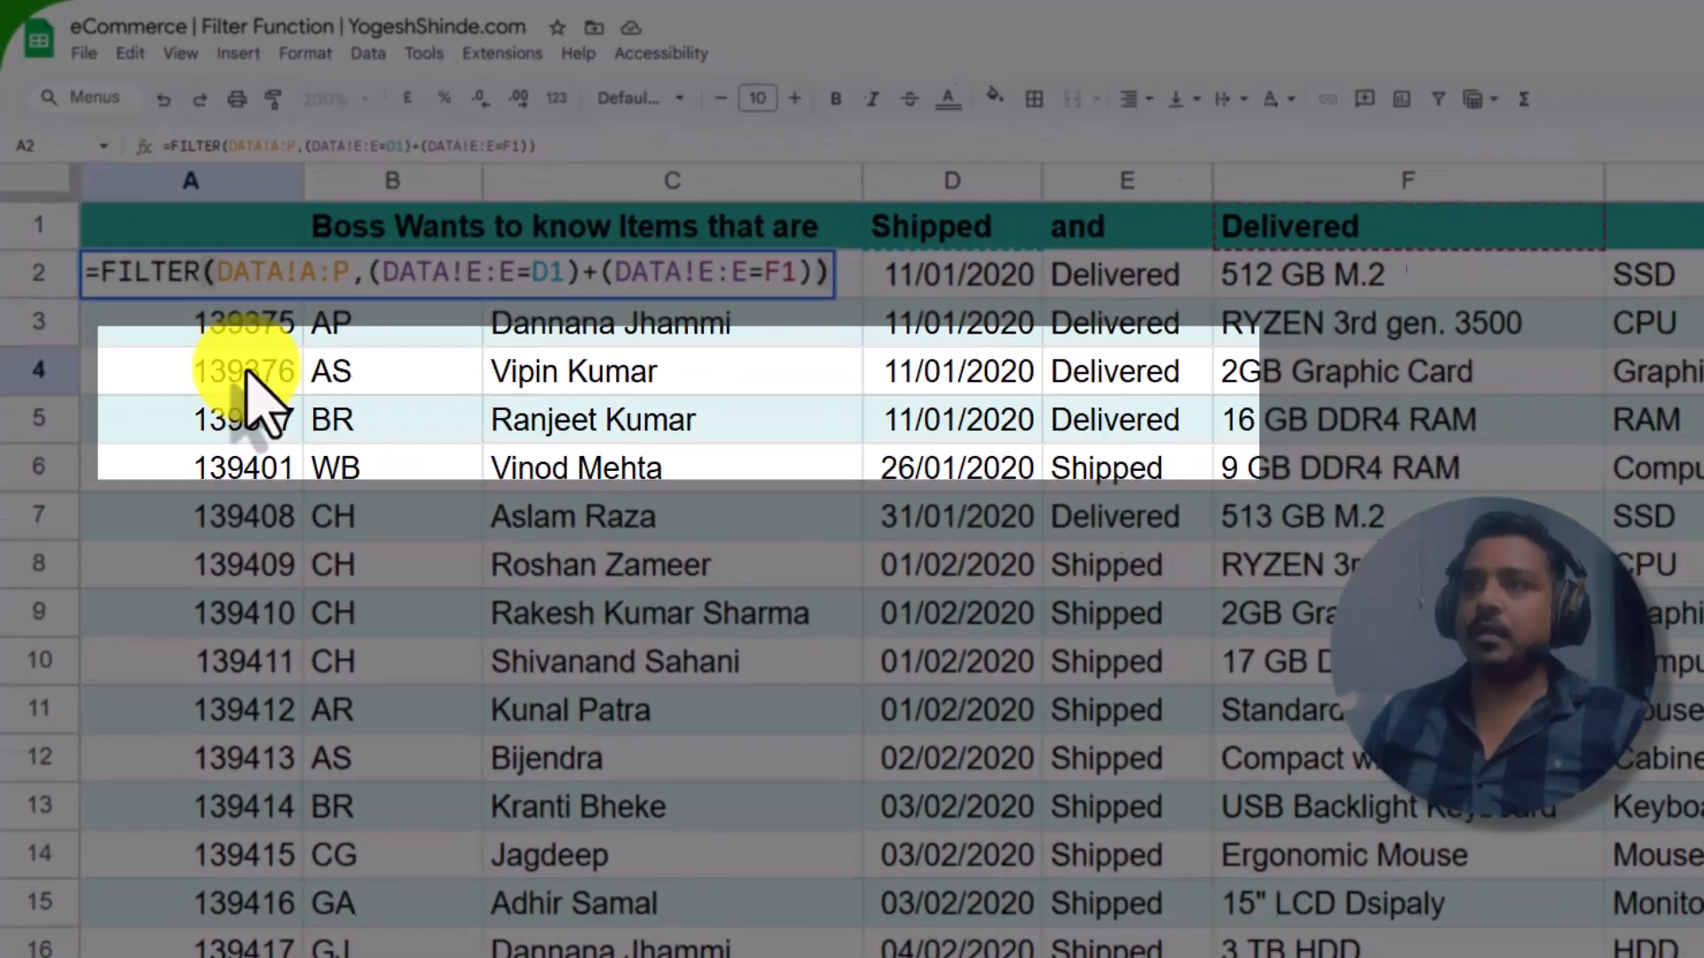
{"action": "key", "text": "Escape"}
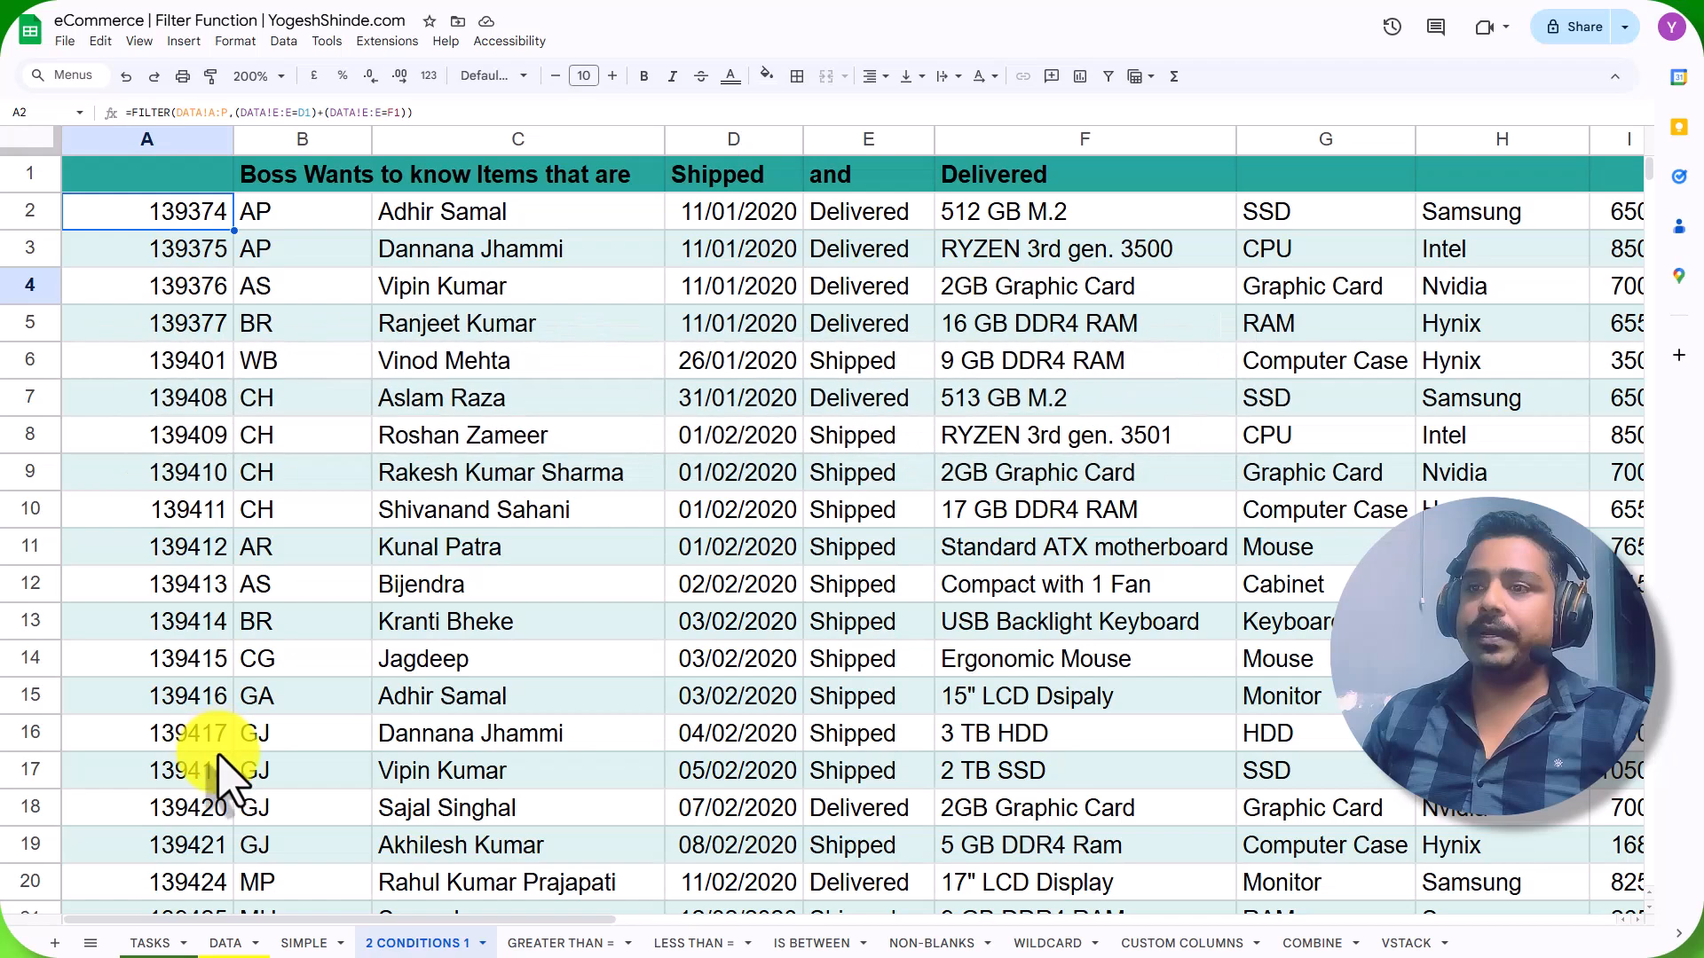
Tick off One Condition and Two Conditions In One Column (Or) (+) on the TASKS sheet.
{"action": "left_click", "coordinate": [149, 942]}
{"action": "left_click", "coordinate": [627, 300]}
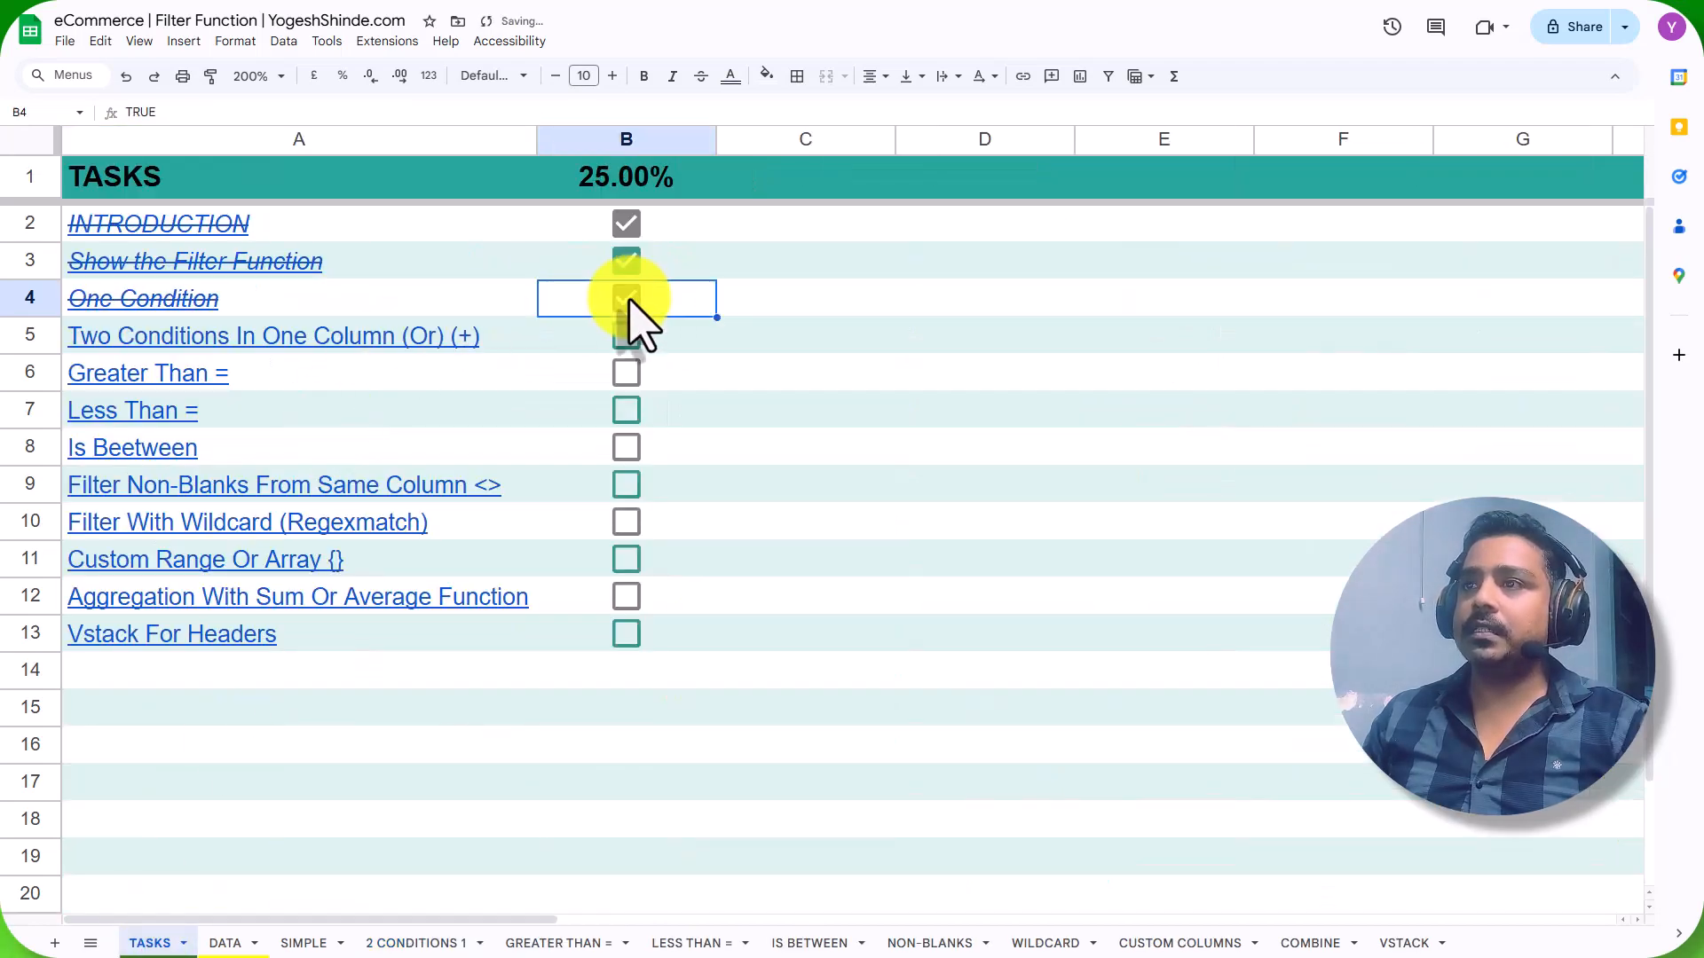
{"action": "left_click", "coordinate": [817, 311]}
{"action": "mouse_move", "coordinate": [404, 306]}
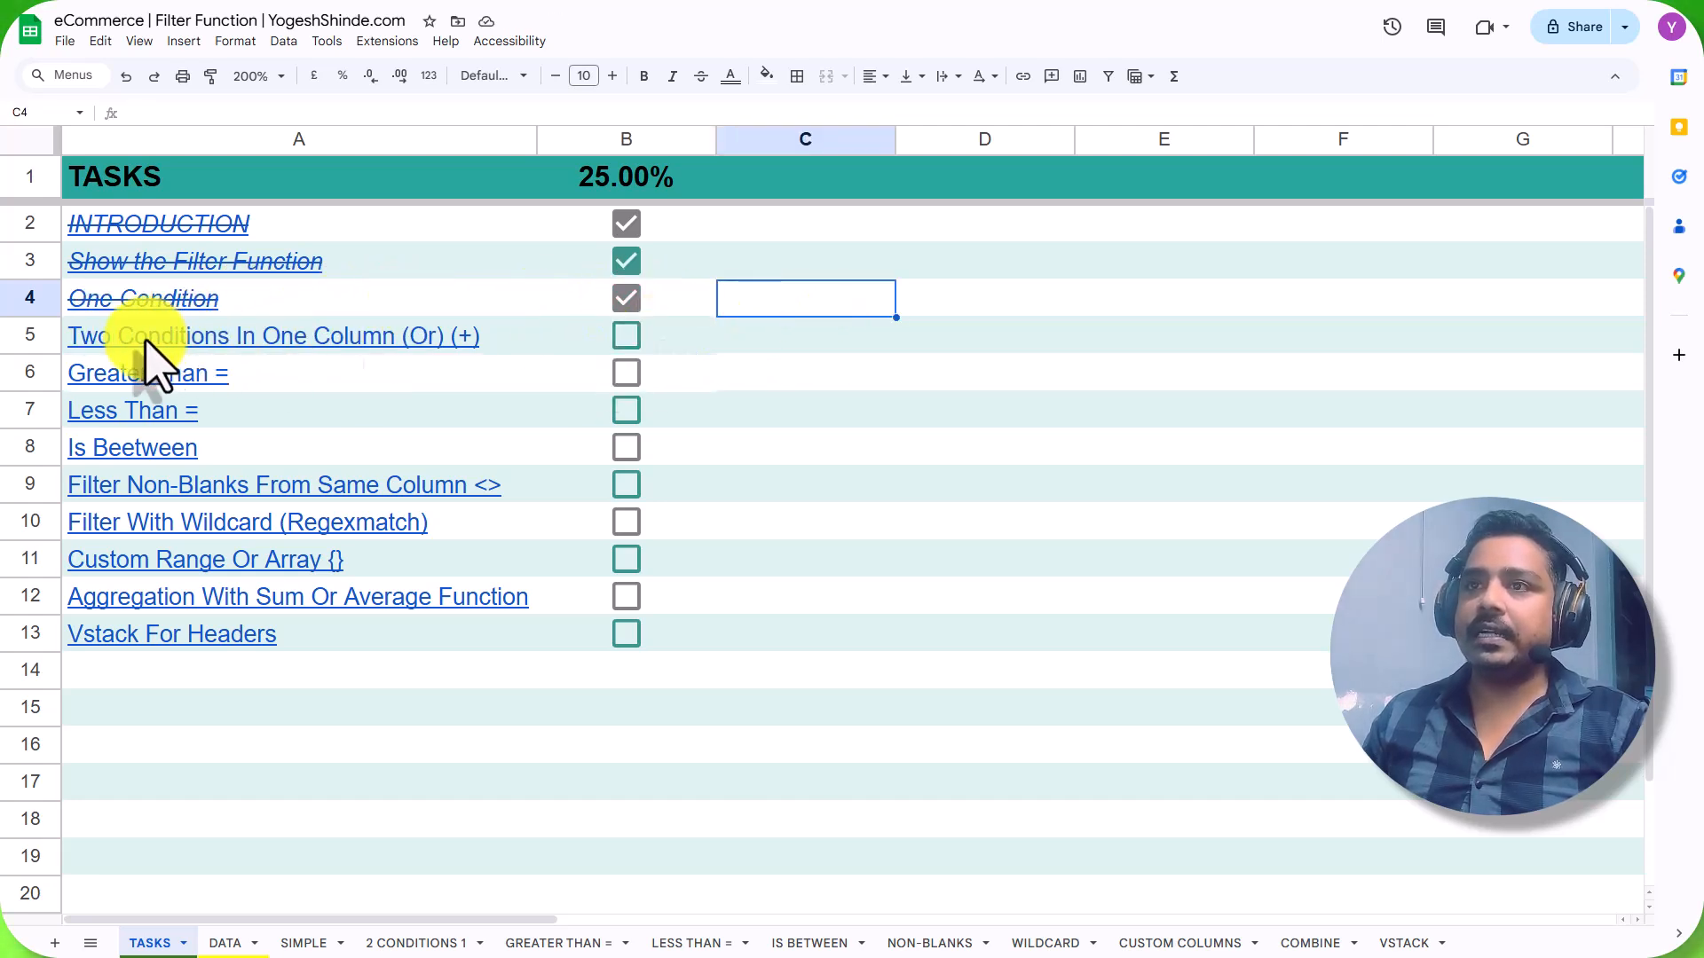
{"action": "left_click", "coordinate": [626, 338]}
Go to the GREATER THAN = sheet for the next task and read the request in row 1.
{"action": "left_click", "coordinate": [293, 374]}
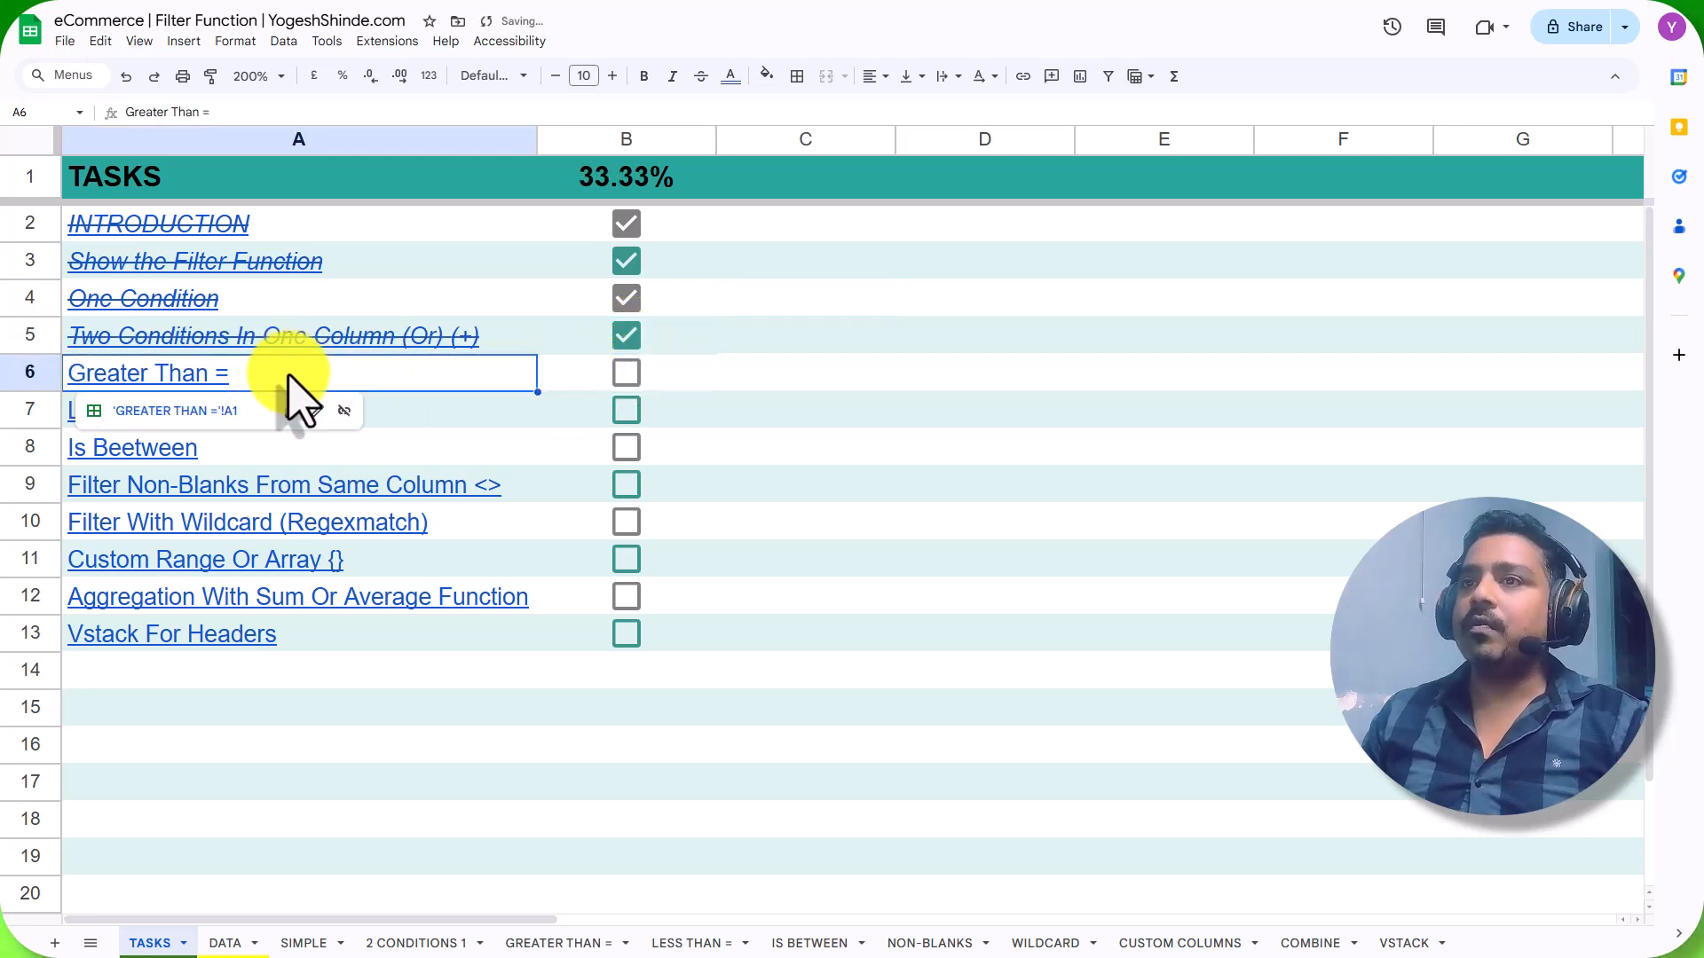
{"action": "mouse_move", "coordinate": [311, 351]}
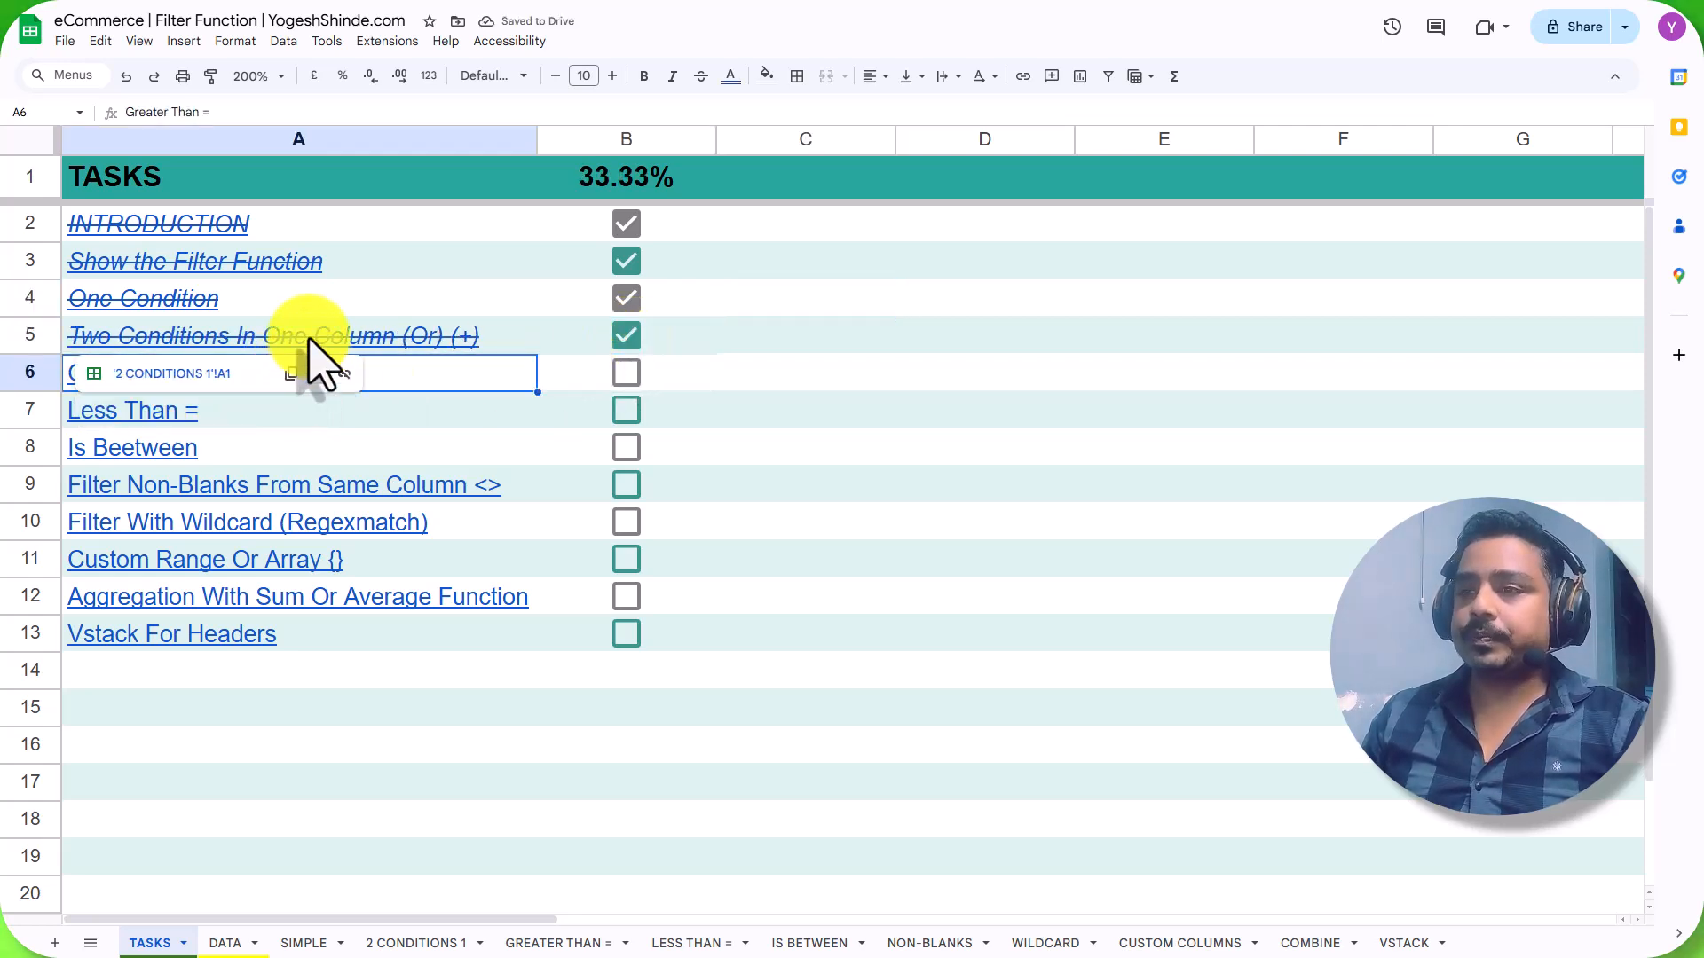
{"action": "left_click", "coordinate": [551, 944]}
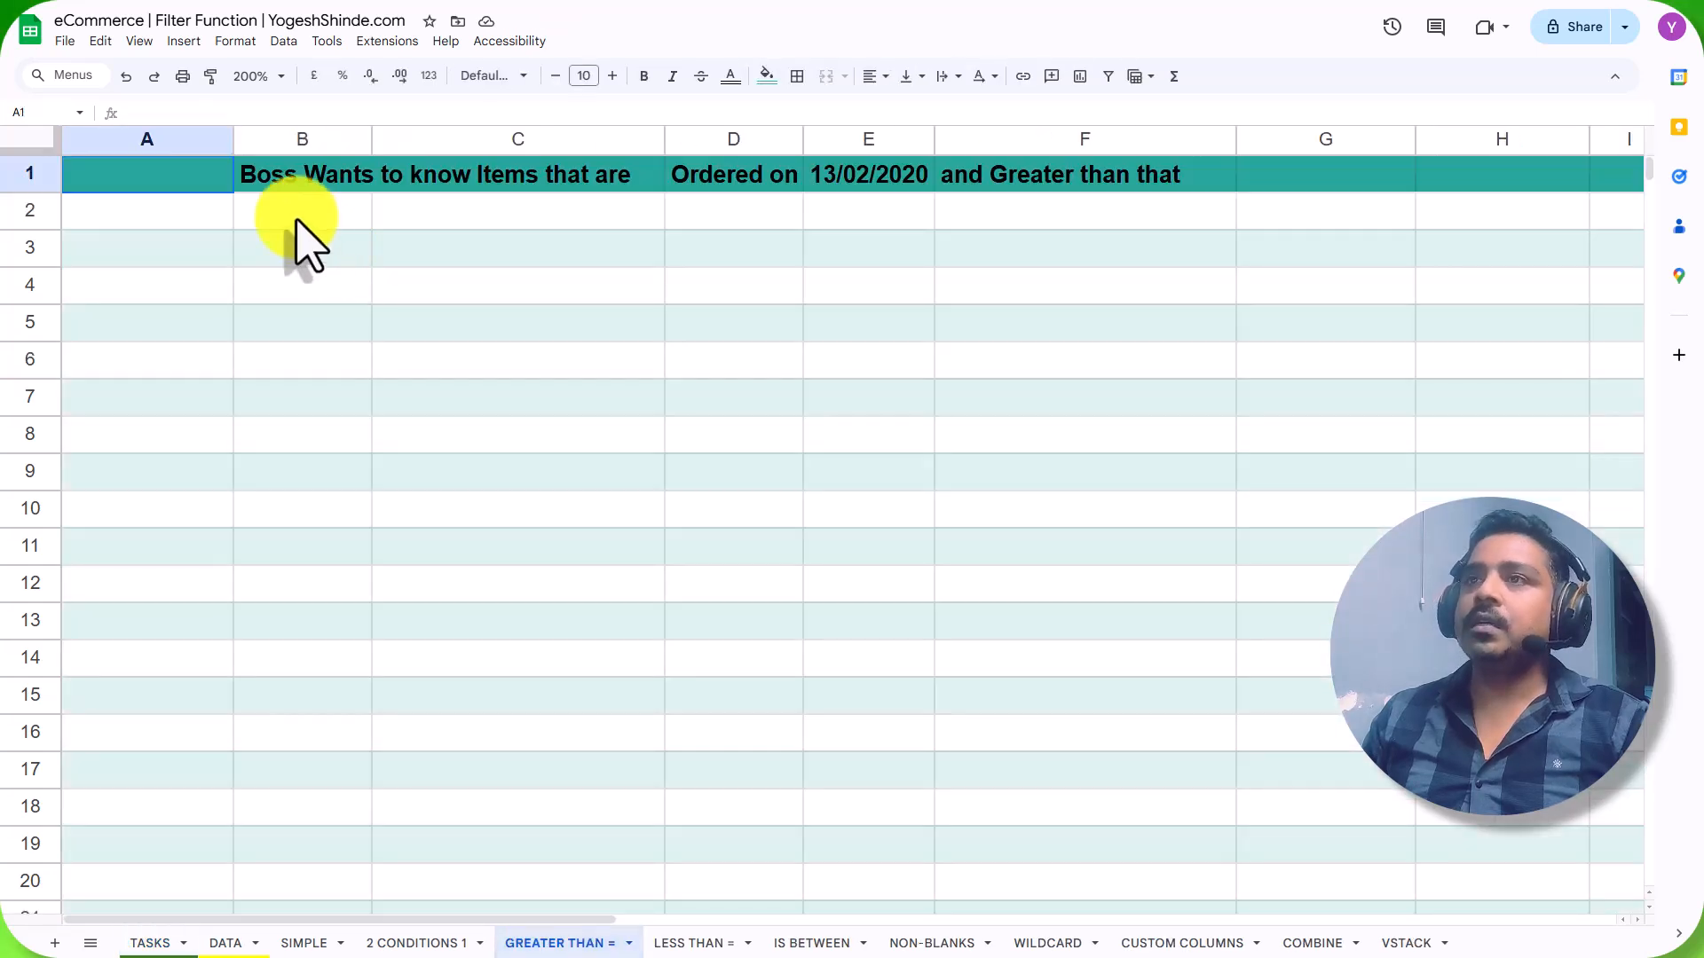
{"action": "left_click", "coordinate": [333, 175]}
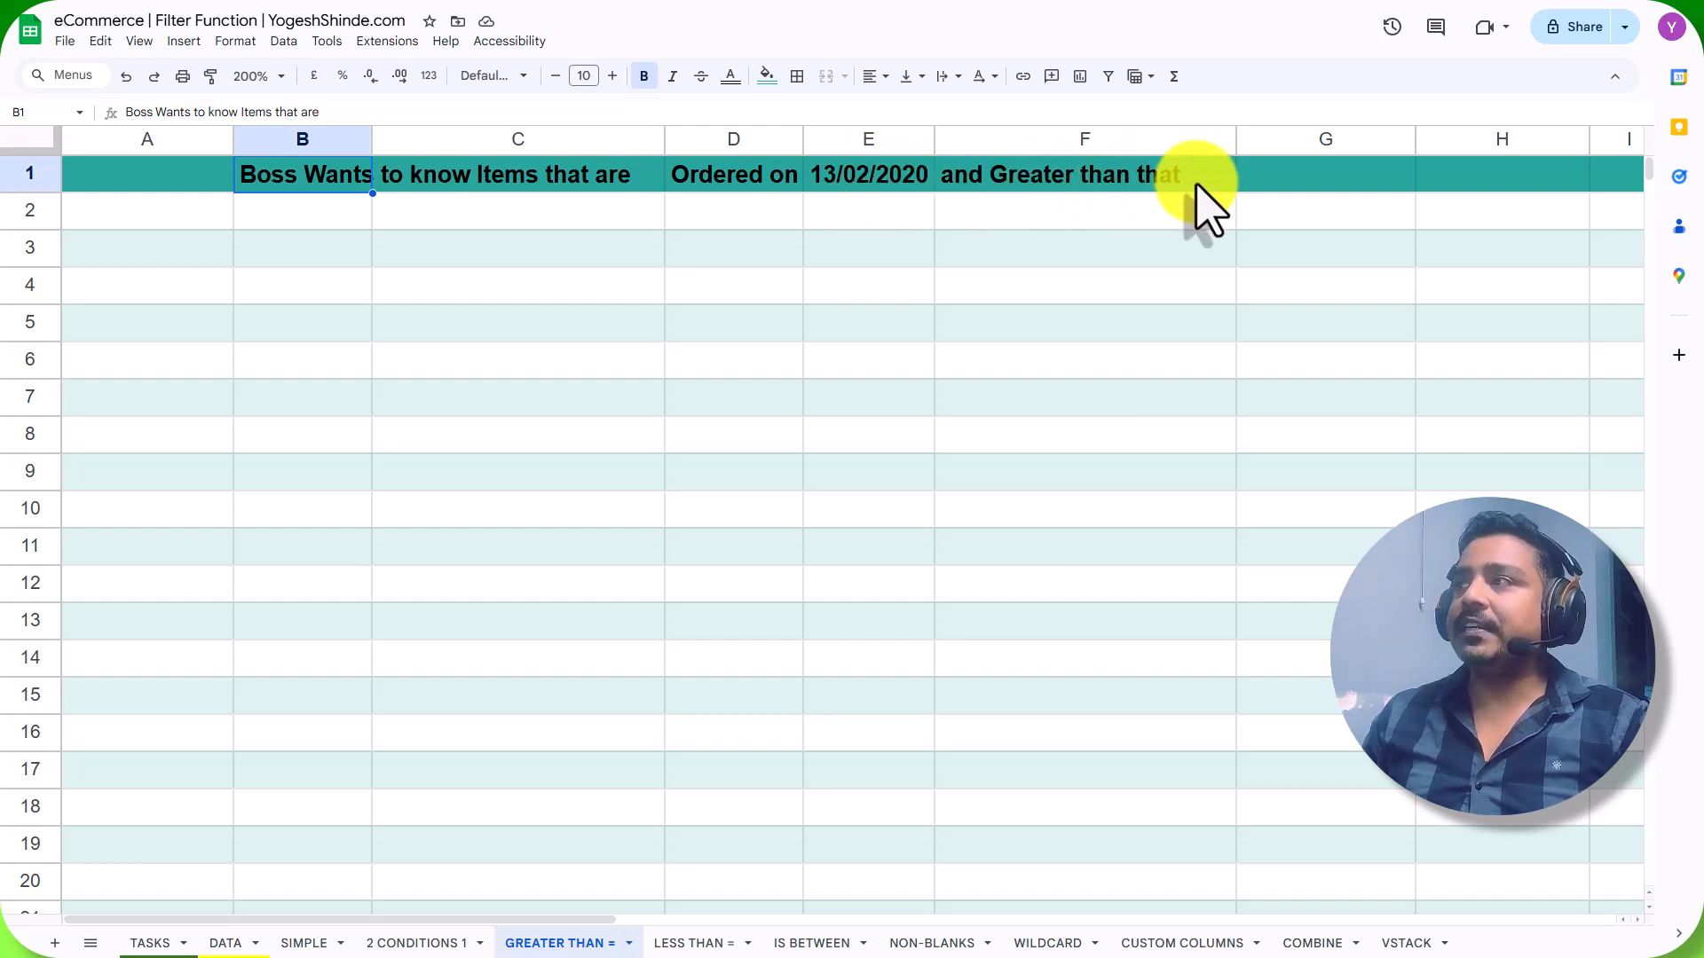
Start a FILTER formula in cell A2 of the GREATER THAN = sheet with DATA!A:P as its range.
{"action": "left_click", "coordinate": [166, 227]}
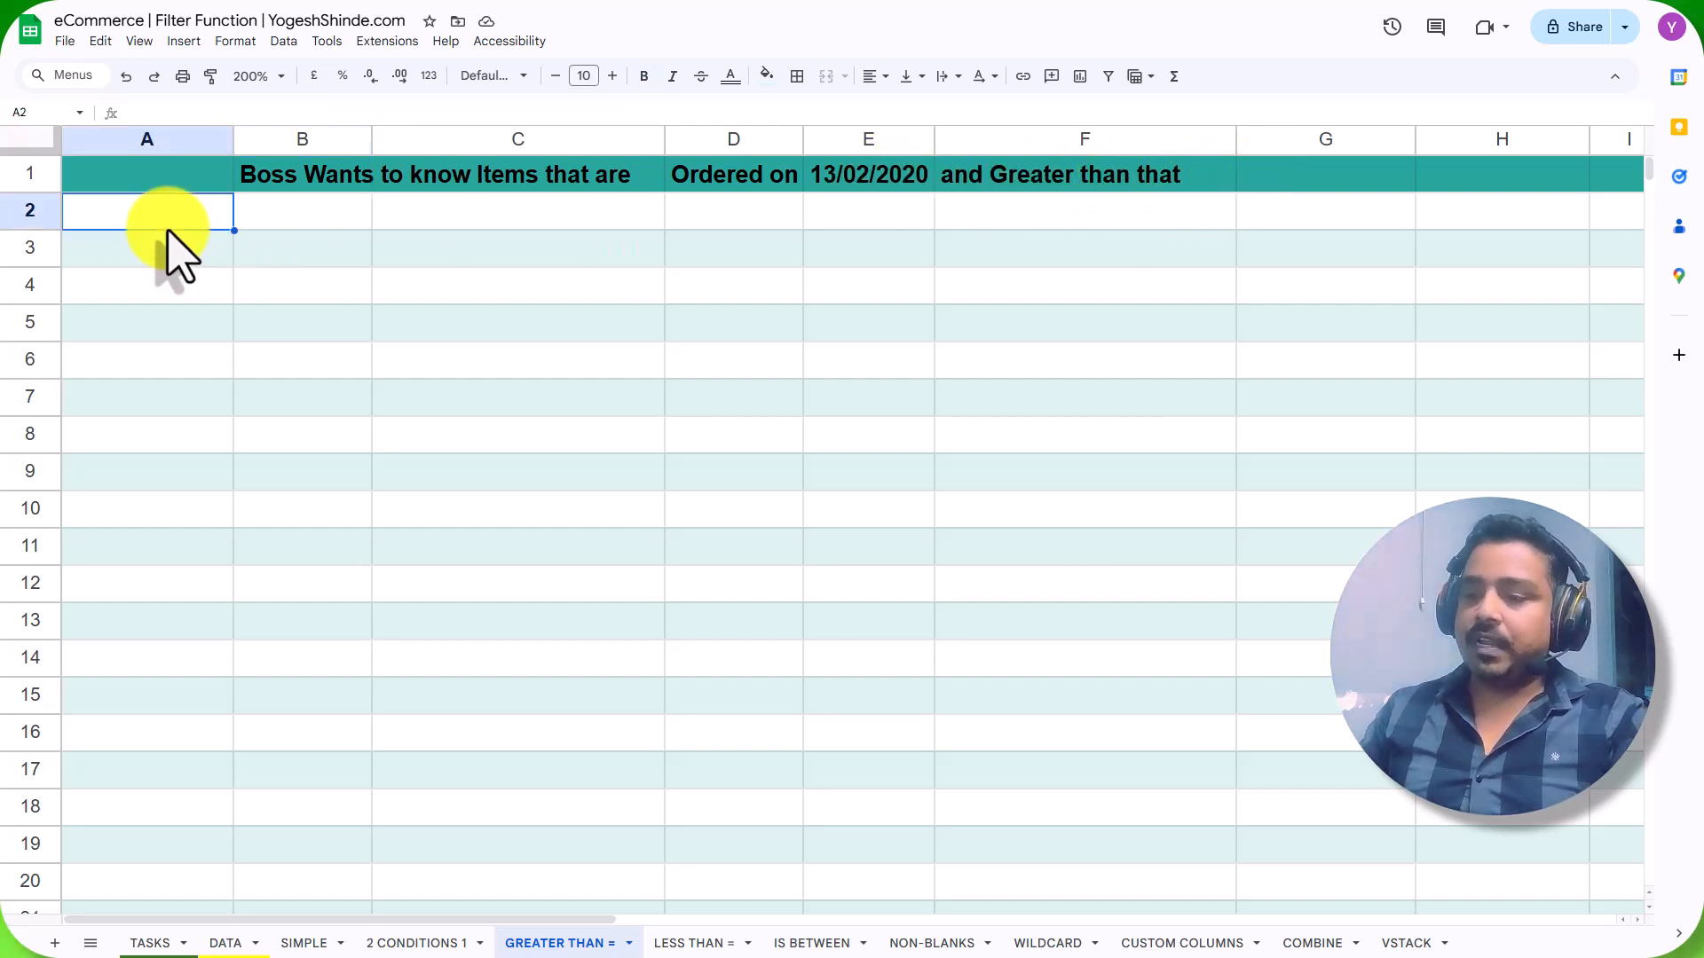
{"action": "type", "text": "=filt"}
{"action": "key", "text": "Tab"}
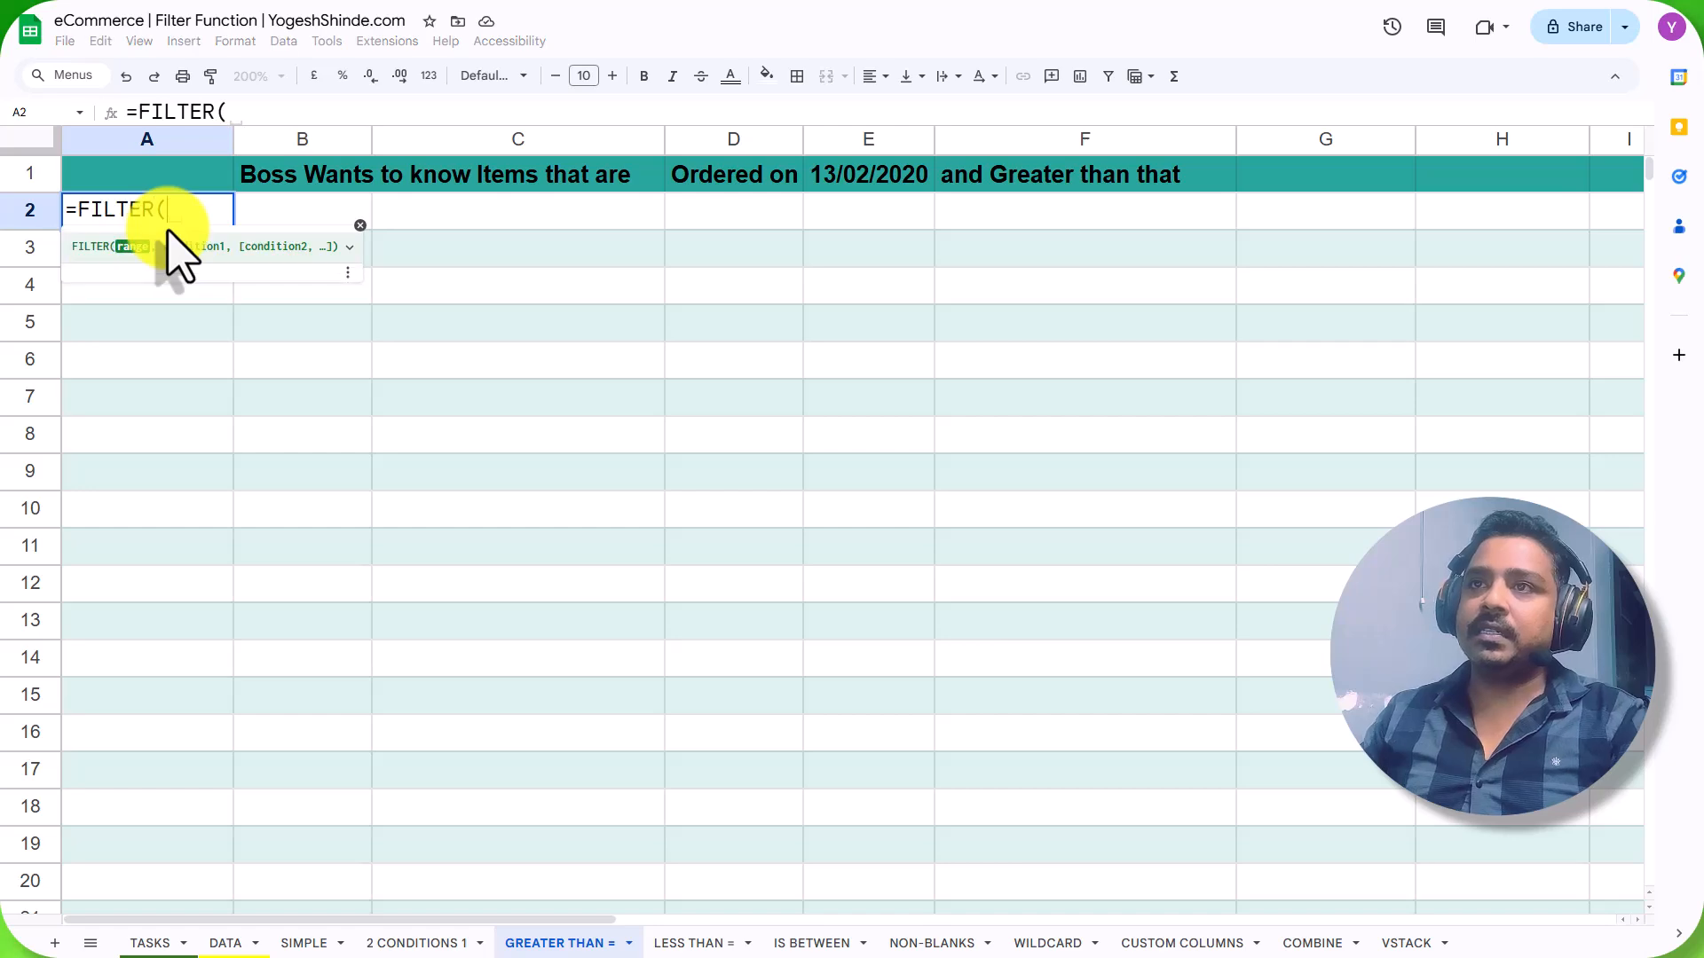
{"action": "left_click", "coordinate": [229, 942]}
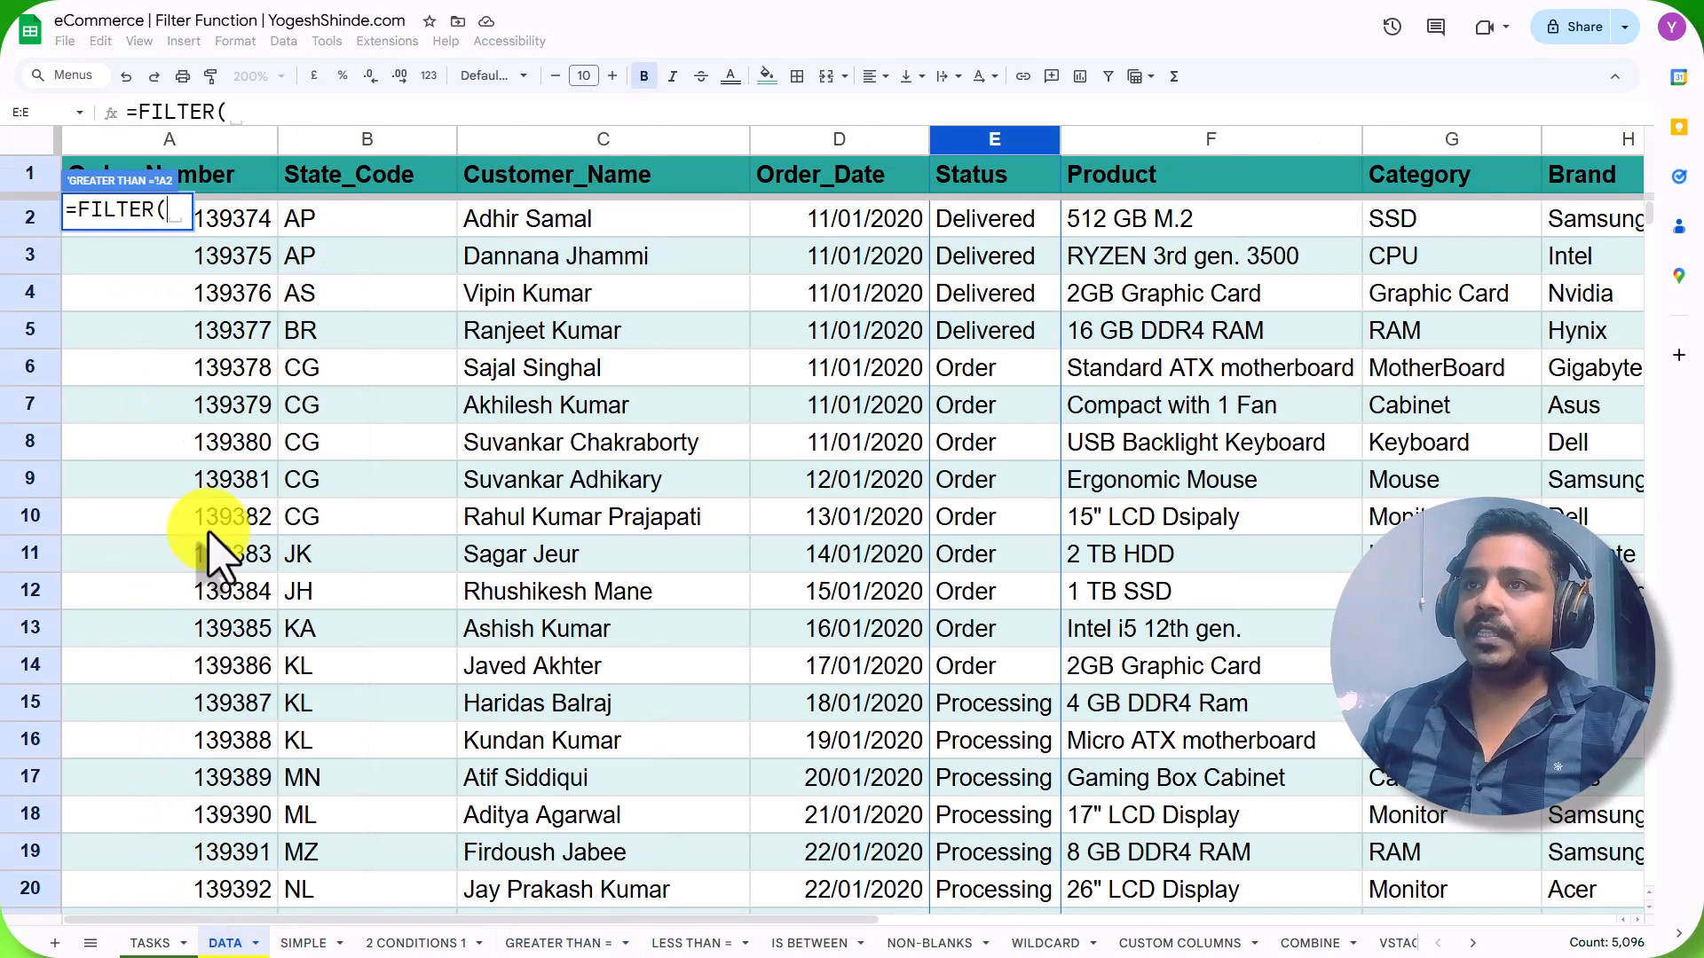
{"action": "left_click", "coordinate": [145, 140]}
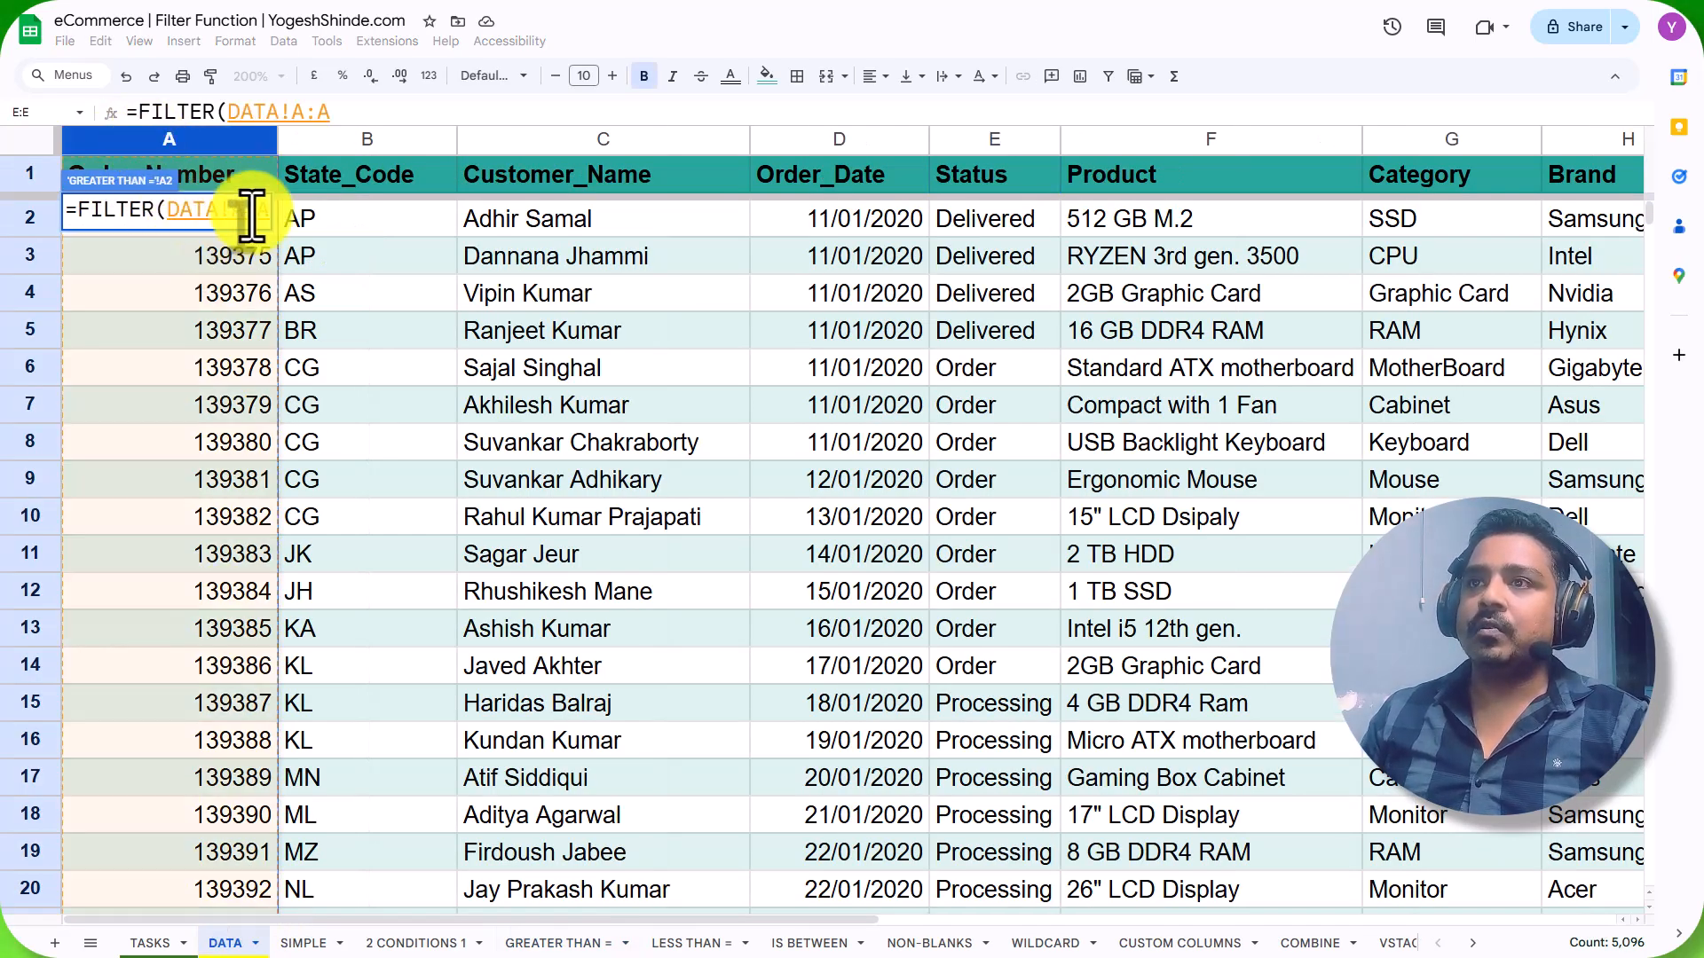
{"action": "key", "text": "ctrl+shift+Right"}
Complete the FILTER formula in A2 with the condition that the DATA sheet's Order_Date column is greater than E1 (DATA!D:D>E1).
{"action": "type", "text": ","}
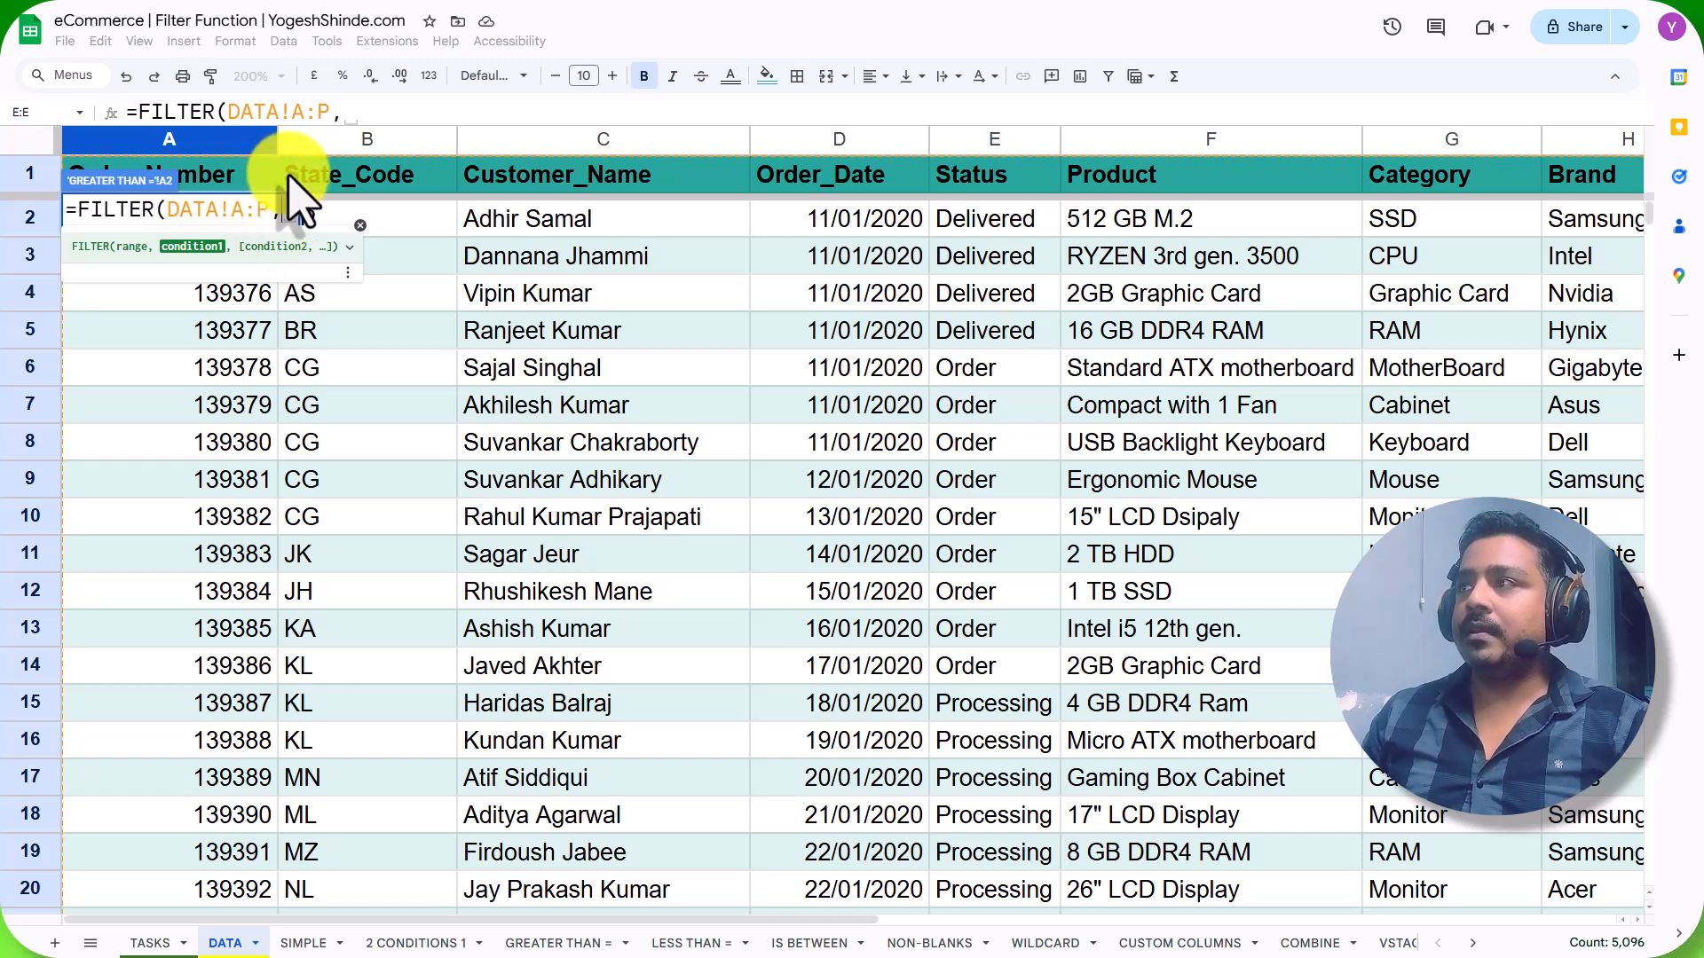
{"action": "left_click", "coordinate": [843, 140]}
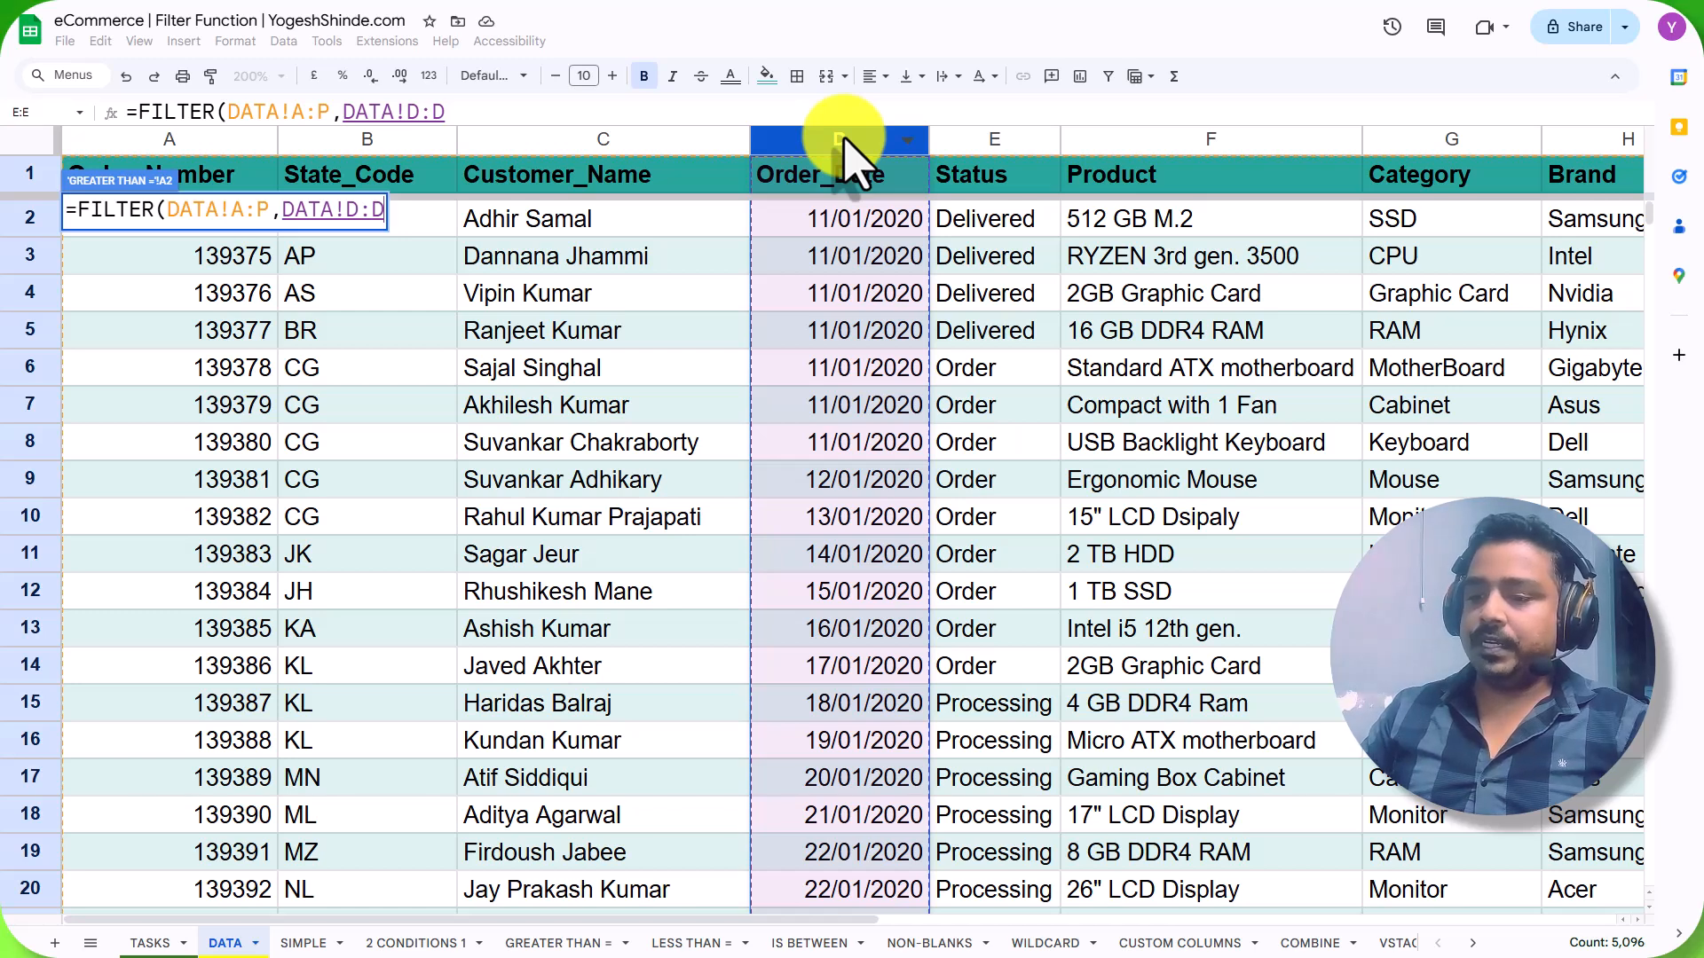
{"action": "type", "text": ">"}
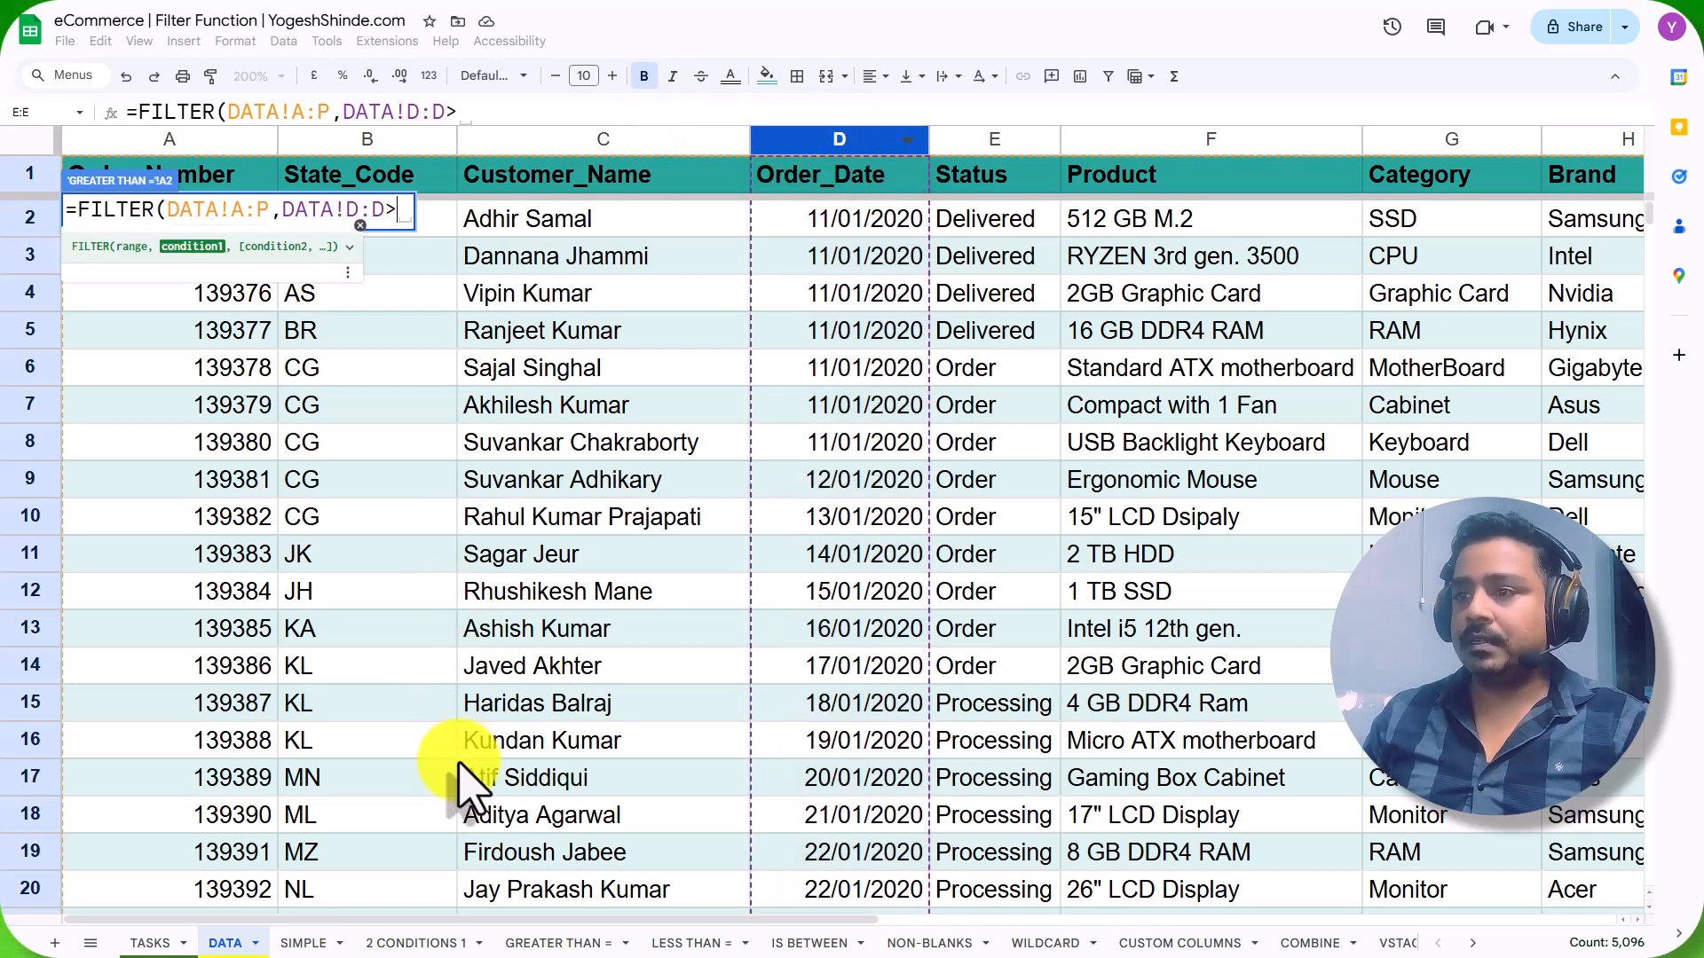
{"action": "left_click", "coordinate": [568, 943]}
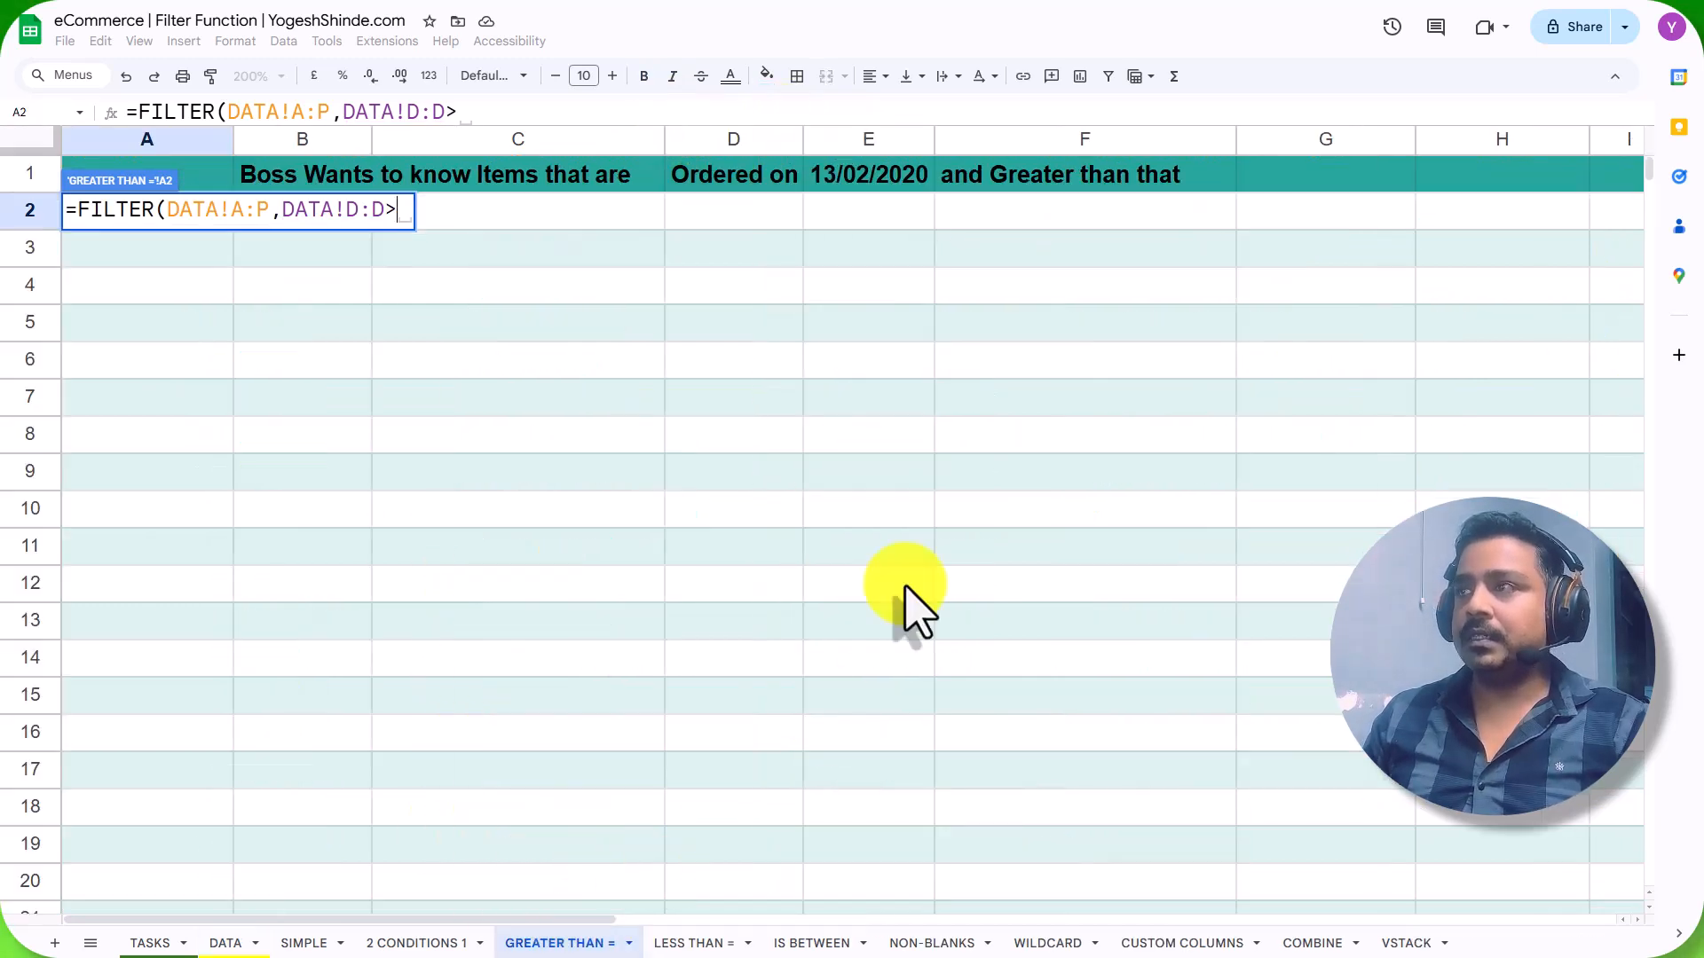
{"action": "left_click", "coordinate": [857, 178]}
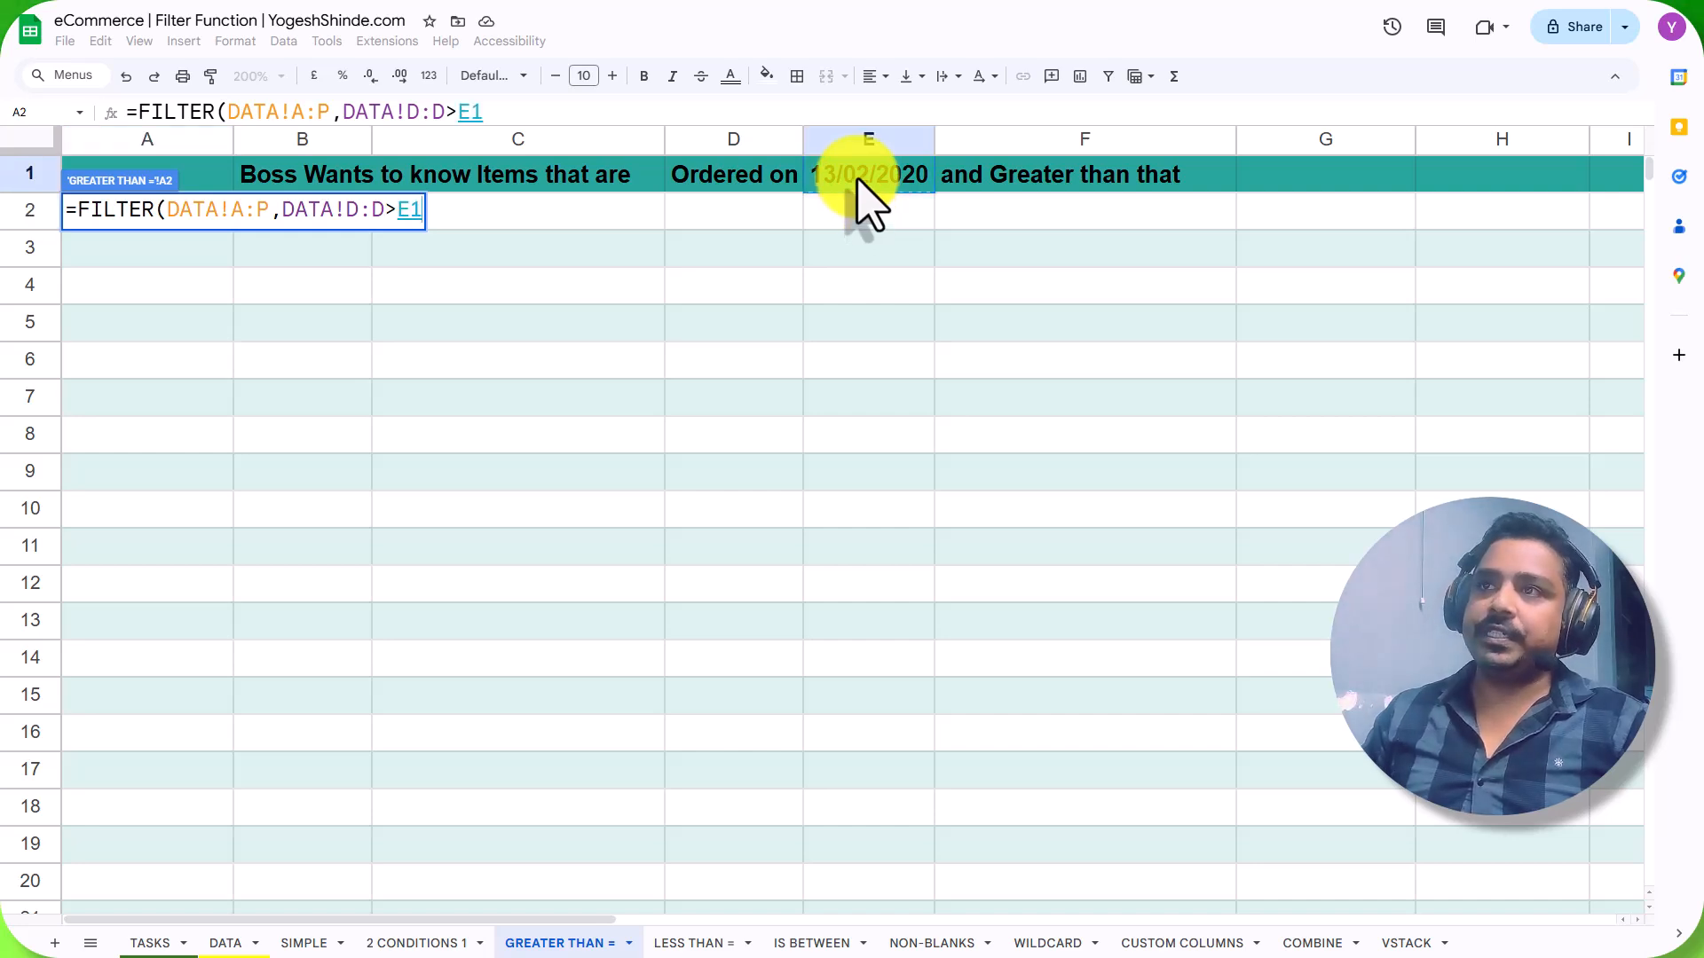
{"action": "key", "text": "Return"}
Check the filtered order dates in D3:D20 and search the sheet for the date 13/02/2020.
{"action": "left_click", "coordinate": [170, 211]}
{"action": "left_click_drag", "start_coordinate": [736, 250], "coordinate": [715, 897]}
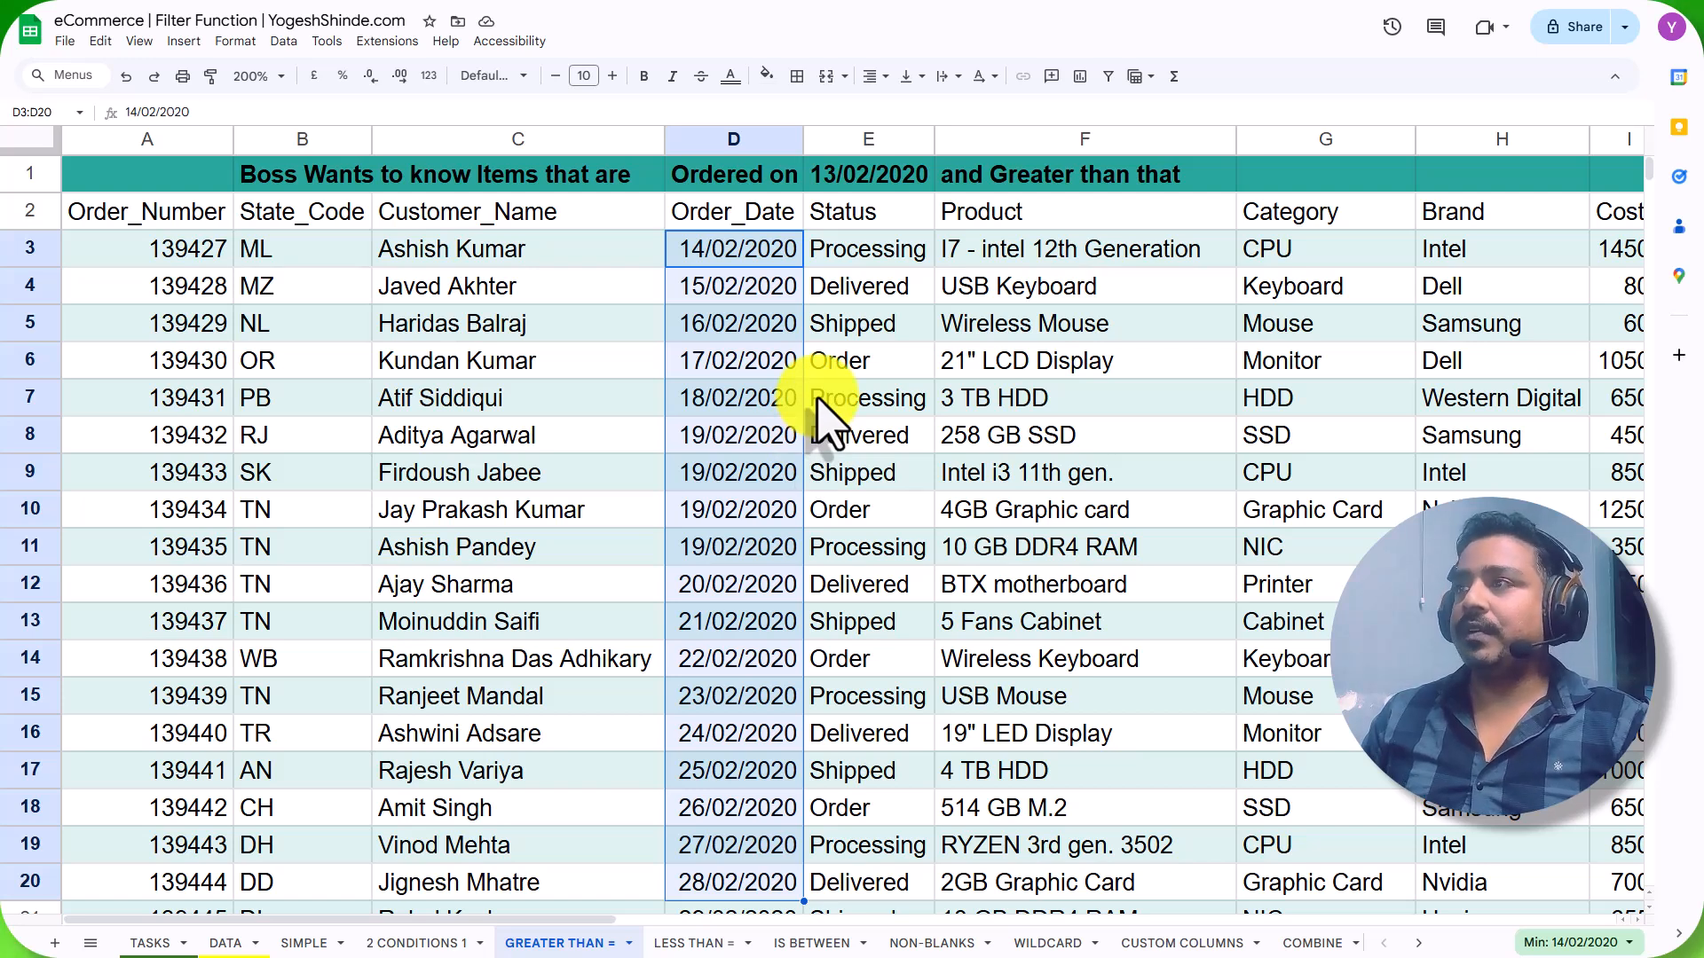
{"action": "left_click", "coordinate": [845, 181]}
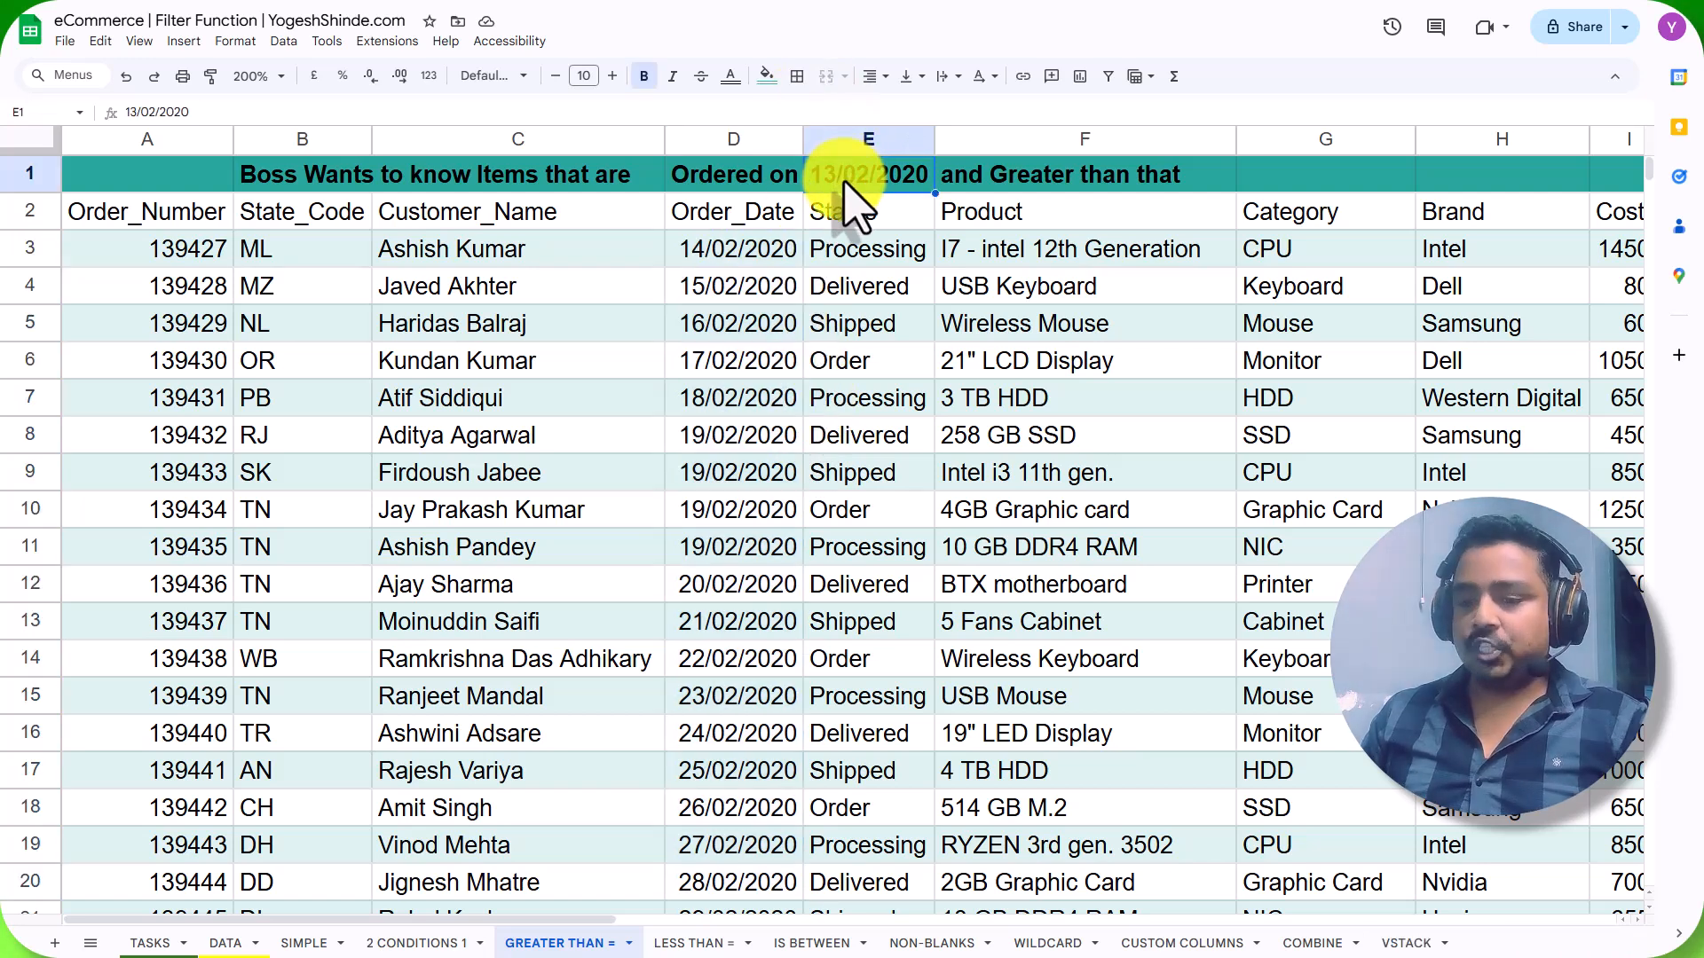
{"action": "key", "text": "ctrl+f"}
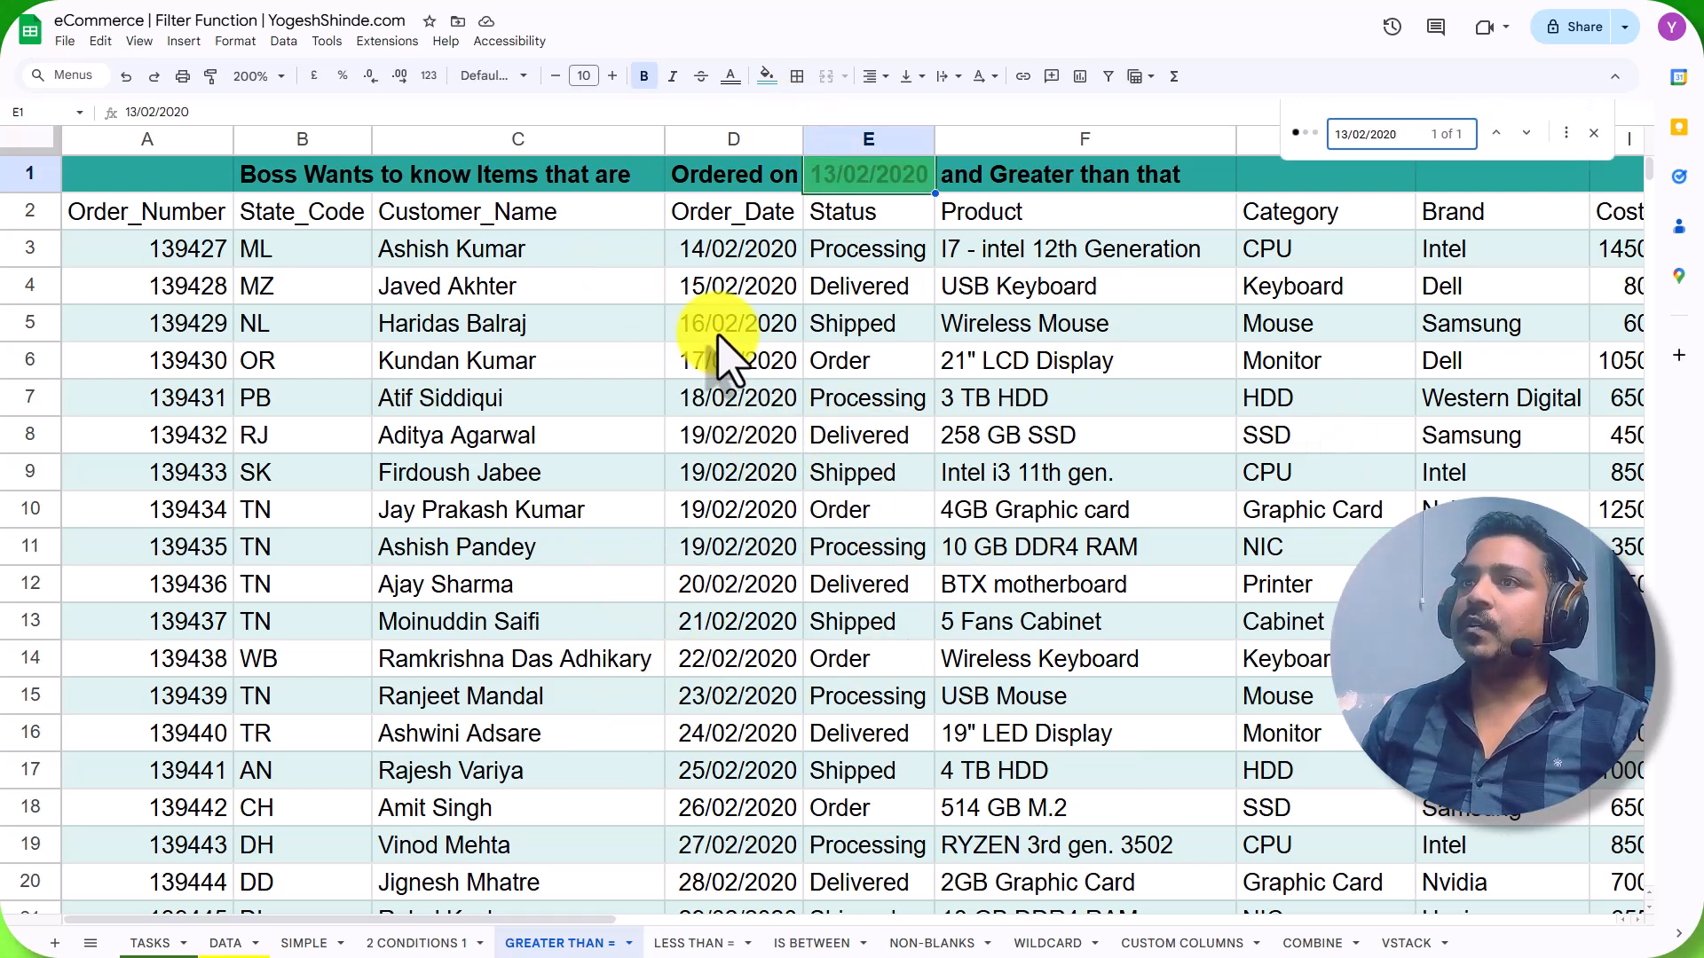
Change the comparison in the A2 FILTER formula to greater than or equal, giving =FILTER(DATA!A:P,DATA!D:D>=E1).
{"action": "left_click", "coordinate": [178, 213]}
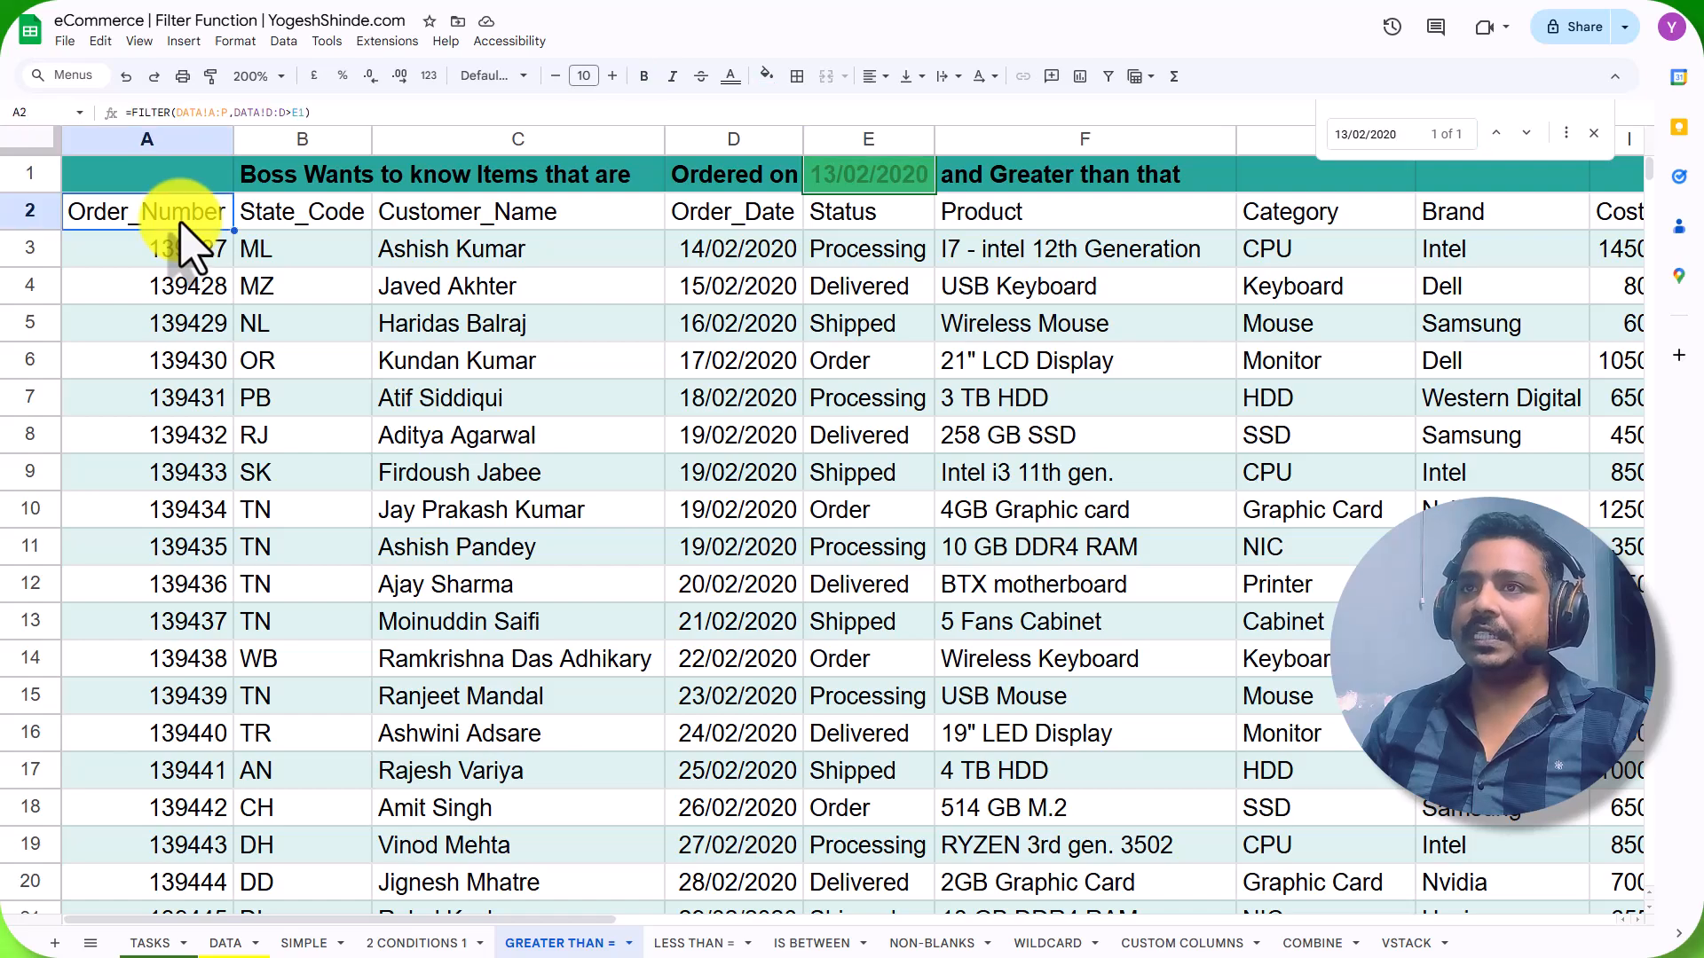
{"action": "type", "text": "=FILTER(DATA!A:P,DATA!D:D>E1)"}
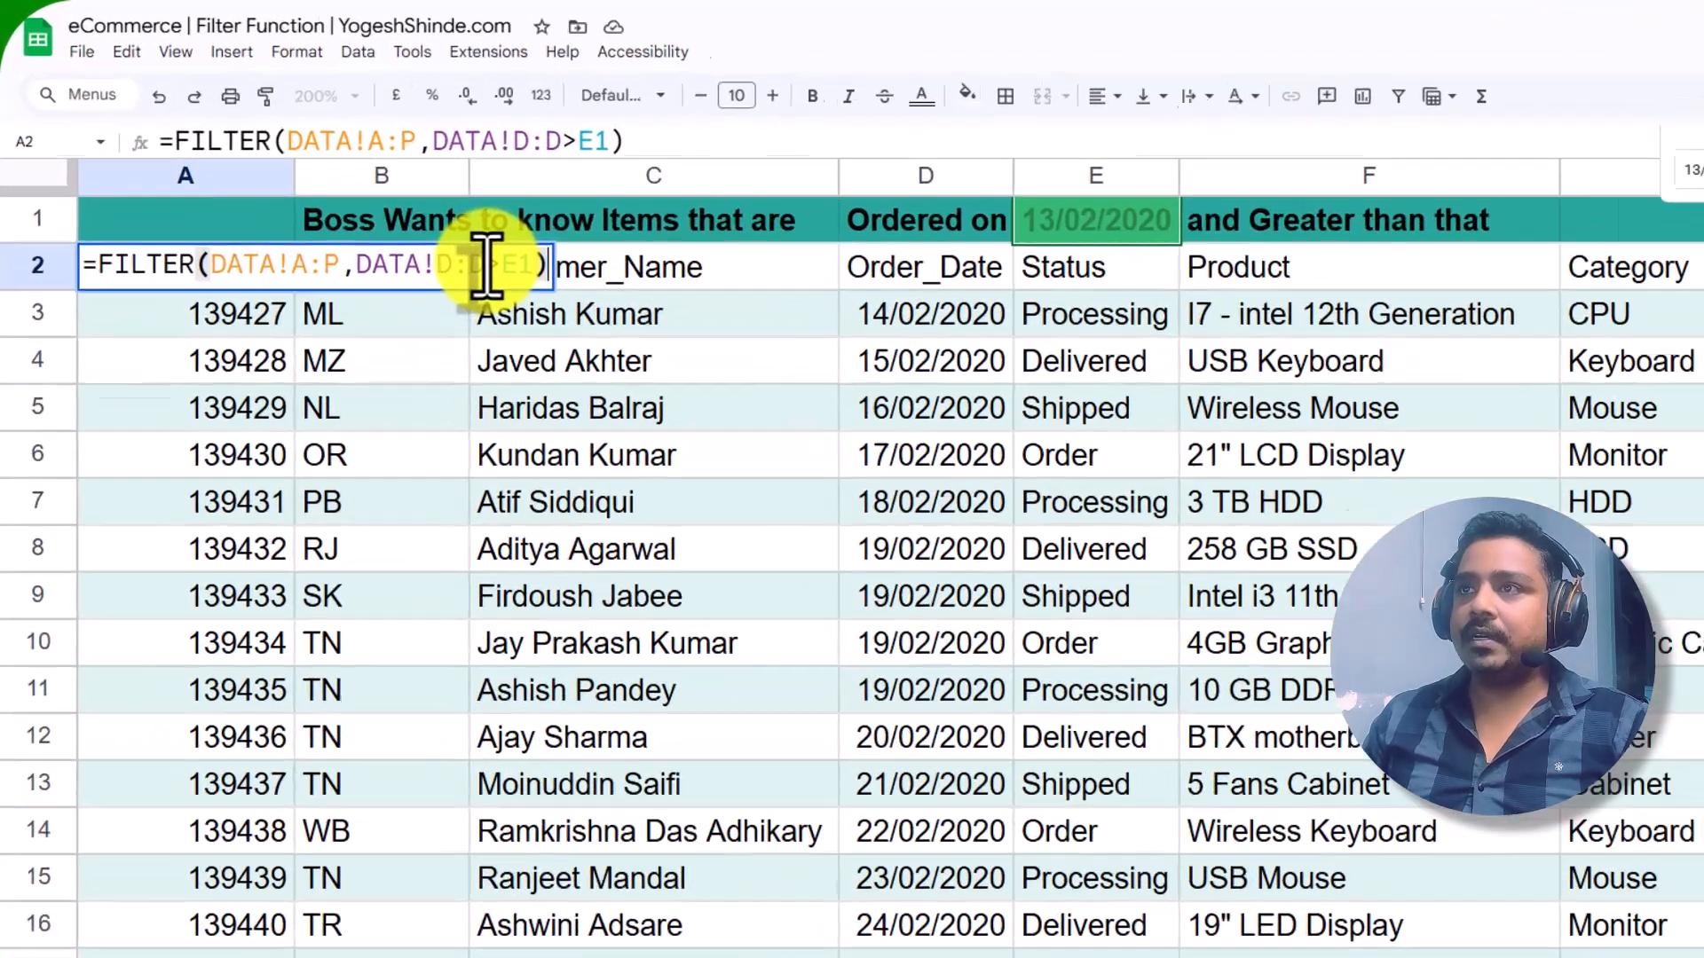
{"action": "left_click", "coordinate": [392, 211]}
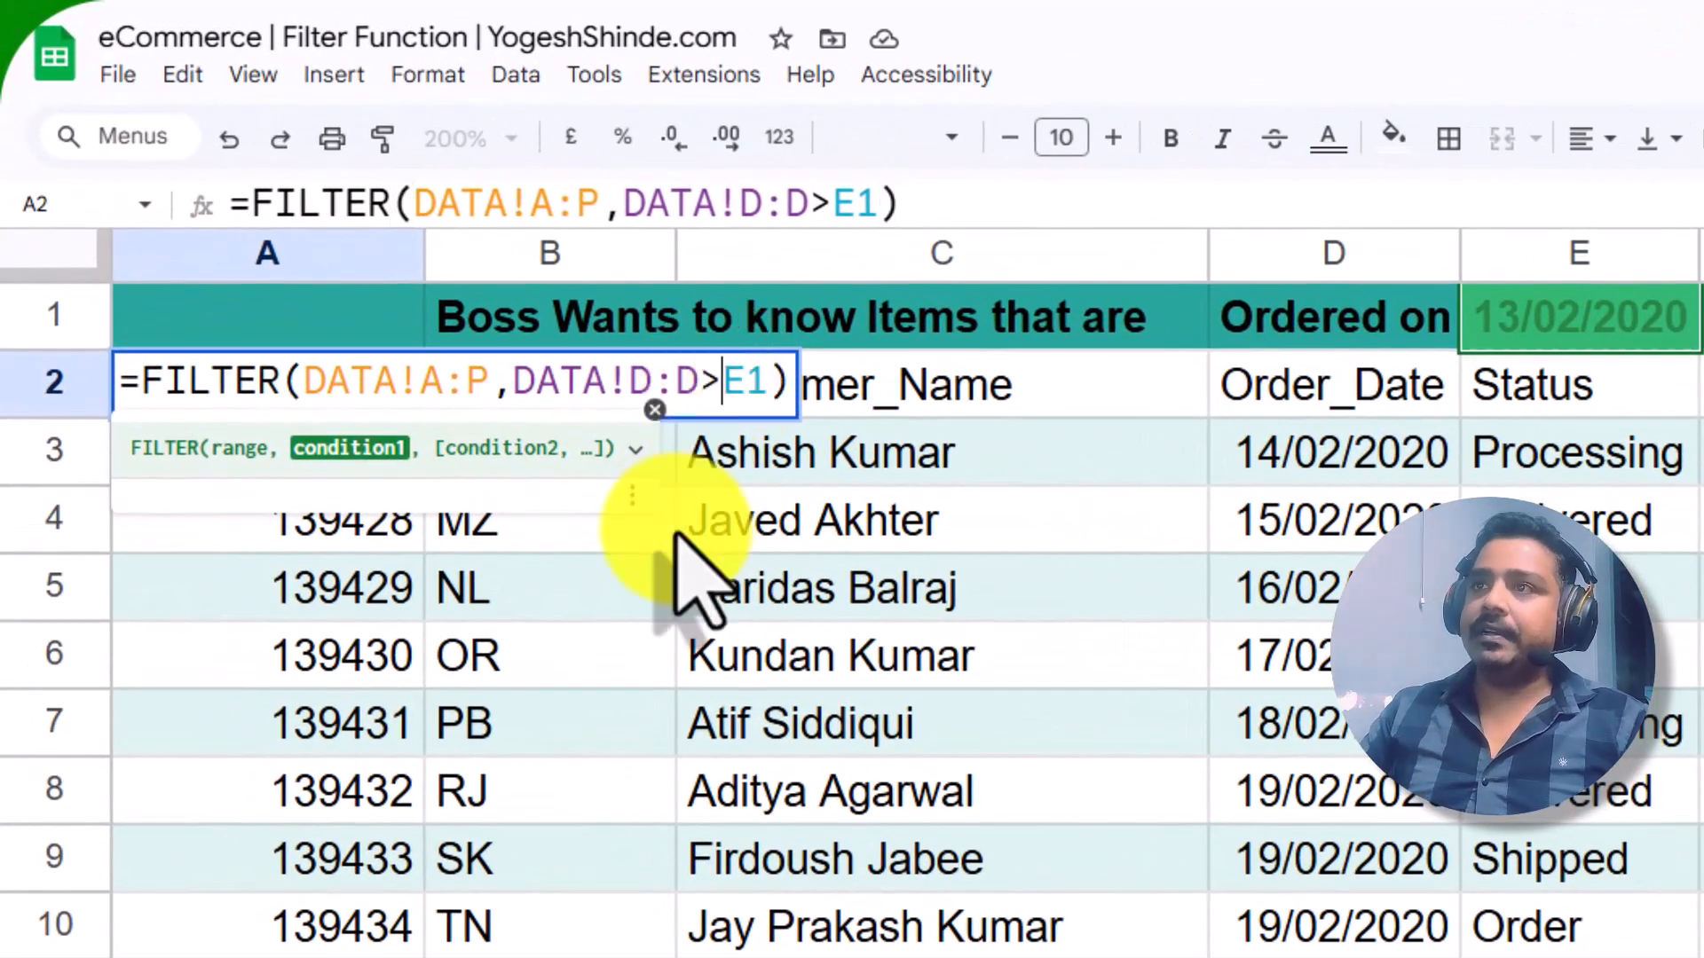
{"action": "type", "text": "="}
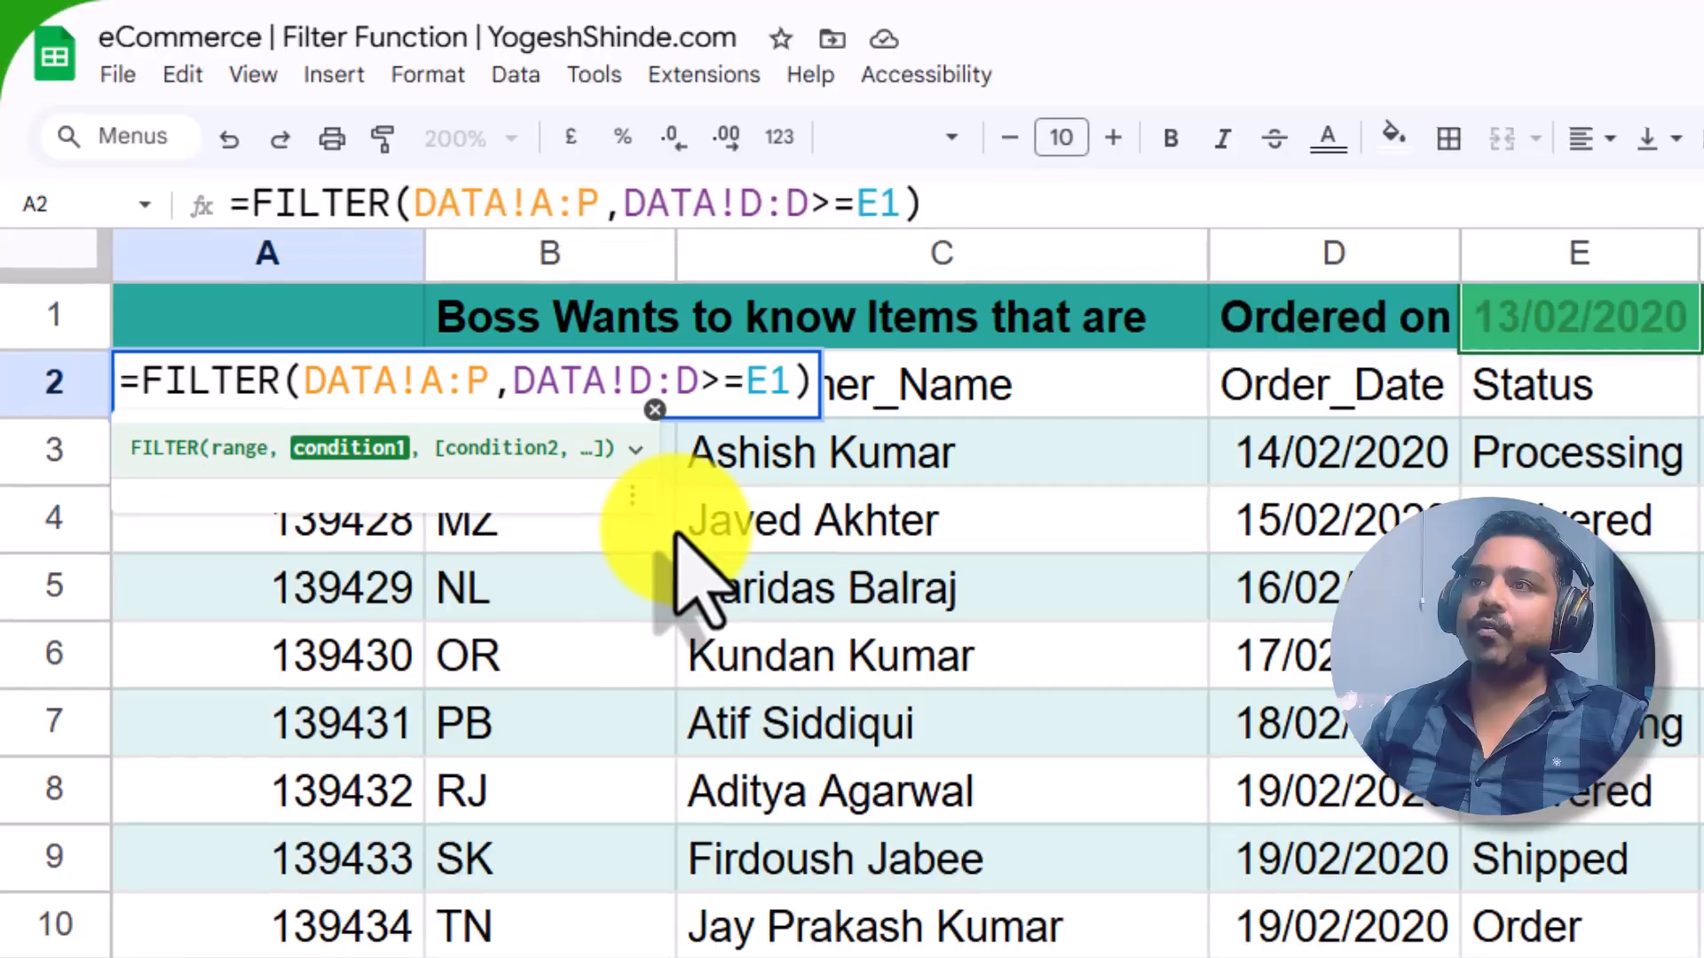
{"action": "key", "text": "Return"}
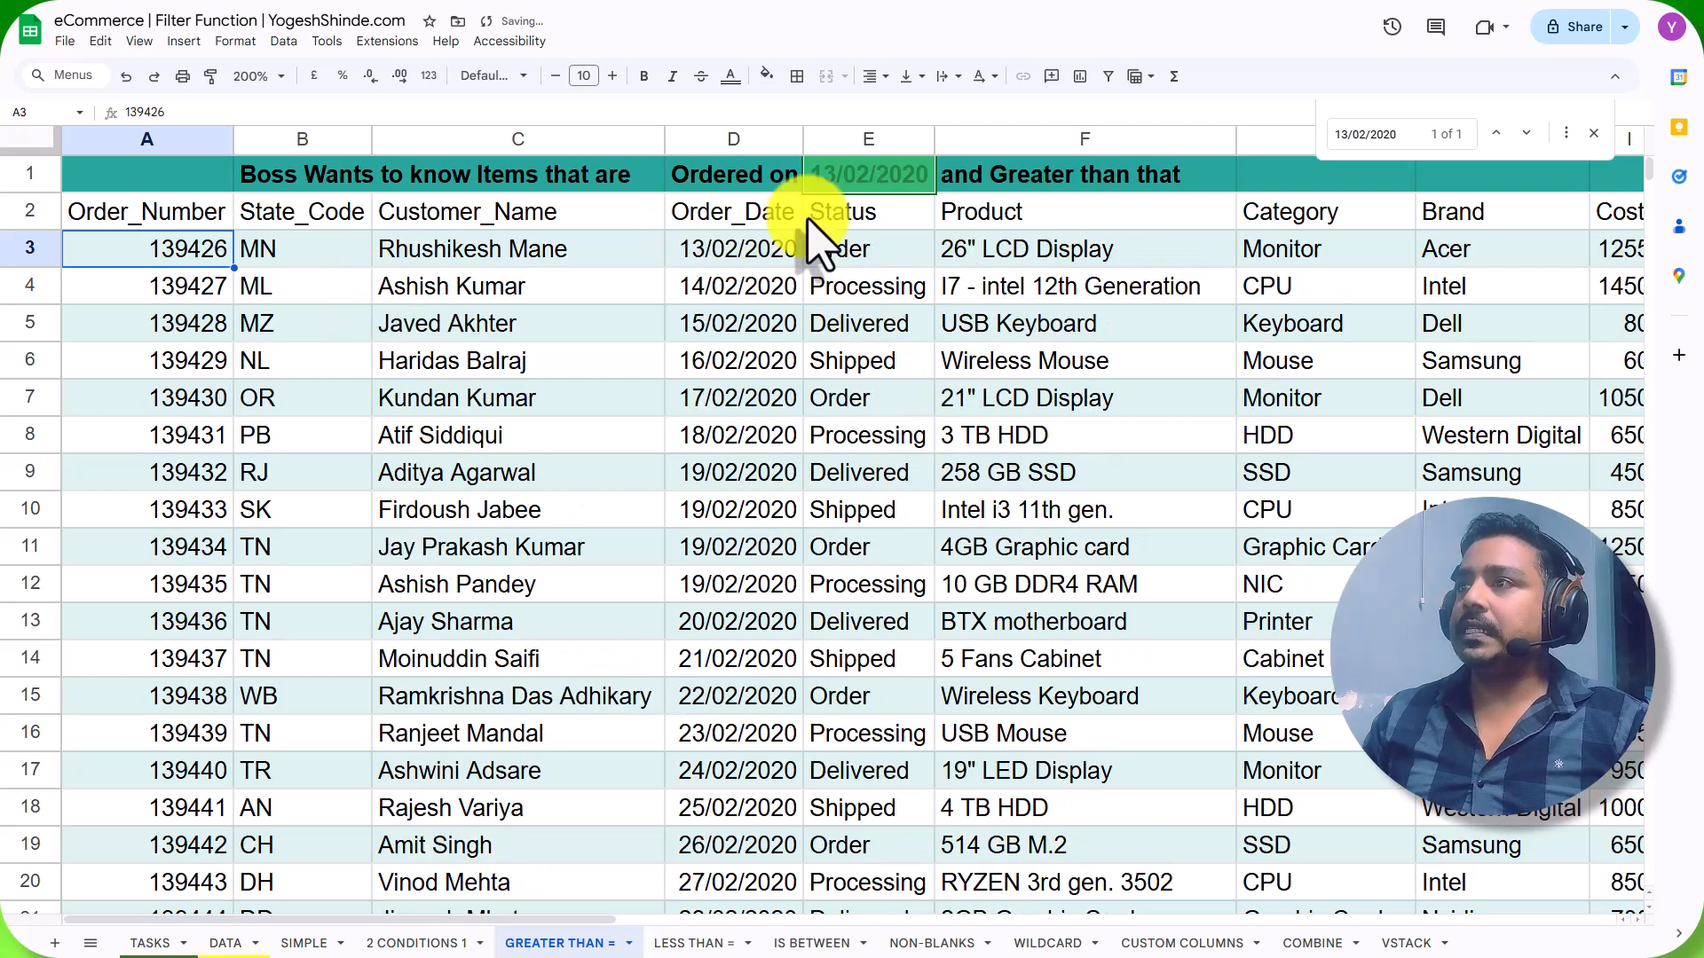
Search the sheet for the date in E1, 13/02/2020, and inspect the first filtered order date in D3.
{"action": "left_click", "coordinate": [838, 182]}
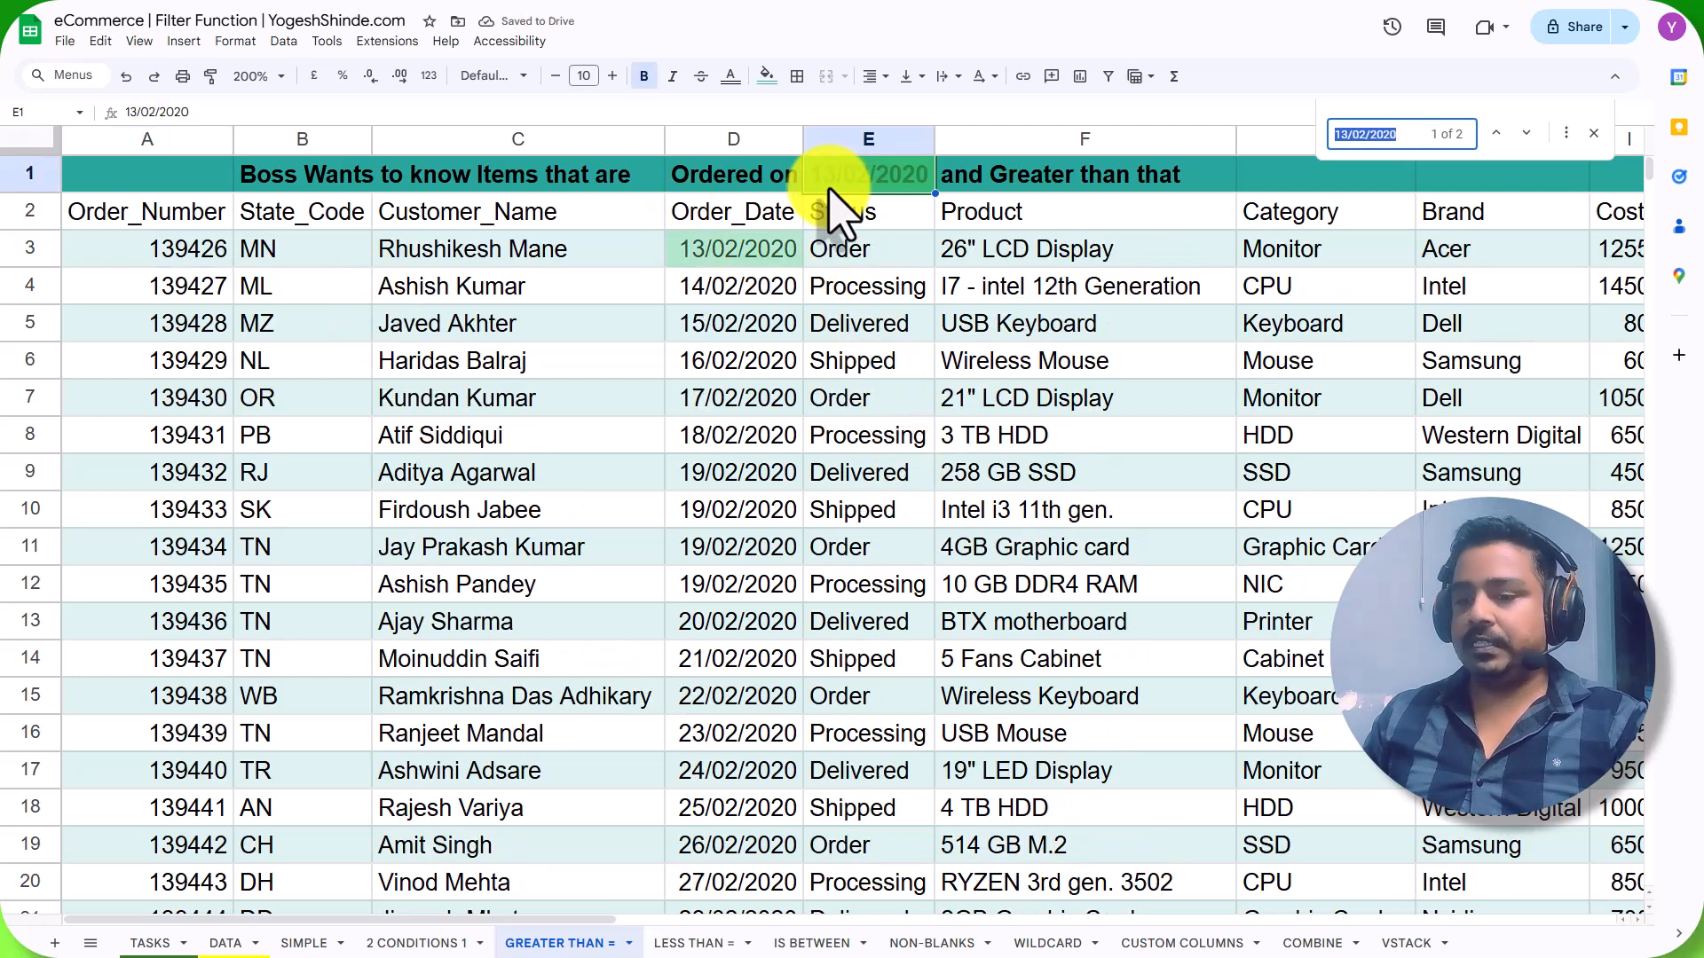
{"action": "type", "text": "13/02/2020"}
{"action": "left_click", "coordinate": [735, 253]}
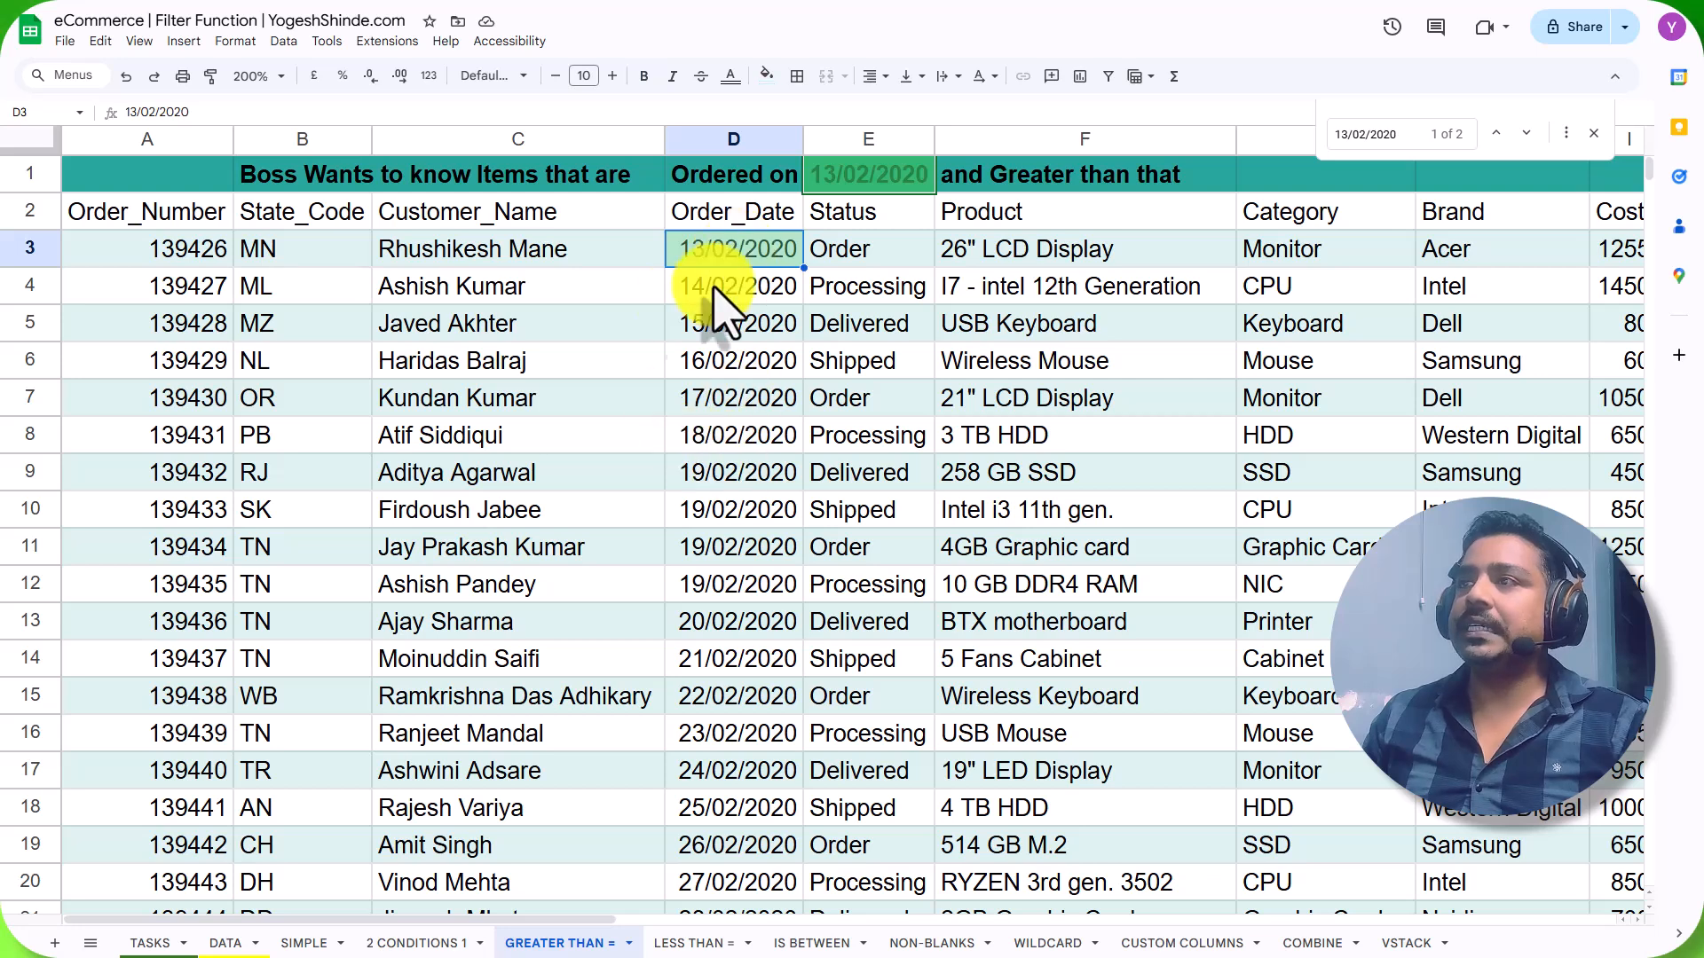
Review the A2 formula part by part: the >= operator, the DATA!A:P range and the DATA!D:D condition column.
{"action": "left_click", "coordinate": [193, 213]}
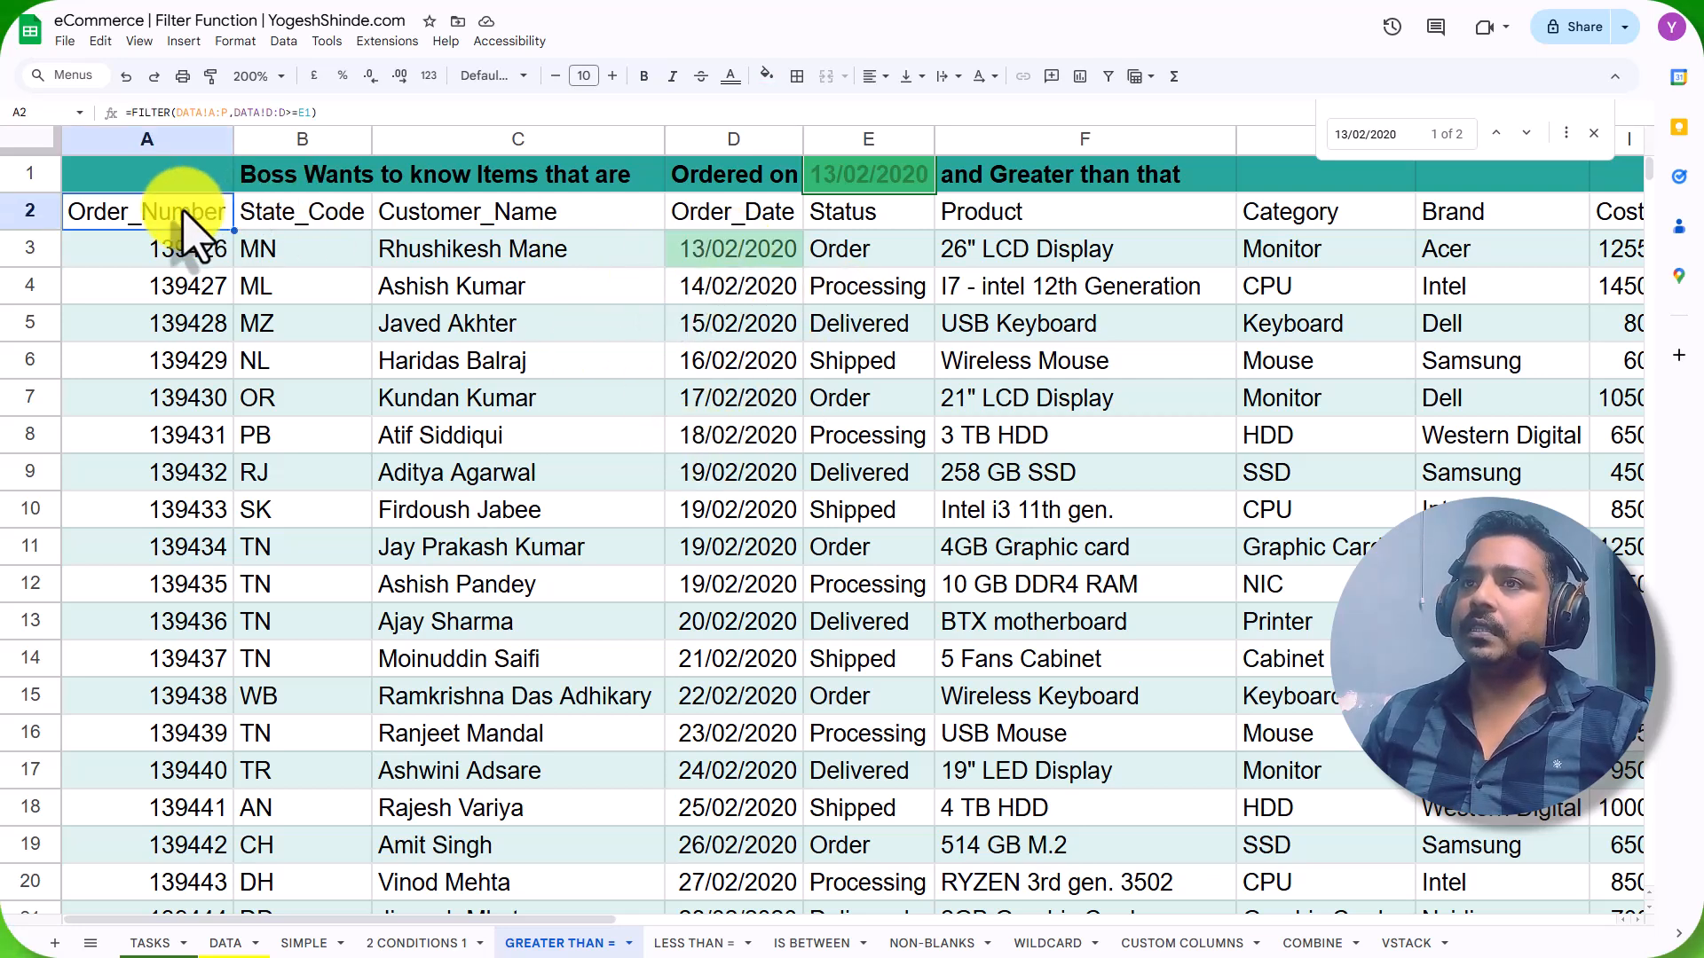
{"action": "type", "text": "=FILTER(DATA!A:P,DATA!D:D>=E1)"}
{"action": "left_click", "coordinate": [398, 213]}
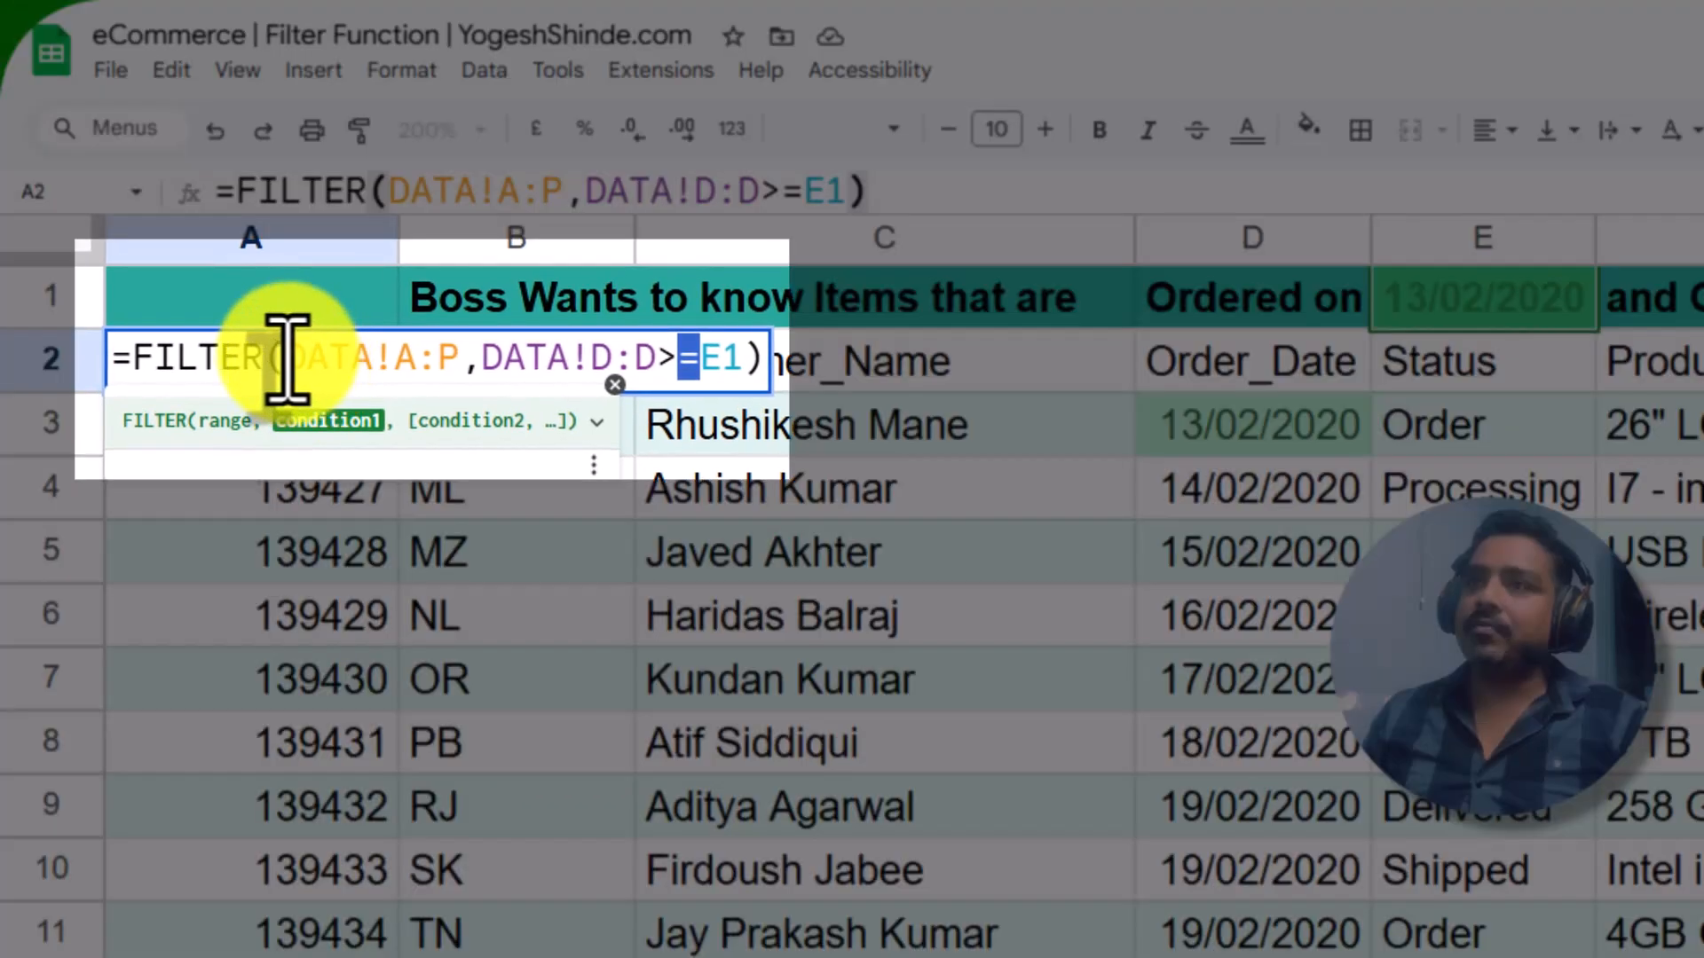
{"action": "left_click_drag", "start_coordinate": [287, 358], "coordinate": [468, 361]}
{"action": "left_click", "coordinate": [504, 355]}
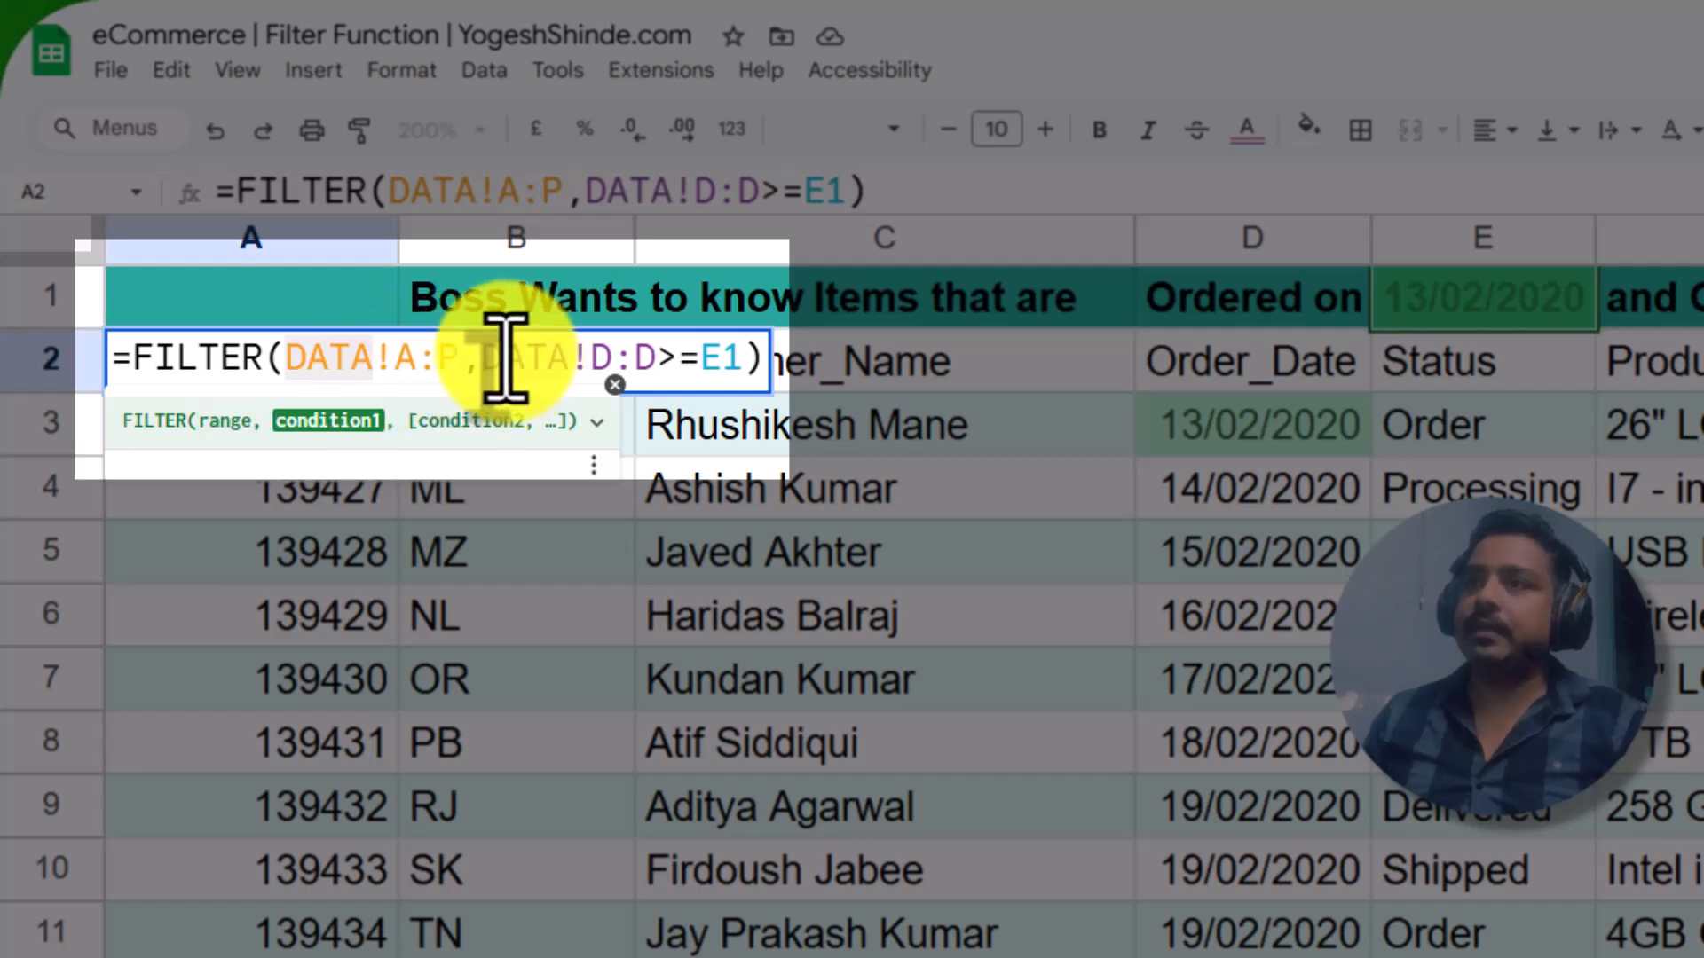
{"action": "left_click_drag", "start_coordinate": [480, 355], "coordinate": [655, 355]}
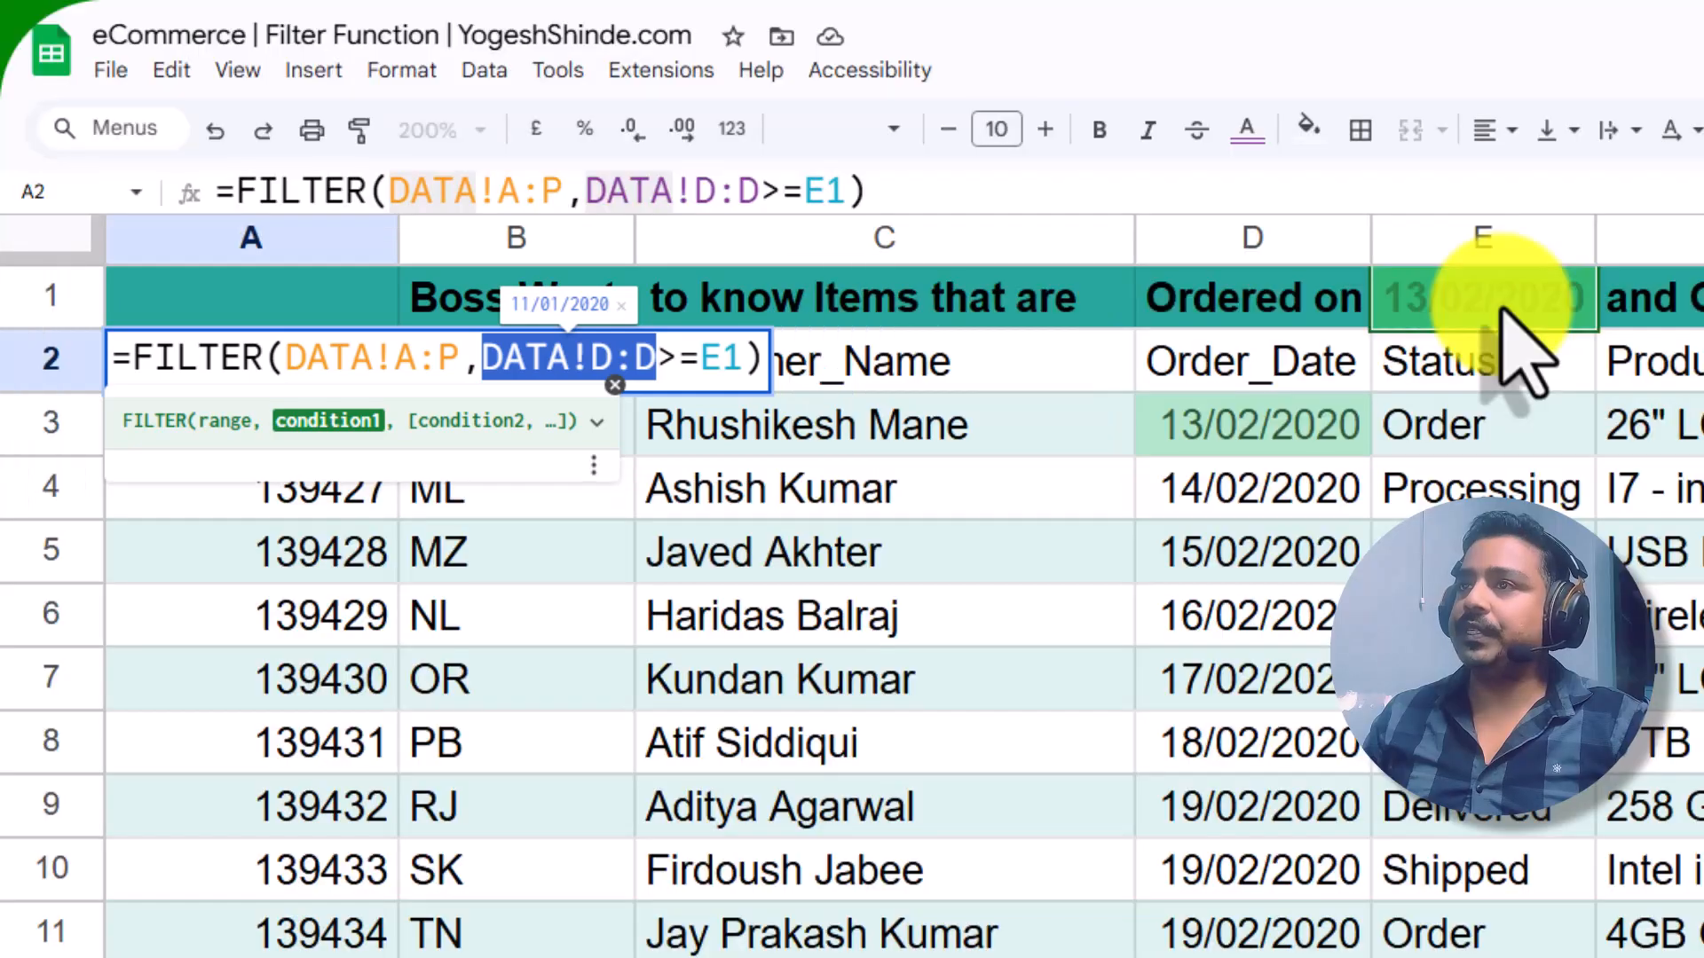
{"action": "key", "text": "Return"}
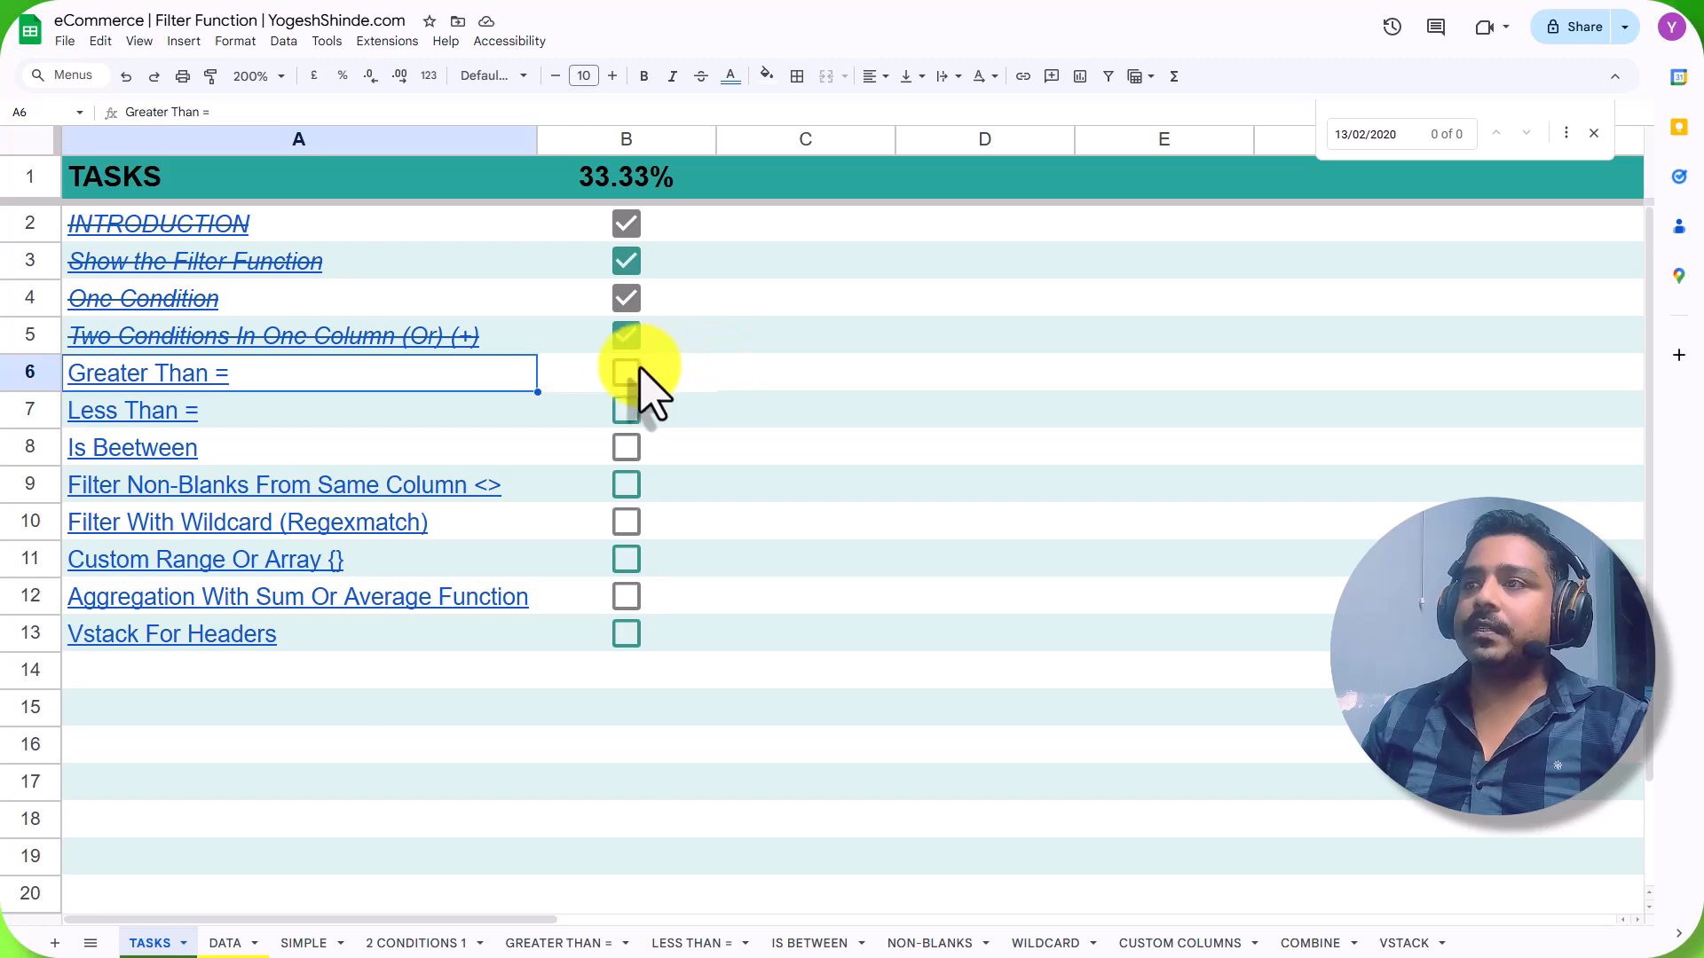
Tick off Greater Than = on the TASKS sheet and move on to the Less Than = task.
{"action": "left_click", "coordinate": [628, 370]}
{"action": "left_click", "coordinate": [302, 412]}
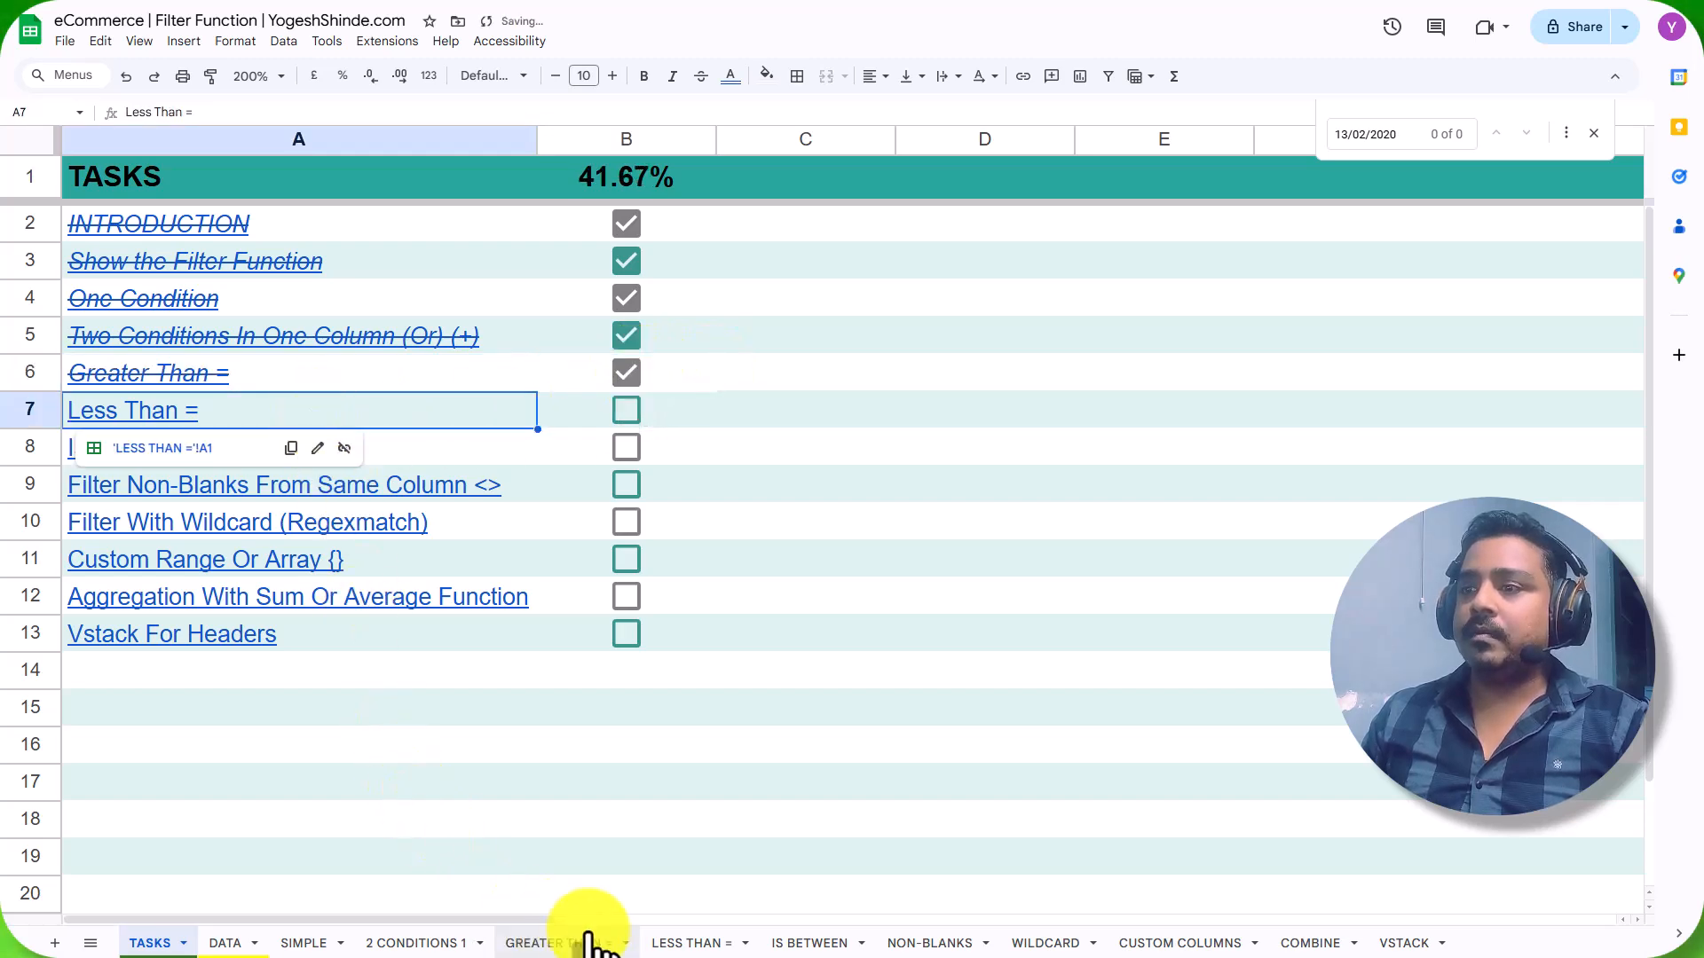
{"action": "left_click", "coordinate": [684, 943]}
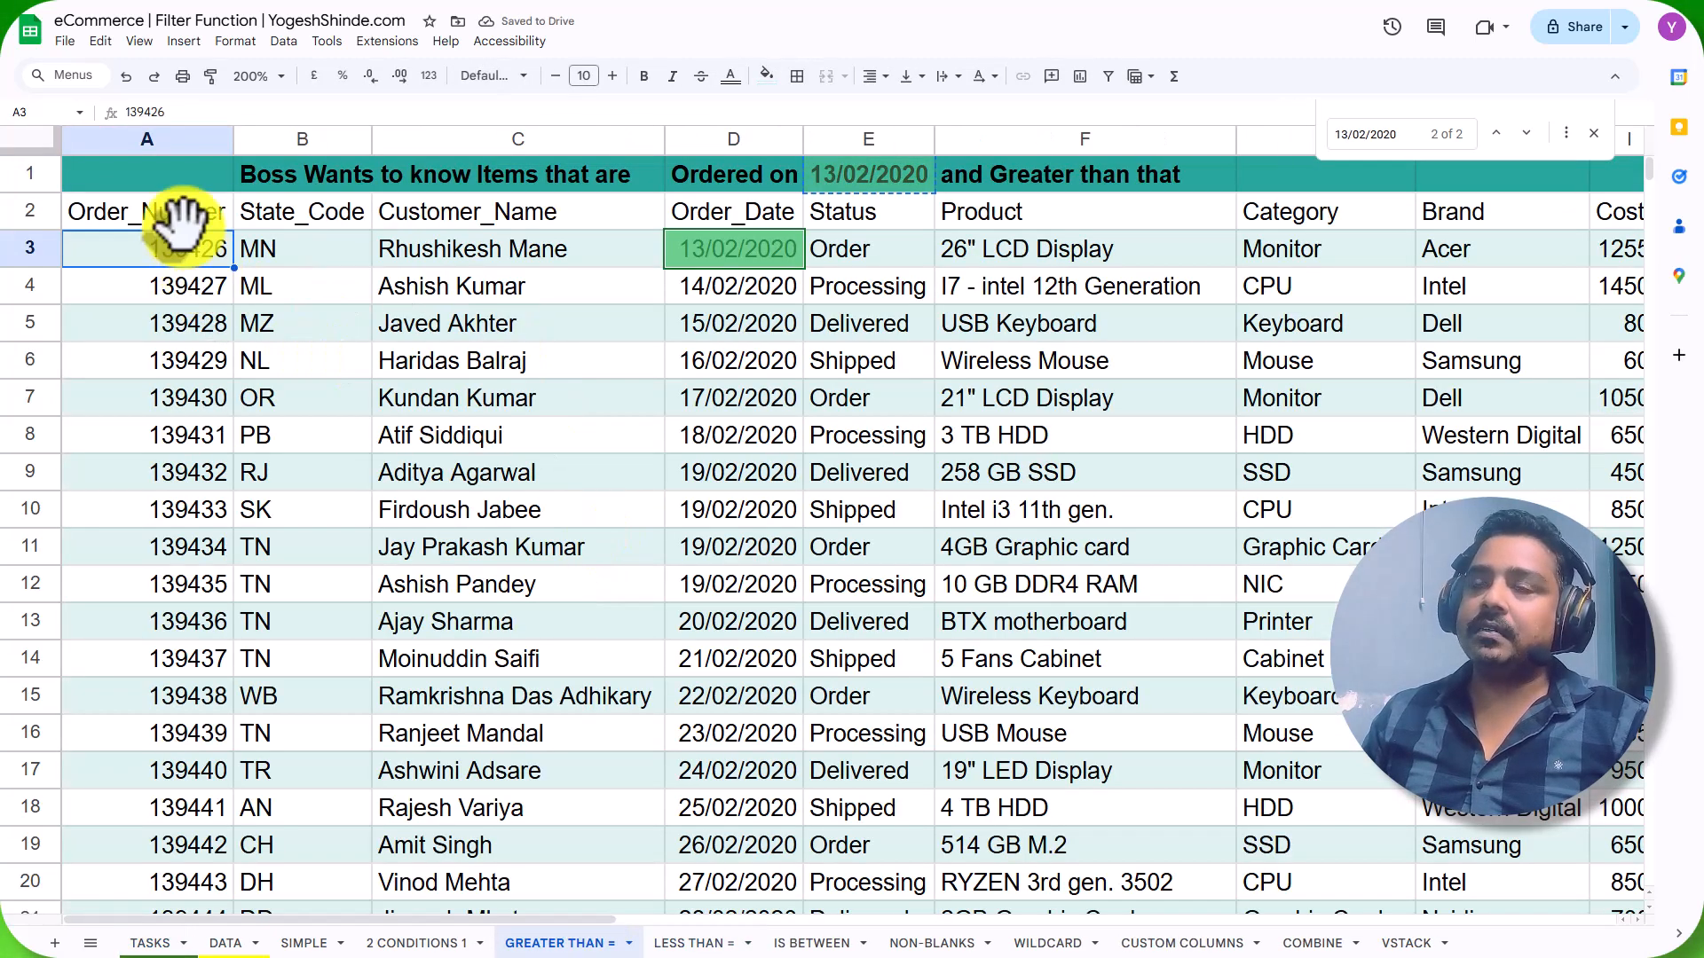
Copy the FILTER formula text, without its leading equals sign, from cell A2 of the GREATER THAN = sheet.
{"action": "left_click", "coordinate": [183, 216]}
{"action": "double_click", "coordinate": [76, 209]}
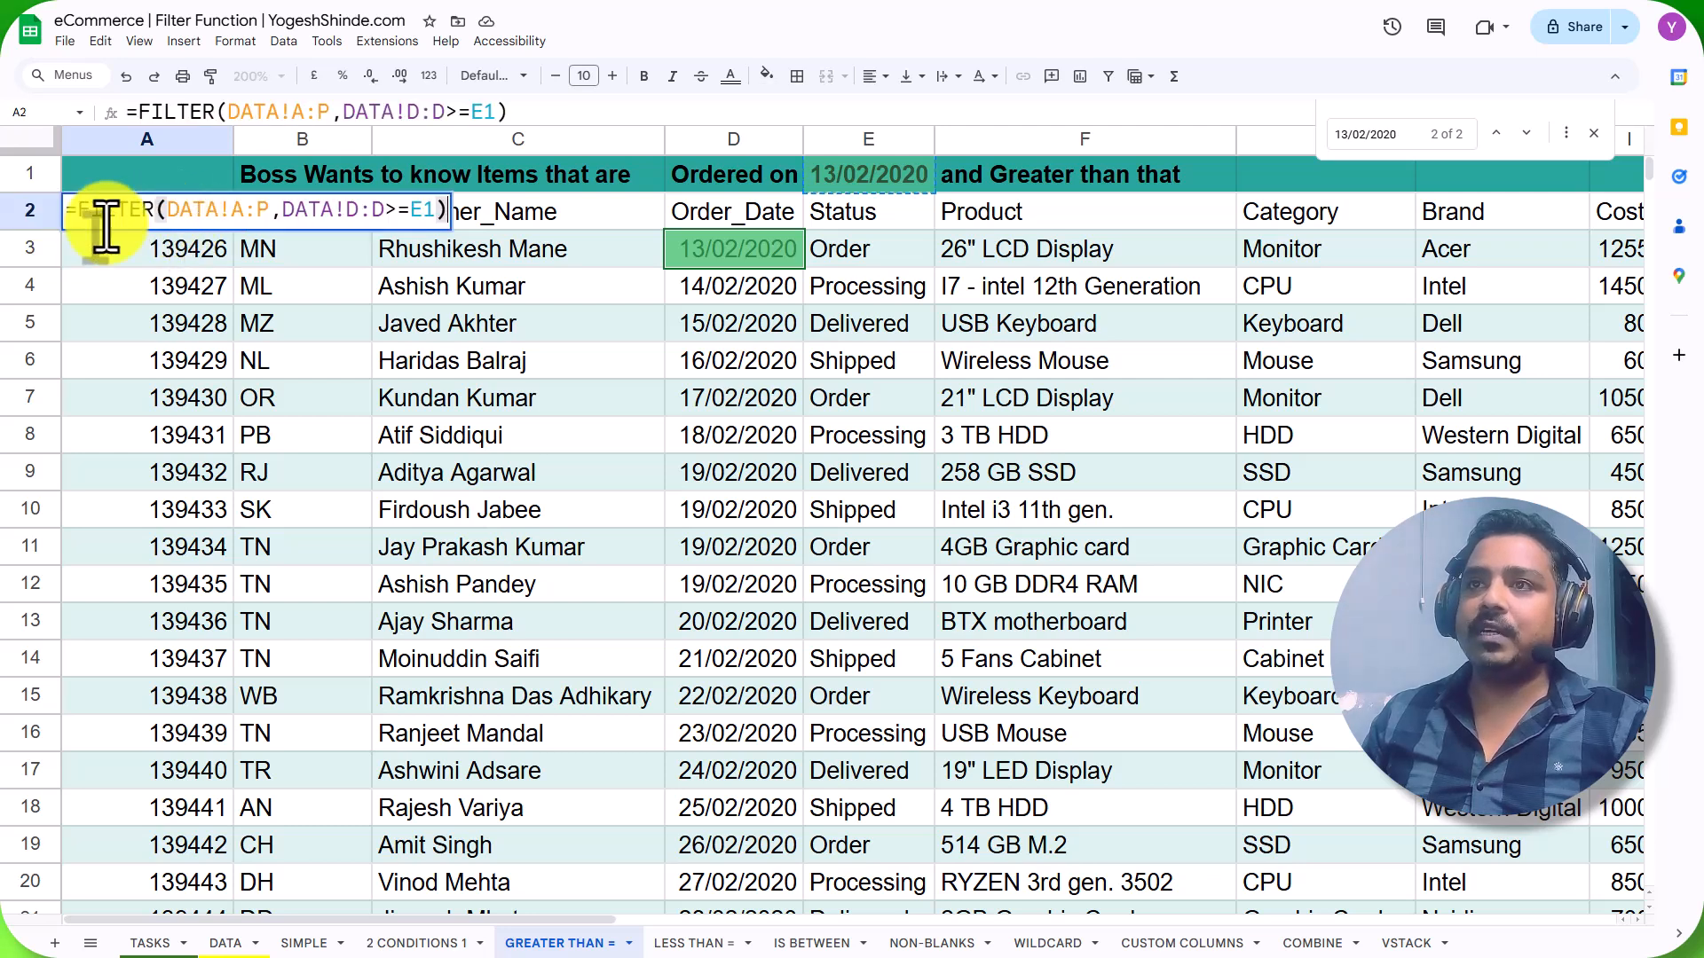
{"action": "left_click_drag", "start_coordinate": [76, 209], "coordinate": [495, 220]}
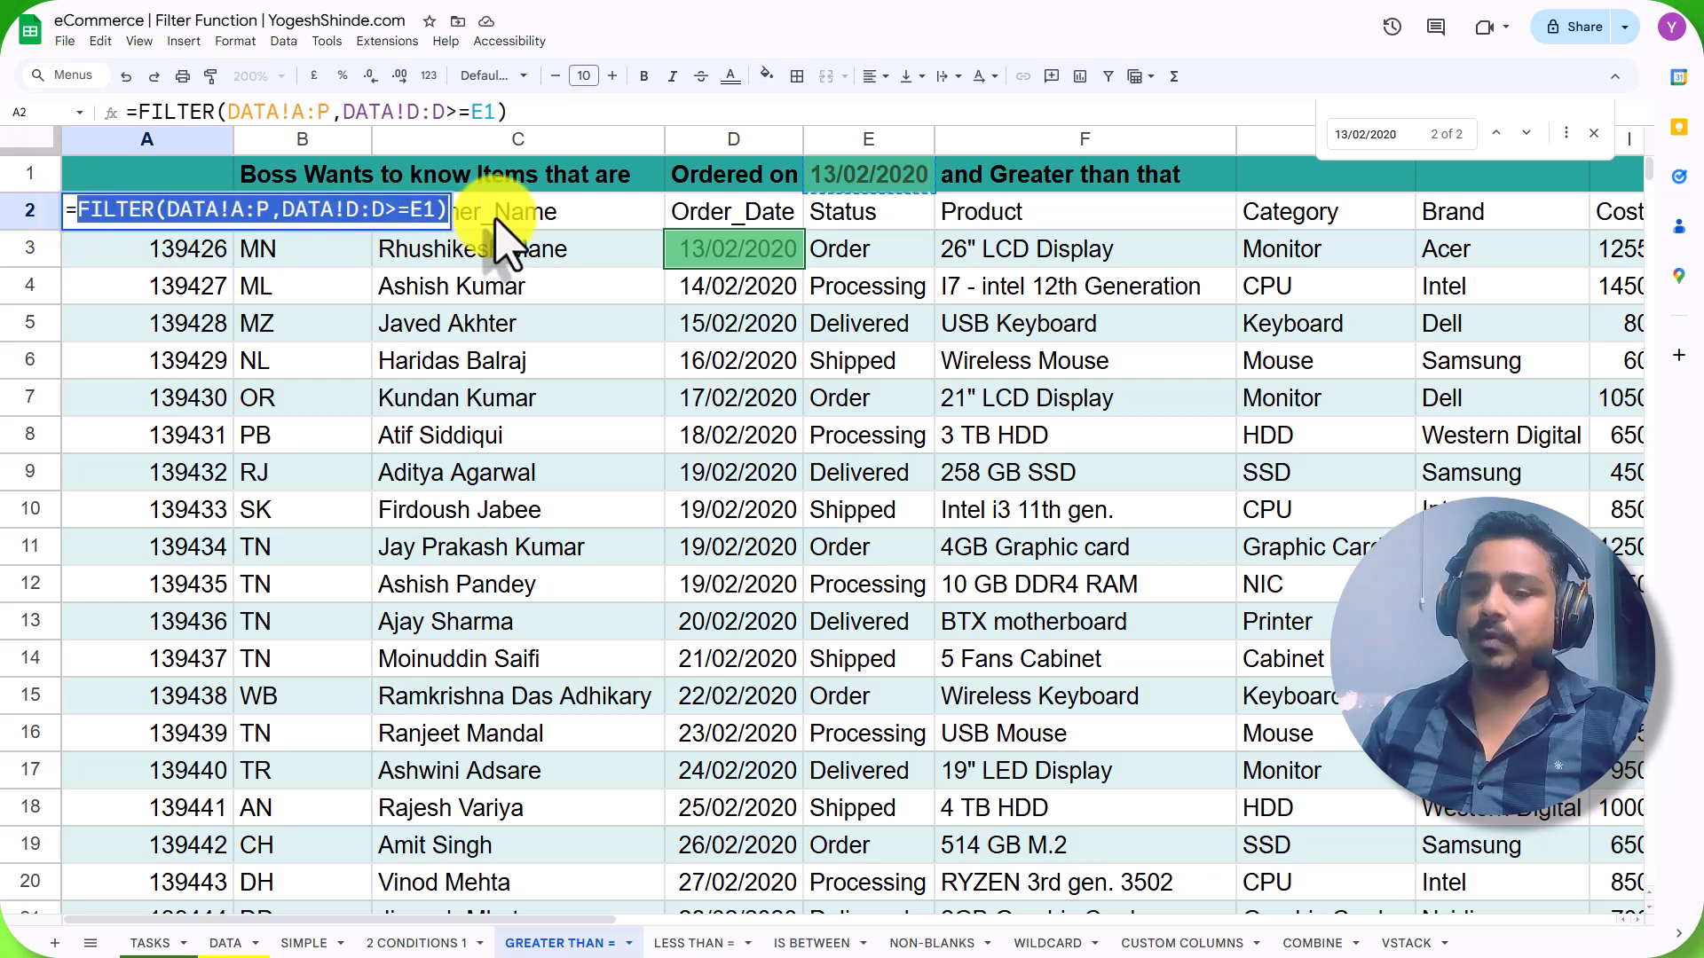
{"action": "key", "text": "ctrl+c"}
{"action": "key", "text": "Escape"}
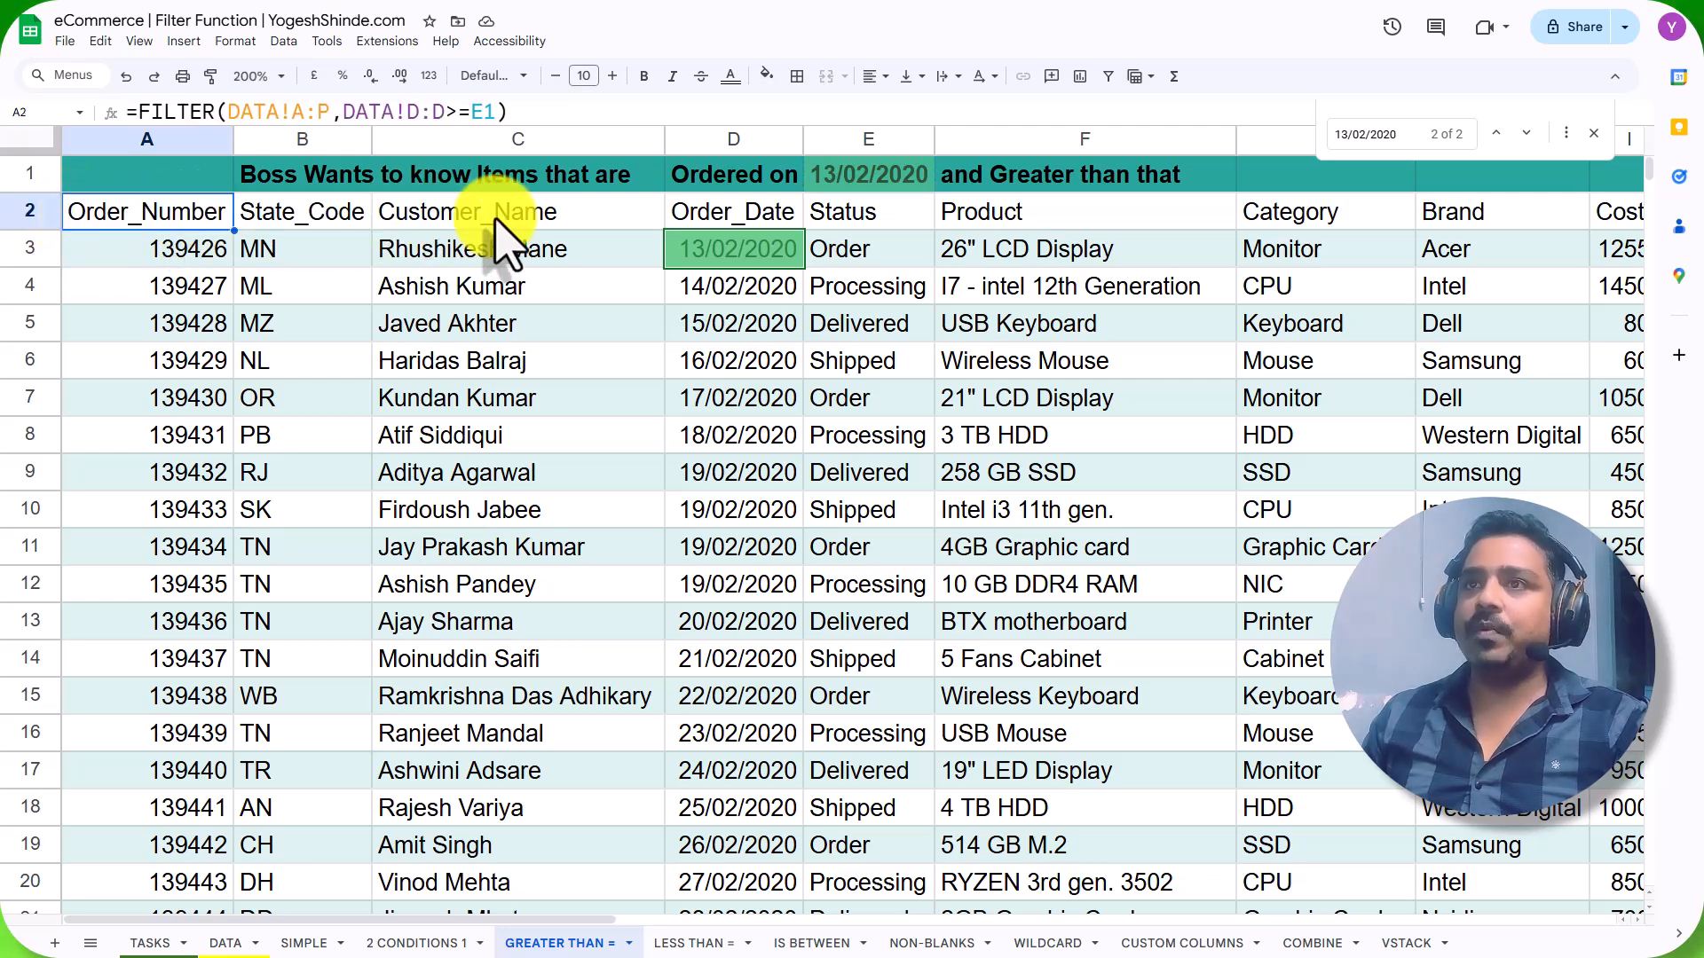
Paste the copied formula into A2 of the LESS THAN = sheet and shorten its condition to DATA!D:D>E1.
{"action": "left_click", "coordinate": [685, 943]}
{"action": "left_click", "coordinate": [173, 215]}
{"action": "type", "text": "="}
{"action": "key", "text": "ctrl+v"}
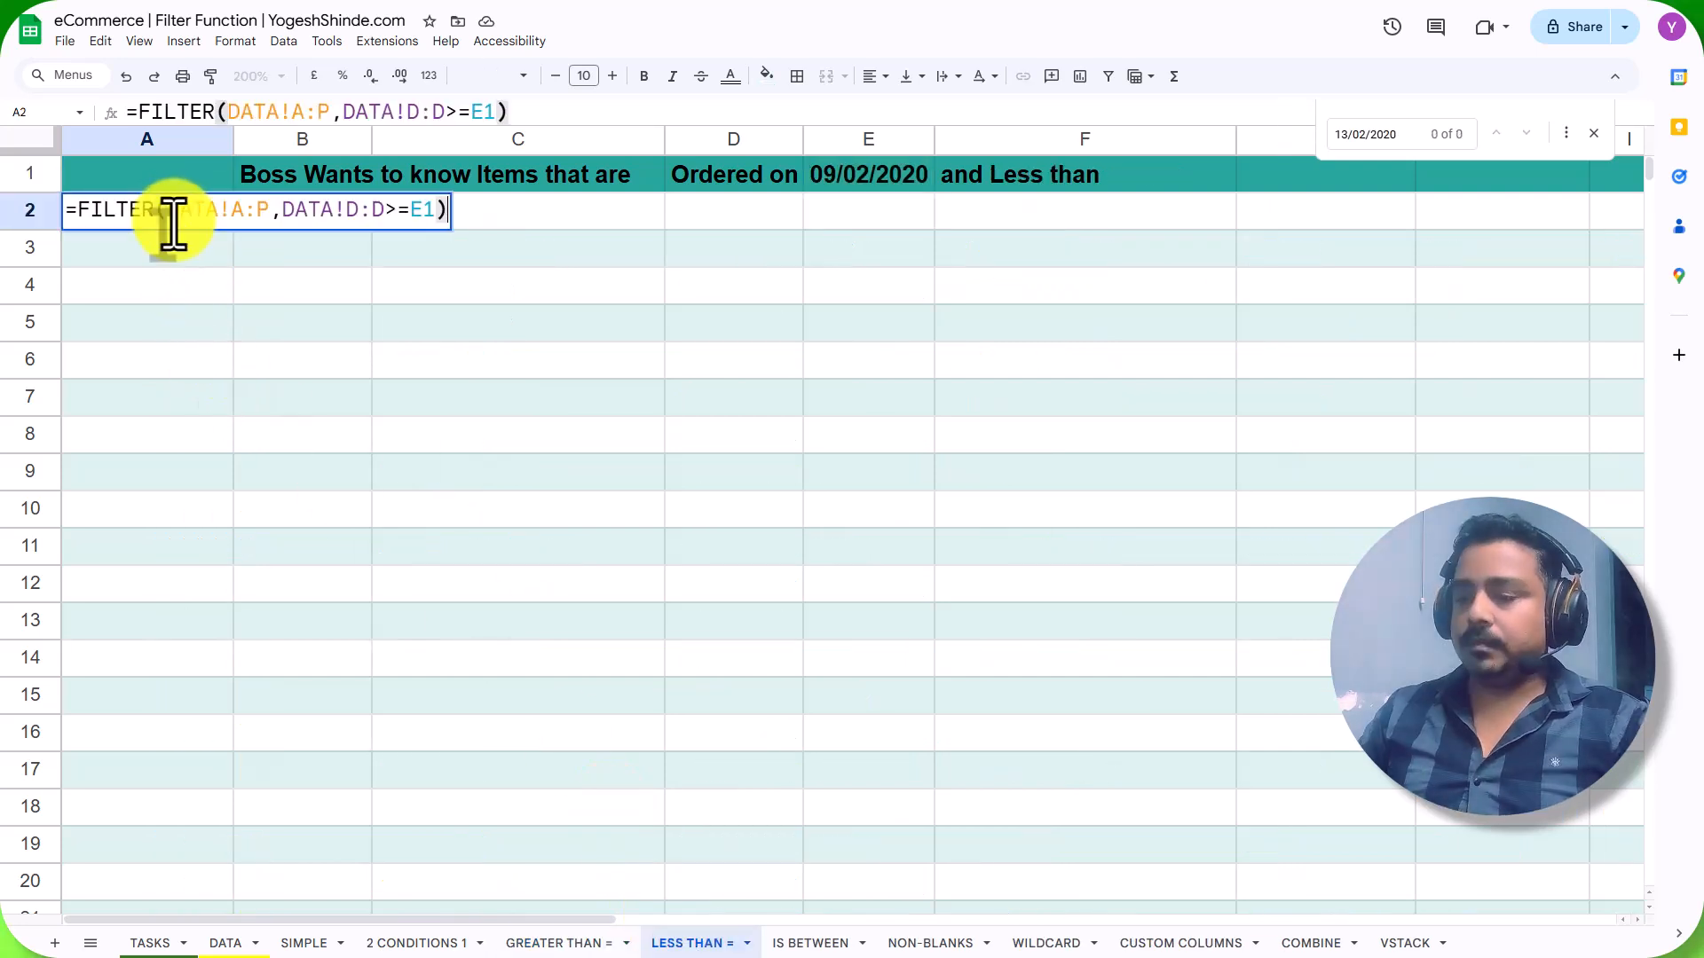
{"action": "left_click", "coordinate": [408, 210]}
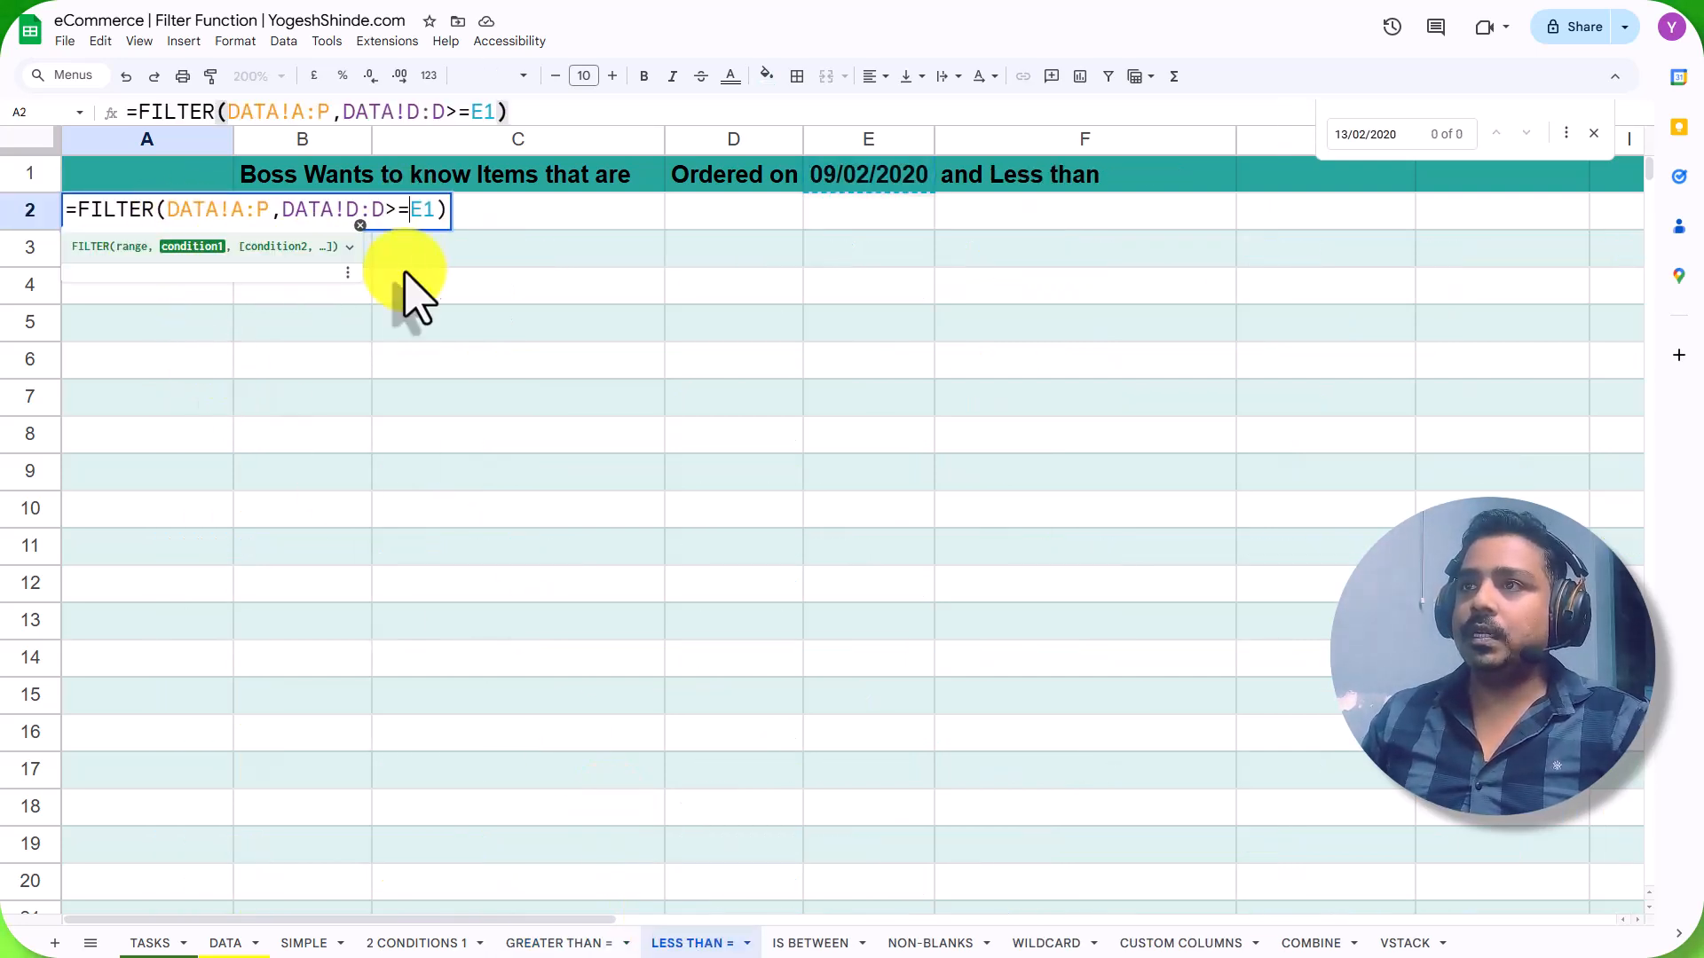
{"action": "key", "text": "Return"}
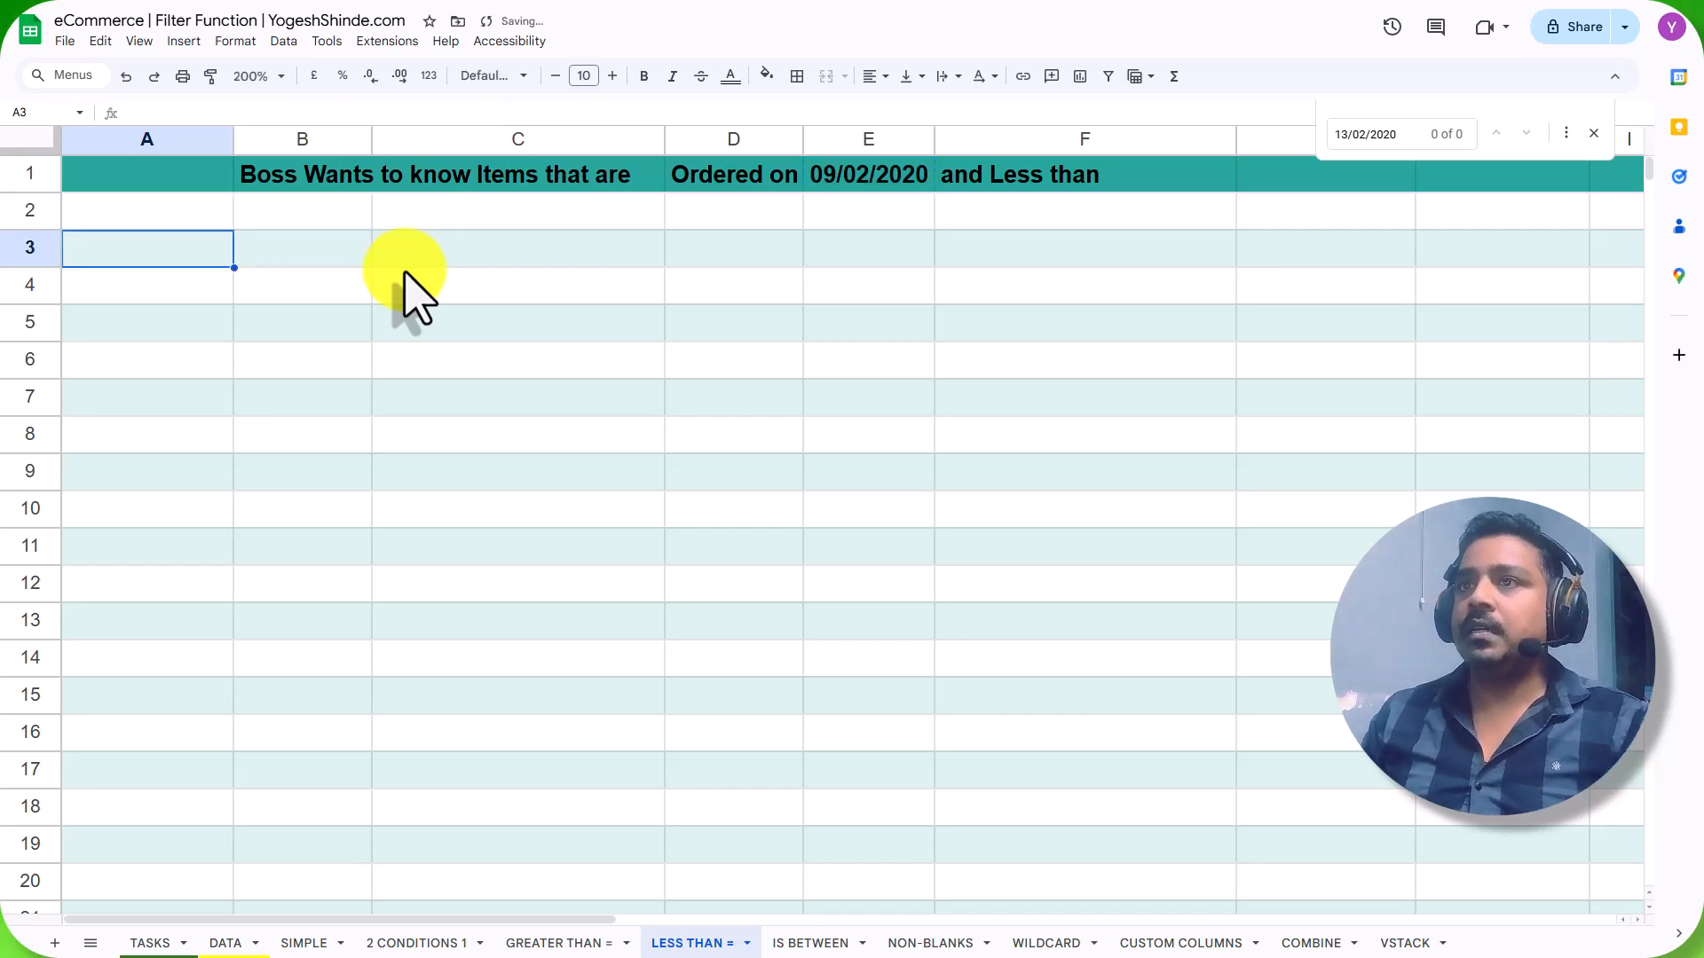
Change the comparison in the A2 formula to less than, giving =FILTER(DATA!A:P,DATA!D:D<E1).
{"action": "double_click", "coordinate": [160, 213]}
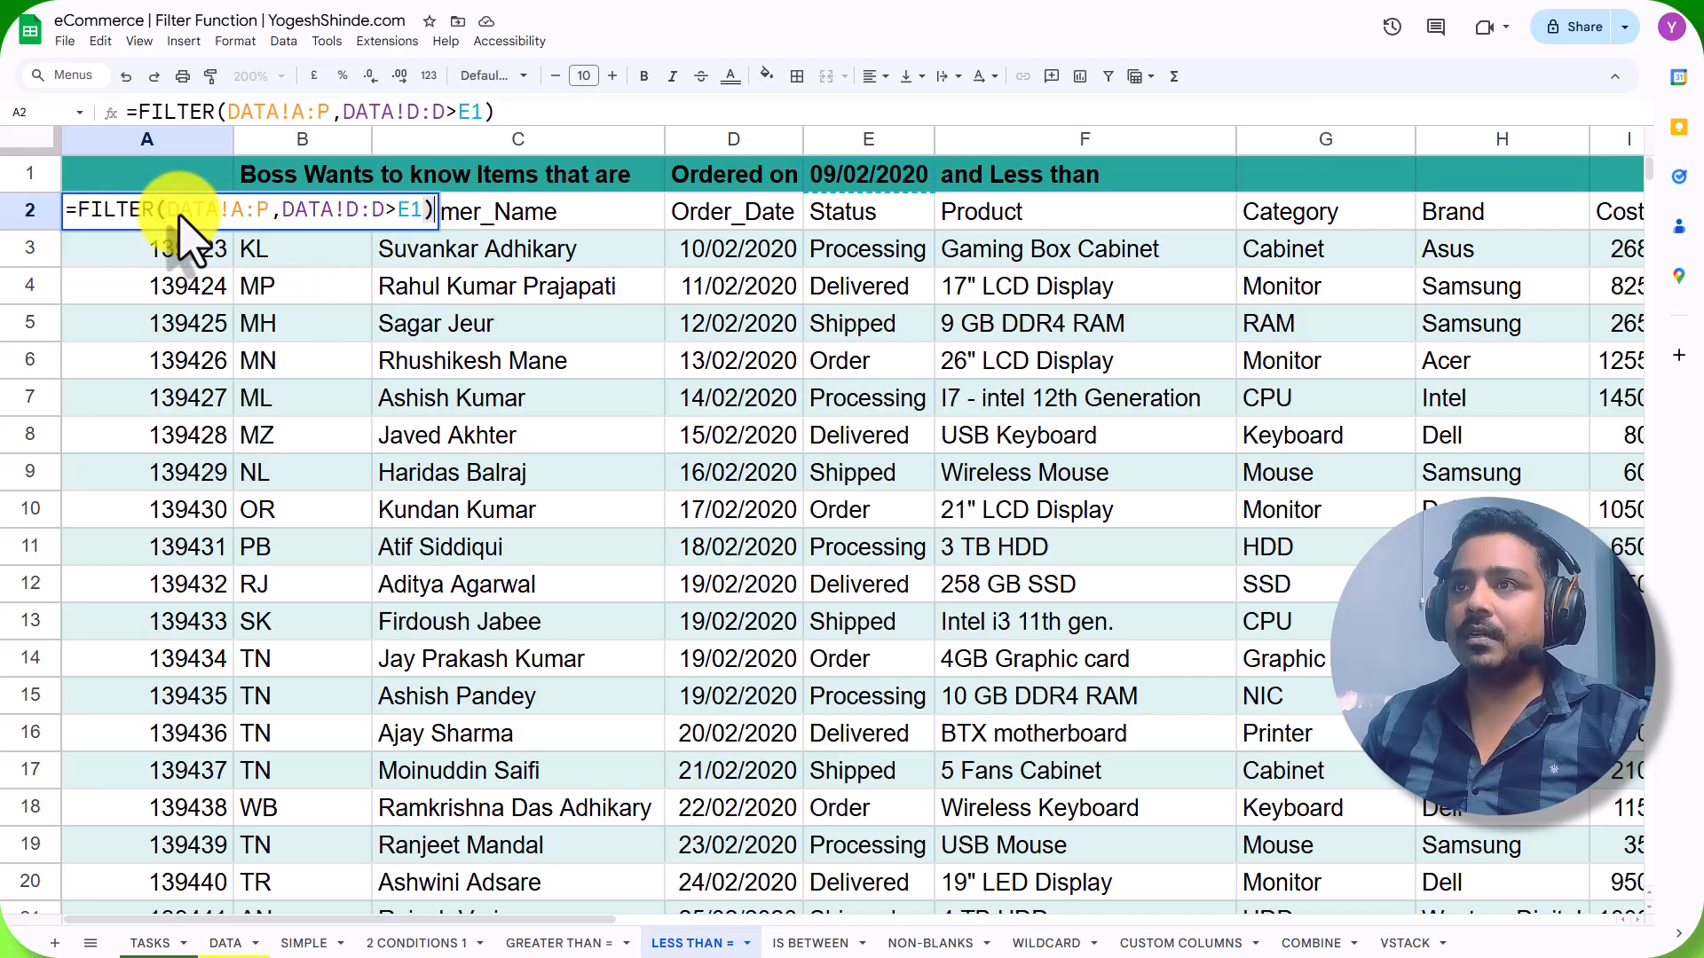
{"action": "double_click", "coordinate": [387, 212]}
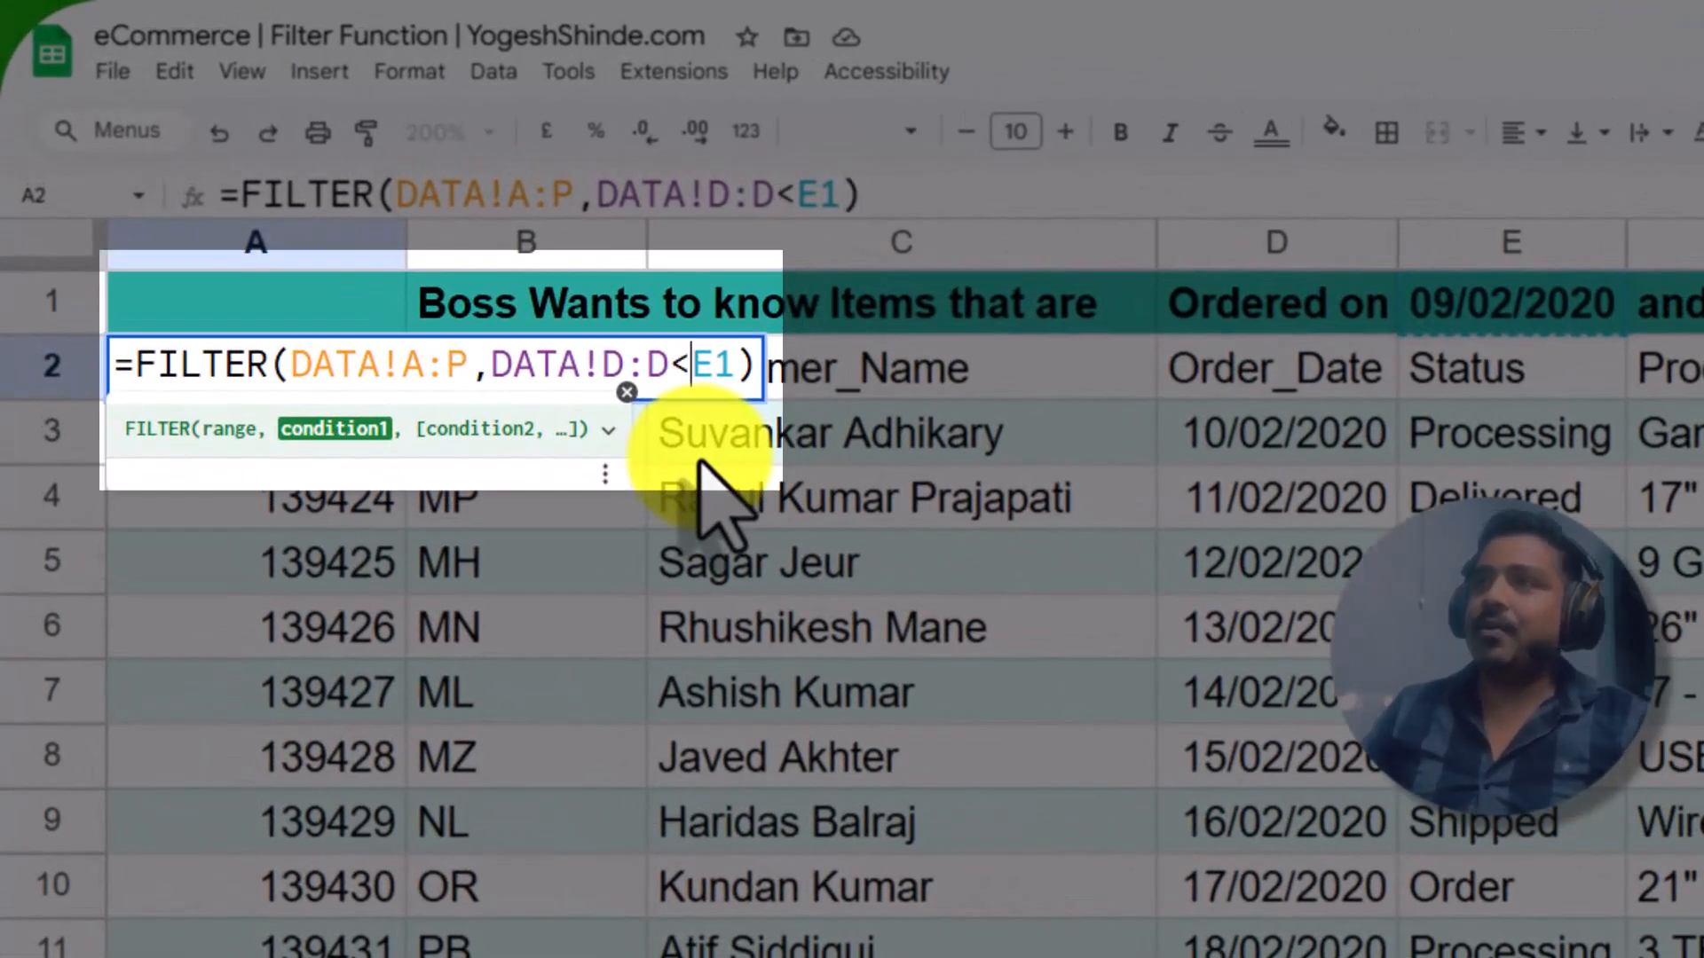
{"action": "key", "text": "Return"}
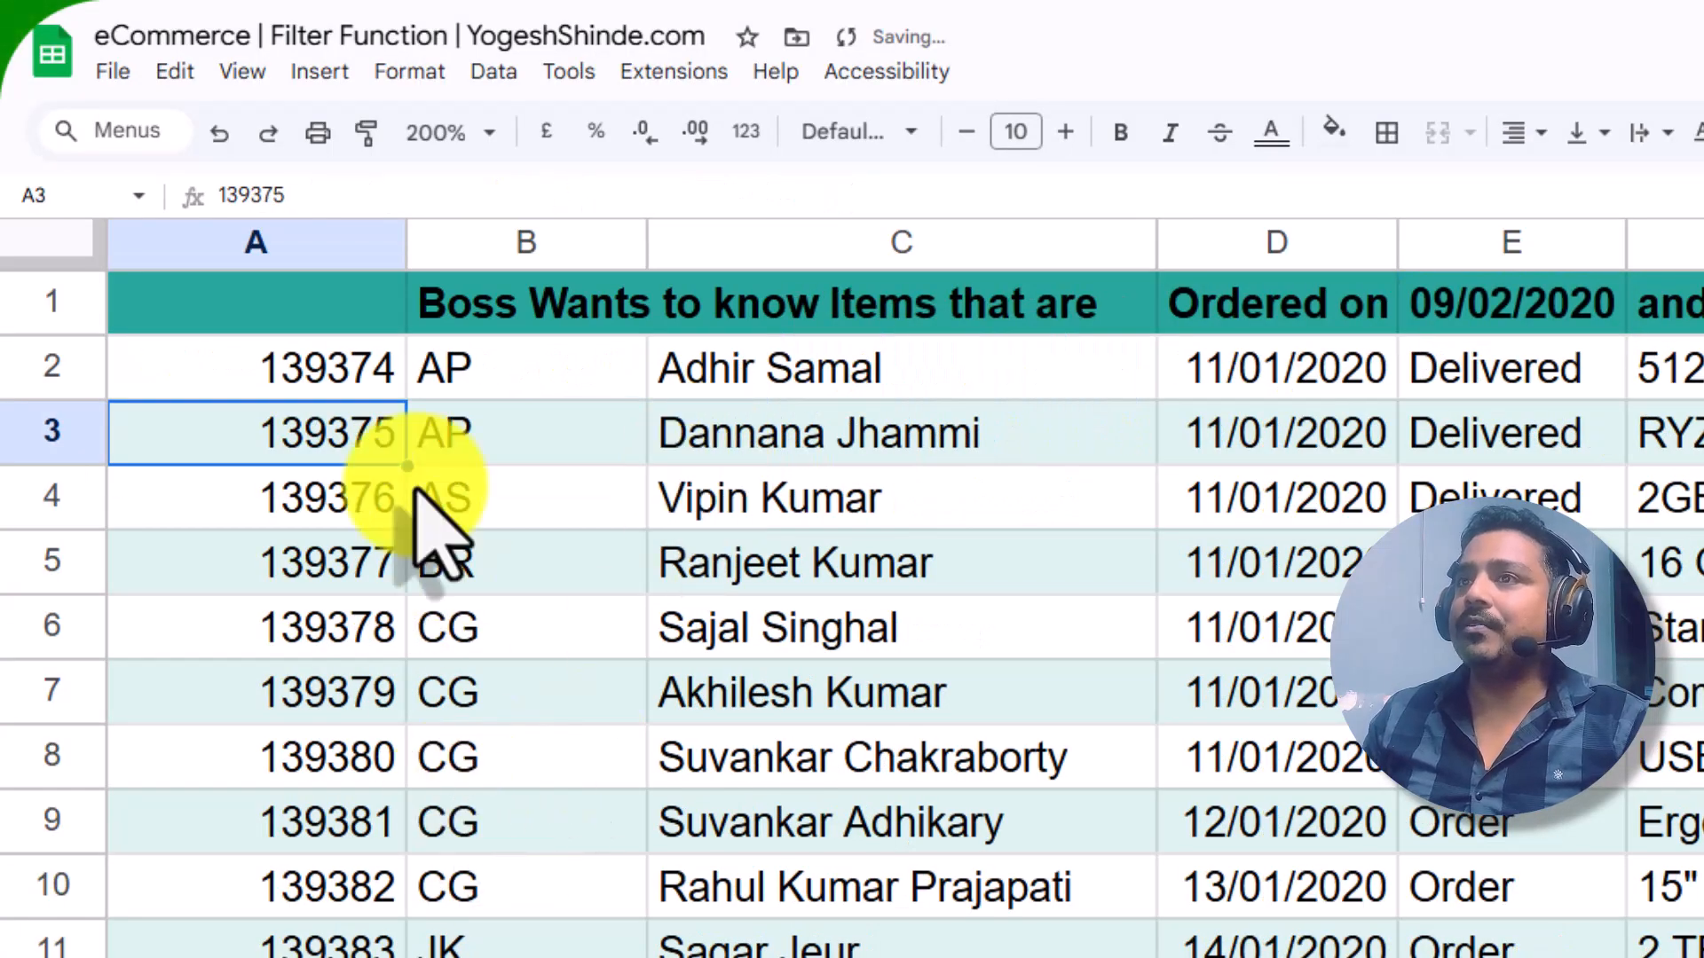
Examine the Order_Date values in the filtered rows of the LESS THAN = sheet against the 09/02/2020 date in E1.
{"action": "left_click", "coordinate": [338, 364]}
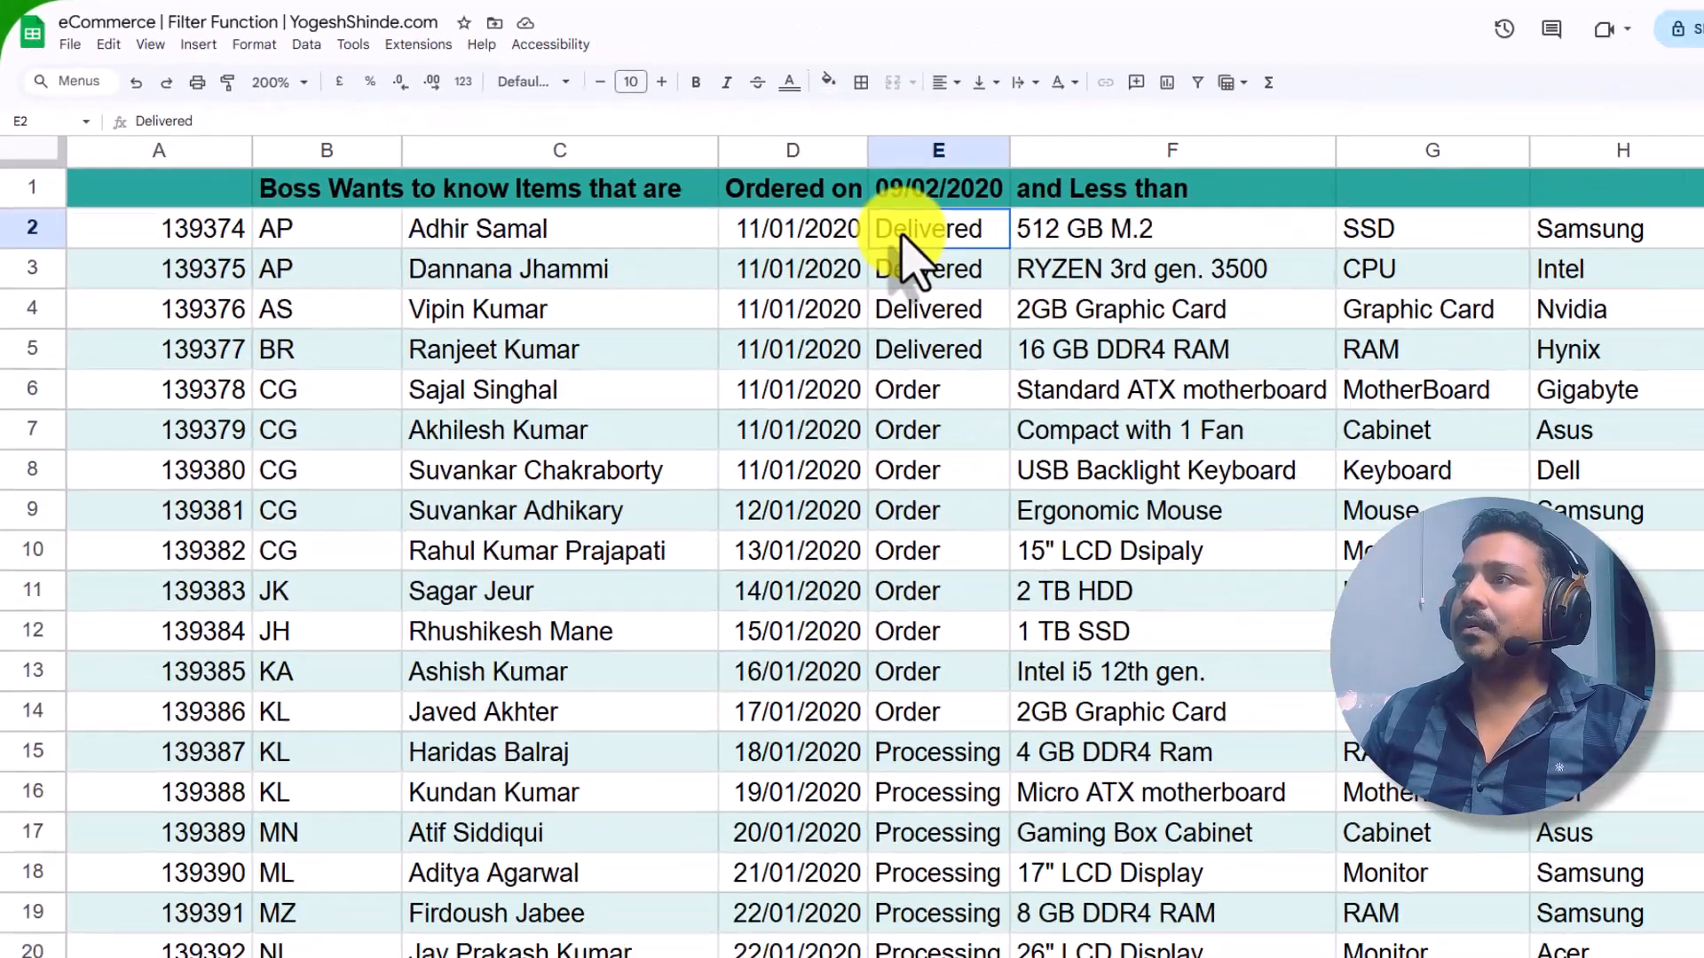
{"action": "left_click", "coordinate": [1344, 386]}
{"action": "left_click", "coordinate": [828, 178]}
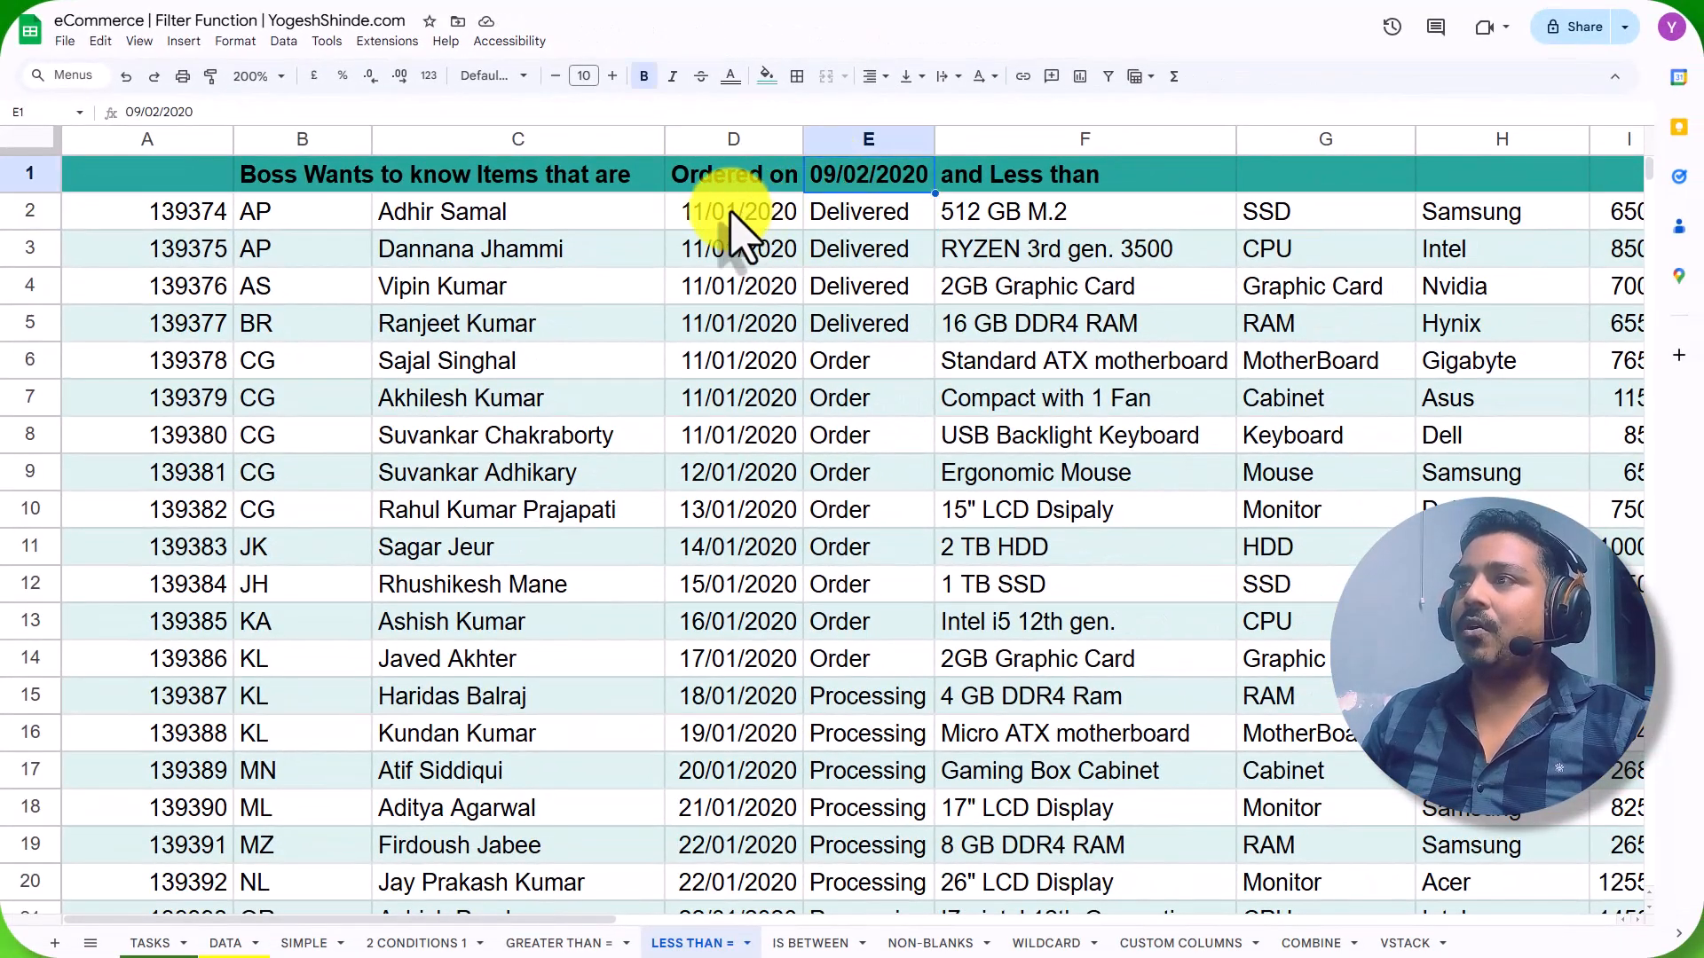
{"action": "scroll", "coordinate": [745, 551], "scroll_direction": "down", "scroll_amount": 2}
{"action": "scroll", "coordinate": [752, 542], "scroll_direction": "up", "scroll_amount": 2}
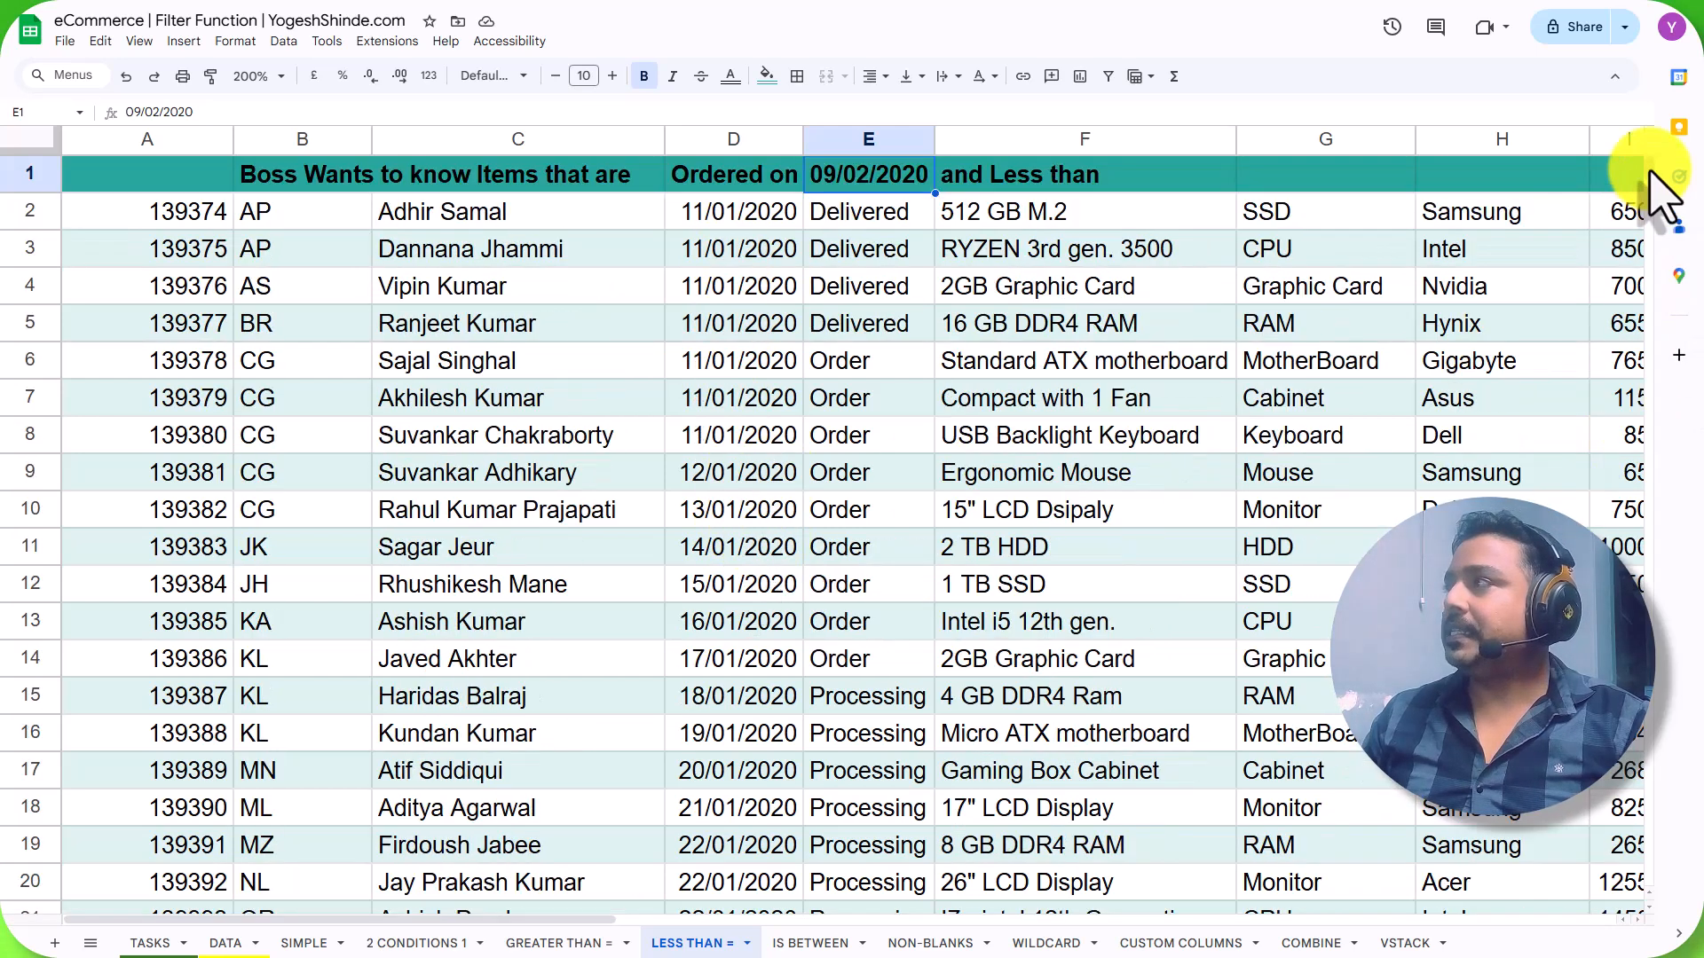
{"action": "mouse_move", "coordinate": [1648, 173]}
{"action": "left_mouse_down"}
{"action": "mouse_move", "coordinate": [1650, 335]}
{"action": "mouse_move", "coordinate": [1648, 159]}
{"action": "mouse_move", "coordinate": [1652, 178]}
{"action": "left_mouse_up"}
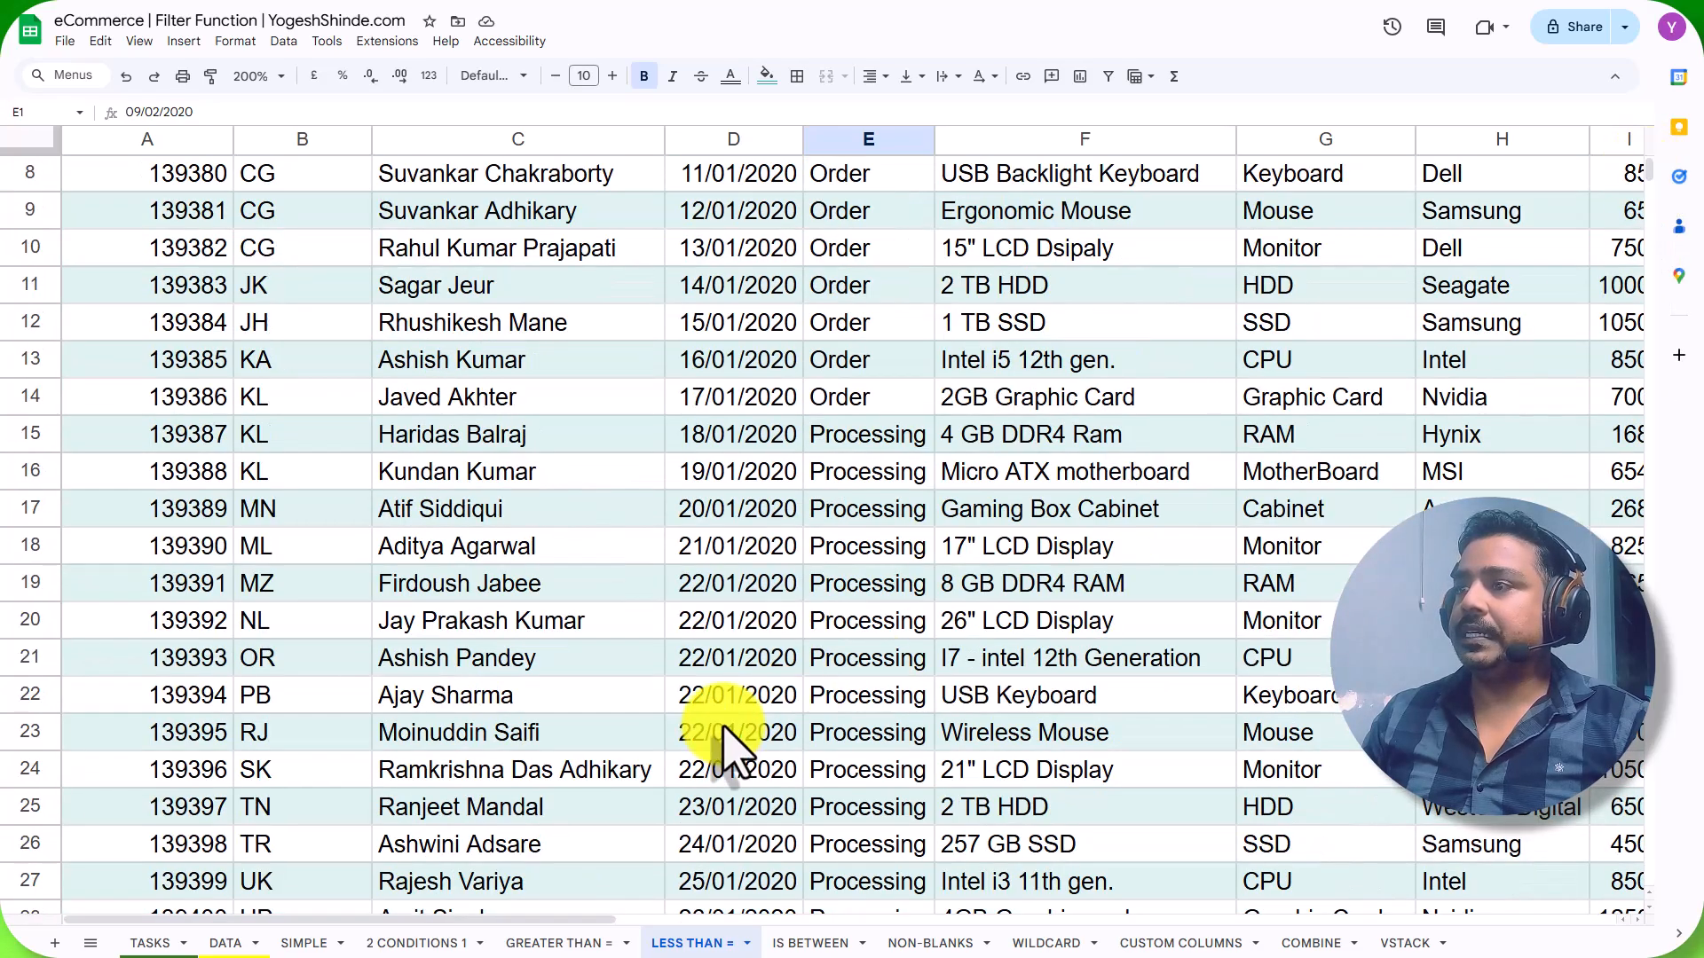
Compare the last order date in the filtered rows of the LESS THAN = sheet with the date in E1.
{"action": "scroll", "coordinate": [745, 692], "scroll_direction": "down", "scroll_amount": 10}
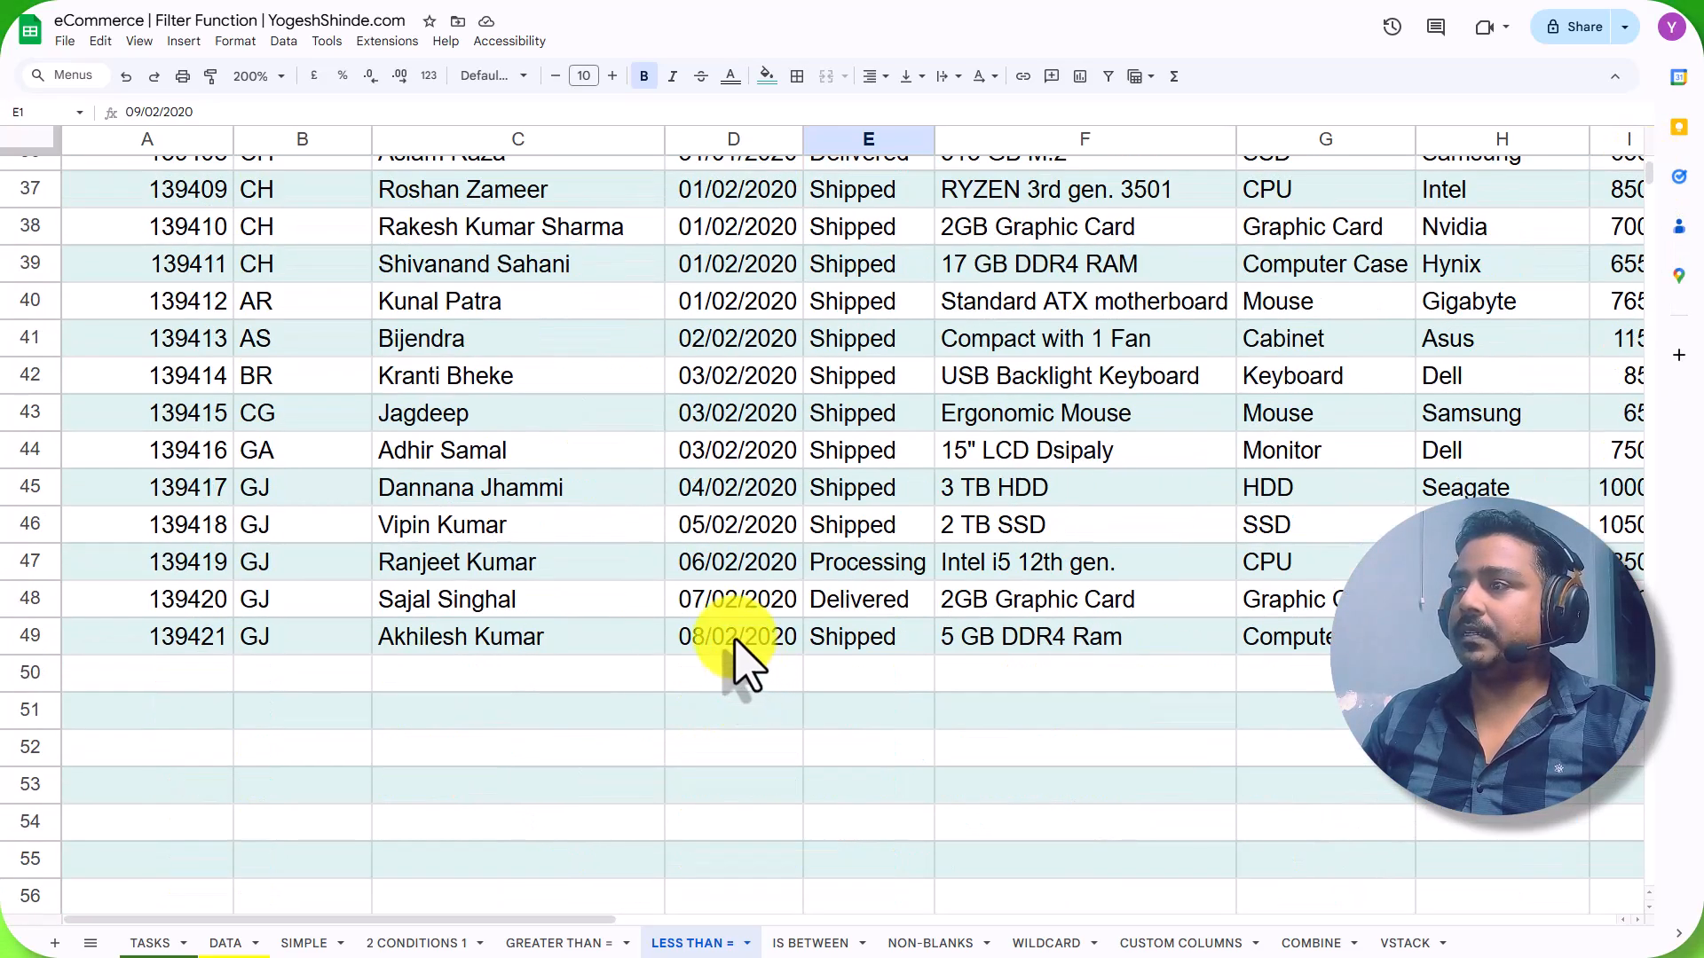
{"action": "left_click", "coordinate": [735, 641]}
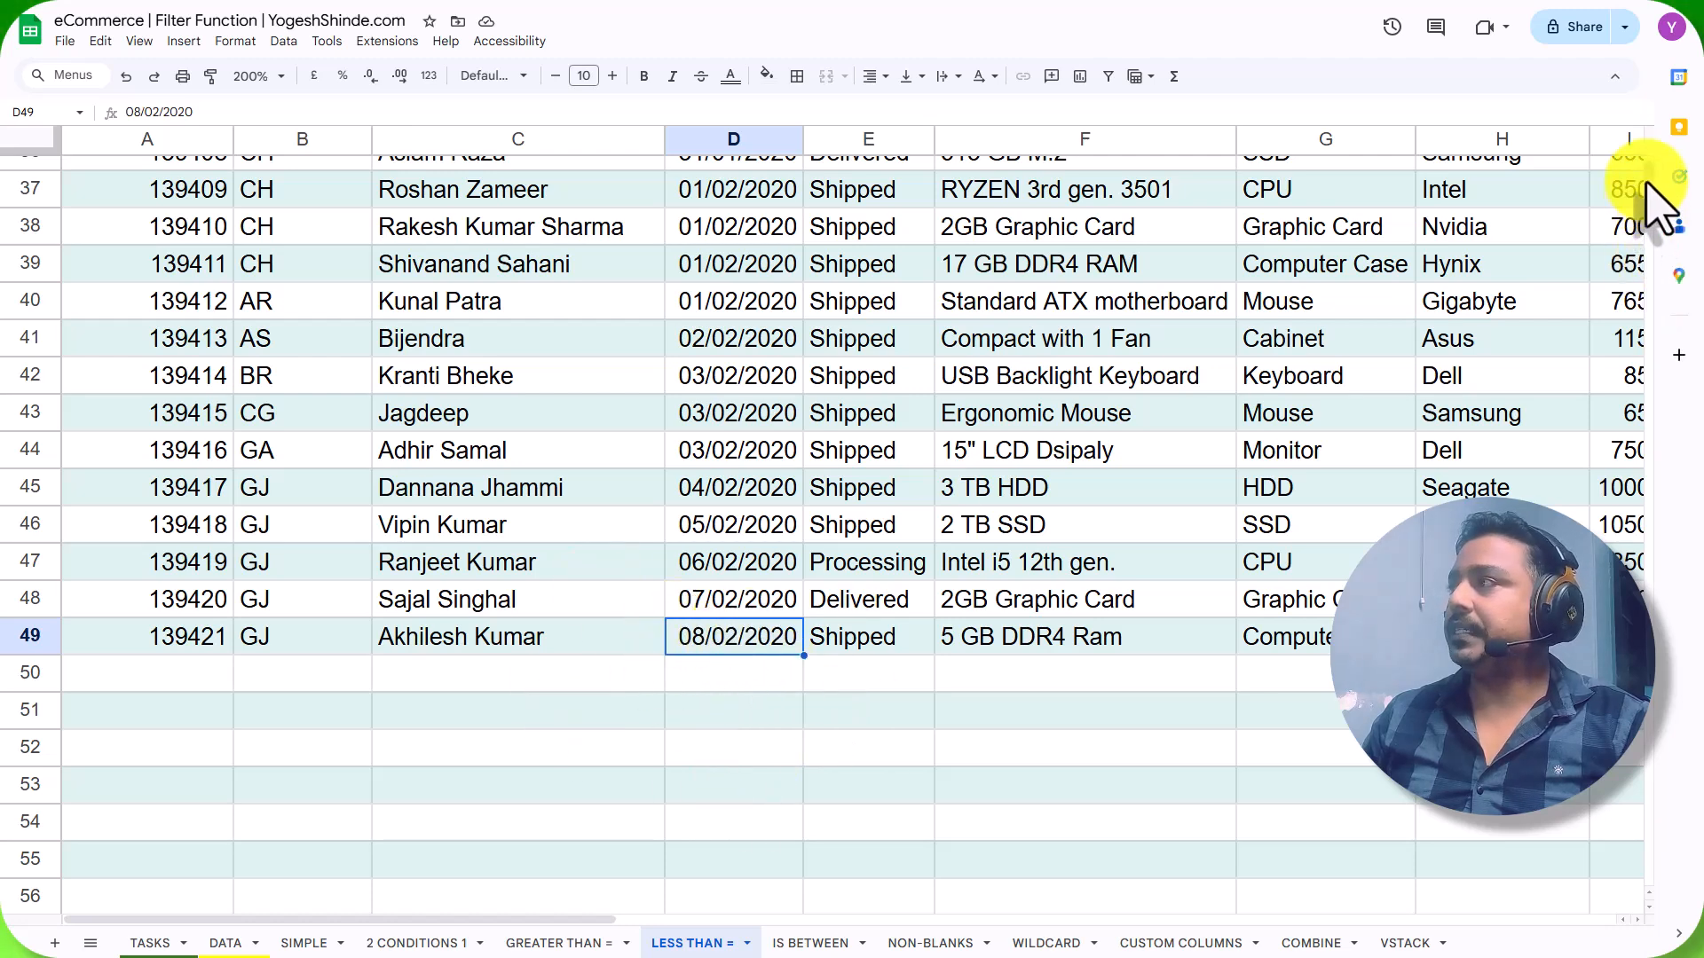
{"action": "left_click_drag", "start_coordinate": [1651, 179], "coordinate": [1648, 164]}
{"action": "left_click", "coordinate": [857, 177]}
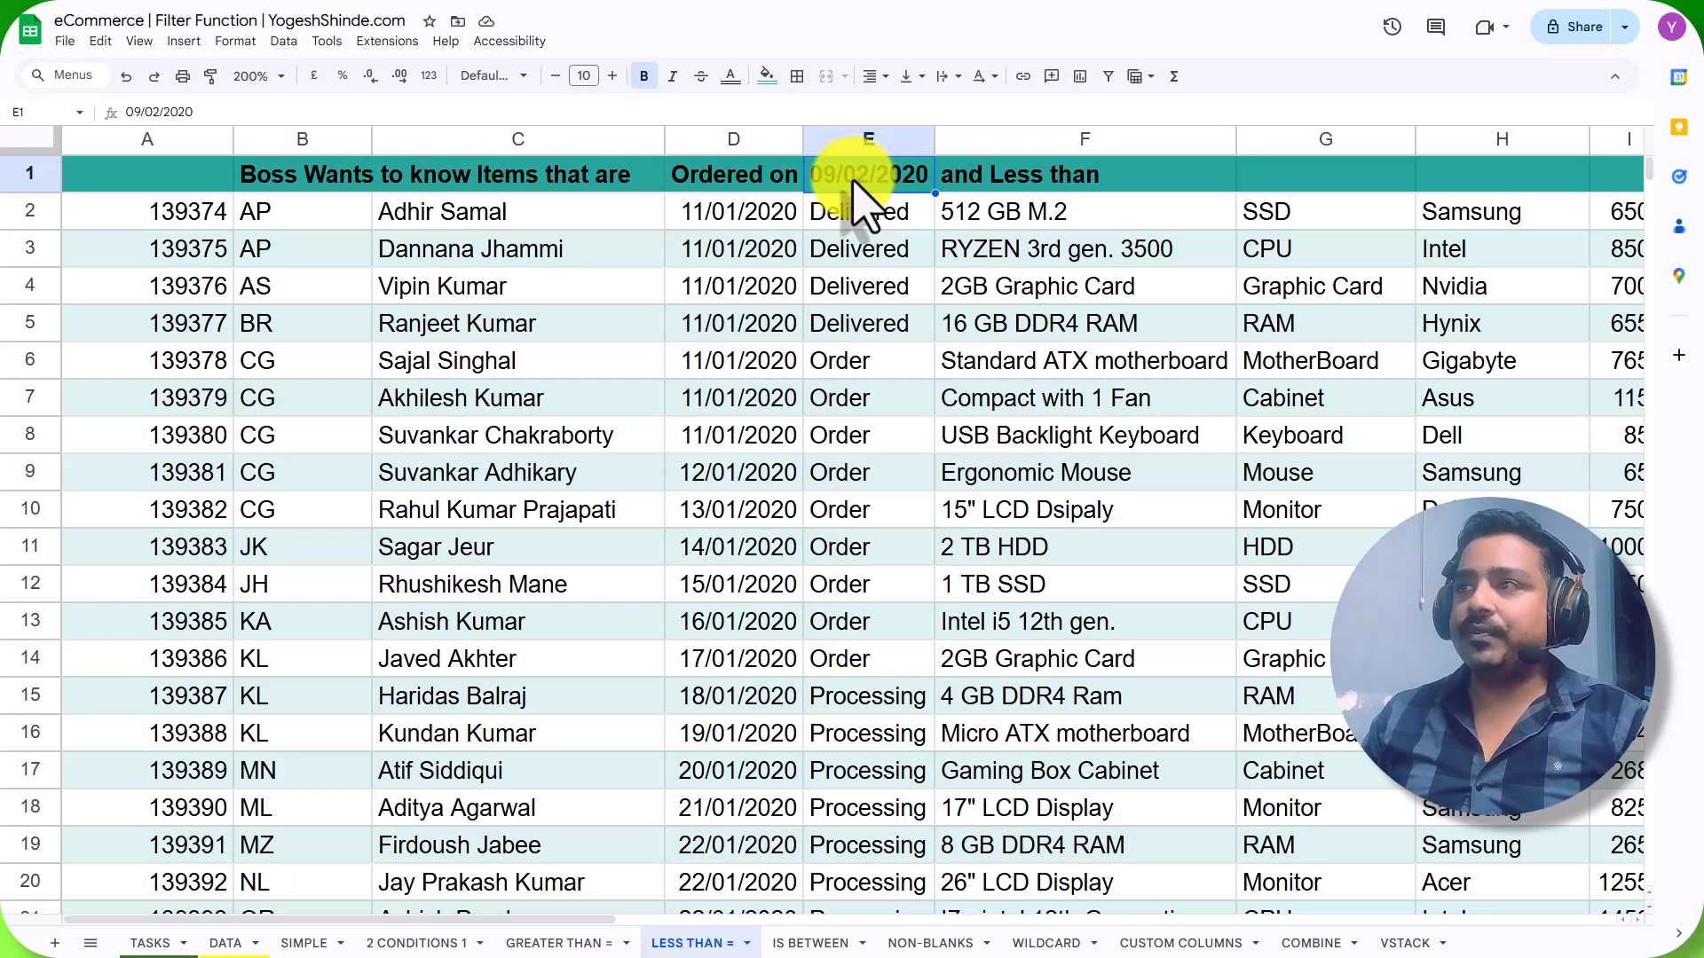
Change the comparison in the A2 formula to less than or equal, giving =FILTER(DATA!A:P,DATA!D:D<=E1).
{"action": "double_click", "coordinate": [171, 217]}
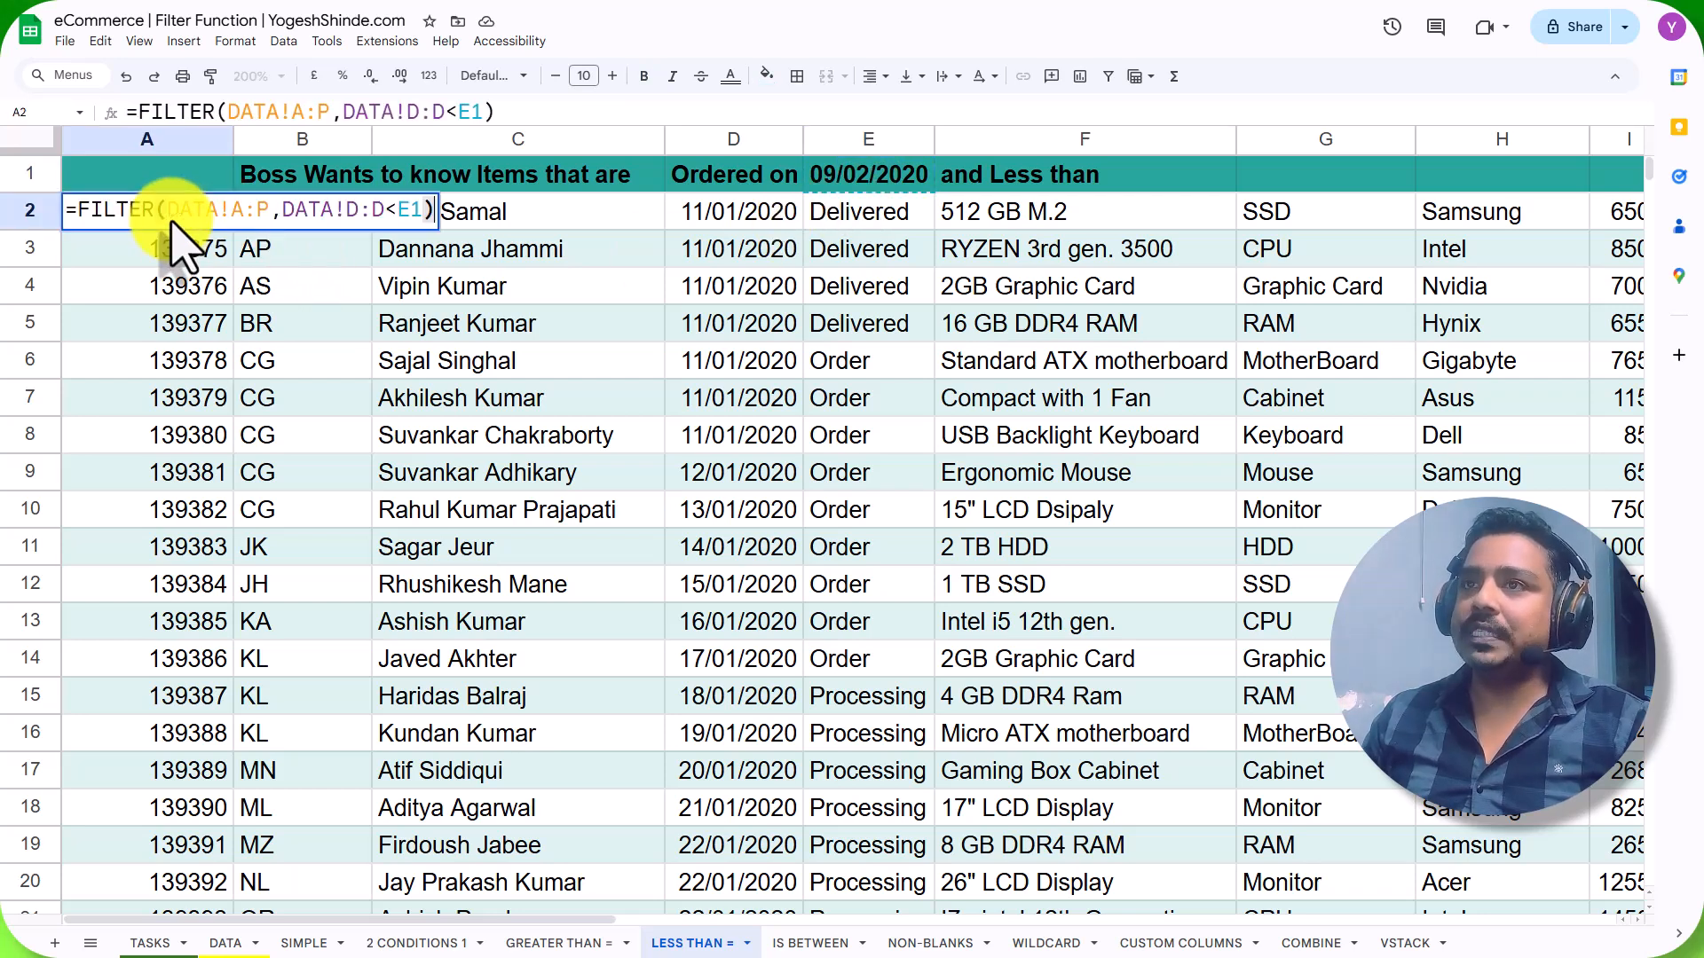
{"action": "left_click", "coordinate": [394, 210]}
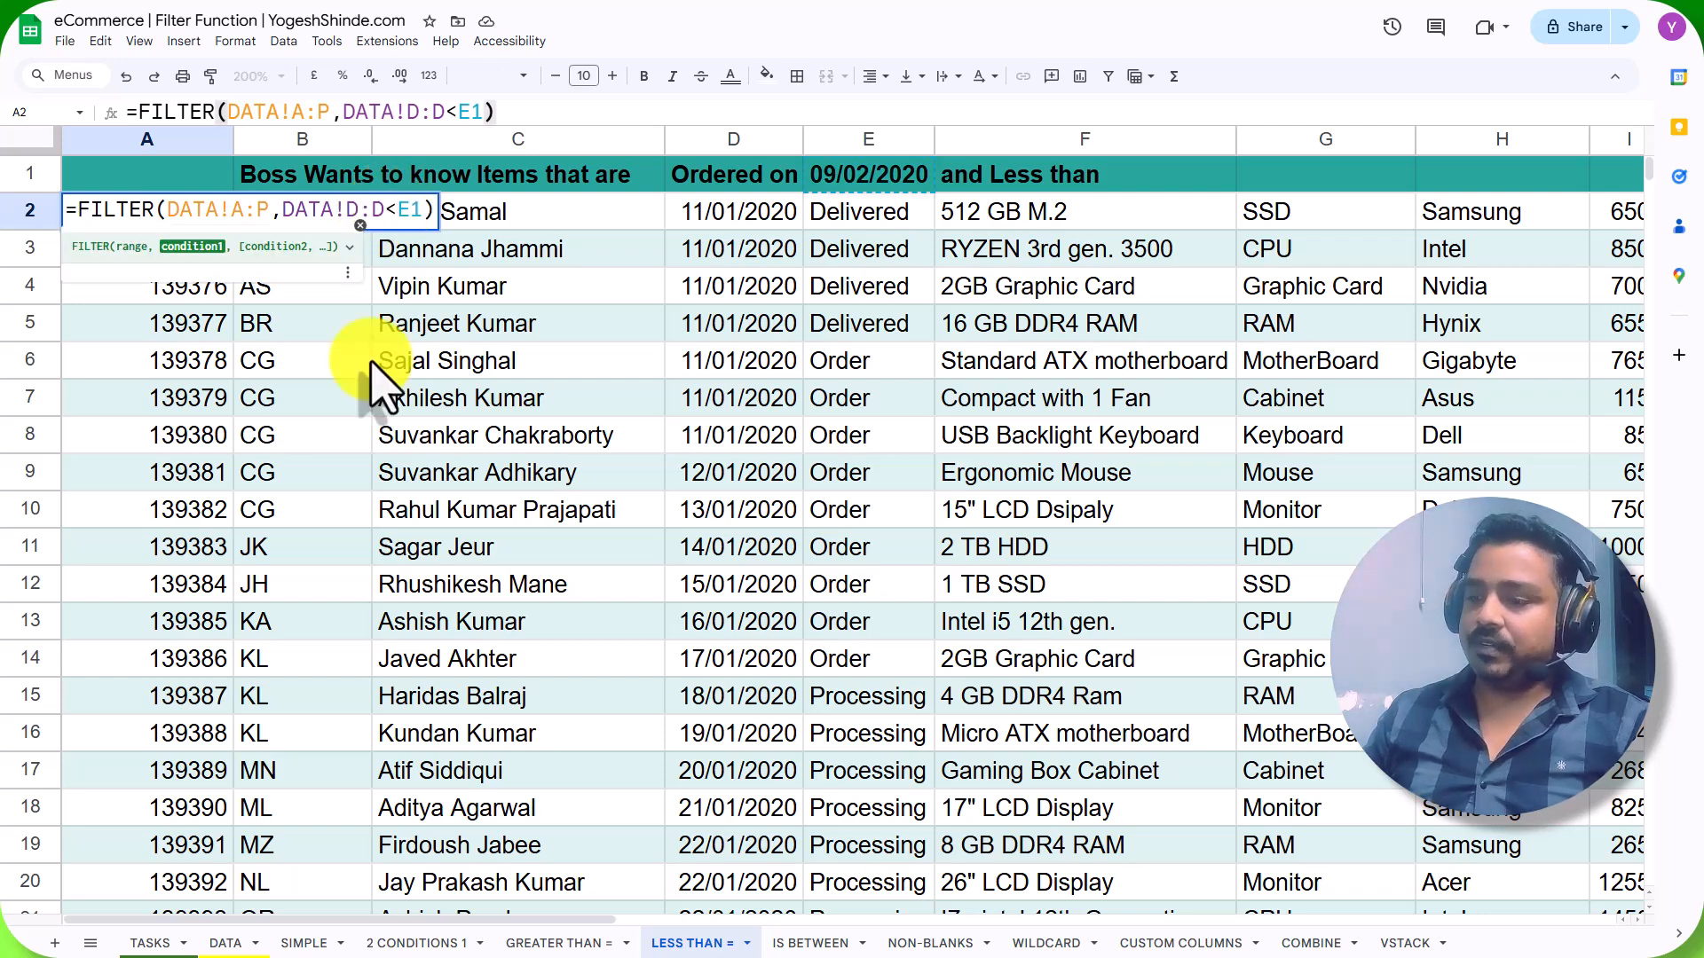
{"action": "key", "text": "Return"}
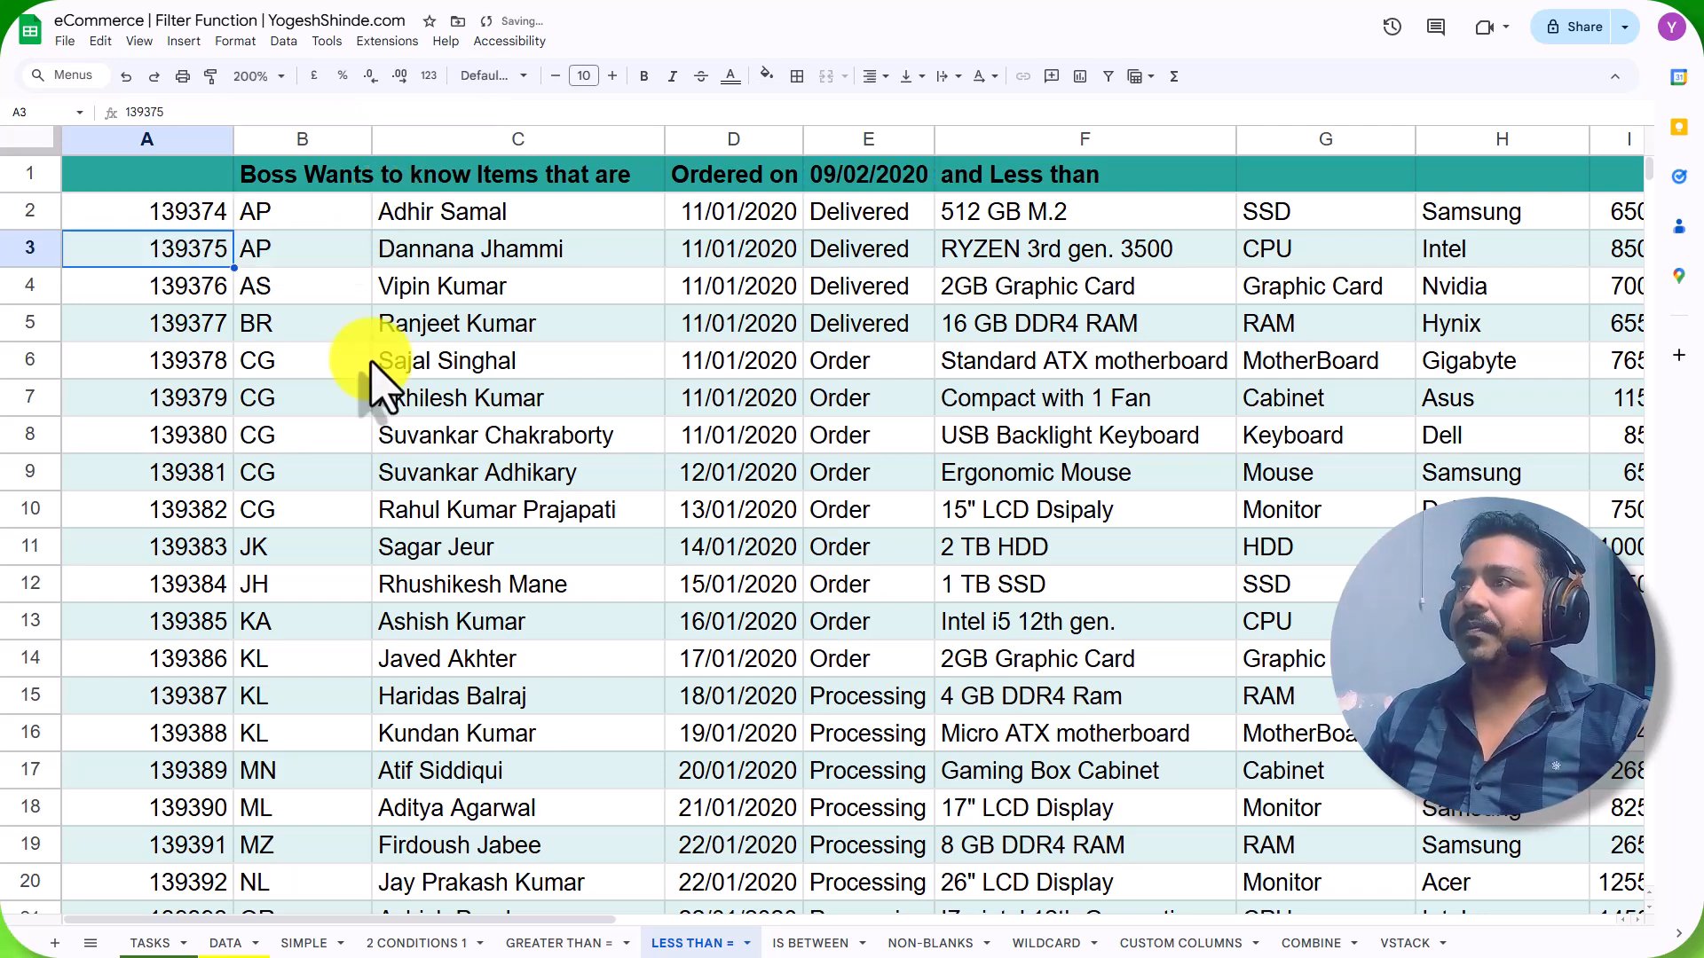
Search the LESS THAN = sheet for 09/02/2020 and select the matching order date in D50.
{"action": "left_click", "coordinate": [860, 182]}
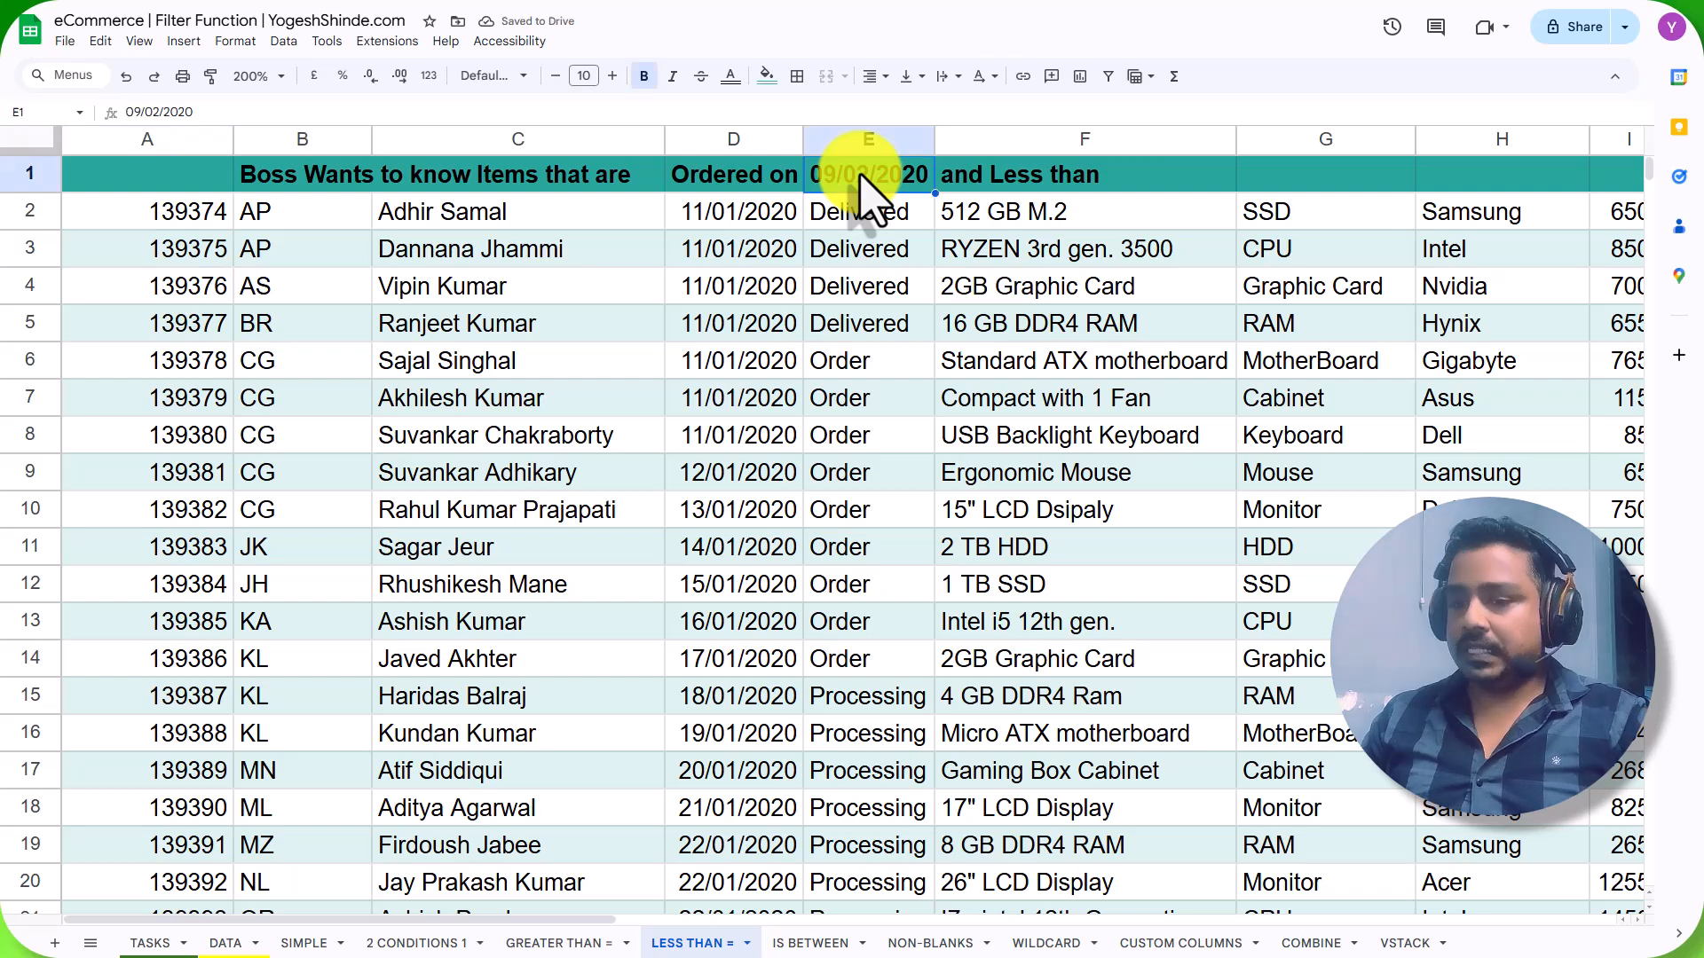
{"action": "key", "text": "ctrl+f"}
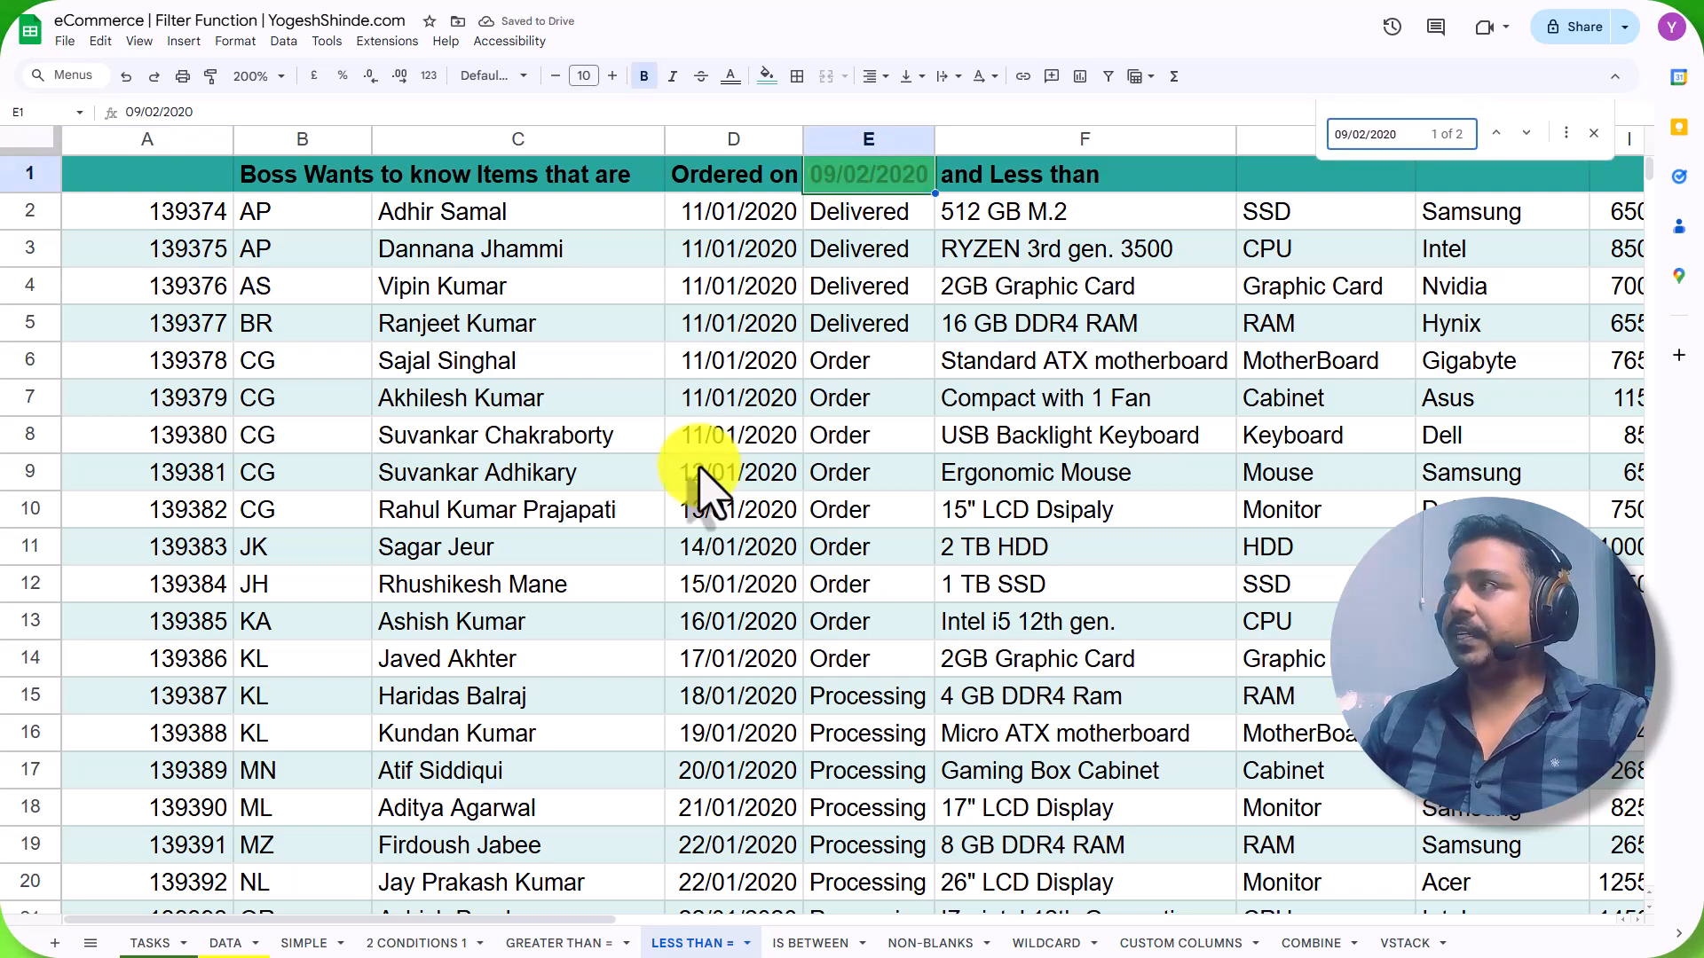
{"action": "mouse_move", "coordinate": [1649, 170]}
{"action": "left_mouse_down"}
{"action": "mouse_move", "coordinate": [1627, 257]}
{"action": "mouse_move", "coordinate": [1627, 174]}
{"action": "left_mouse_up"}
{"action": "left_click", "coordinate": [714, 701]}
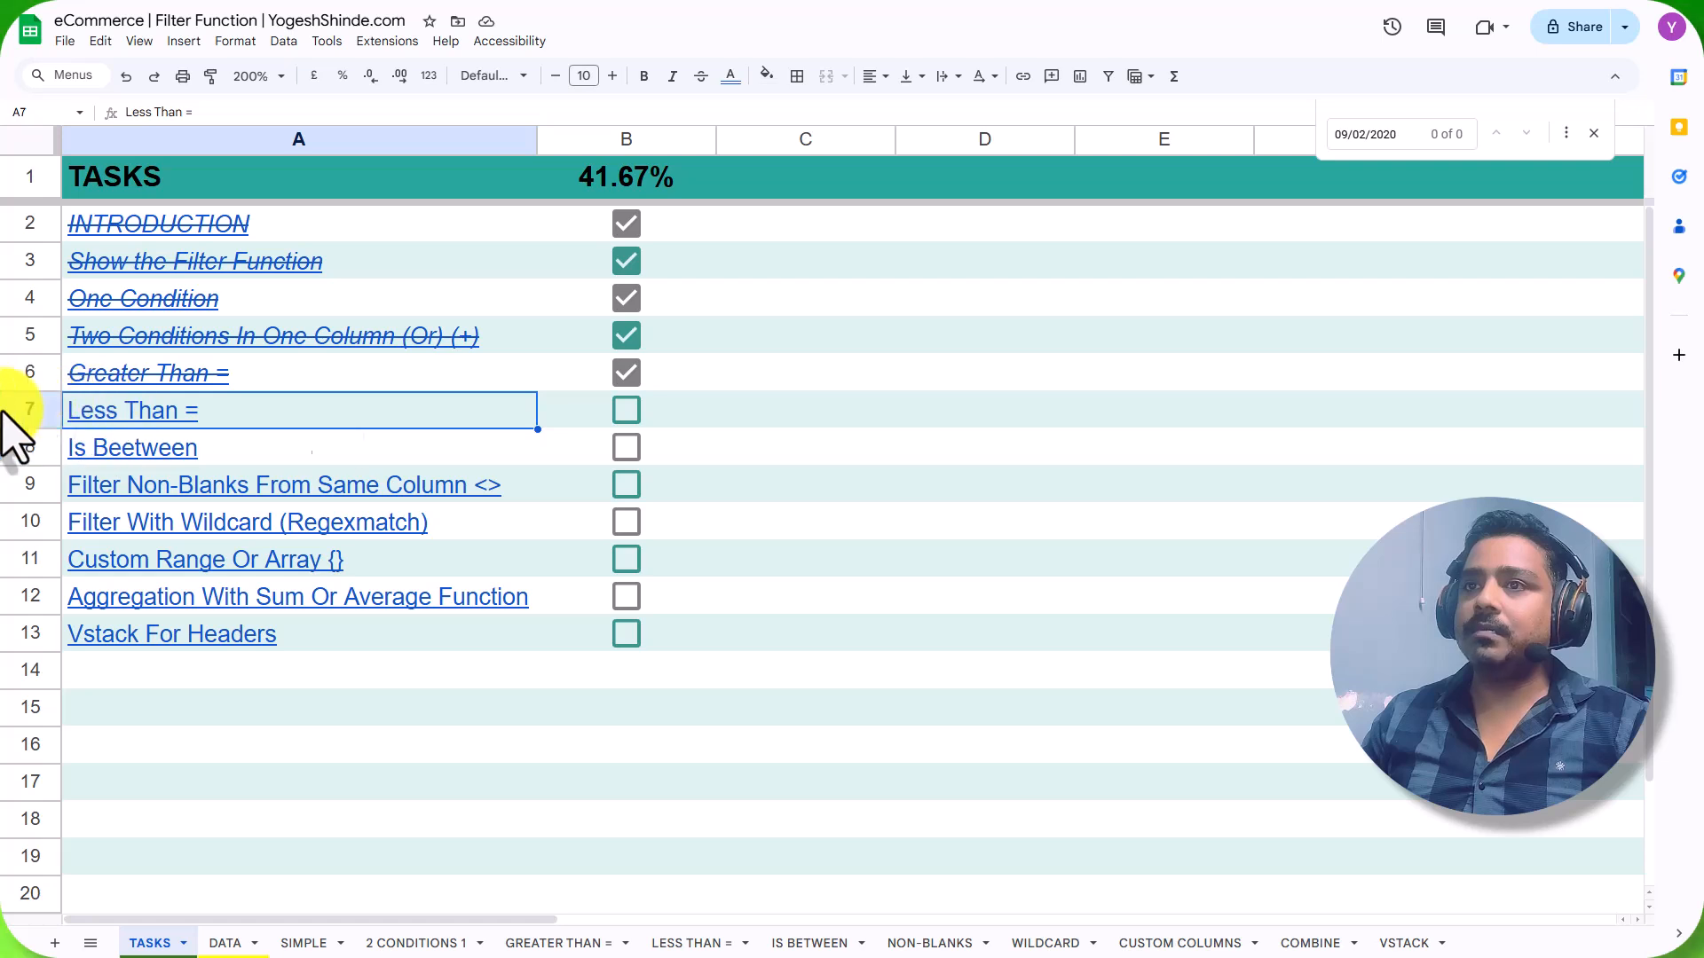
Mark the Less Than = task as done in the TASKS sheet and open the IS BETWEEN sheet.
{"action": "left_click", "coordinate": [627, 411]}
{"action": "left_click", "coordinate": [257, 453]}
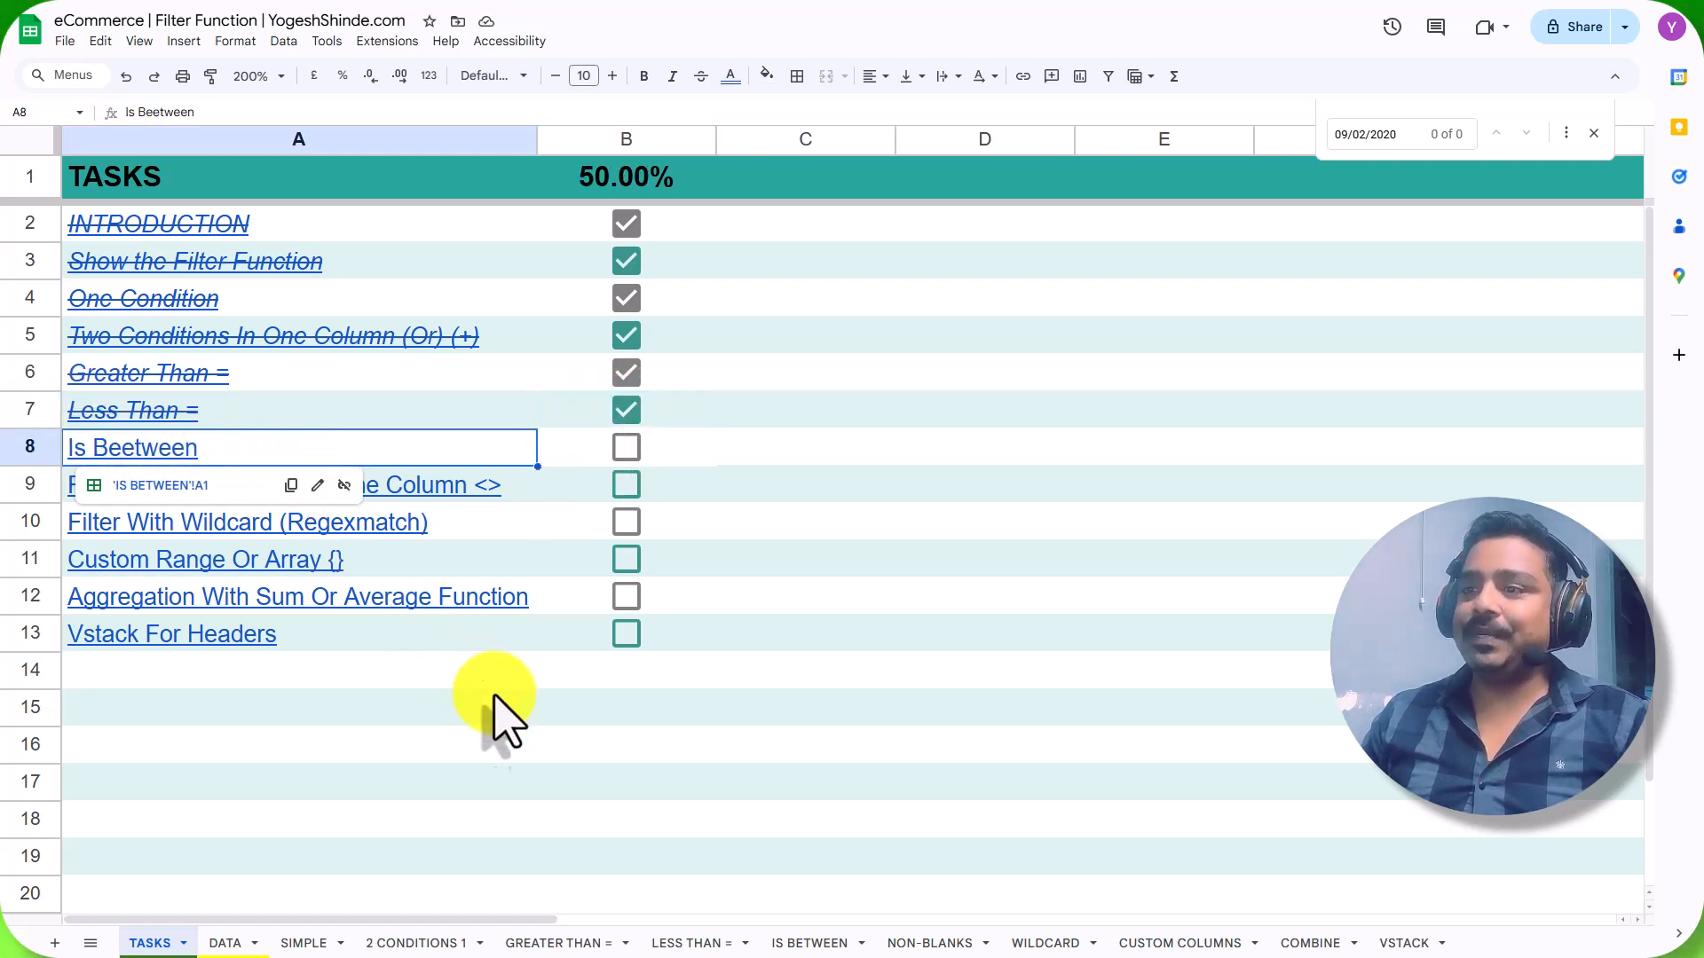
{"action": "left_click", "coordinate": [803, 941]}
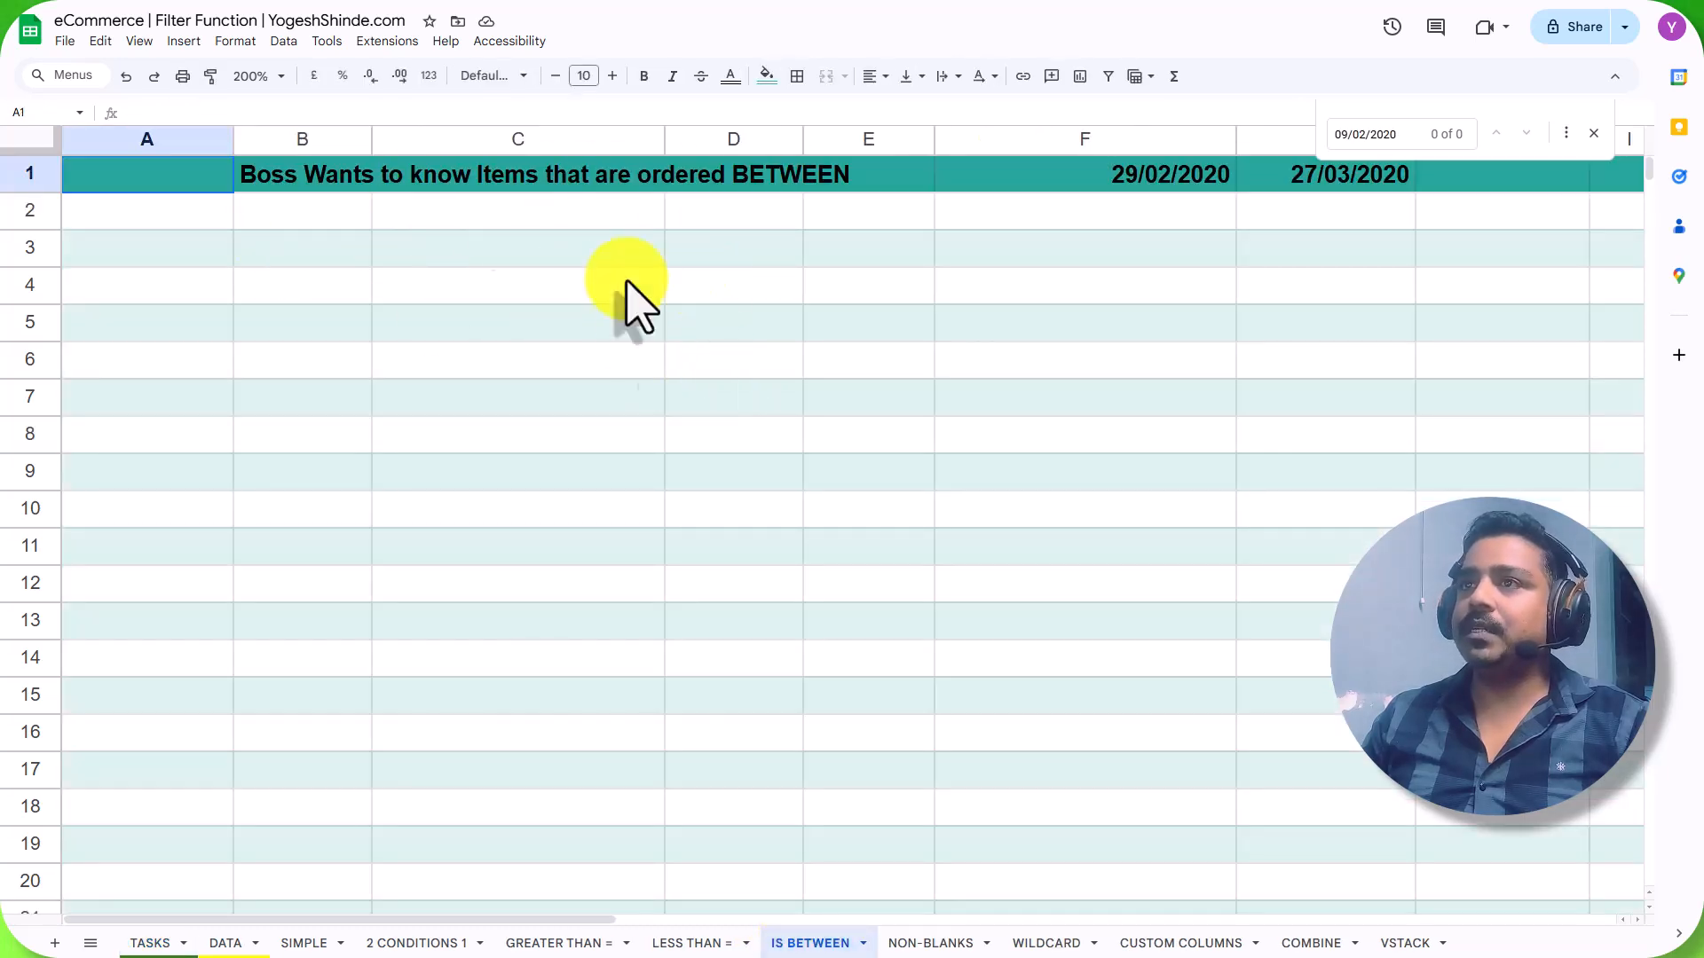
Copy the complete FILTER formula from cell A2 of the LESS THAN = sheet.
{"action": "left_click", "coordinate": [695, 942]}
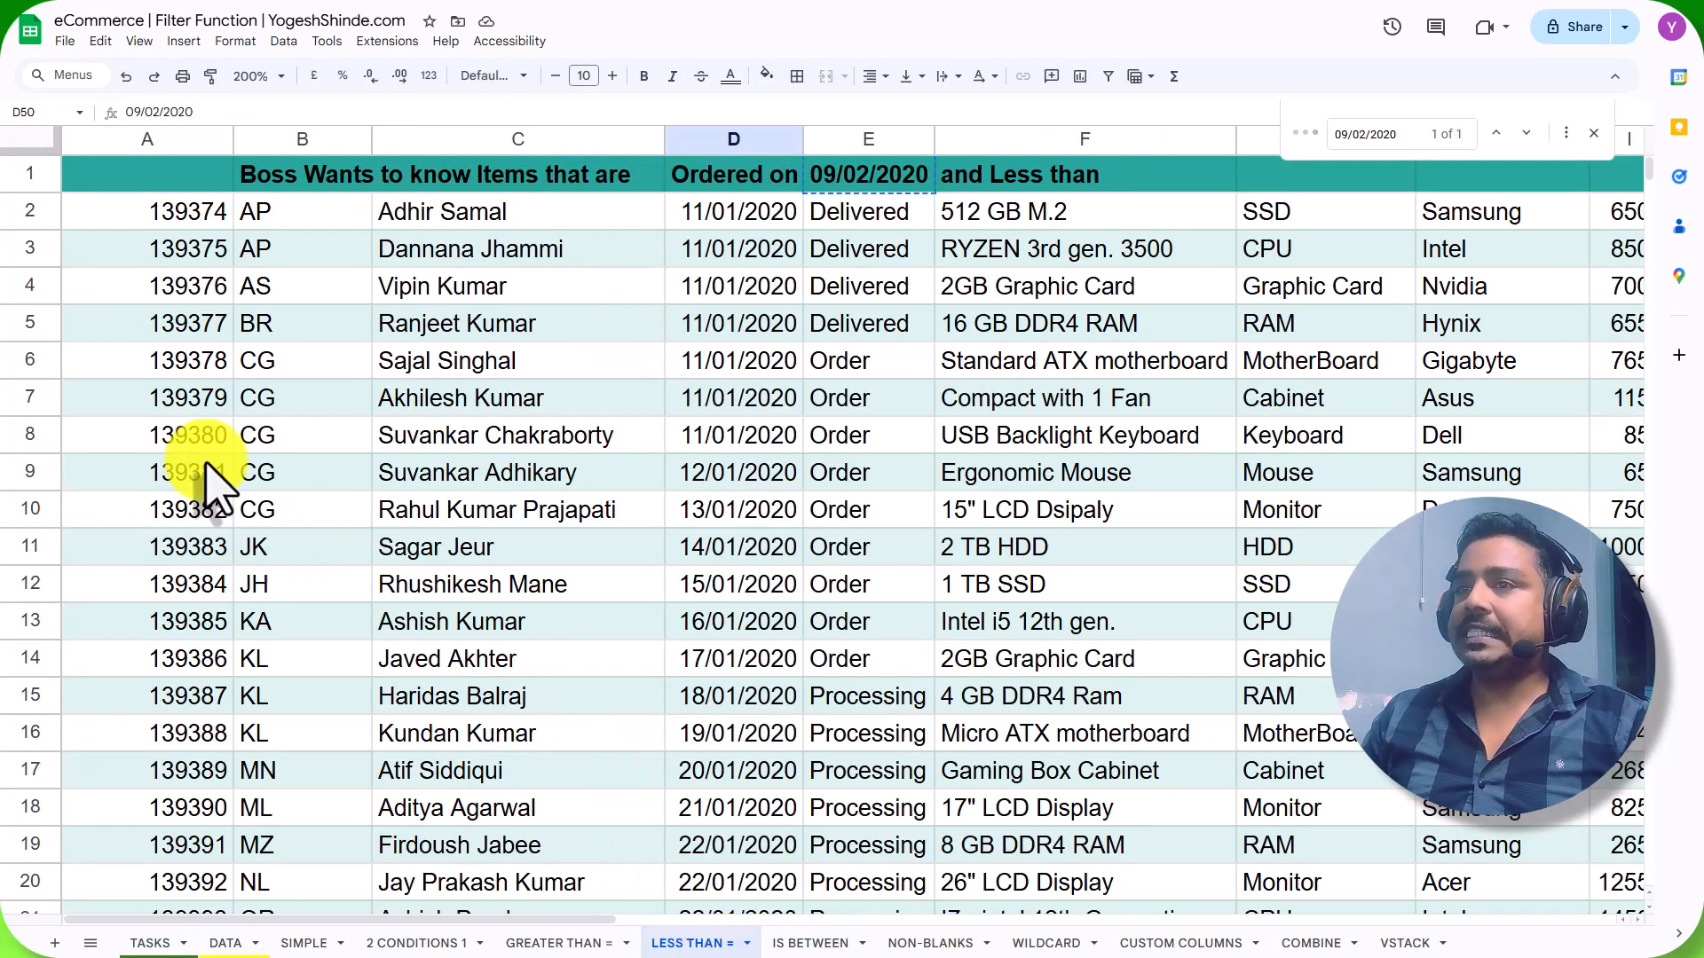
{"action": "left_click", "coordinate": [169, 235]}
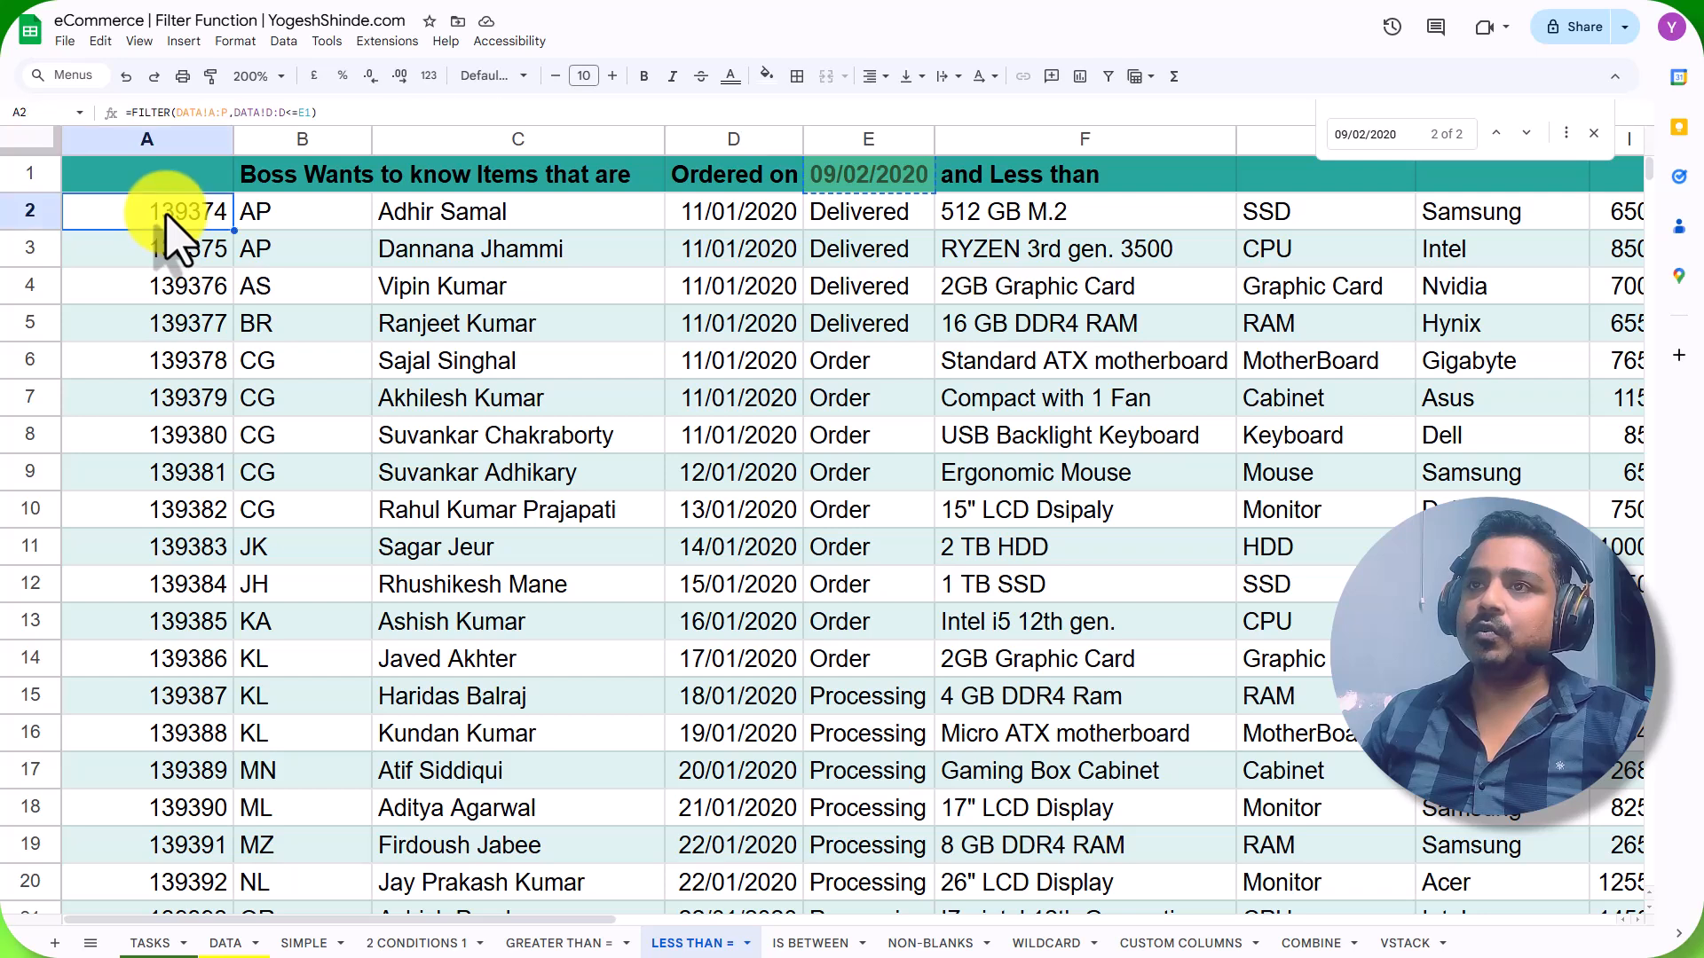
{"action": "double_click", "coordinate": [76, 209]}
{"action": "left_click_drag", "start_coordinate": [76, 209], "coordinate": [442, 218]}
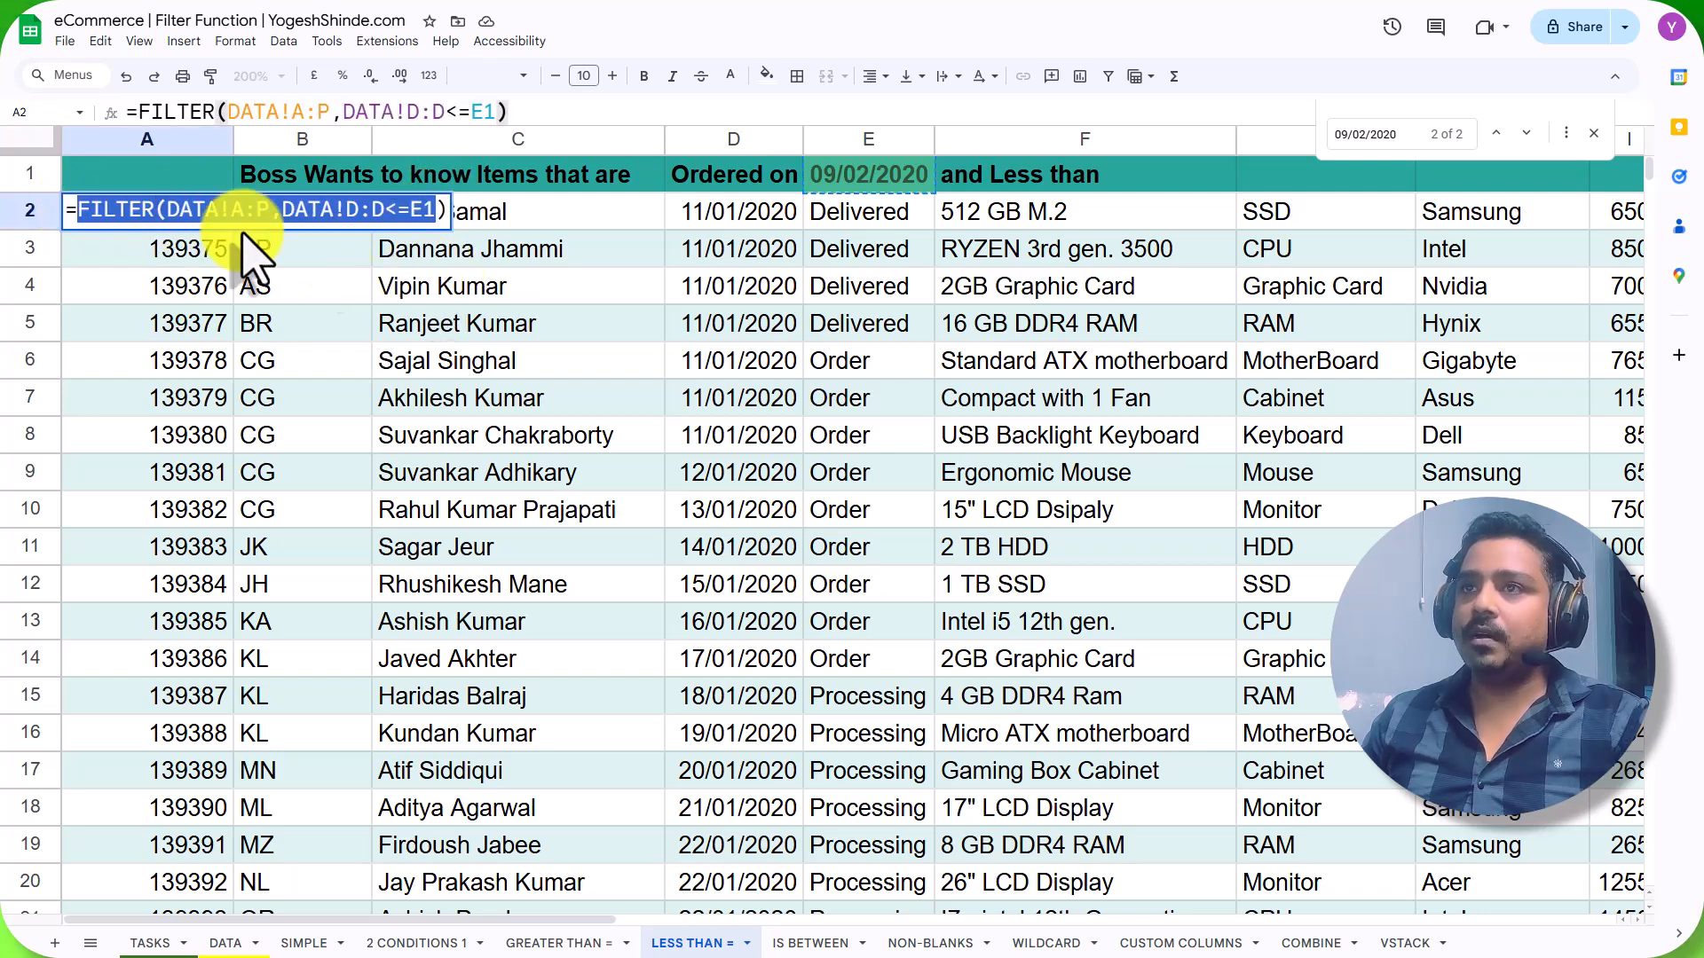
{"action": "triple_click", "coordinate": [114, 211]}
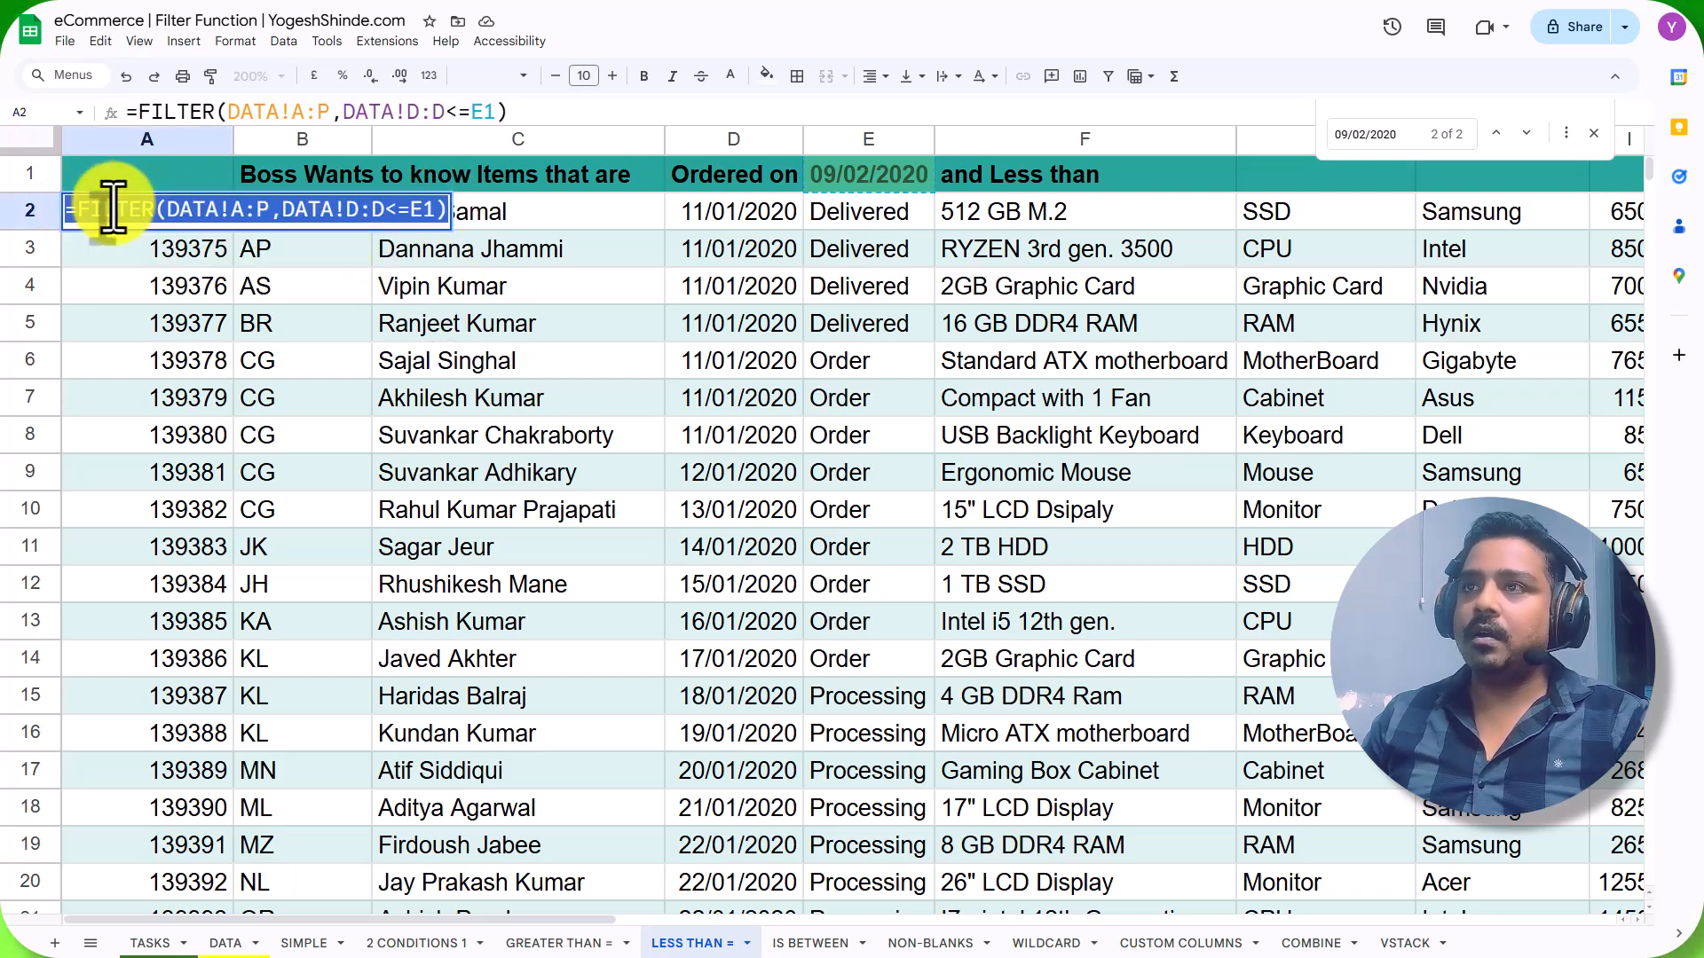
Paste the copied FILTER formula into cell A2 of the IS BETWEEN sheet, keeping it open for editing.
{"action": "left_click", "coordinate": [809, 942]}
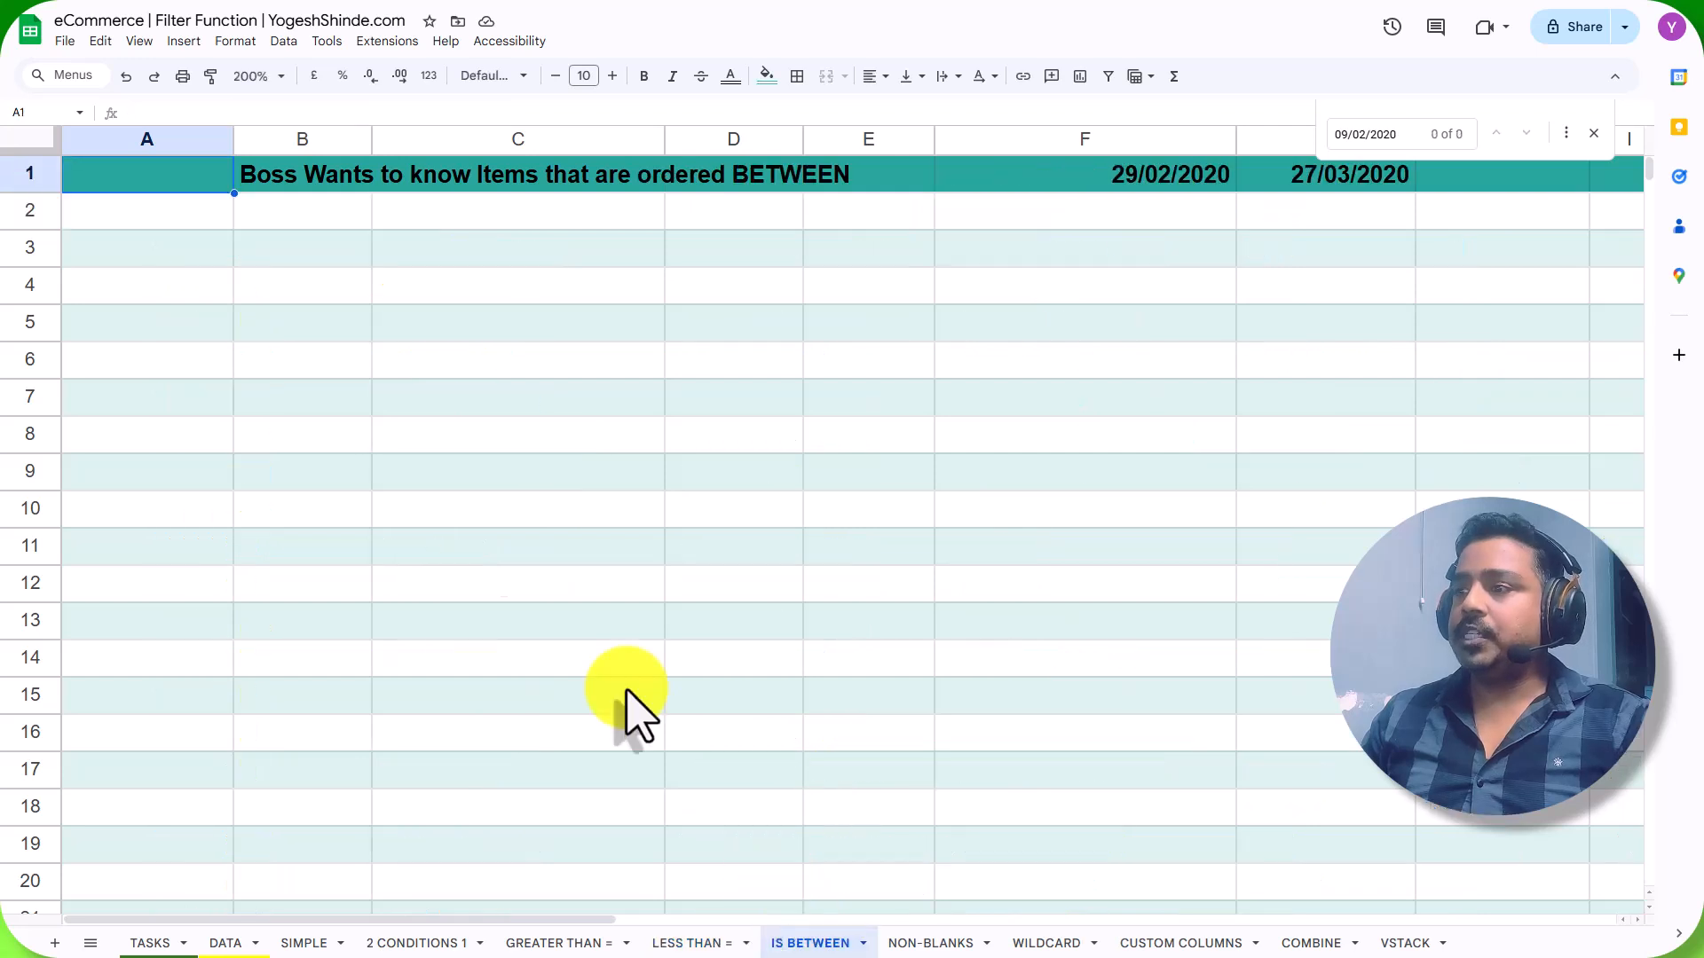
{"action": "left_click", "coordinate": [157, 209]}
{"action": "double_click", "coordinate": [153, 213]}
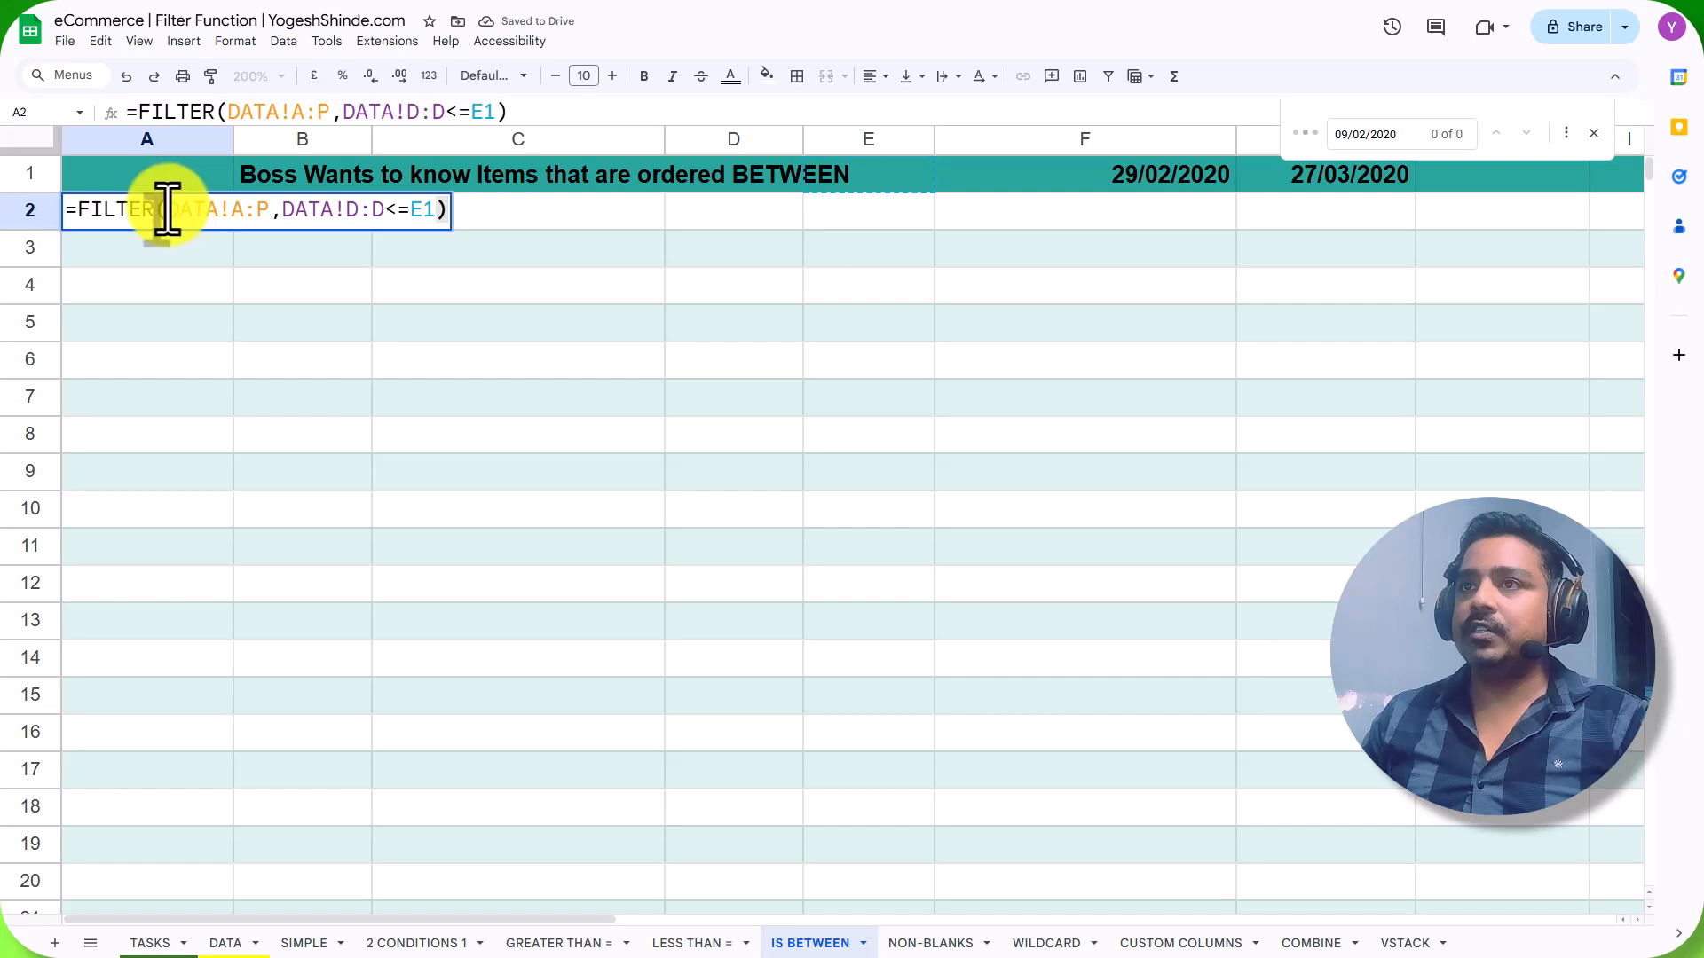
Rewrite the condition in the A2 formula as DATA!D:D>=F1, referencing the start date.
{"action": "left_click_drag", "start_coordinate": [191, 213], "coordinate": [264, 215]}
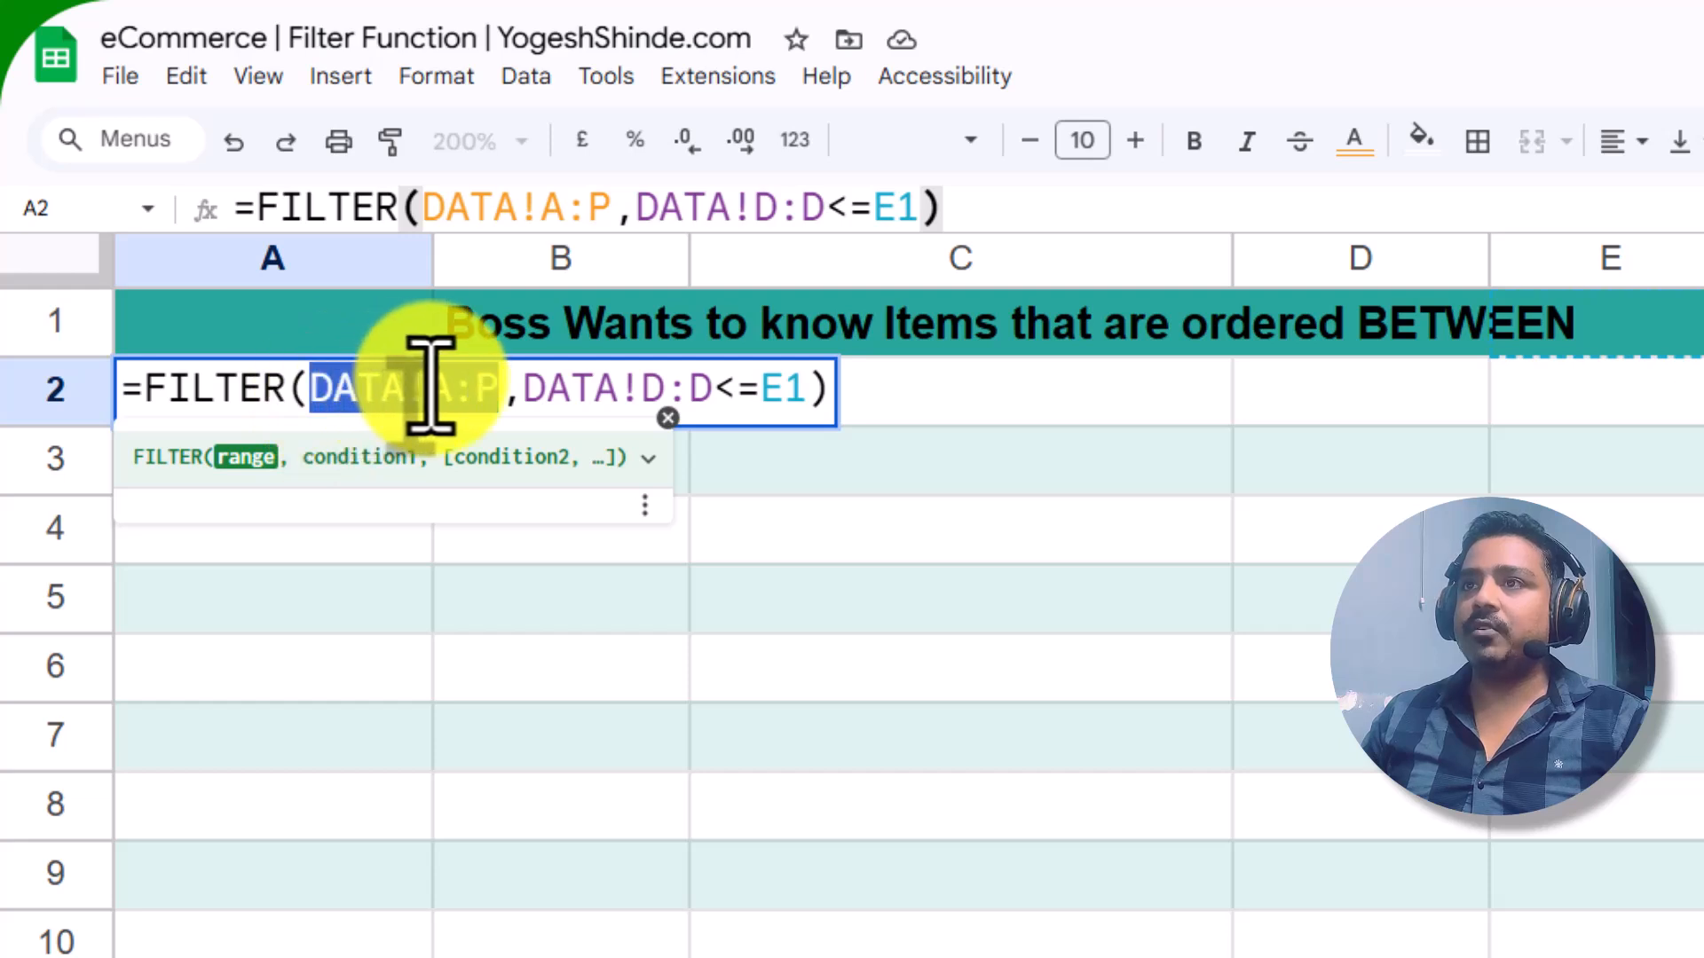
{"action": "left_click", "coordinate": [567, 390]}
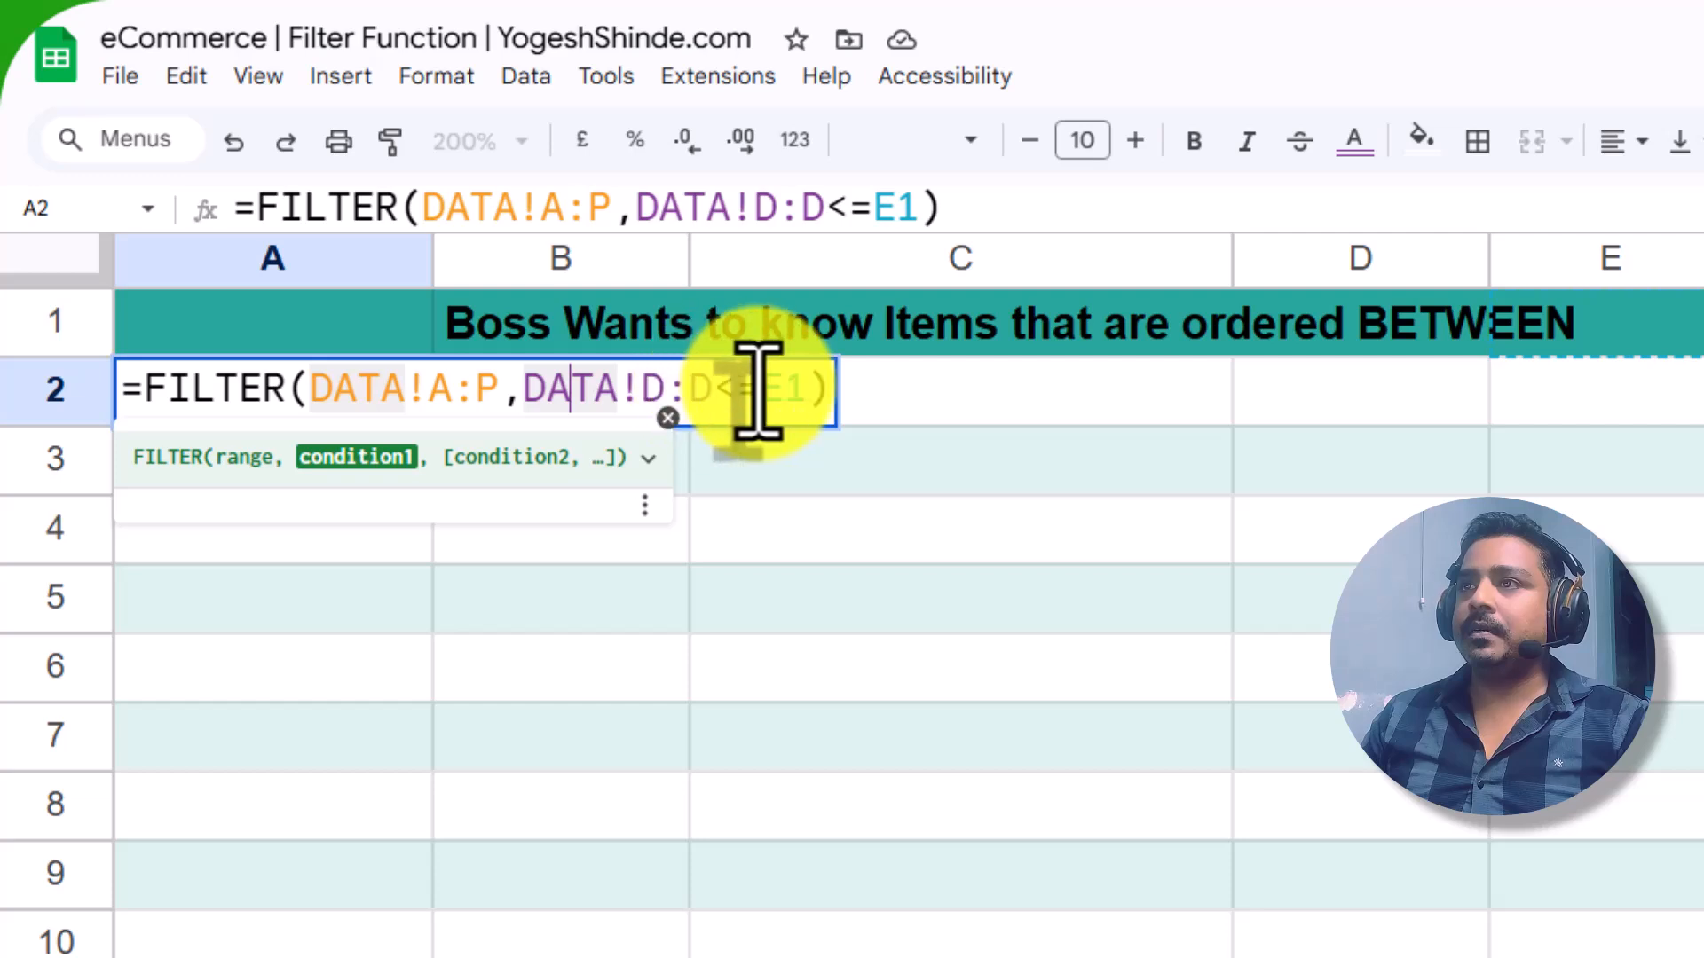
{"action": "left_click_drag", "start_coordinate": [719, 390], "coordinate": [848, 390]}
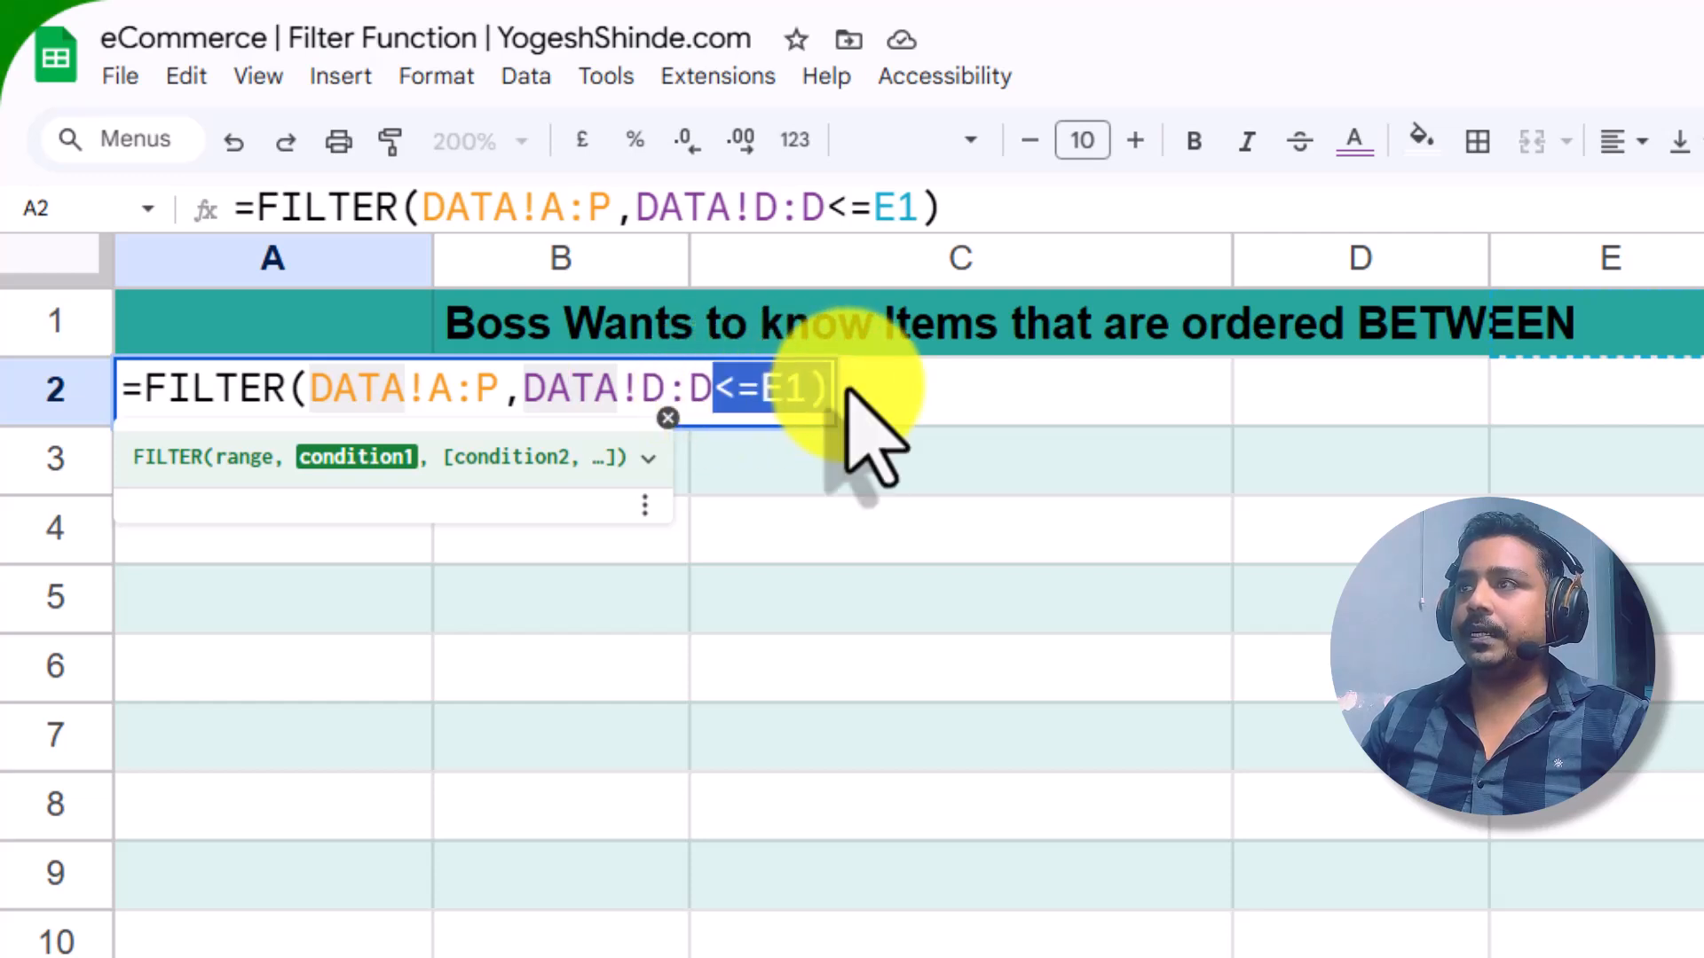
{"action": "type", "text": "<"}
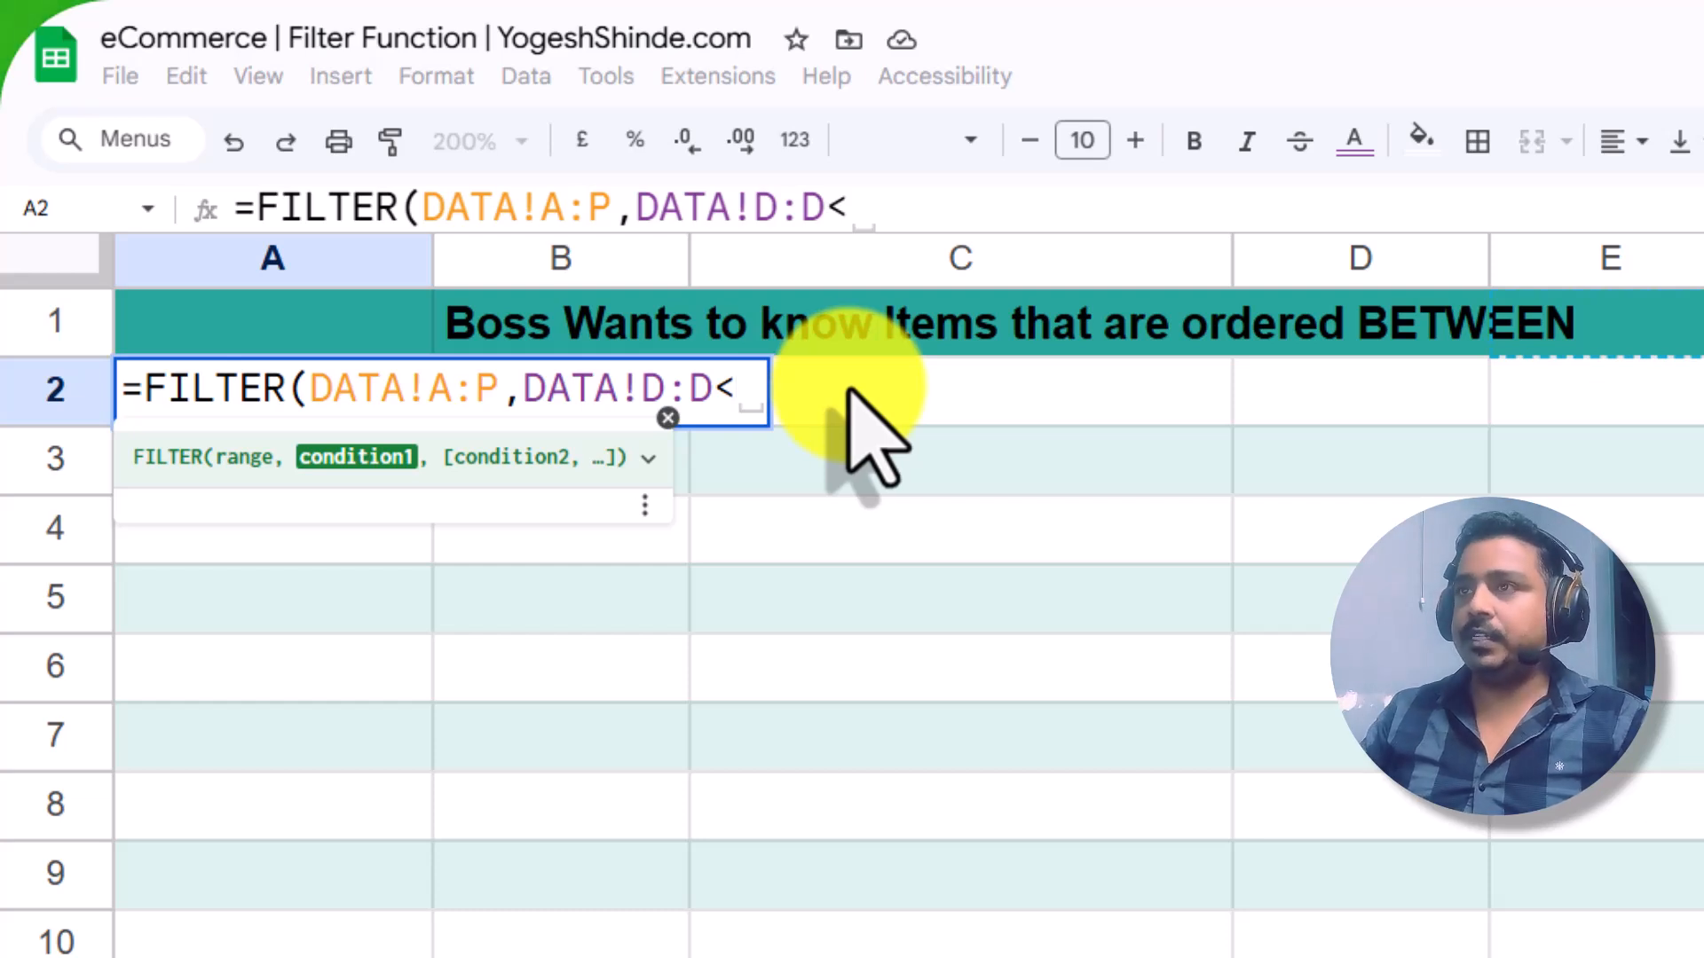
{"action": "key", "text": "BackSpace"}
{"action": "type", "text": ">"}
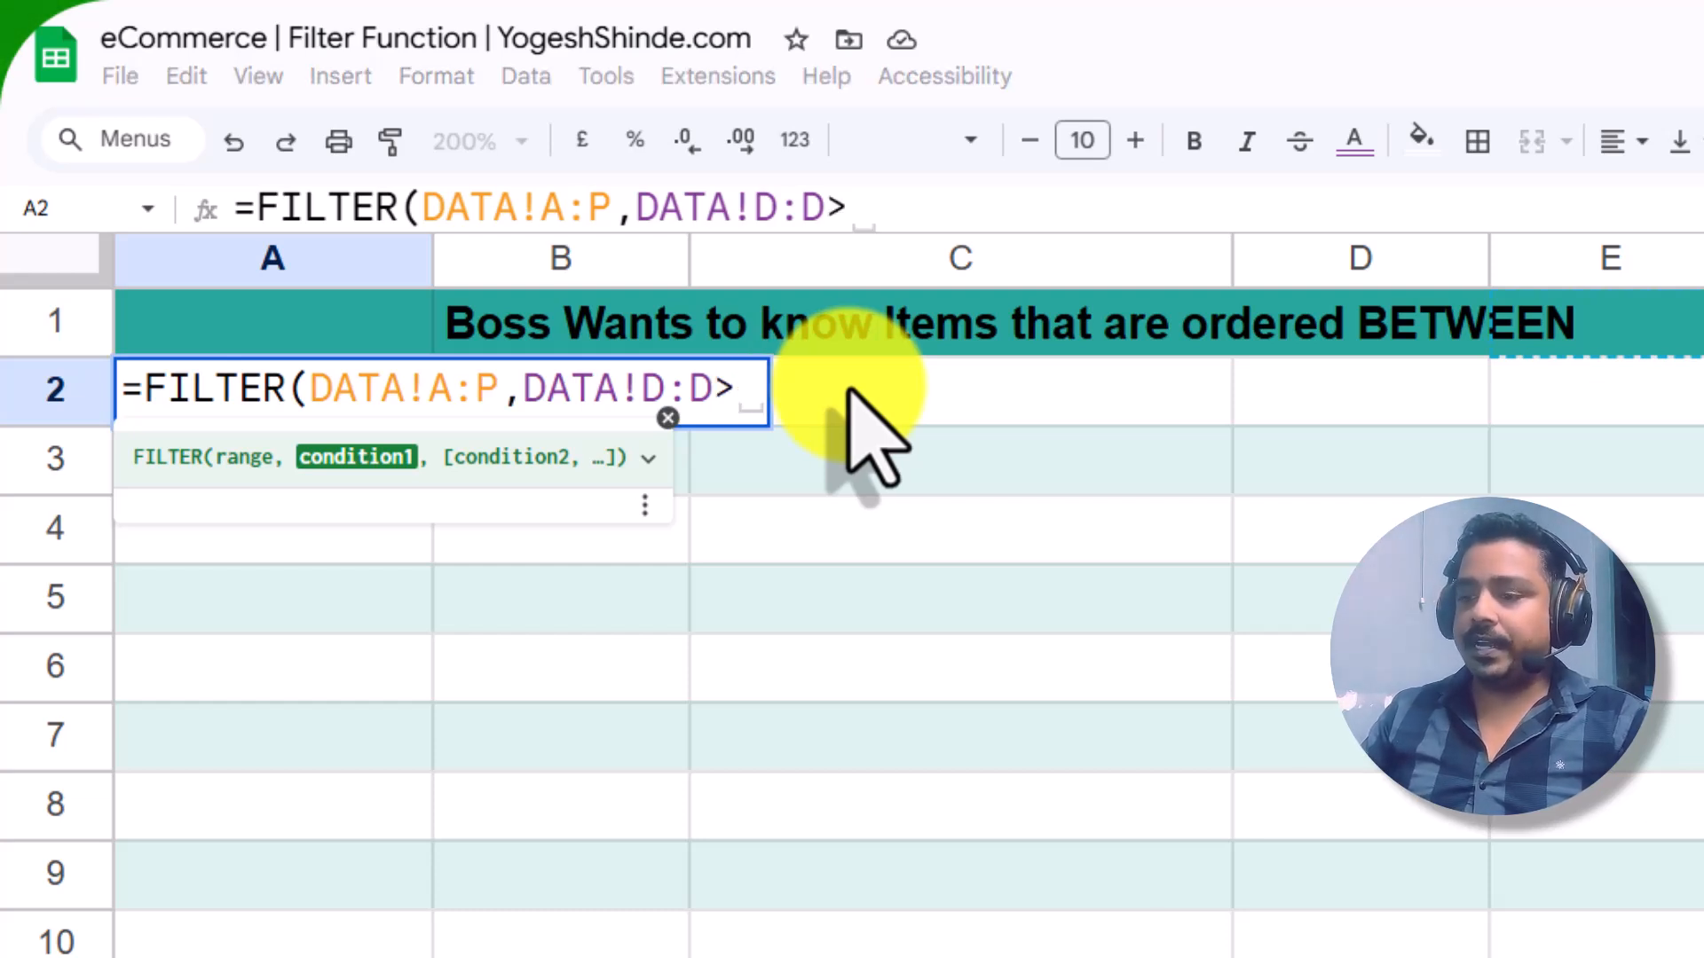
{"action": "type", "text": "="}
{"action": "left_click", "coordinate": [1120, 182]}
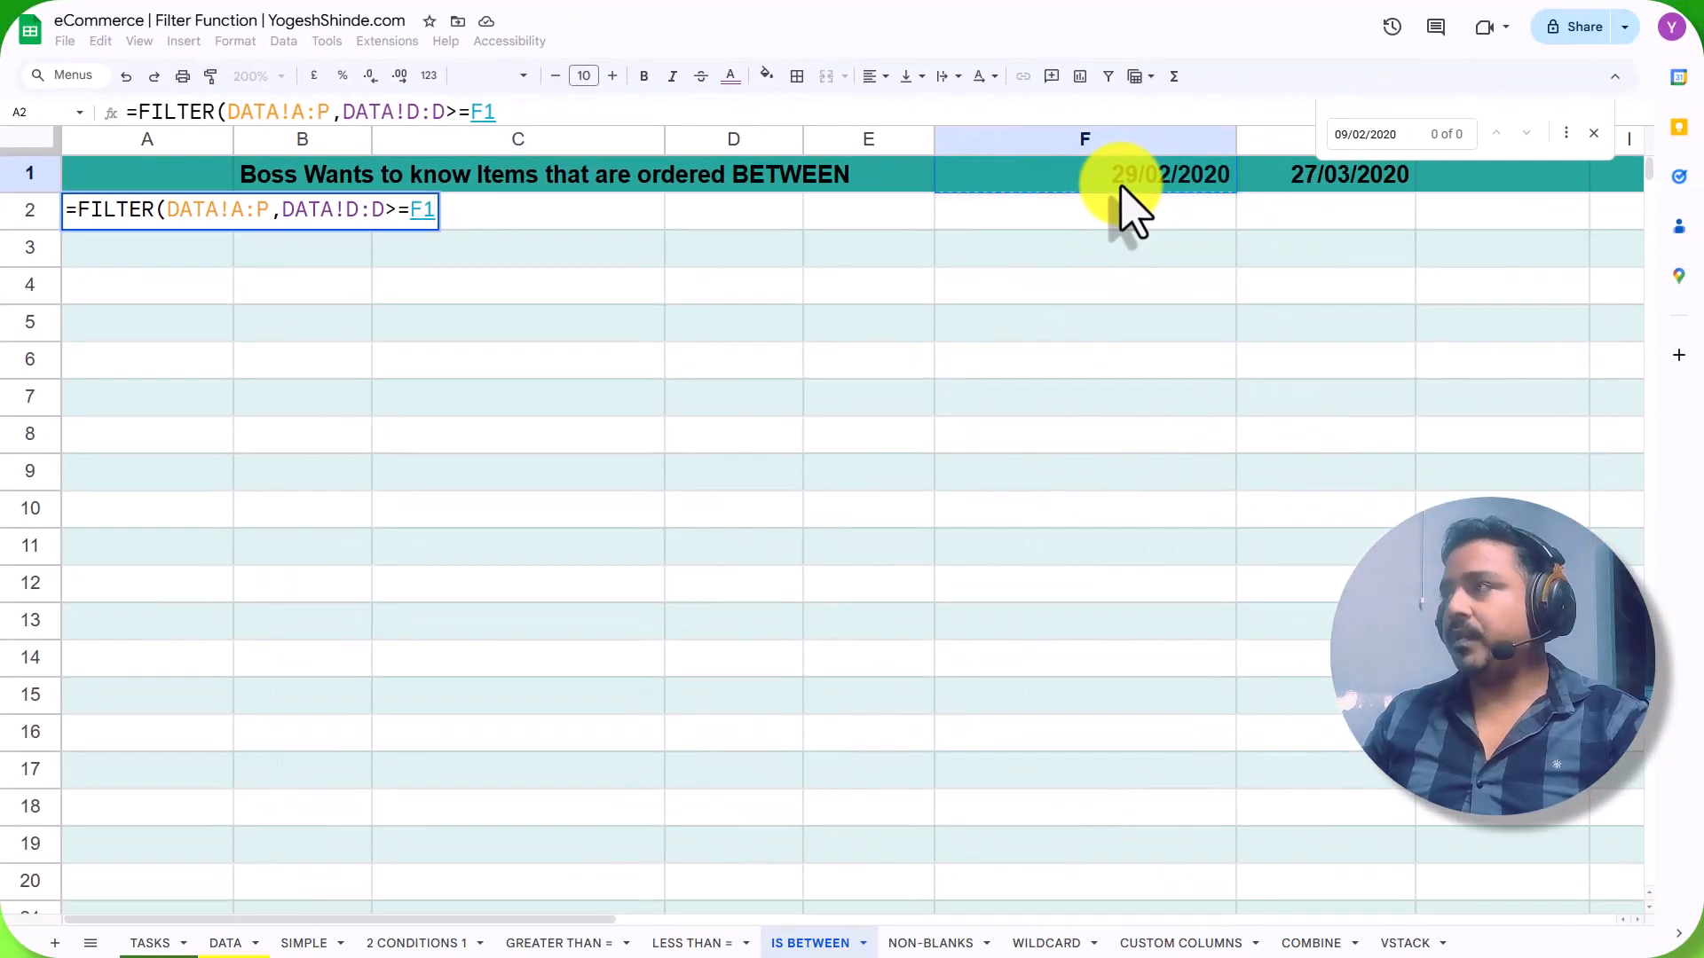
Add a second condition to the A2 formula by duplicating DATA!D:D>=F1 after a comma.
{"action": "type", "text": ","}
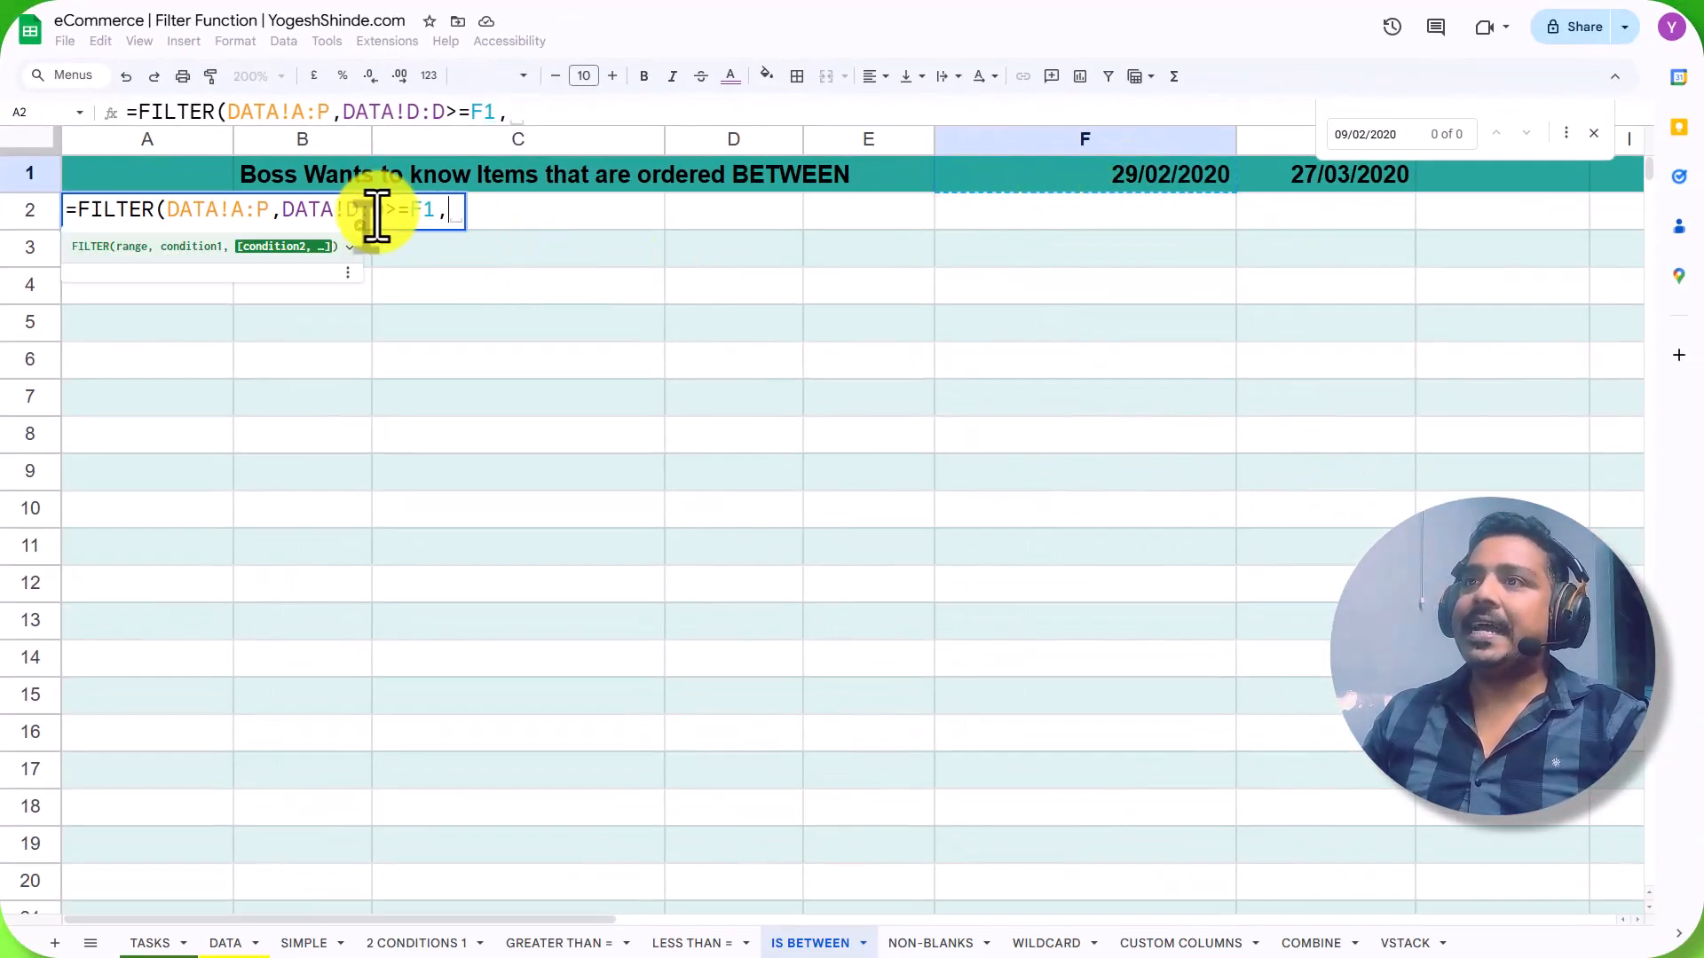
{"action": "left_click_drag", "start_coordinate": [279, 212], "coordinate": [441, 218]}
{"action": "key", "text": "ctrl+c"}
{"action": "key", "text": "End"}
{"action": "key", "text": "ctrl+v"}
Change the second condition to DATA!D:D<=G1 and enter the formula =FILTER(DATA!A:P,DATA!D:D>=F1,DATA!D:D<=G1) in A2.
{"action": "left_click", "coordinate": [563, 211]}
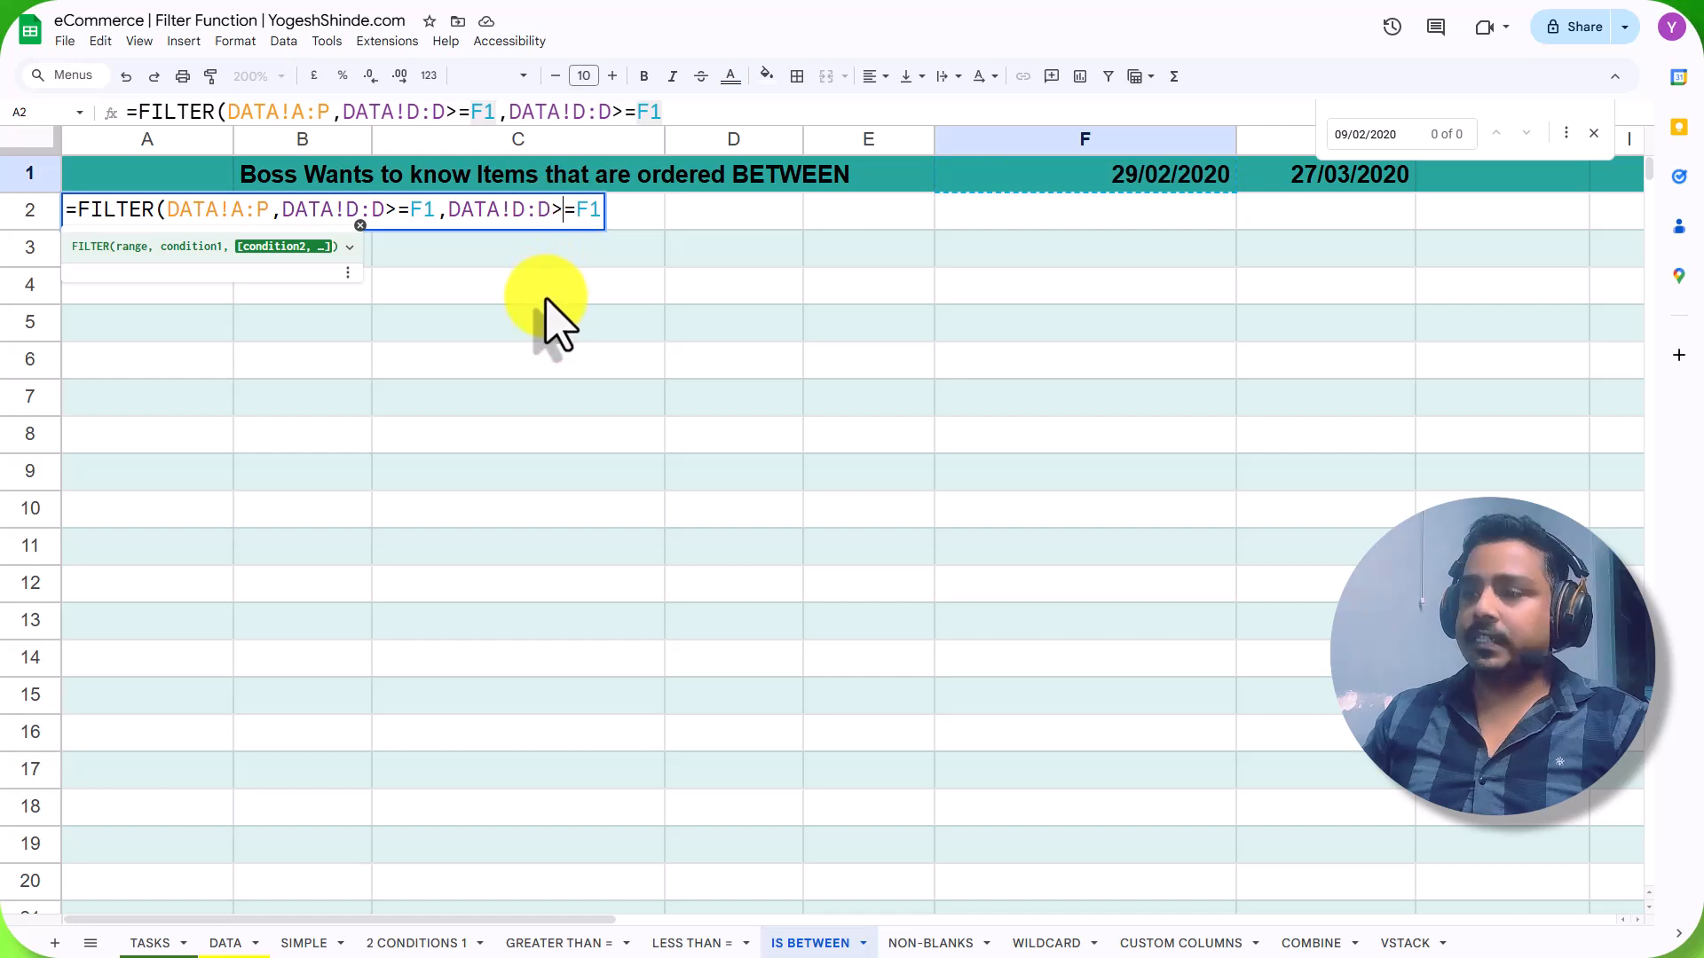
{"action": "type", "text": "<"}
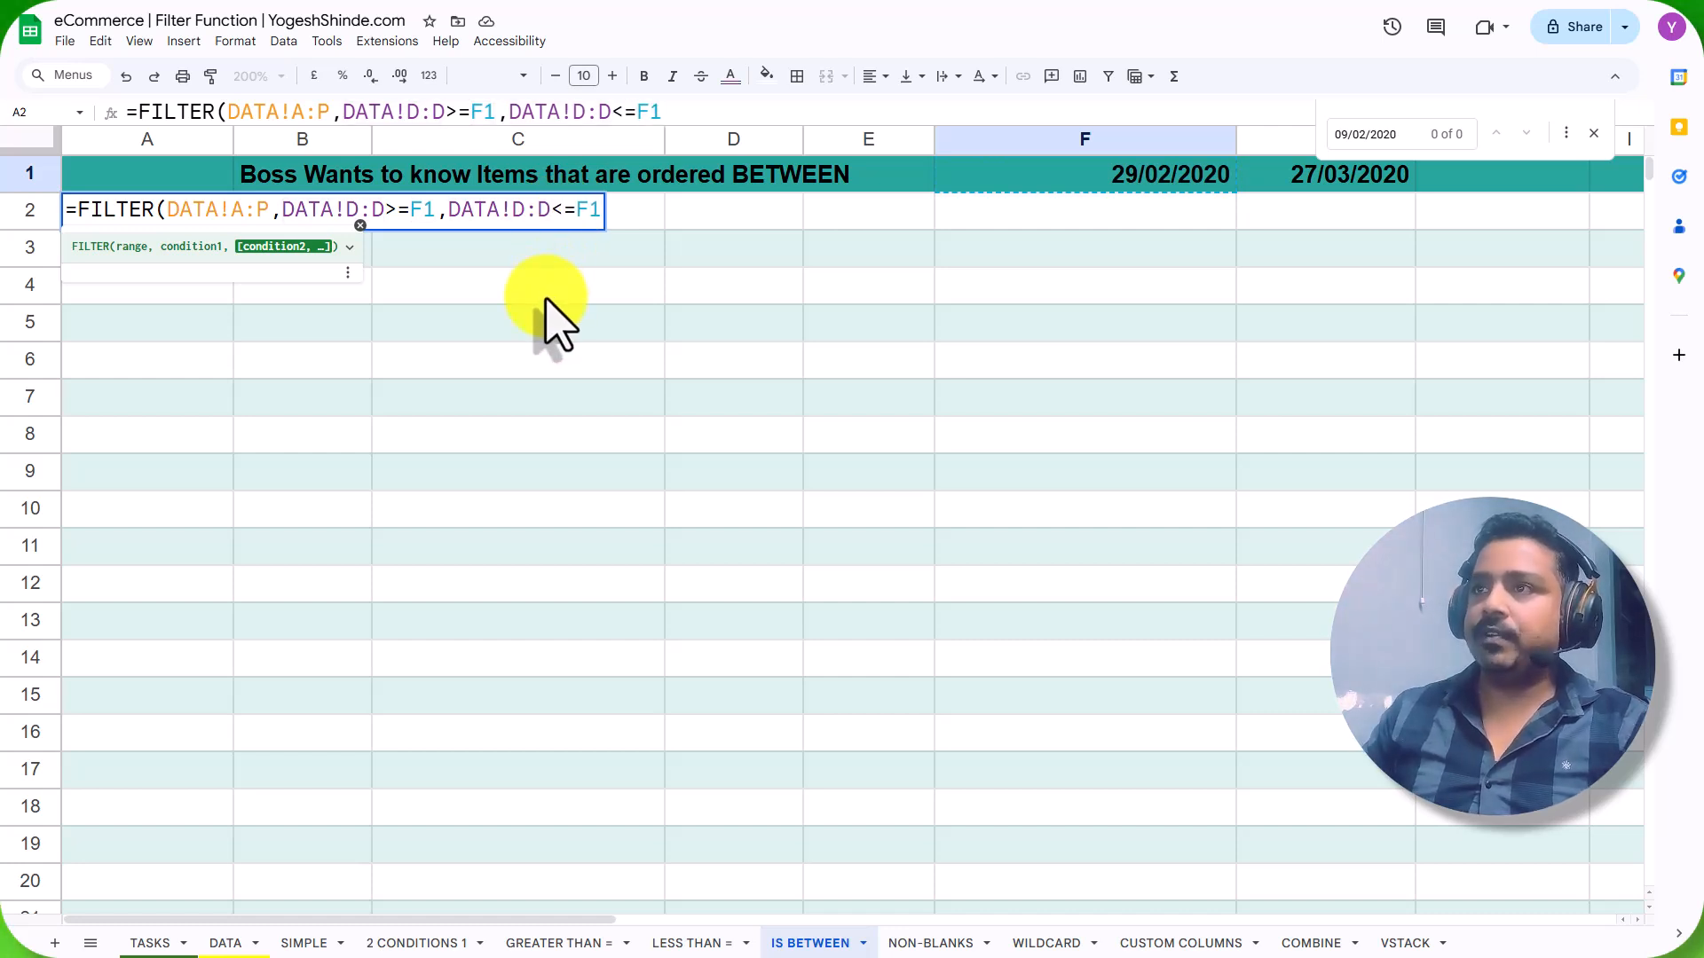
{"action": "left_click_drag", "start_coordinate": [576, 209], "coordinate": [620, 213]}
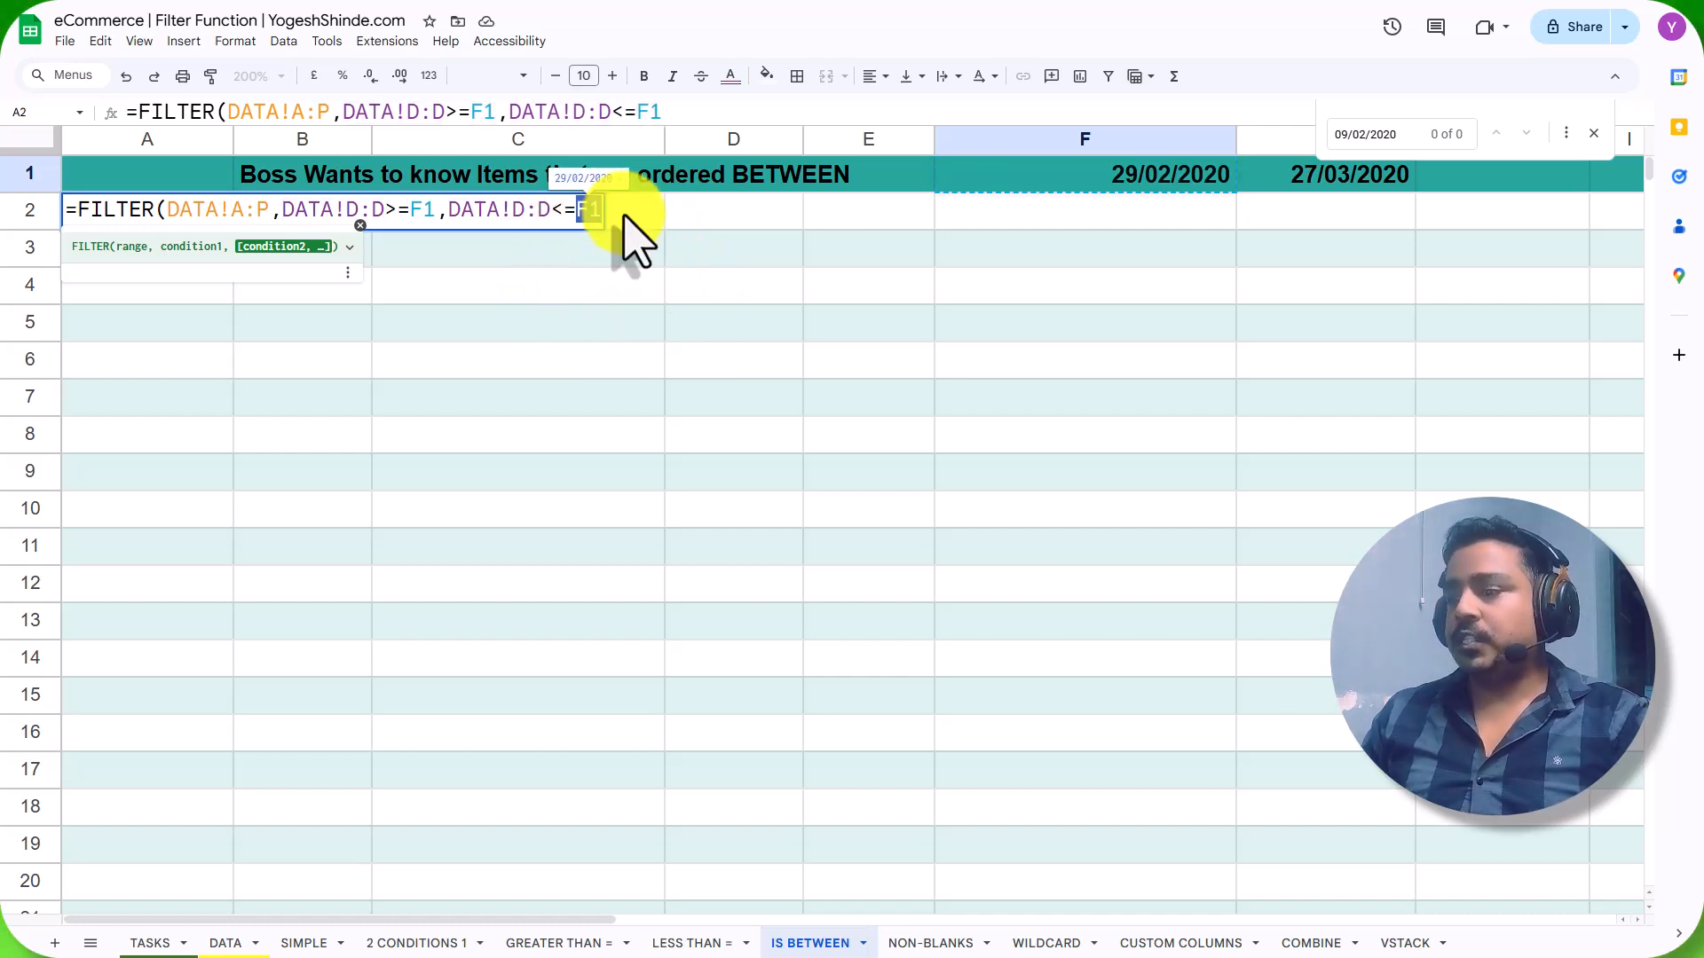
{"action": "key", "text": "BackSpace"}
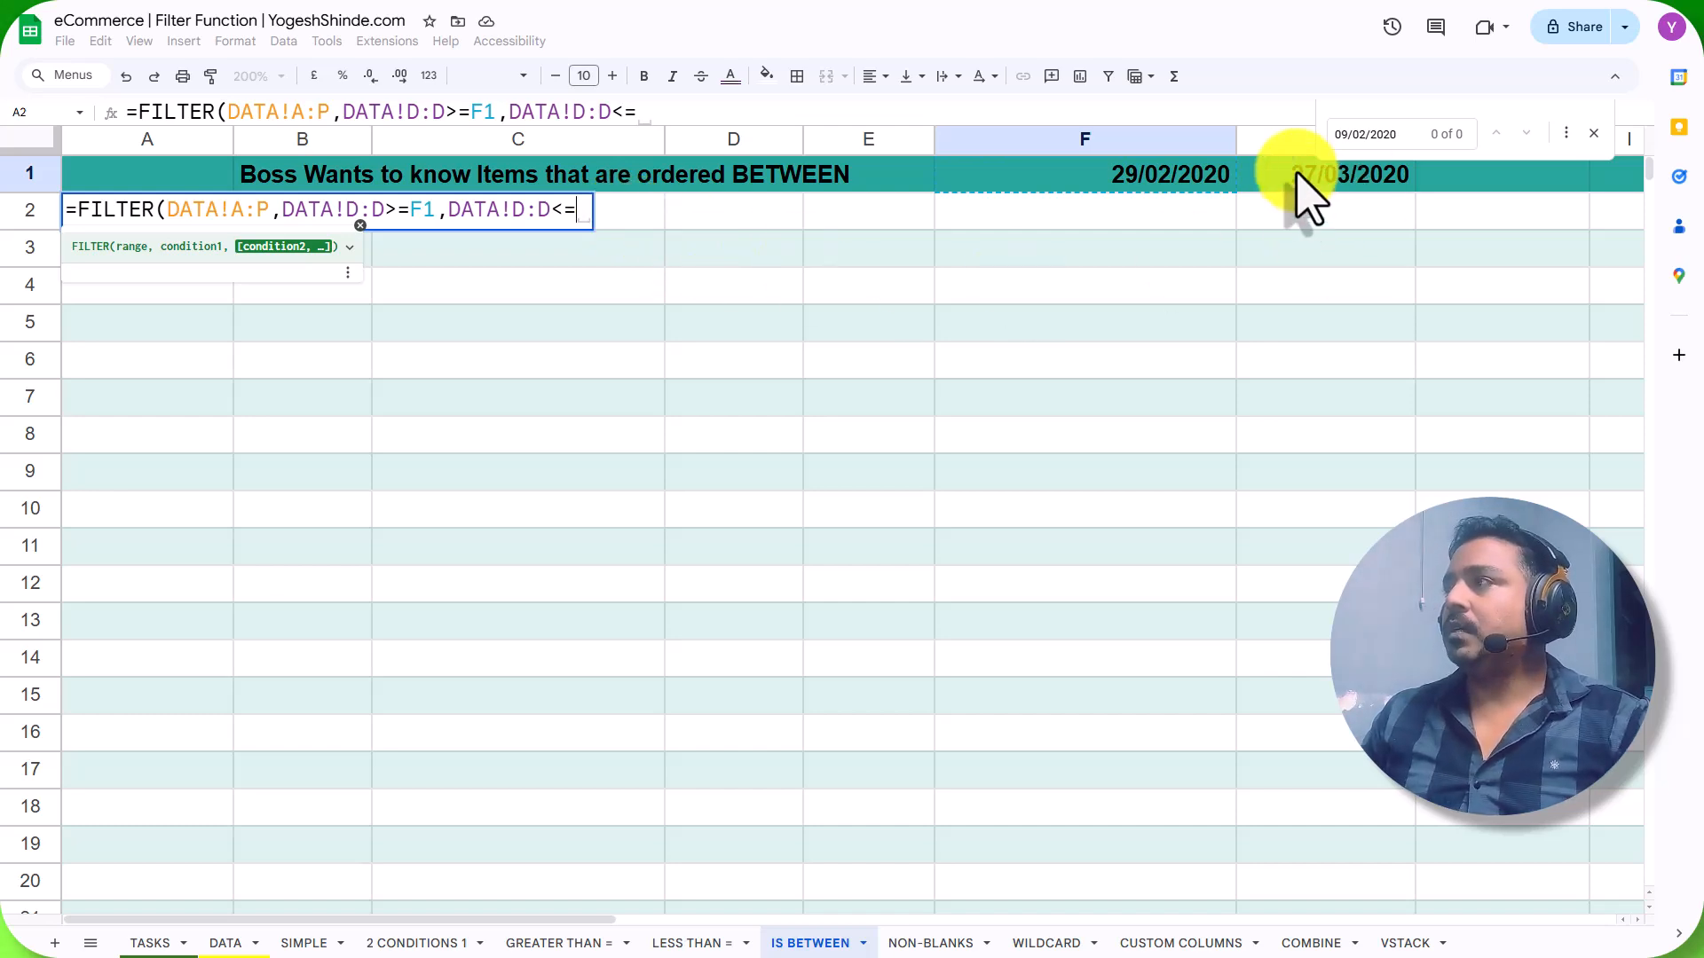
{"action": "left_click", "coordinate": [1296, 177]}
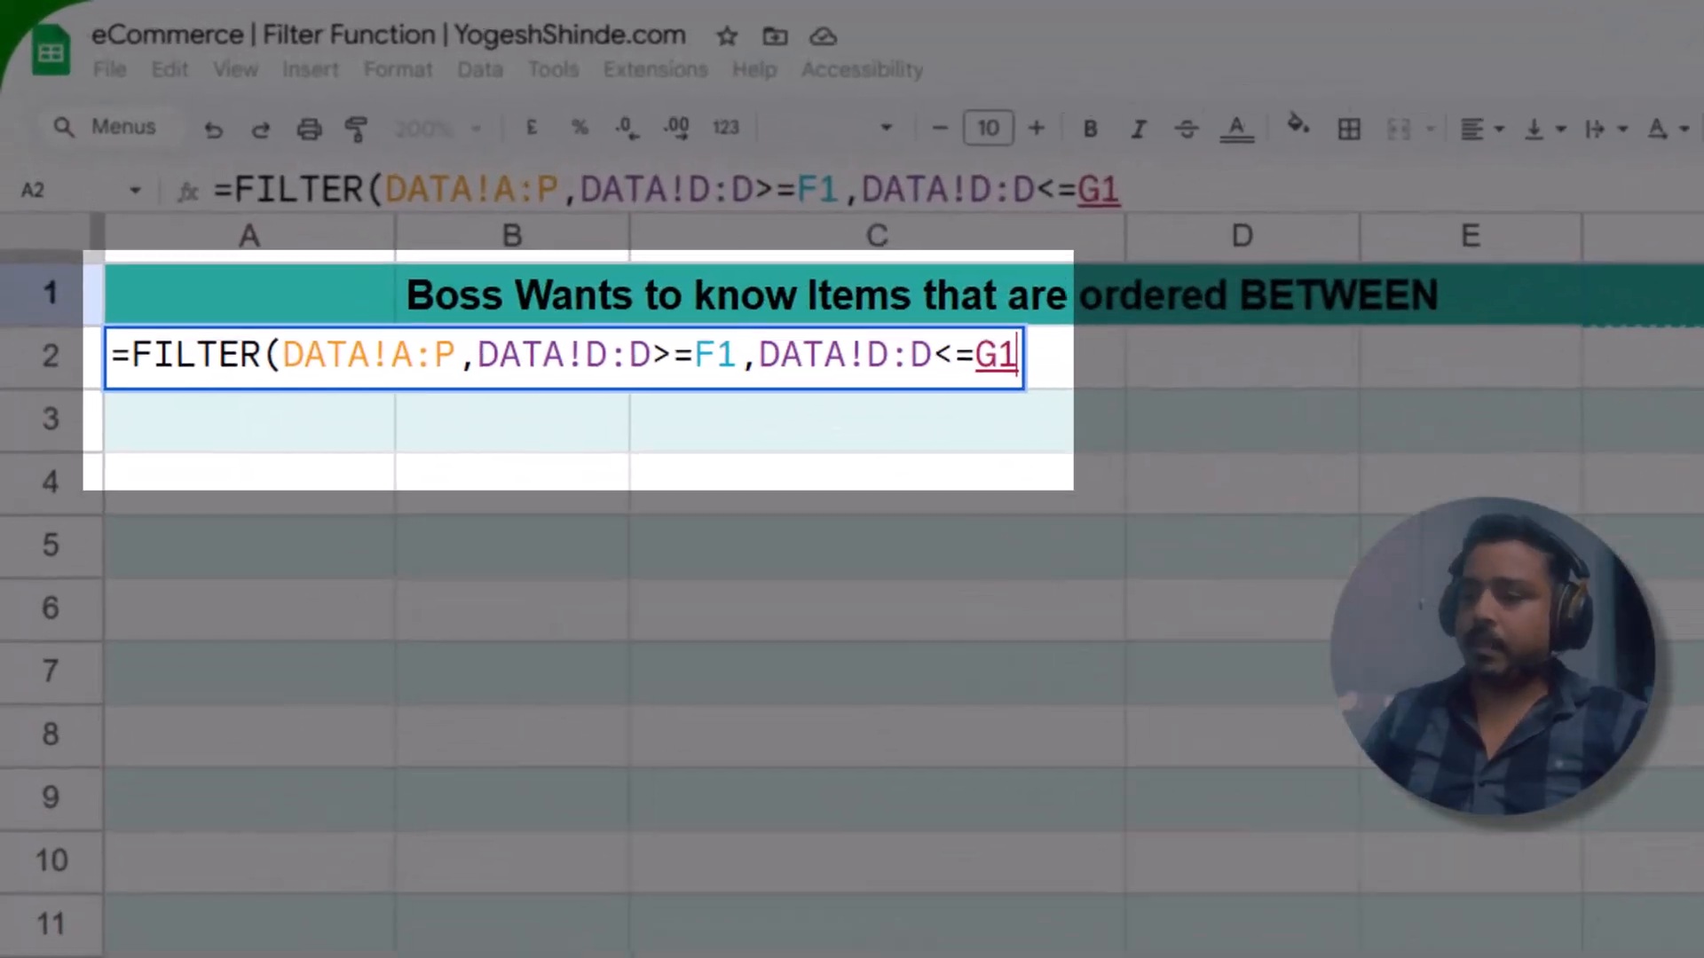
{"action": "type", "text": ")"}
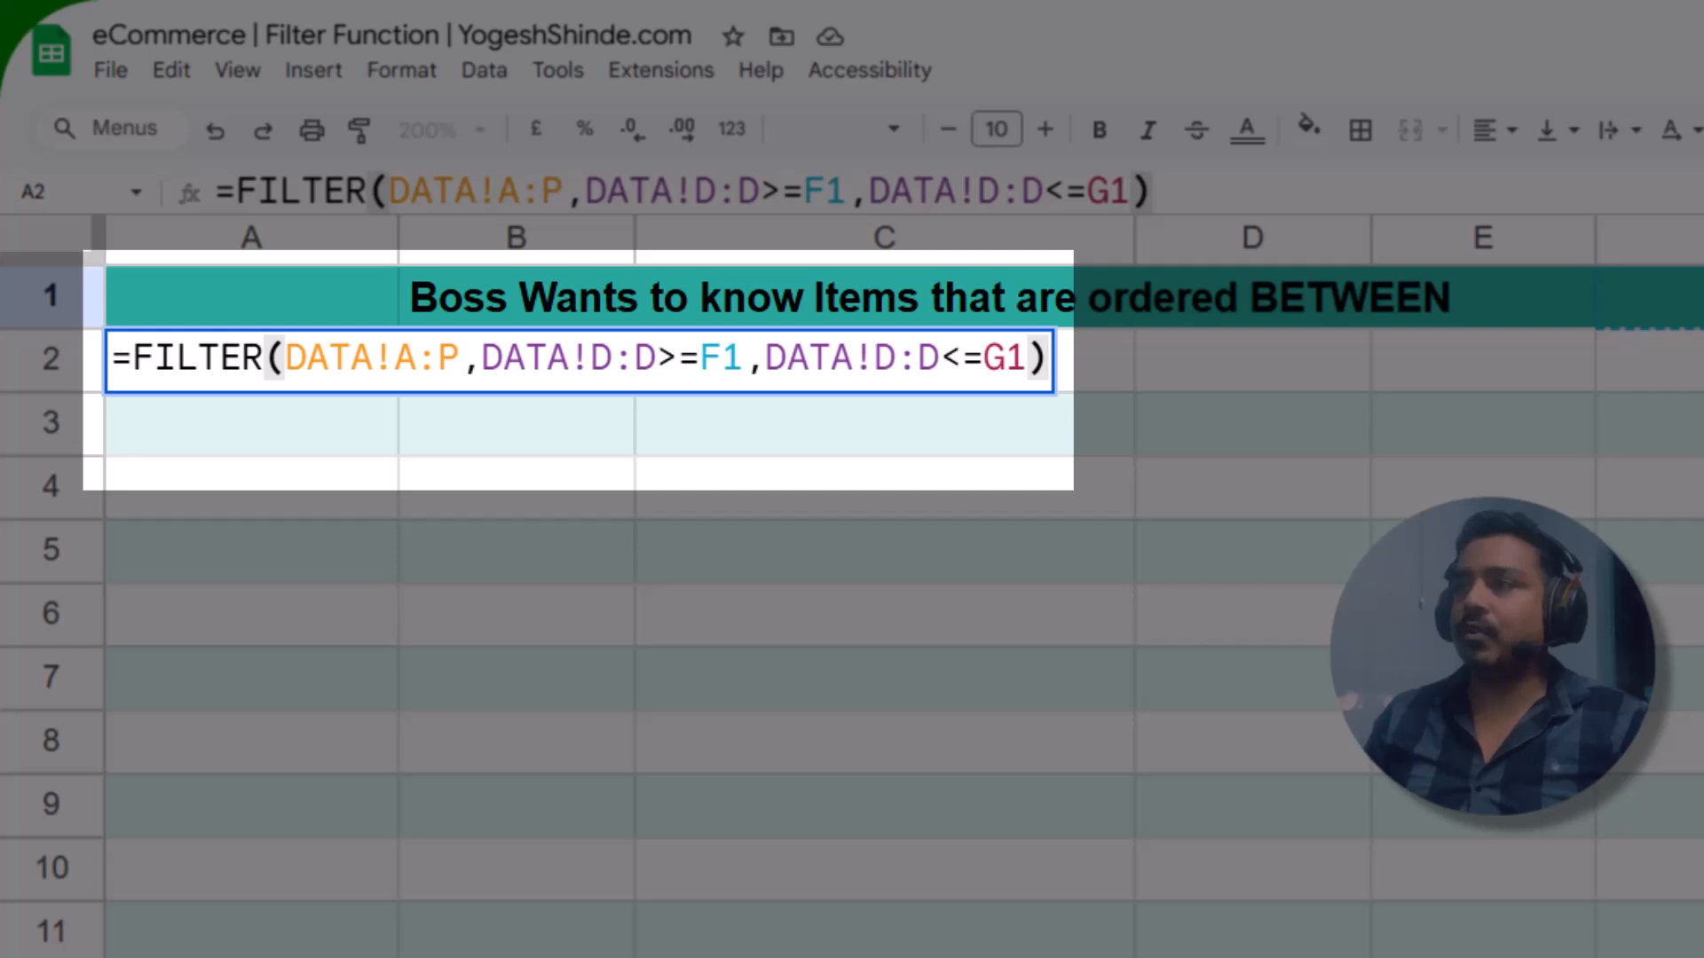
{"action": "key", "text": "Return"}
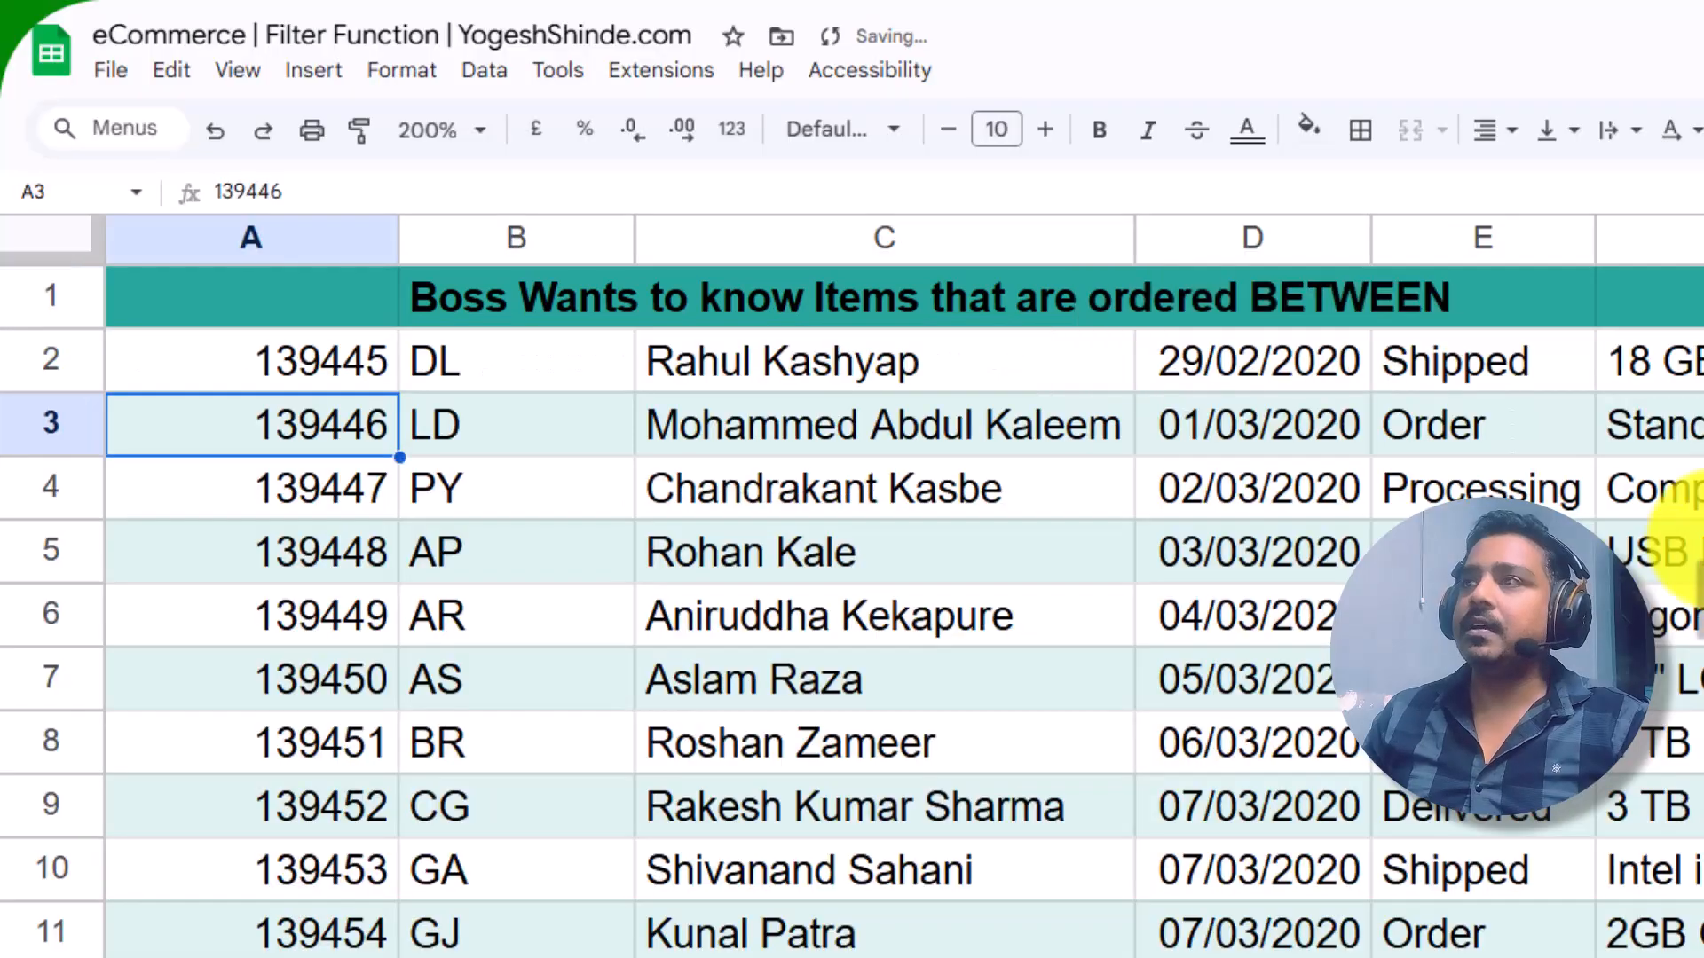
Examine the first and last order dates in the filtered rows against the date limits in F1 and G1.
{"action": "left_click", "coordinate": [229, 366]}
{"action": "left_click", "coordinate": [1225, 361]}
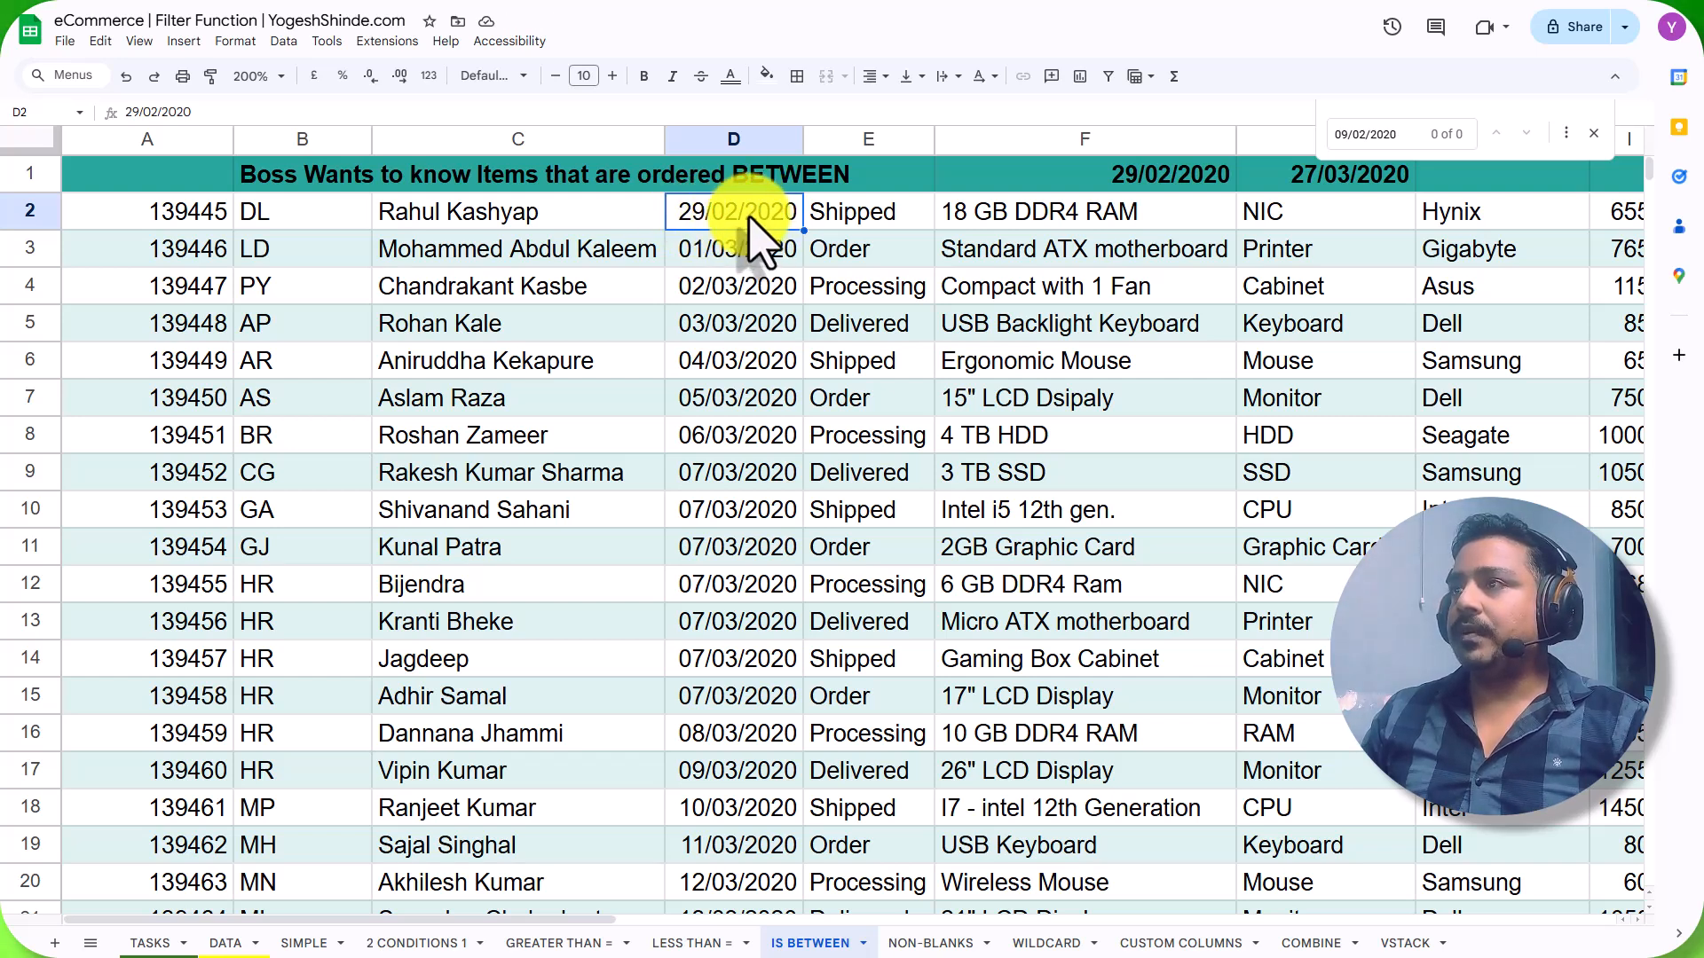
{"action": "scroll", "coordinate": [688, 678], "scroll_direction": "down", "scroll_amount": 20}
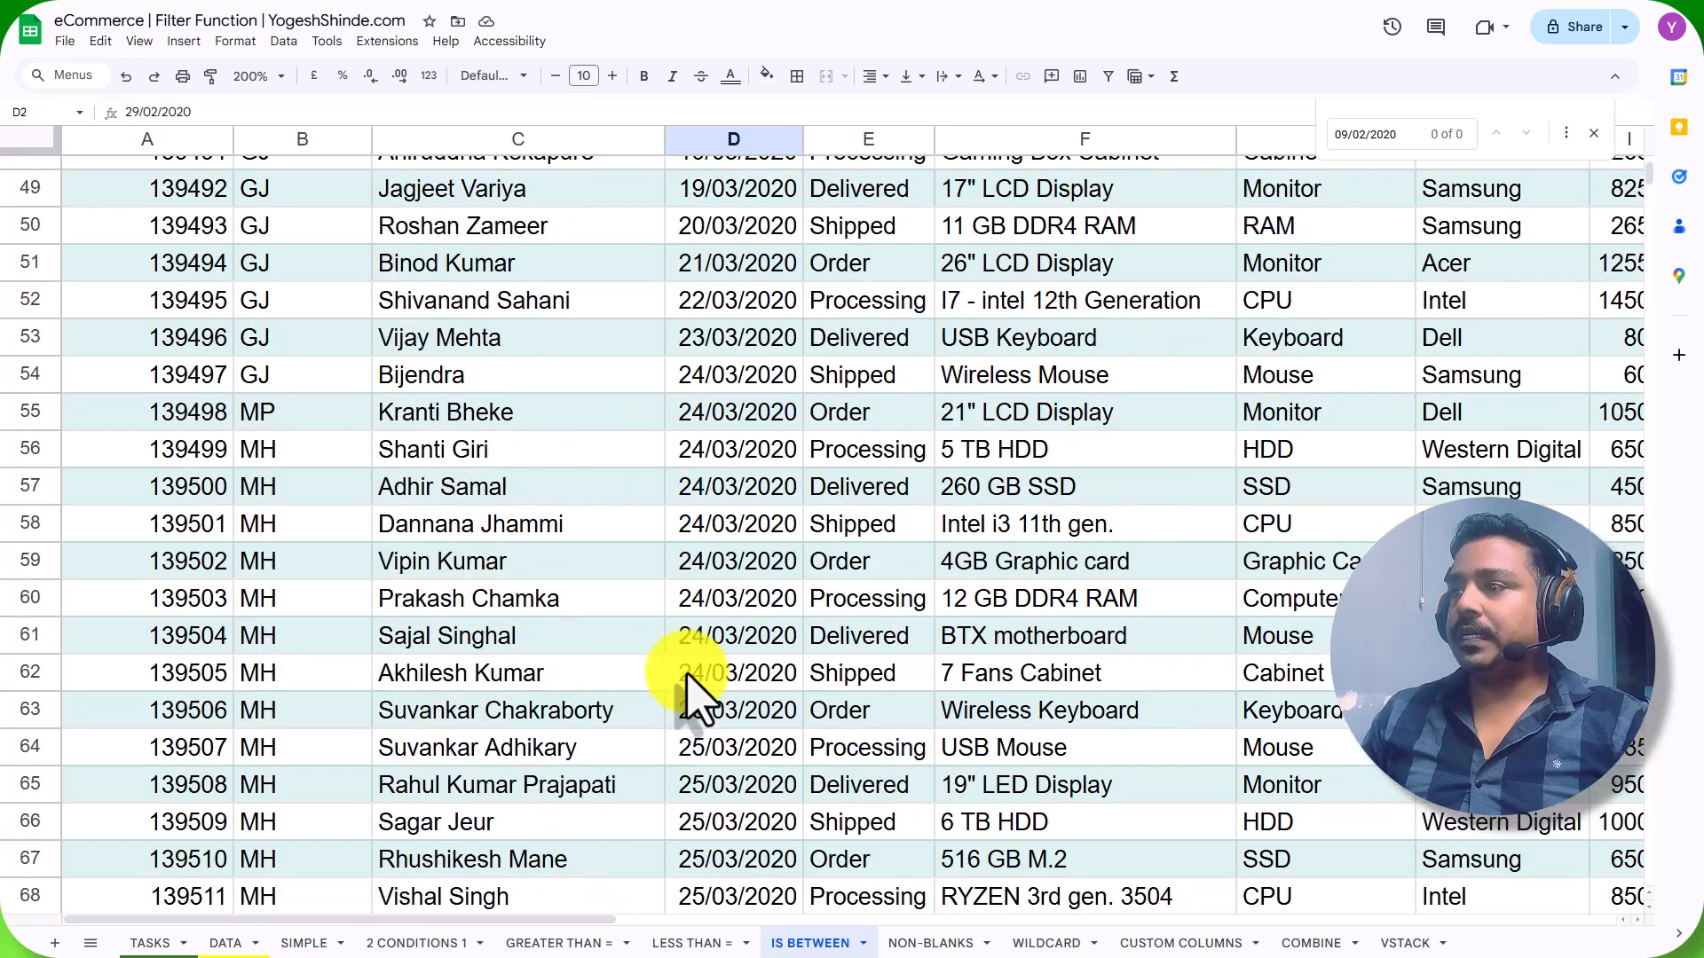
{"action": "scroll", "coordinate": [688, 693], "scroll_direction": "down", "scroll_amount": 15}
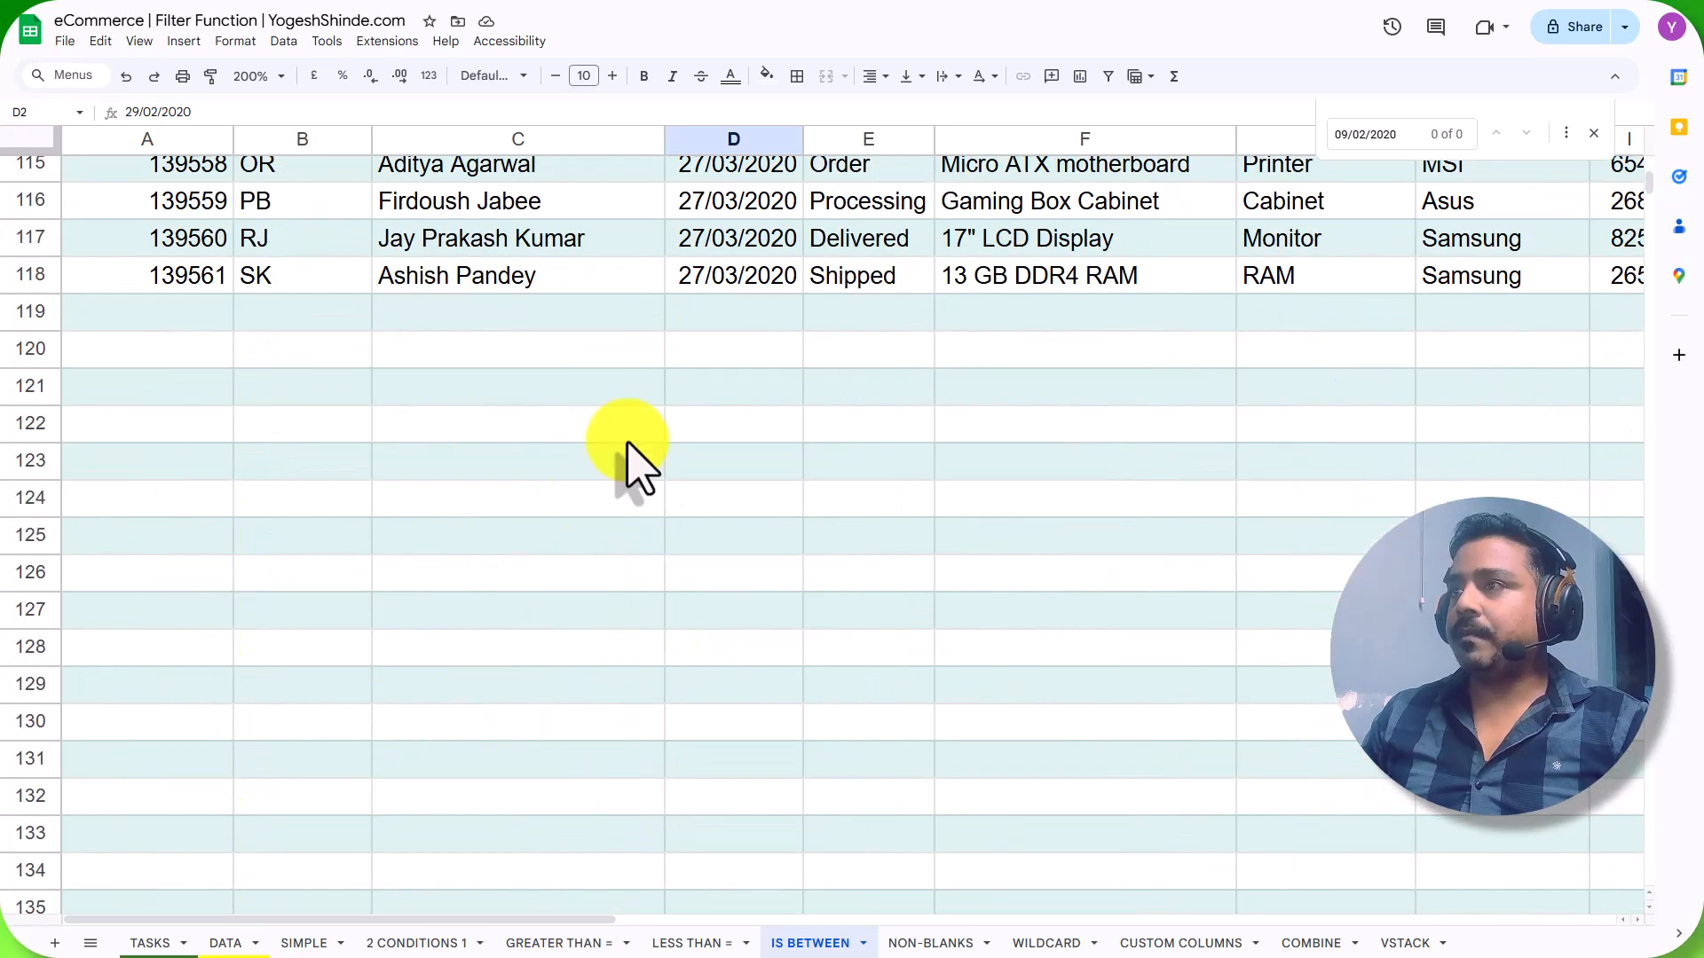
{"action": "left_click", "coordinate": [729, 288]}
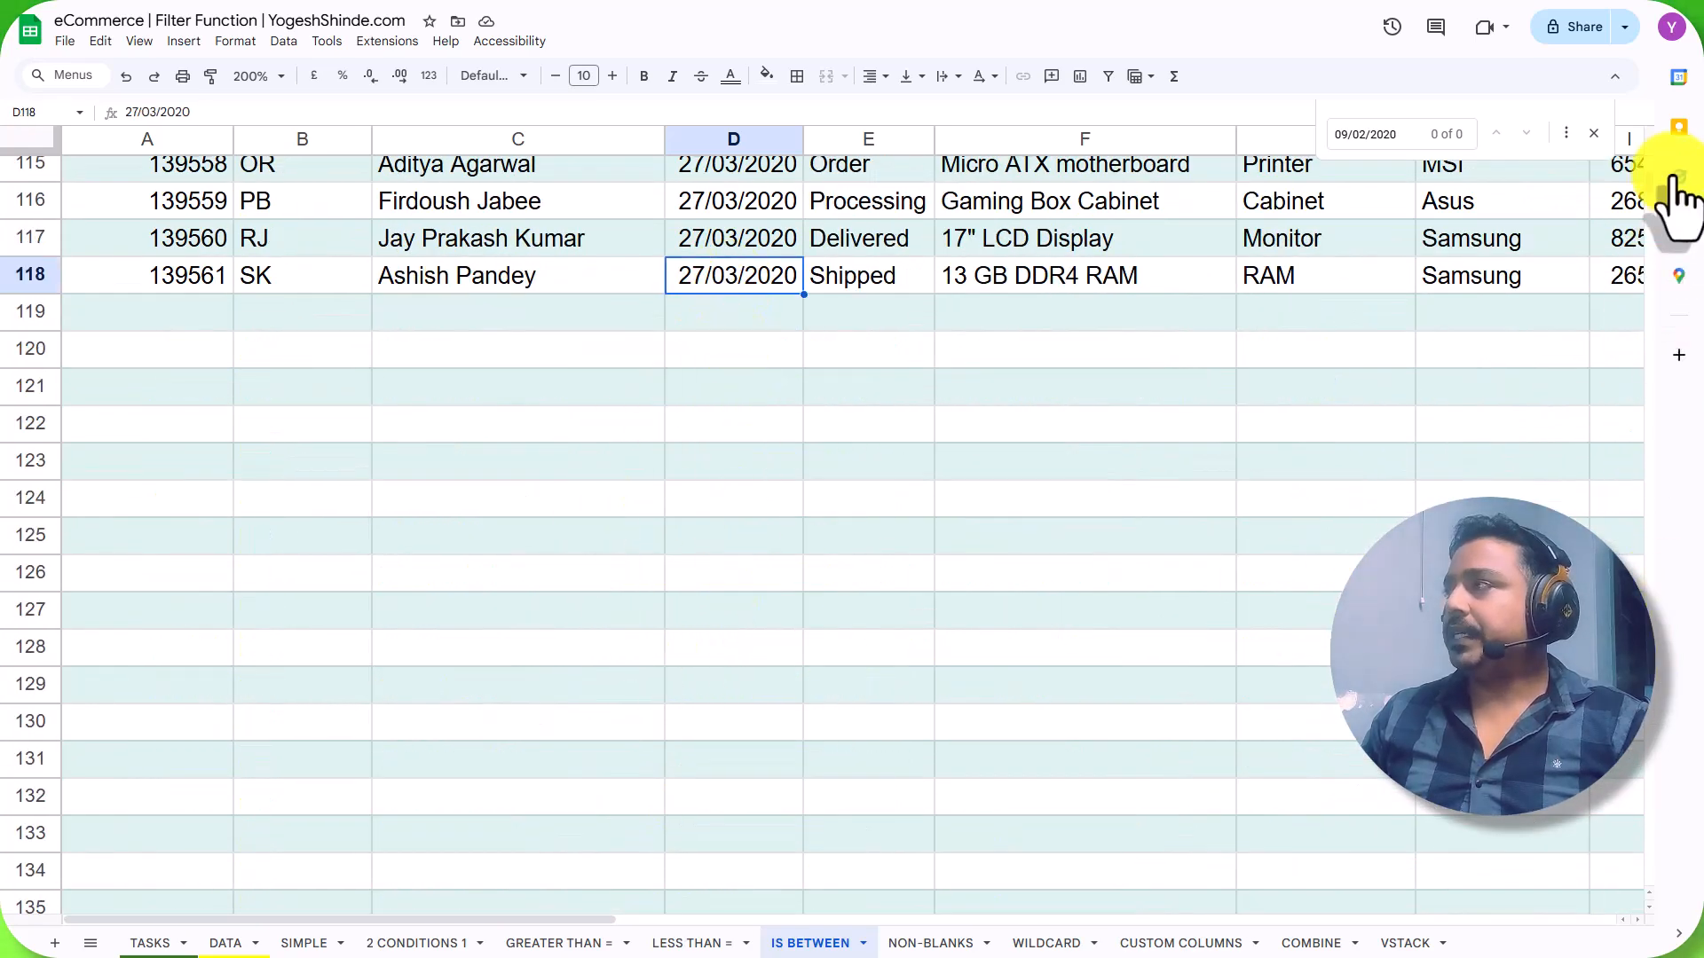
Close the date search and tick the Is Between task as done in the TASKS sheet.
{"action": "scroll", "coordinate": [1647, 188], "scroll_direction": "up", "scroll_amount": 20}
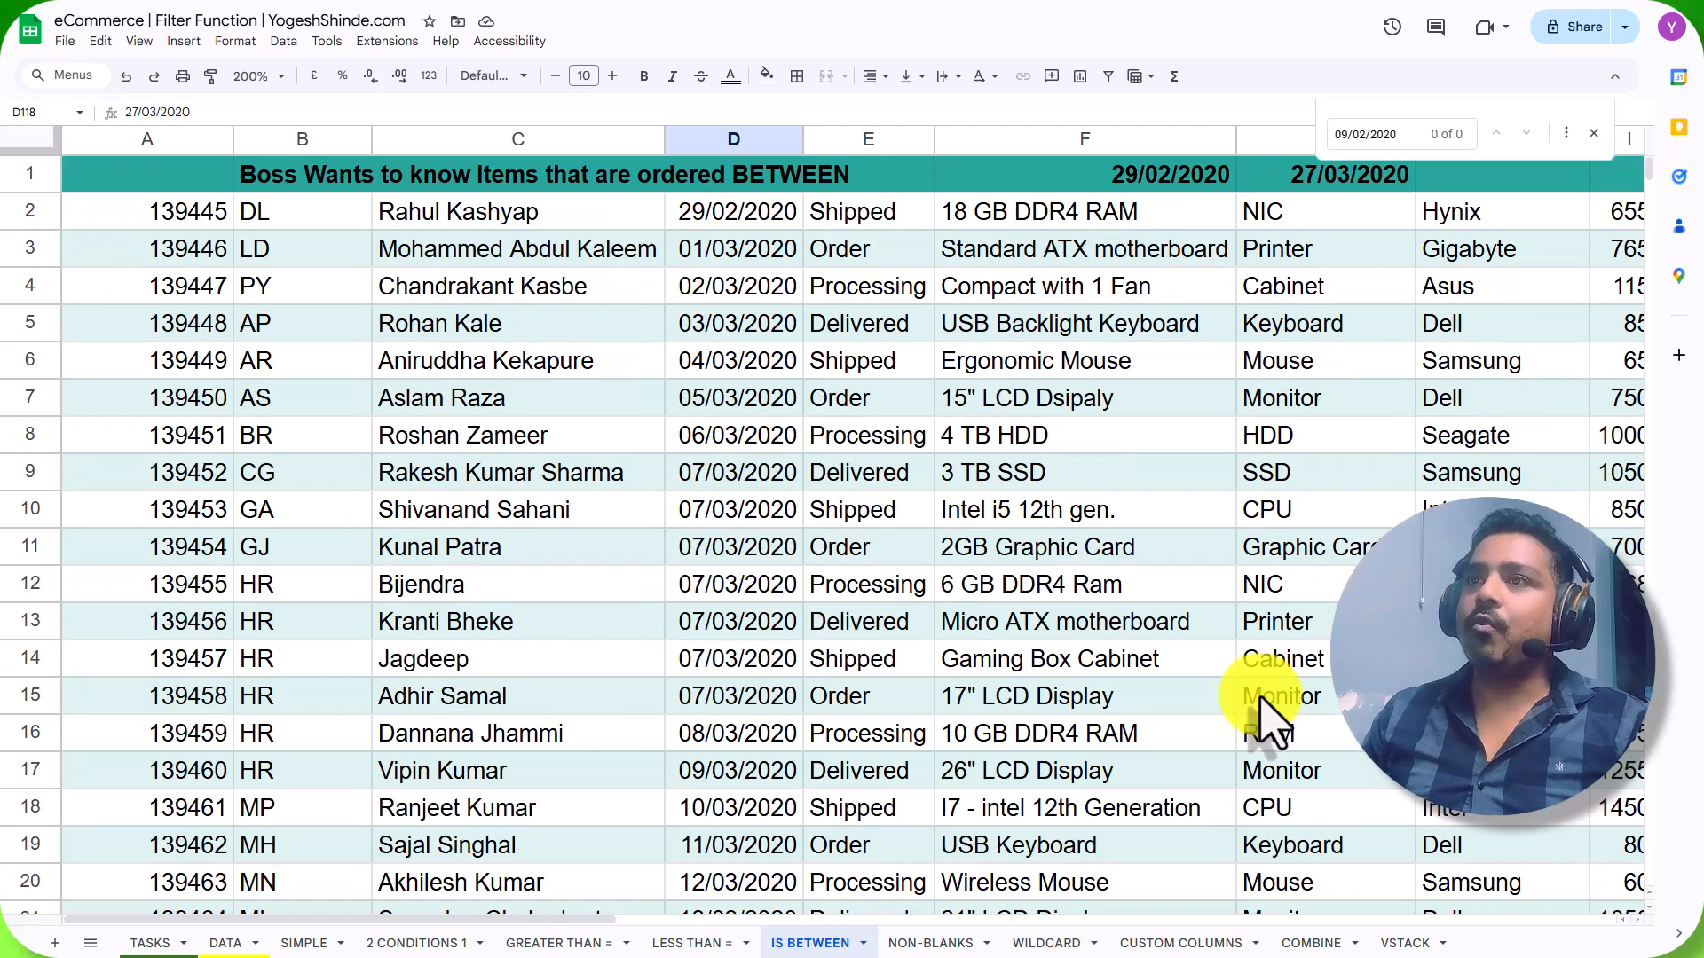
{"action": "left_click", "coordinate": [359, 177]}
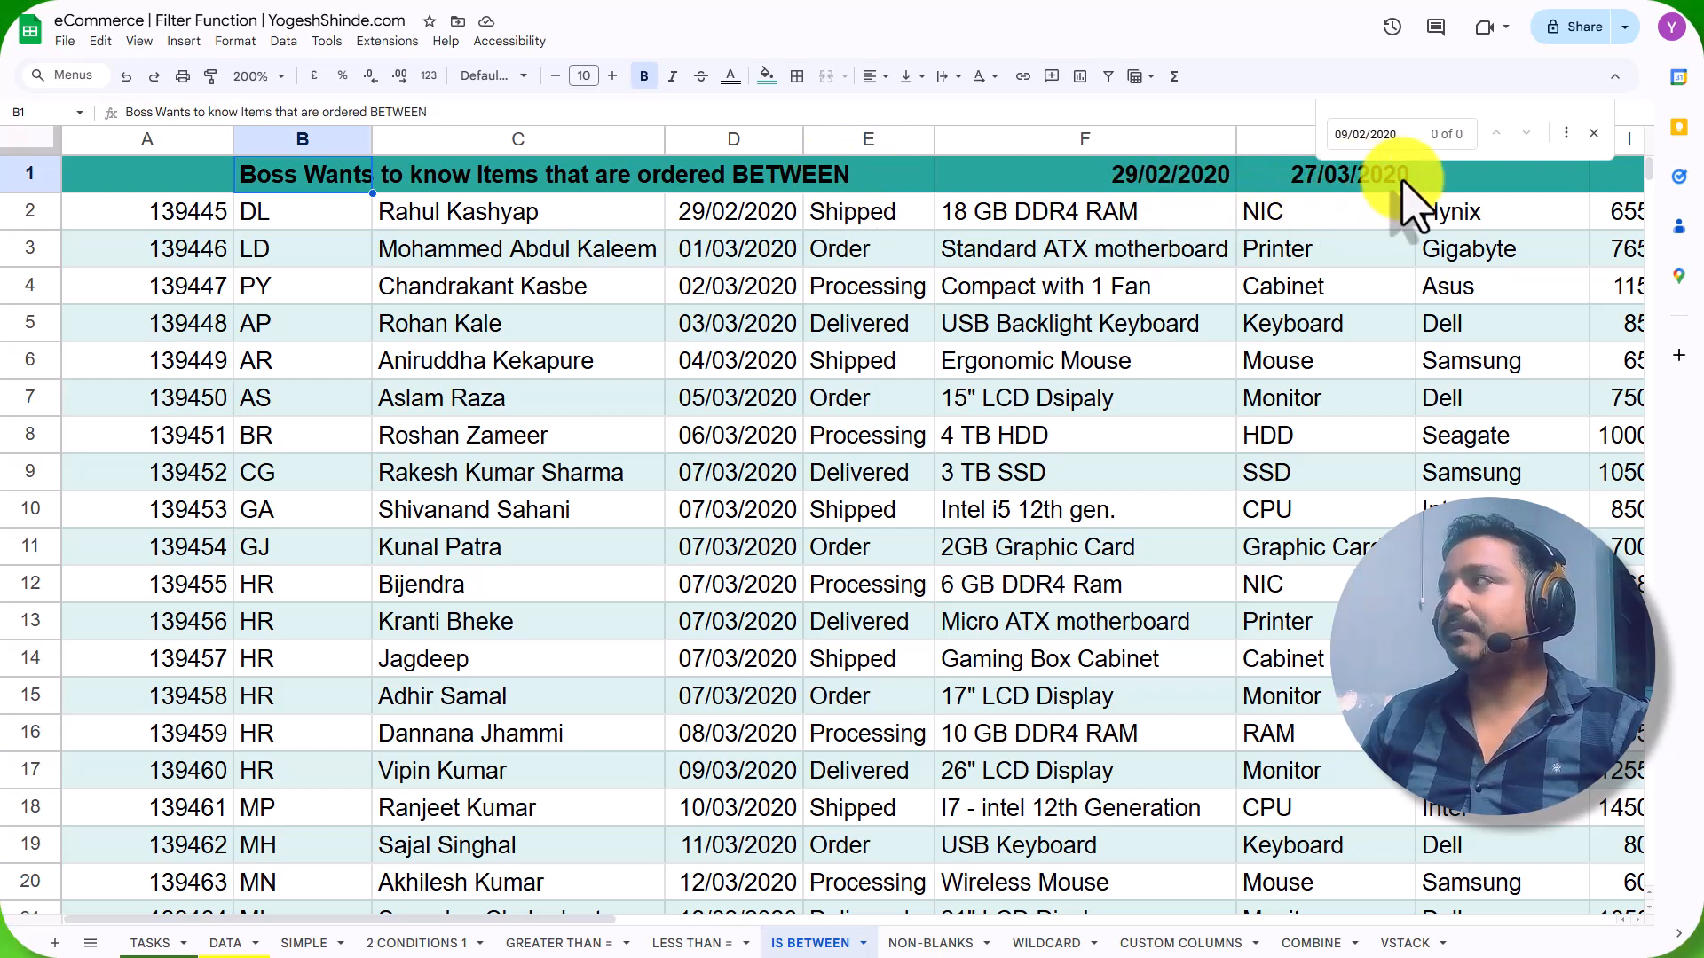
{"action": "left_click", "coordinate": [1593, 133]}
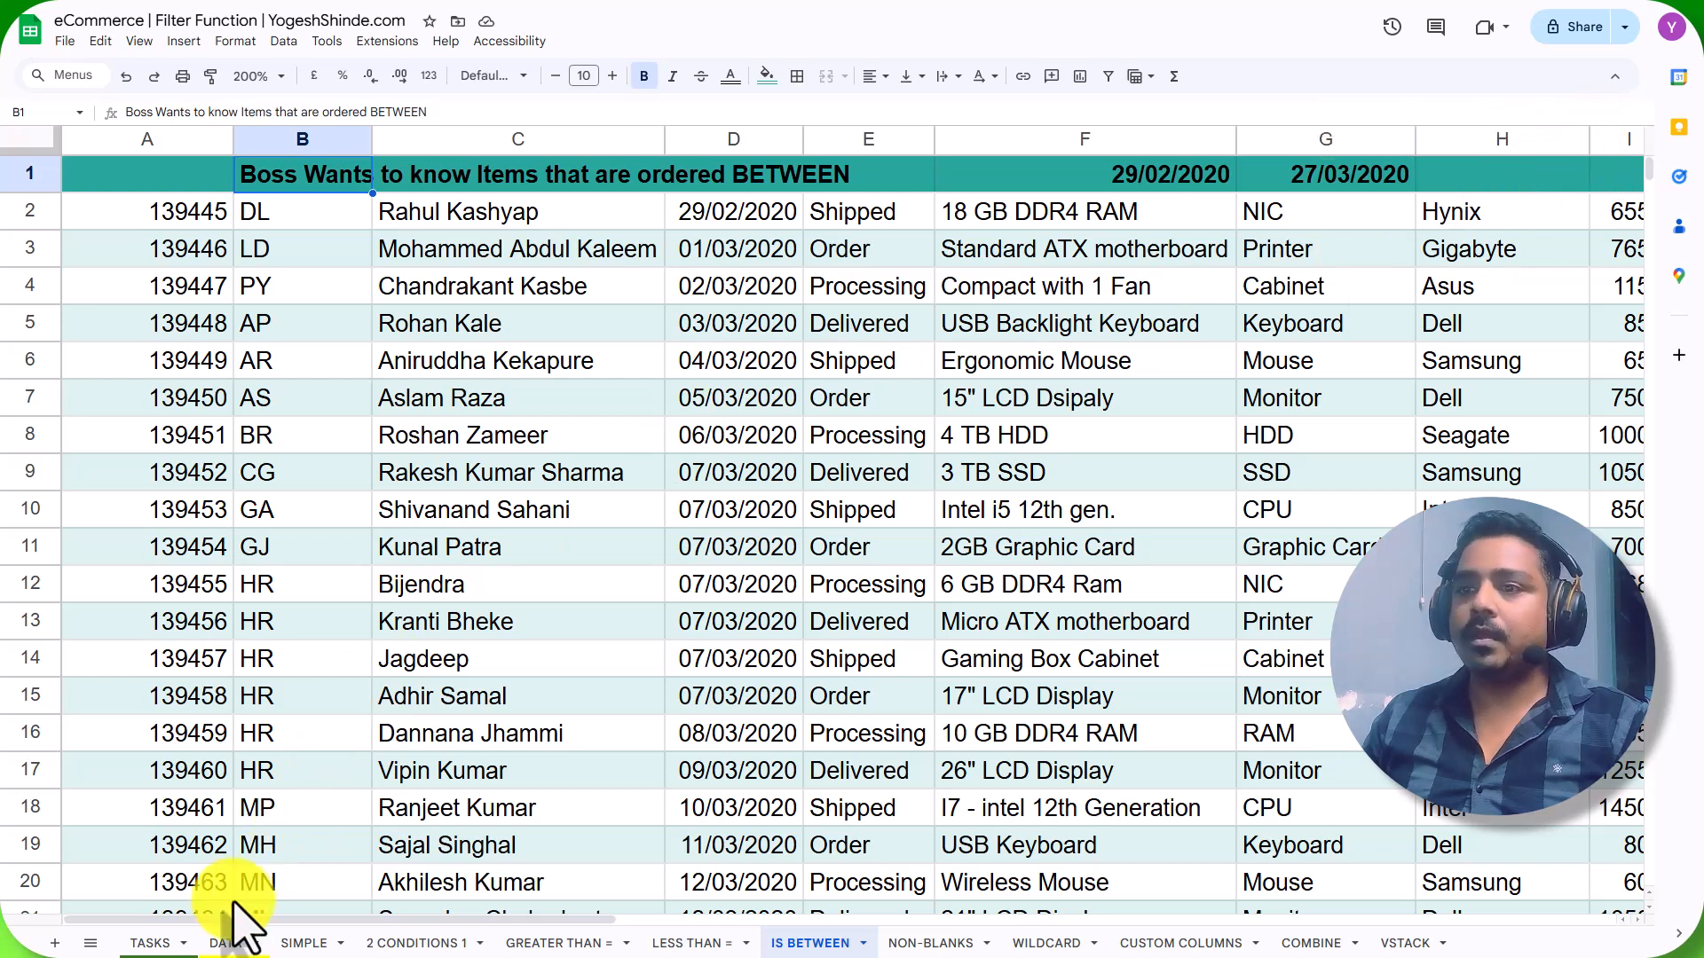
{"action": "left_click", "coordinate": [152, 943]}
{"action": "left_click", "coordinate": [626, 449]}
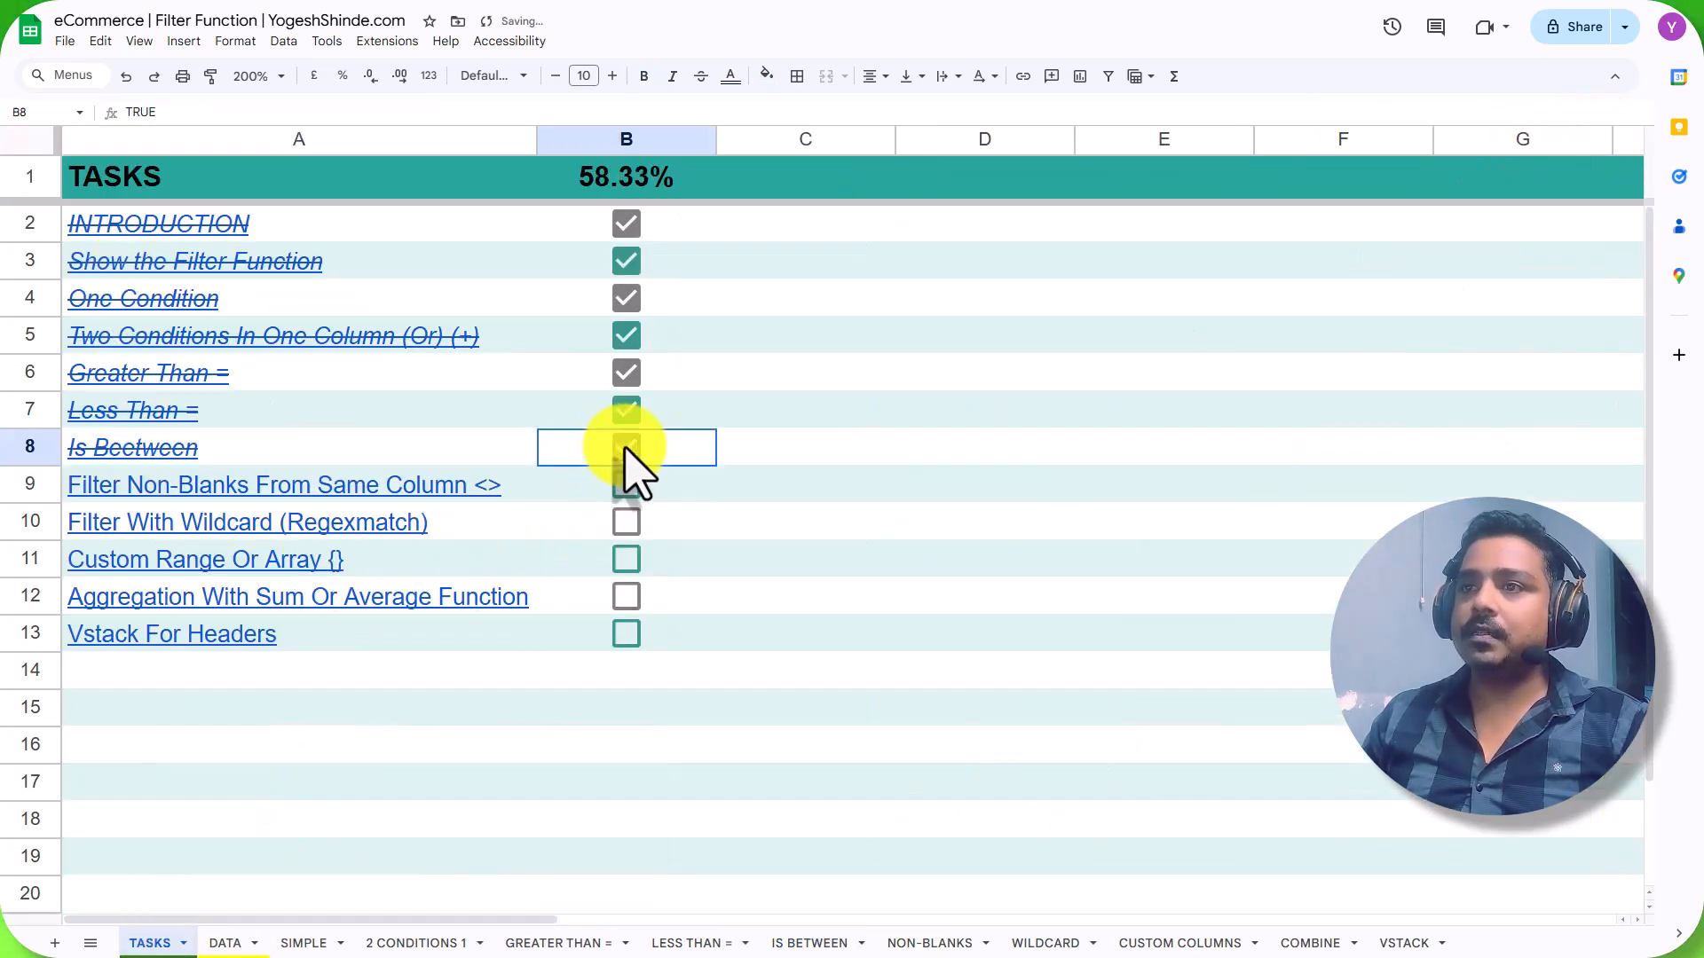
Open the NON-BLANKS sheet for the Filter Non-Blanks task and examine the empty cells among the names in column E.
{"action": "left_click", "coordinate": [534, 490]}
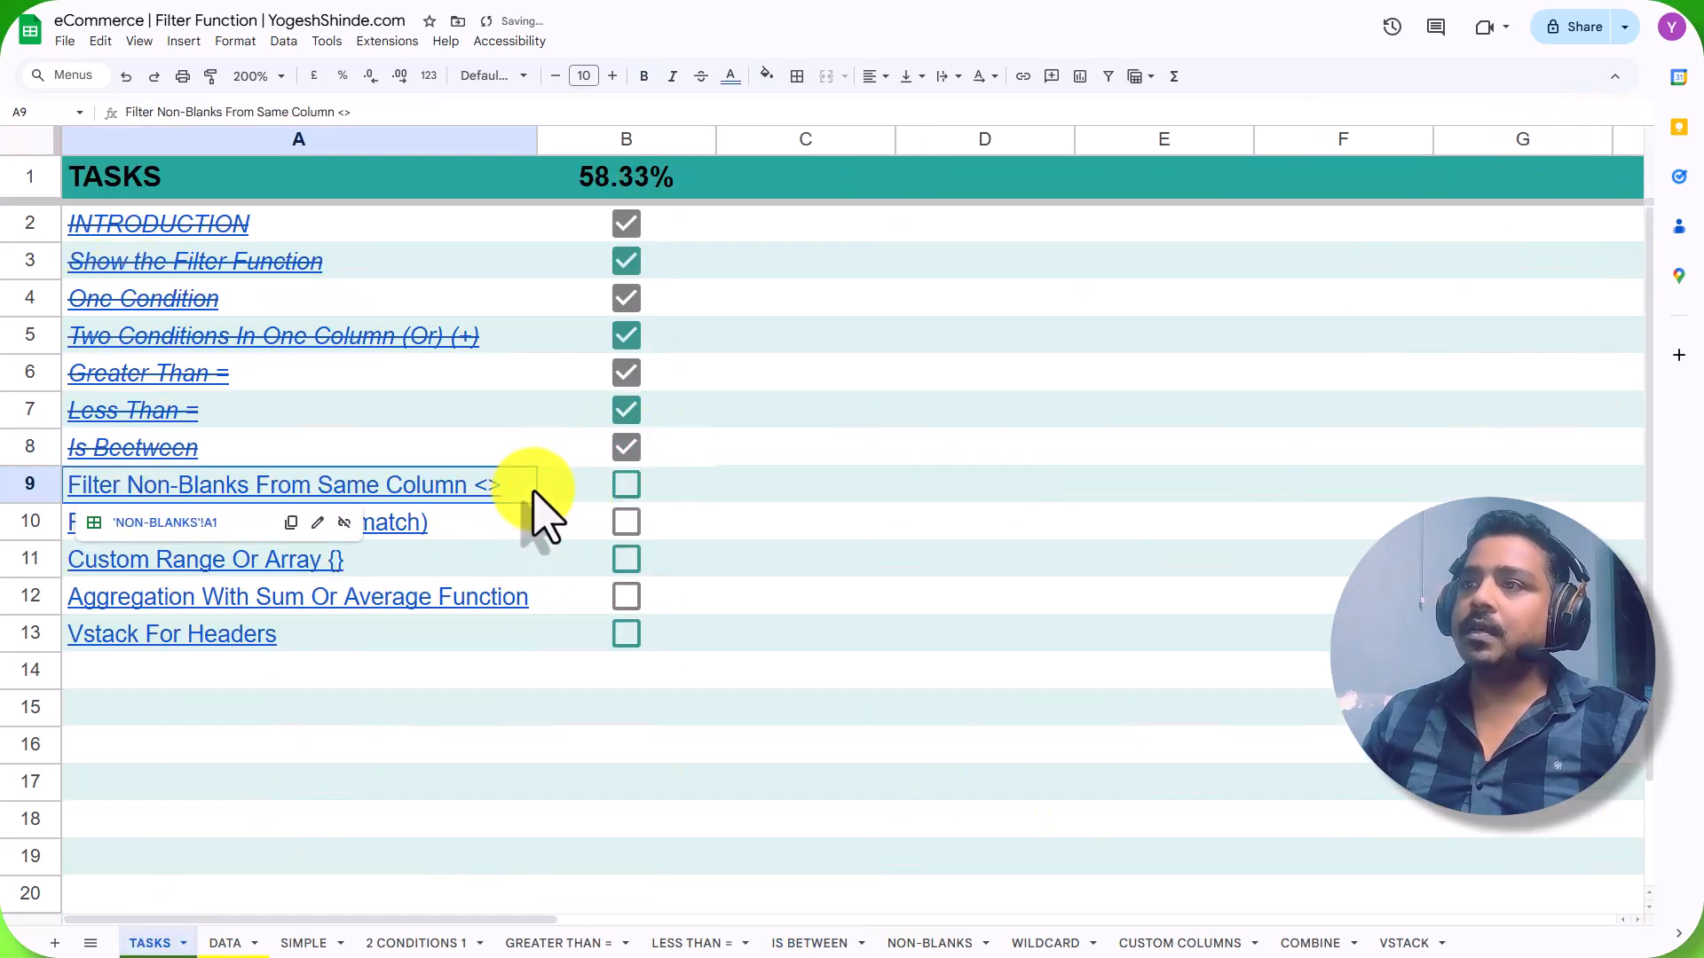
{"action": "left_click", "coordinate": [929, 943]}
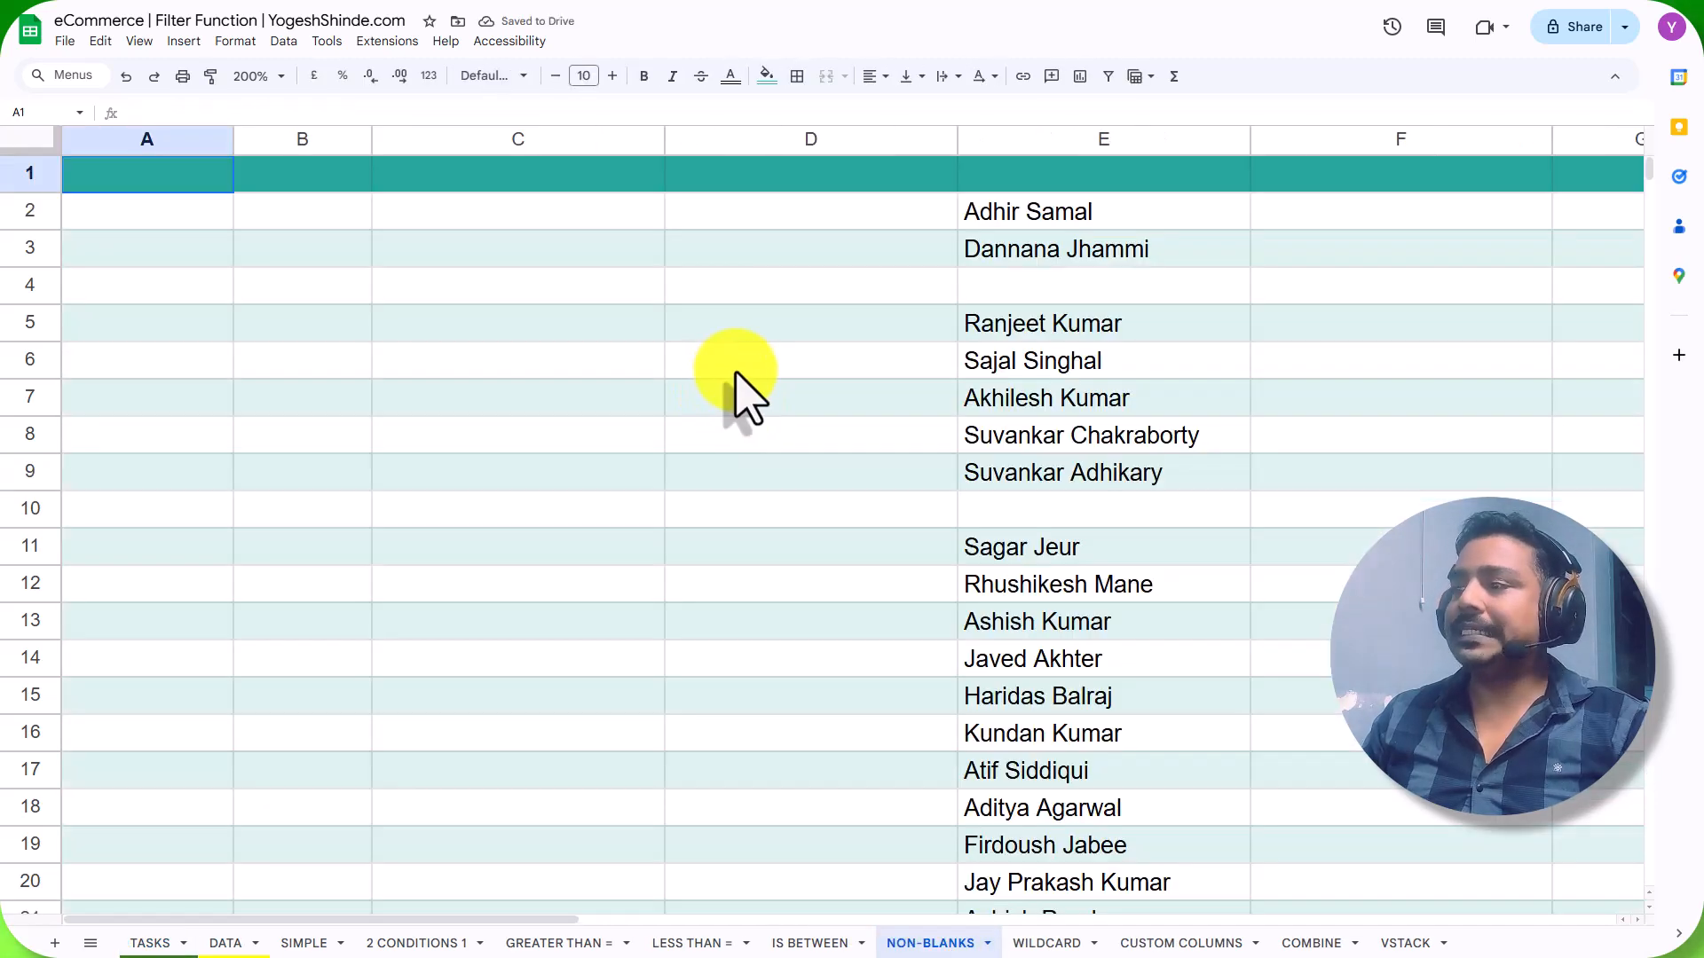
{"action": "left_click", "coordinate": [459, 215]}
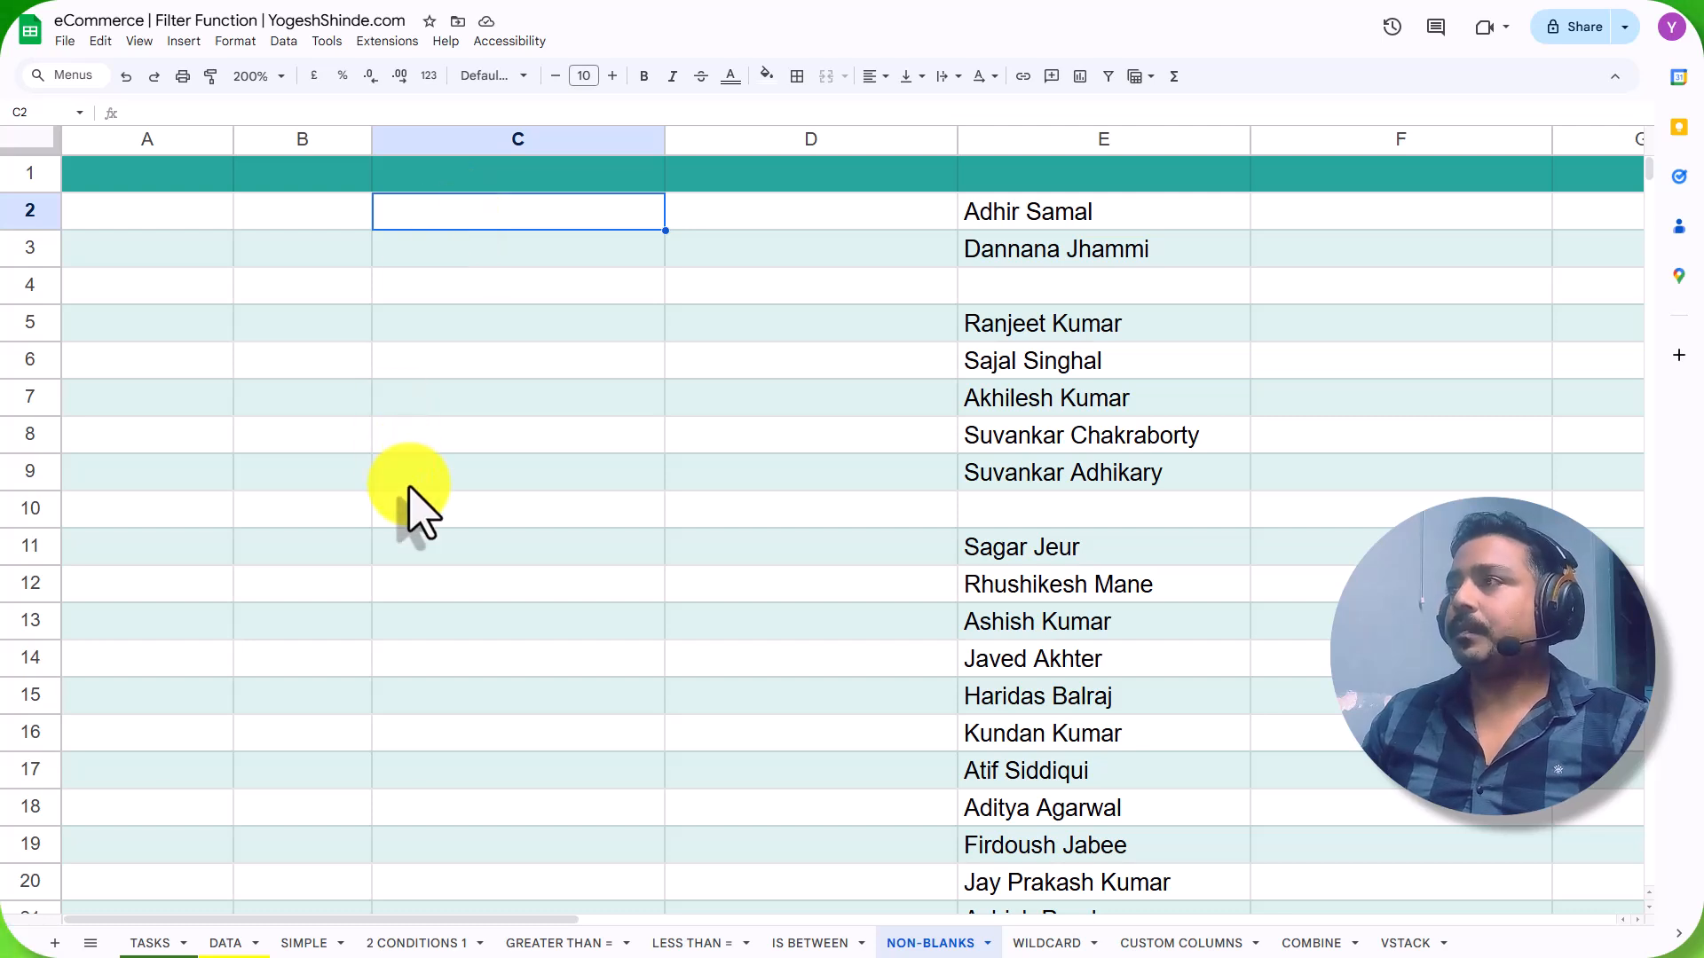
{"action": "left_click", "coordinate": [1054, 140]}
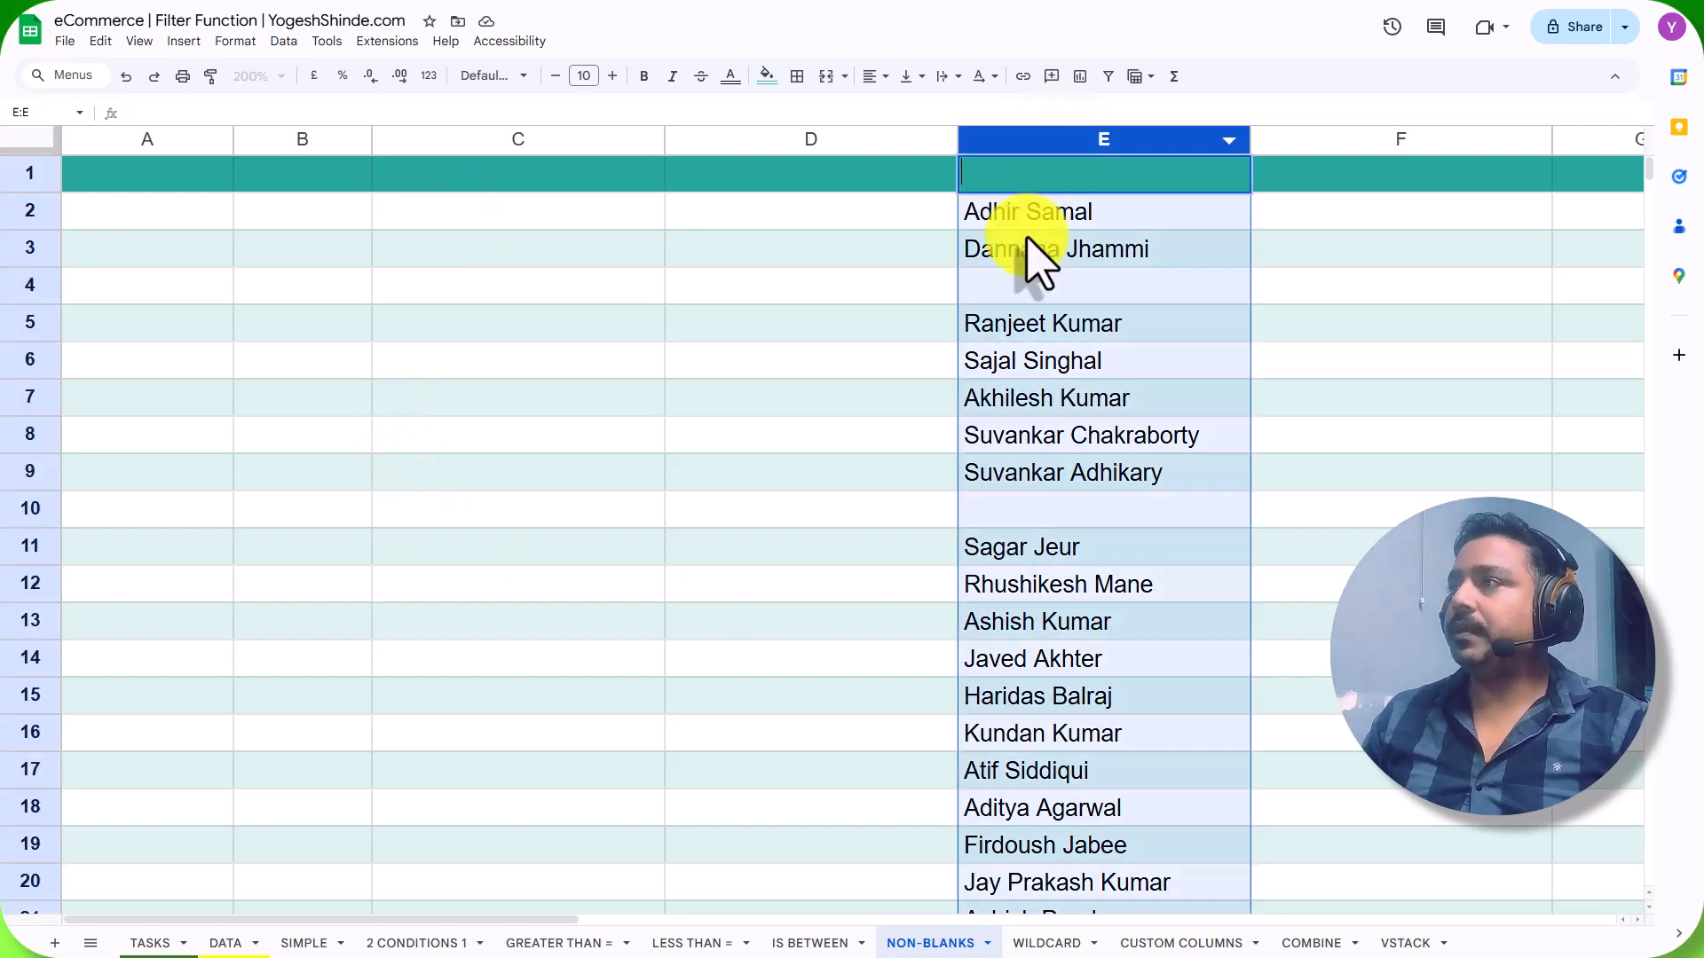
{"action": "left_click", "coordinate": [1000, 288]}
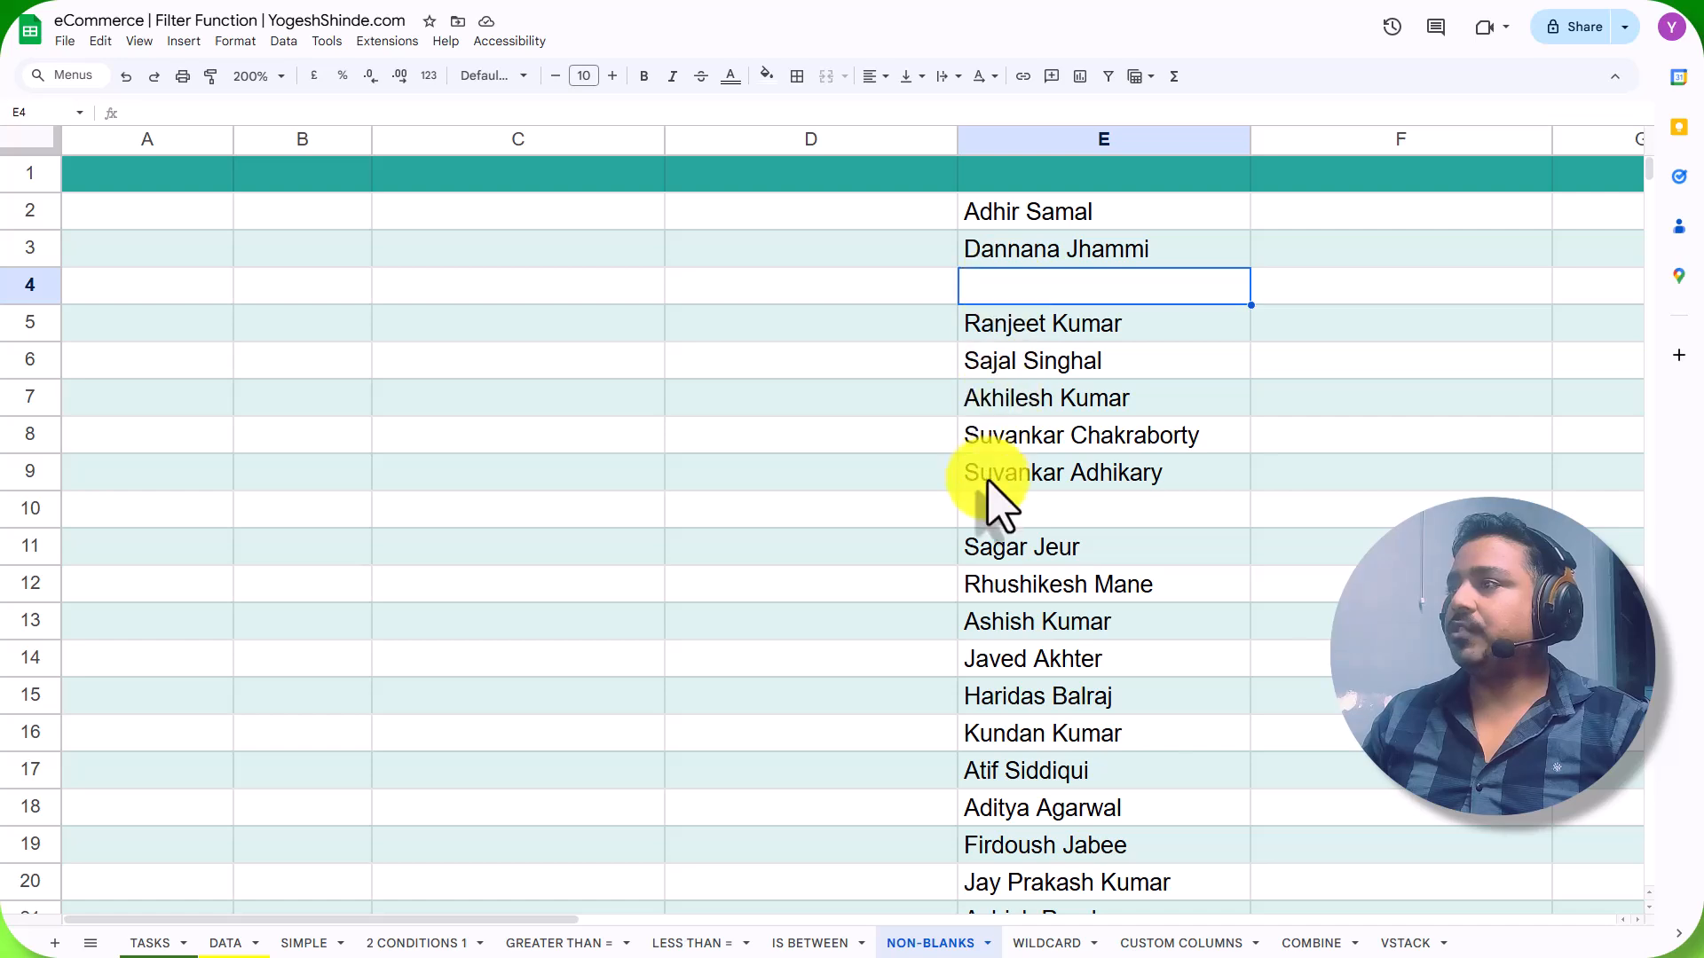
{"action": "left_click", "coordinate": [994, 510]}
{"action": "scroll", "coordinate": [1029, 697], "scroll_direction": "down", "scroll_amount": 8}
{"action": "left_click", "coordinate": [1029, 330]}
{"action": "scroll", "coordinate": [1014, 790], "scroll_direction": "down", "scroll_amount": 8}
{"action": "left_click", "coordinate": [1003, 525]}
{"action": "scroll", "coordinate": [1029, 727], "scroll_direction": "up", "scroll_amount": 16}
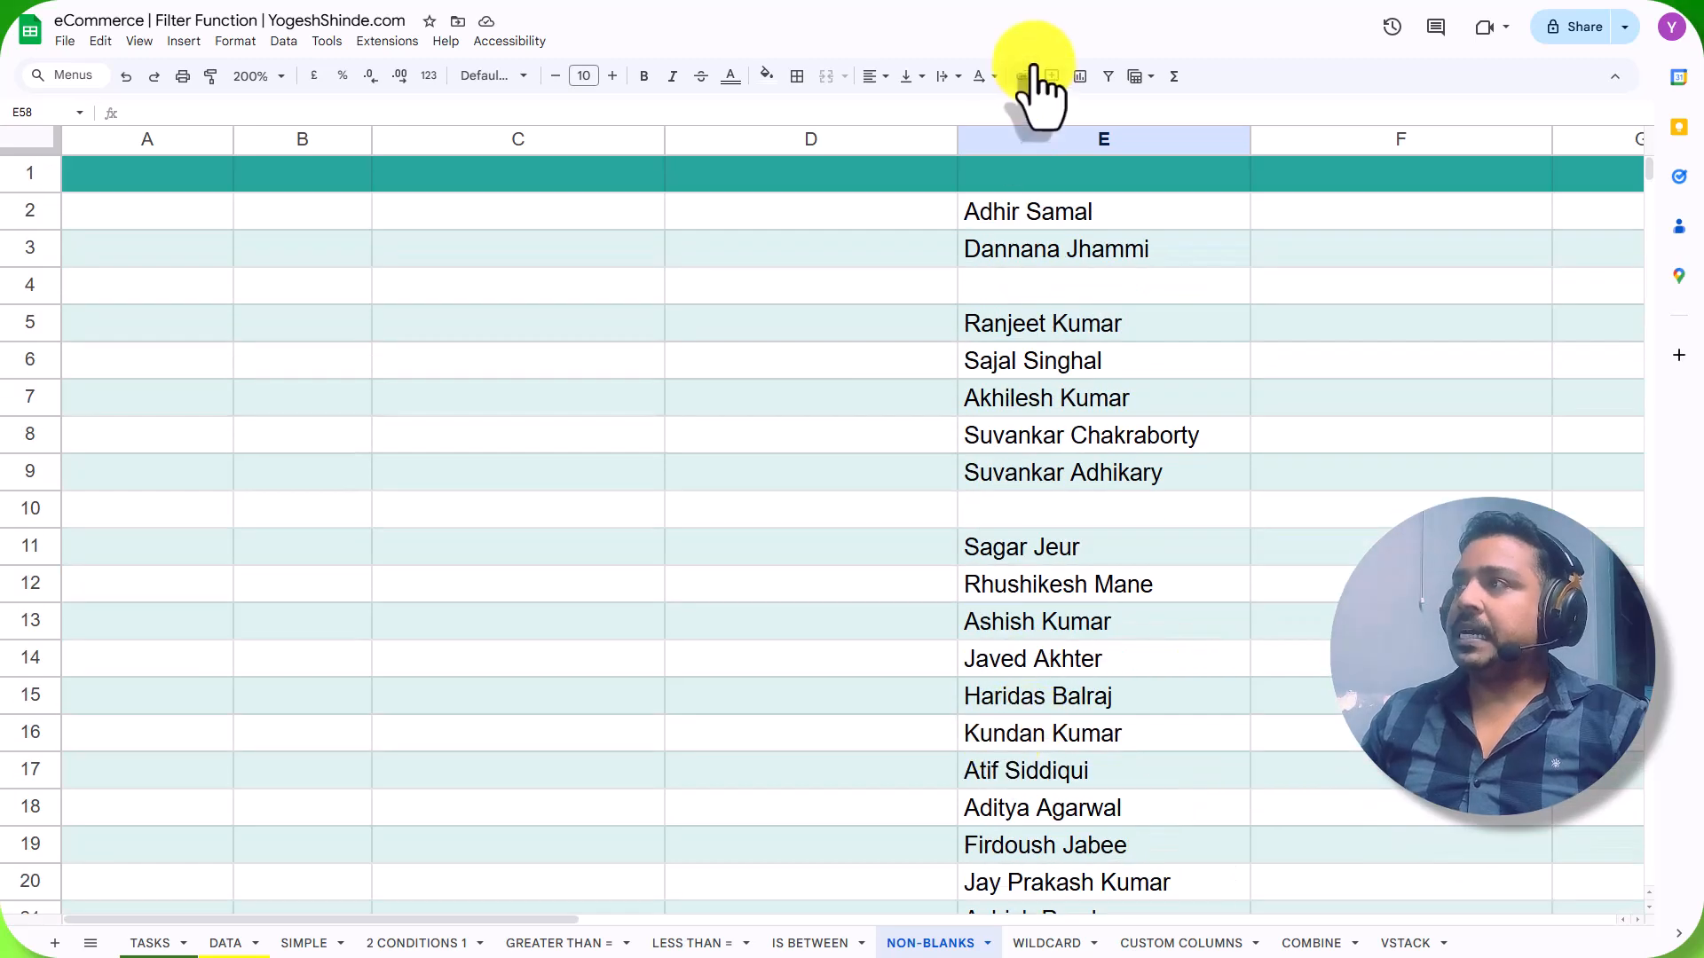
Enter the formula =FILTER(E:E,E:E<>"") in C3 to list only the non-blank names from column E.
{"action": "left_click", "coordinate": [470, 257]}
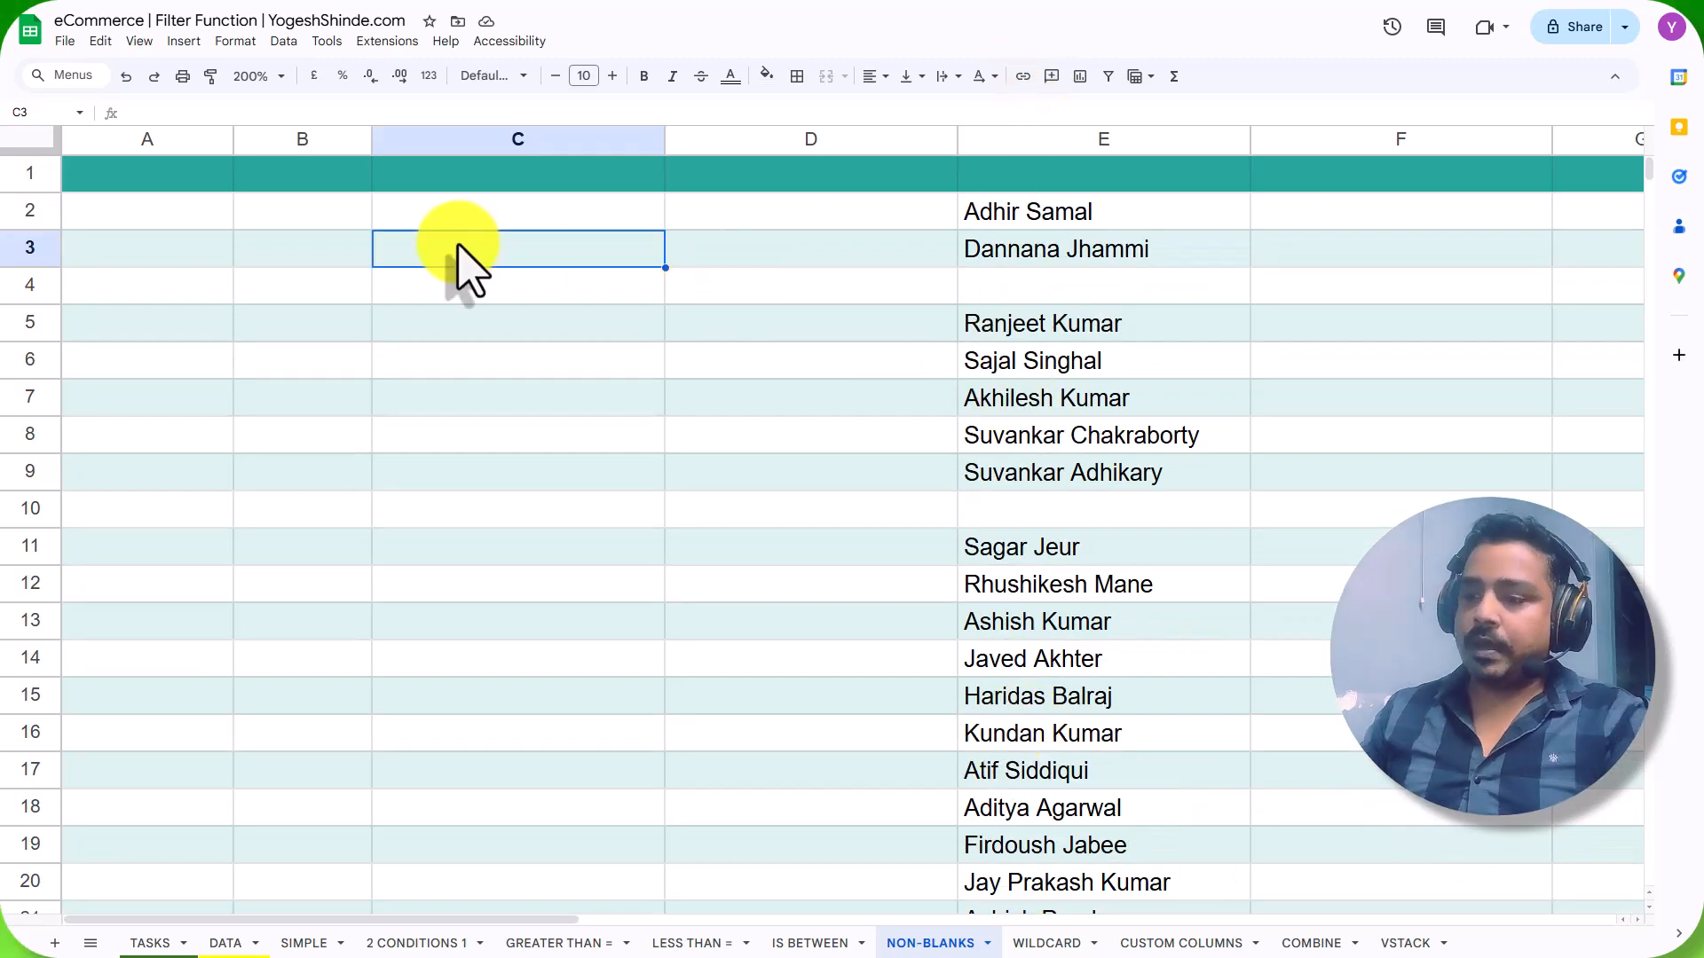
{"action": "type", "text": "=filter"}
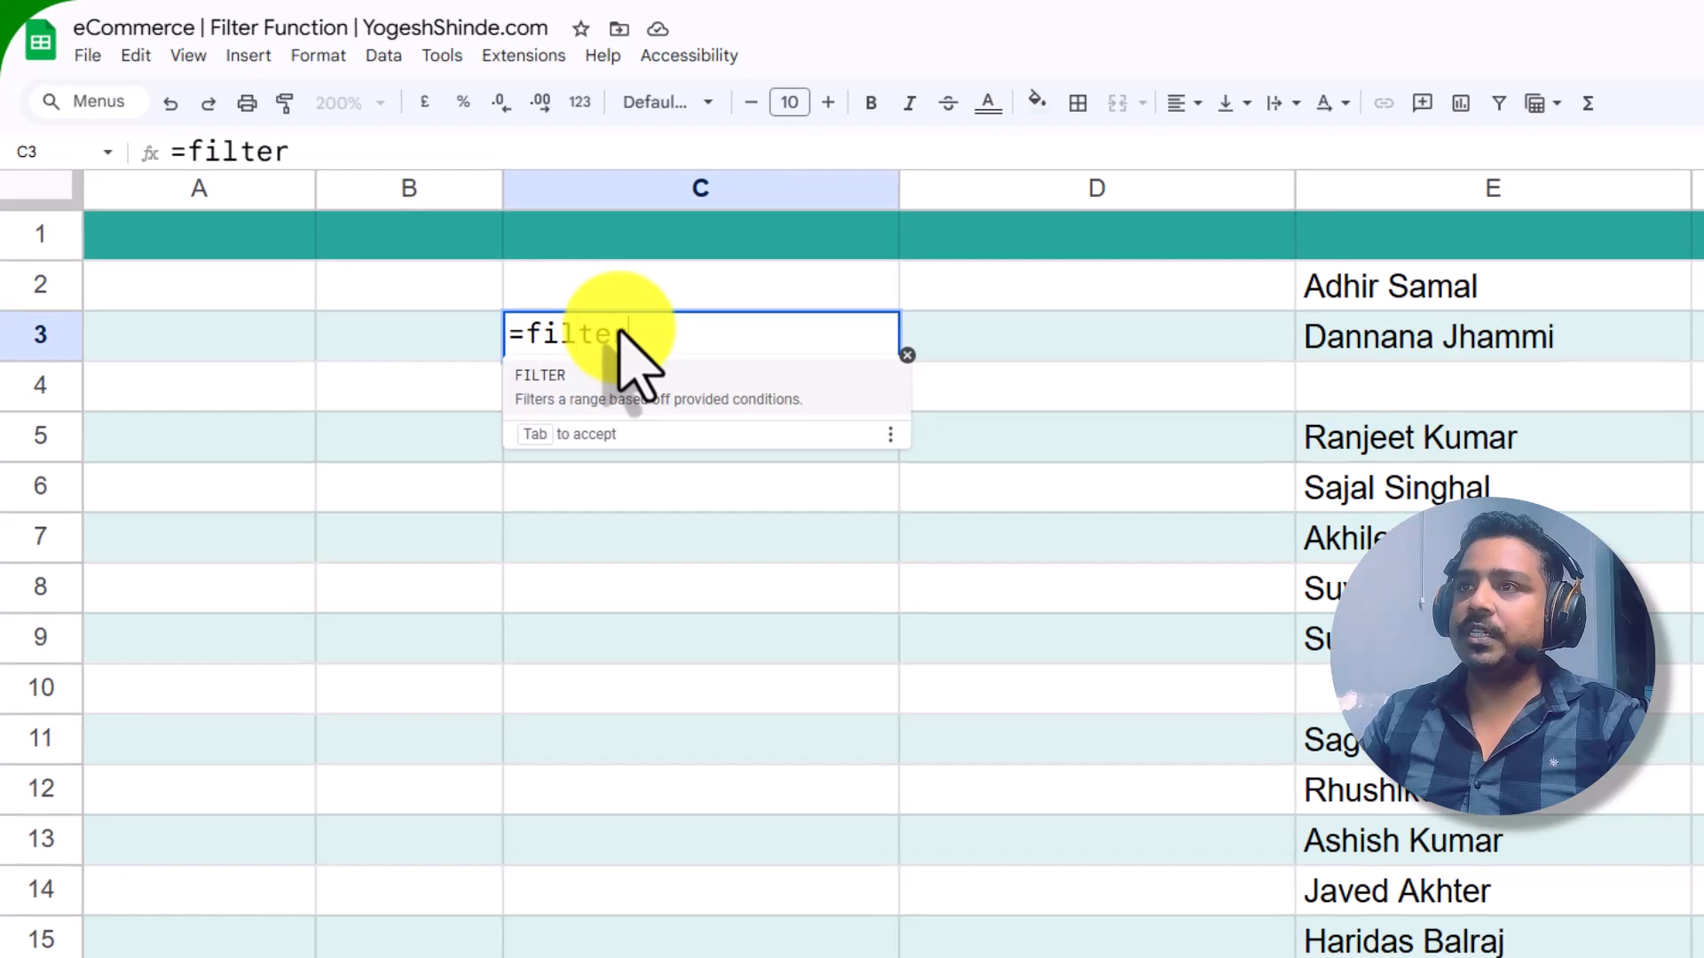
{"action": "key", "text": "Tab"}
{"action": "left_click", "coordinate": [1477, 191]}
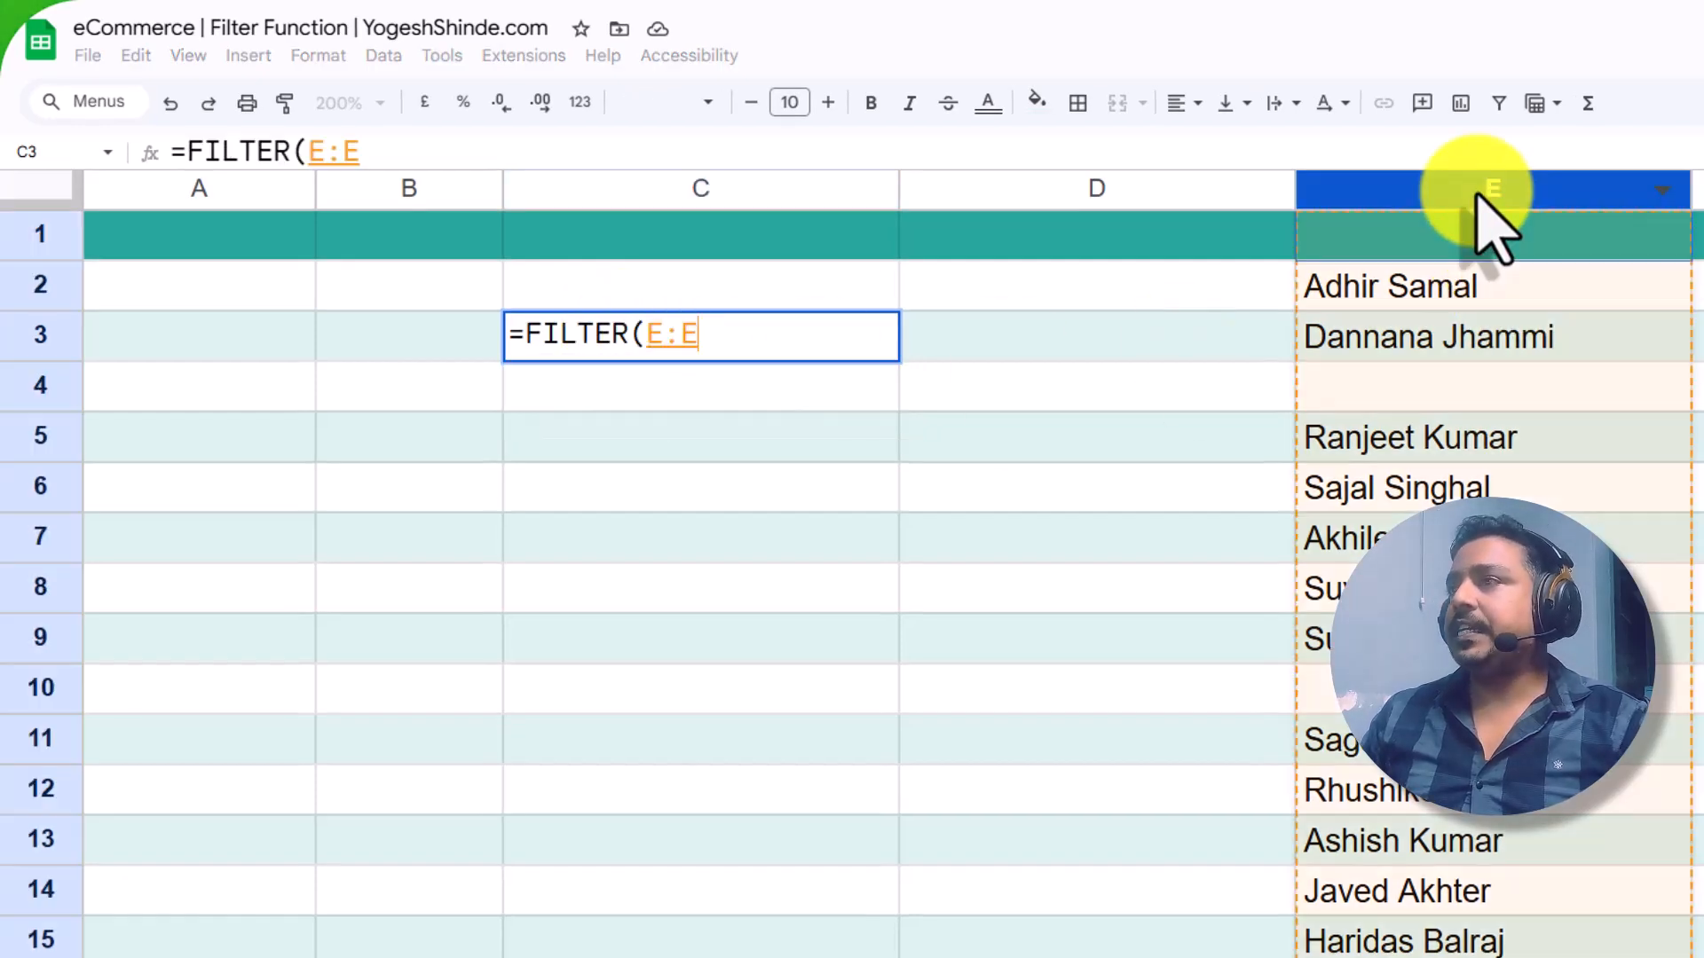
{"action": "type", "text": ","}
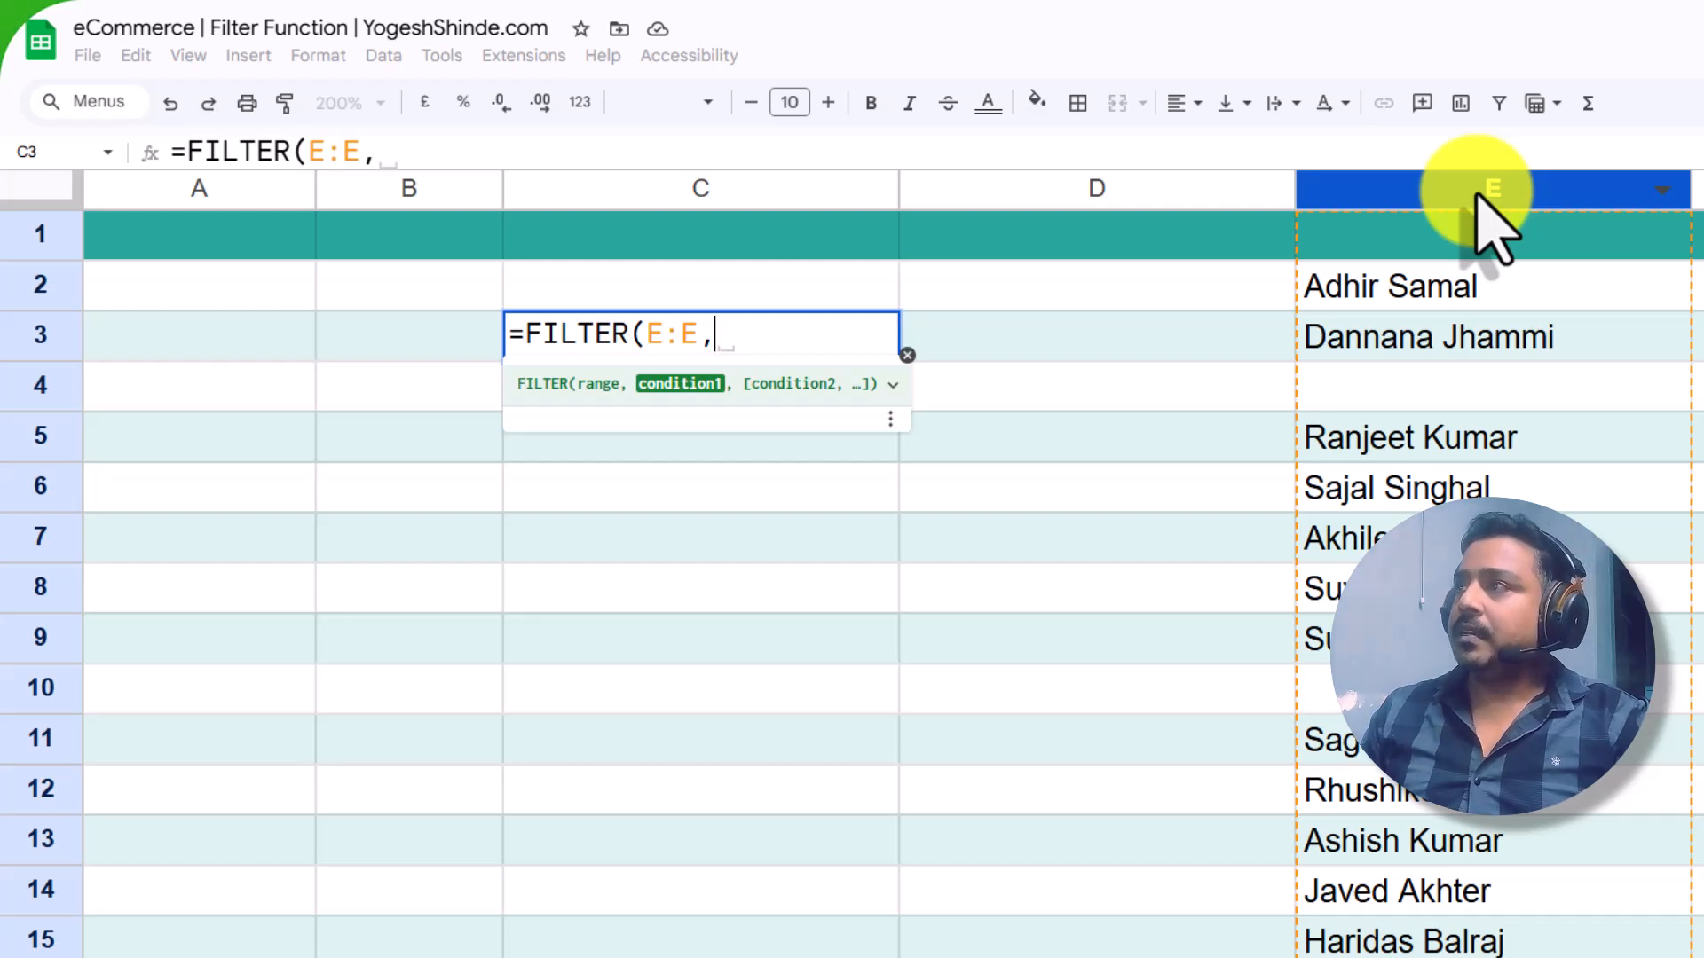
{"action": "left_click", "coordinate": [1477, 194]}
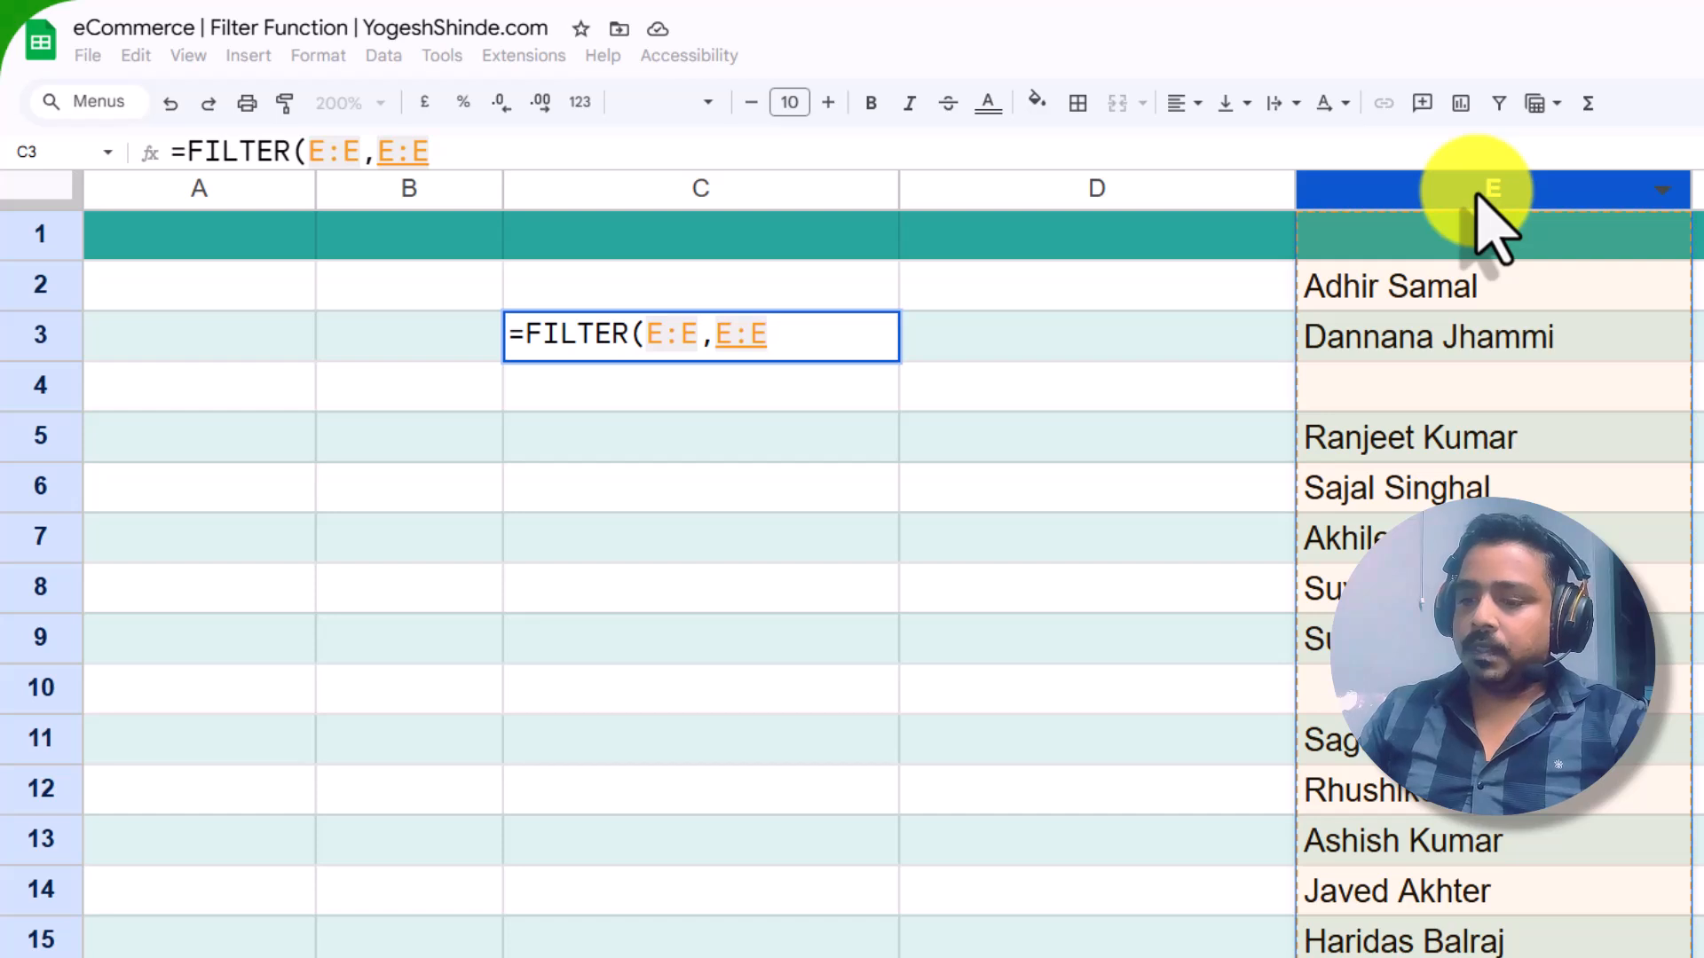
{"action": "type", "text": "<"}
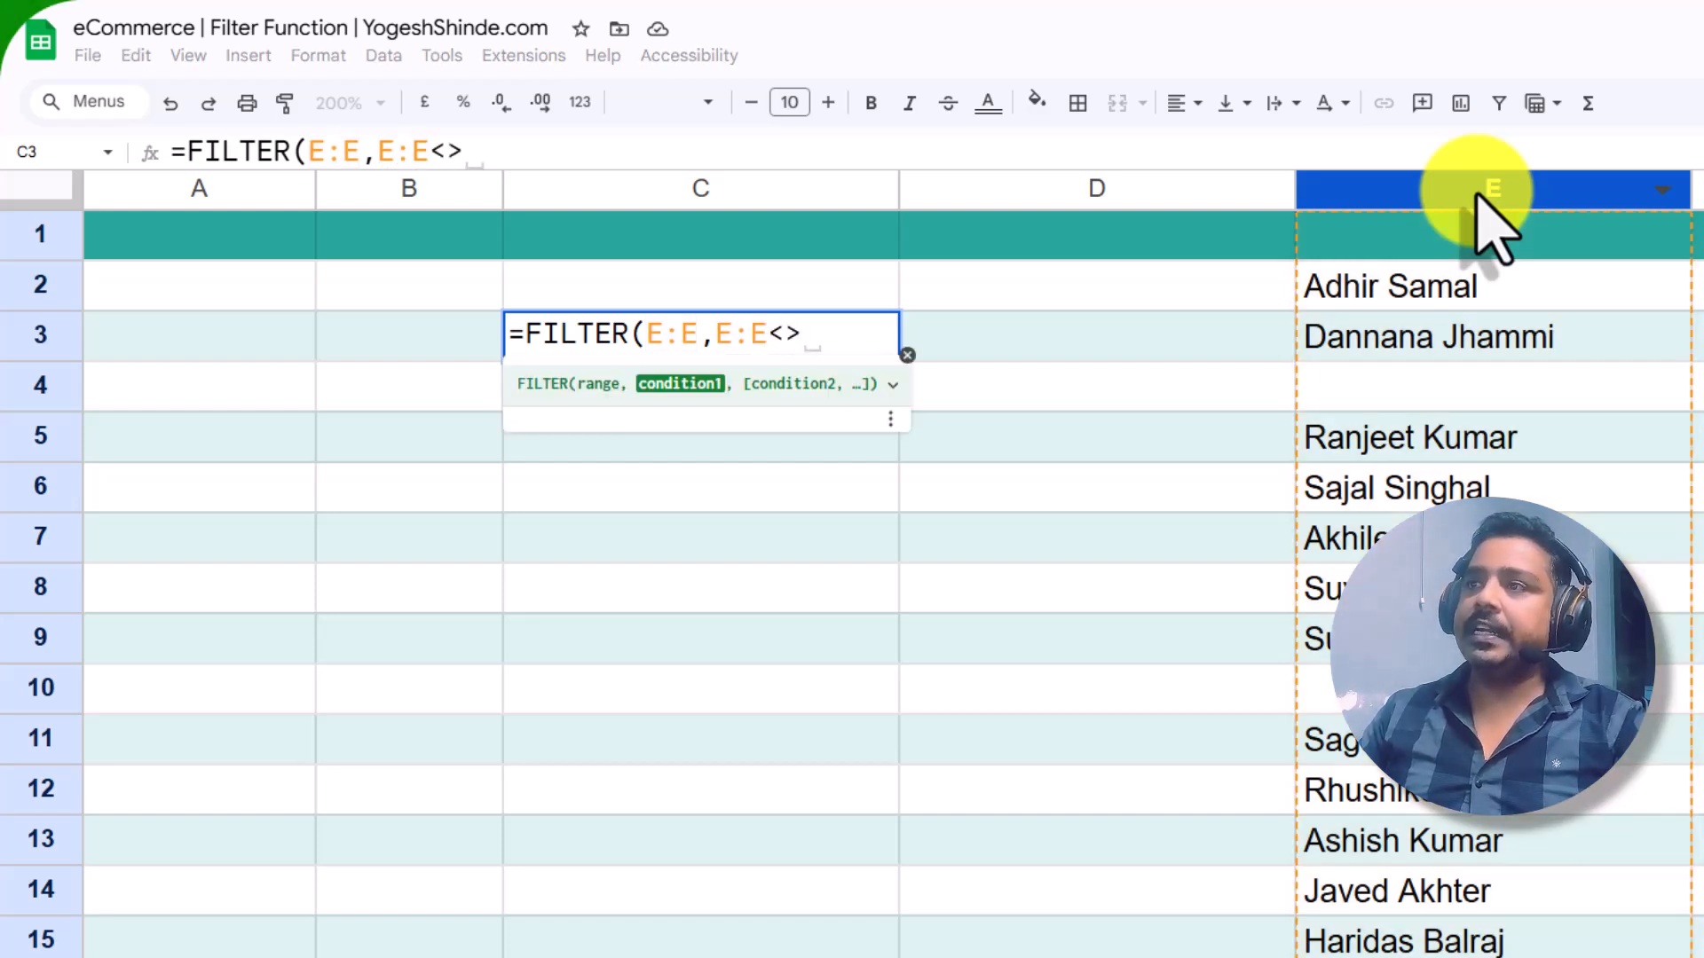
{"action": "type", "text": ">\"\""}
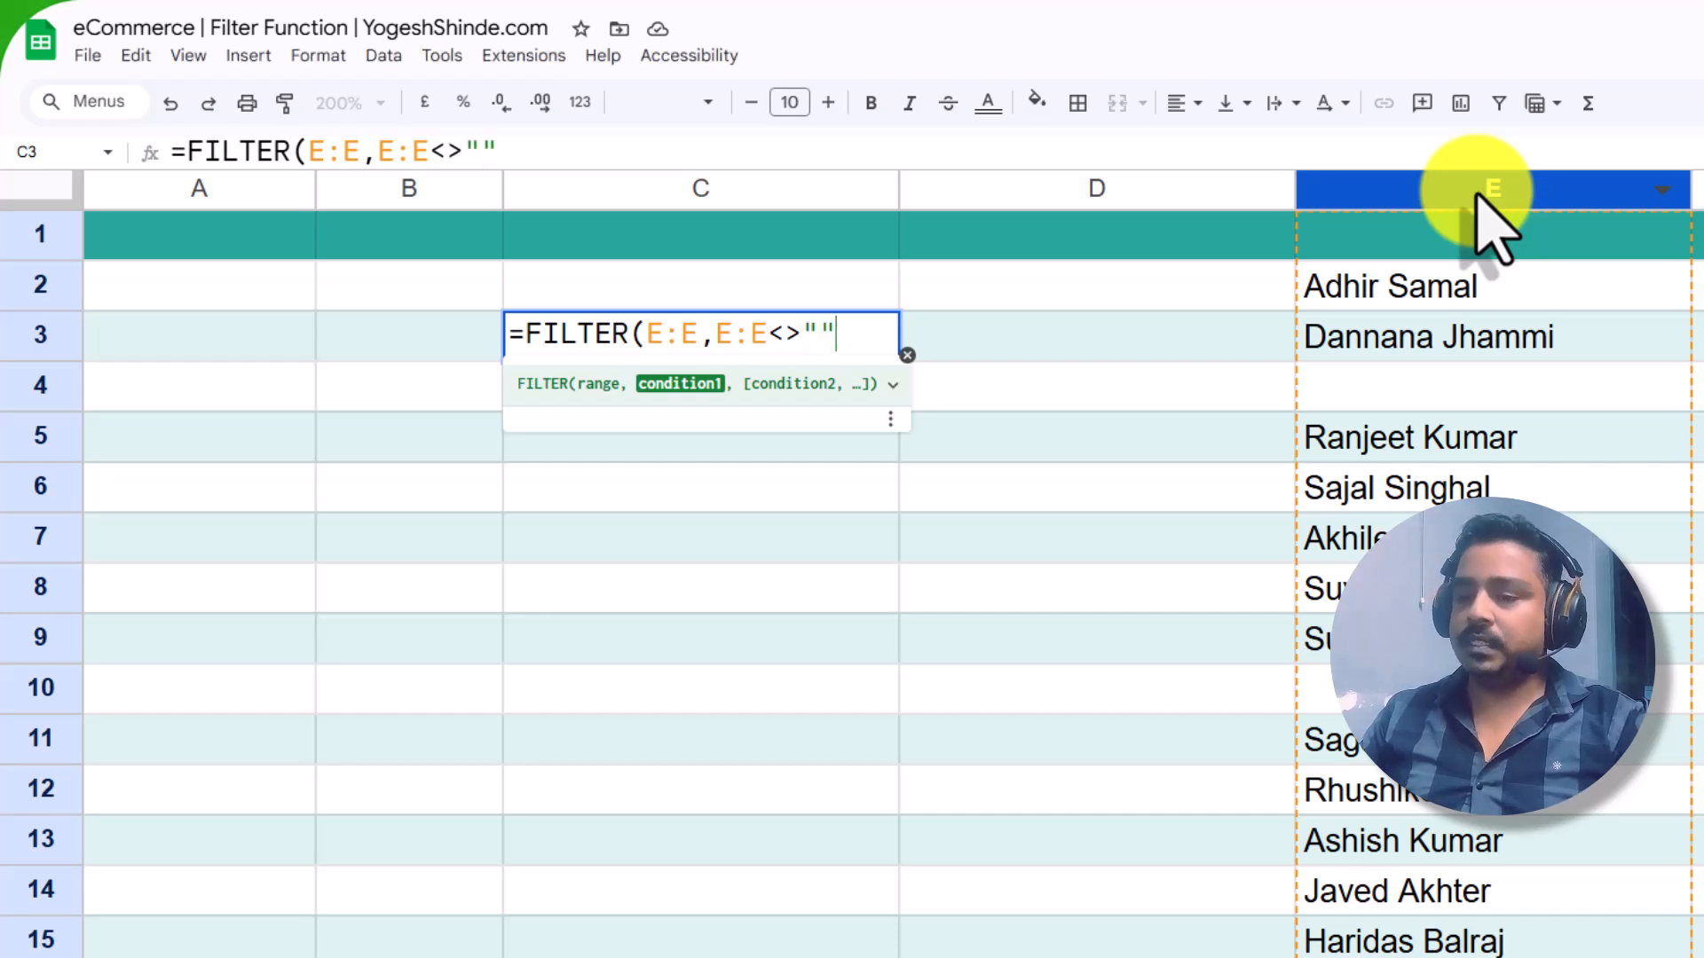
{"action": "type", "text": ")"}
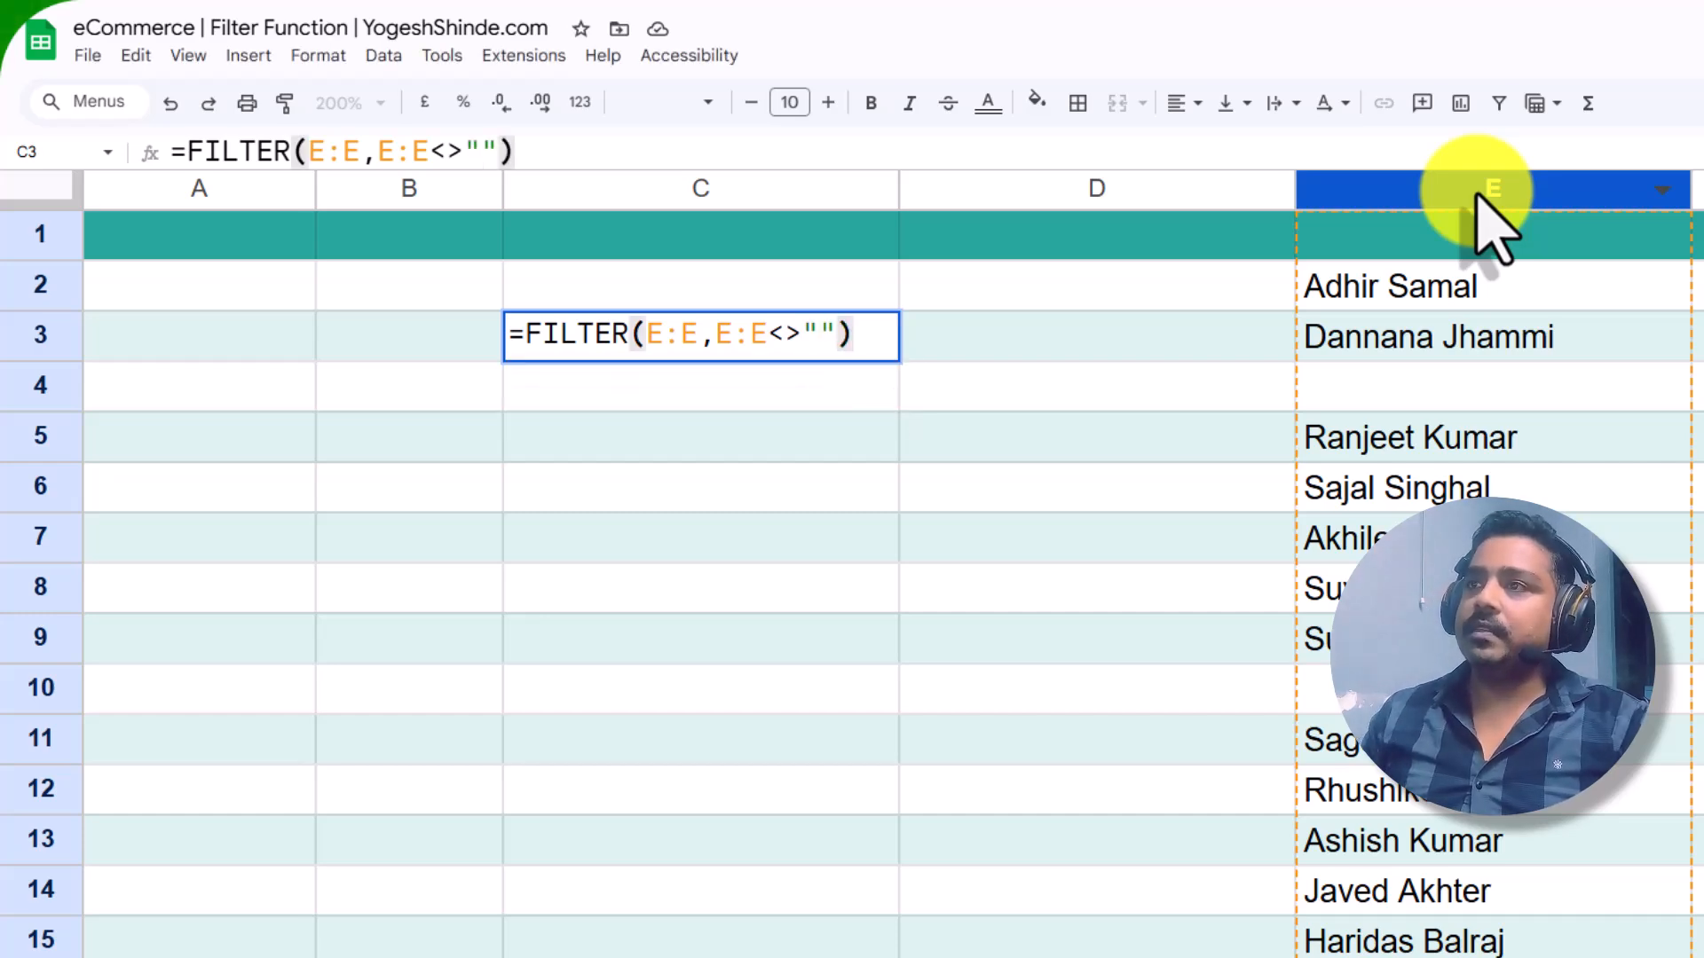
{"action": "key", "text": "Return"}
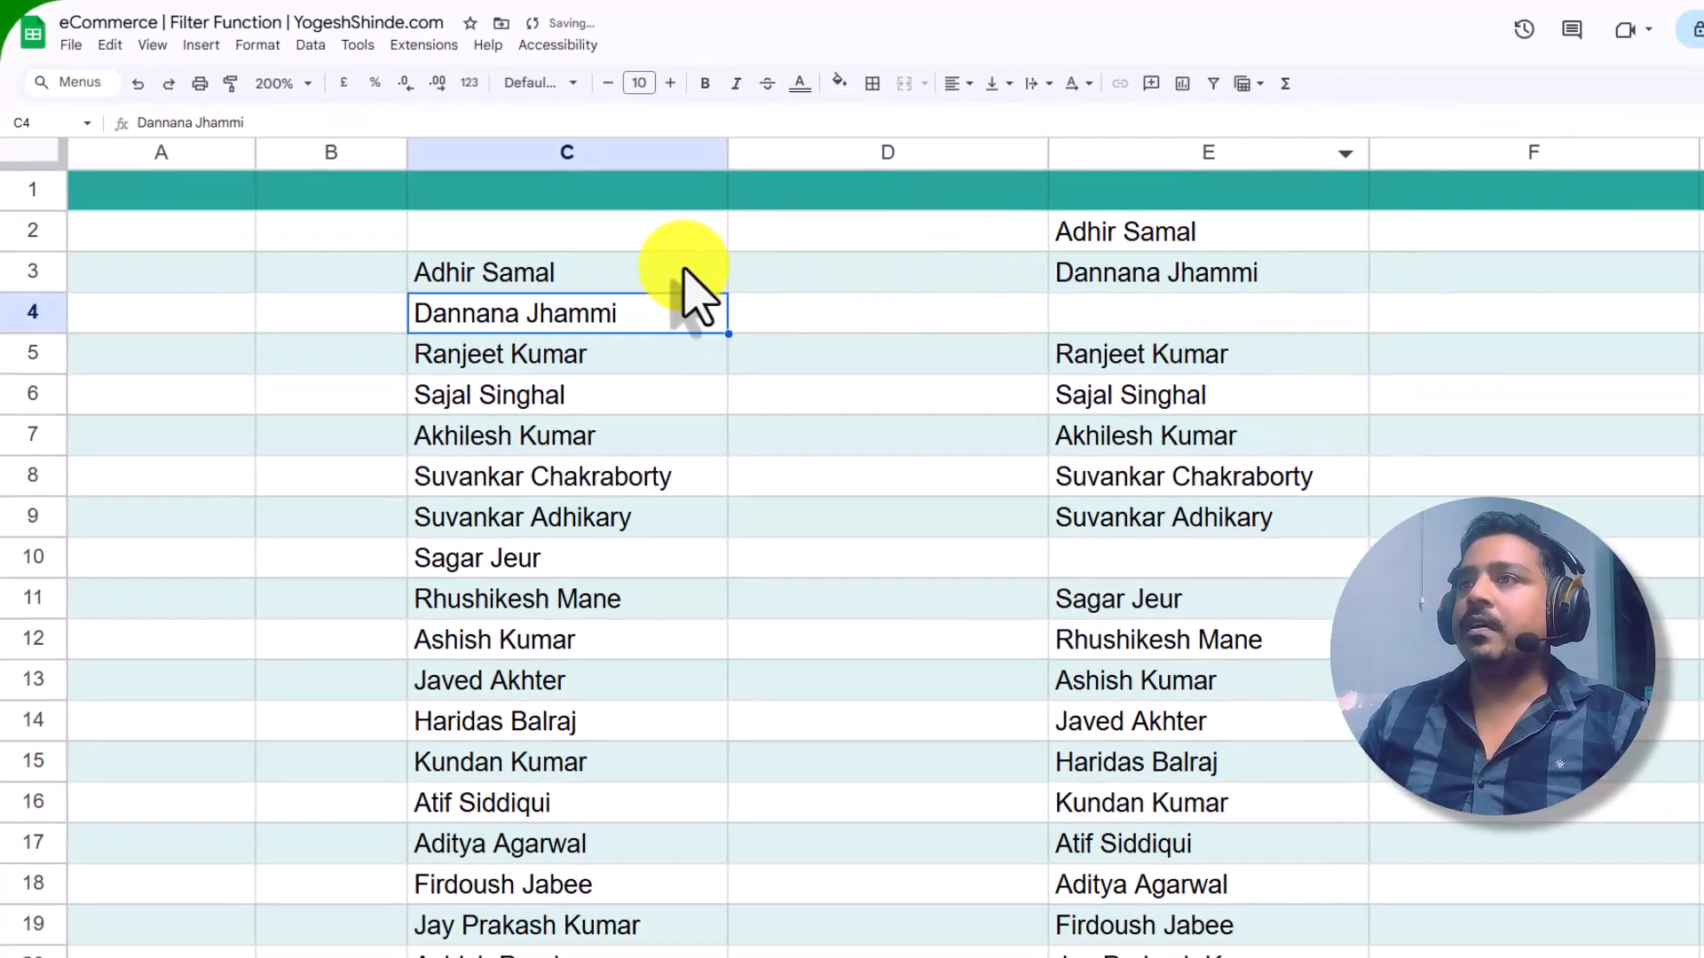
Search the sheet for the customer name in C3 and examine where it repeats in columns C and E.
{"action": "left_click", "coordinate": [654, 337]}
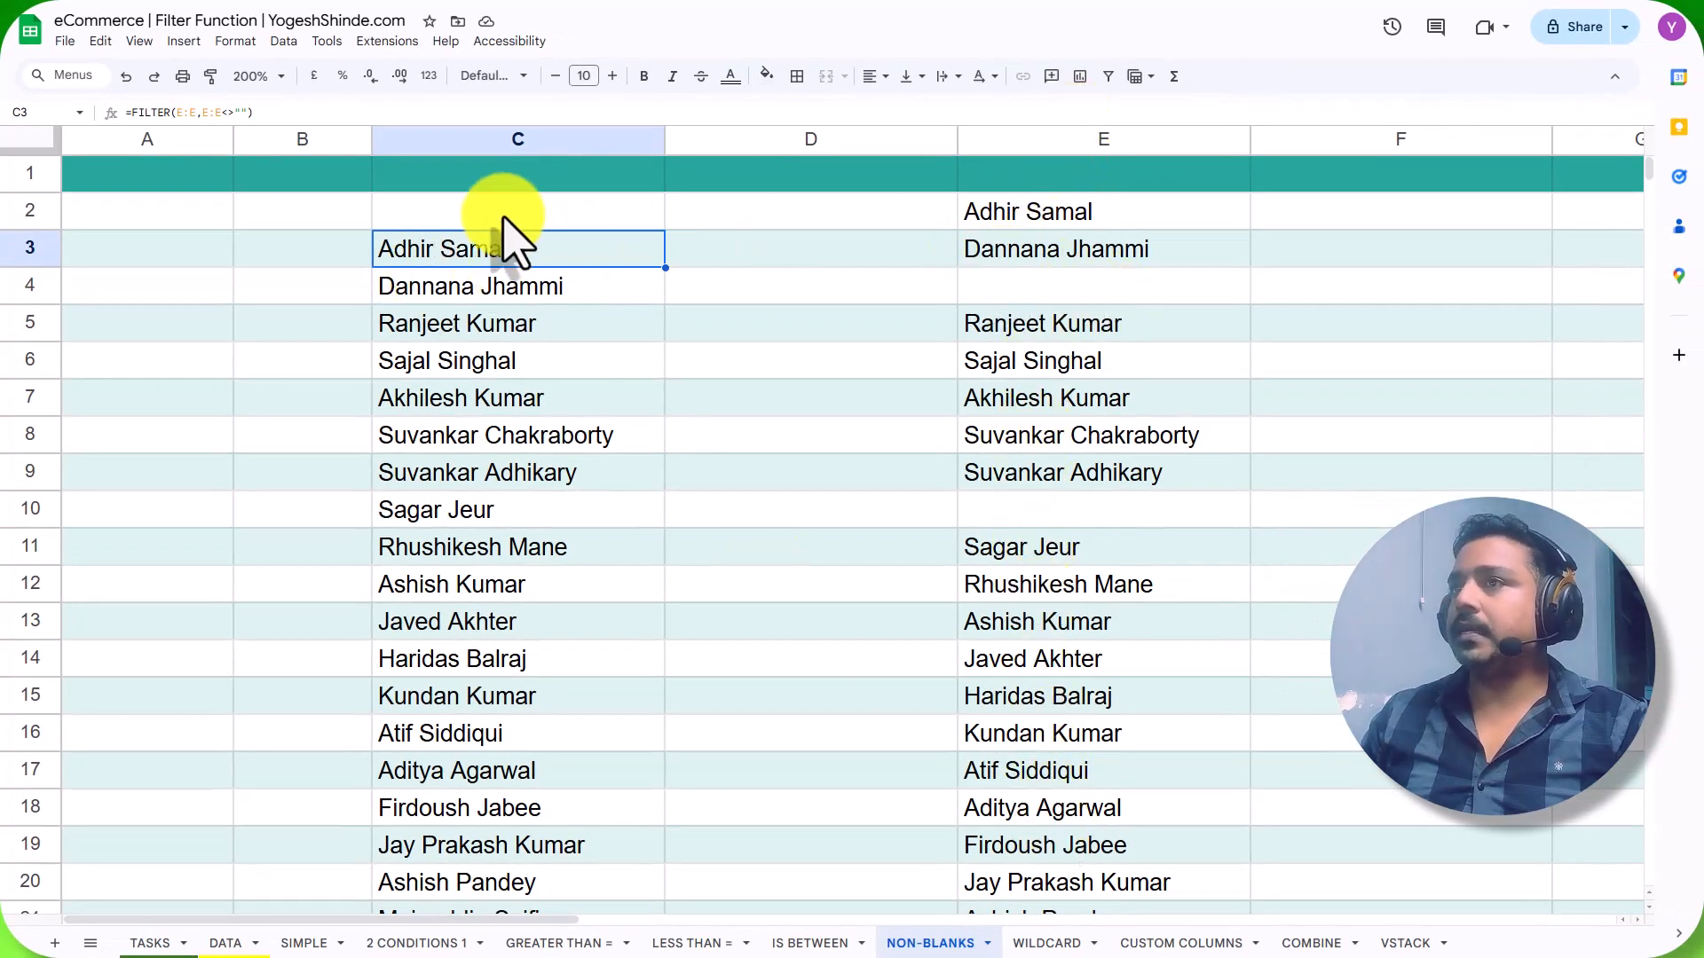
{"action": "key", "text": "ctrl+f"}
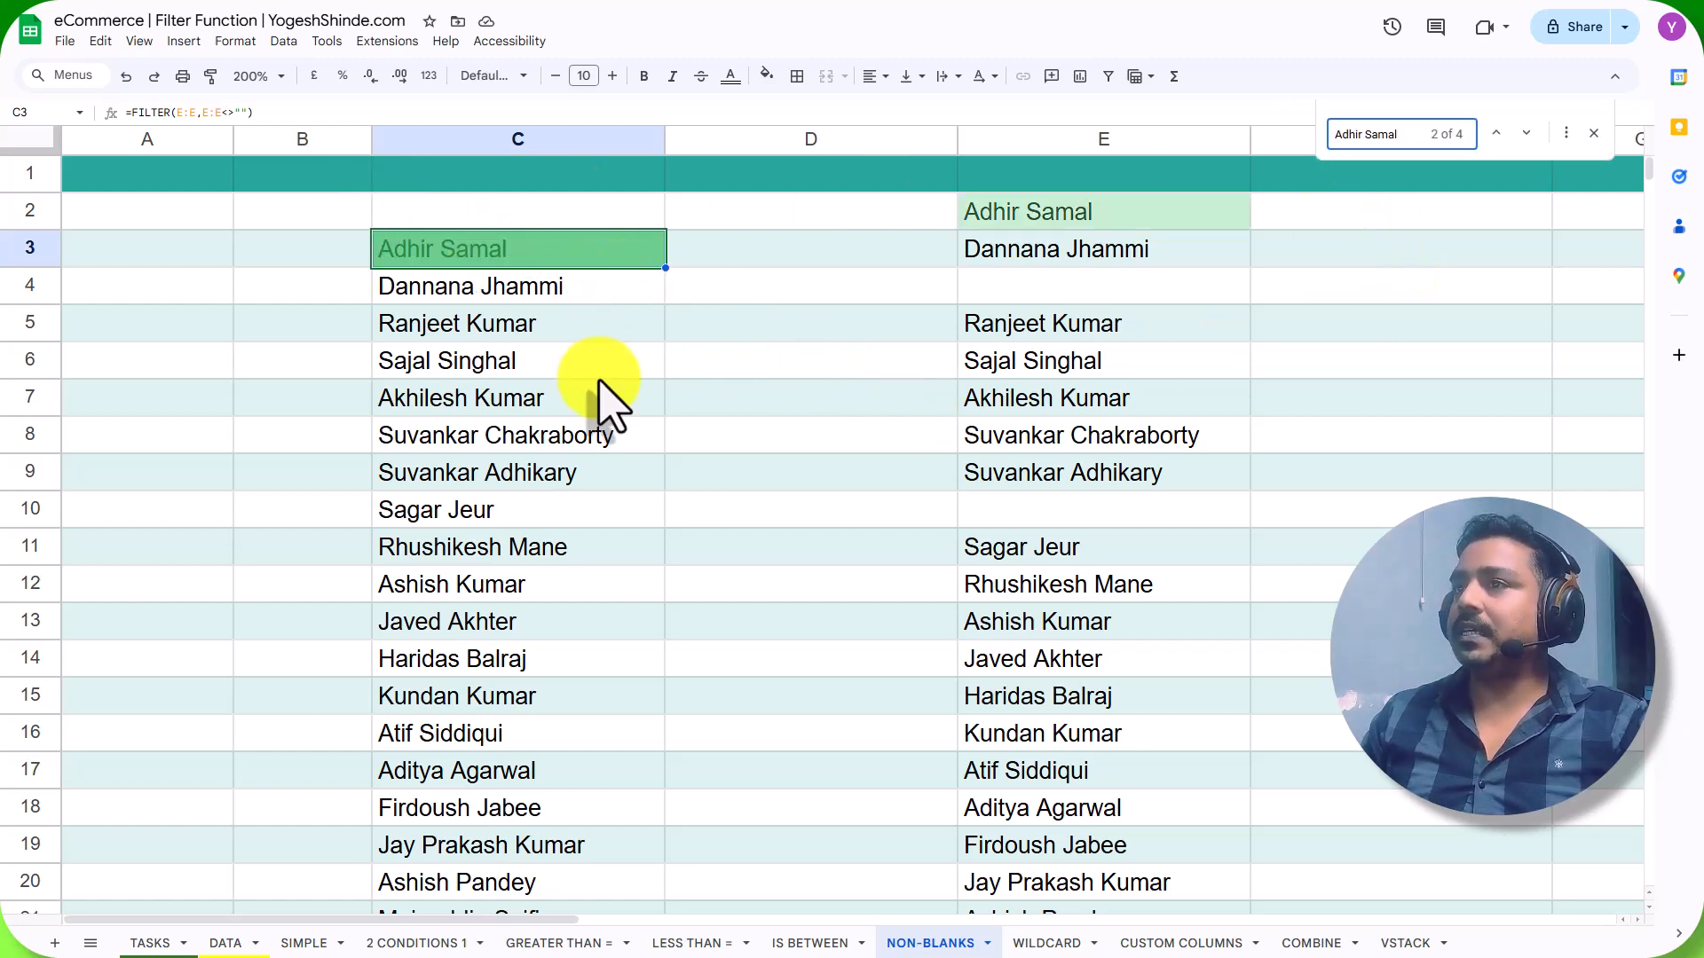
{"action": "scroll", "coordinate": [599, 391], "scroll_direction": "down", "scroll_amount": 10}
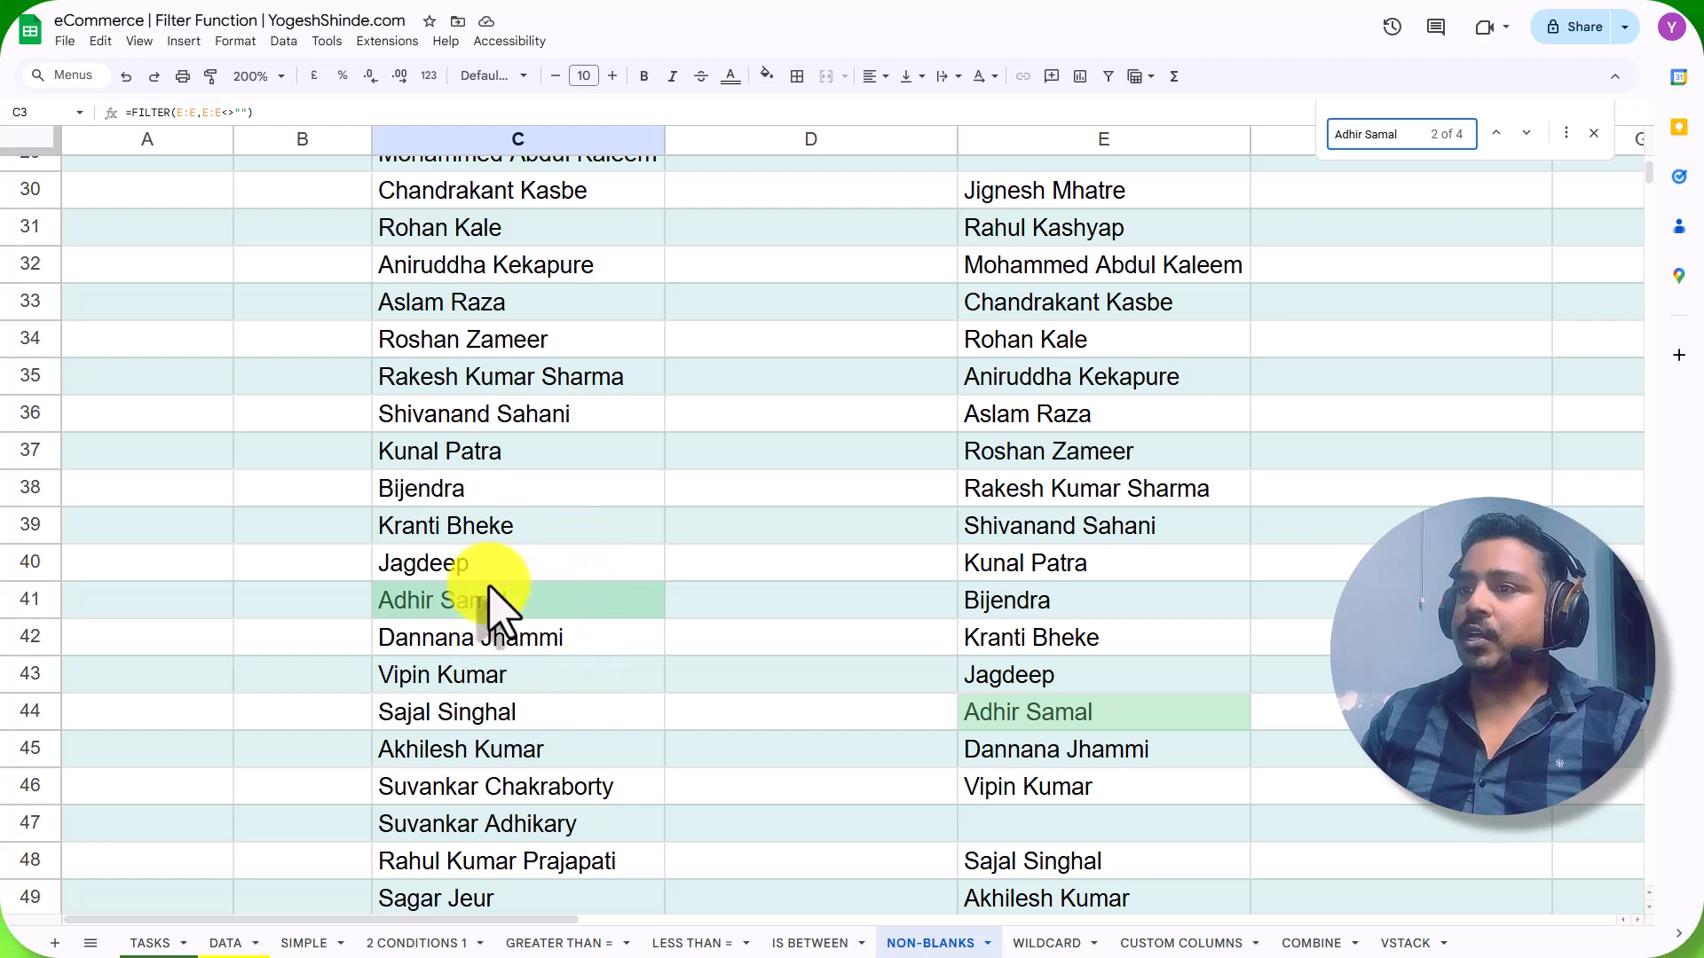
{"action": "scroll", "coordinate": [501, 457], "scroll_direction": "up", "scroll_amount": 10}
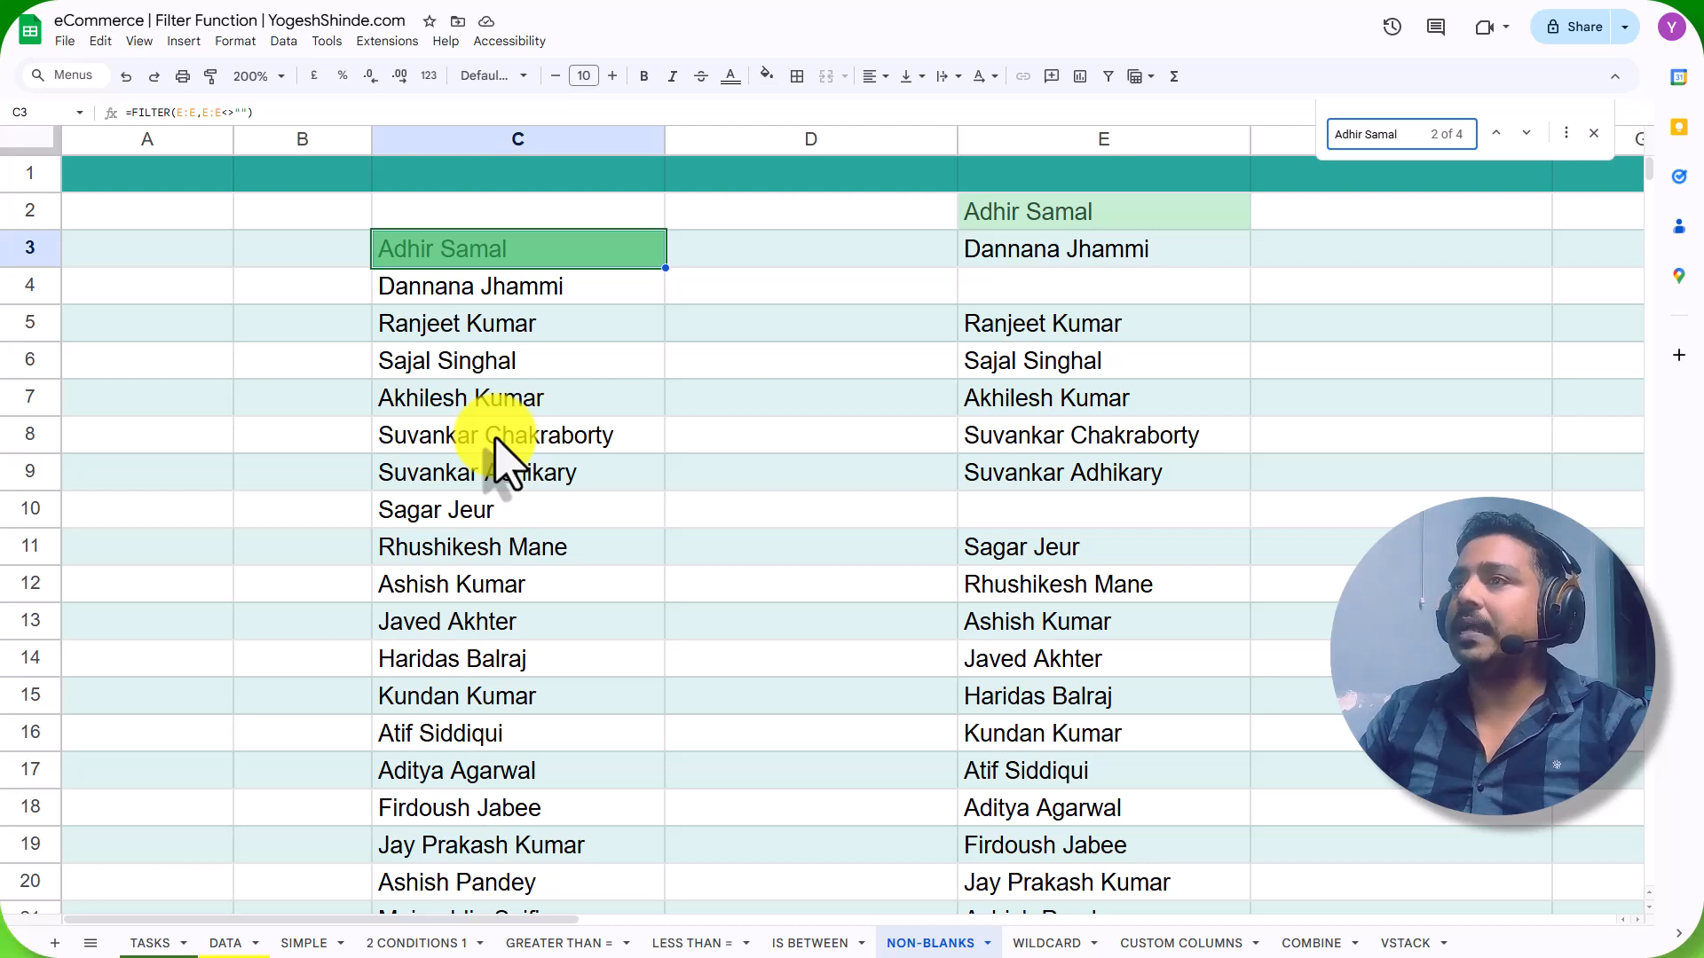
Enter the formula =UNIQUE(E:E) in D3 to list each name from column E once.
{"action": "left_click", "coordinate": [767, 257]}
{"action": "type", "text": "=UNIQUE("}
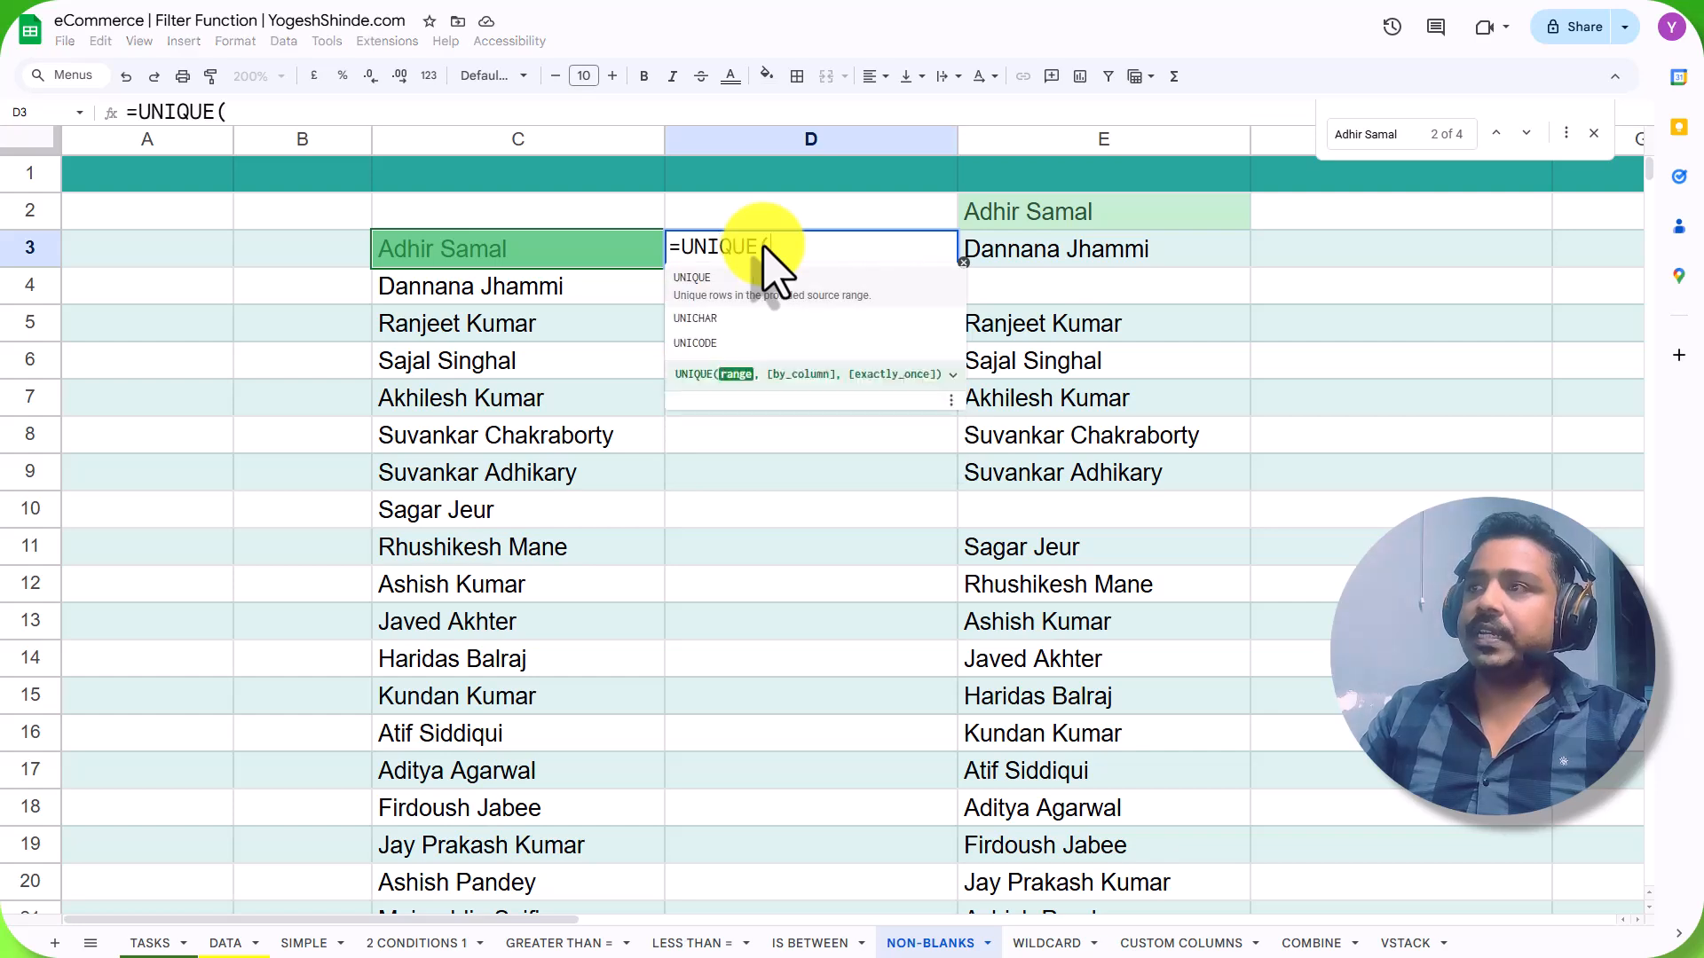
{"action": "left_click", "coordinate": [1107, 139]}
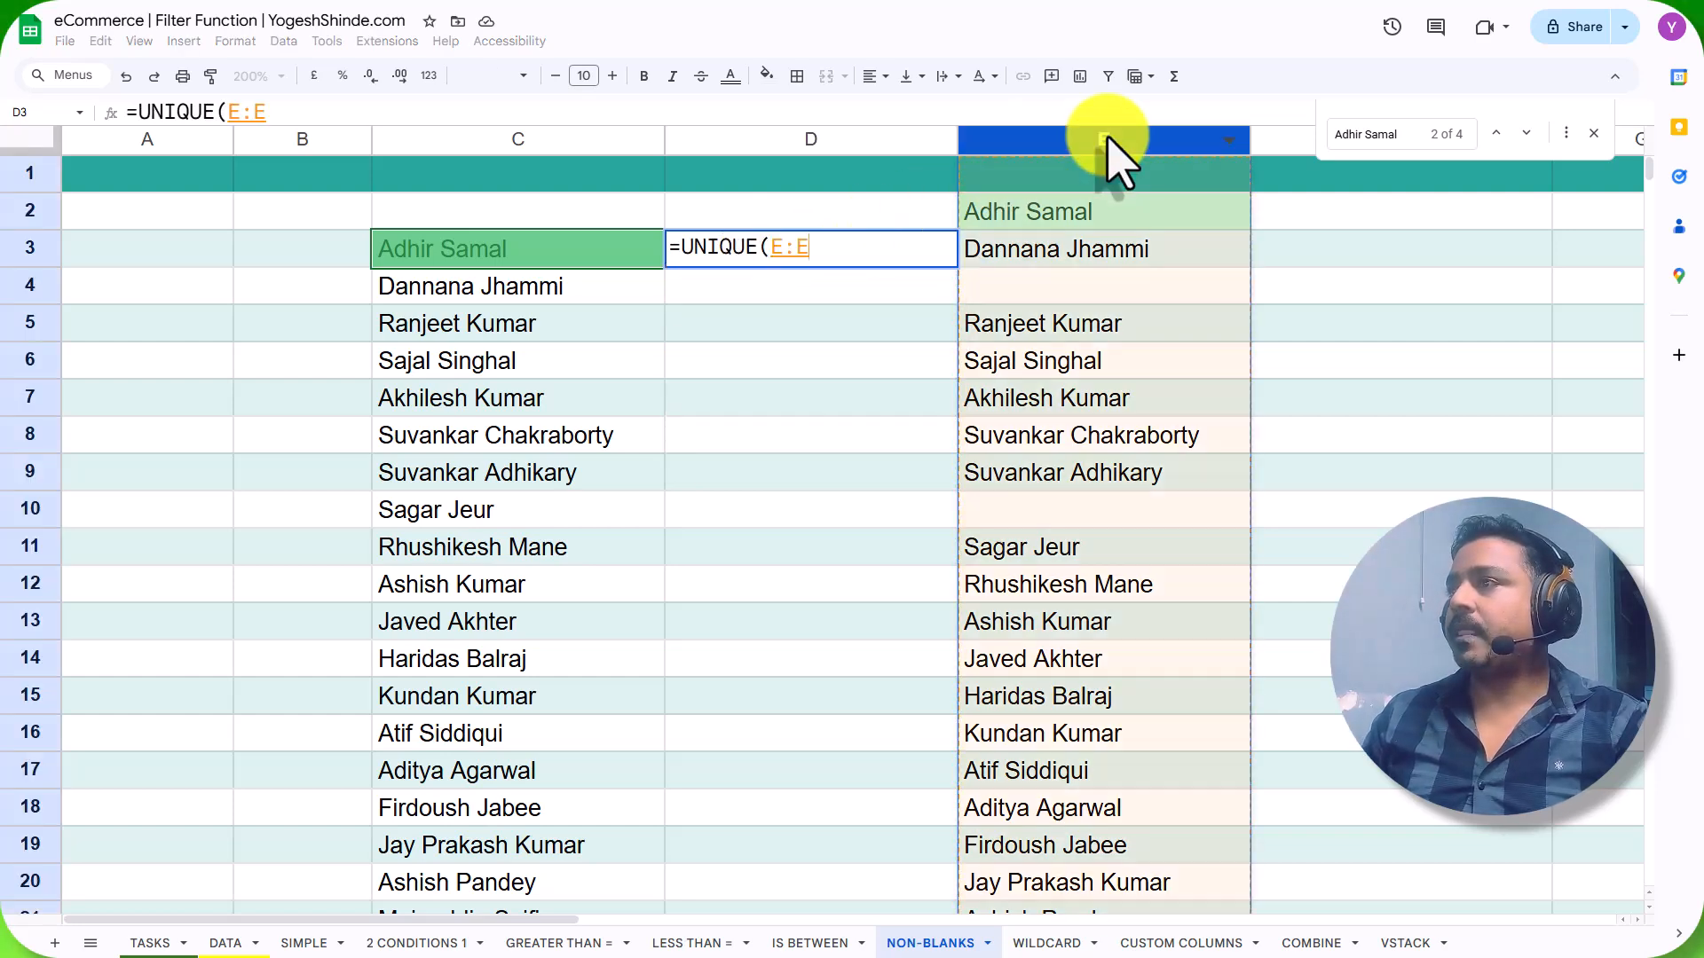
{"action": "type", "text": ")"}
{"action": "key", "text": "Return"}
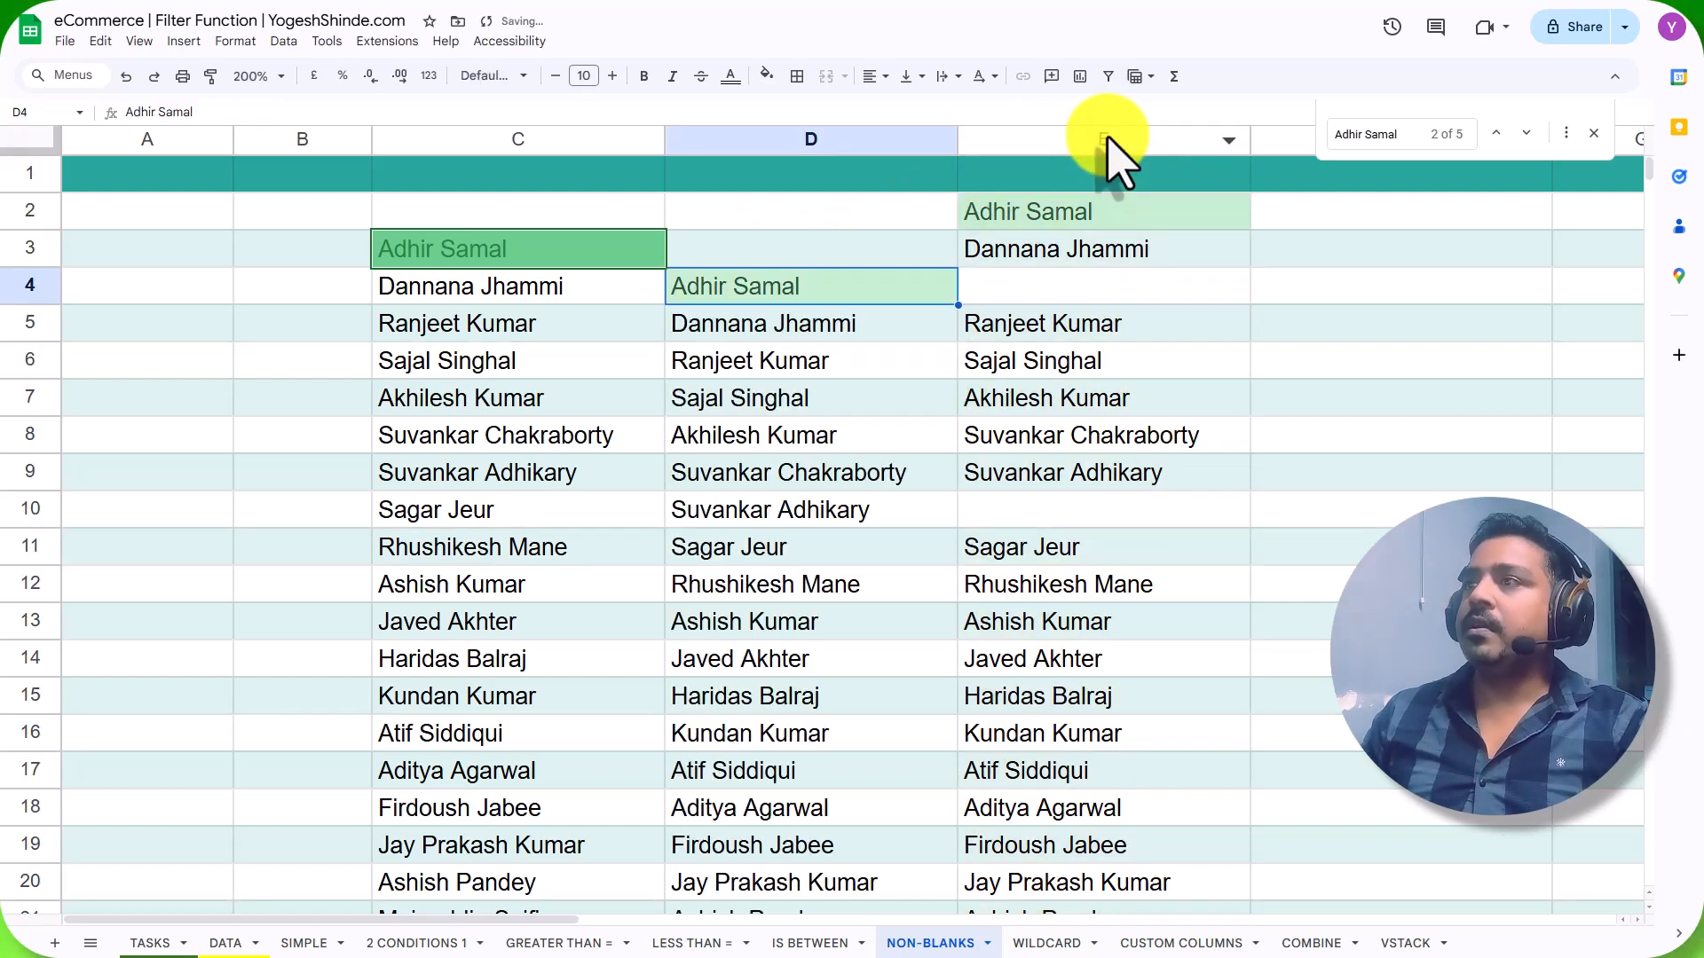
Examine the list of unique names in column D from D4 to D44 and its formula in D3.
{"action": "left_click_drag", "start_coordinate": [736, 286], "coordinate": [734, 463]}
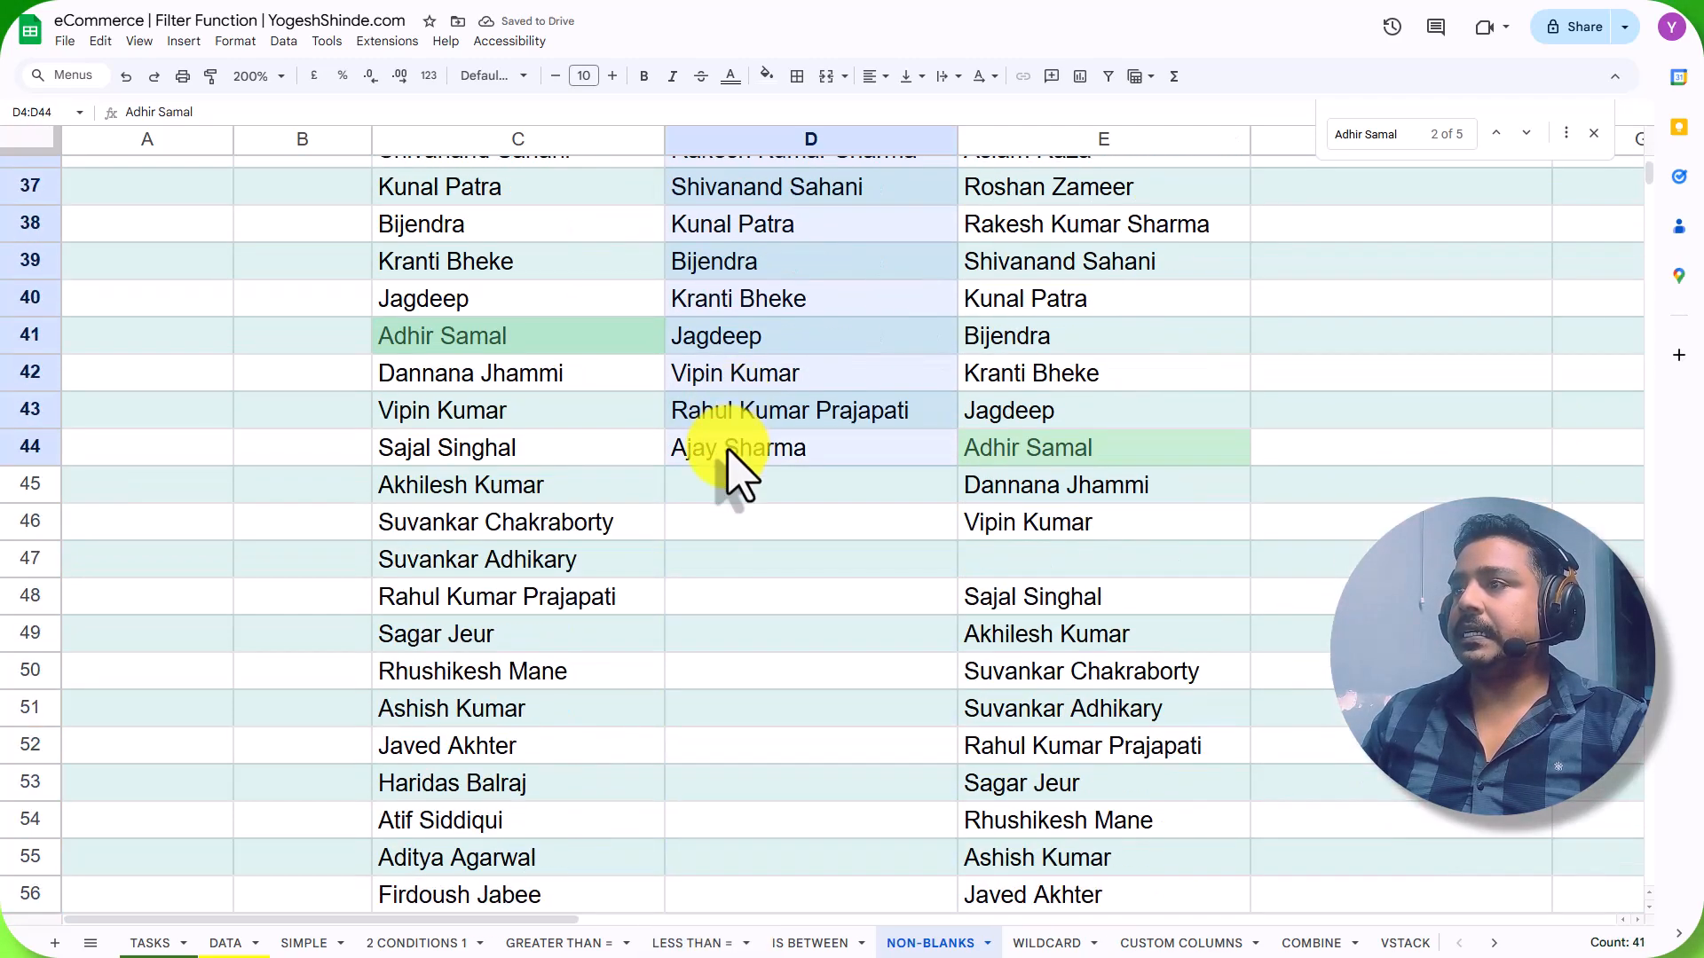
{"action": "scroll", "coordinate": [754, 514], "scroll_direction": "up", "scroll_amount": 15}
{"action": "left_click", "coordinate": [738, 292]}
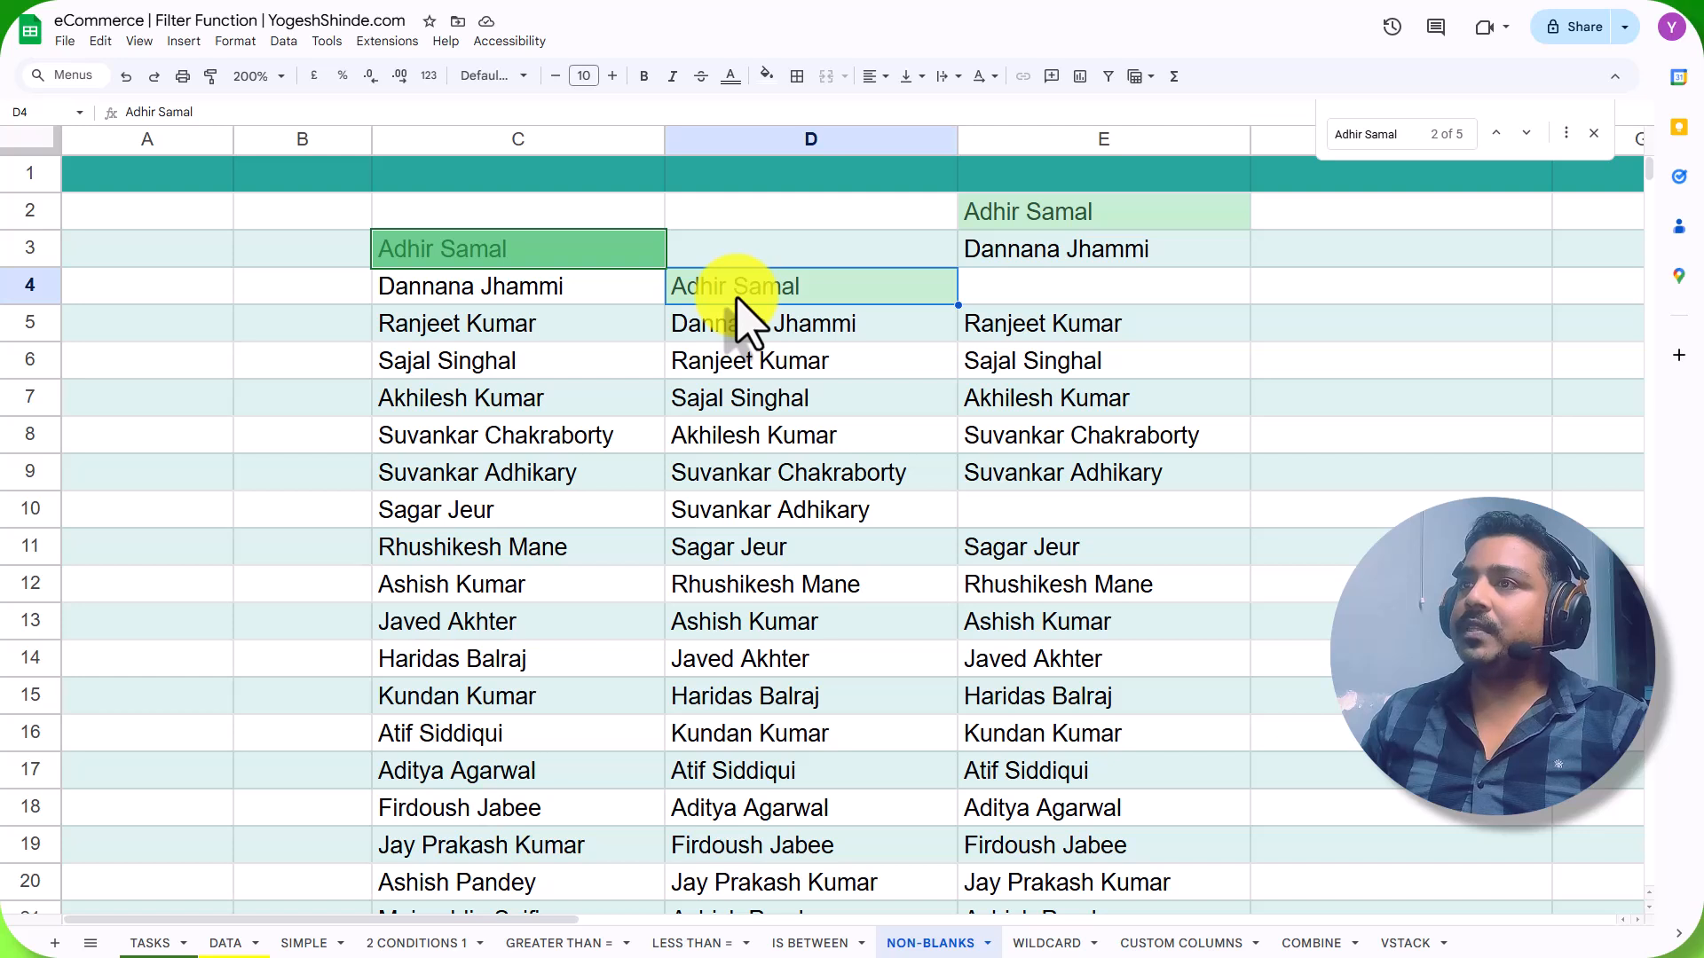
{"action": "left_click", "coordinate": [760, 244]}
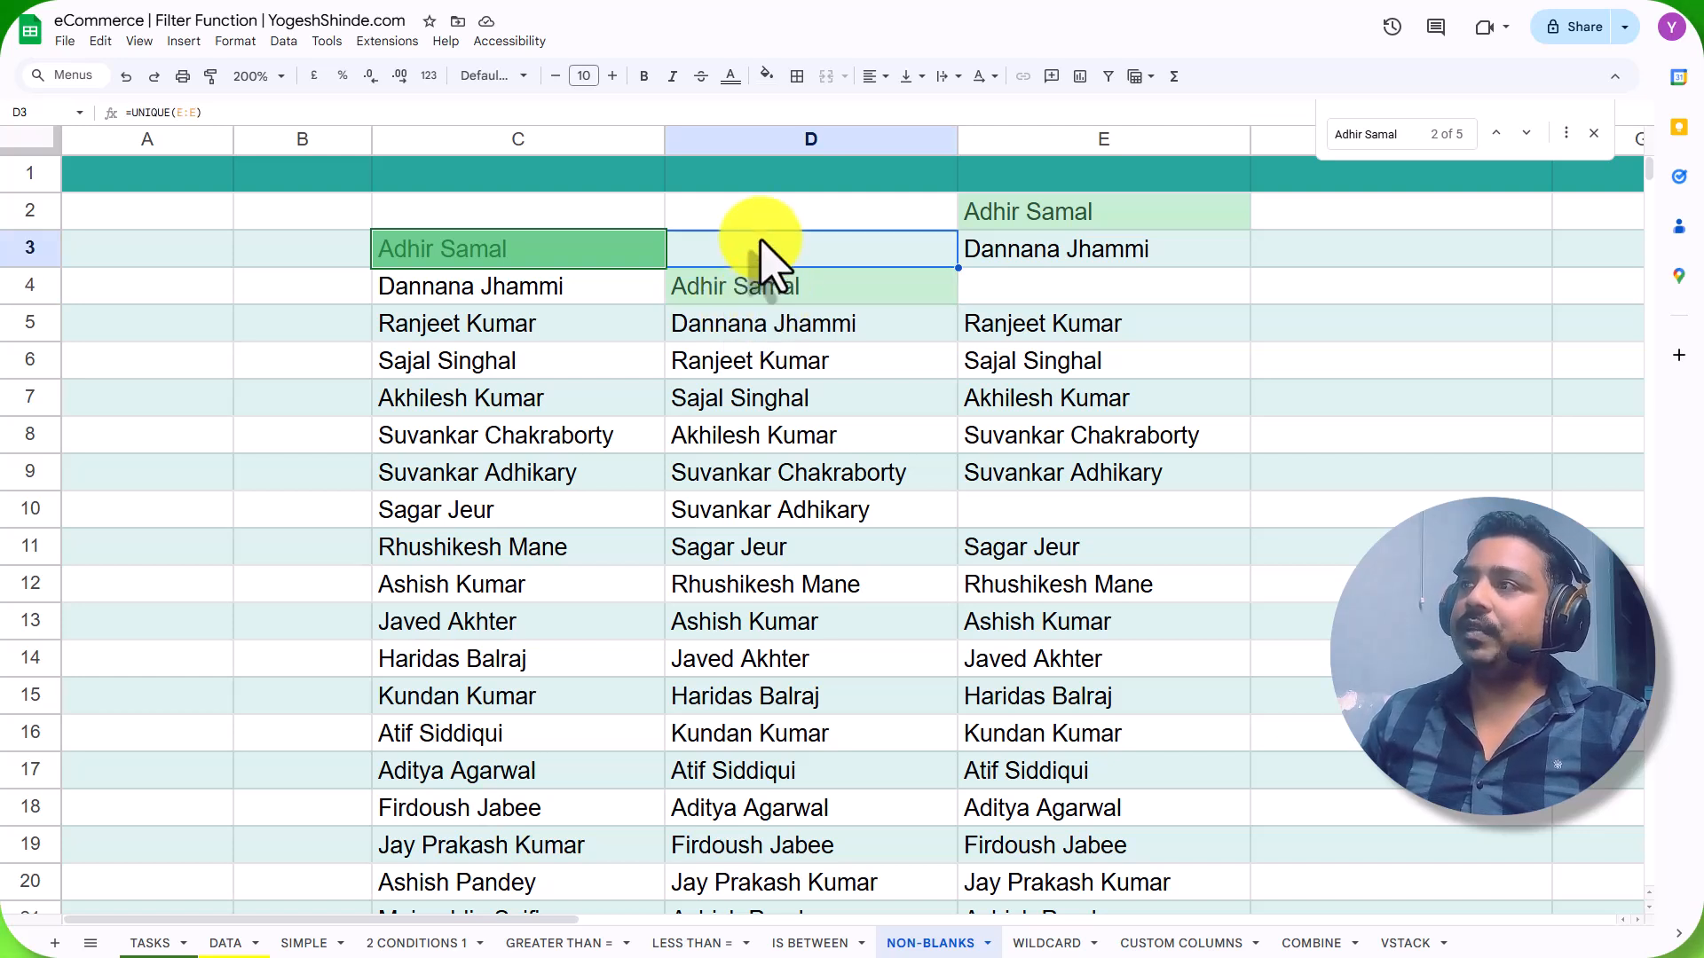
Tick the Filter Non-Blanks task as done in the TASKS sheet and open the WILDCARD sheet at its B1 heading.
{"action": "left_click", "coordinate": [151, 941]}
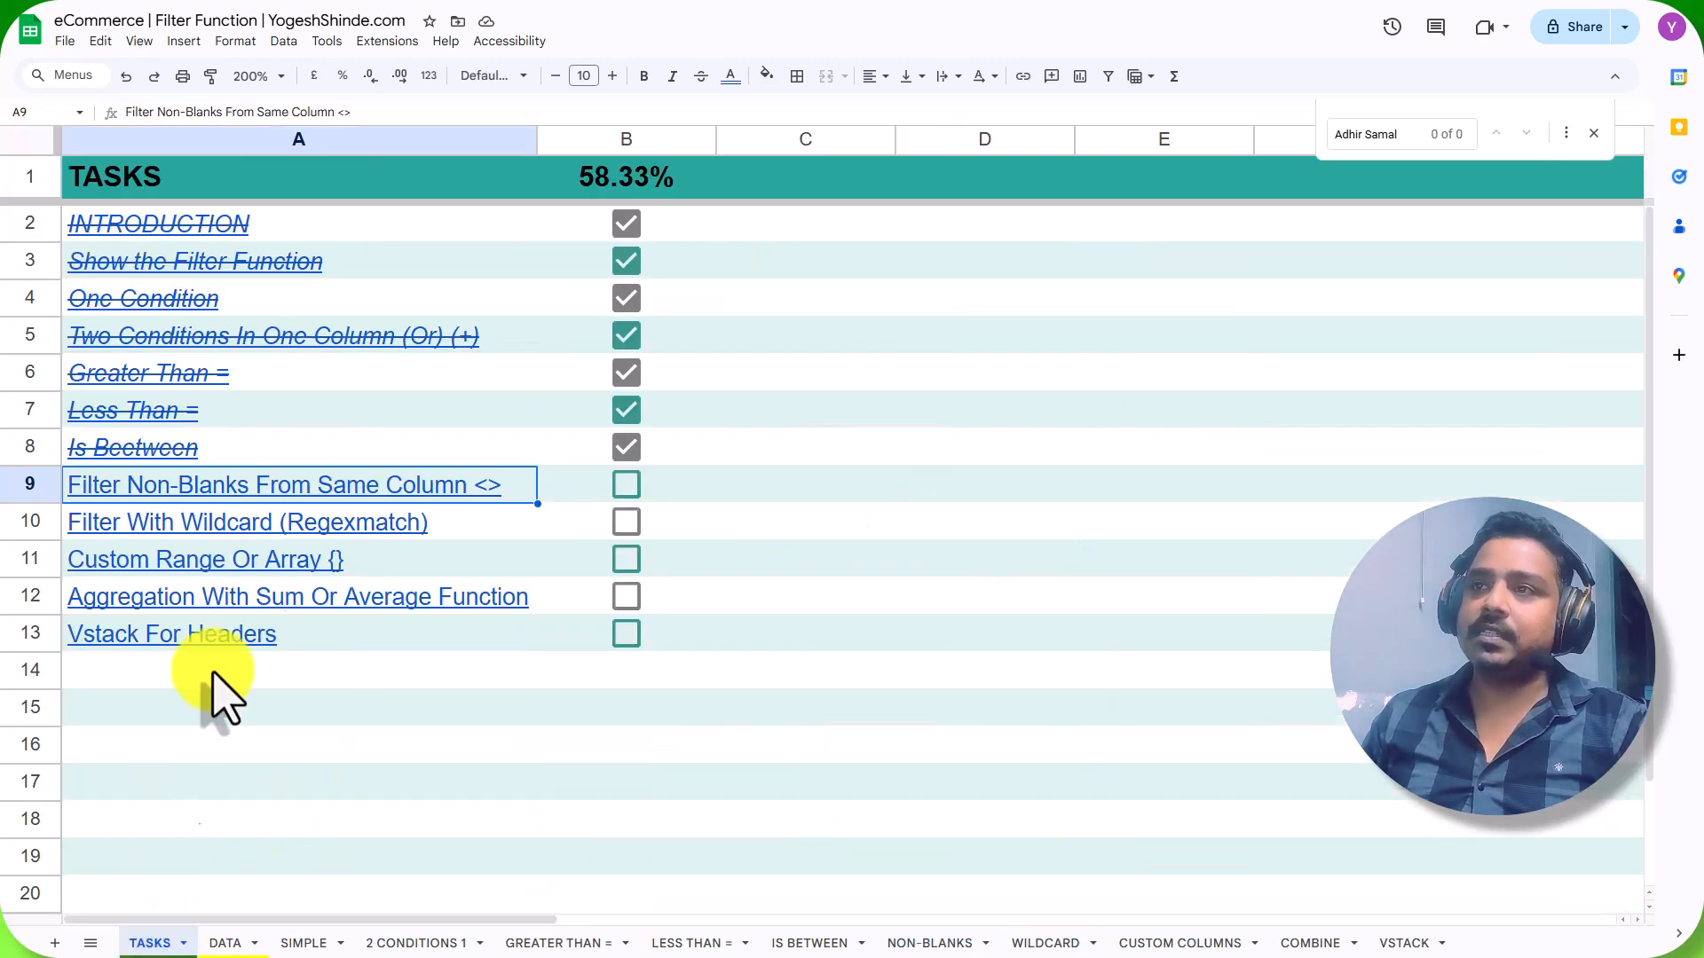
{"action": "left_click", "coordinate": [625, 485]}
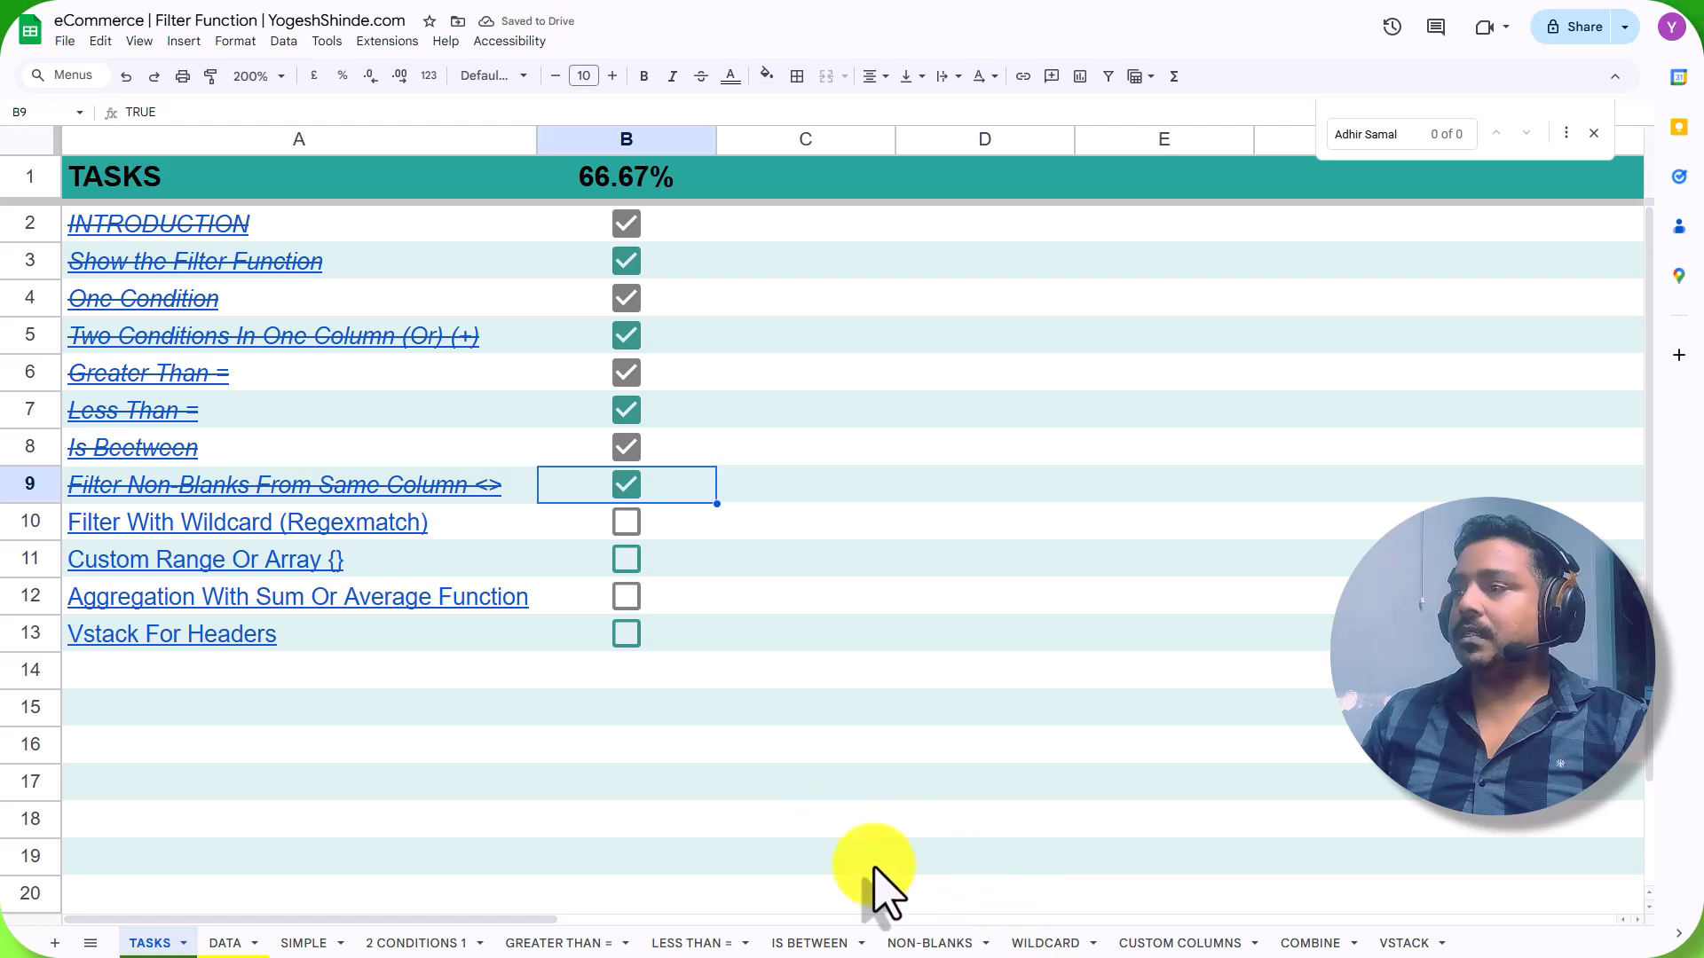
{"action": "left_click", "coordinate": [1045, 945]}
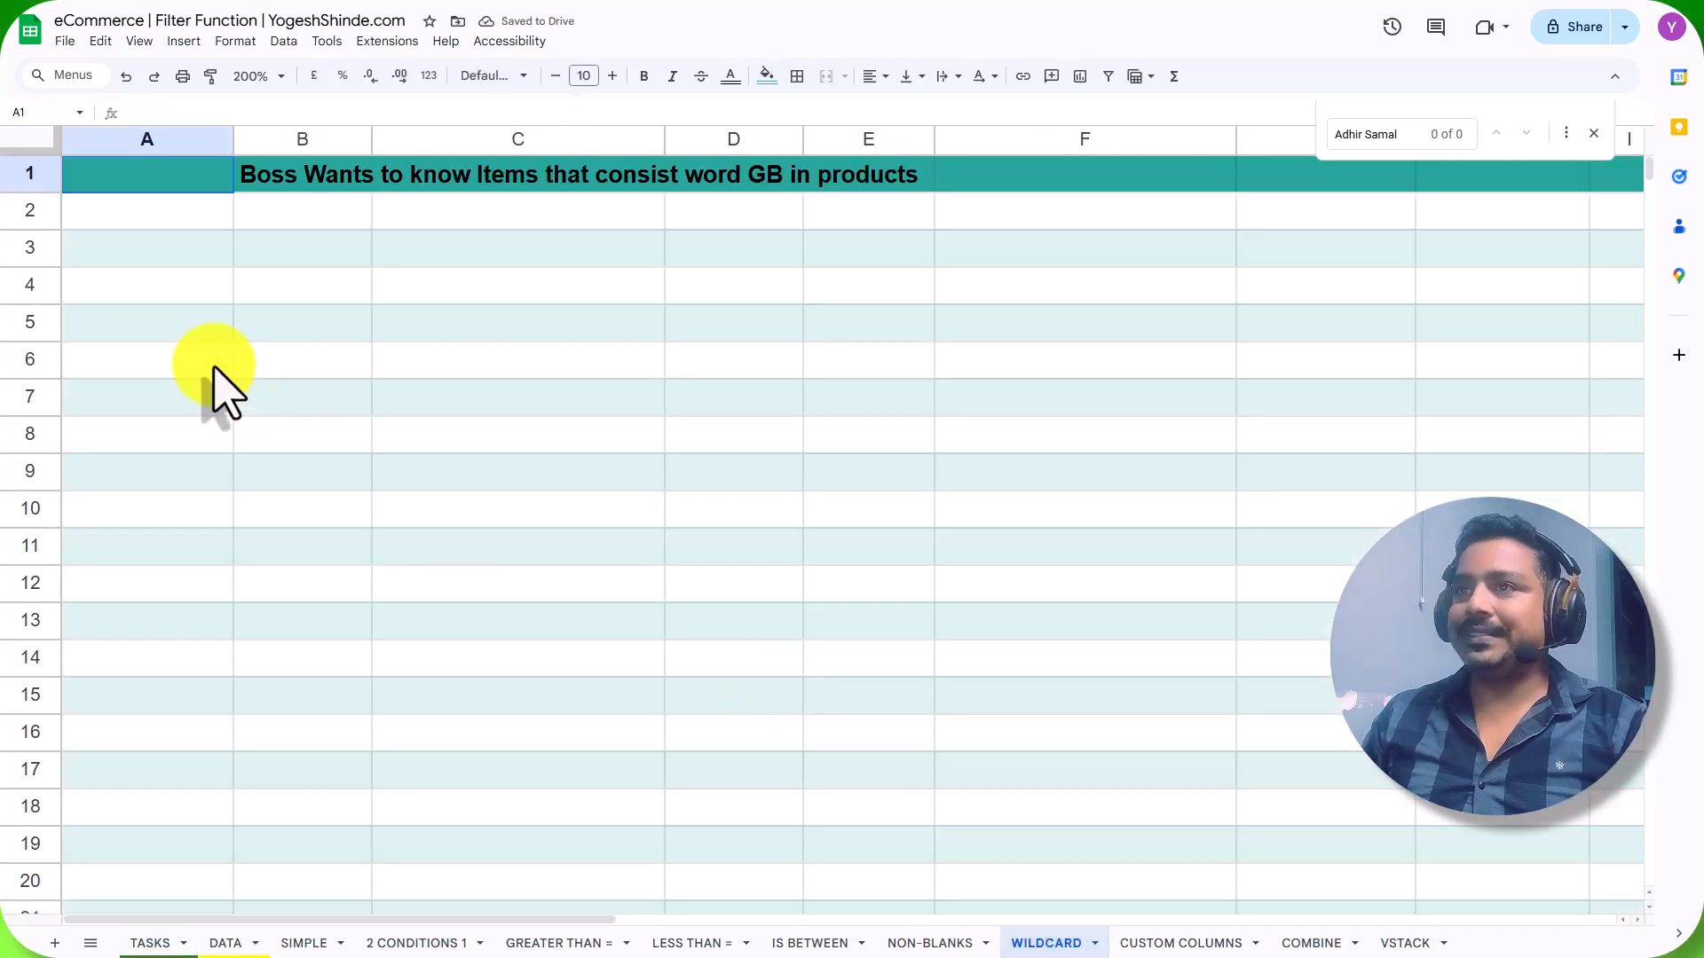
{"action": "left_click", "coordinate": [278, 217]}
{"action": "left_click", "coordinate": [280, 177]}
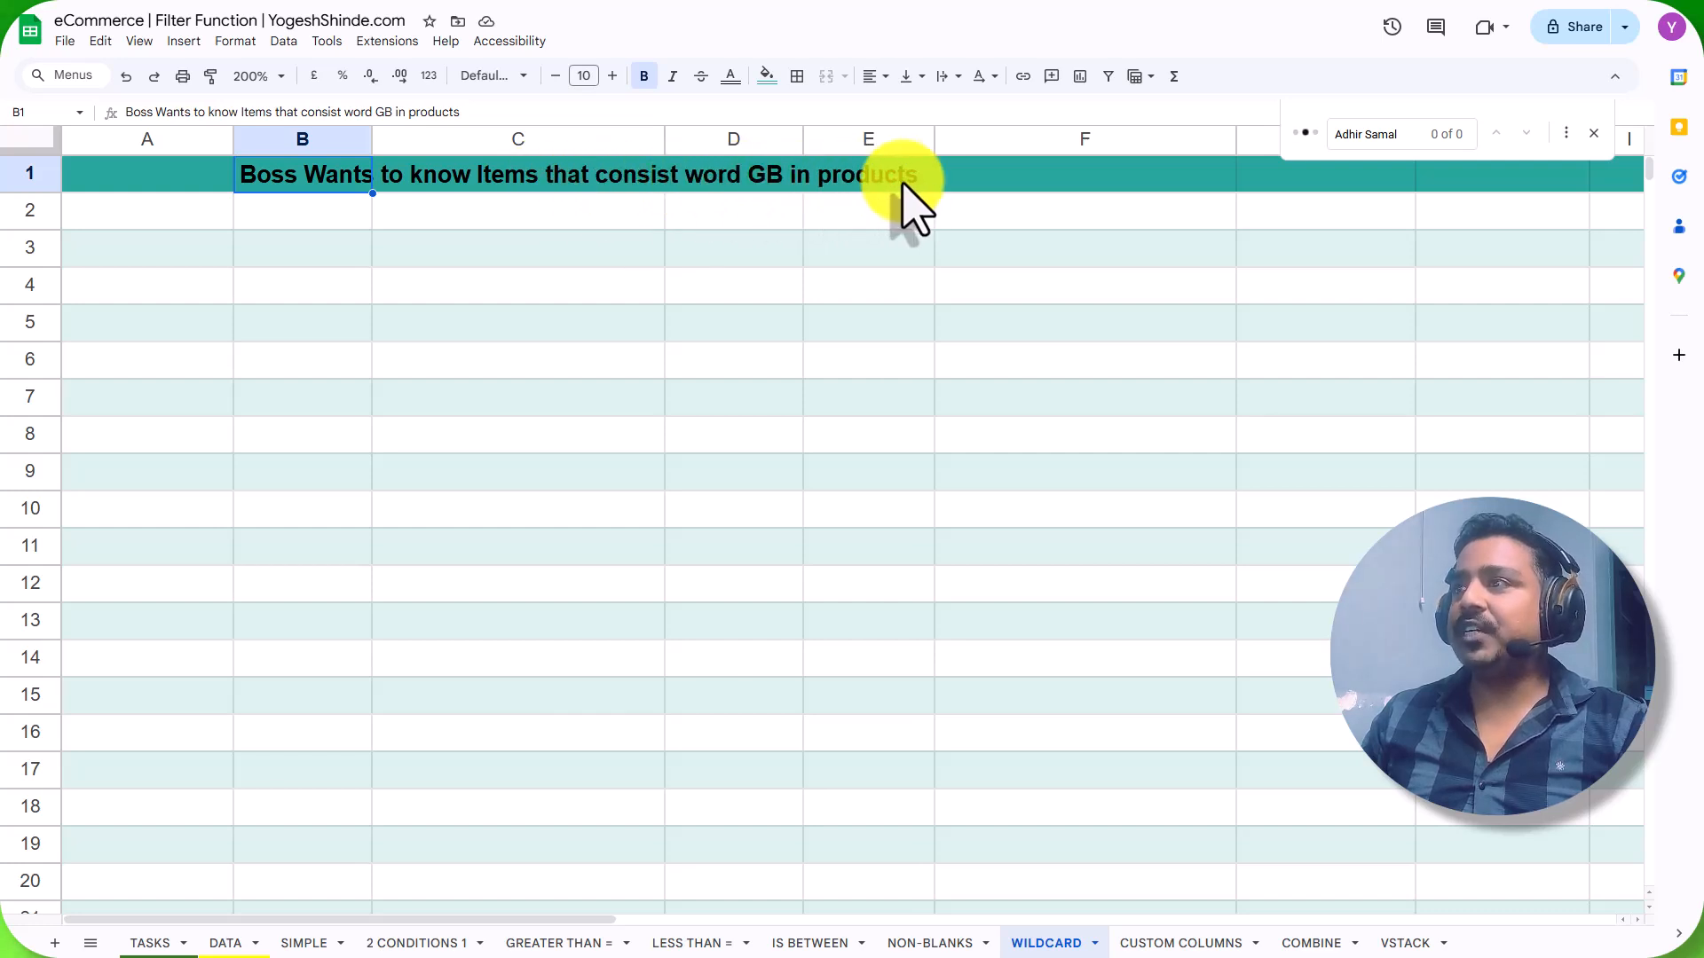
Enter the formula =REGEXMATCH(DATA!F:F,"GB") in A2 of the WILDCARD sheet to test the Product column.
{"action": "left_click", "coordinate": [118, 220]}
{"action": "type", "text": "="}
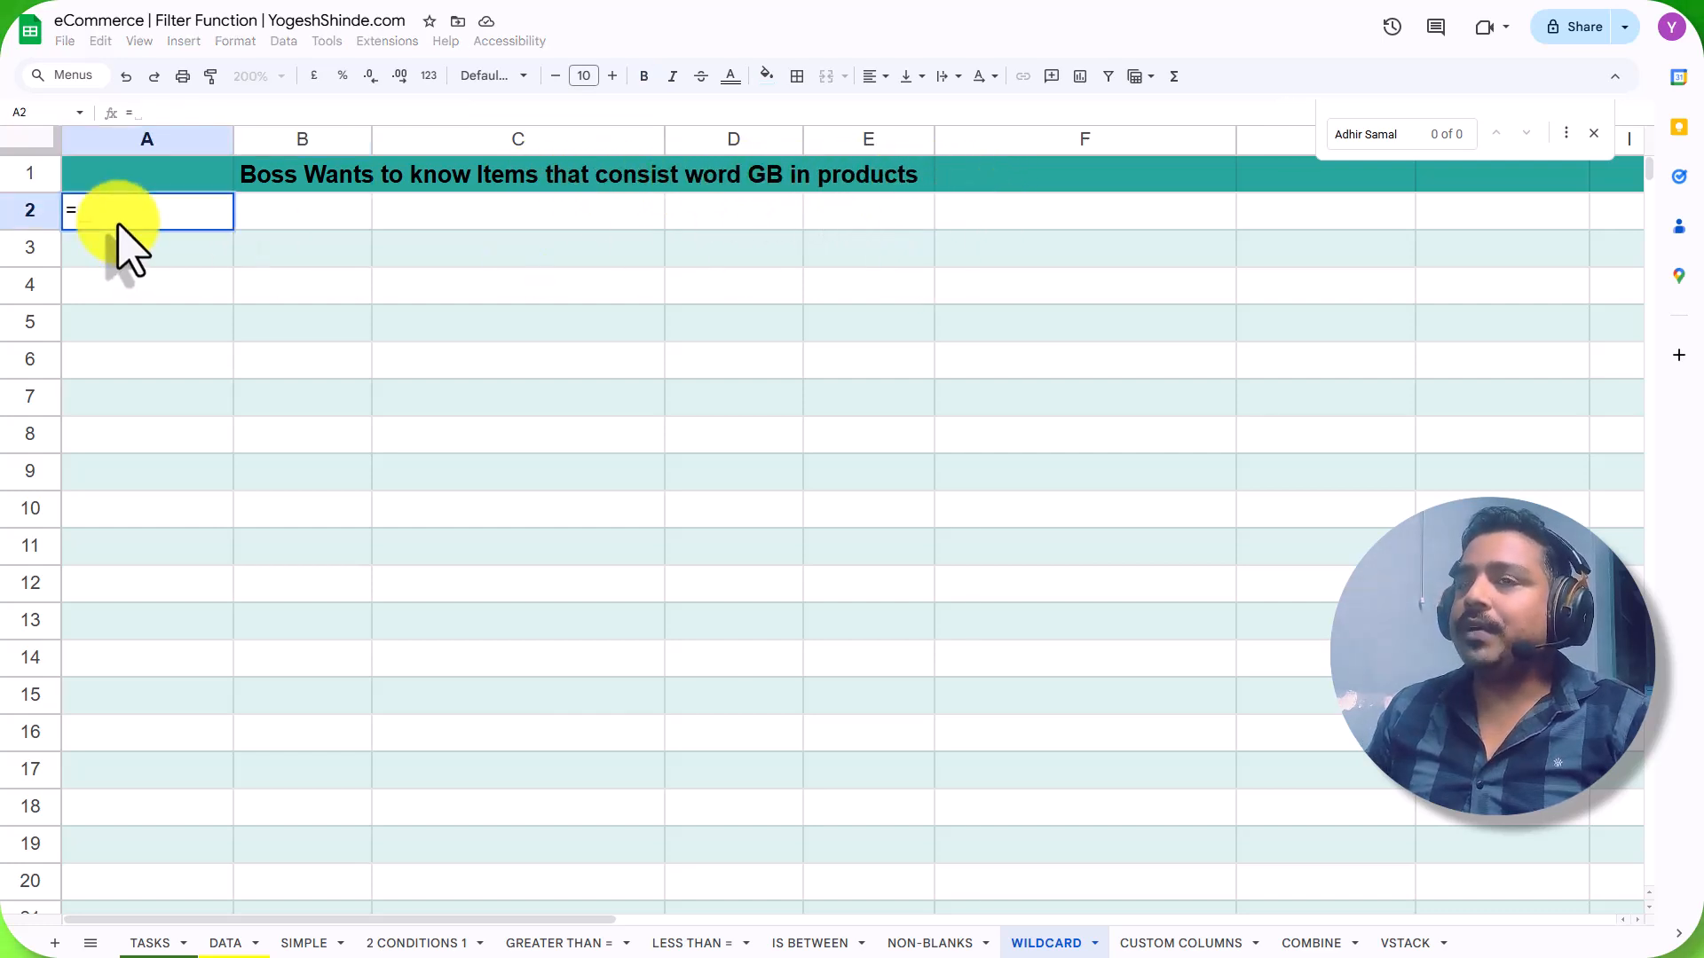
{"action": "type", "text": "reg"}
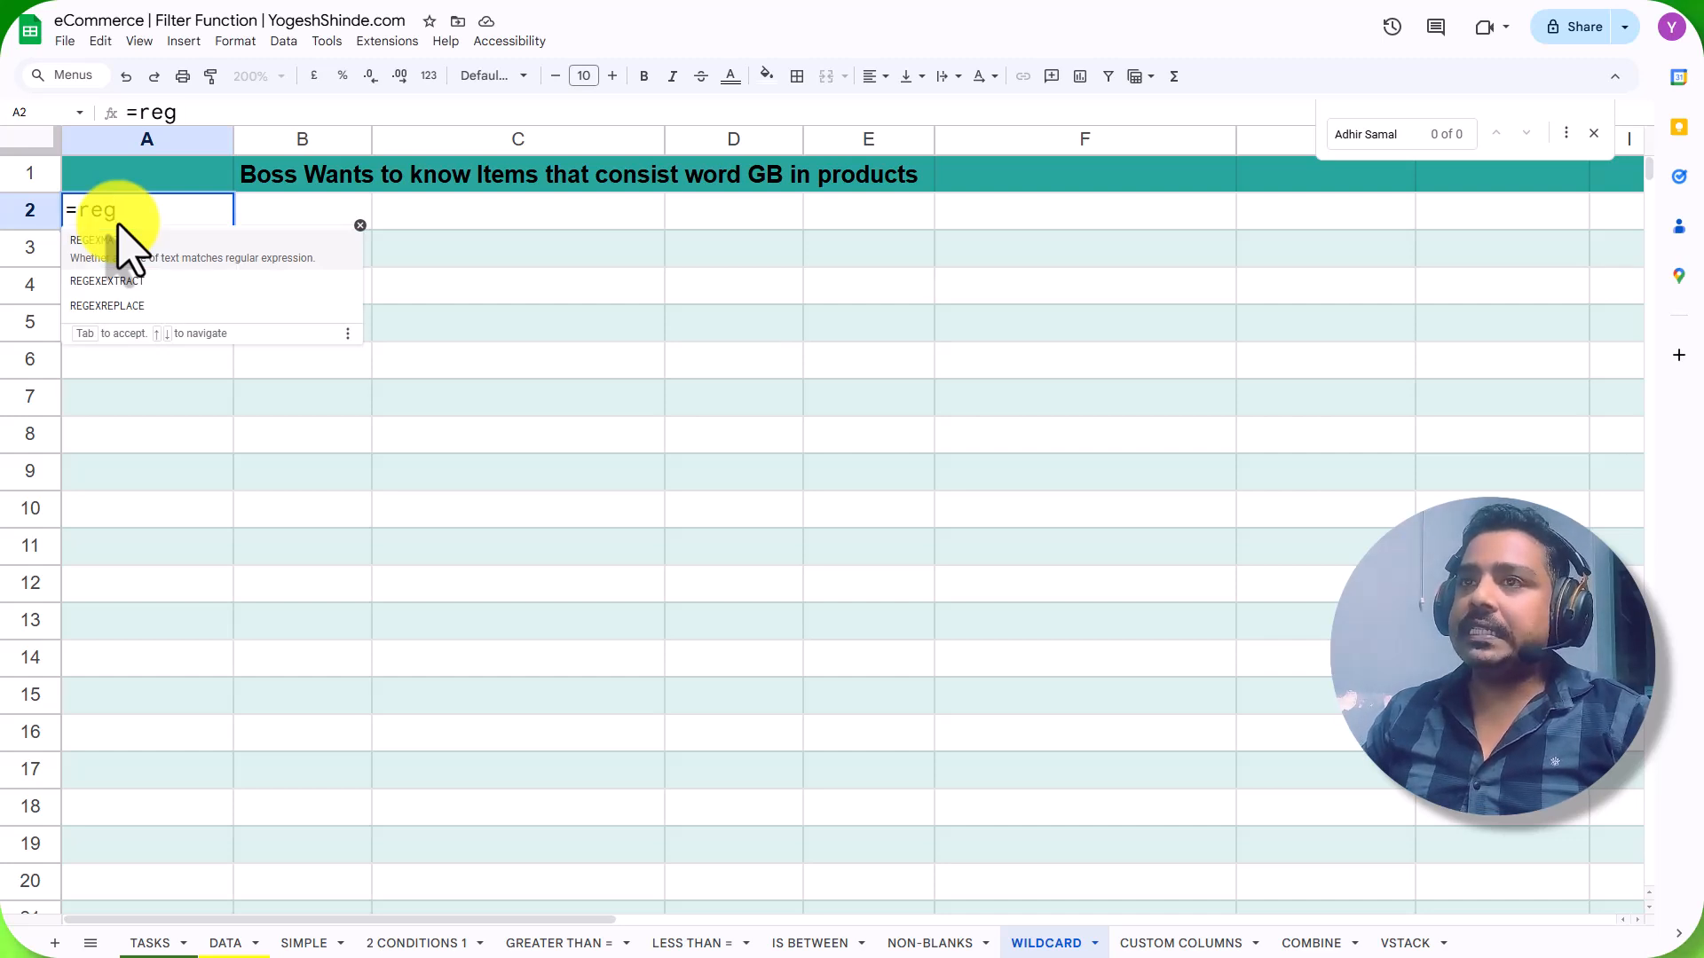
{"action": "key", "text": "Tab"}
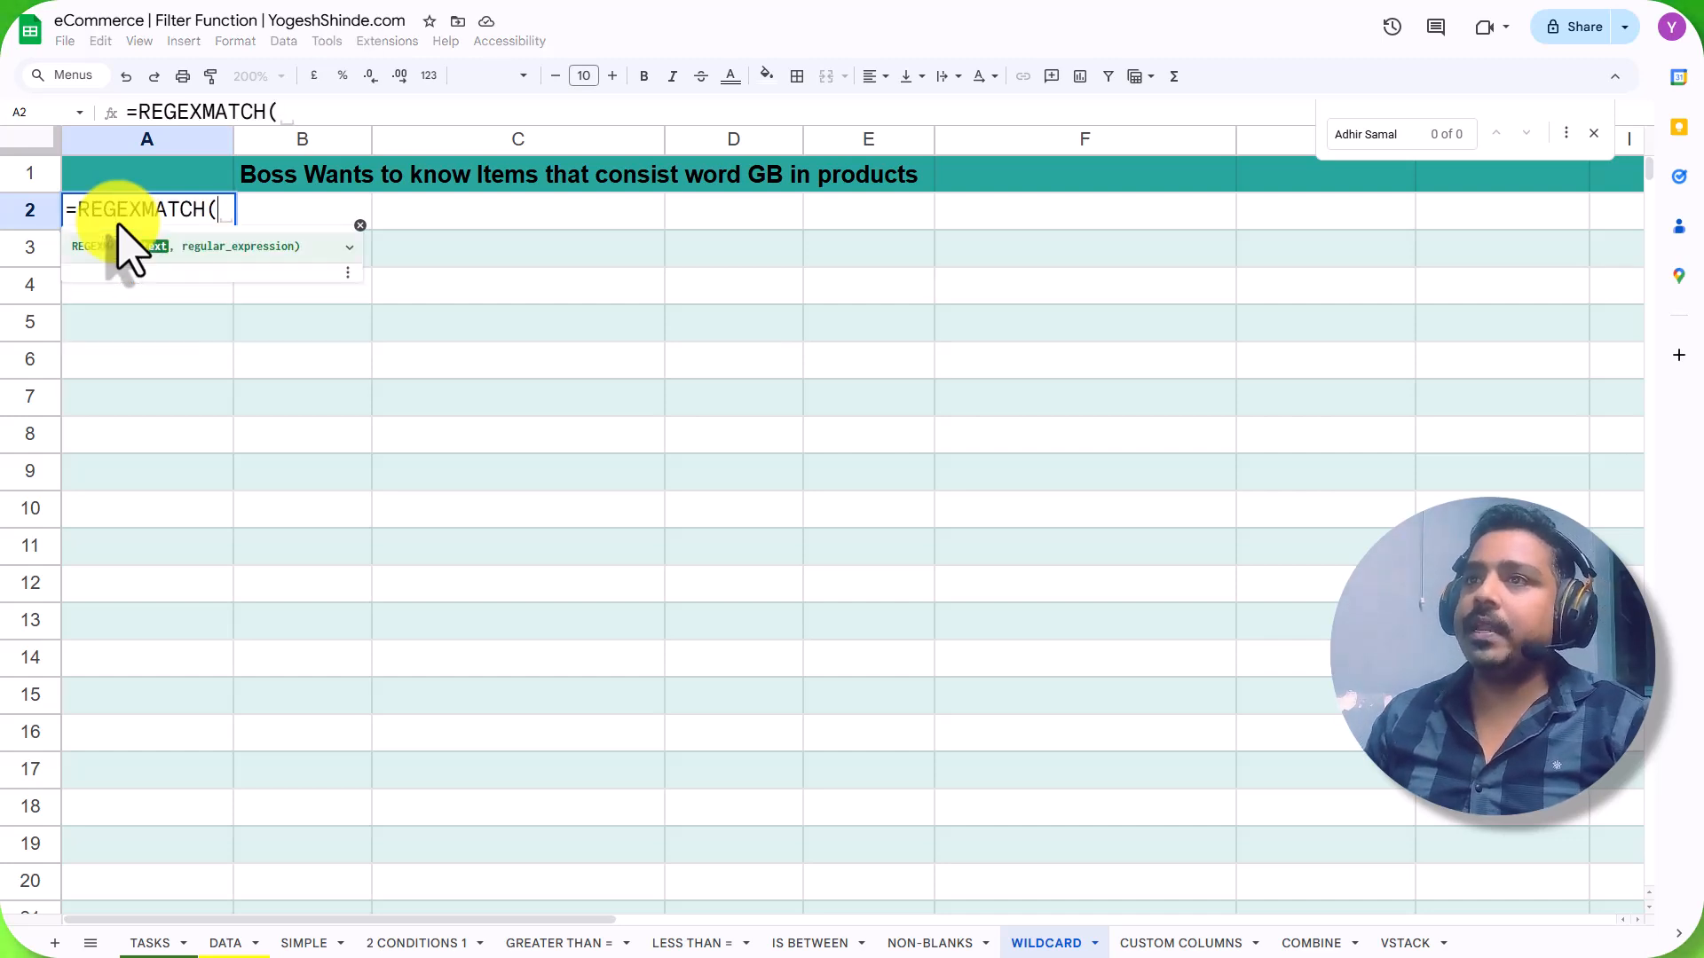
{"action": "left_click", "coordinate": [228, 945]}
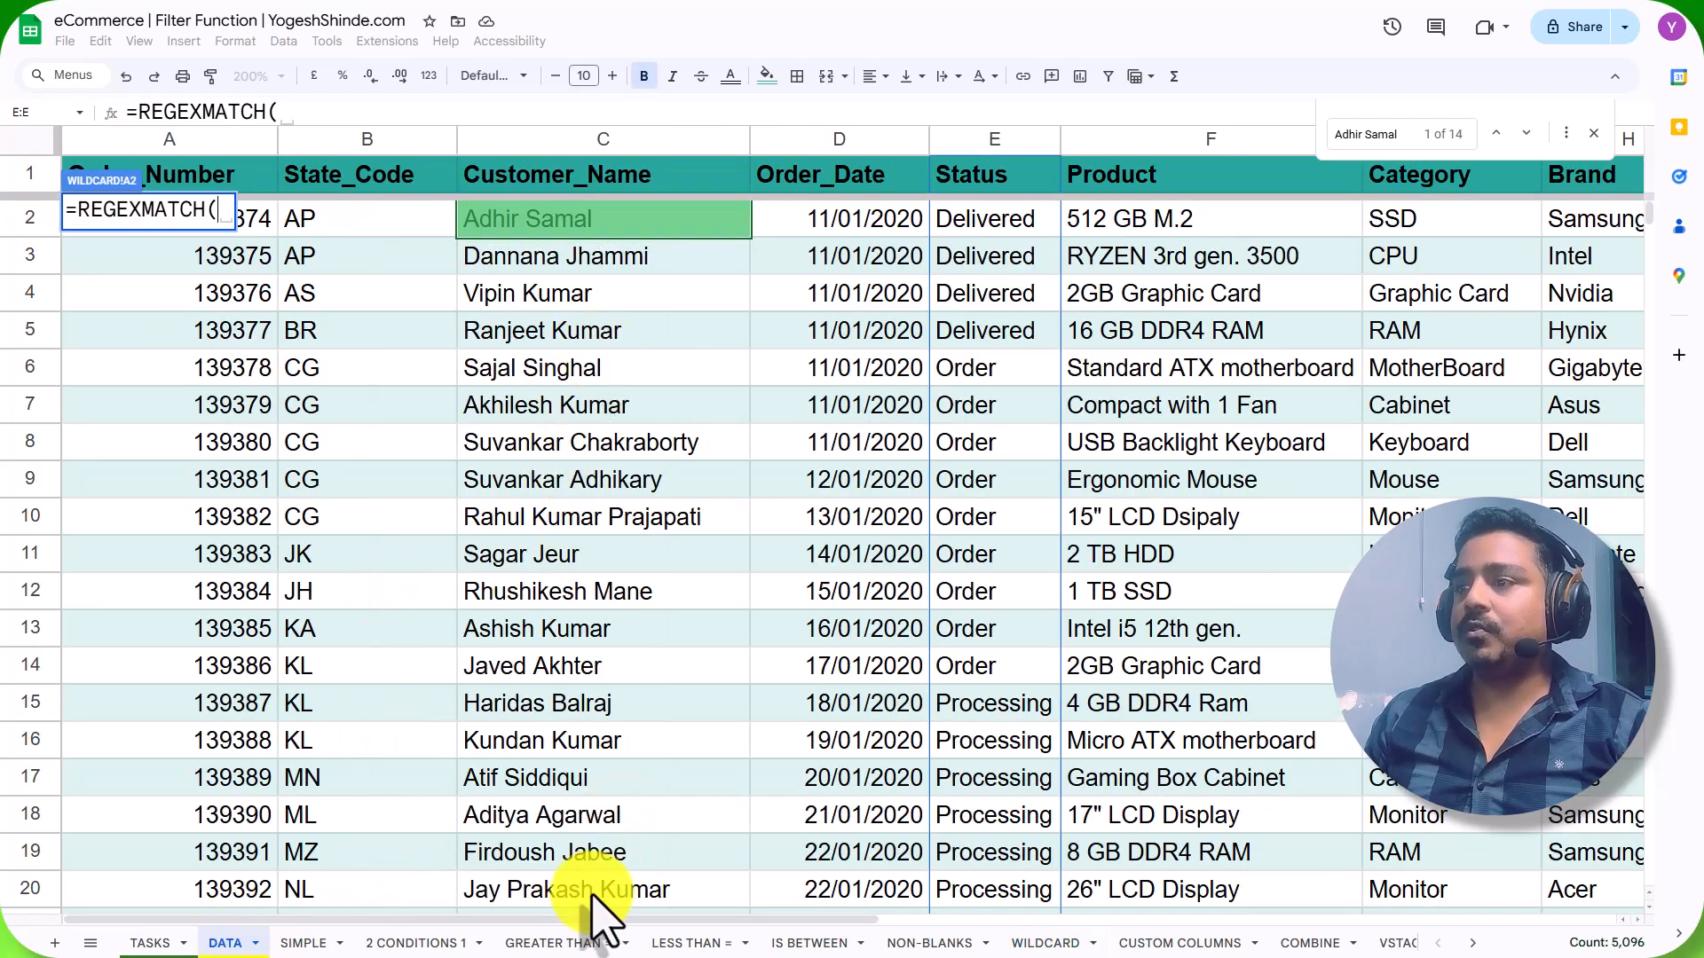
{"action": "left_click_drag", "start_coordinate": [579, 922], "coordinate": [997, 901]}
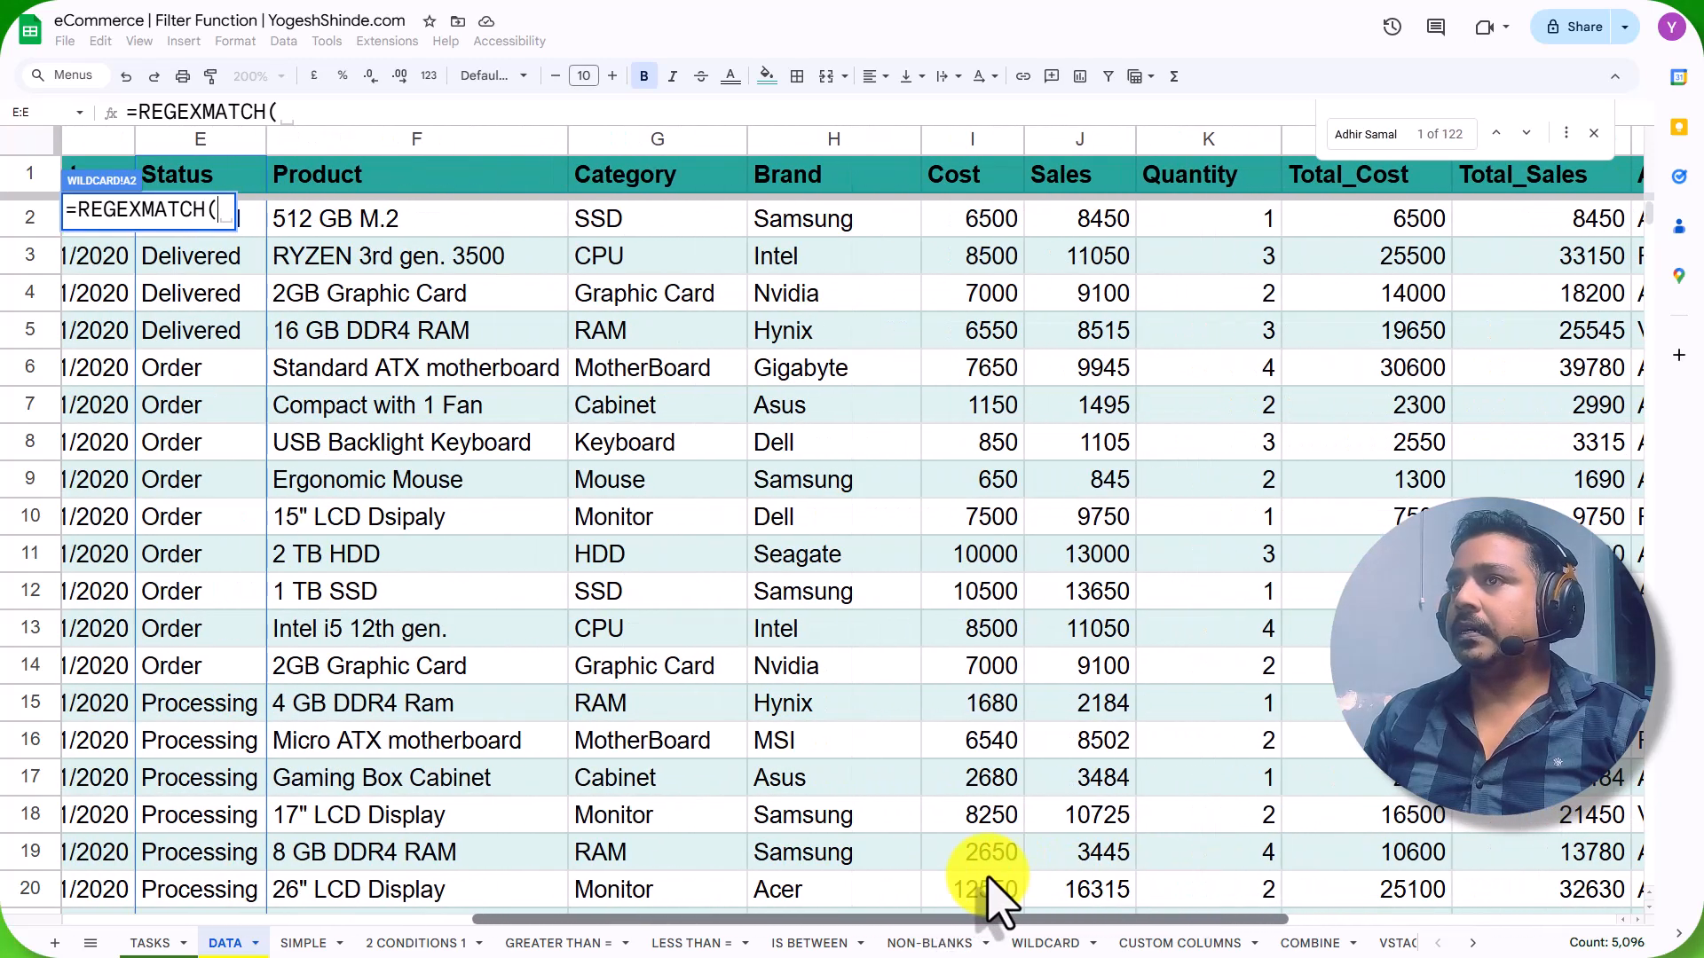
{"action": "left_click", "coordinate": [412, 139]}
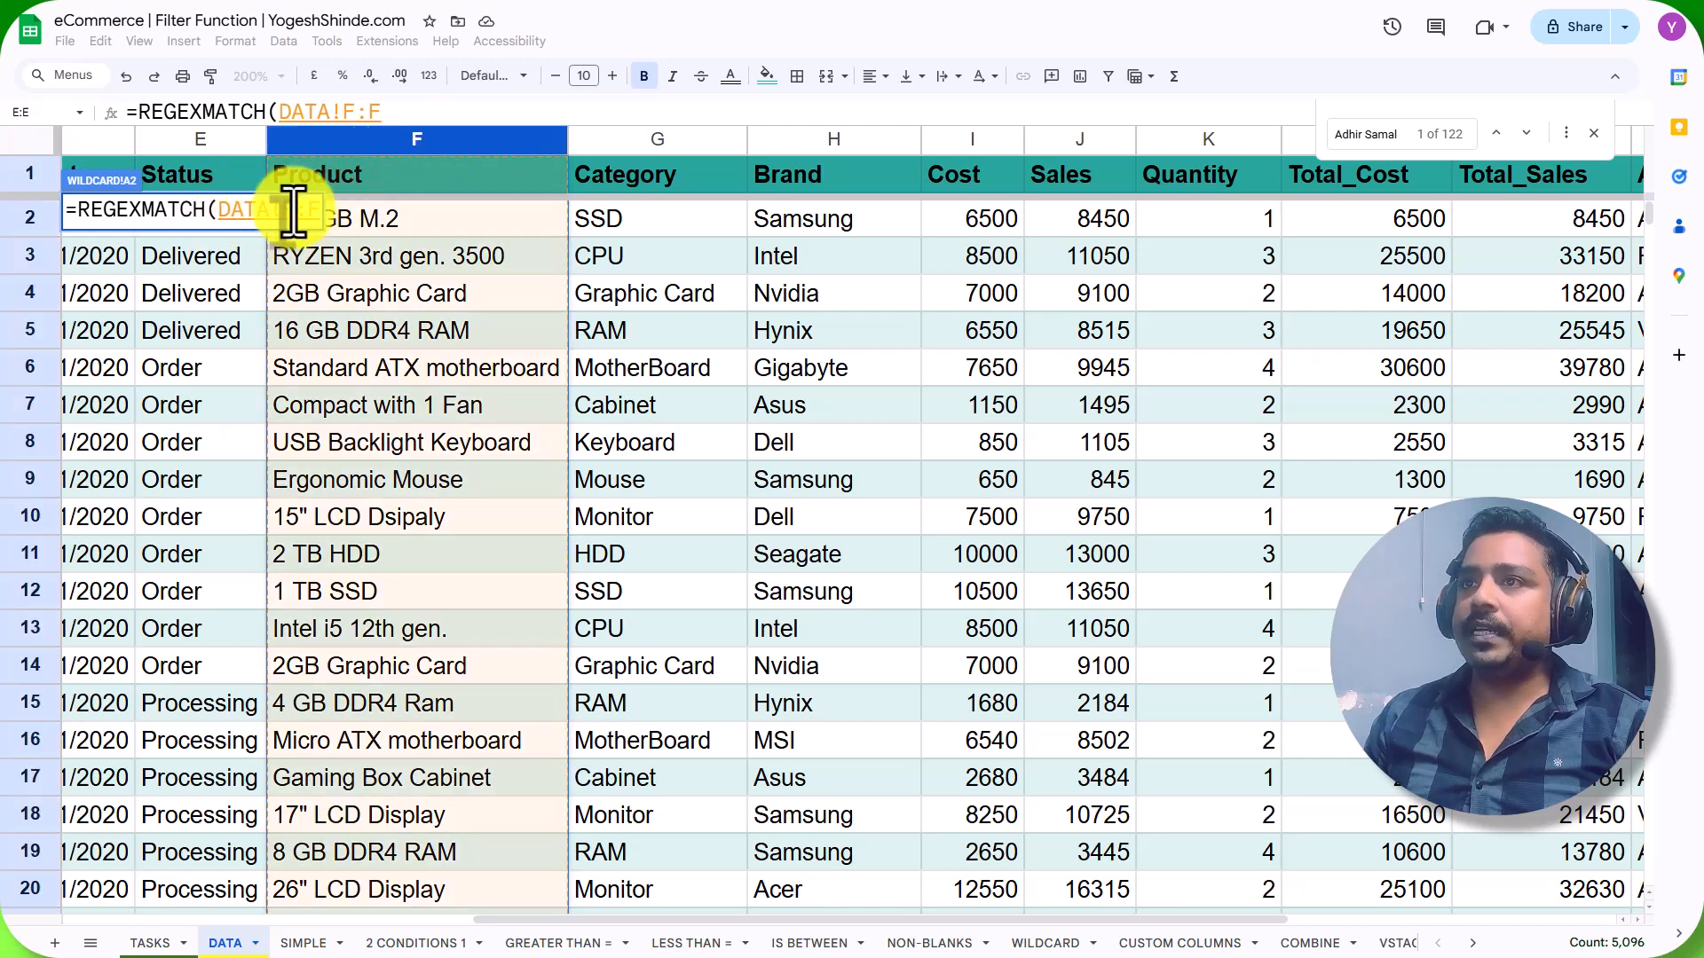
{"action": "type", "text": ",\"GB\")"}
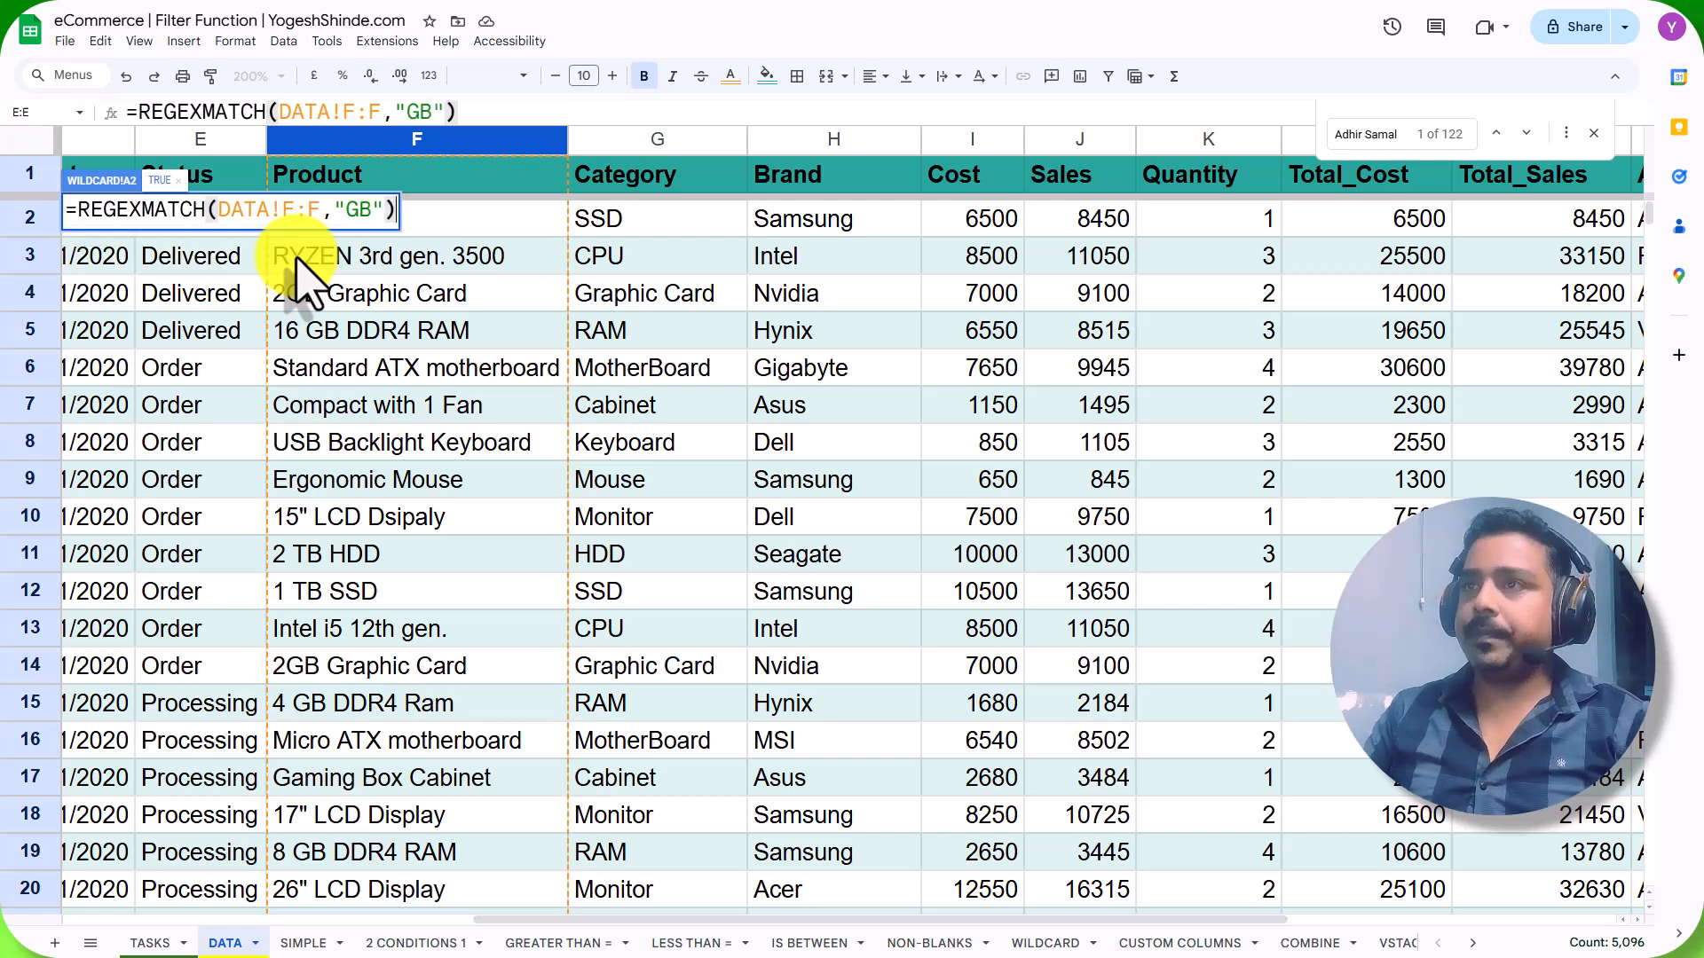
{"action": "key", "text": "Return"}
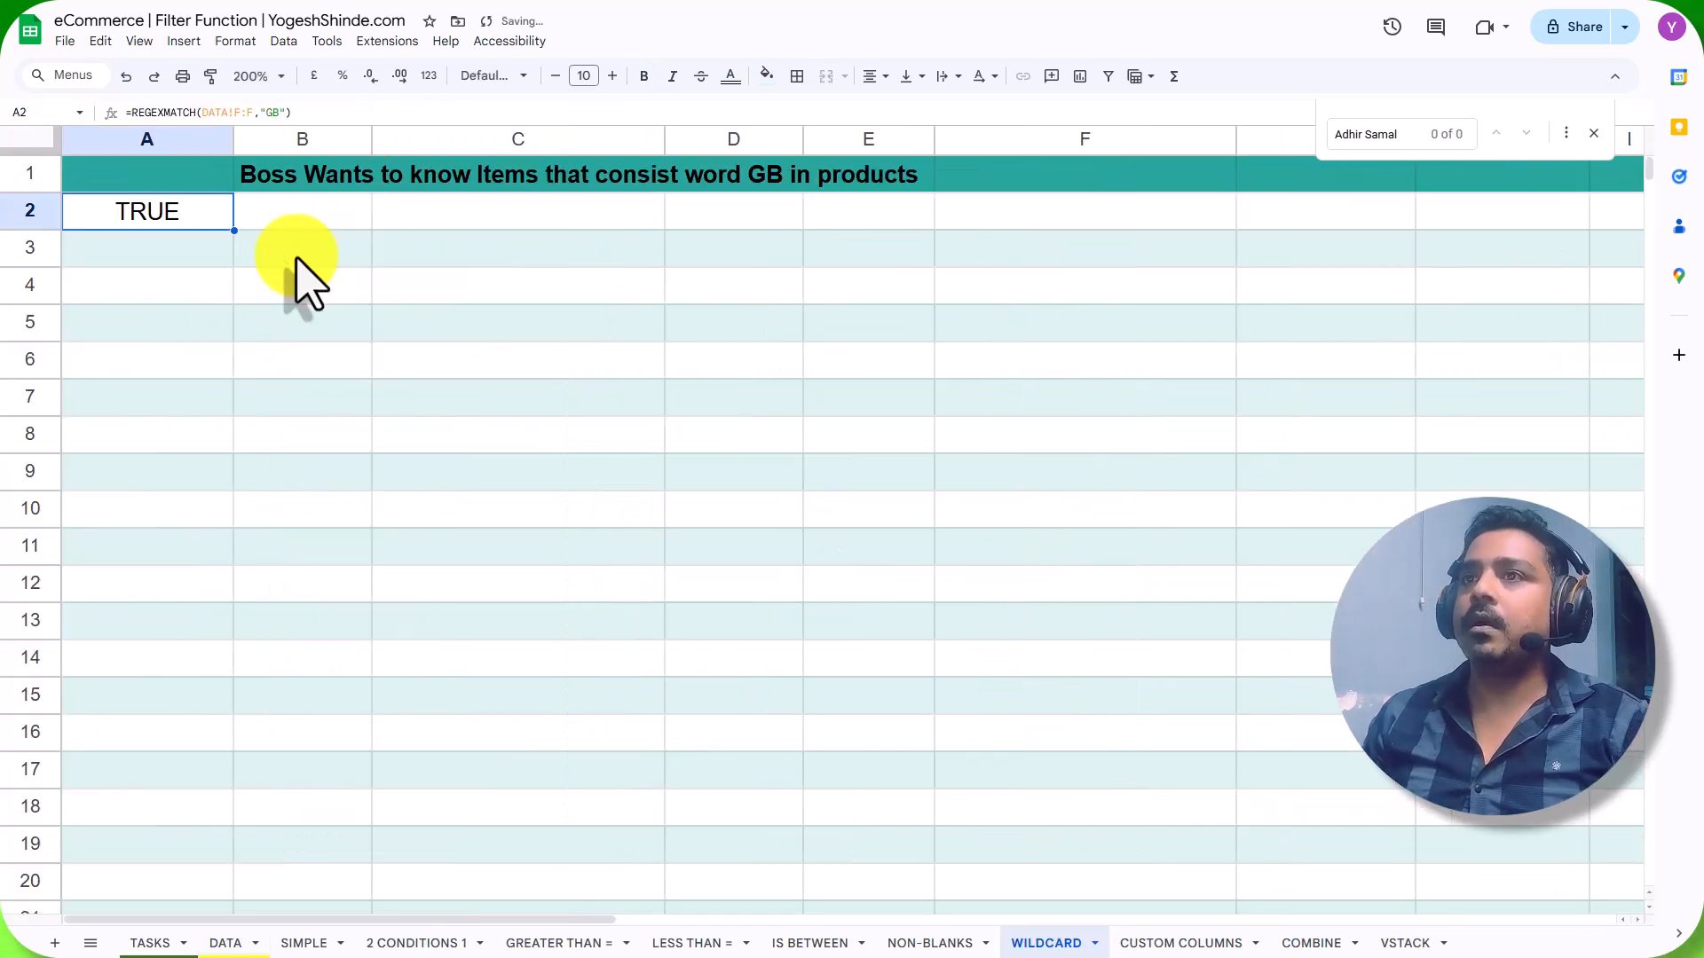
Wrap the REGEXMATCH formula in A2 in ArrayFormula so it tests every row of the Product column.
{"action": "double_click", "coordinate": [176, 219]}
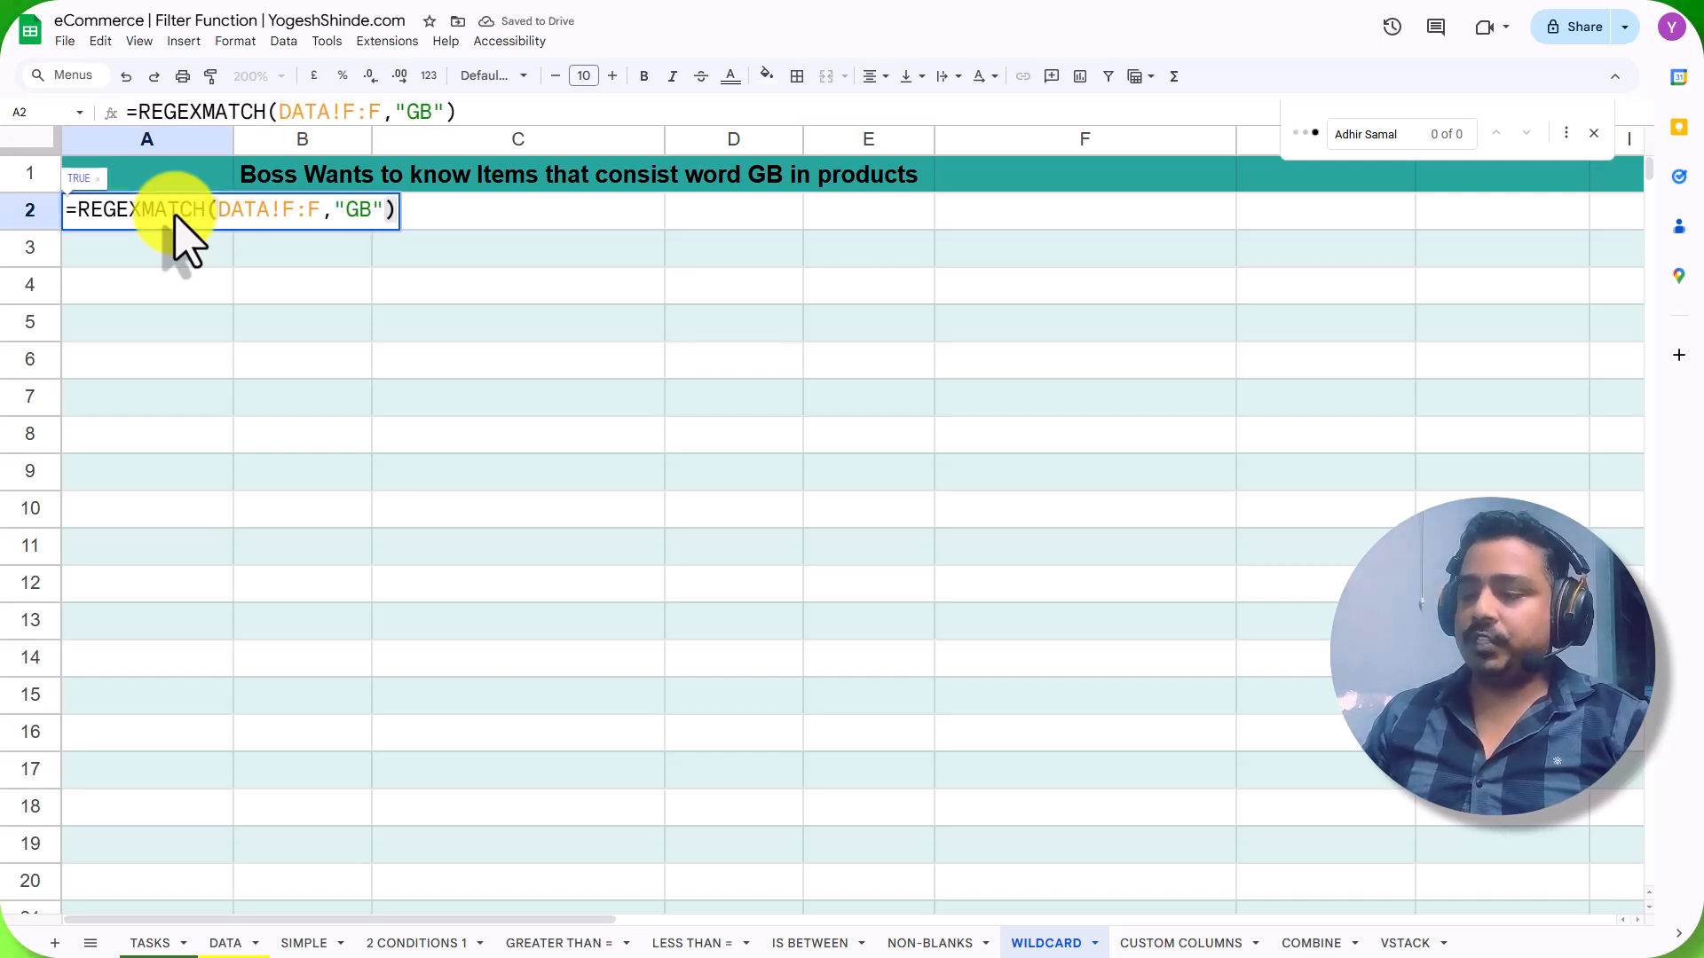
{"action": "key", "text": "ctrl+shift+Return"}
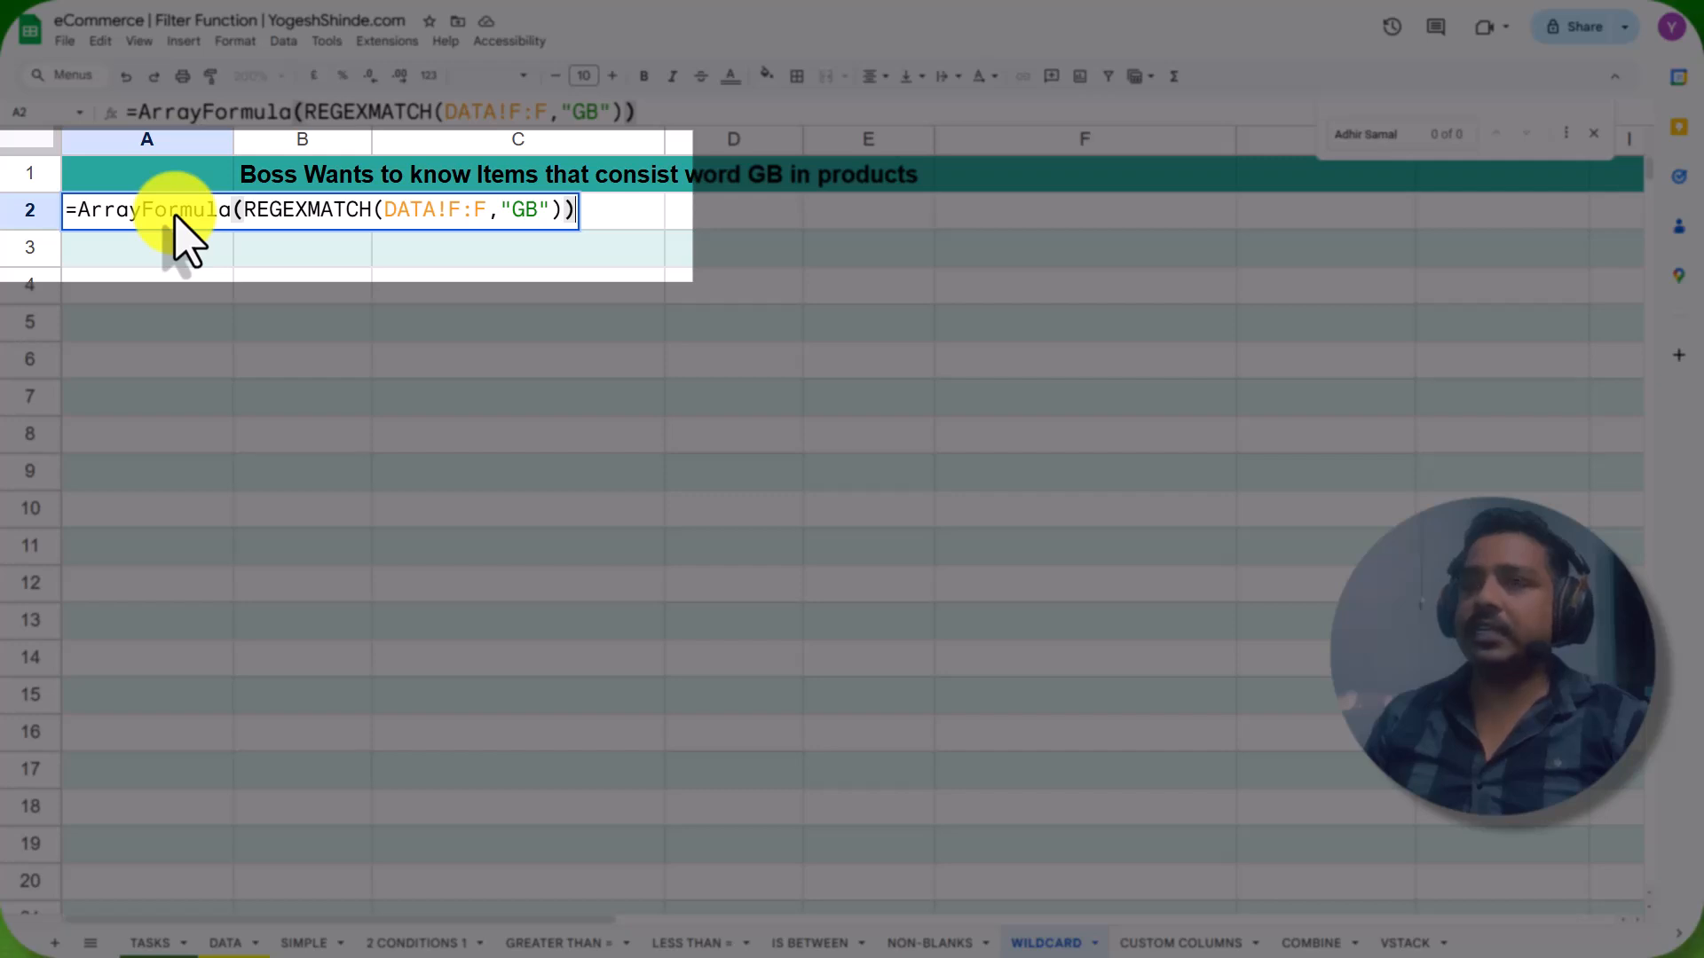
{"action": "key", "text": "Return"}
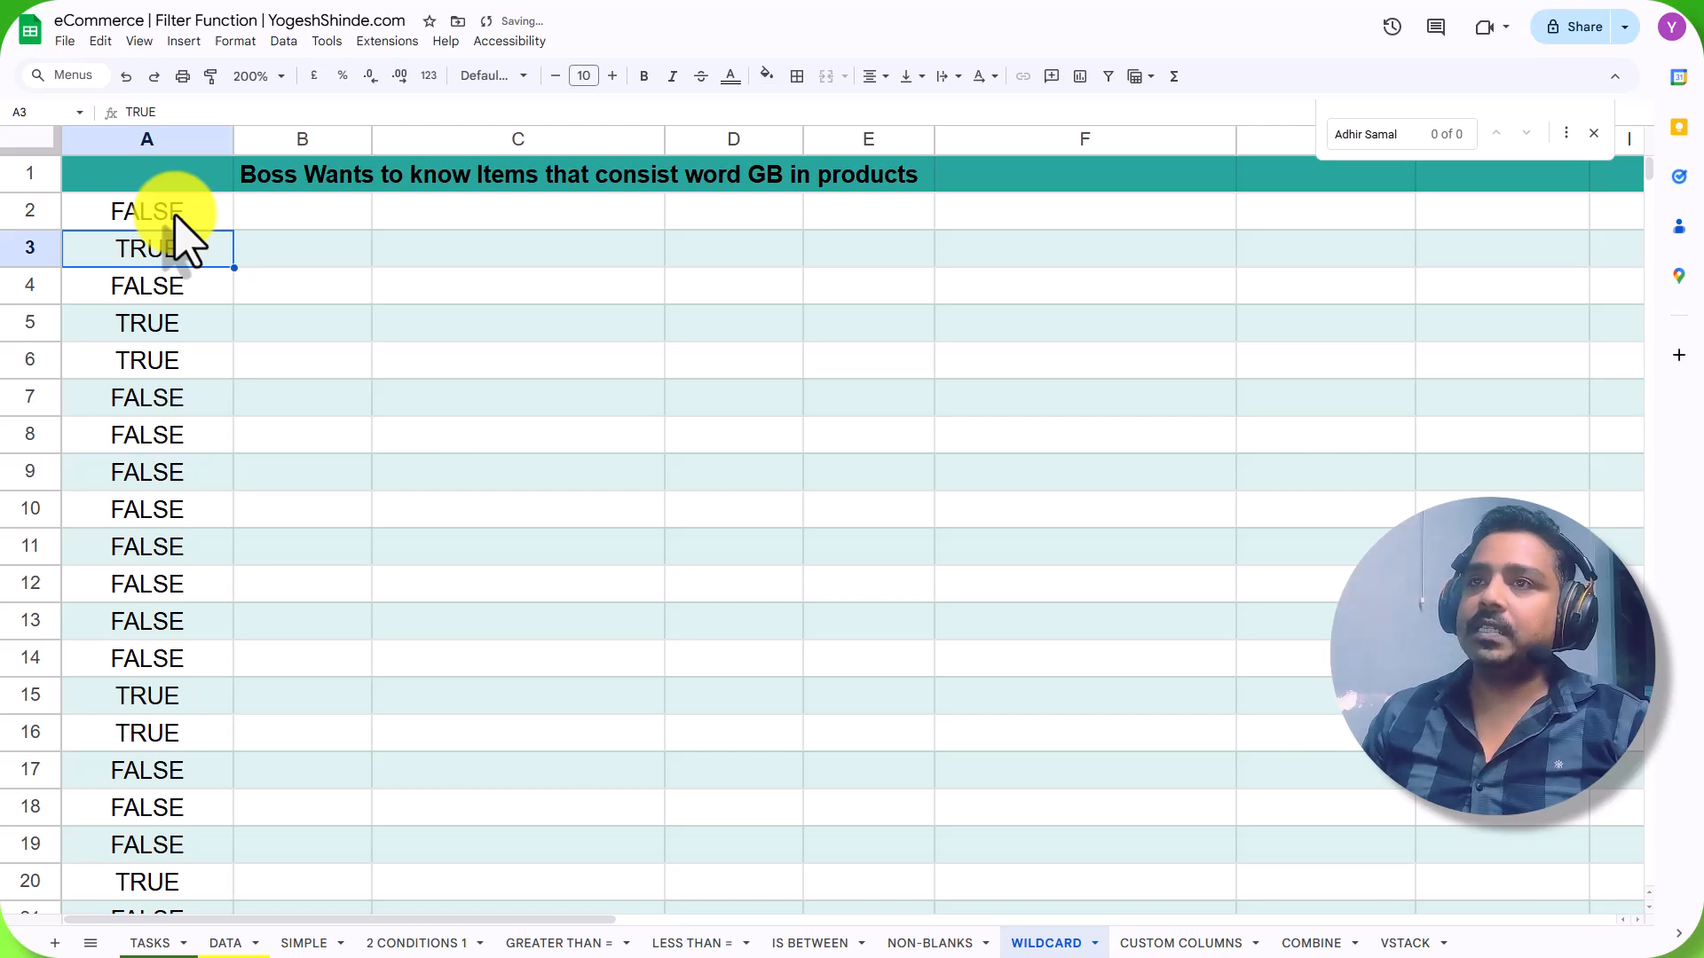
Compare the TRUE and FALSE results in column A with the product names in column F of the DATA sheet.
{"action": "left_click", "coordinate": [174, 217]}
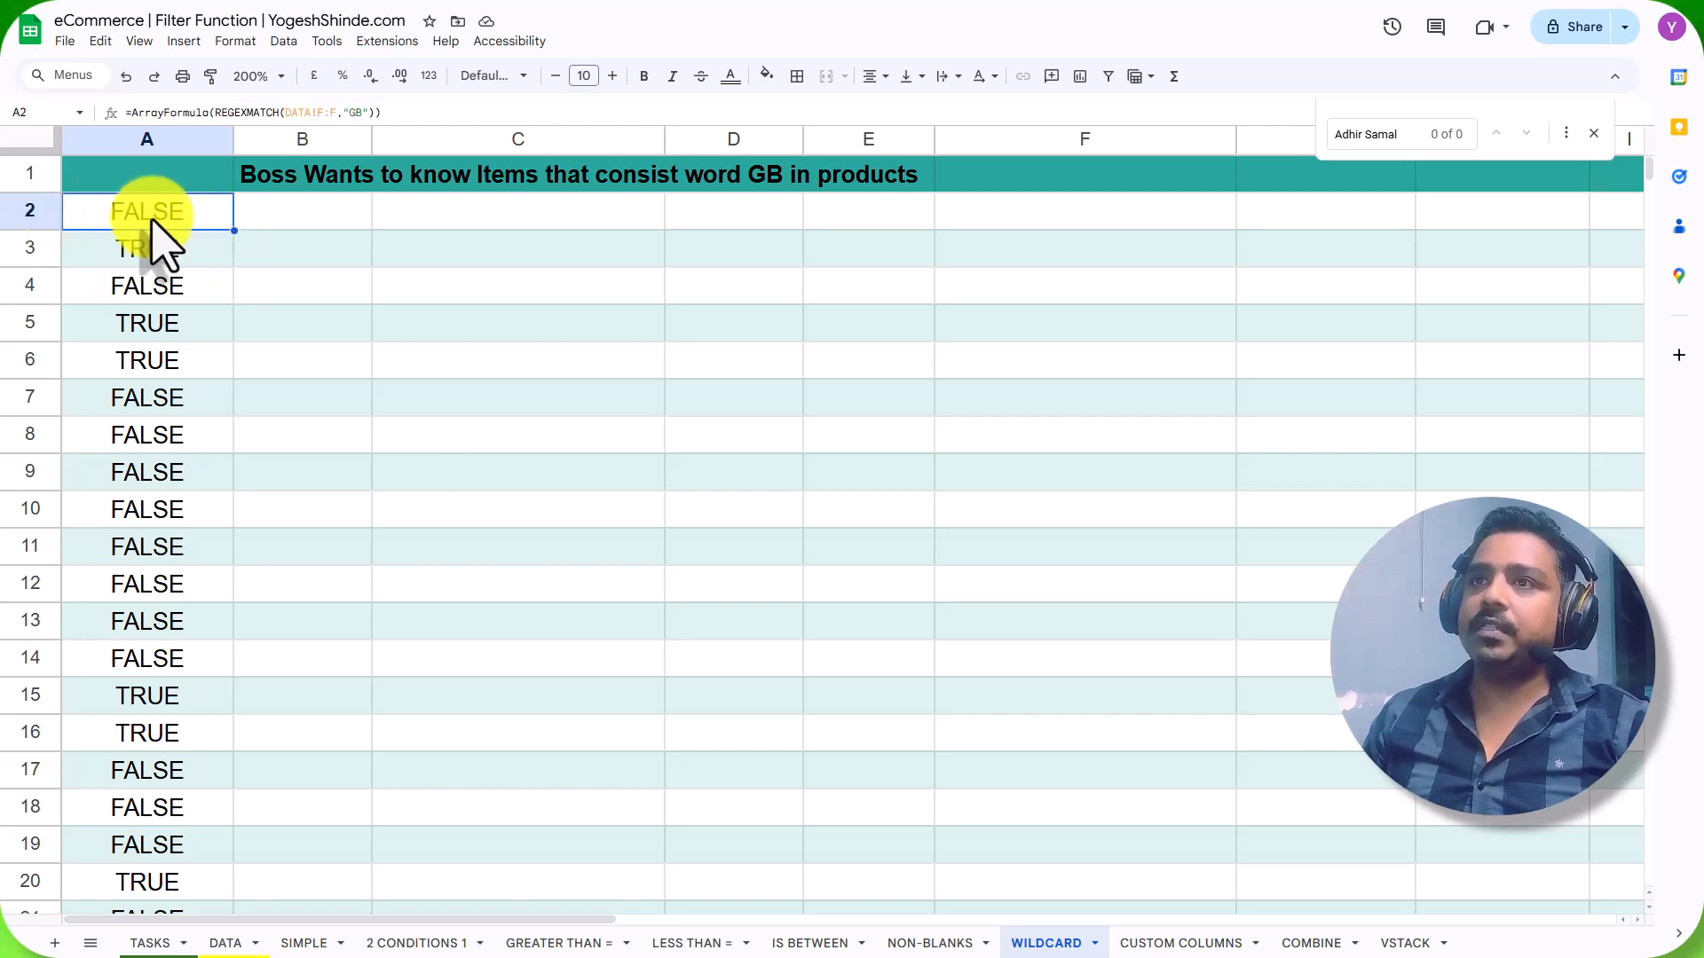
{"action": "left_click", "coordinate": [227, 942]}
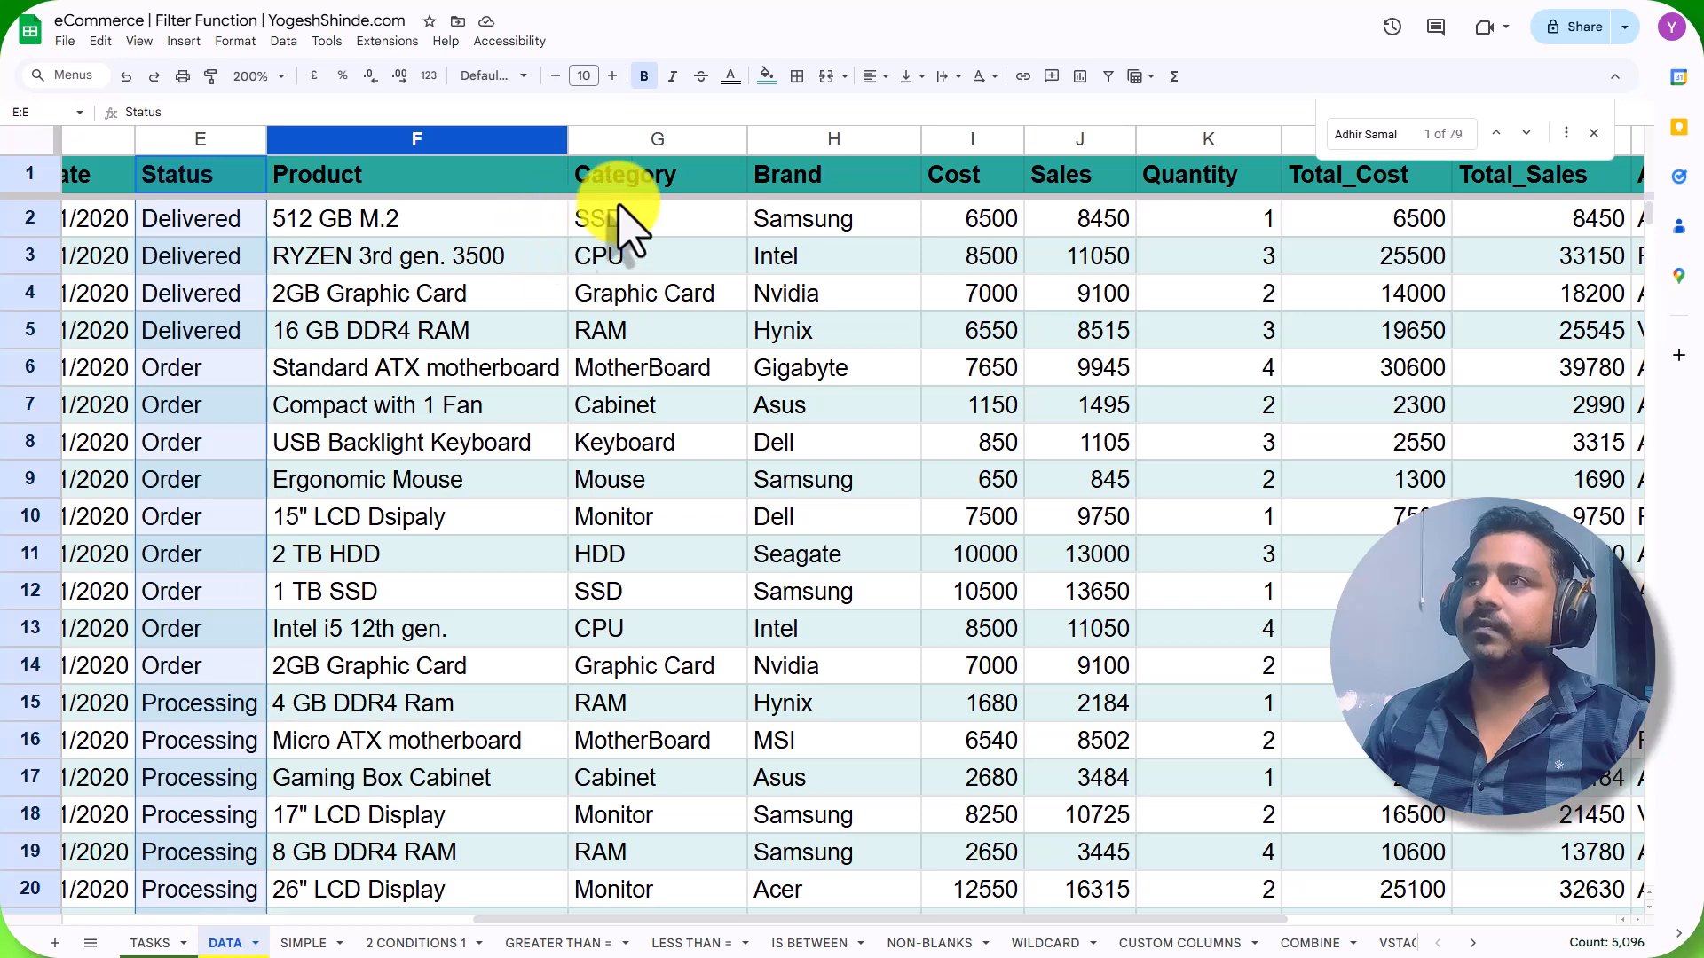
{"action": "left_click", "coordinate": [339, 190]}
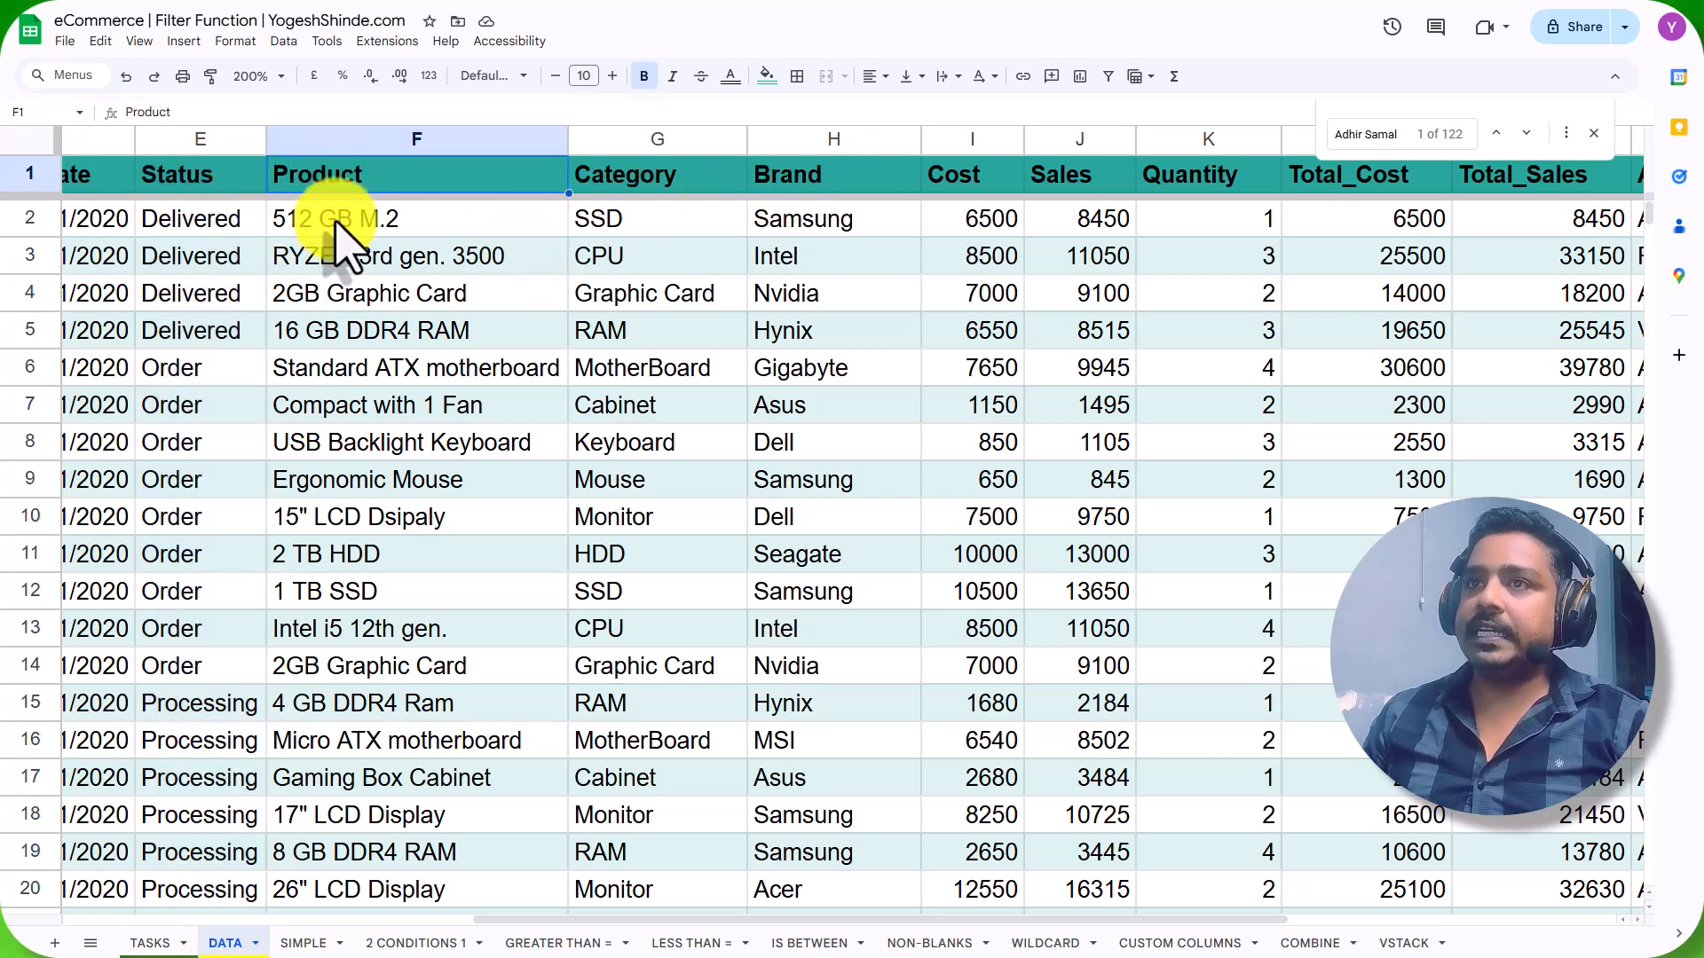
{"action": "triple_click", "coordinate": [334, 222]}
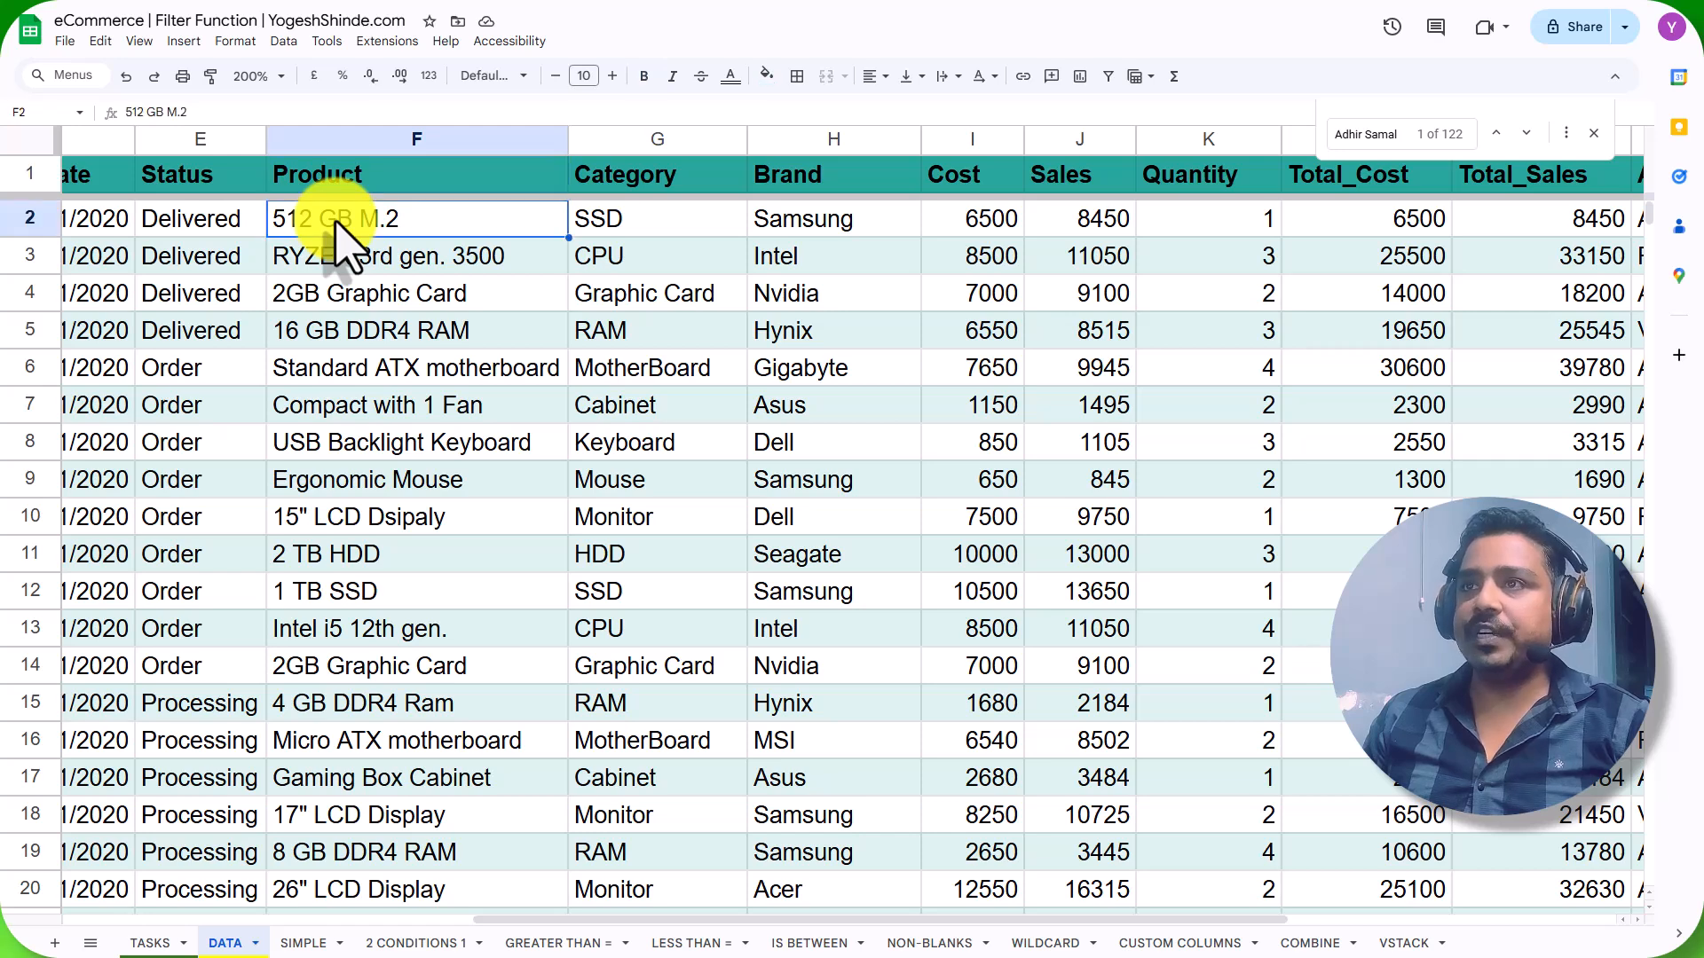
{"action": "left_click", "coordinate": [376, 321]}
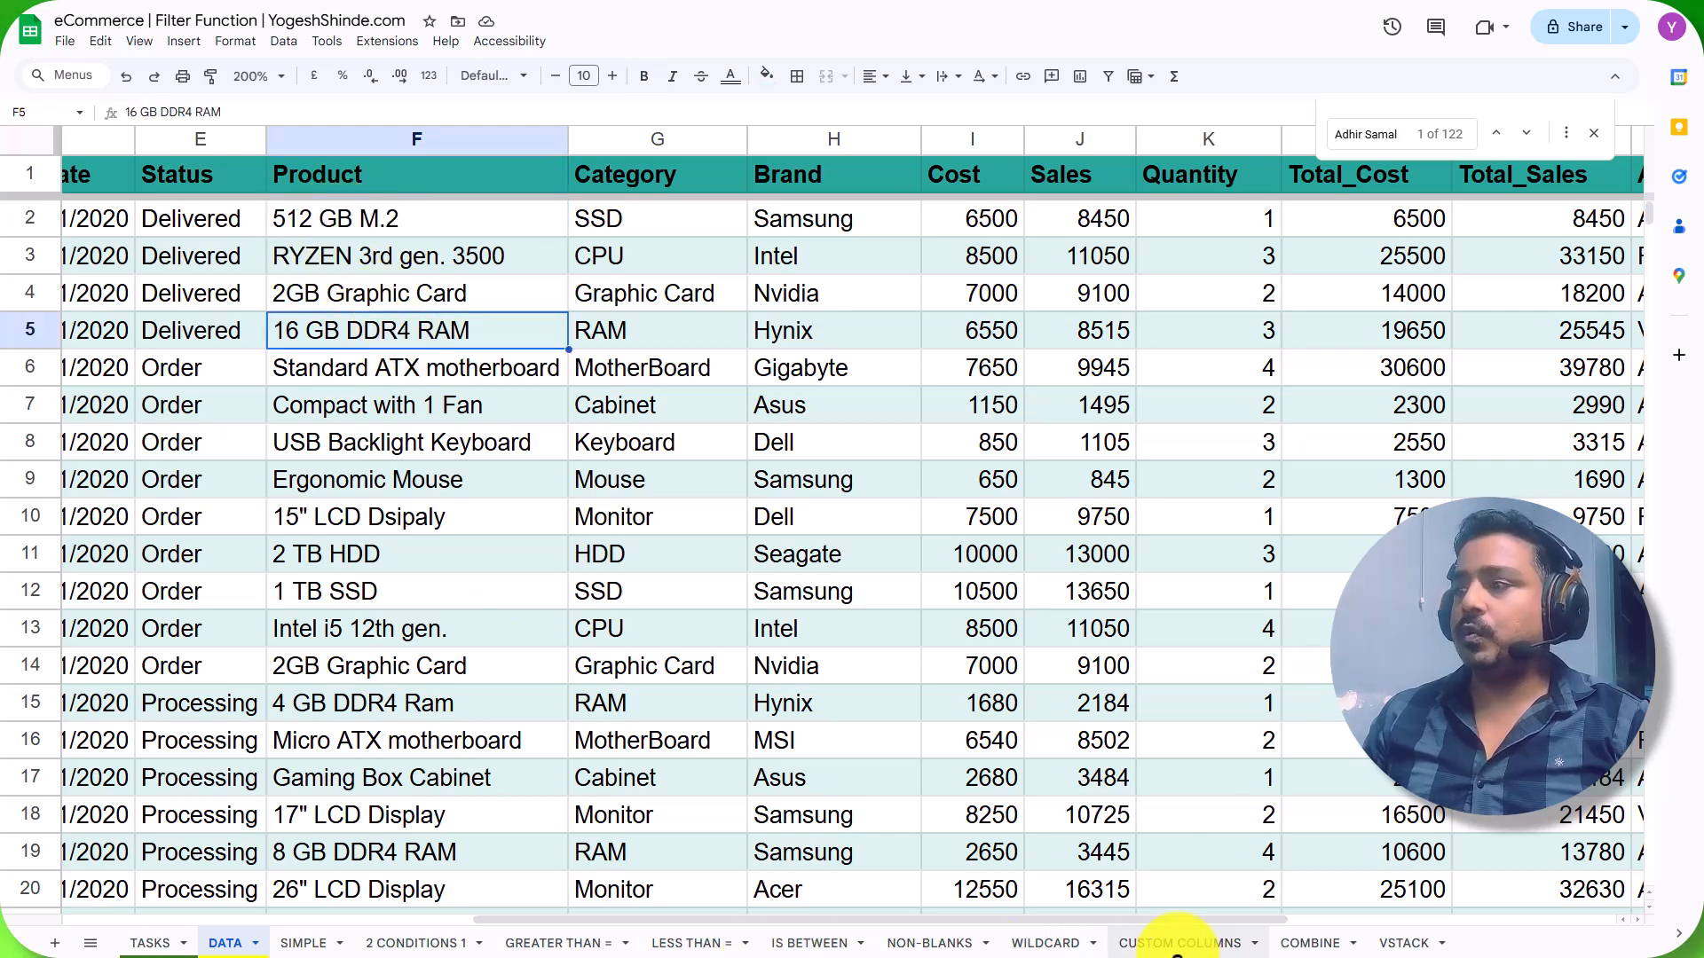
{"action": "left_click", "coordinate": [1045, 943]}
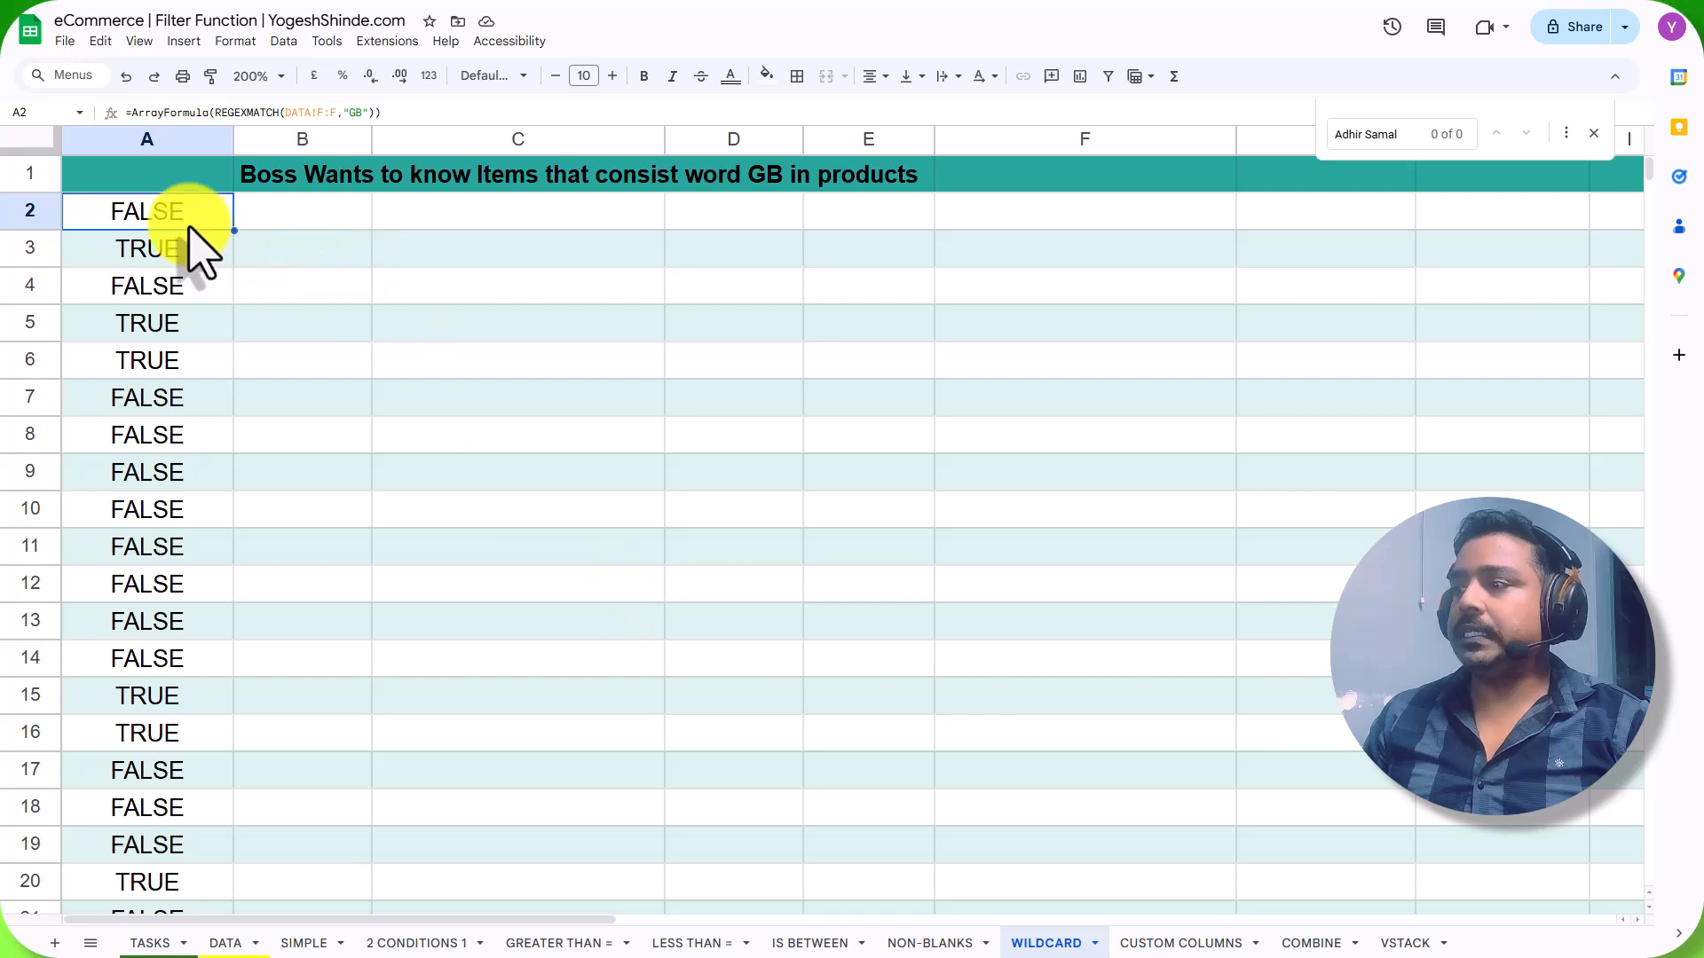
{"action": "left_click", "coordinate": [149, 257]}
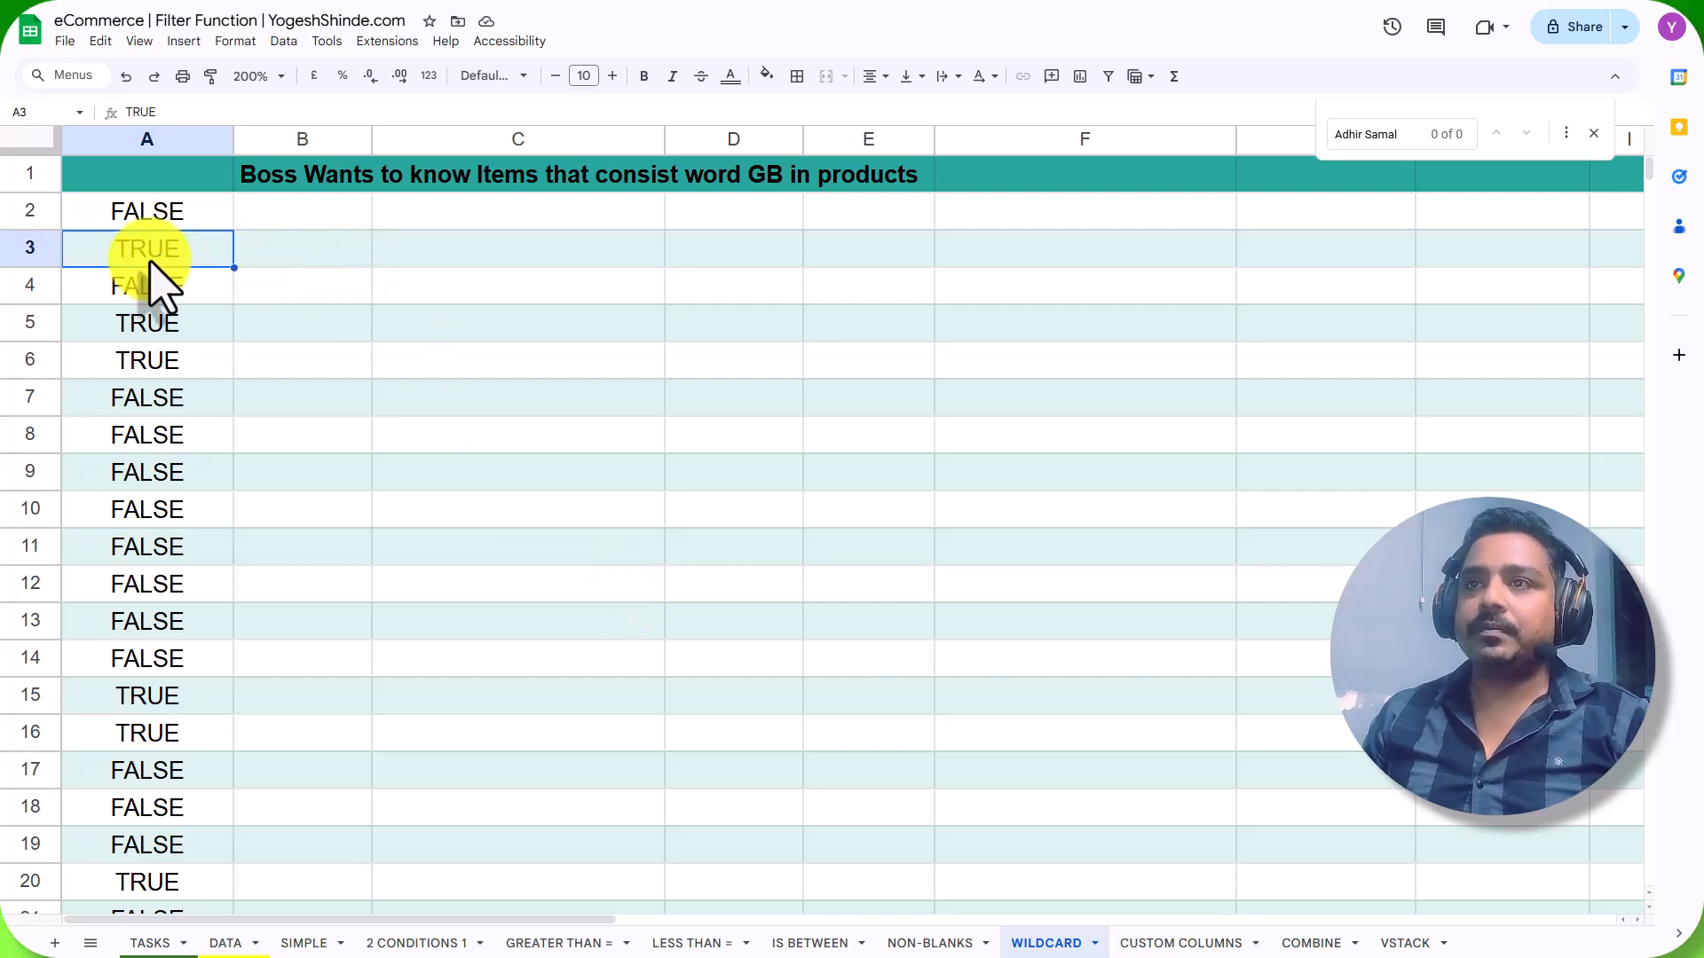
Replace the formula in A2 with a FILTER function that uses DATA!A:P as its range.
{"action": "left_click", "coordinate": [163, 206]}
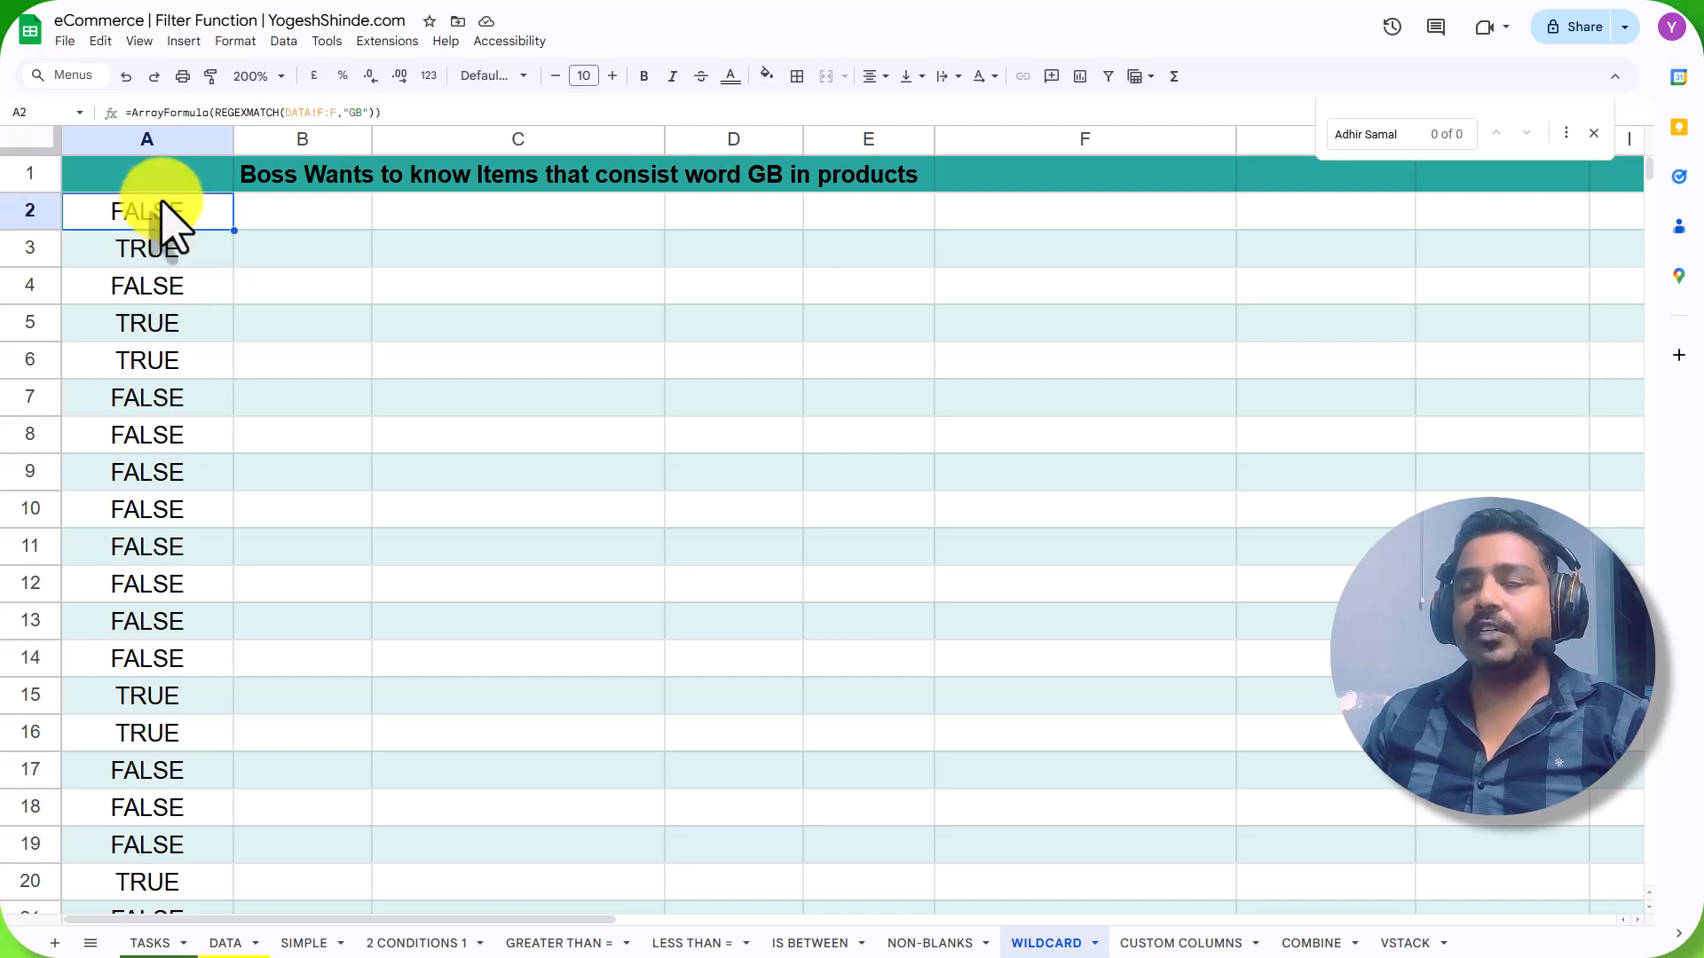
{"action": "type", "text": "="}
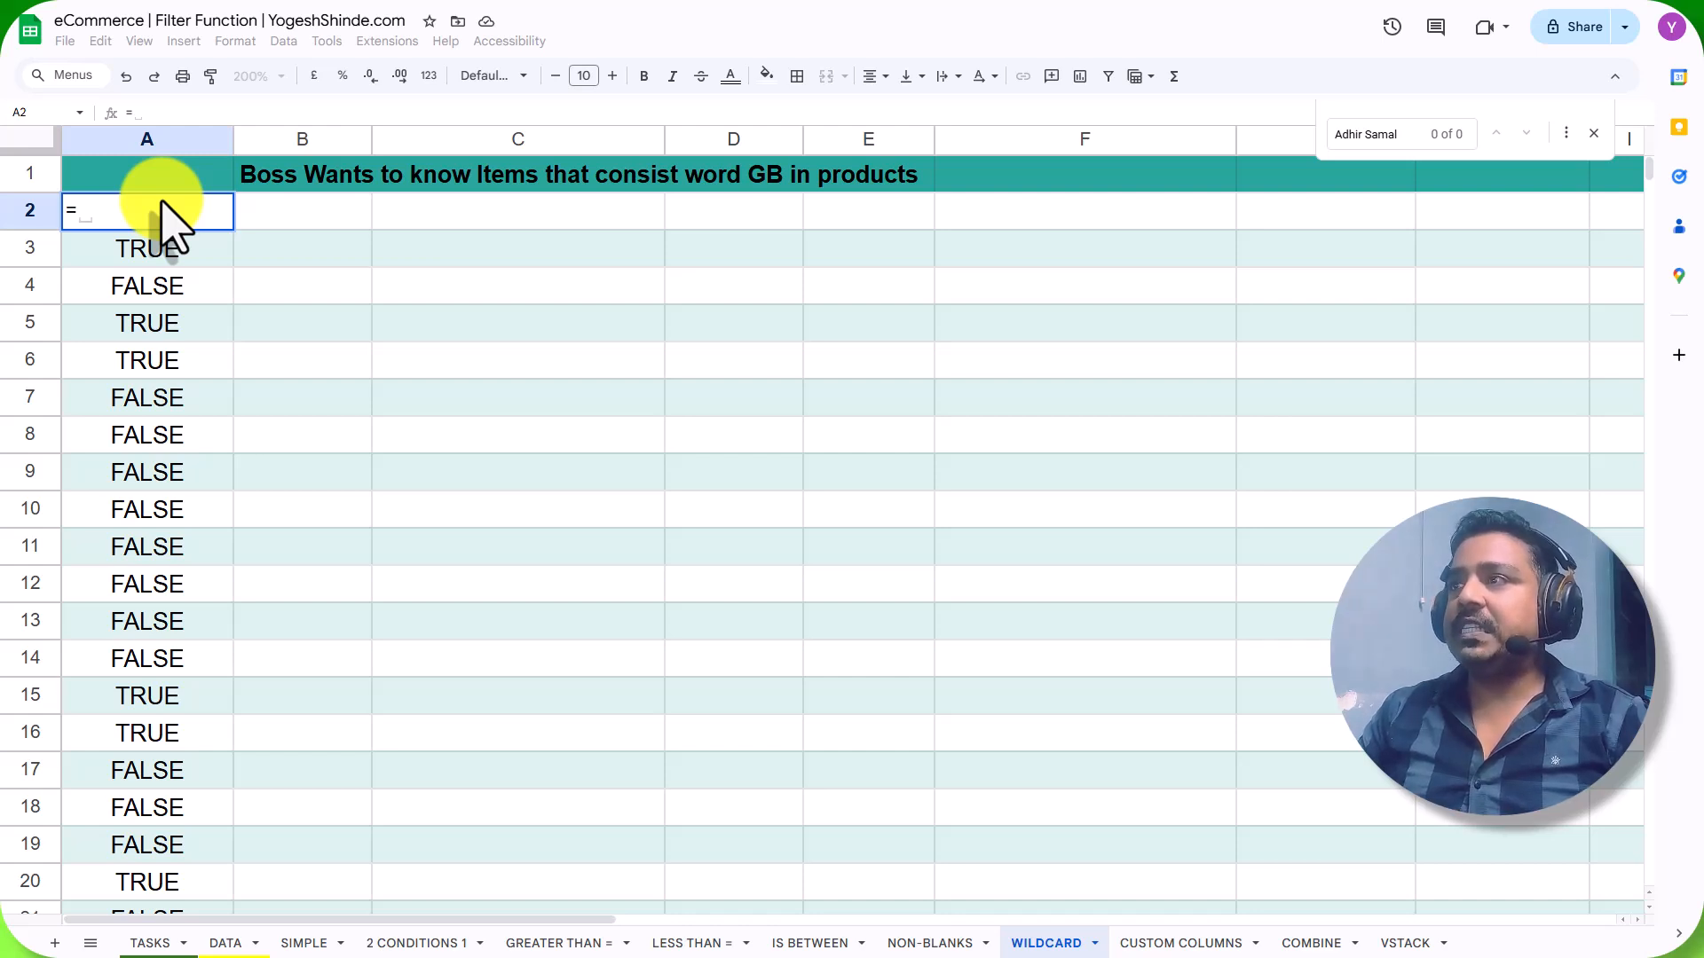
{"action": "type", "text": "fil"}
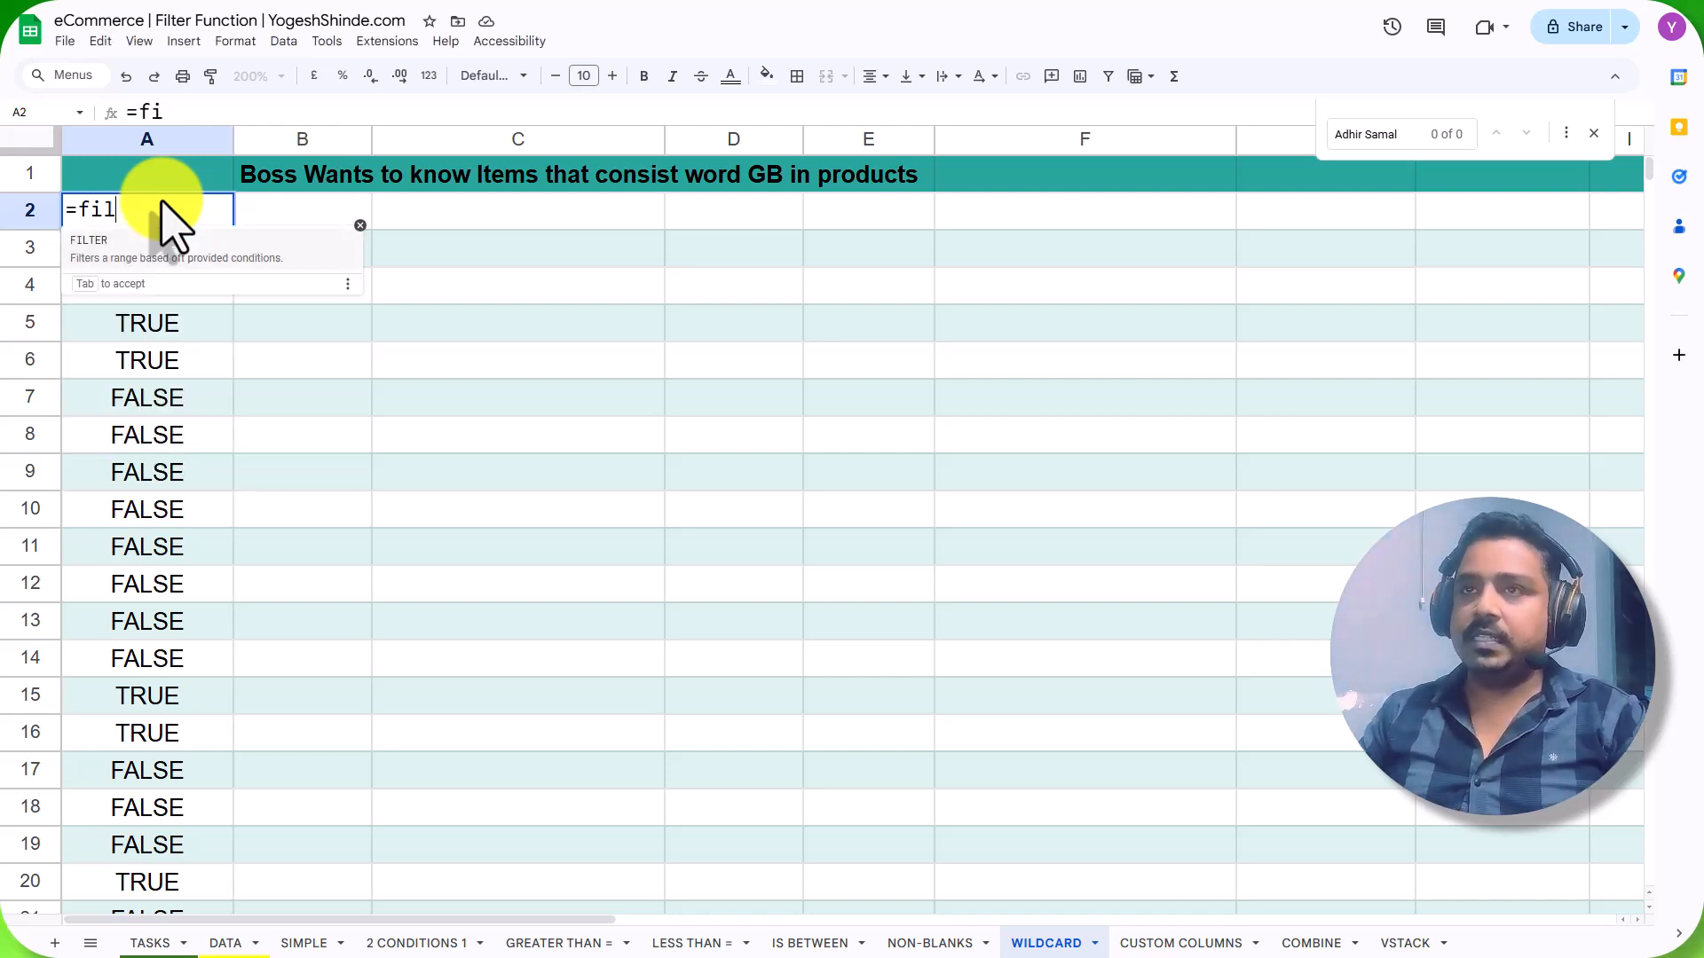
{"action": "type", "text": "te"}
{"action": "key", "text": "Tab"}
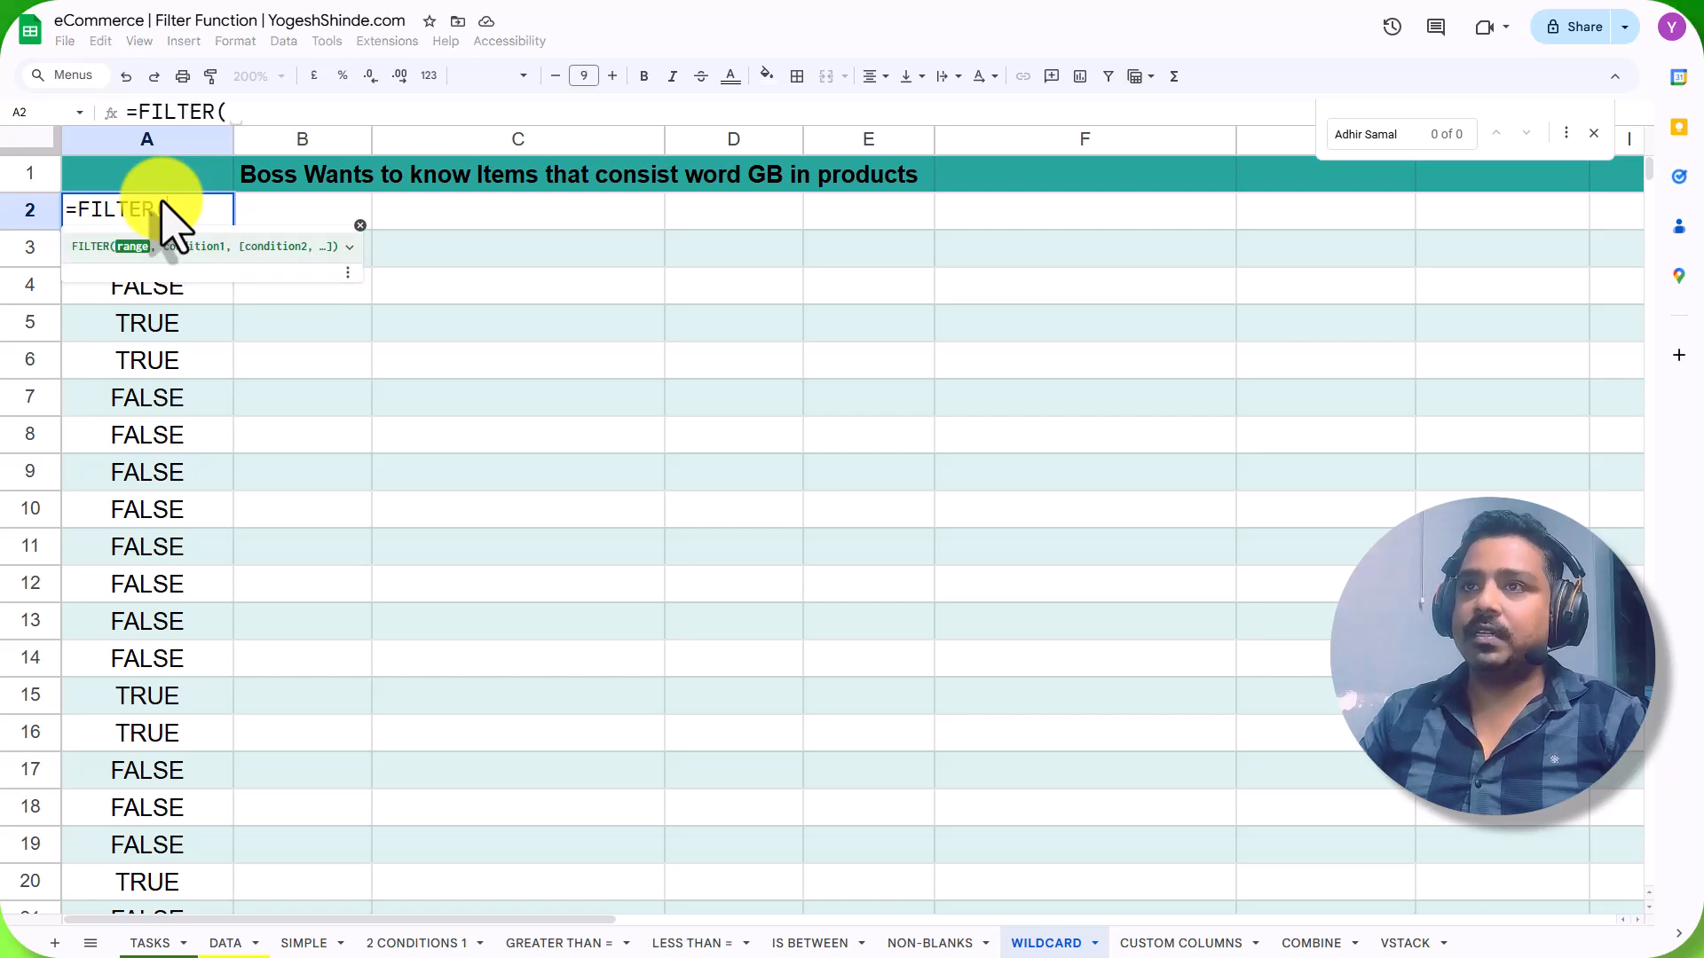
{"action": "left_click", "coordinate": [225, 943]}
{"action": "left_click", "coordinate": [146, 140]}
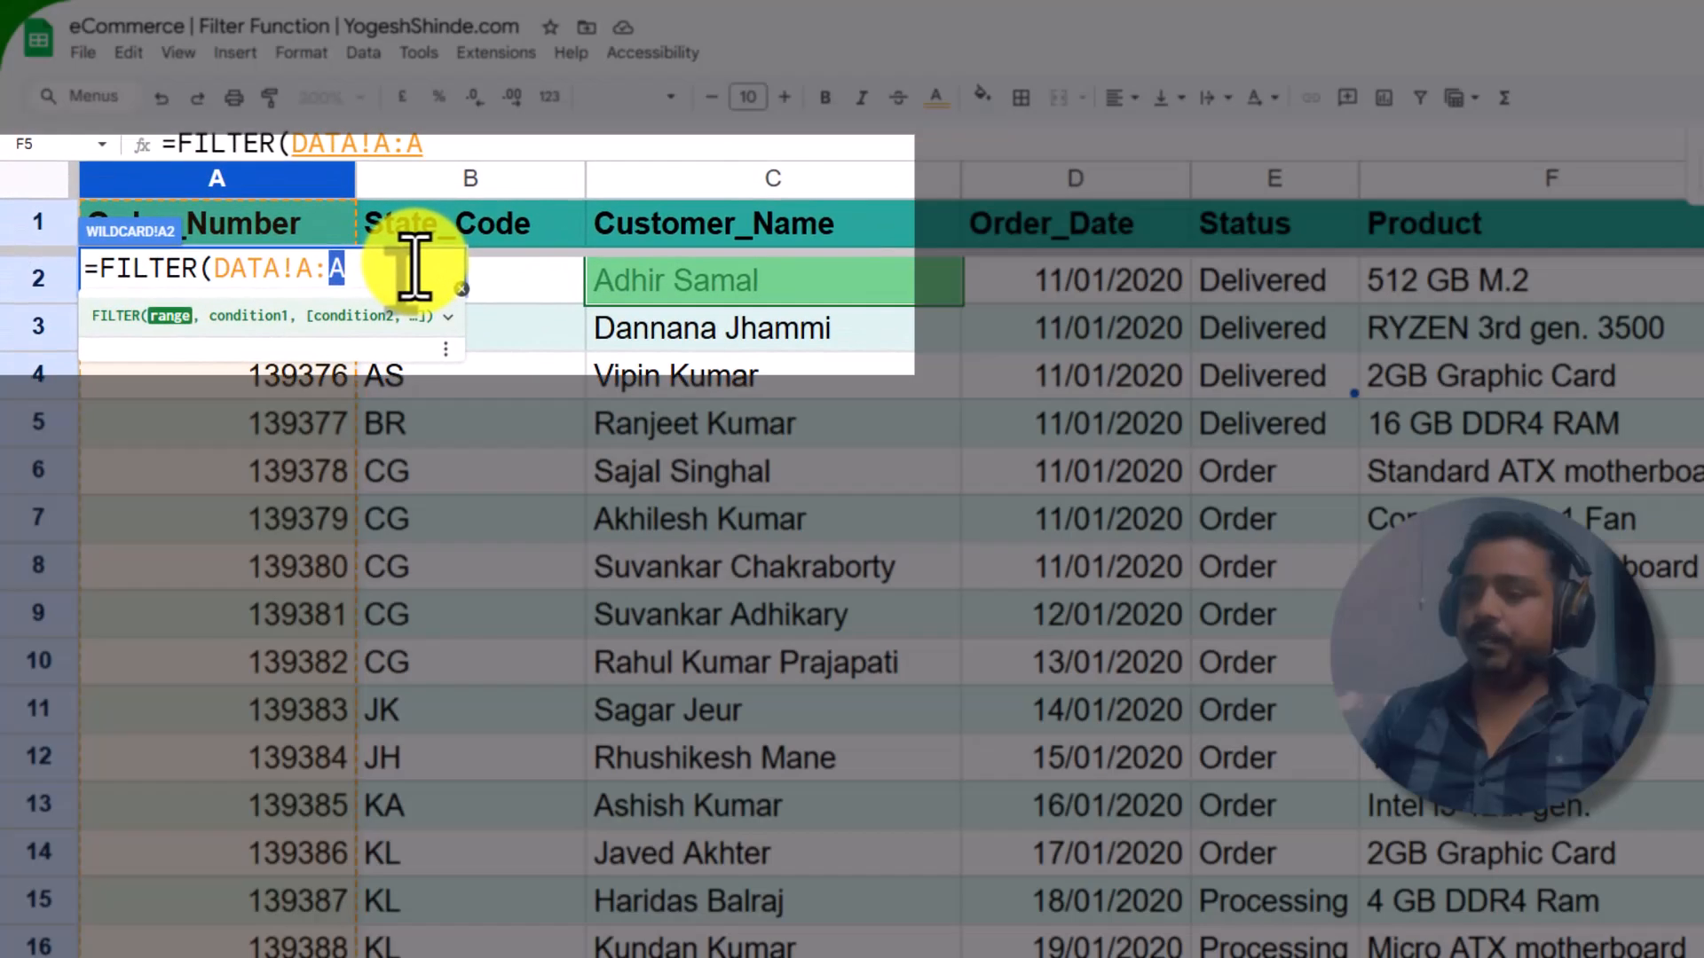
{"action": "type", "text": "P,"}
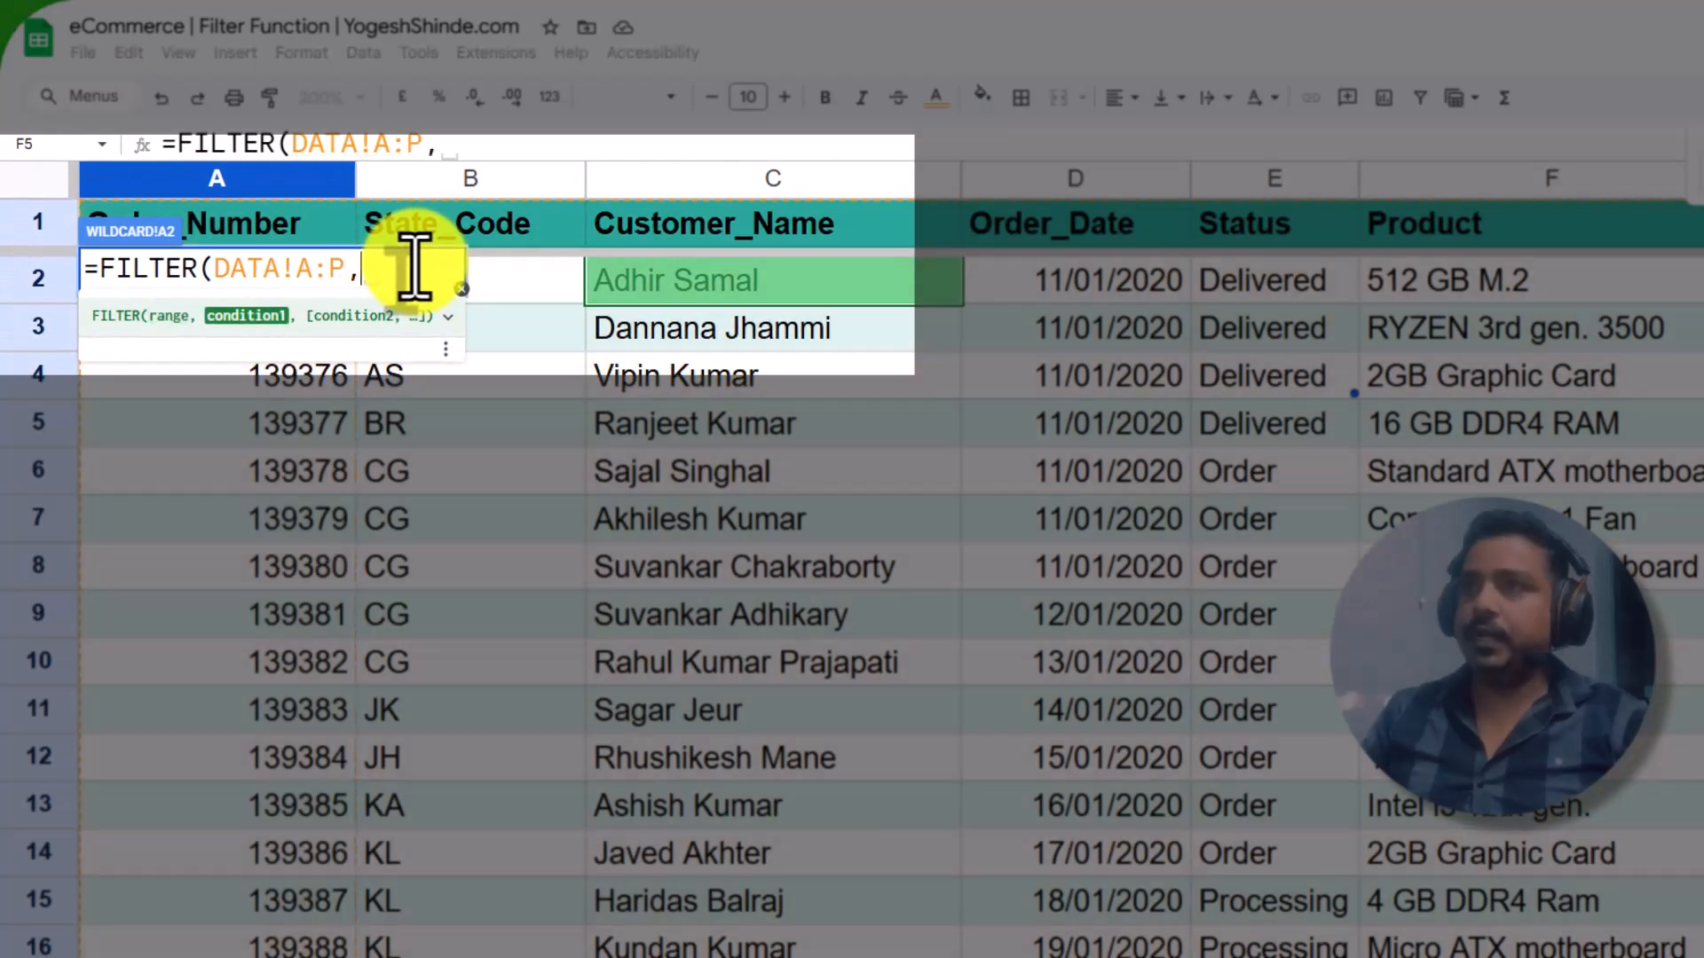
Add the condition REGEXMATCH(DATA!F:F,"GB") to the FILTER formula in A2 and enter it.
{"action": "type", "text": "regex"}
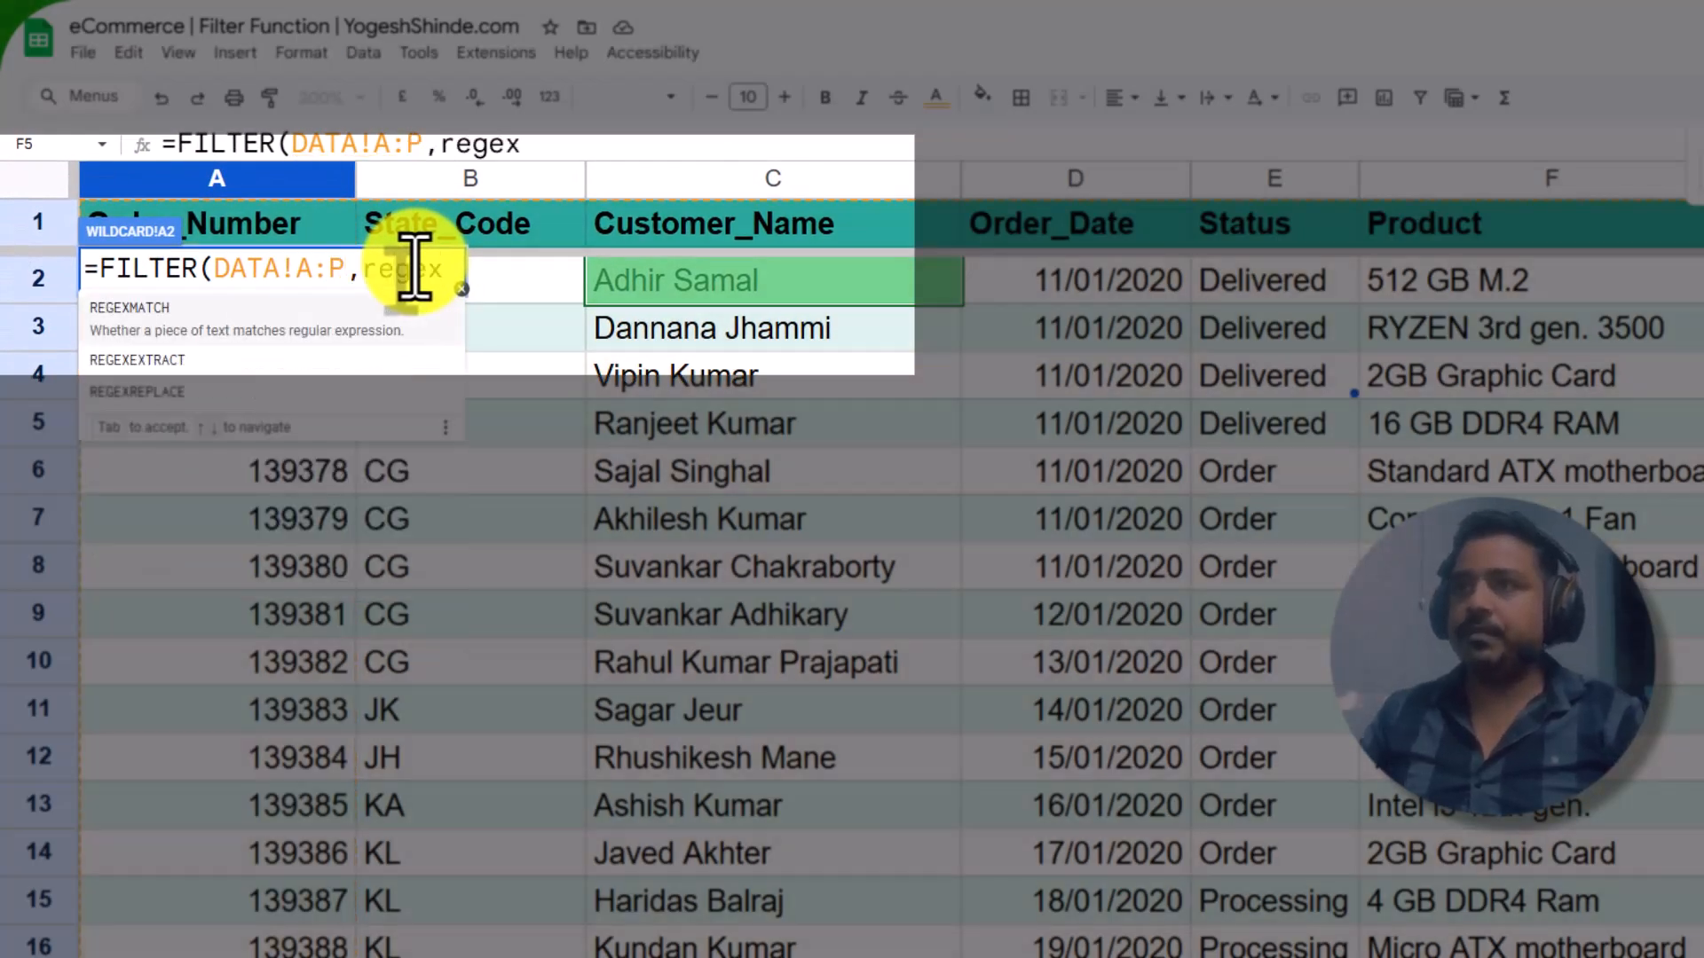
{"action": "type", "text": "match"}
{"action": "key", "text": "Tab"}
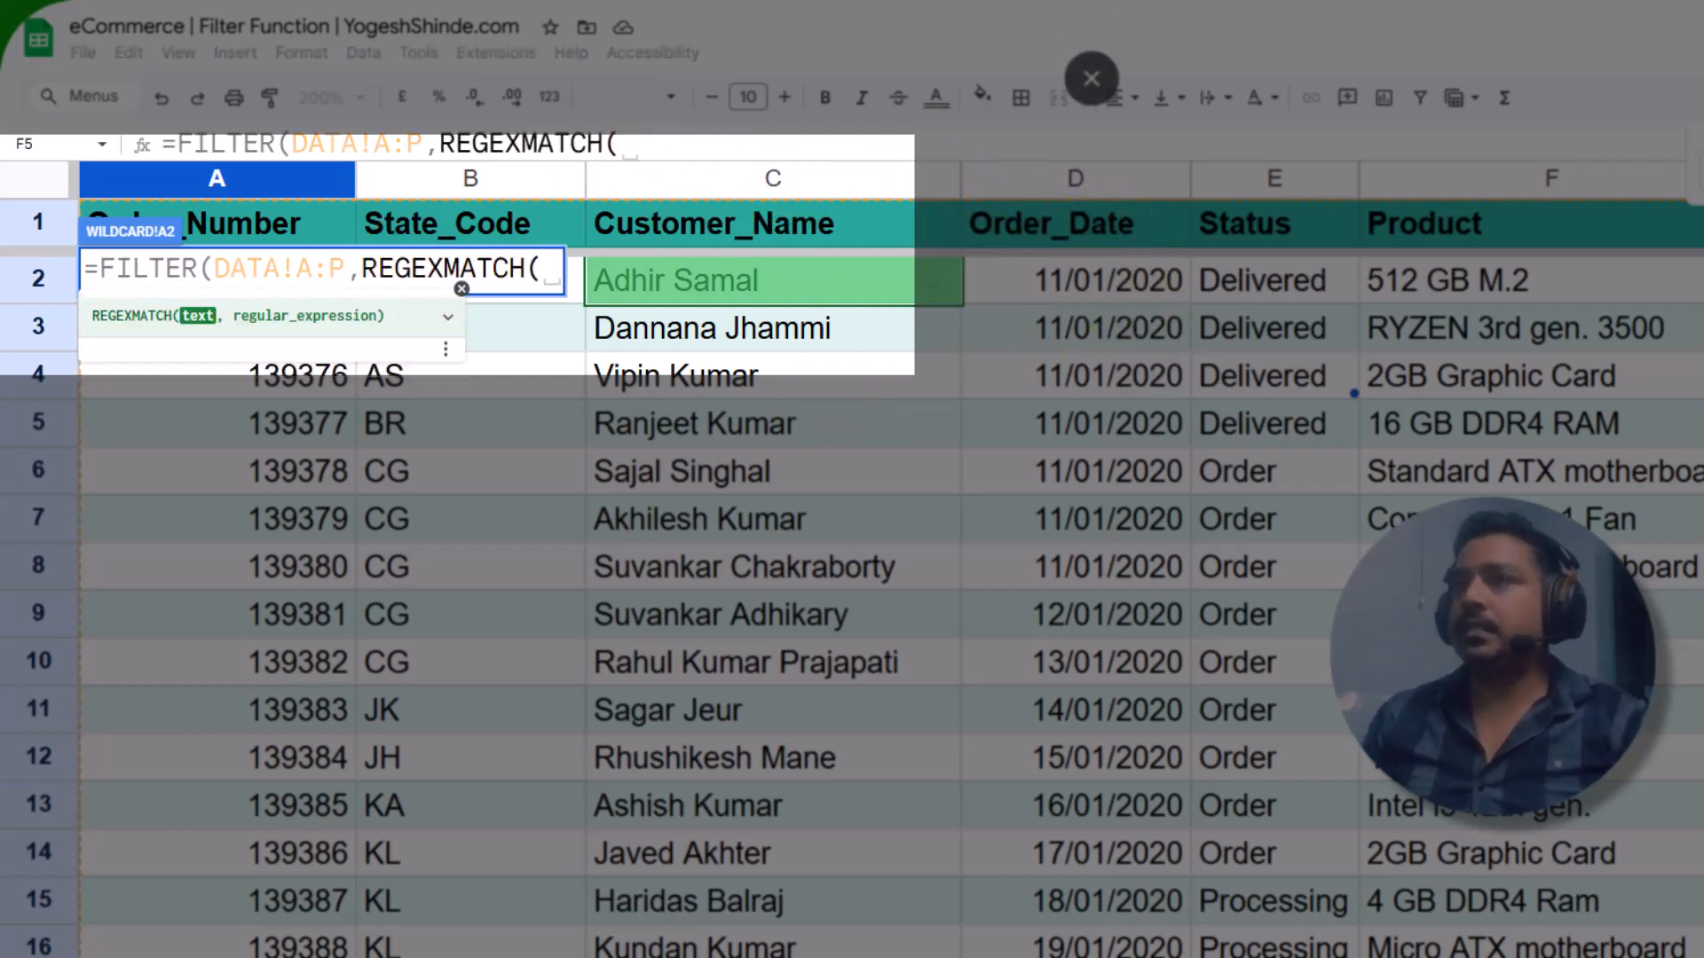
{"action": "left_click", "coordinate": [1469, 181]}
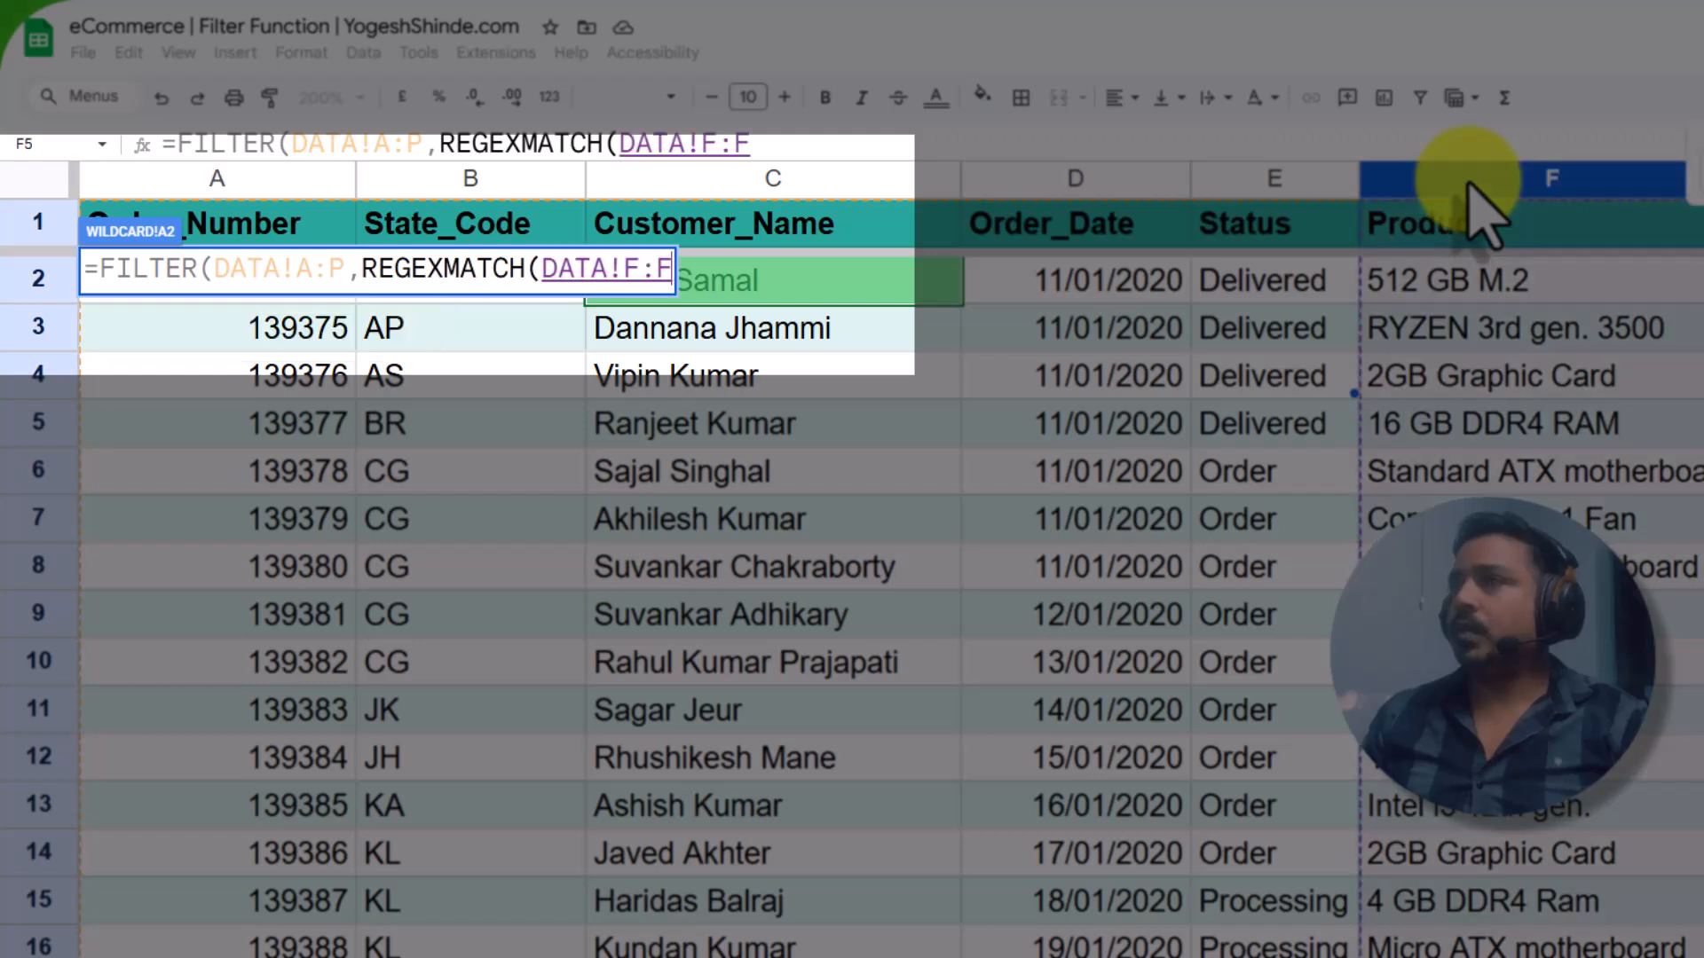
{"action": "type", "text": ",\"GB"}
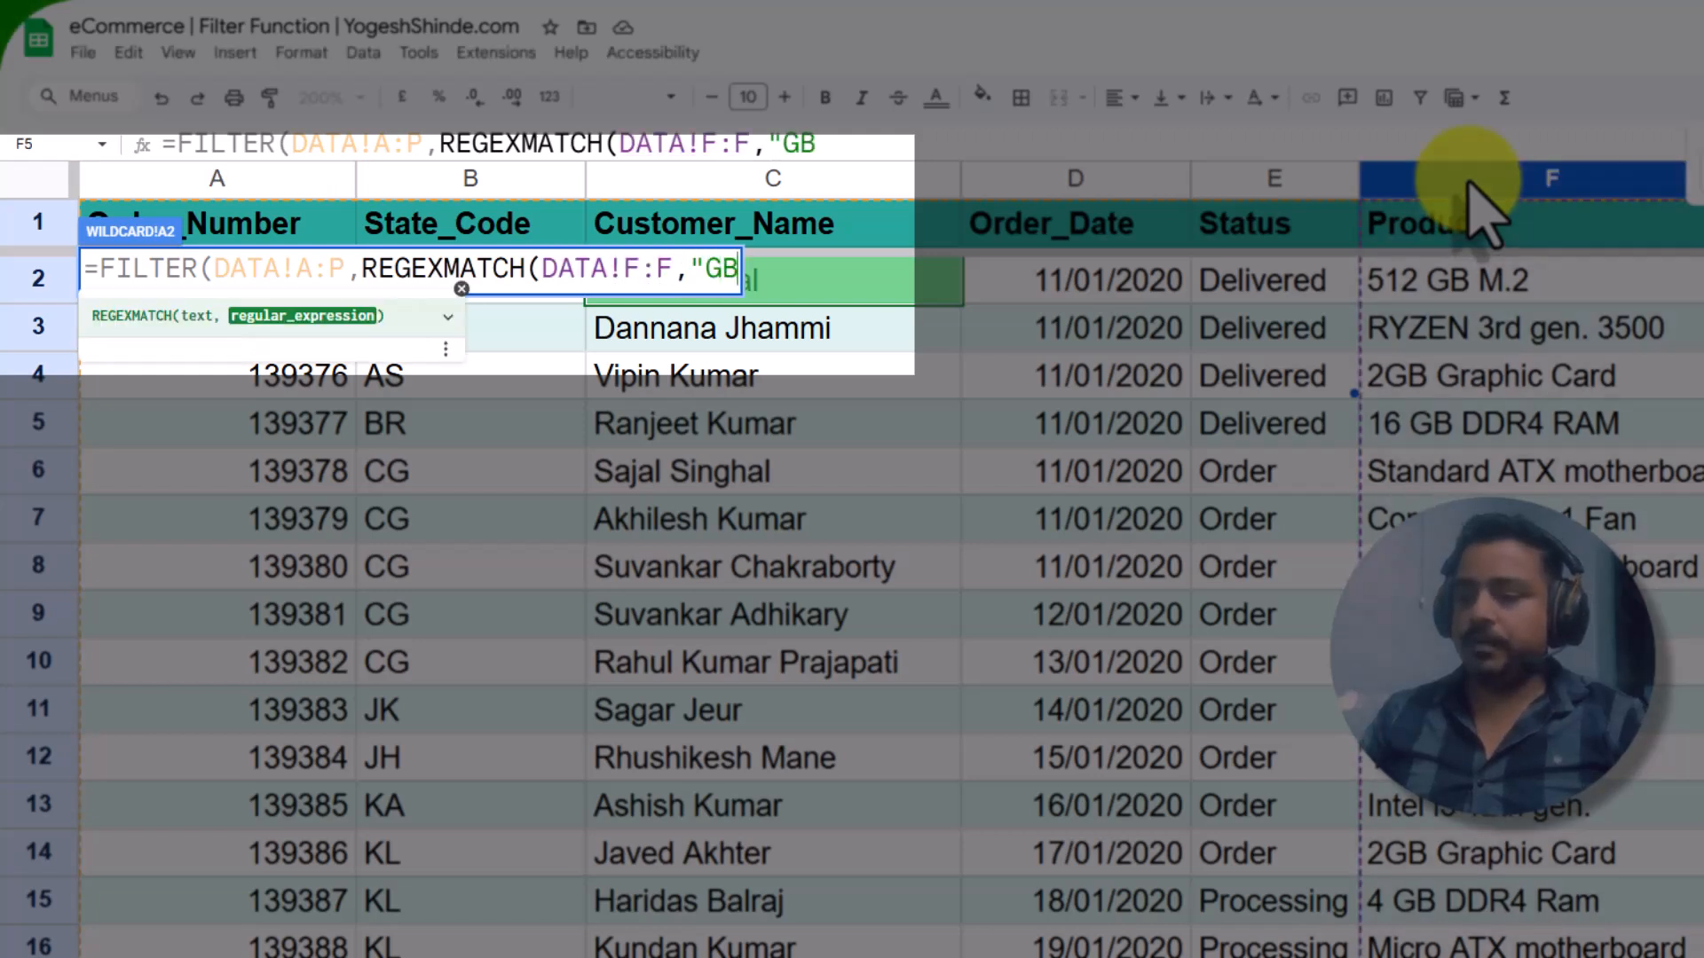
{"action": "type", "text": "\")"}
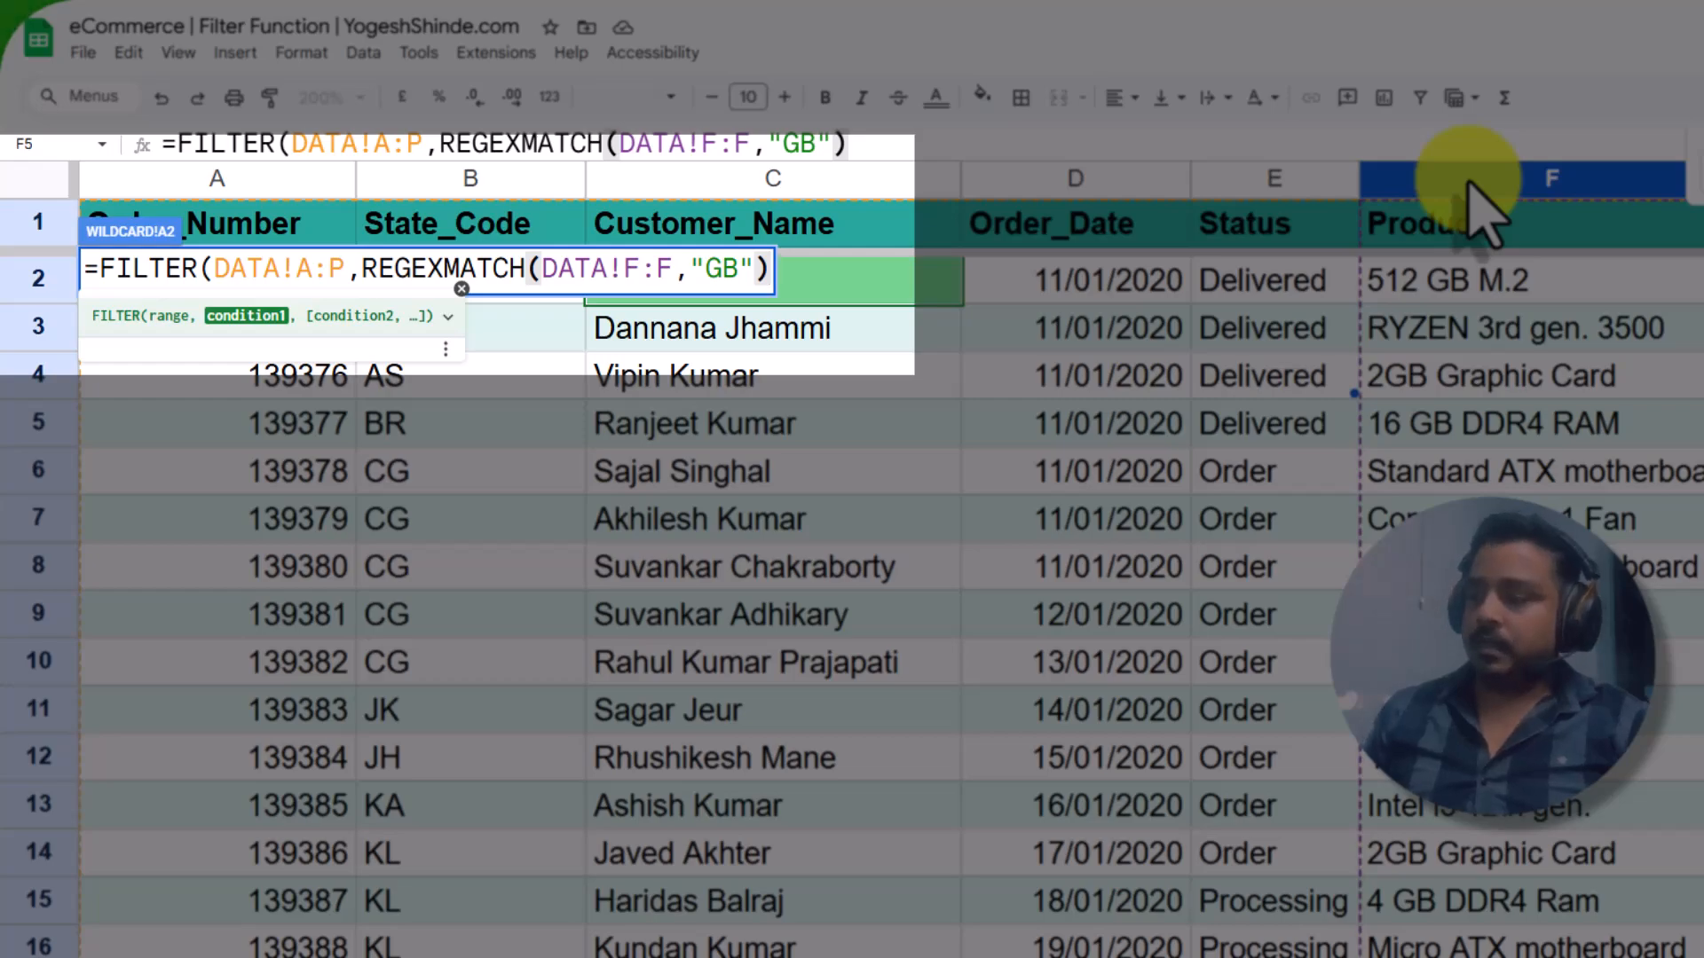
{"action": "key", "text": "Return"}
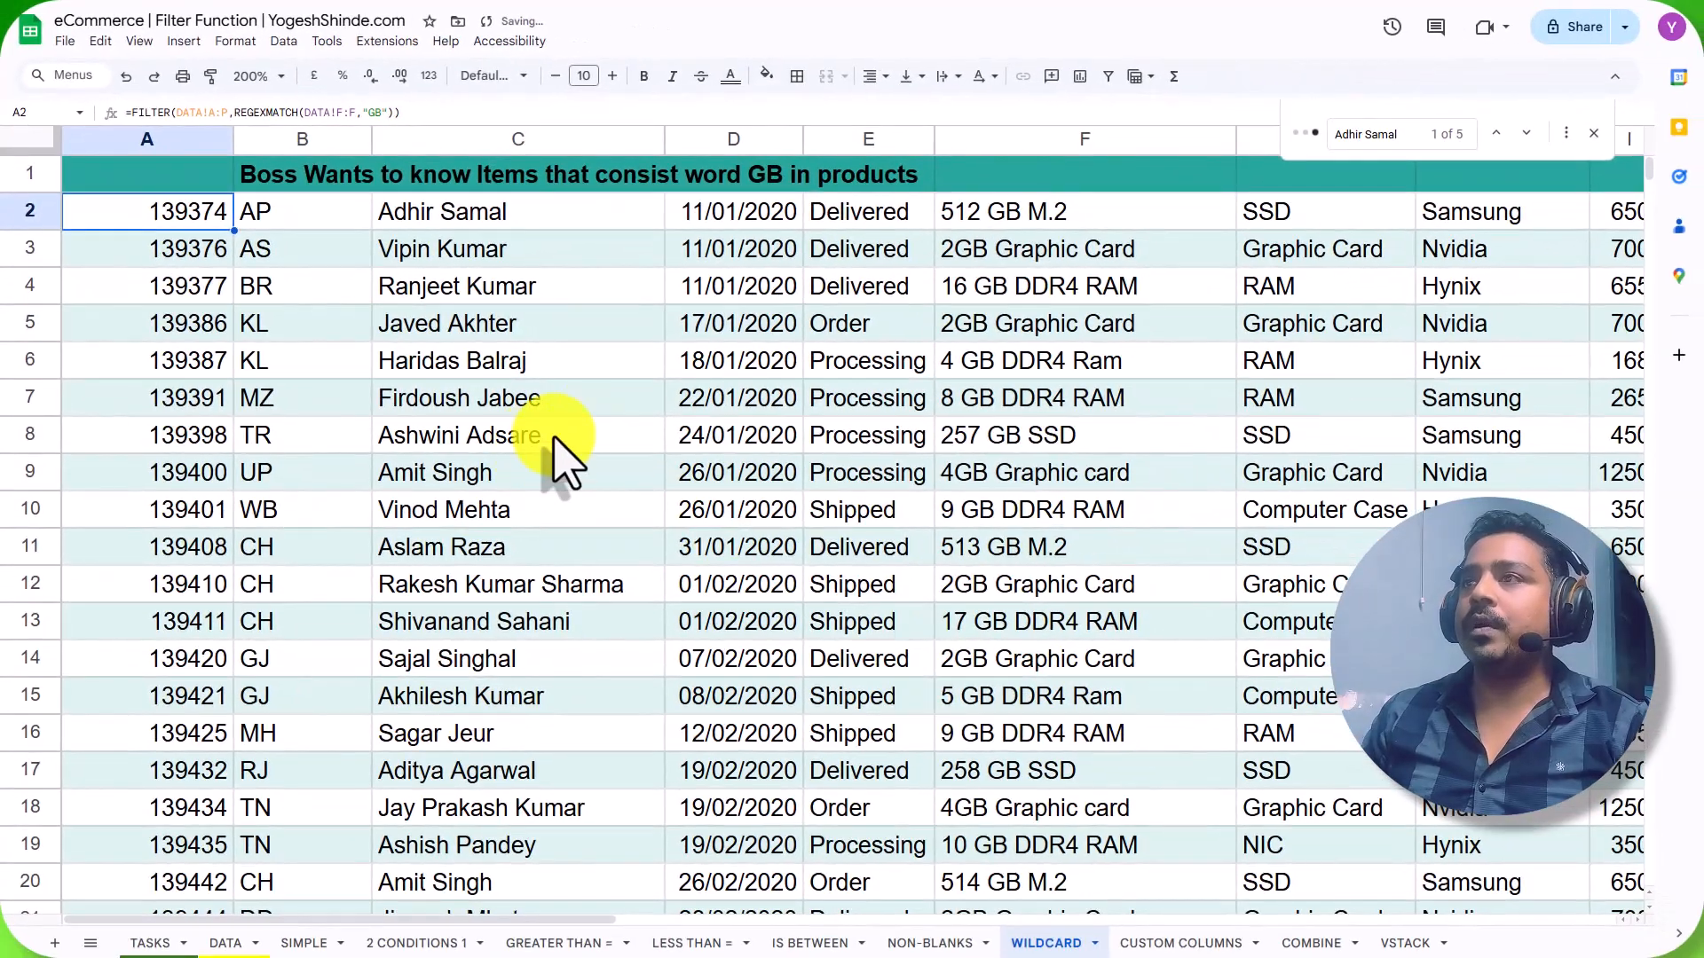
Close the customer name search and return to the first rows of the filtered list.
{"action": "left_click", "coordinate": [522, 224]}
{"action": "left_click", "coordinate": [1593, 135]}
{"action": "left_click_drag", "start_coordinate": [1648, 306], "coordinate": [1673, 155]}
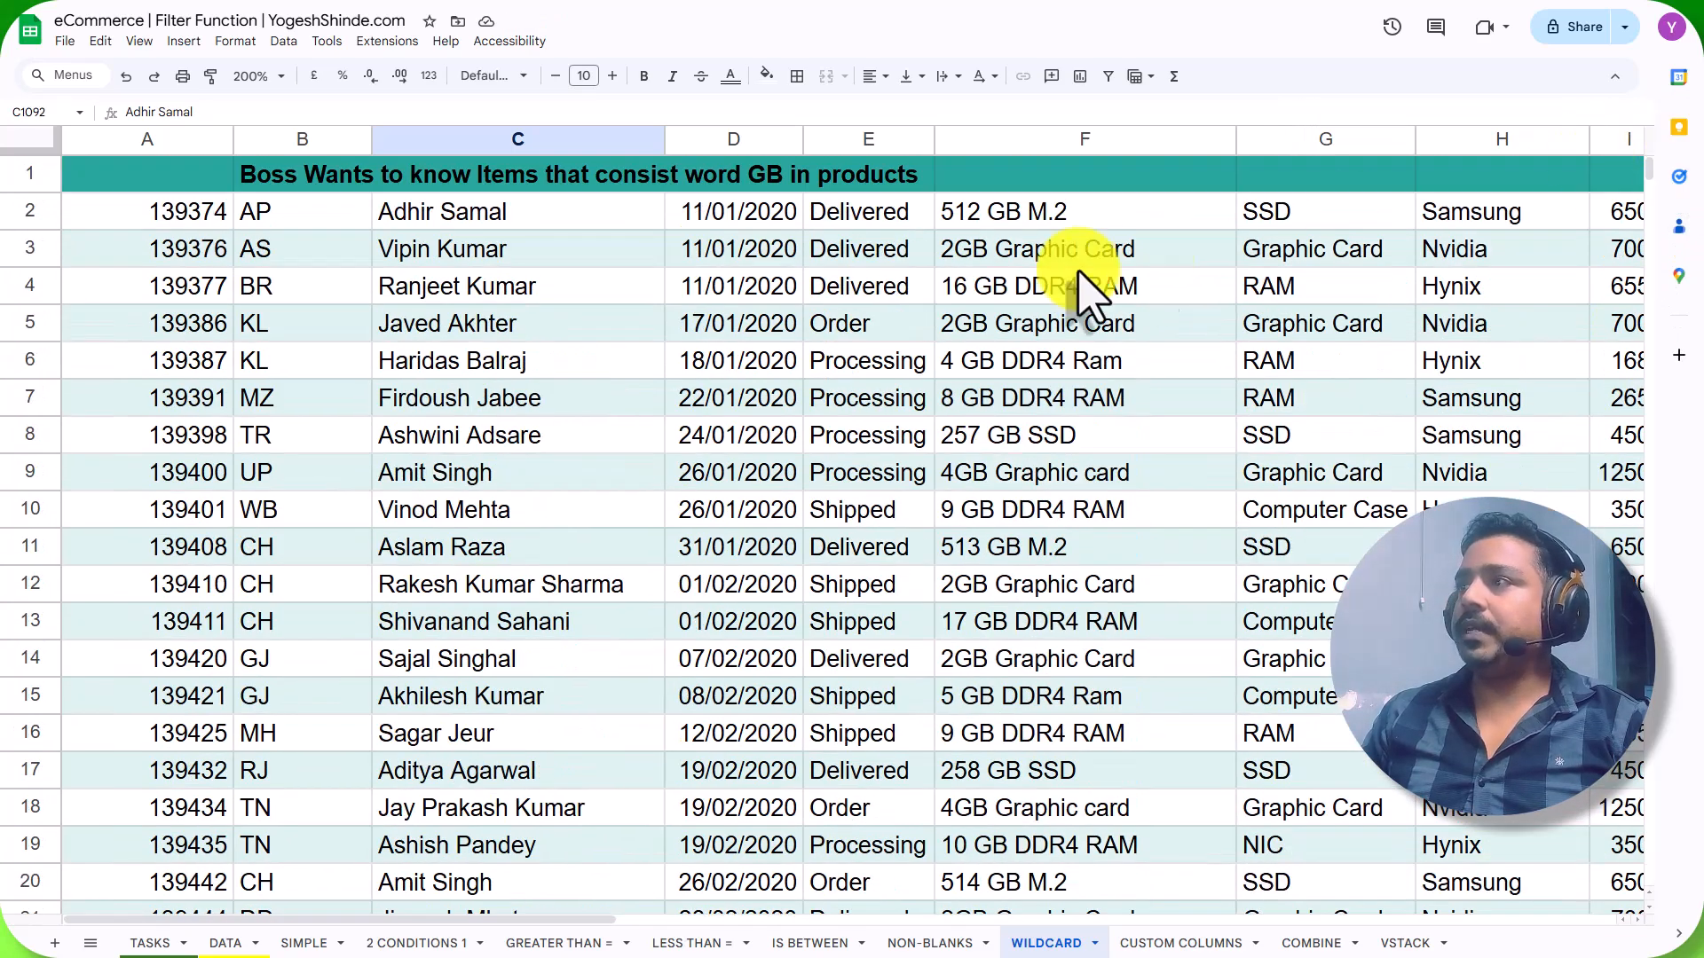
Search for GB to examine the filtered products from F2 down column F, and open the CUSTOM COLUMNS sheet.
{"action": "left_click", "coordinate": [1020, 209]}
{"action": "left_click", "coordinate": [985, 212]}
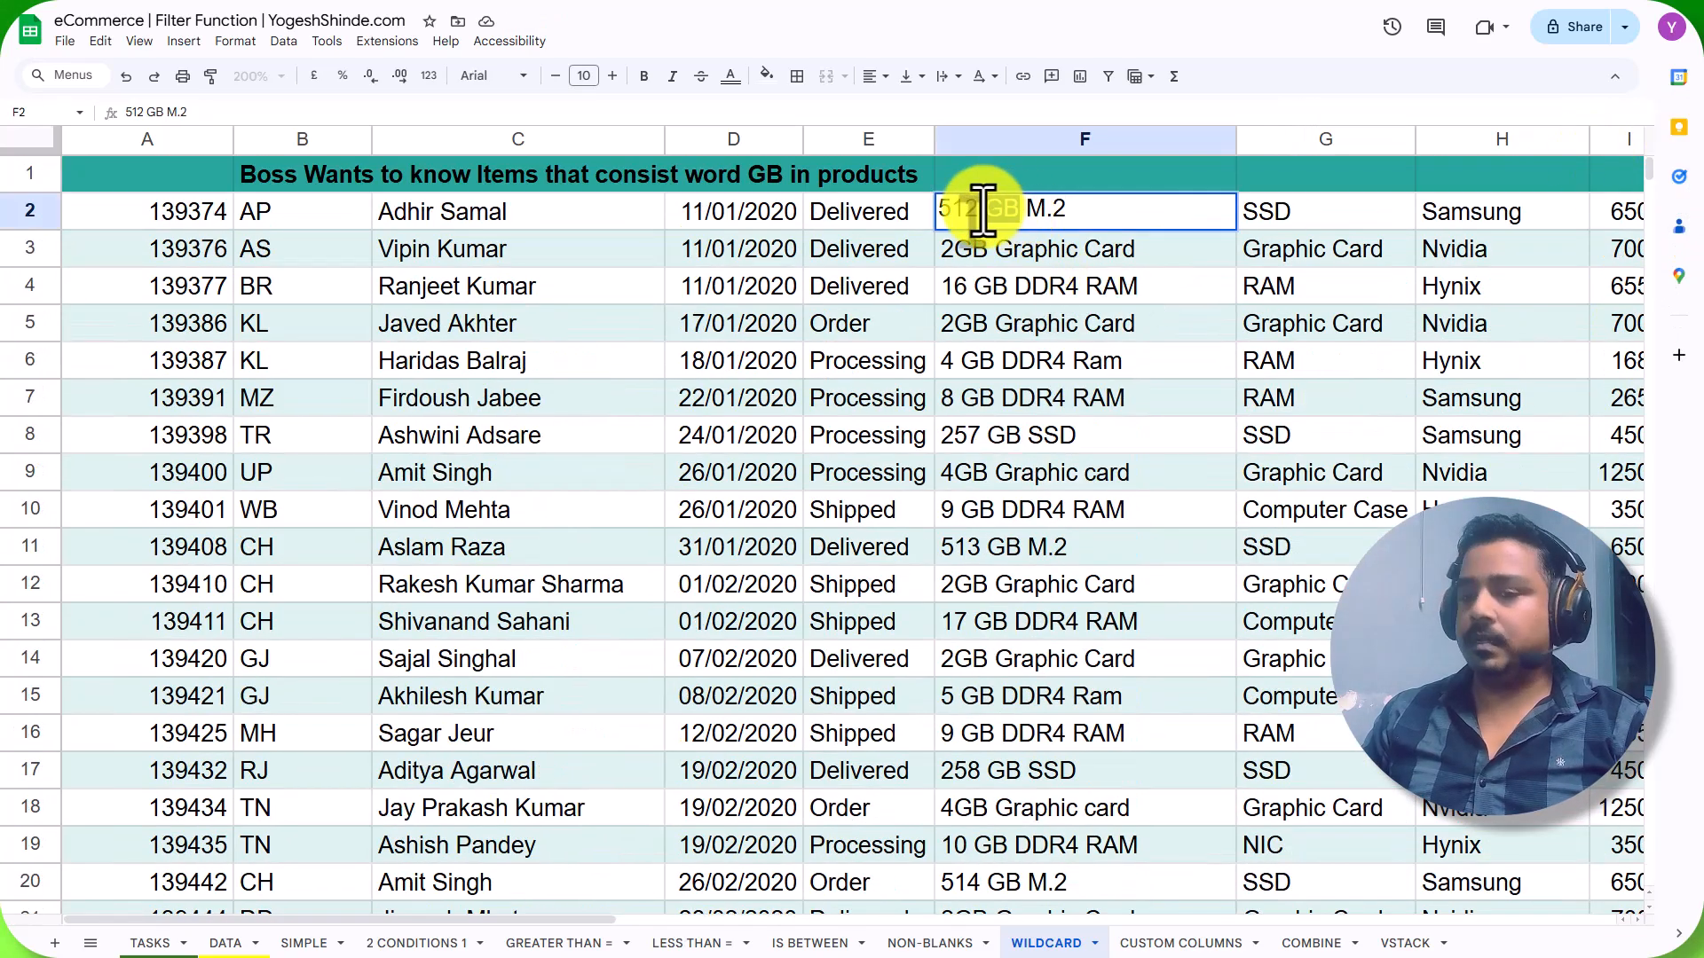
{"action": "key", "text": "ctrl+f"}
{"action": "left_click_drag", "start_coordinate": [1010, 215], "coordinate": [1042, 785]}
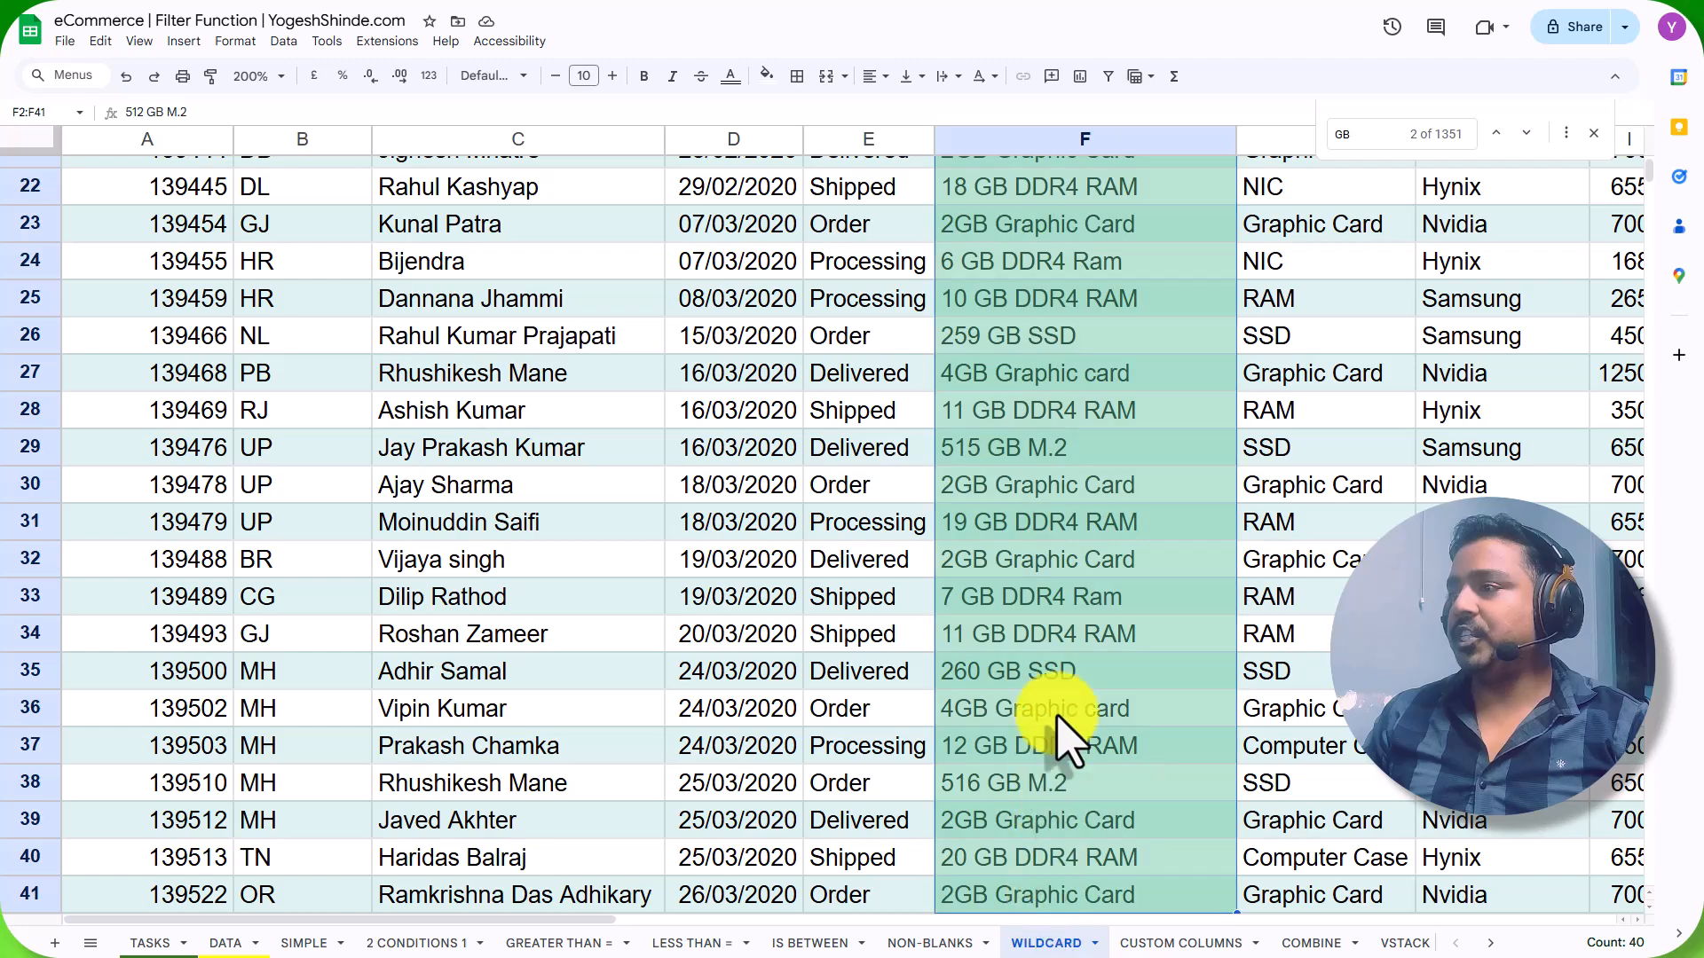
{"action": "scroll", "coordinate": [1076, 627], "scroll_direction": "down", "scroll_amount": 10}
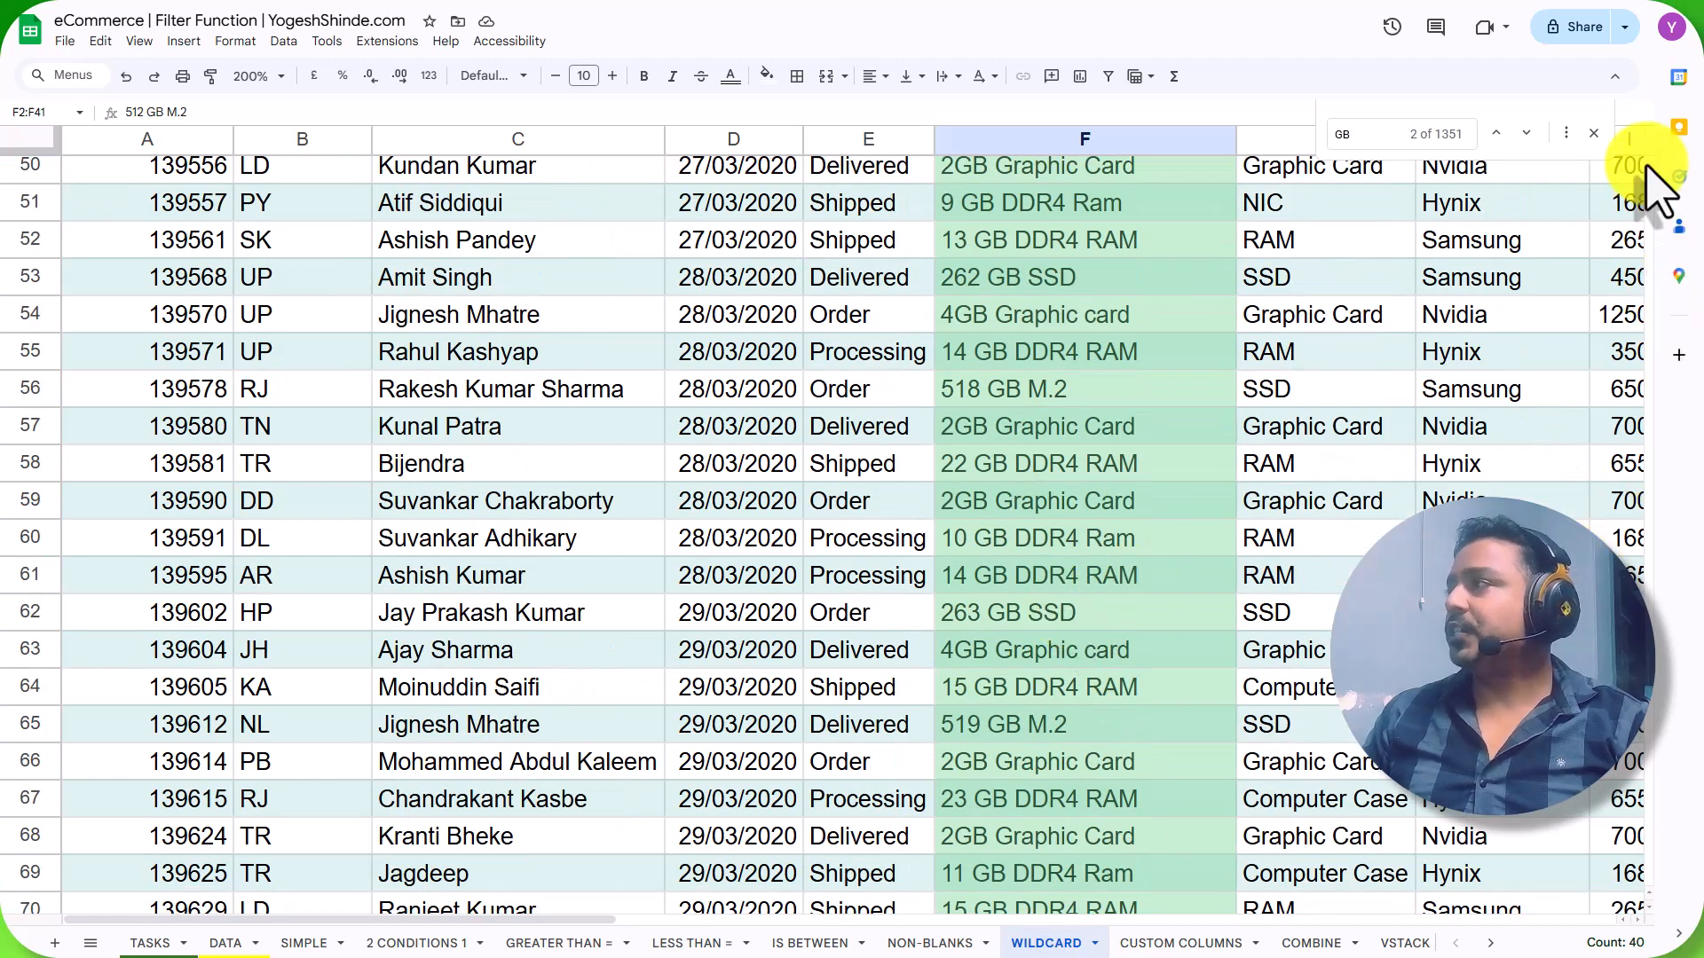
{"action": "left_click", "coordinate": [1169, 942]}
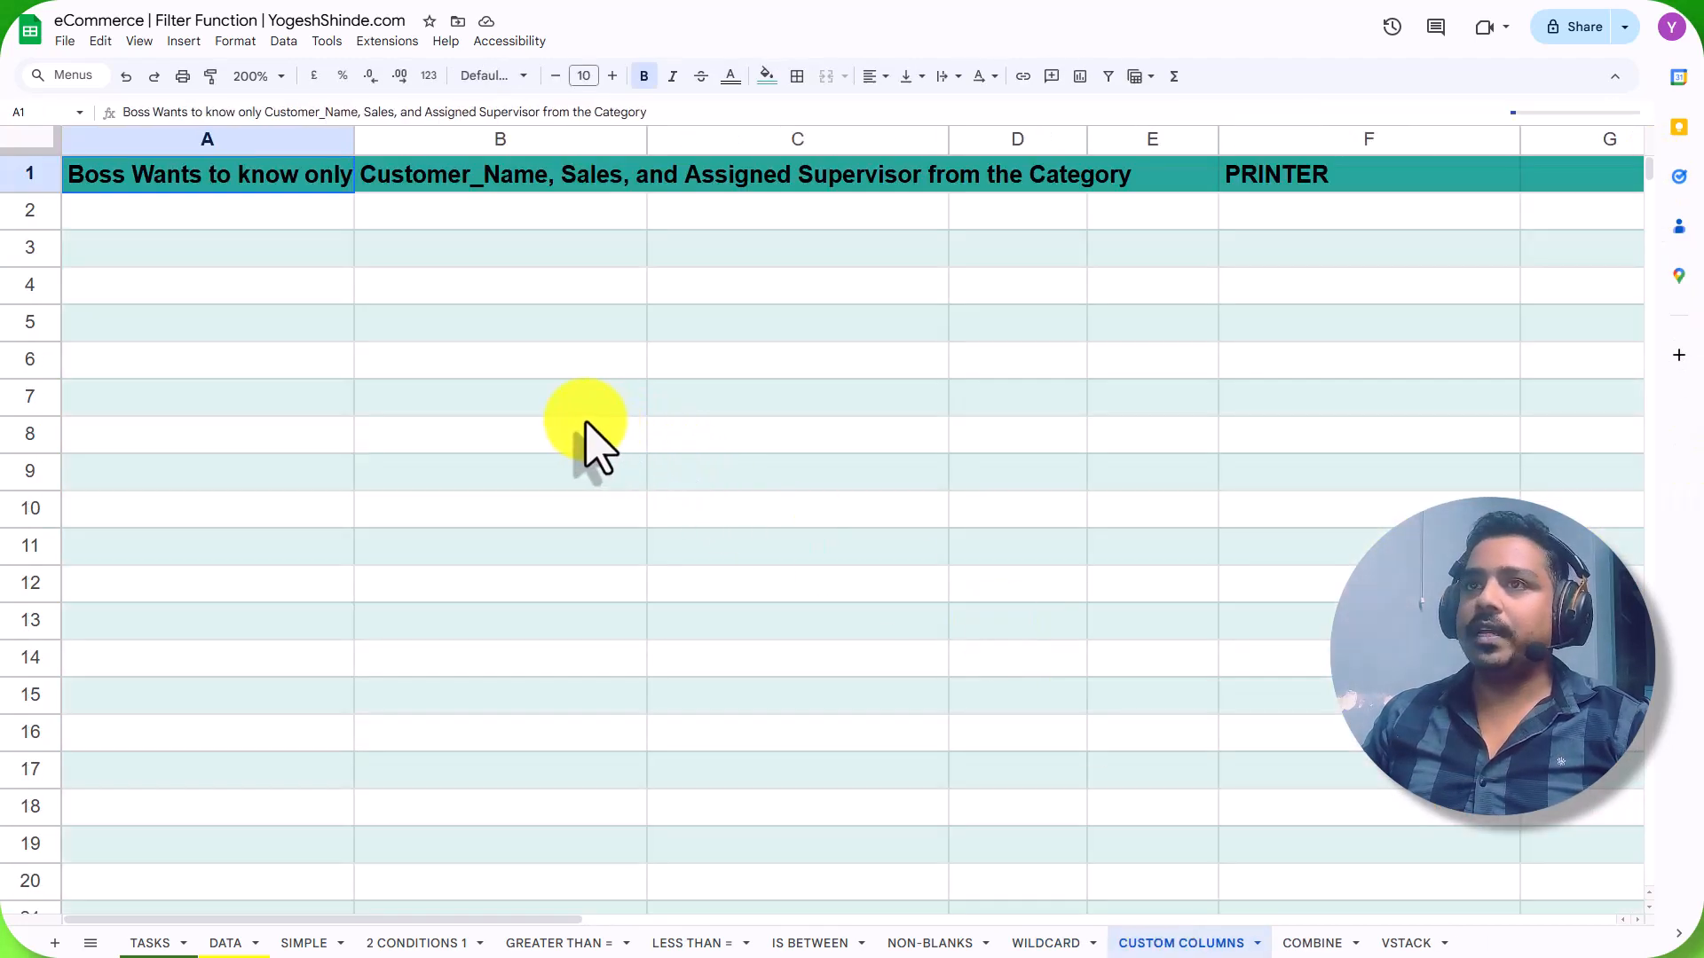
Mark the Filter With Wildcard (Regexmatch) task as done in the TASKS sheet and return to the CUSTOM COLUMNS sheet.
{"action": "left_click", "coordinate": [151, 944]}
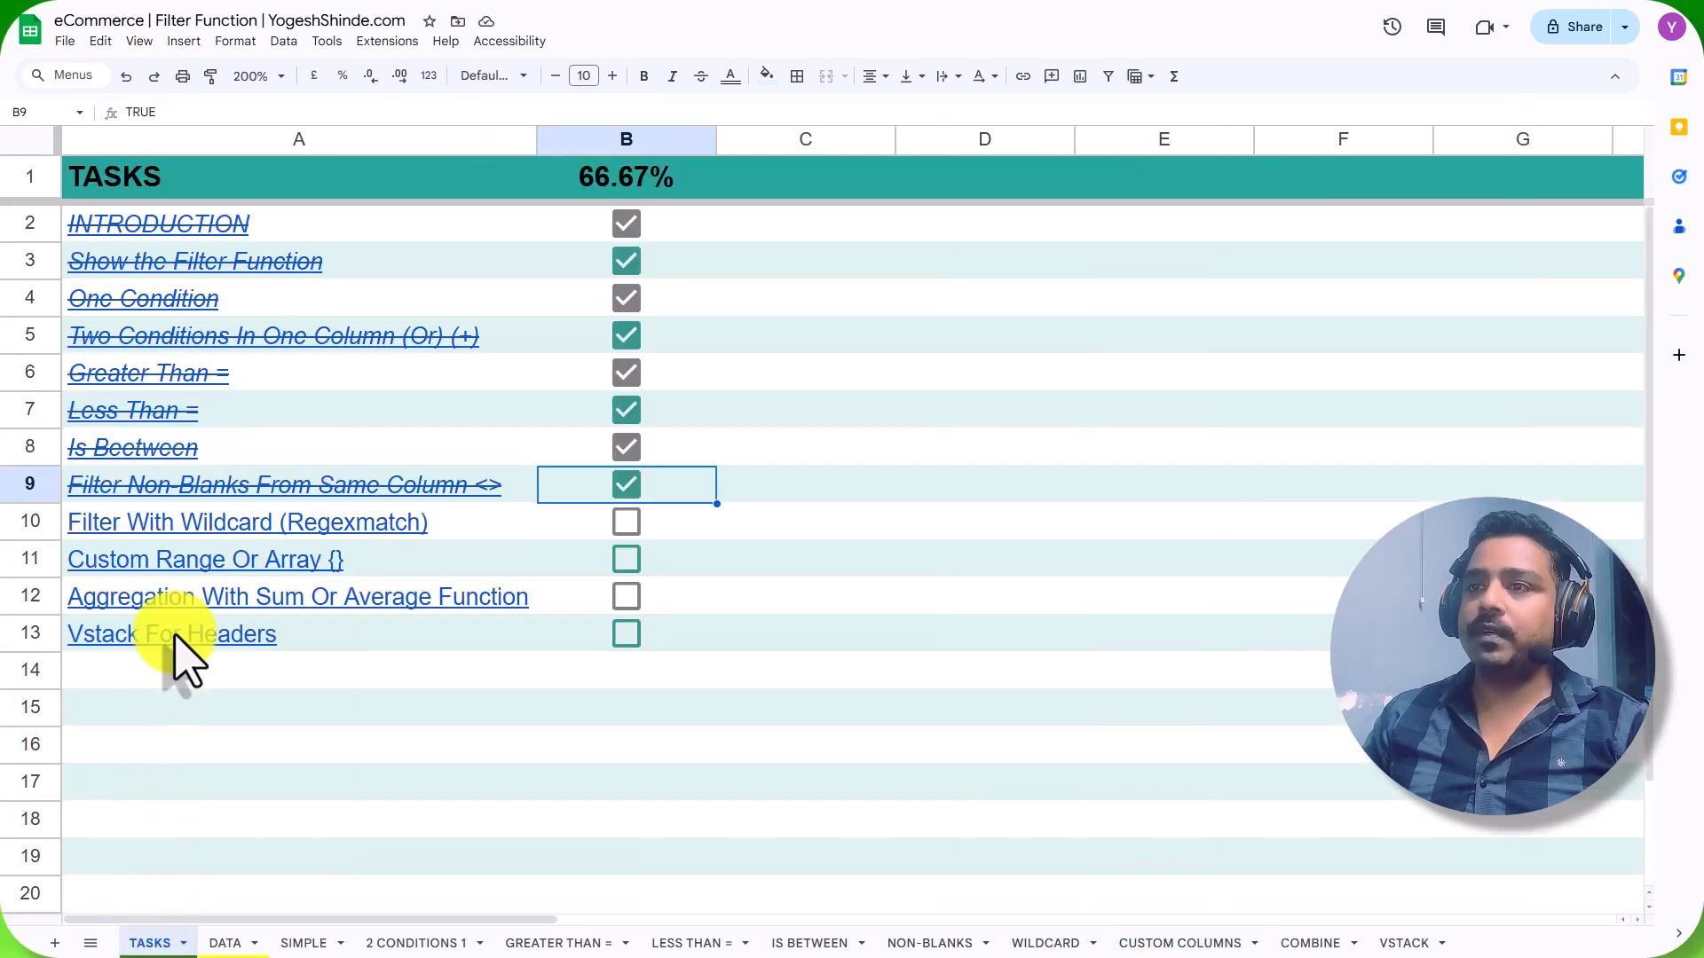
{"action": "left_click", "coordinate": [626, 523]}
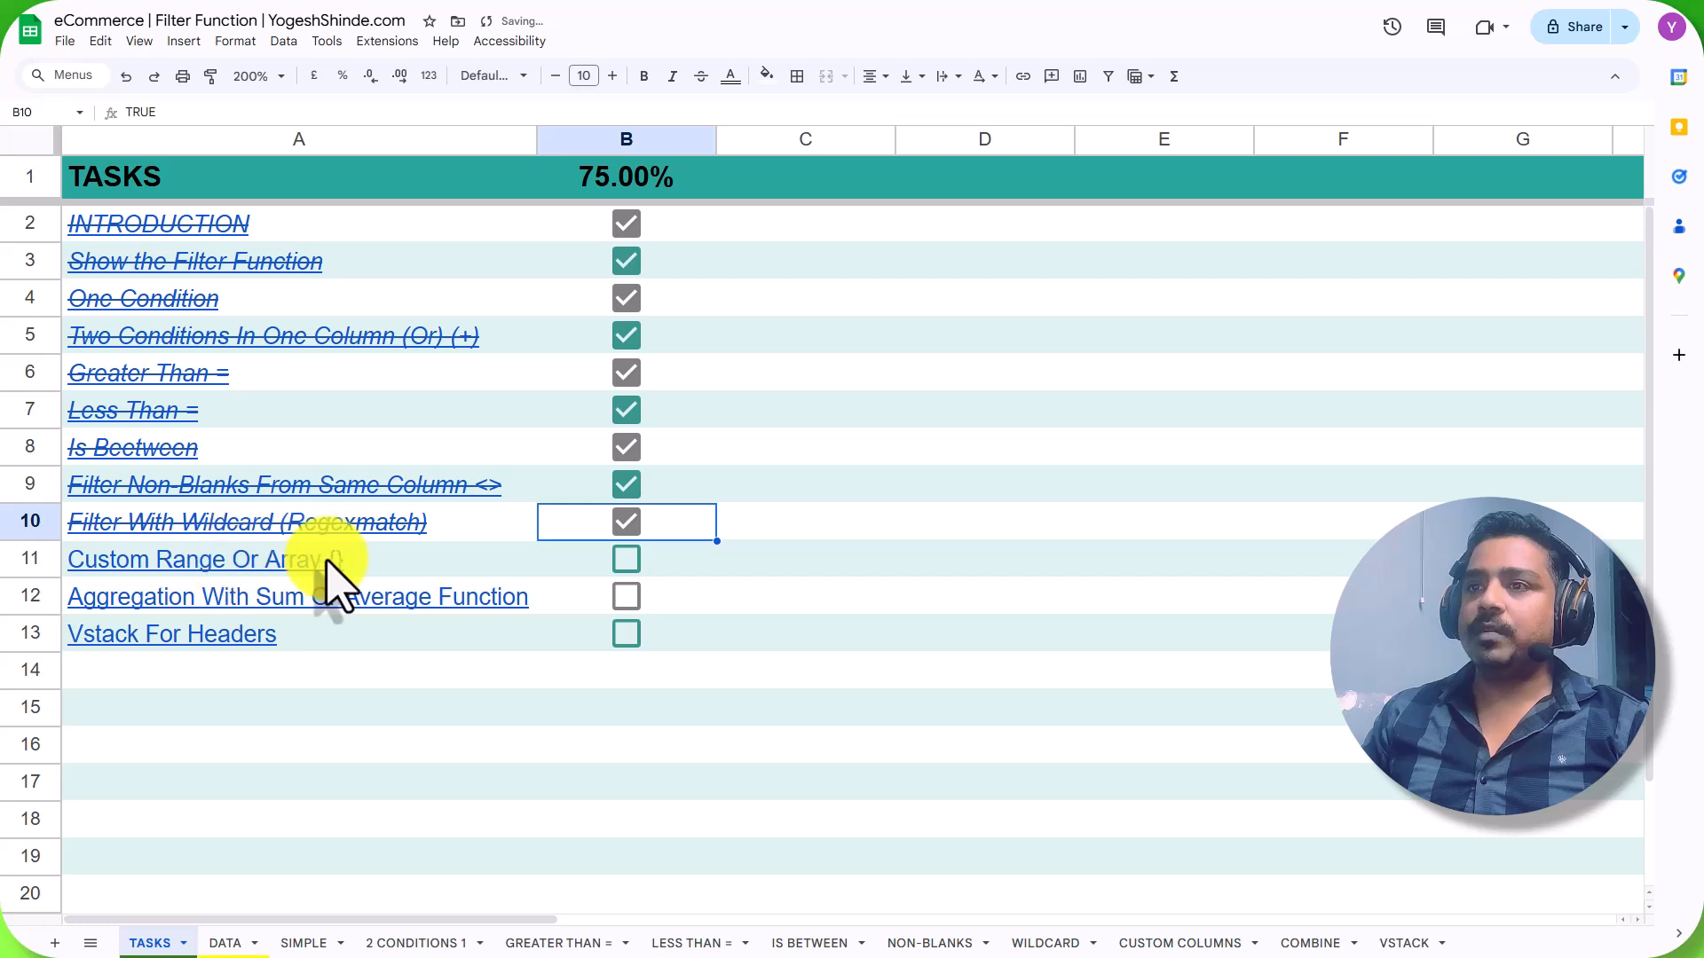
{"action": "left_click", "coordinate": [1209, 939]}
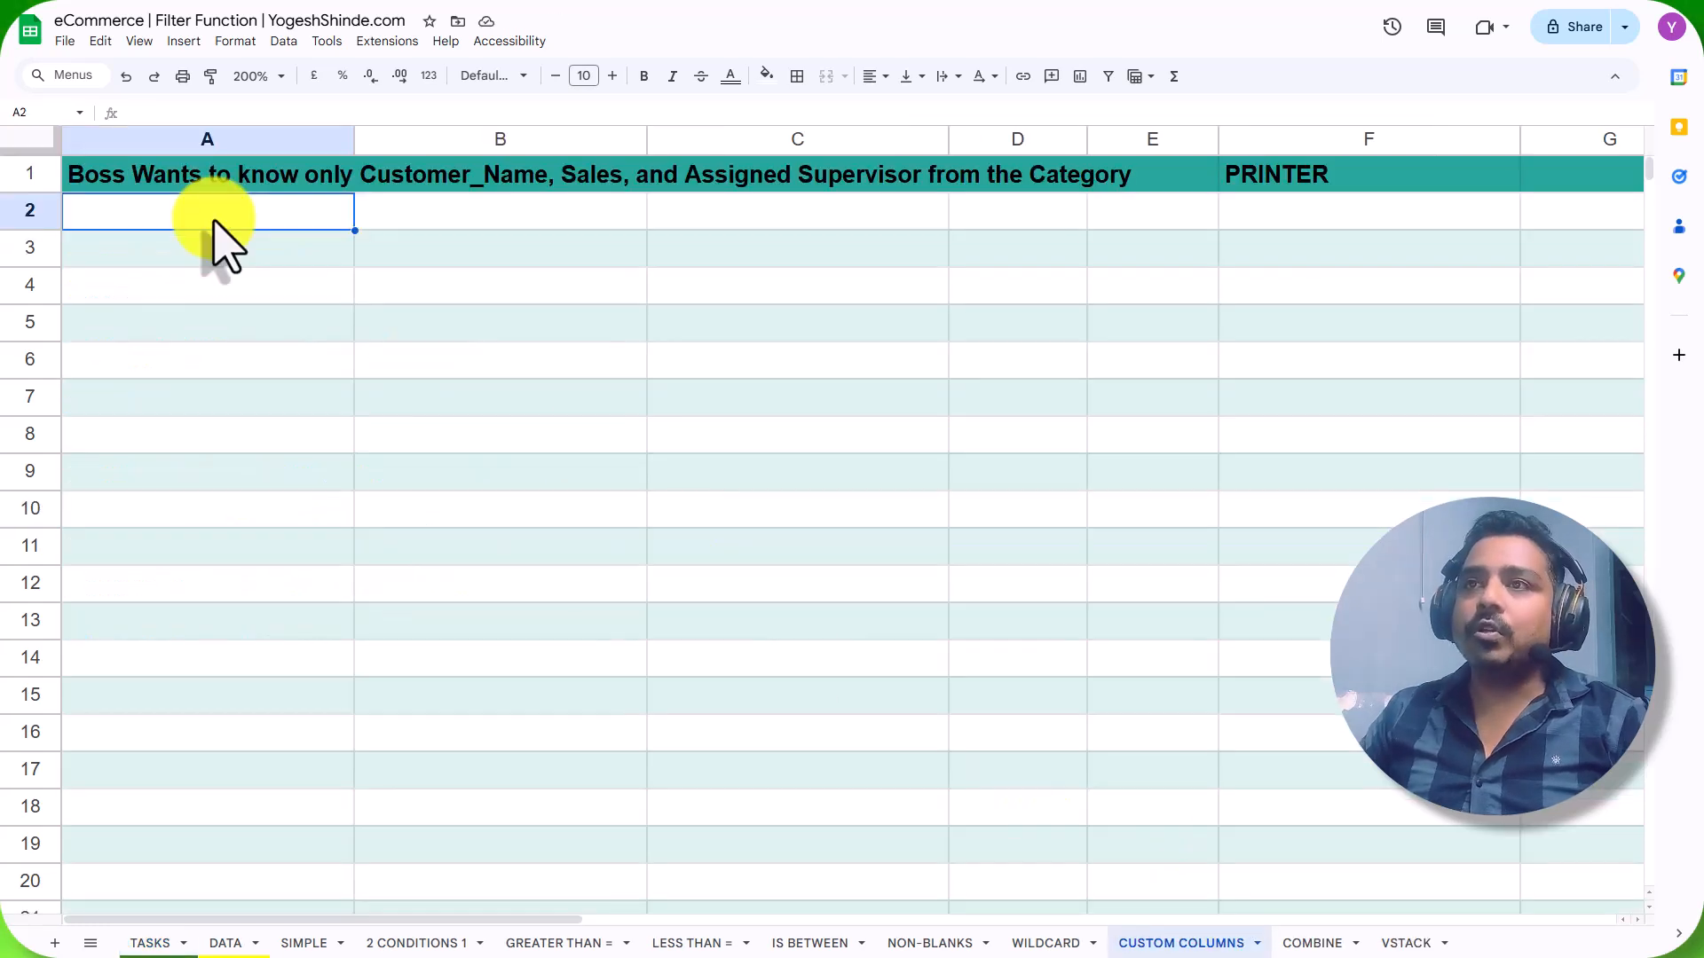
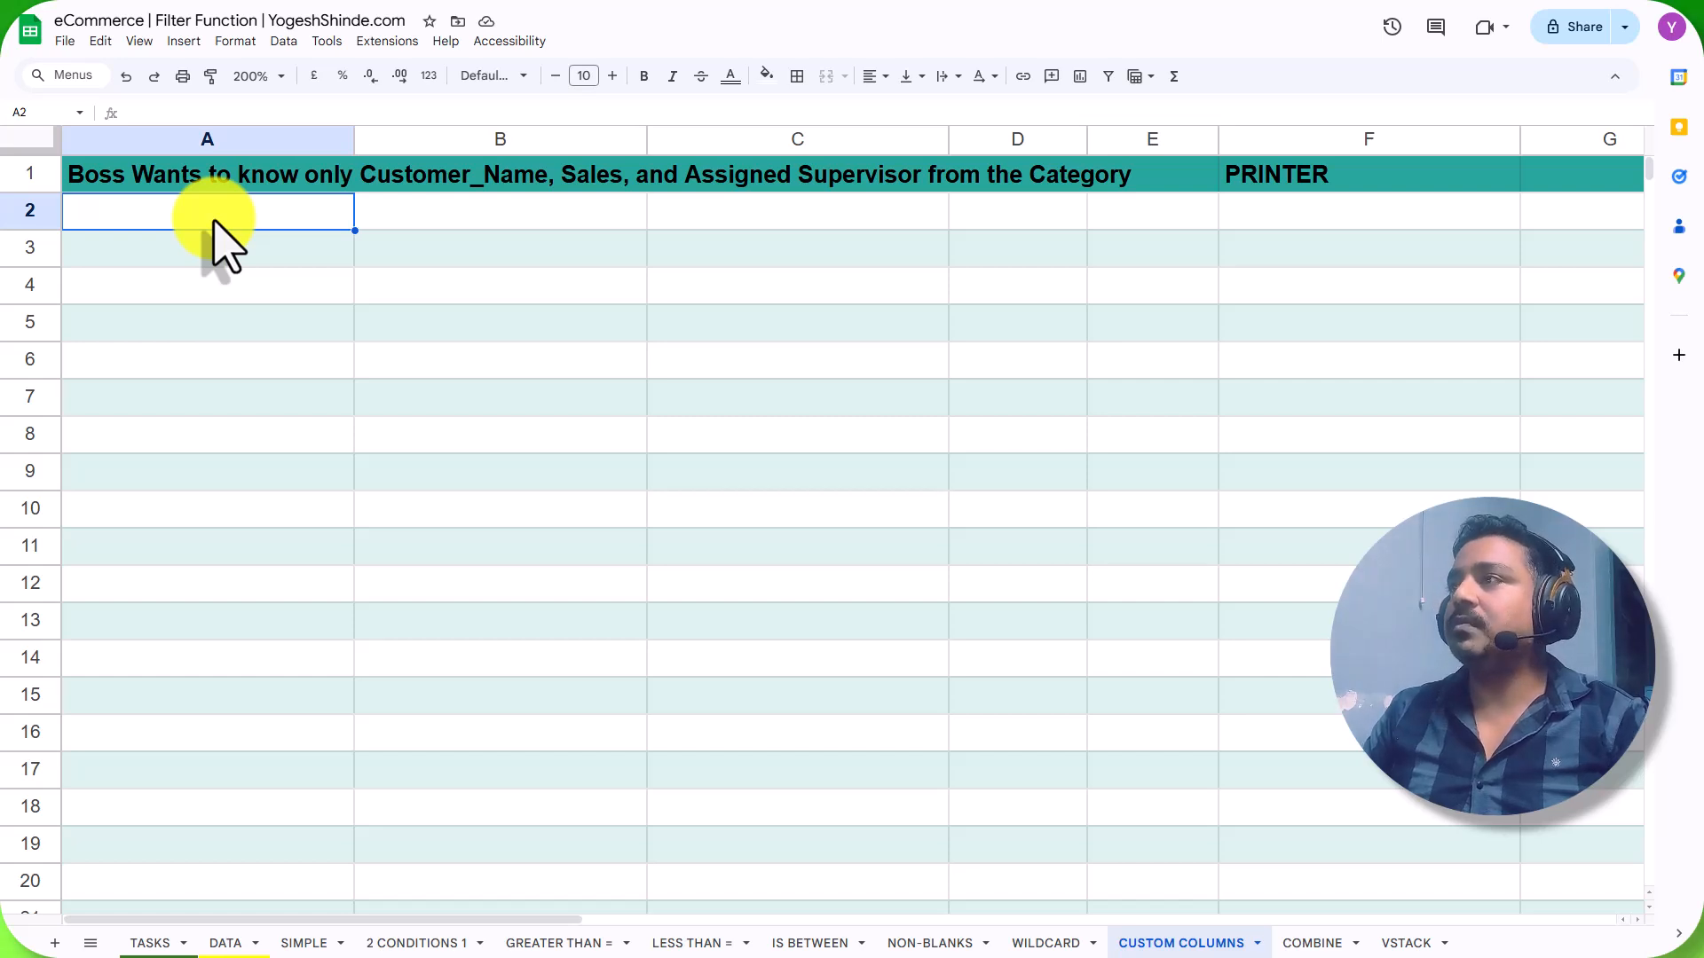
Start a FILTER formula in A2 whose range is a curly-brace array beginning with the Customer_Name column, DATA!C:C.
{"action": "type", "text": "=filt"}
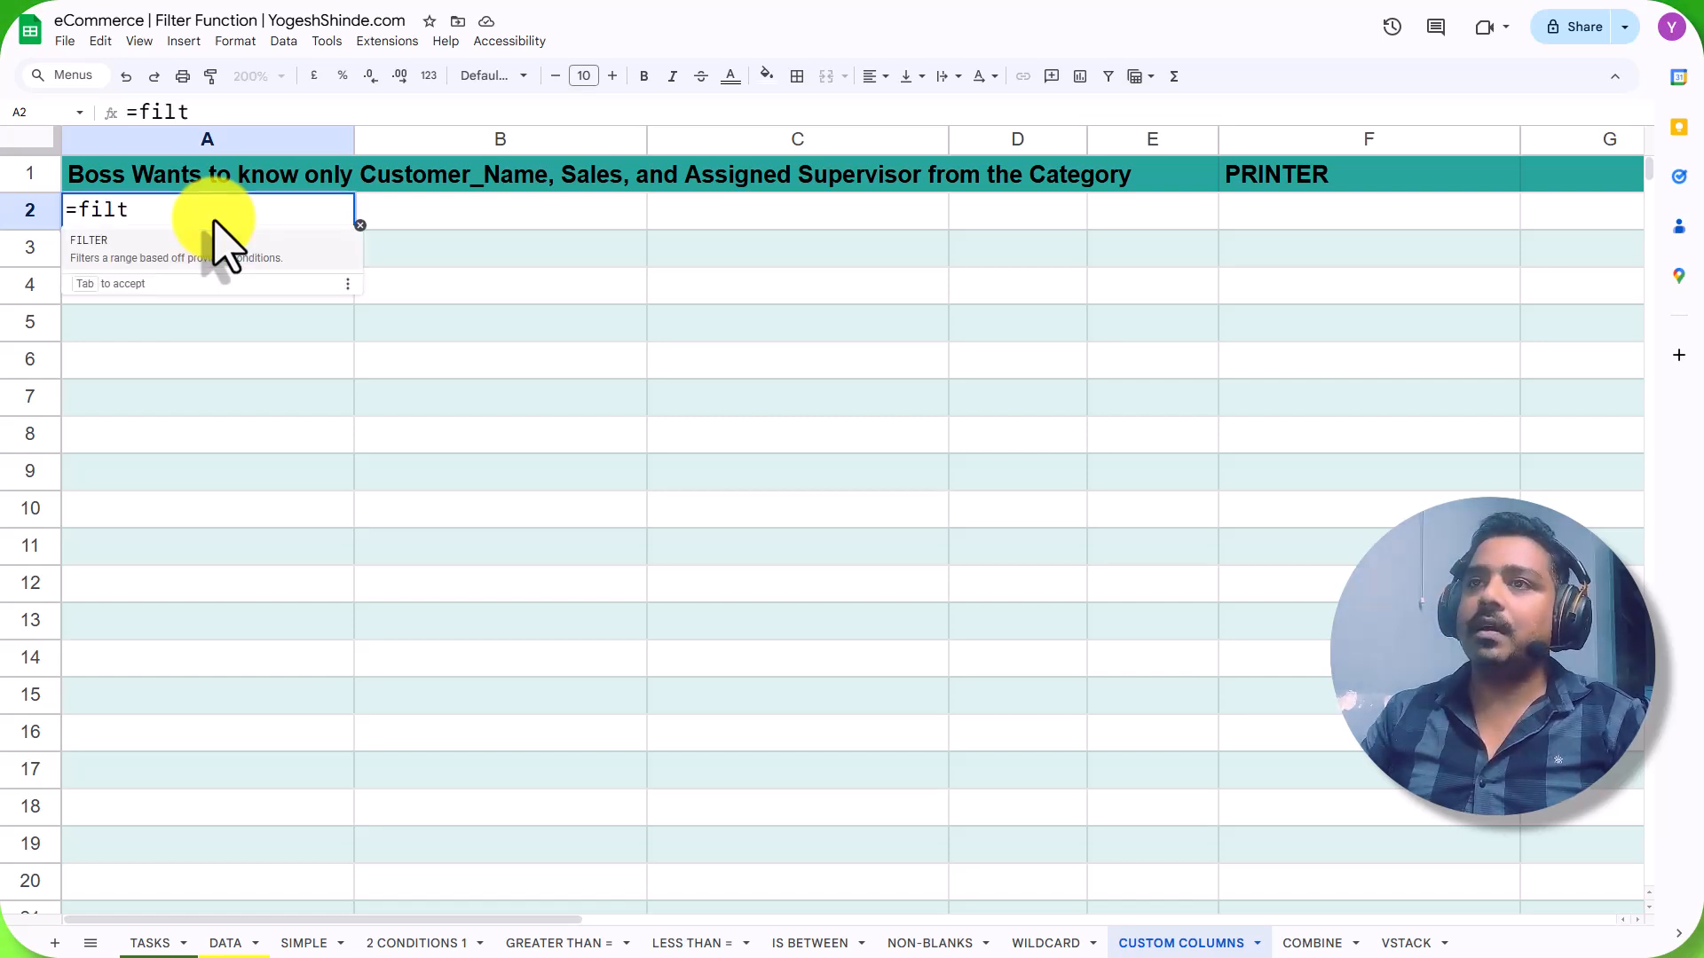
{"action": "type", "text": "er("}
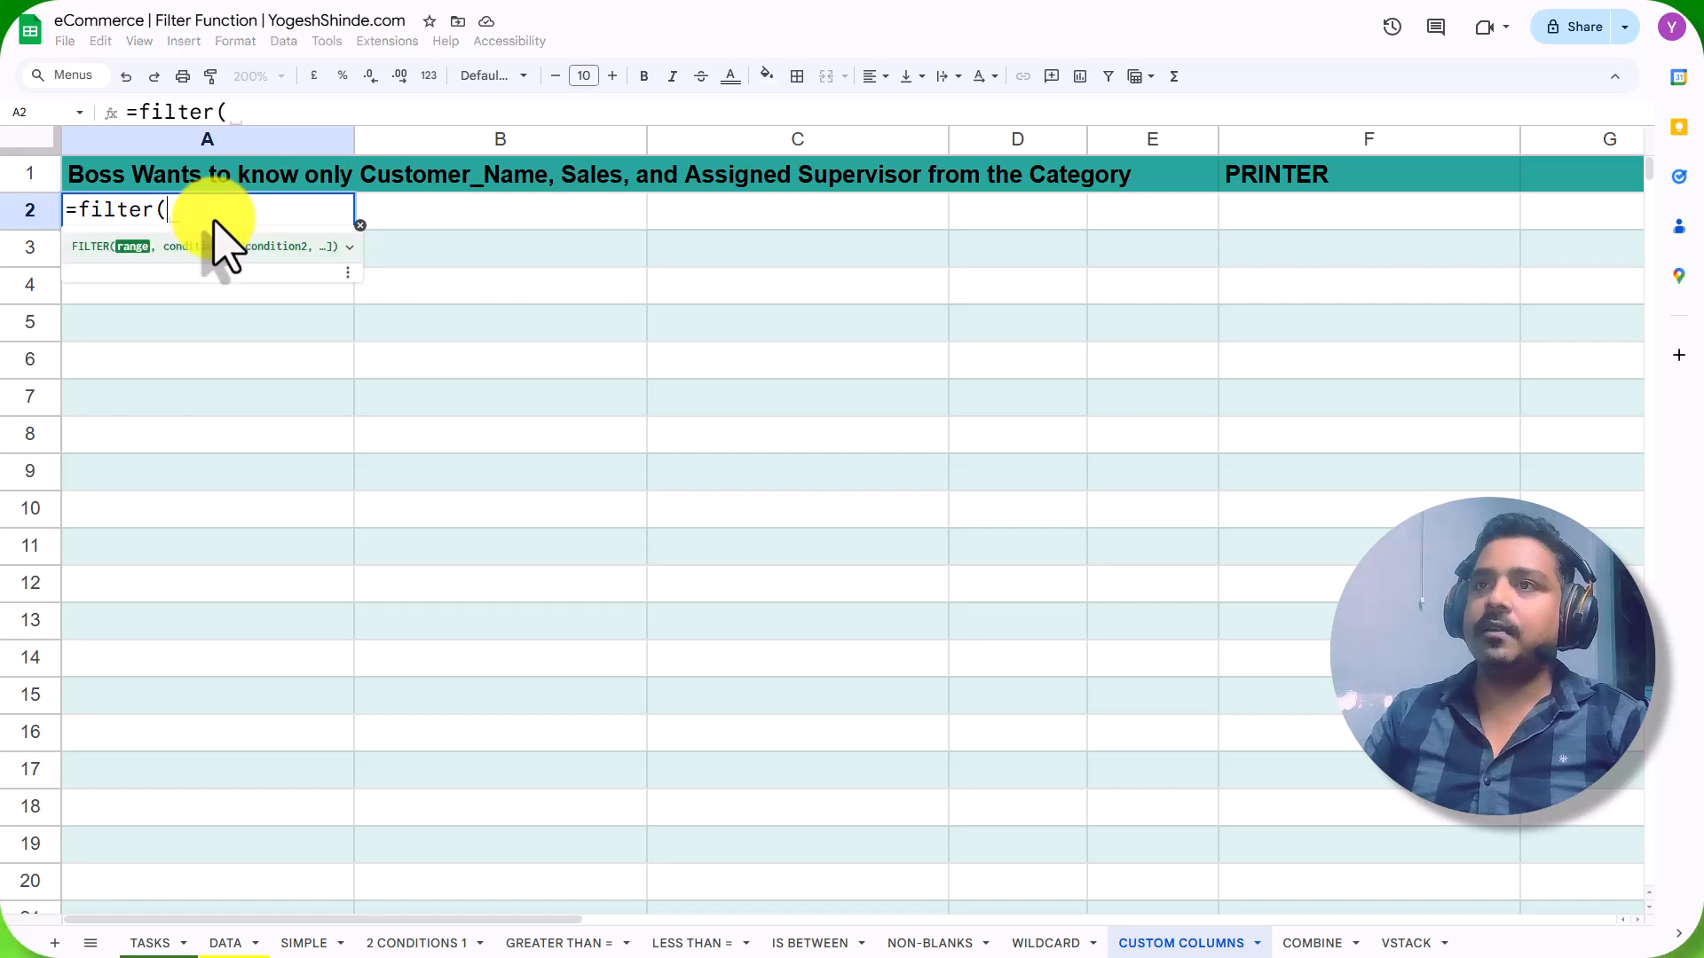
{"action": "left_click", "coordinate": [245, 944]}
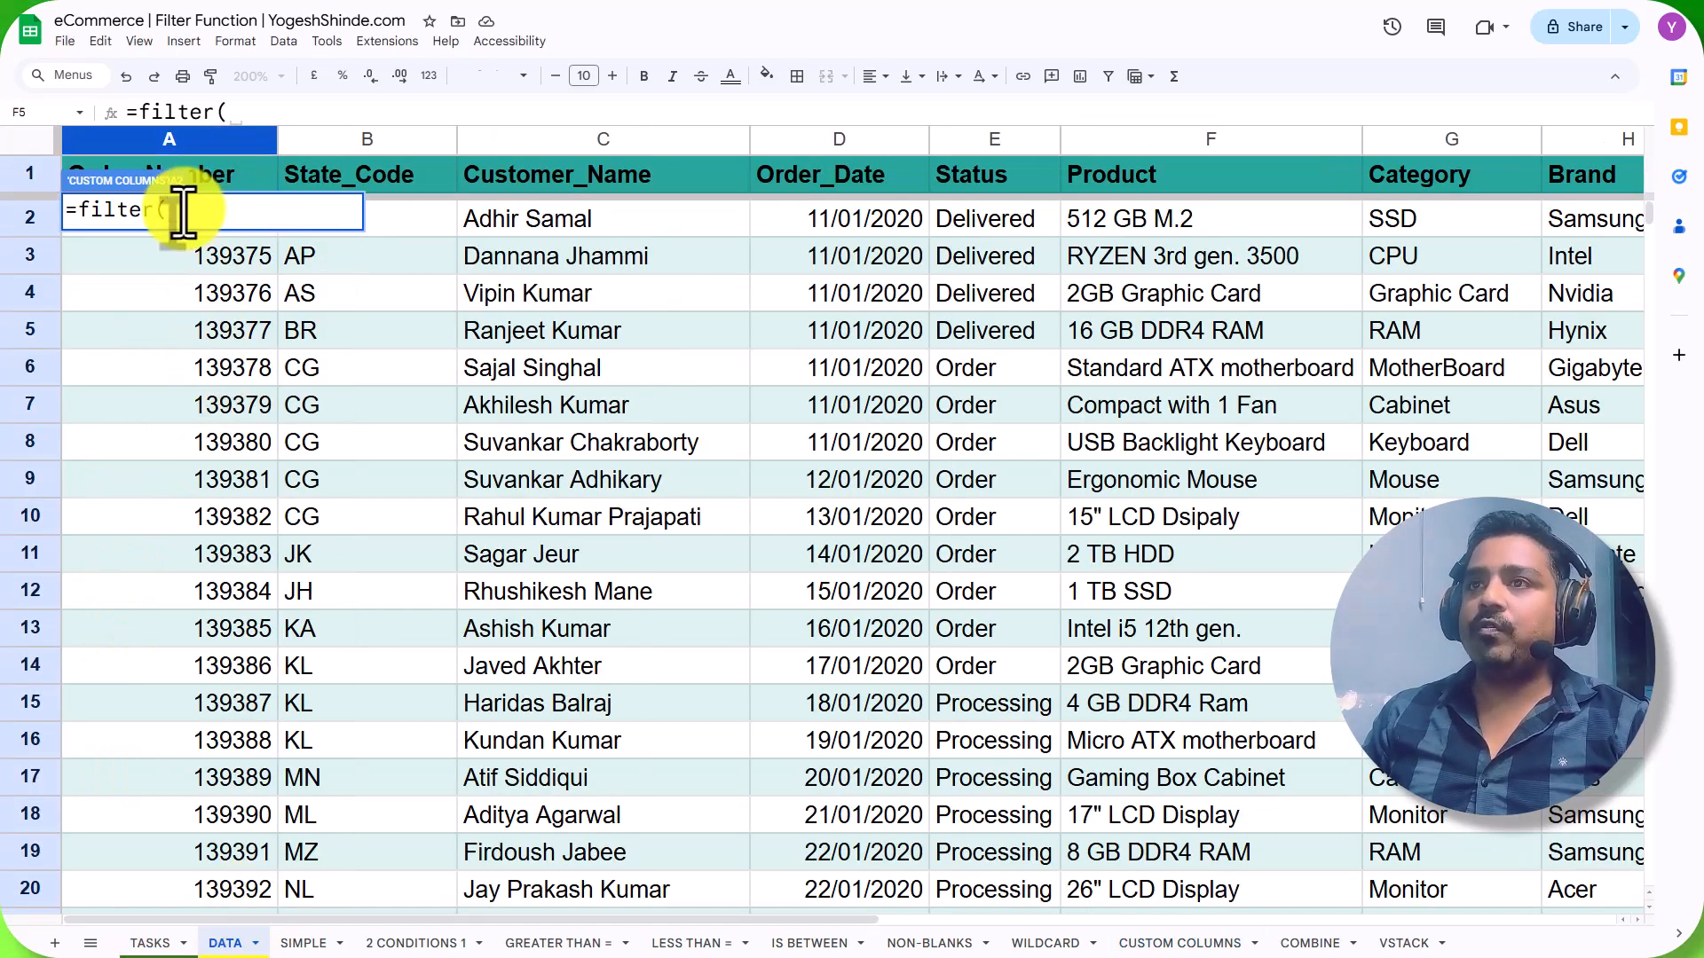
{"action": "left_click", "coordinate": [168, 139]}
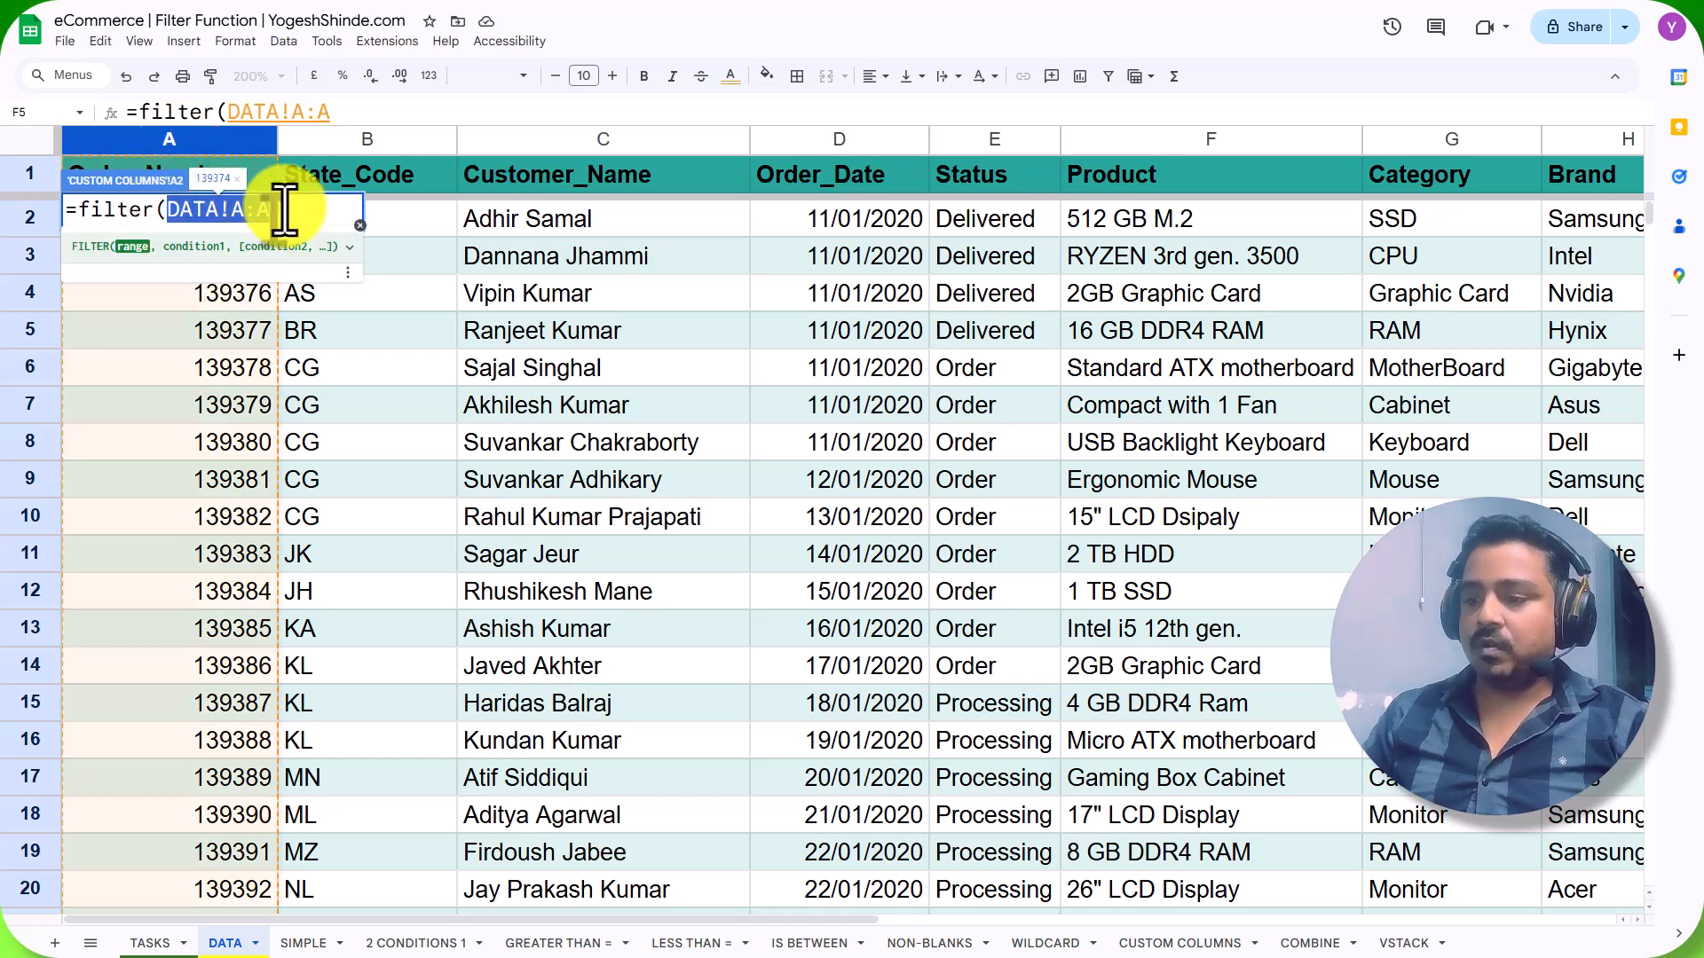
{"action": "type", "text": "{"}
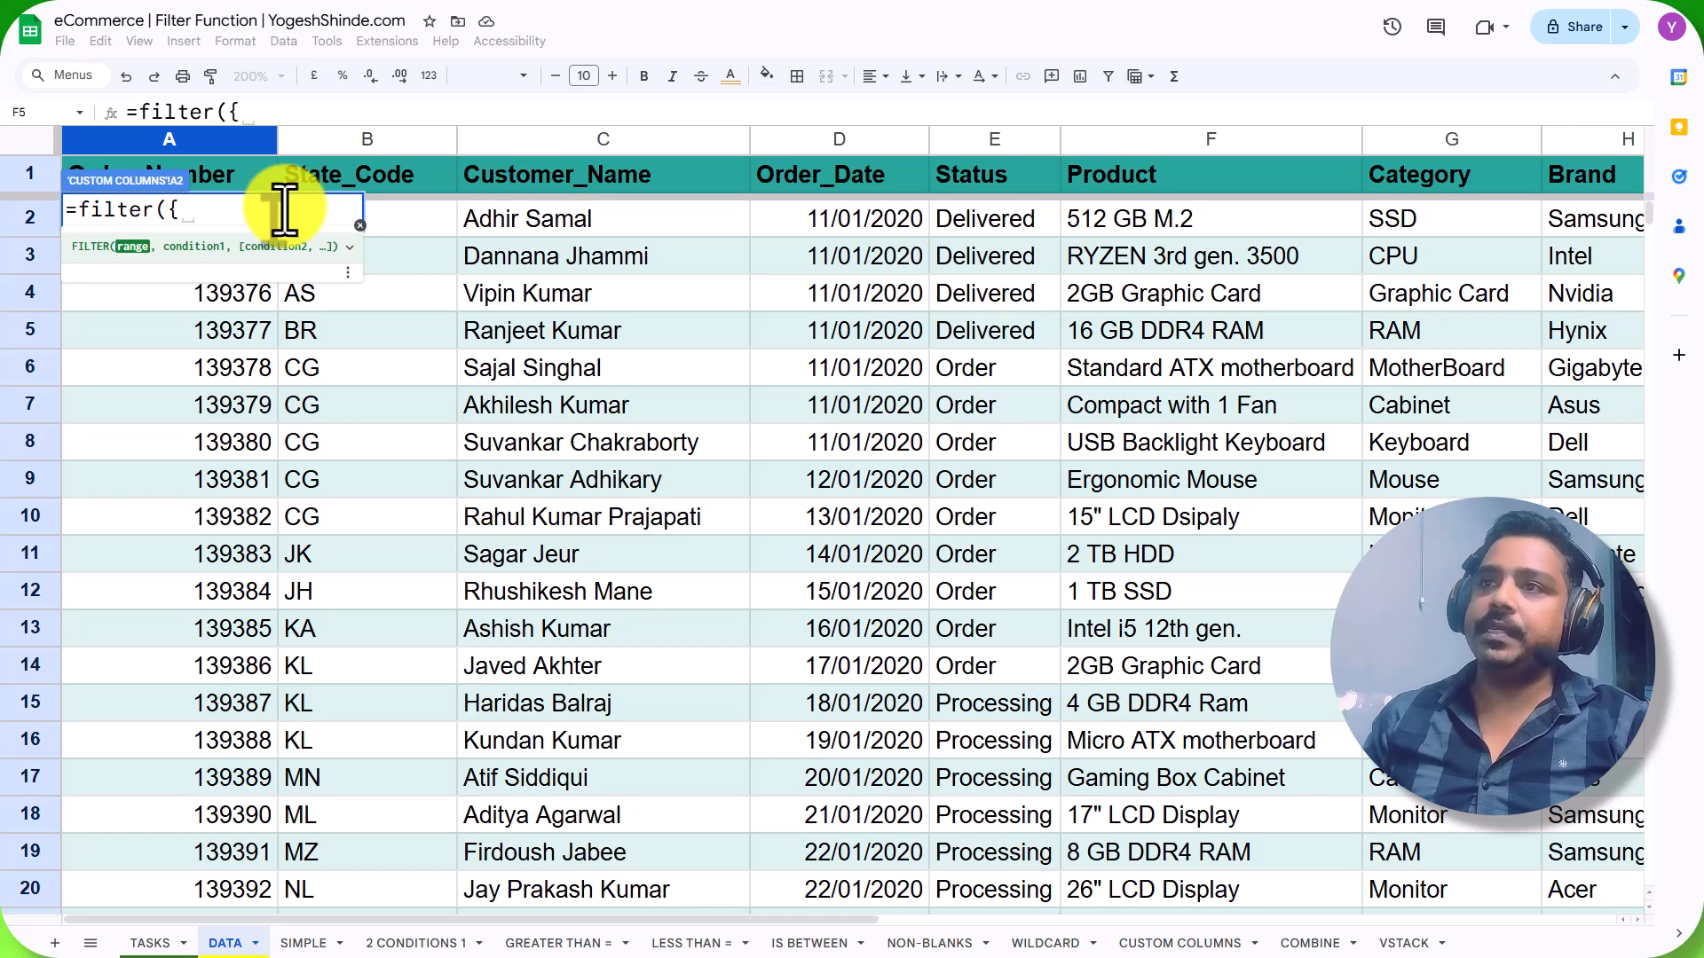
{"action": "left_click", "coordinate": [603, 141]}
{"action": "type", "text": ","}
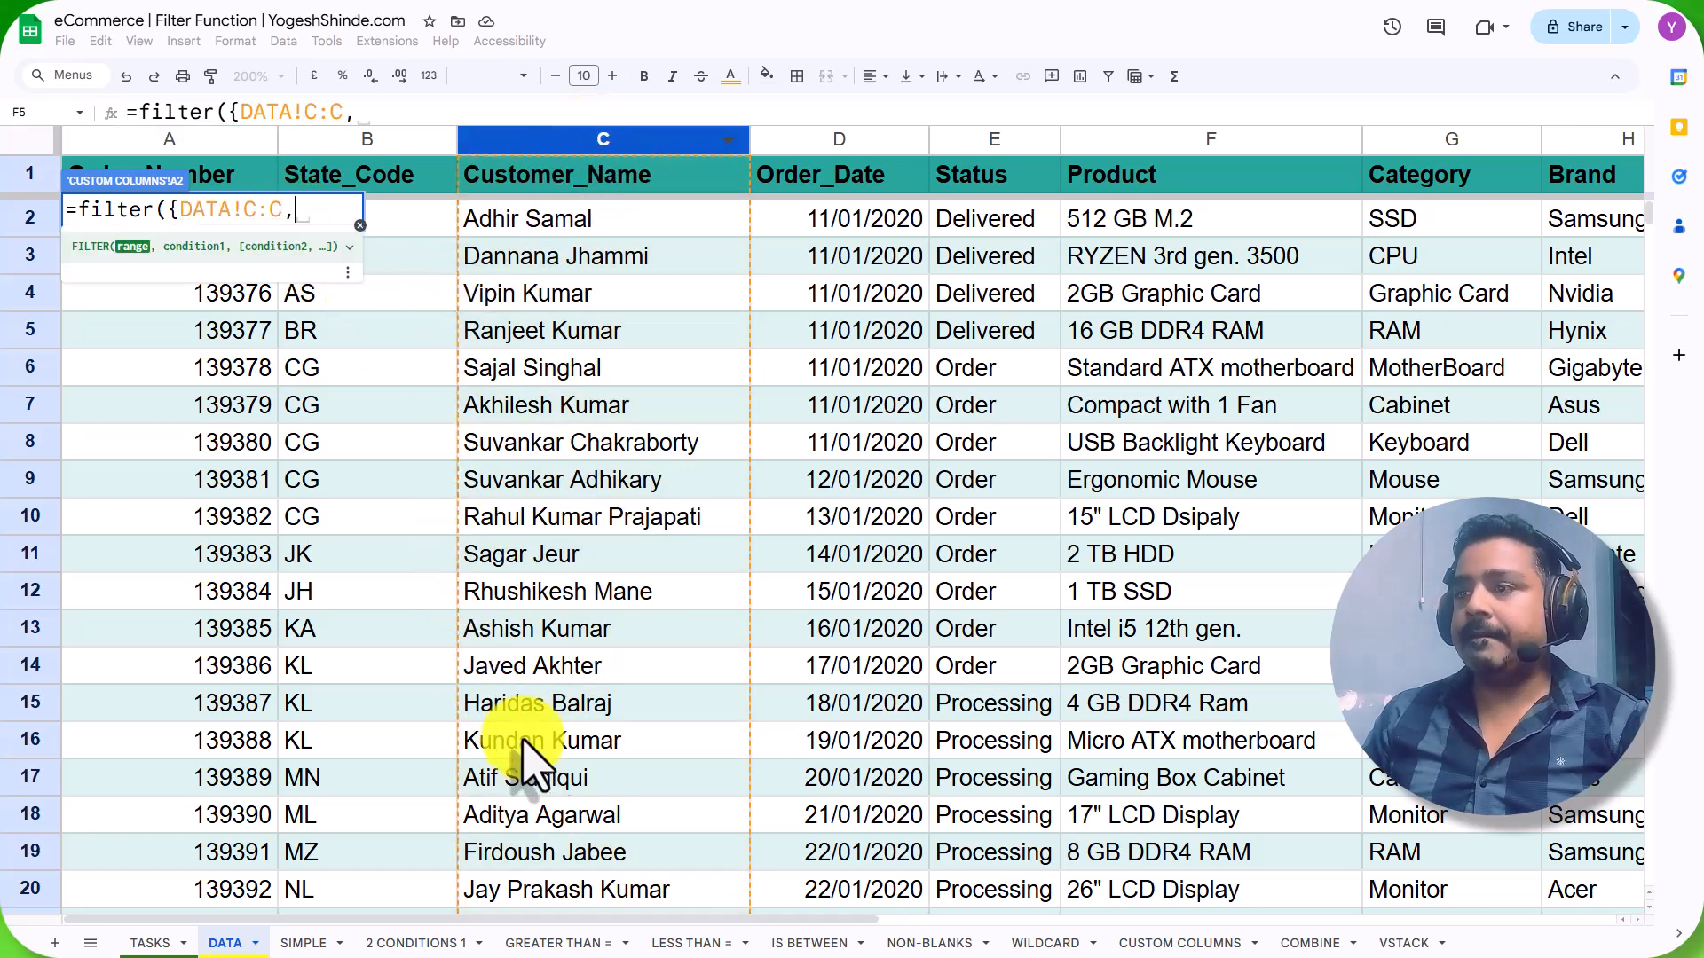
Add the Sales column DATA!J:J and the Assigned Supervisor column DATA!N:N to the array and close it.
{"action": "left_click_drag", "start_coordinate": [525, 920], "coordinate": [1038, 919]}
{"action": "left_click", "coordinate": [878, 140]}
{"action": "type", "text": ","}
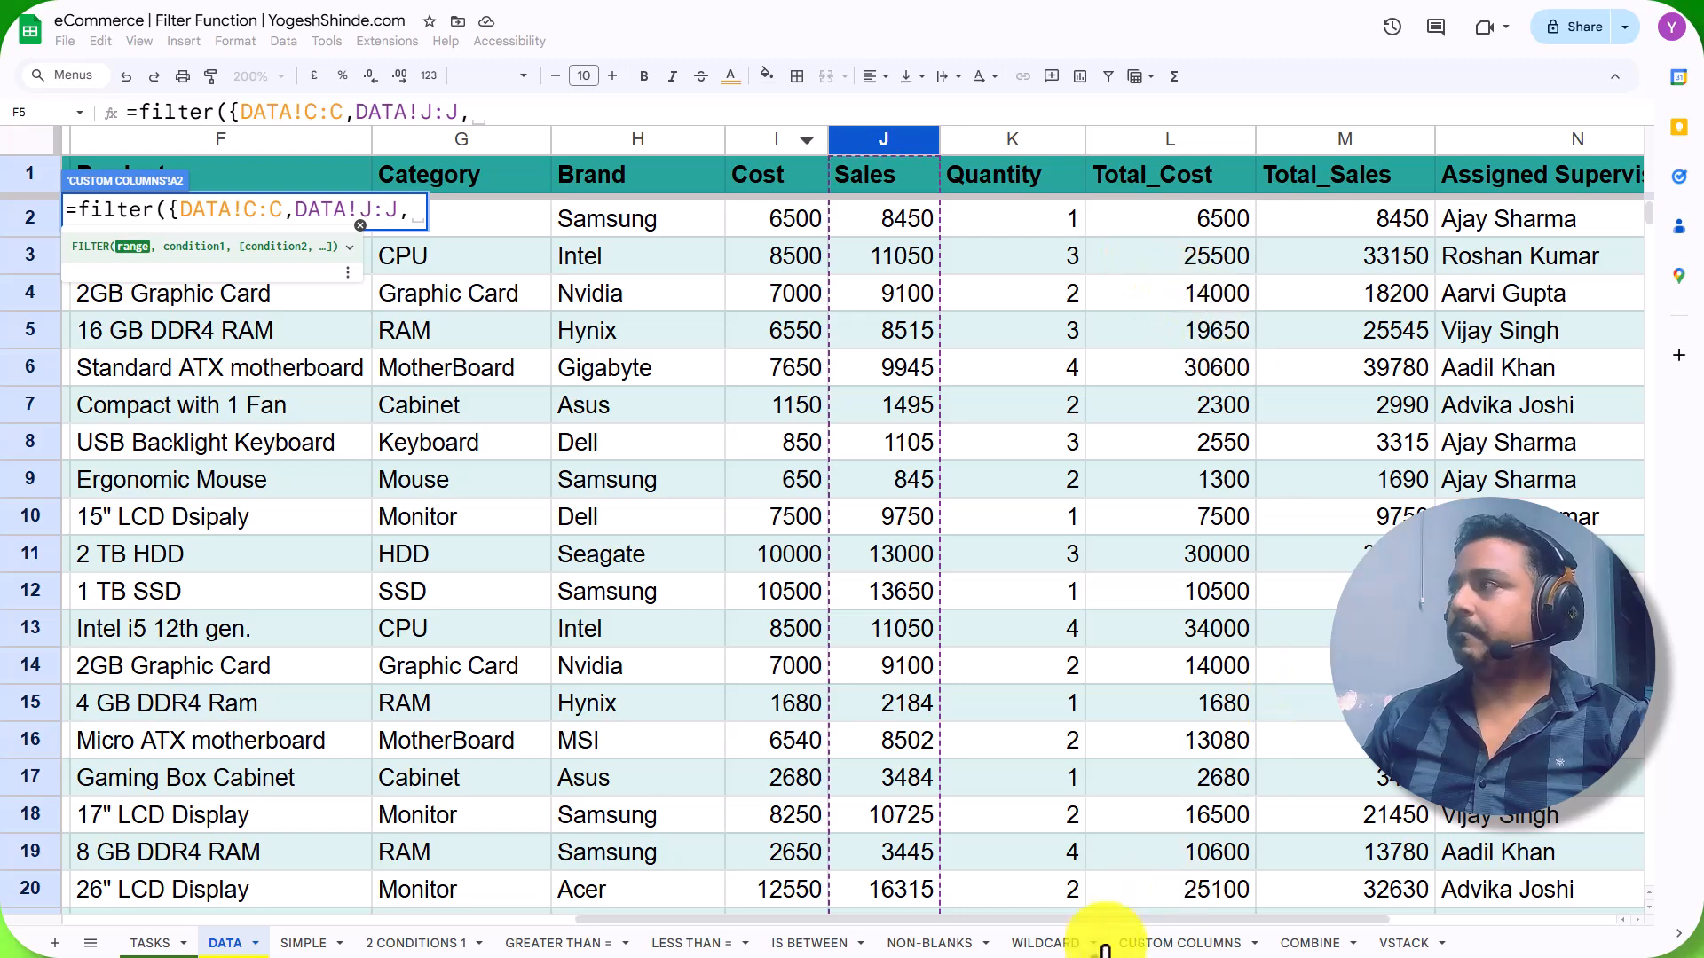
{"action": "left_click_drag", "start_coordinate": [1049, 918], "coordinate": [1236, 922]}
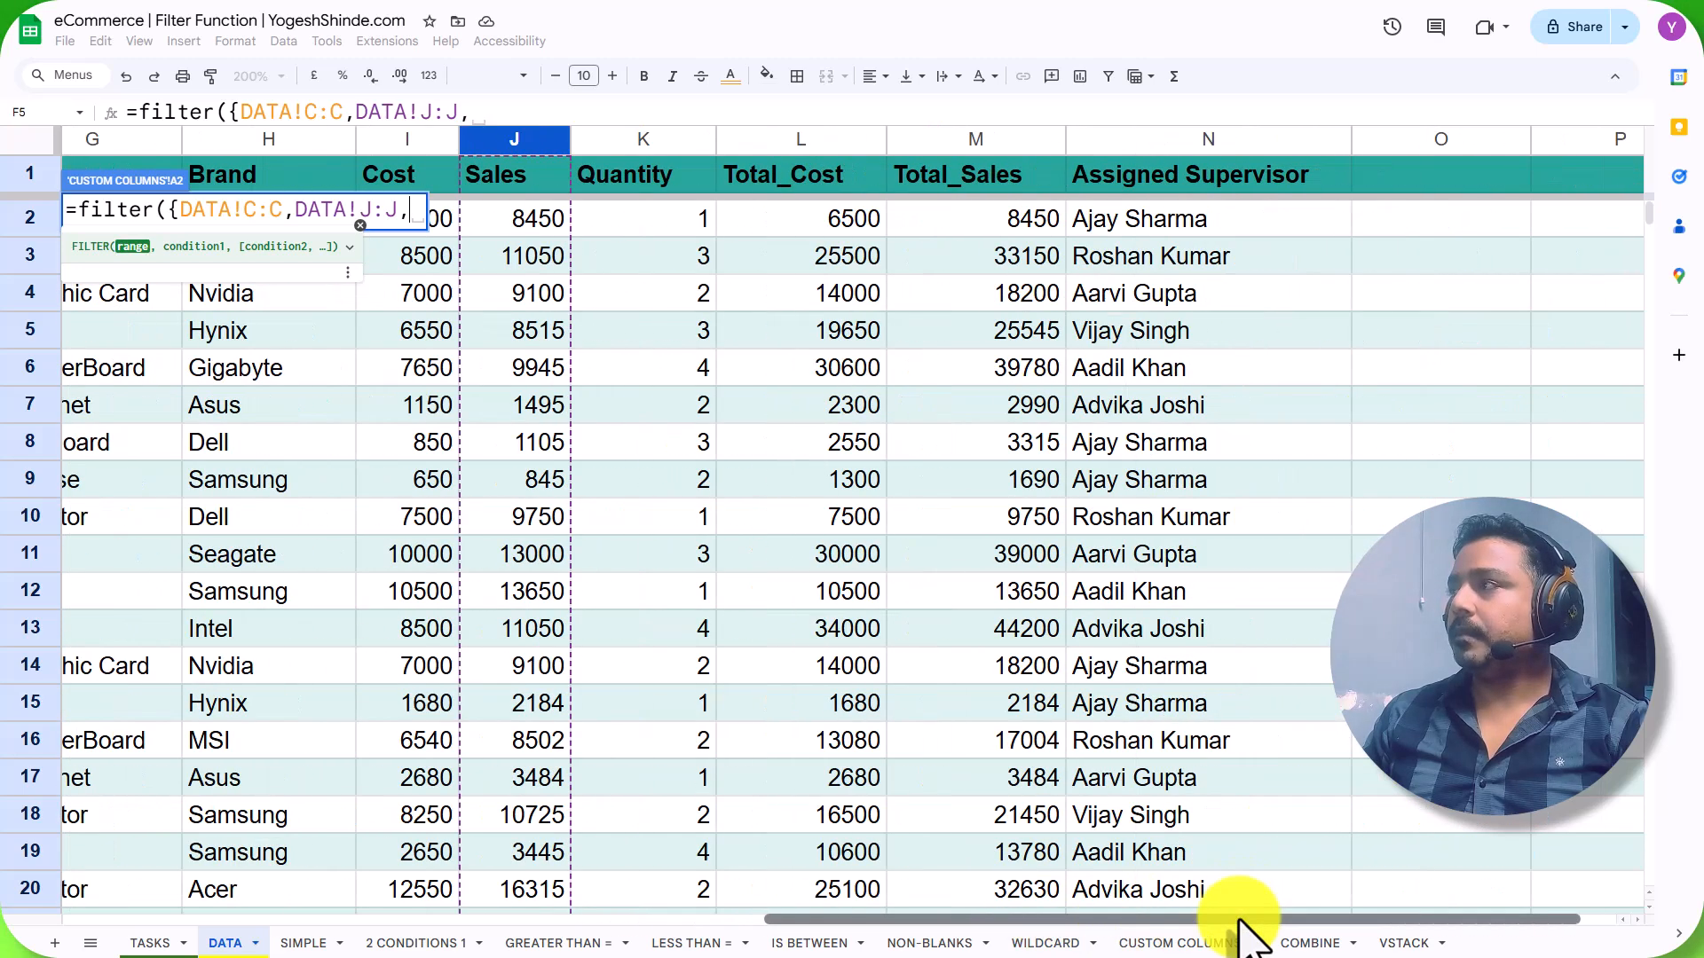
{"action": "left_click", "coordinate": [1165, 140]}
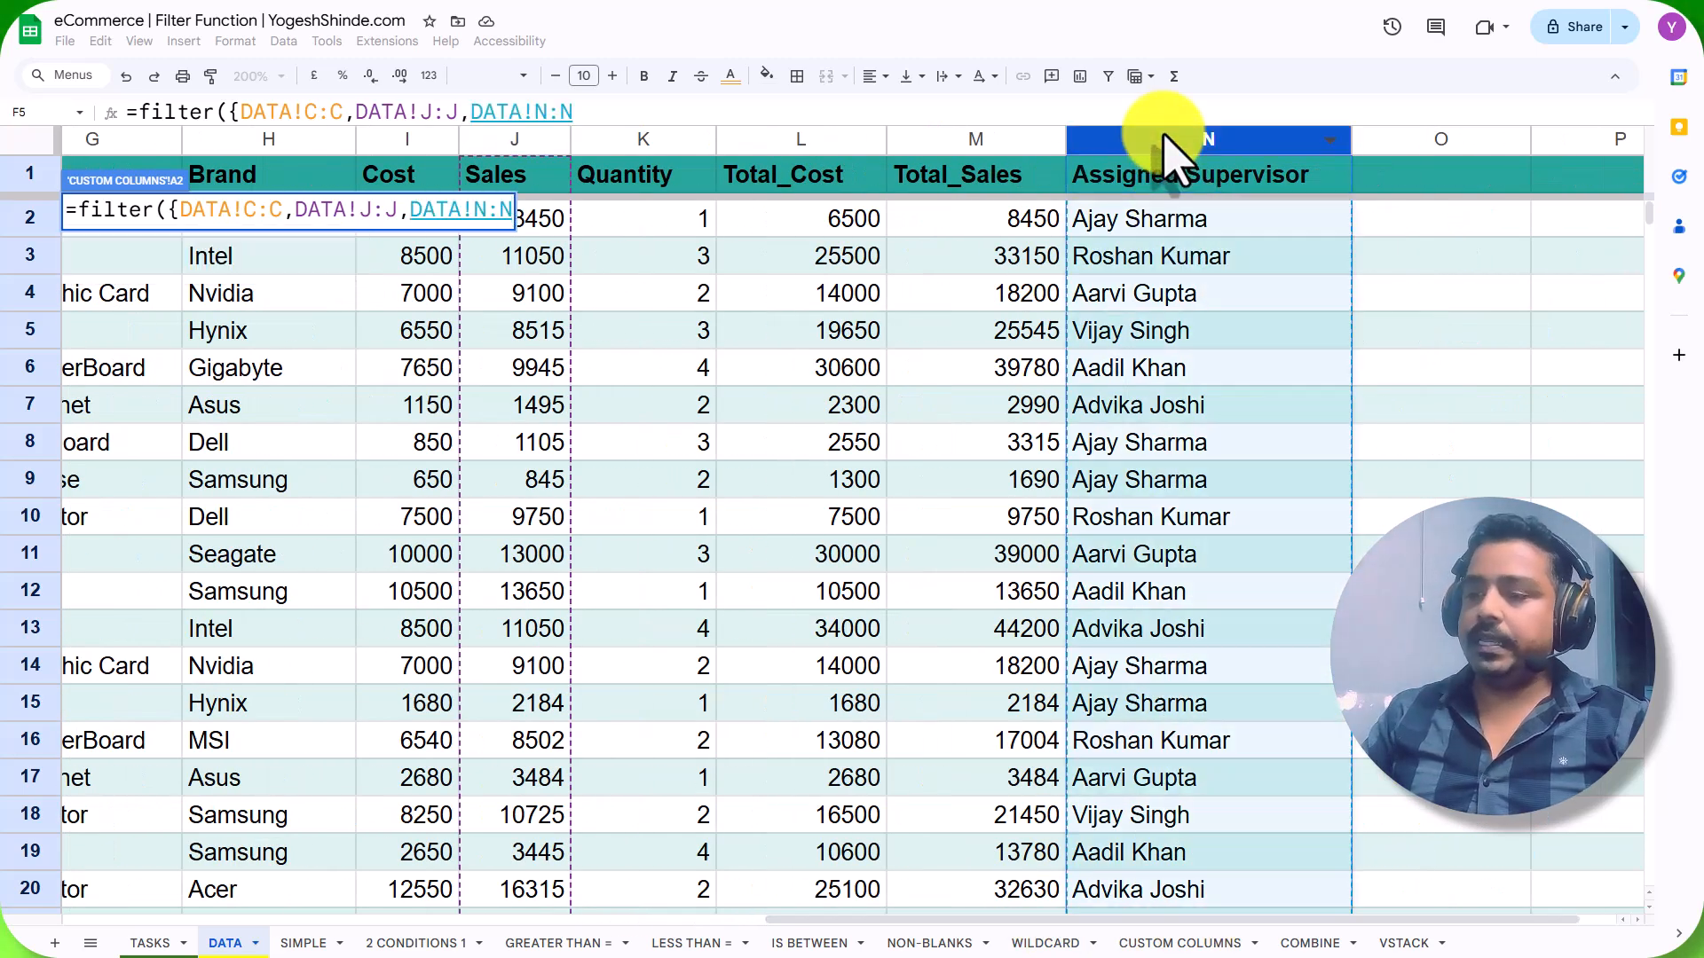
{"action": "type", "text": "},"}
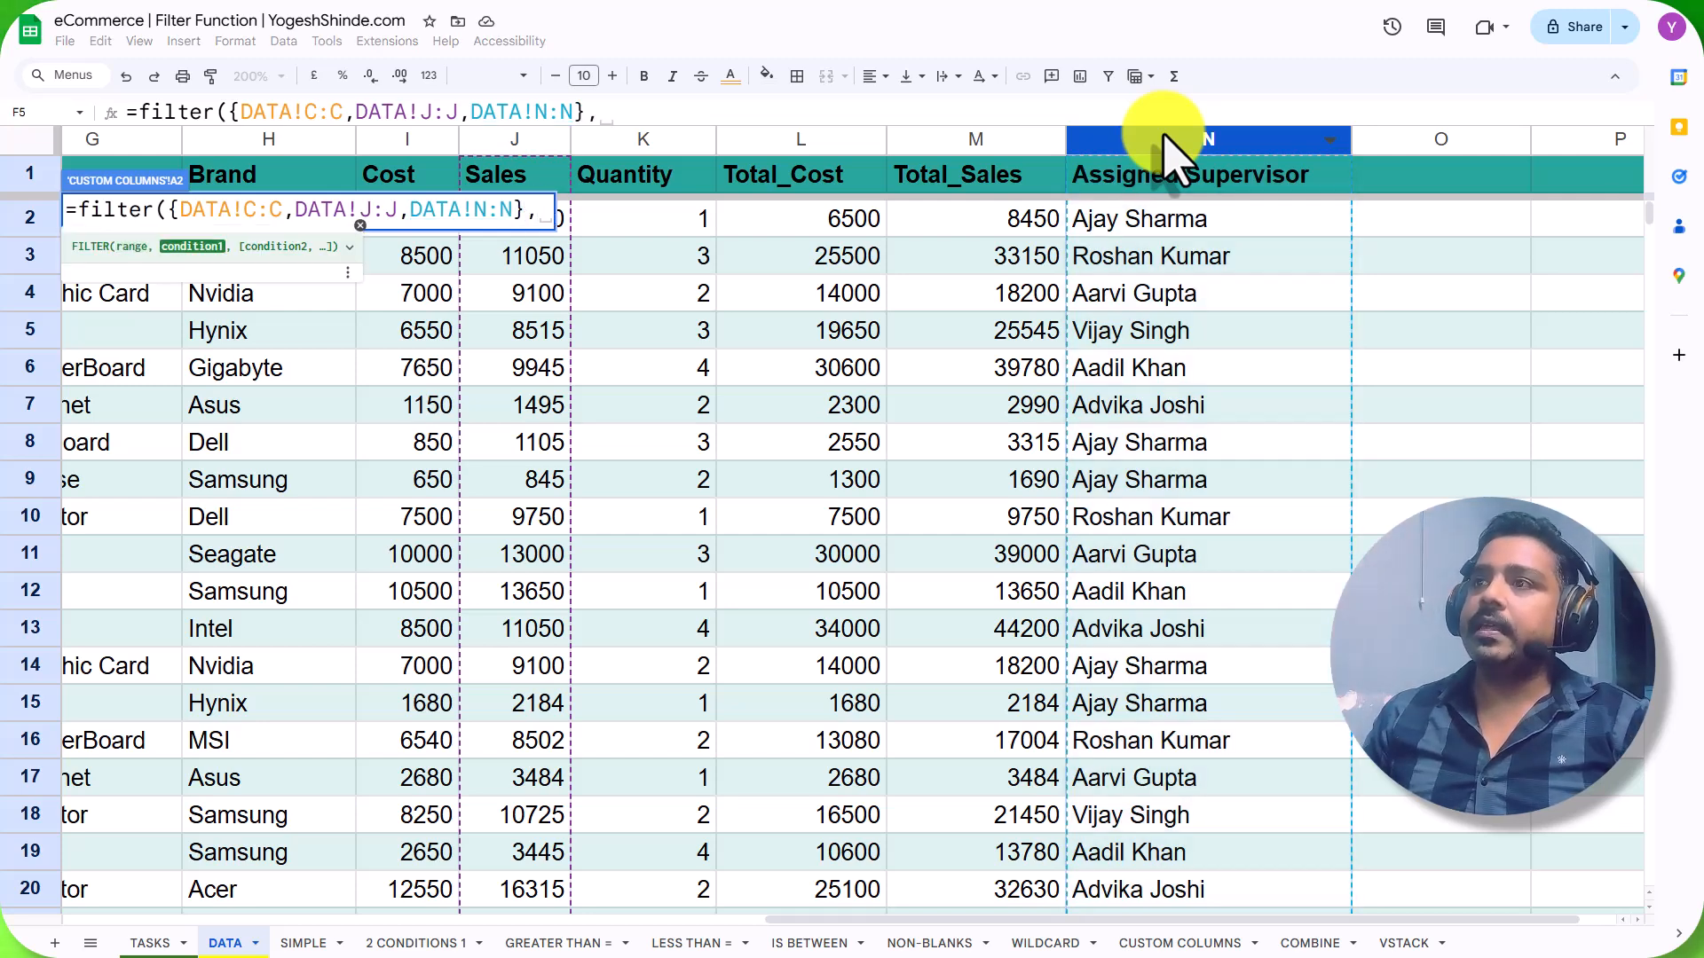
Add the condition DATA!G:G=F1 to match the PRINTER category and enter the formula.
{"action": "left_click_drag", "start_coordinate": [1287, 920], "coordinate": [927, 921]}
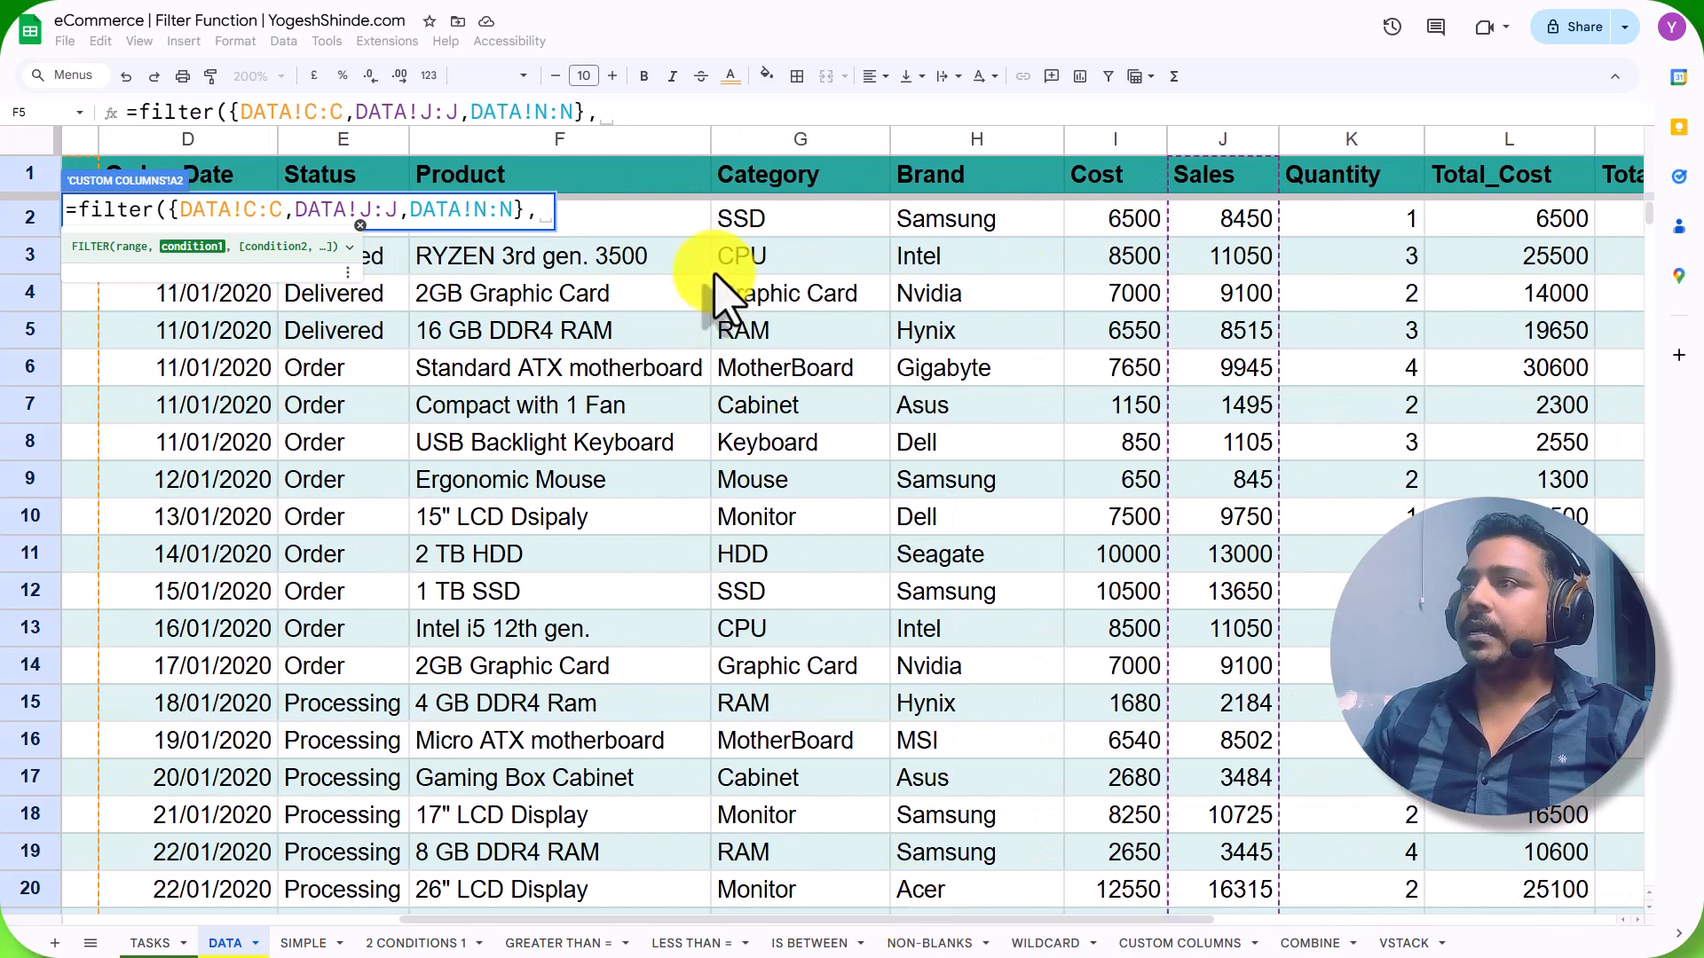
{"action": "left_click", "coordinate": [800, 141]}
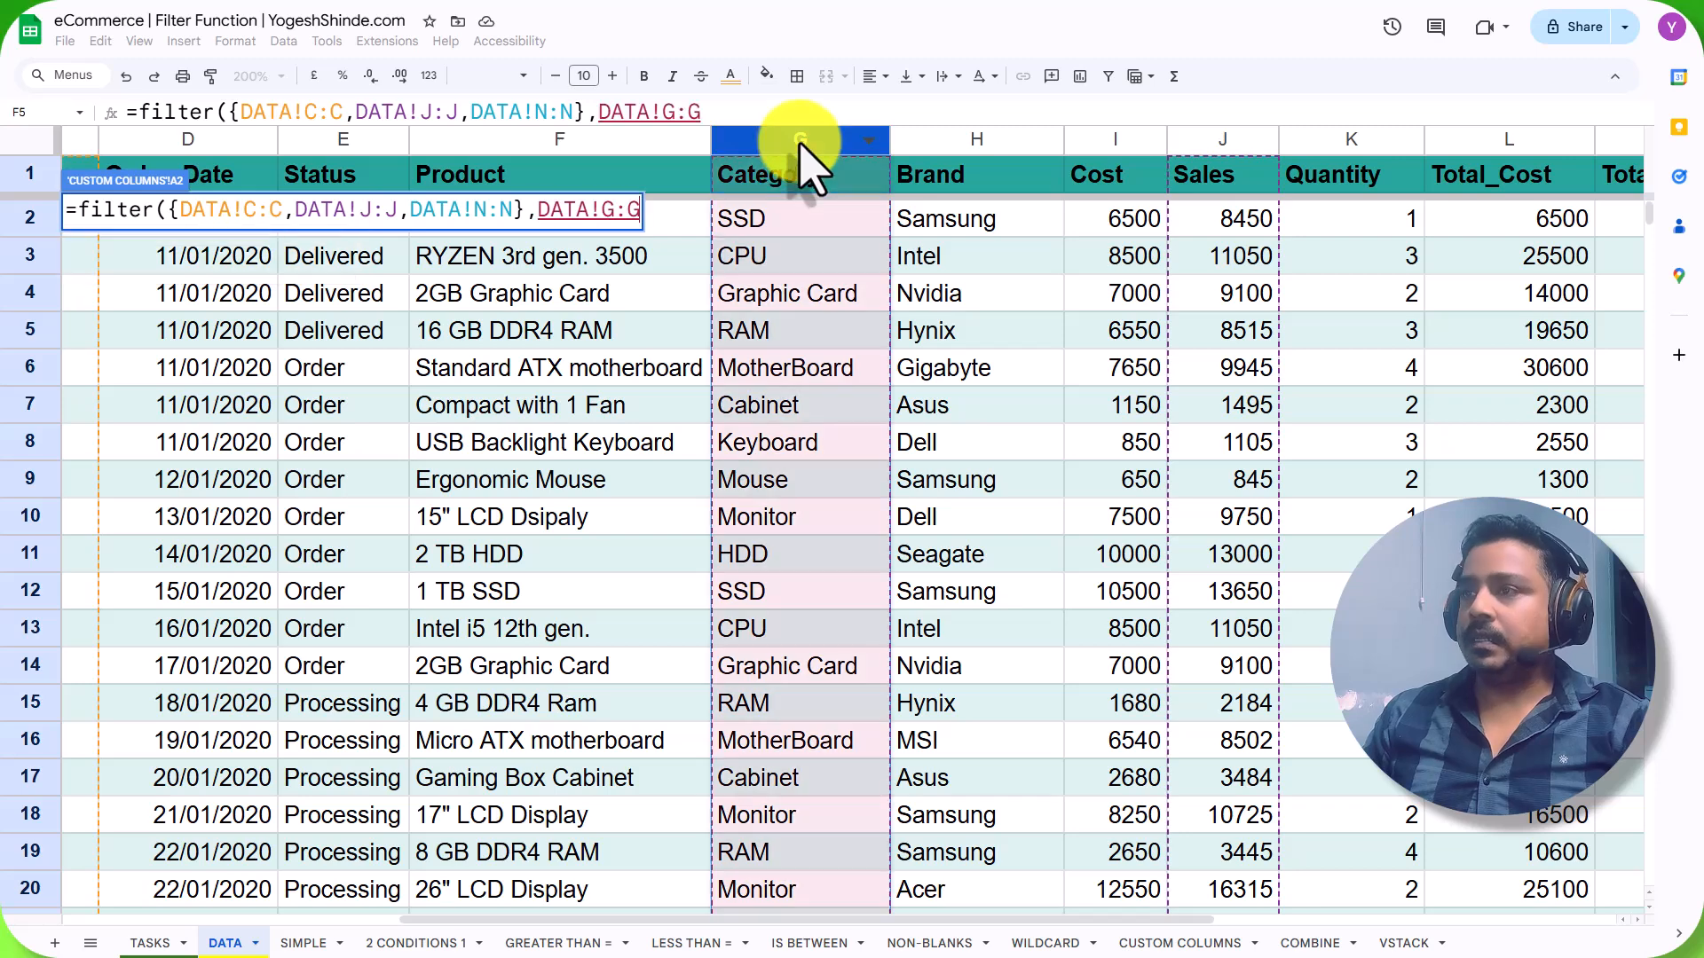
{"action": "type", "text": "="}
{"action": "left_click", "coordinate": [1209, 946]}
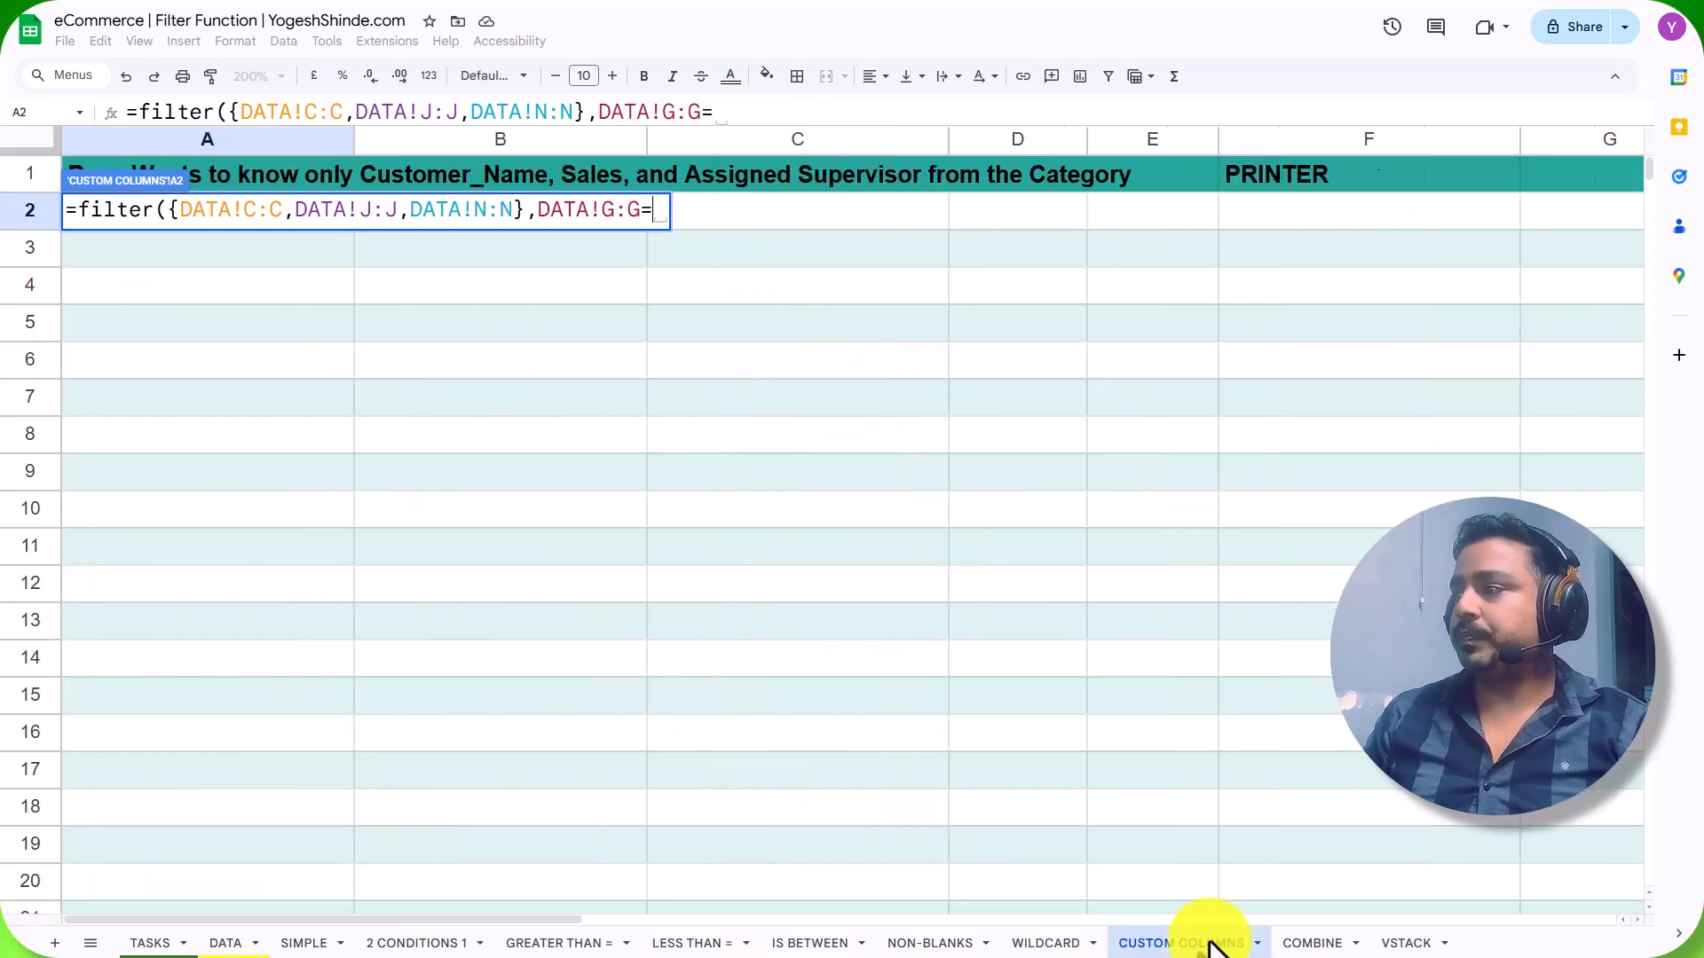
{"action": "left_click", "coordinate": [1269, 188]}
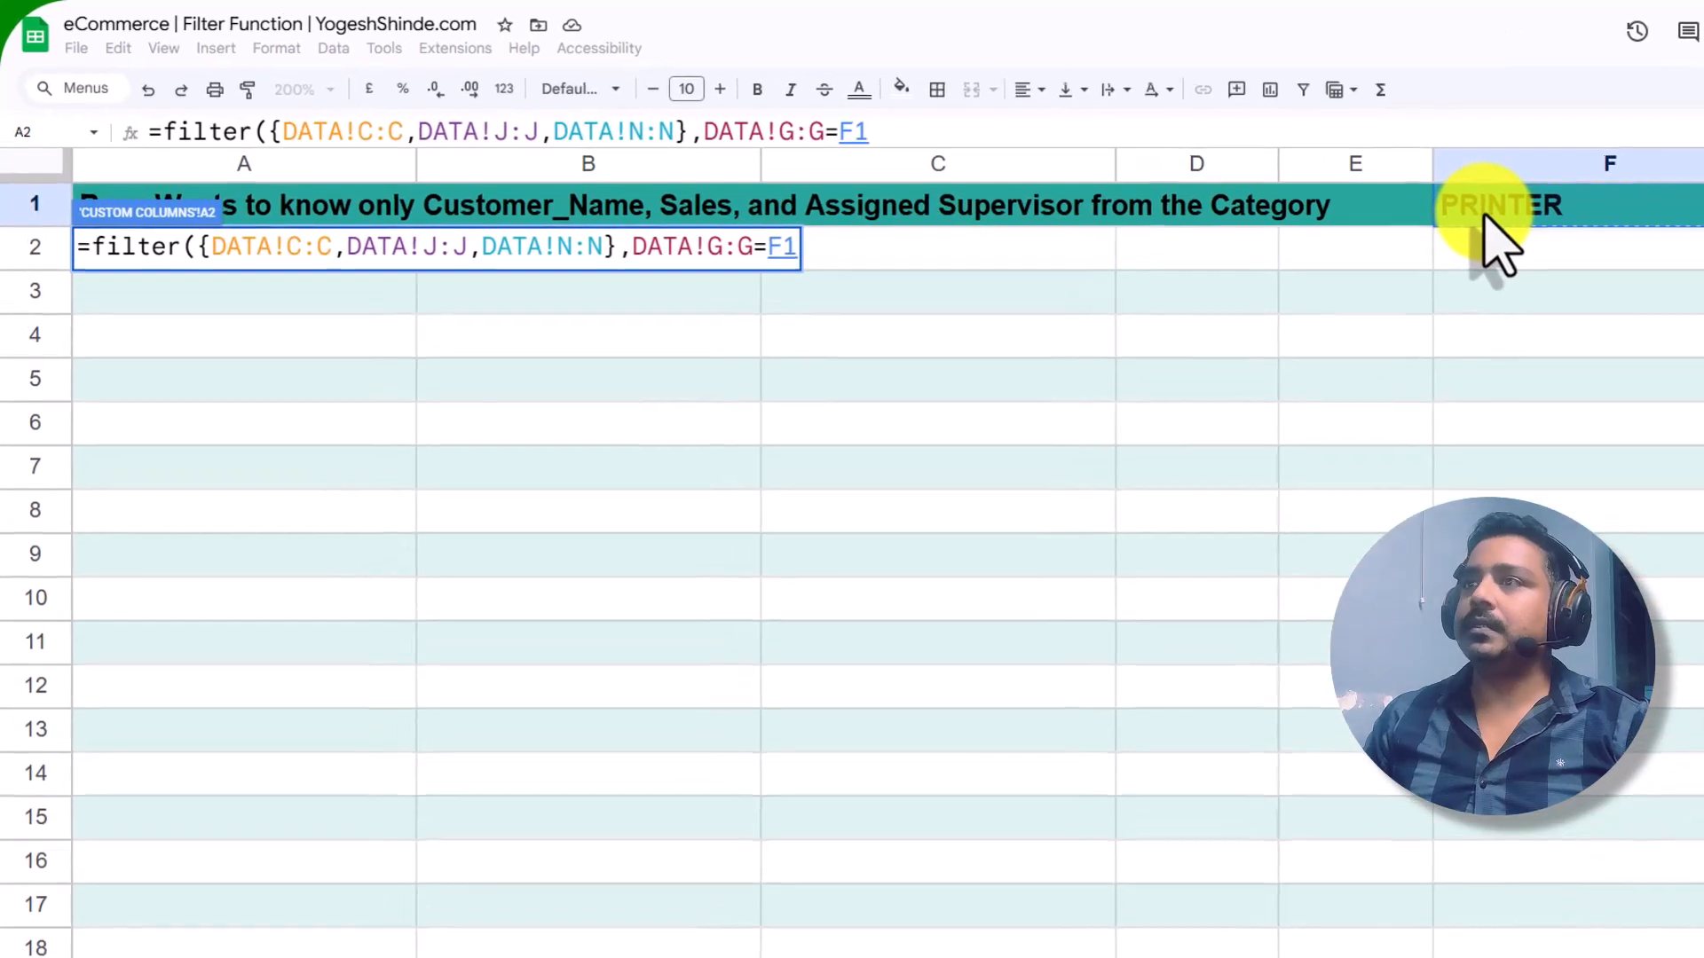
{"action": "key", "text": "Return"}
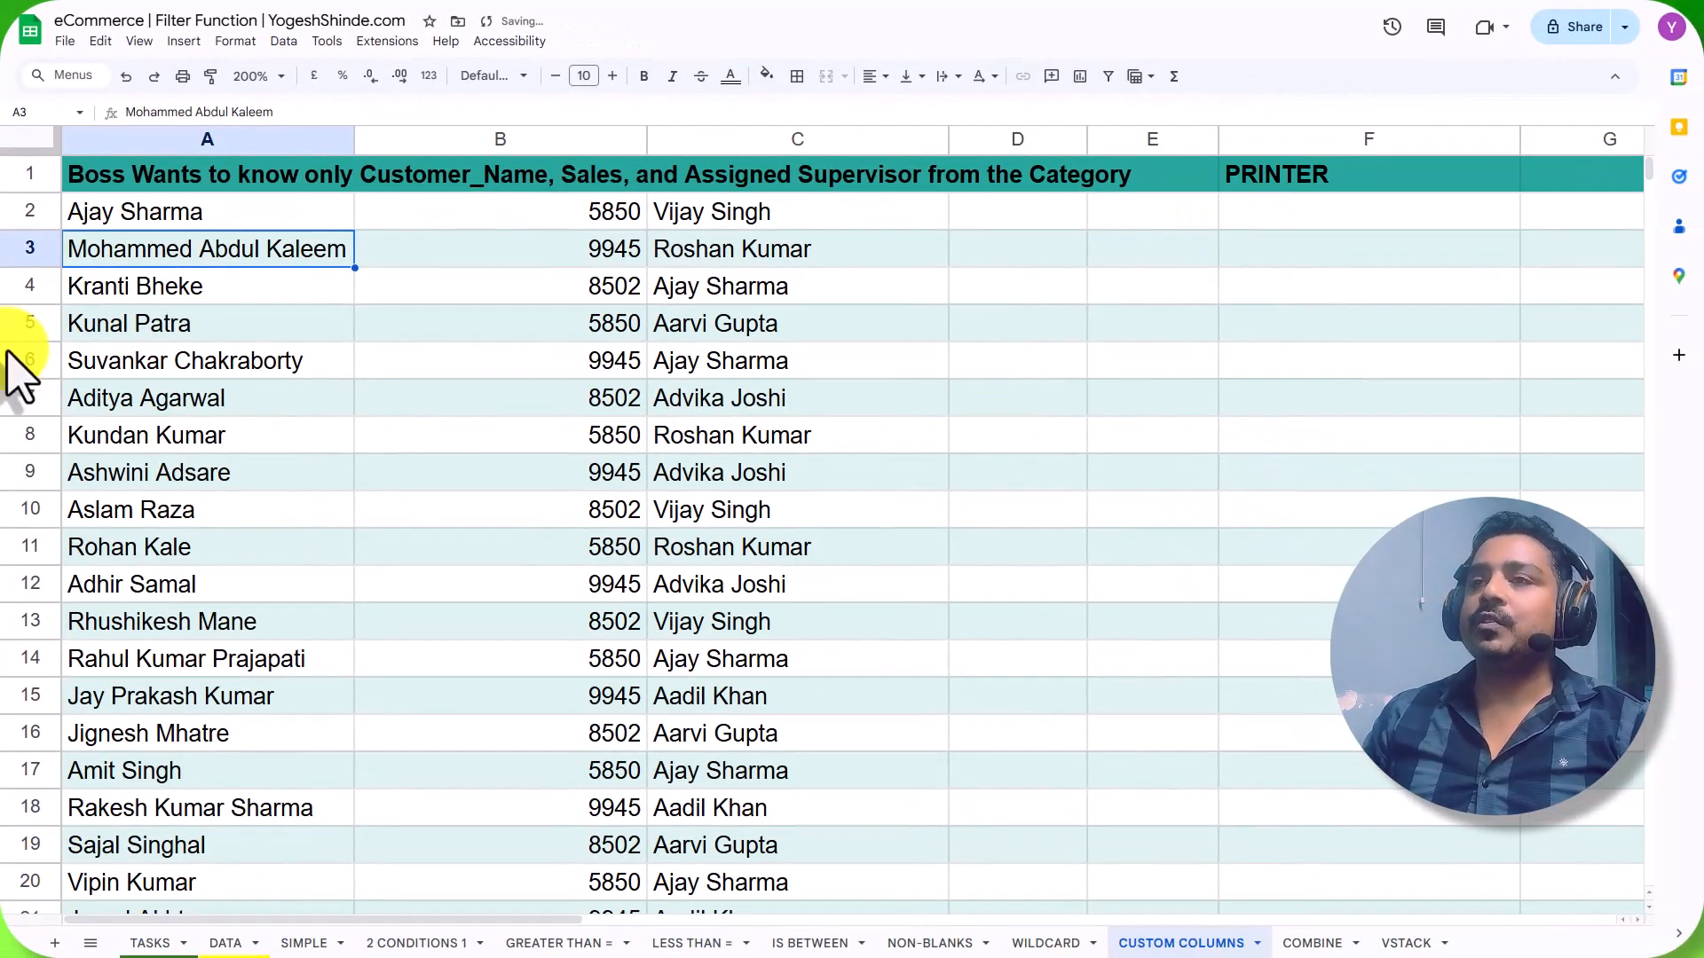
Compare the three returned columns with the DATA sheet and mark the Custom Range Or Array {} task as done in TASKS.
{"action": "left_click_drag", "start_coordinate": [188, 219], "coordinate": [798, 232]}
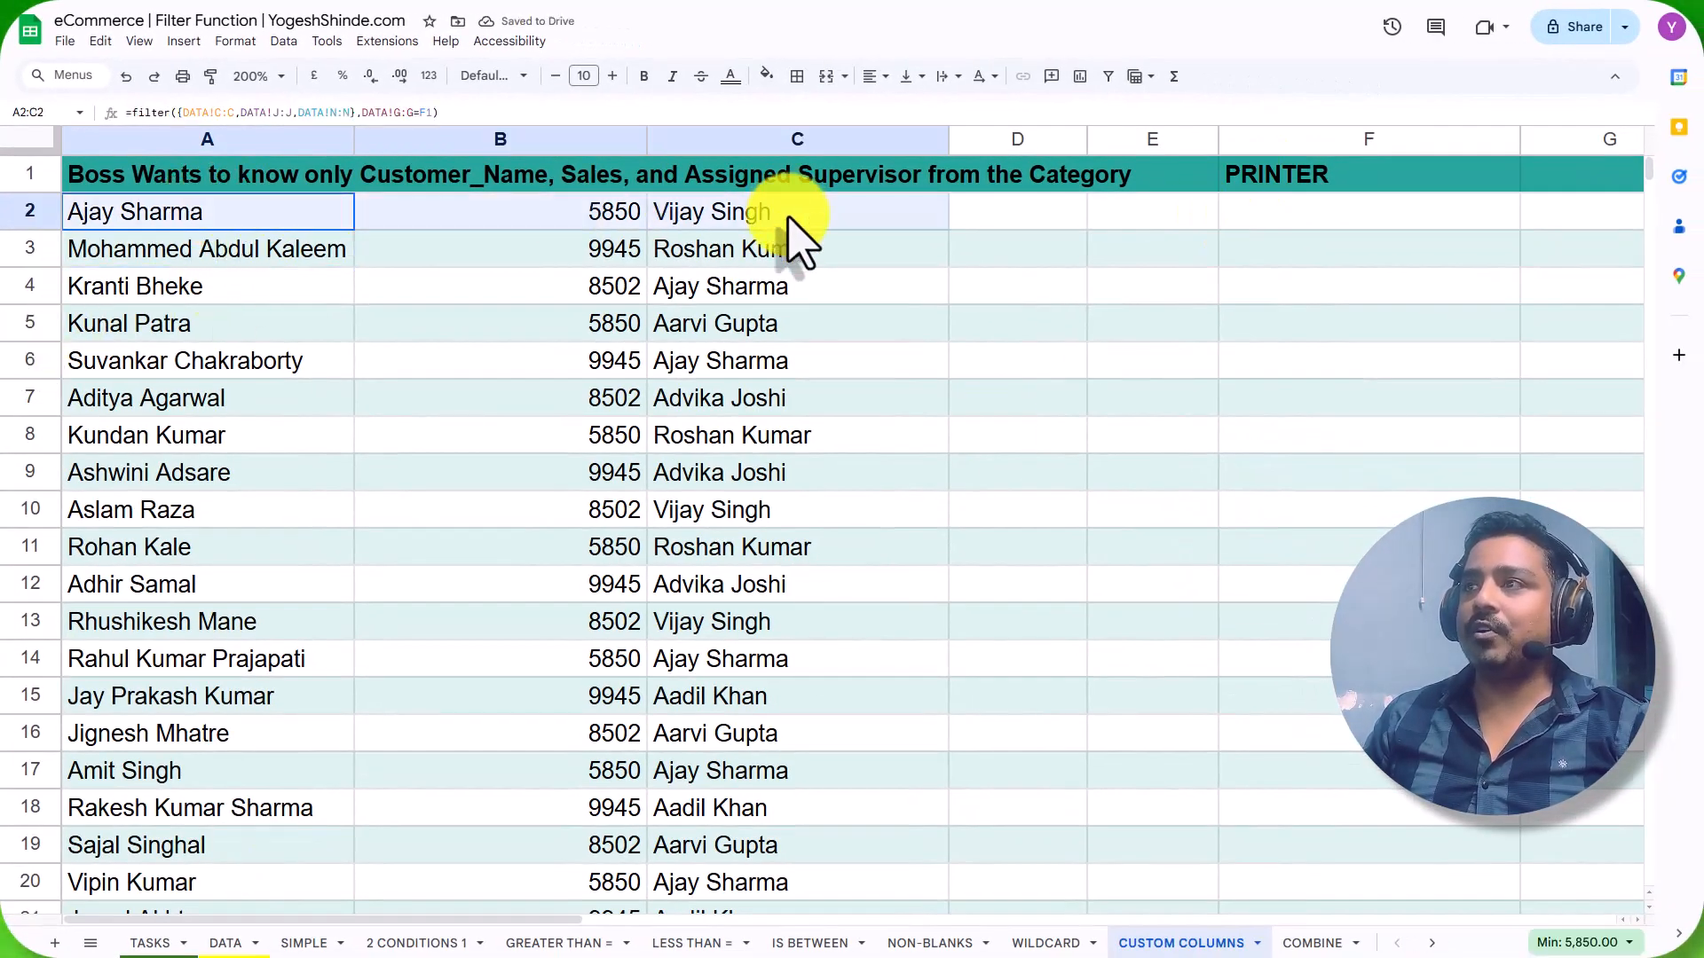
{"action": "left_click", "coordinate": [233, 946]}
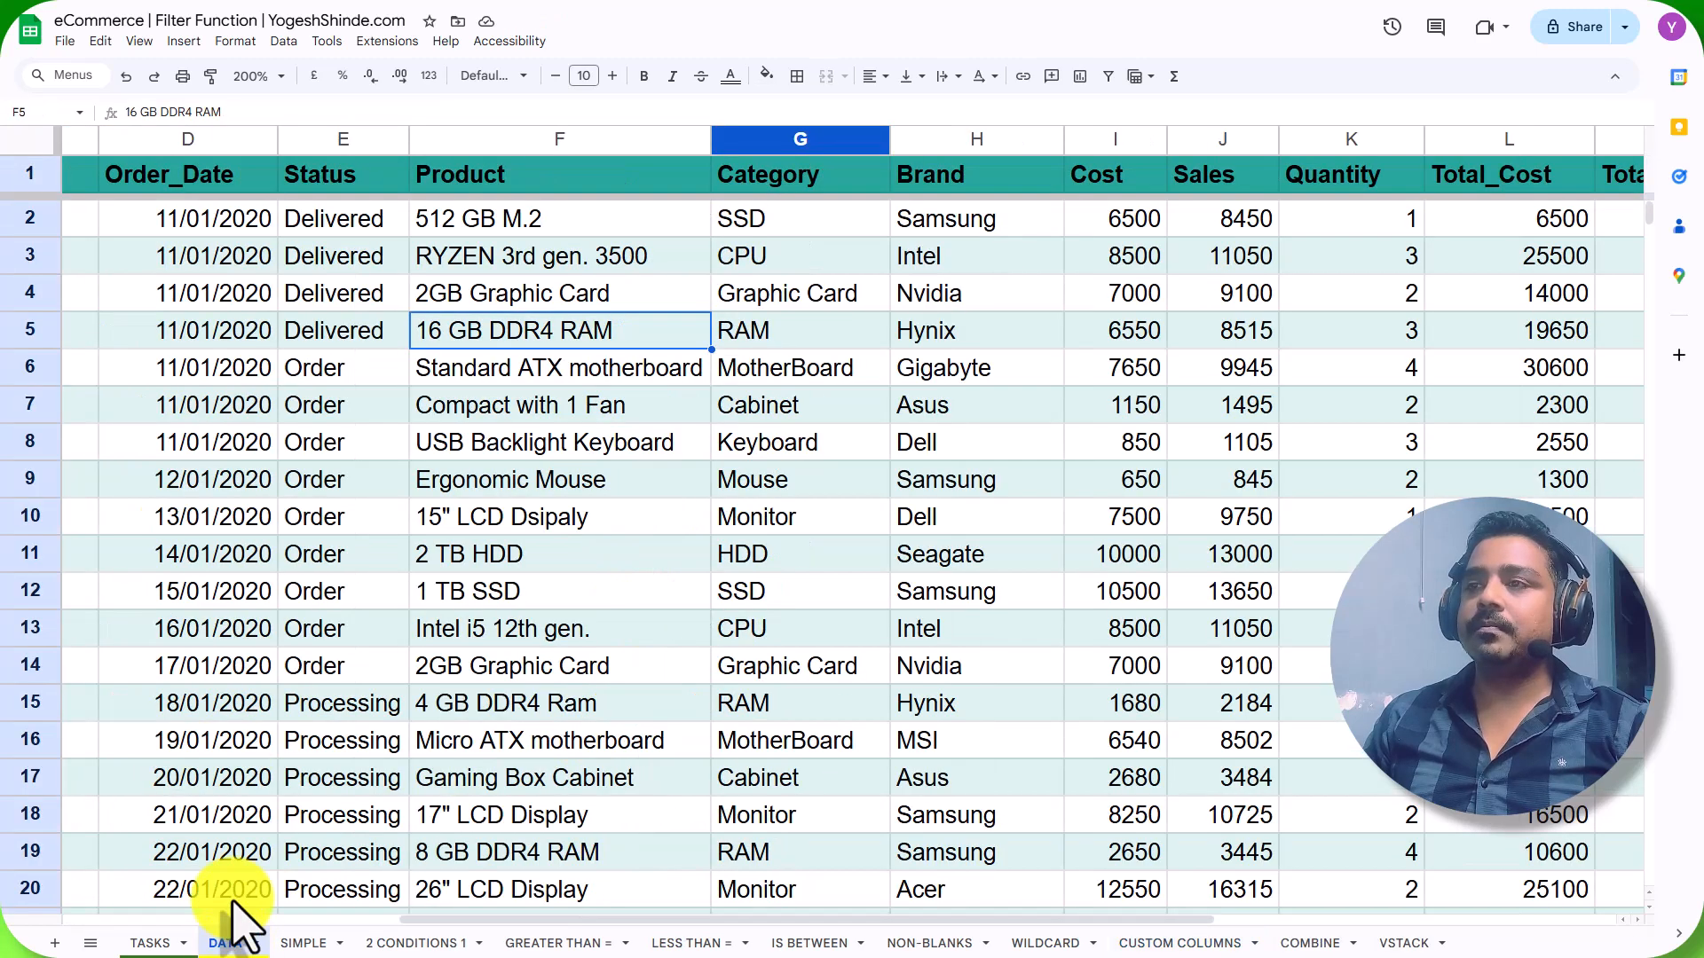
{"action": "left_click", "coordinate": [1165, 946]}
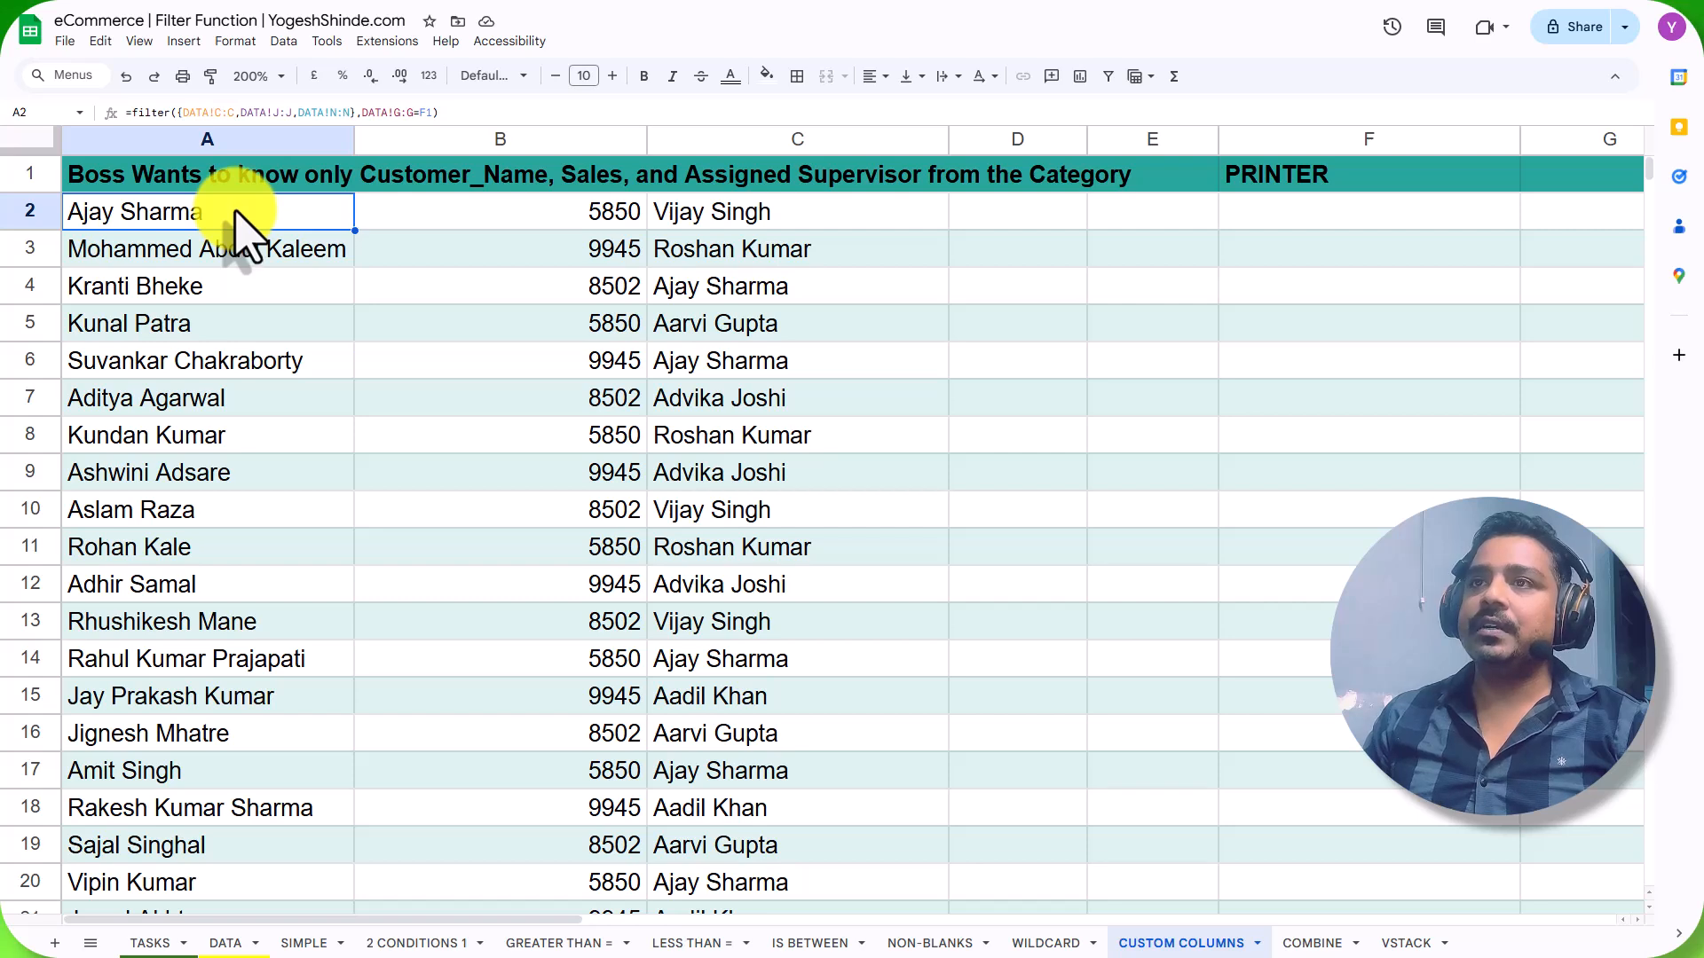
{"action": "left_click", "coordinate": [158, 946]}
{"action": "left_click", "coordinate": [625, 559]}
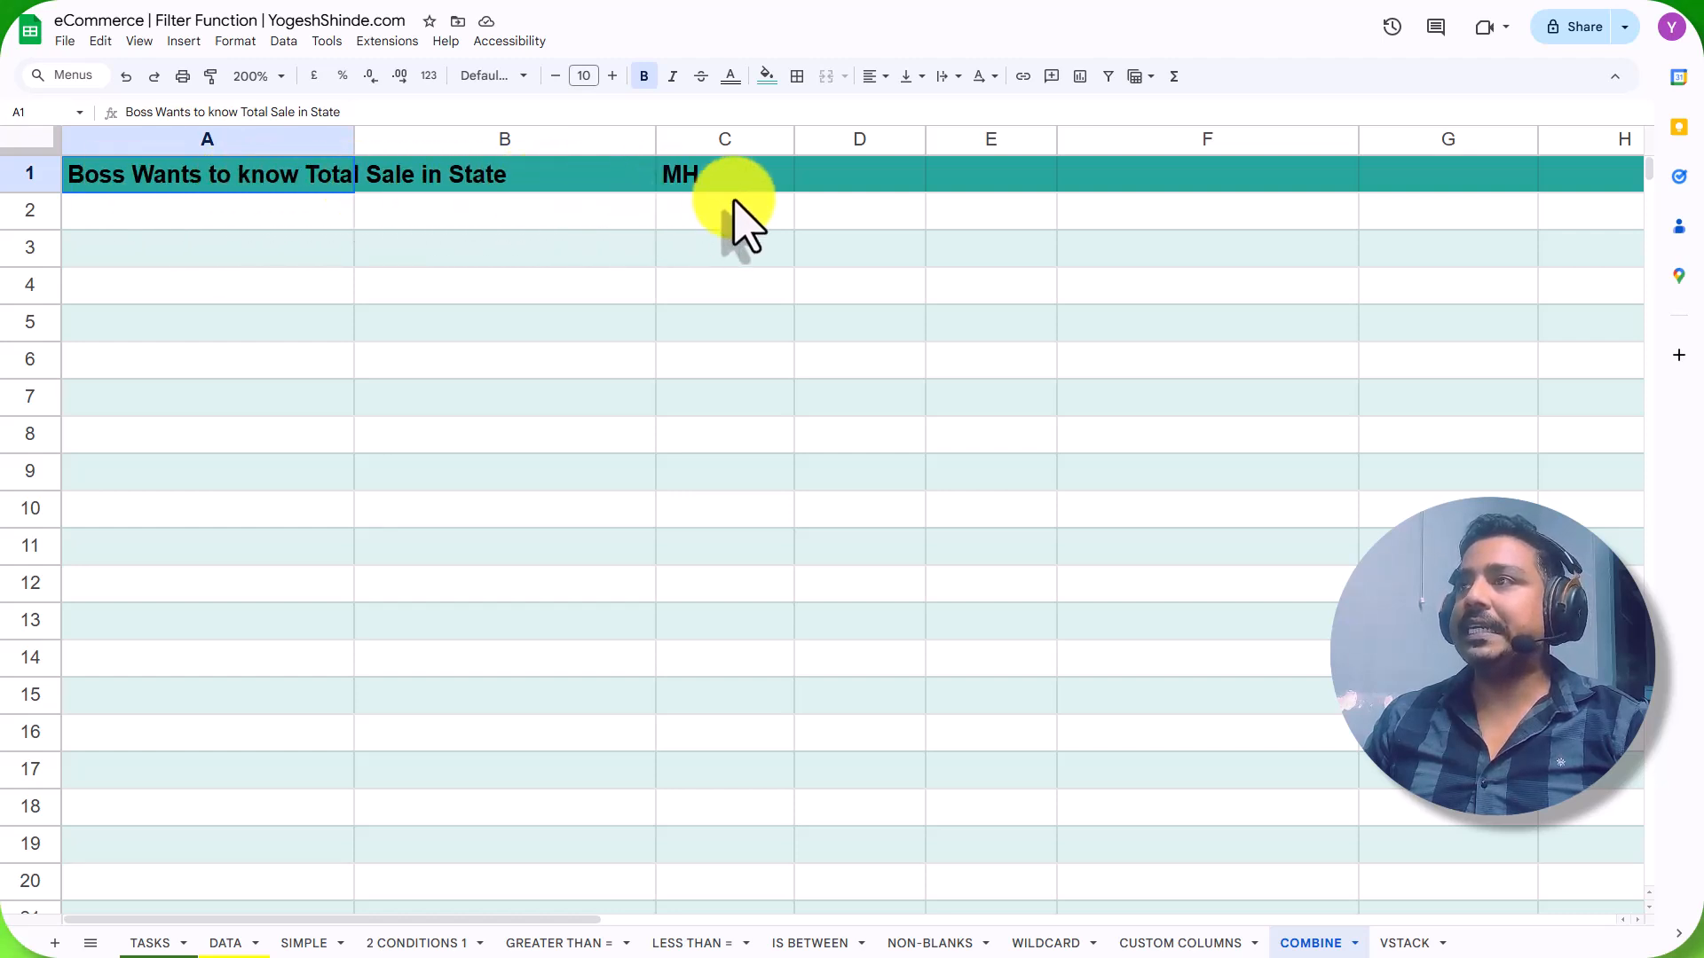
Start a FILTER formula in A2 of the COMBINE sheet with the Sales column DATA!J:J as its range.
{"action": "left_click", "coordinate": [196, 217]}
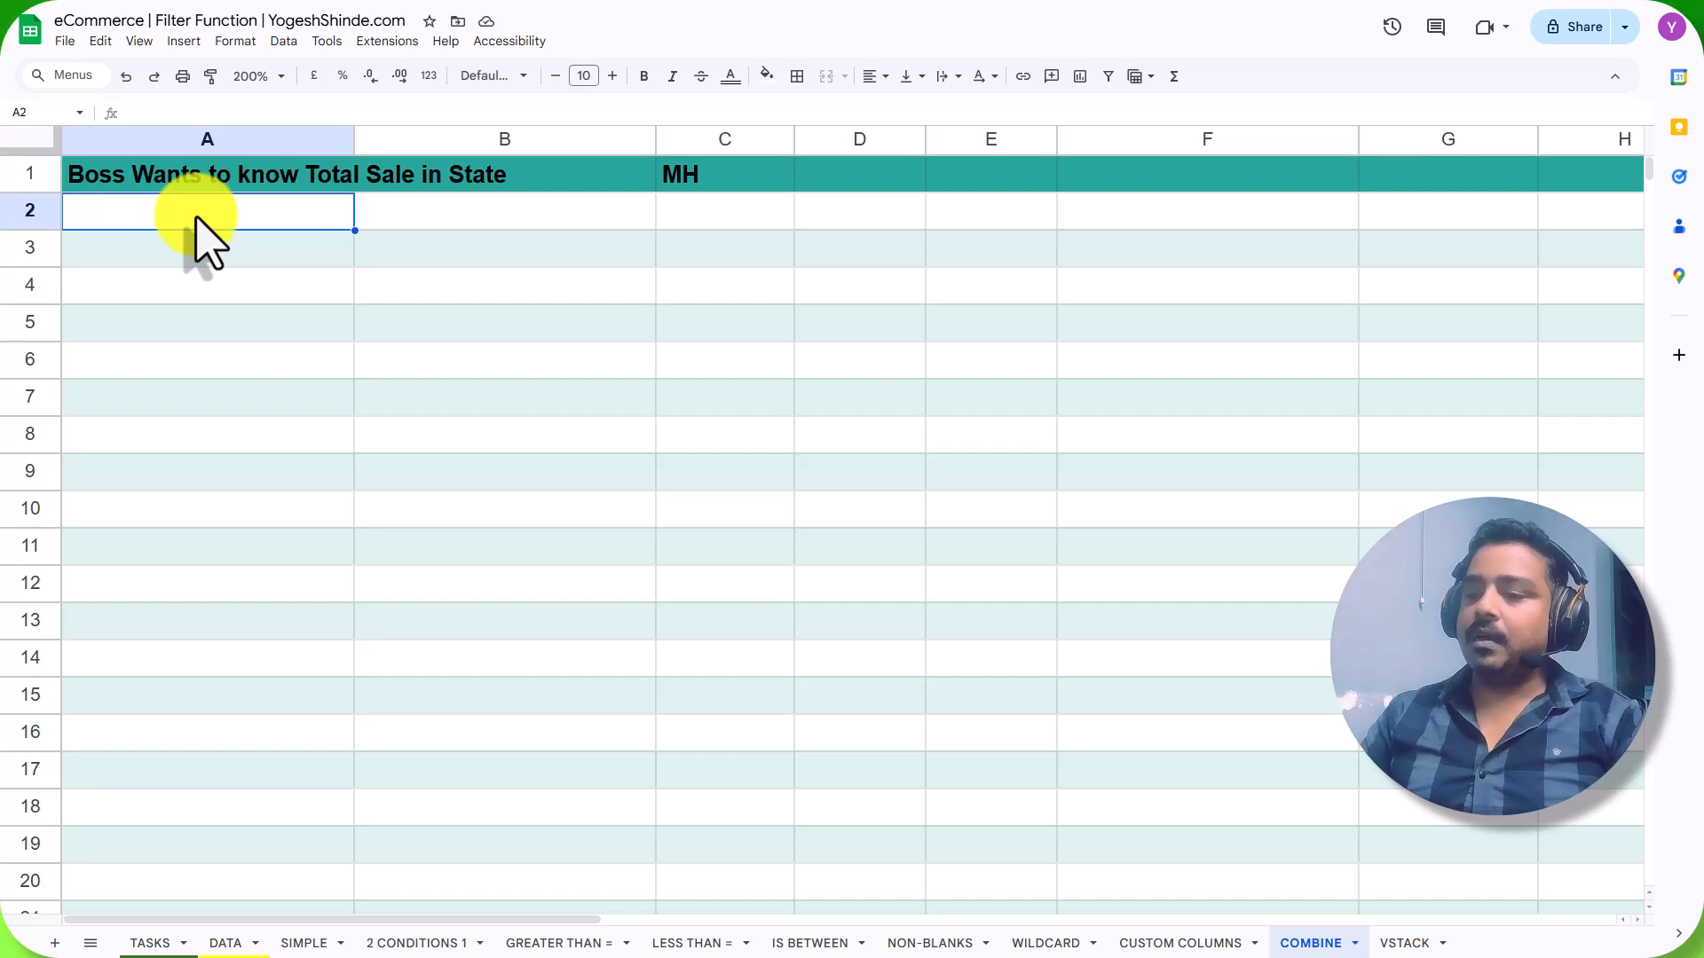
{"action": "type", "text": "=filter"}
{"action": "key", "text": "Tab"}
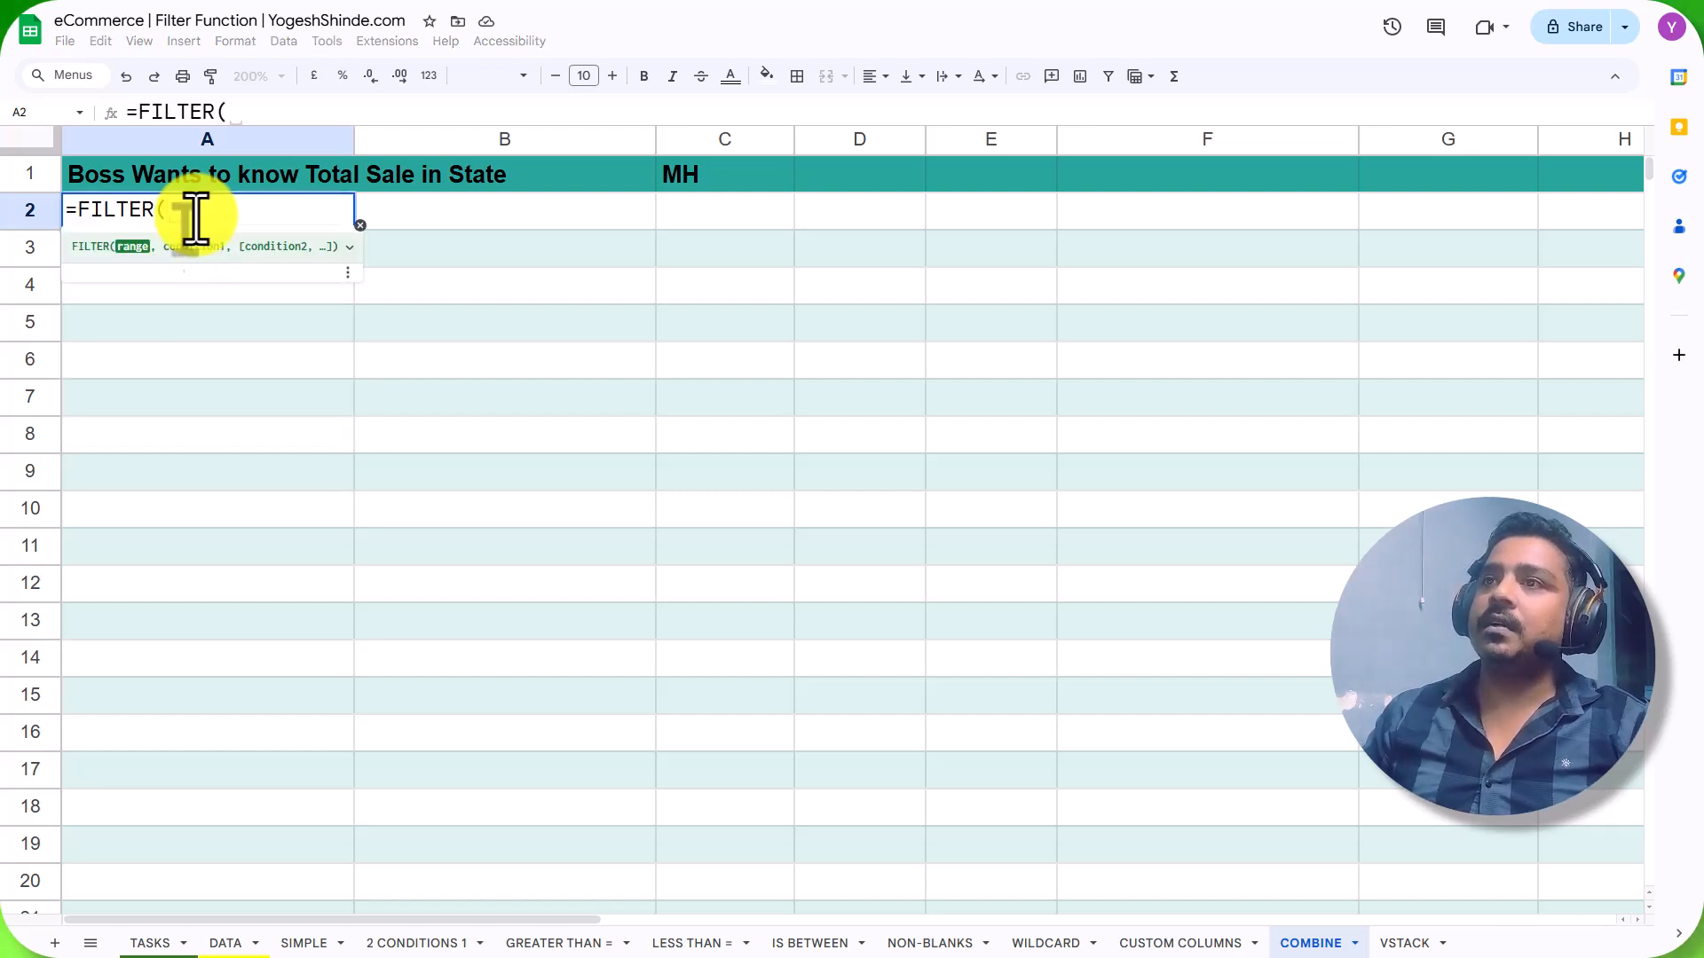
{"action": "left_click", "coordinate": [233, 946]}
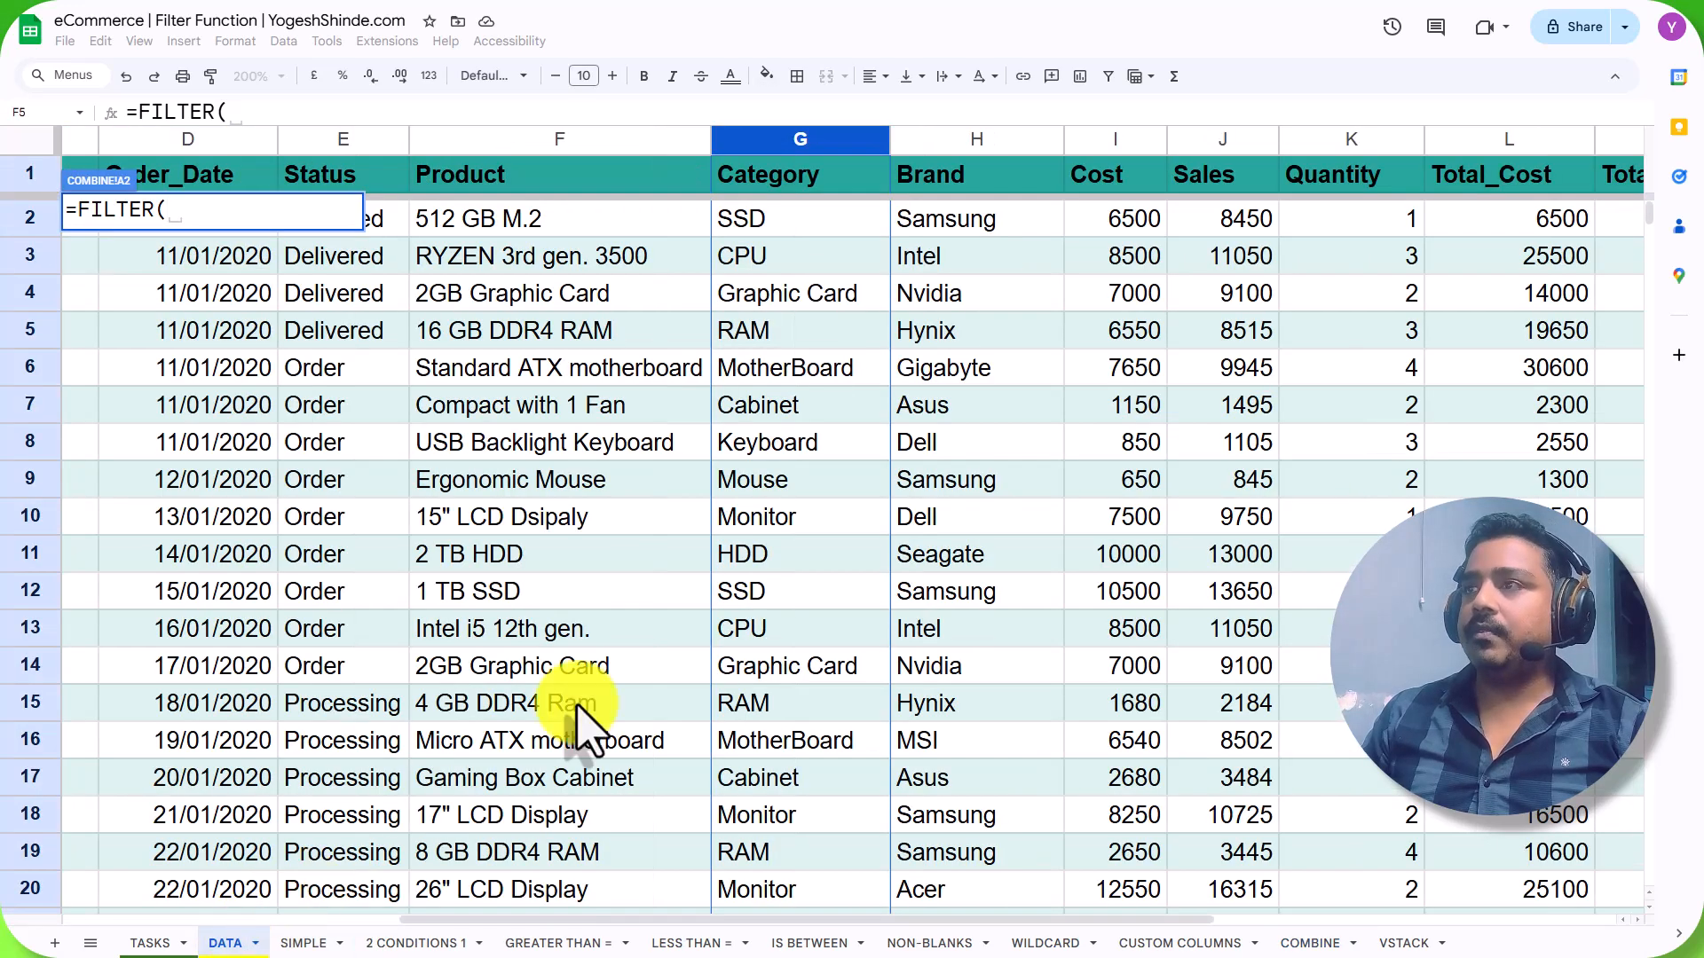
{"action": "left_click_drag", "start_coordinate": [643, 920], "coordinate": [810, 921]}
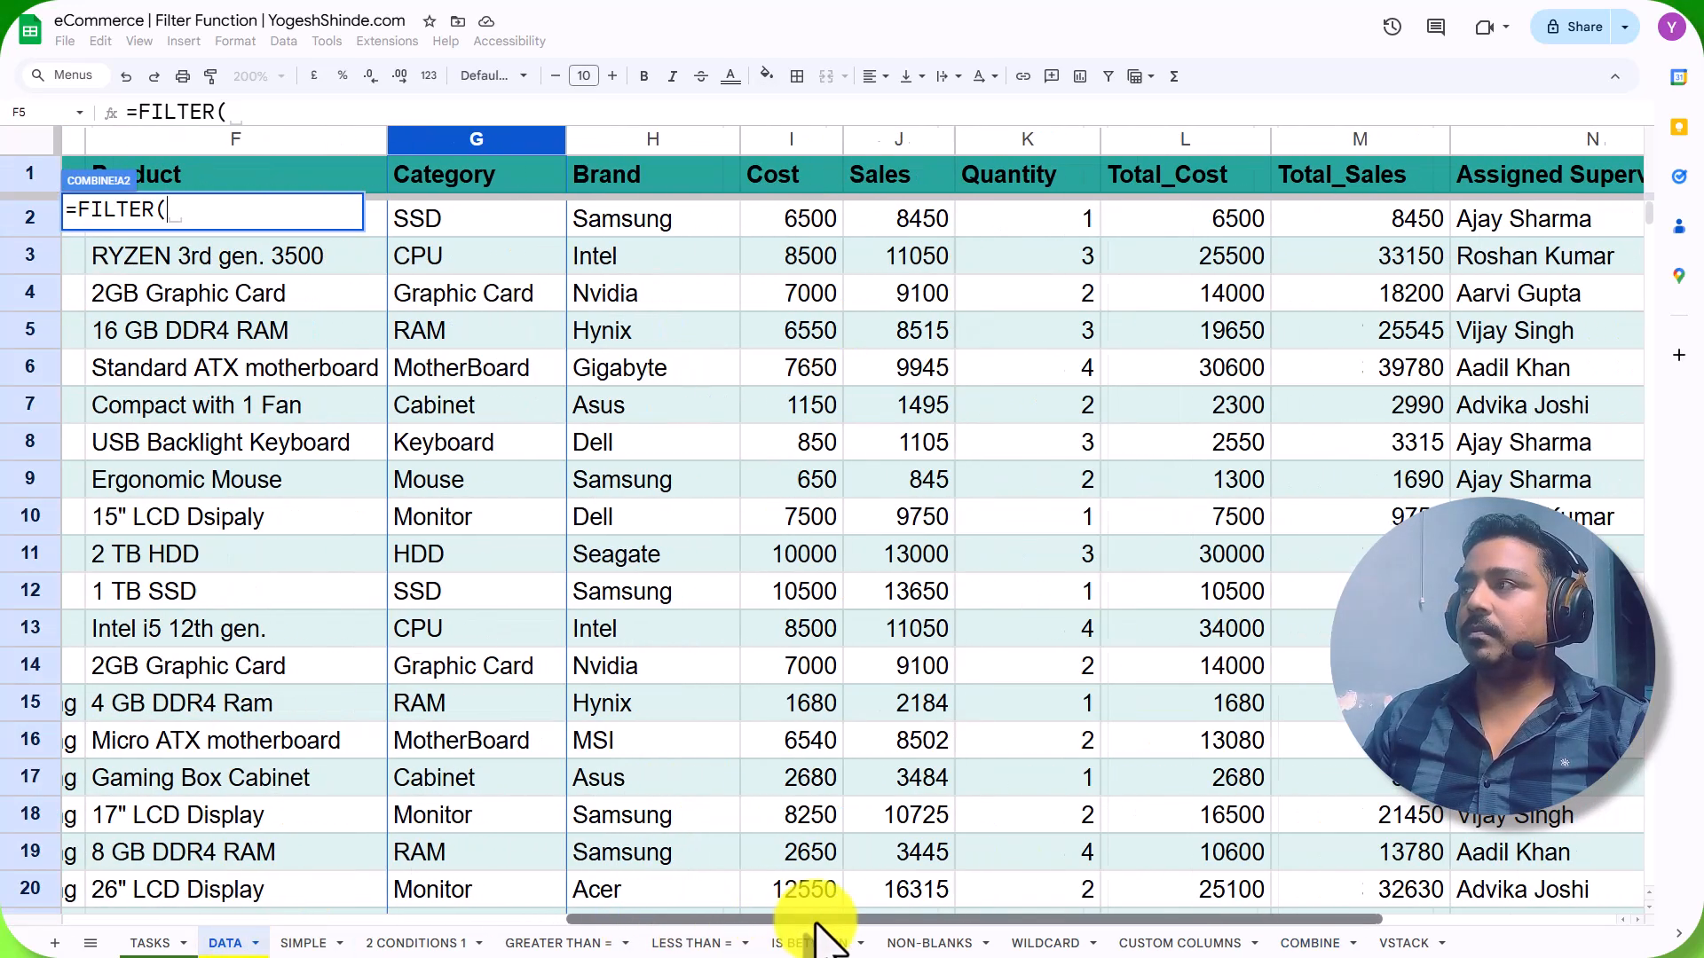
{"action": "left_click", "coordinate": [865, 139]}
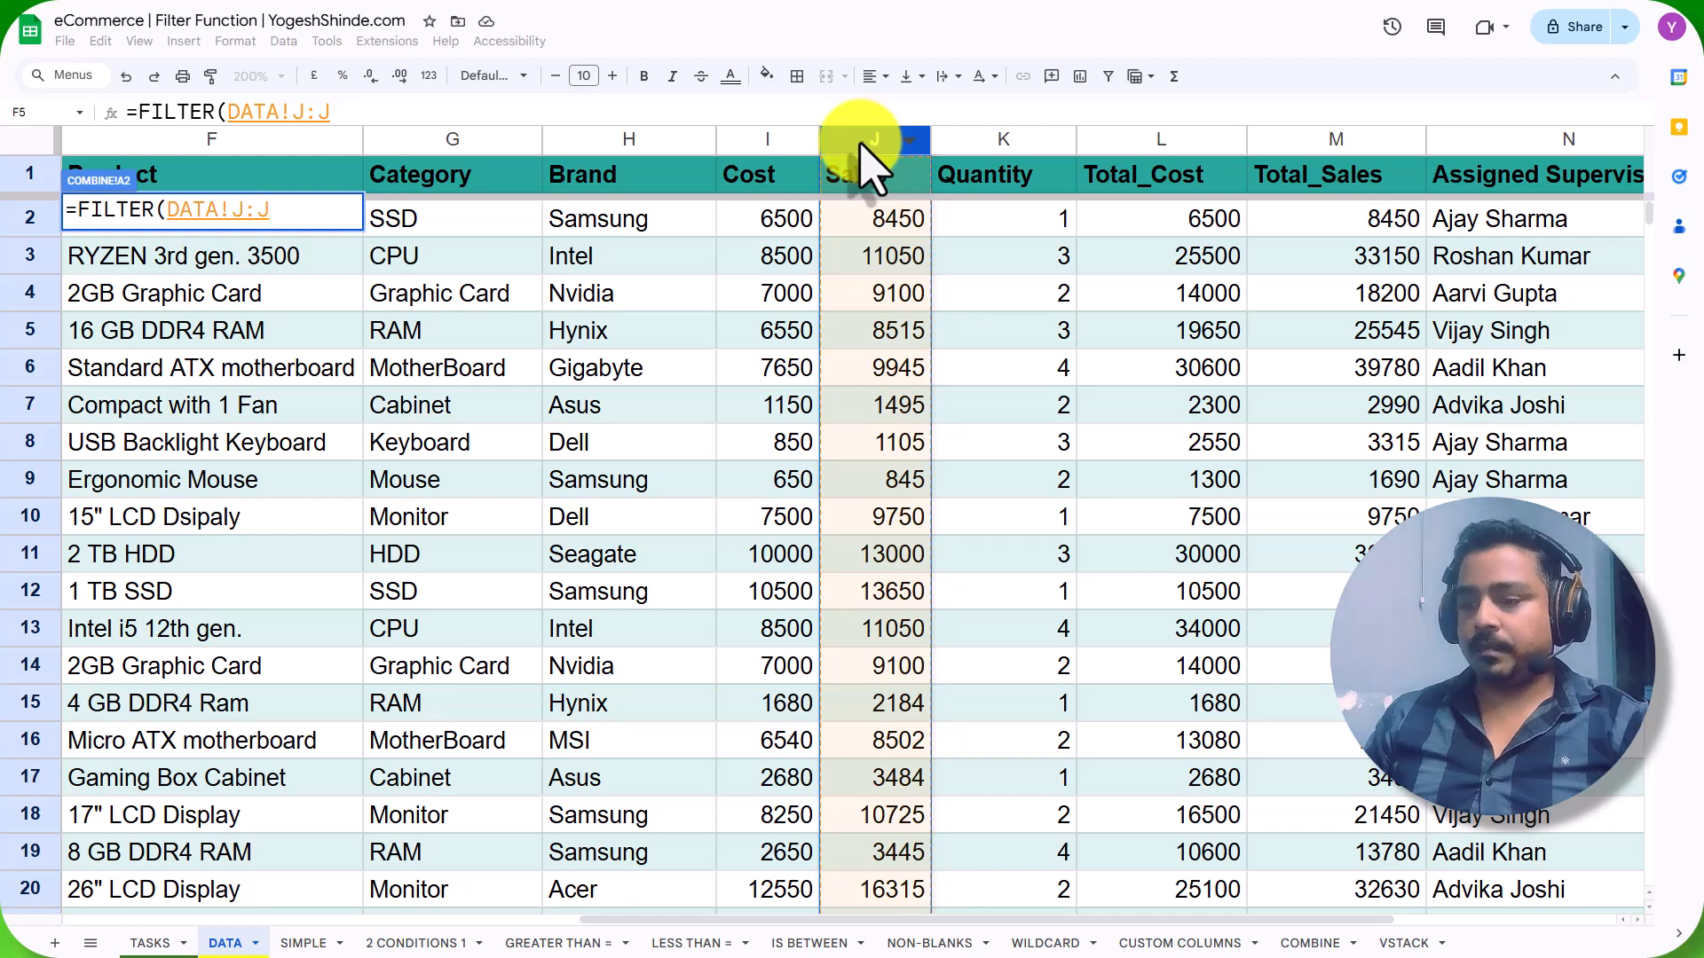
{"action": "type", "text": ","}
Add the condition DATA!B:B=C1 to match the state code MH and enter the formula.
{"action": "left_click_drag", "start_coordinate": [701, 921], "coordinate": [135, 923]}
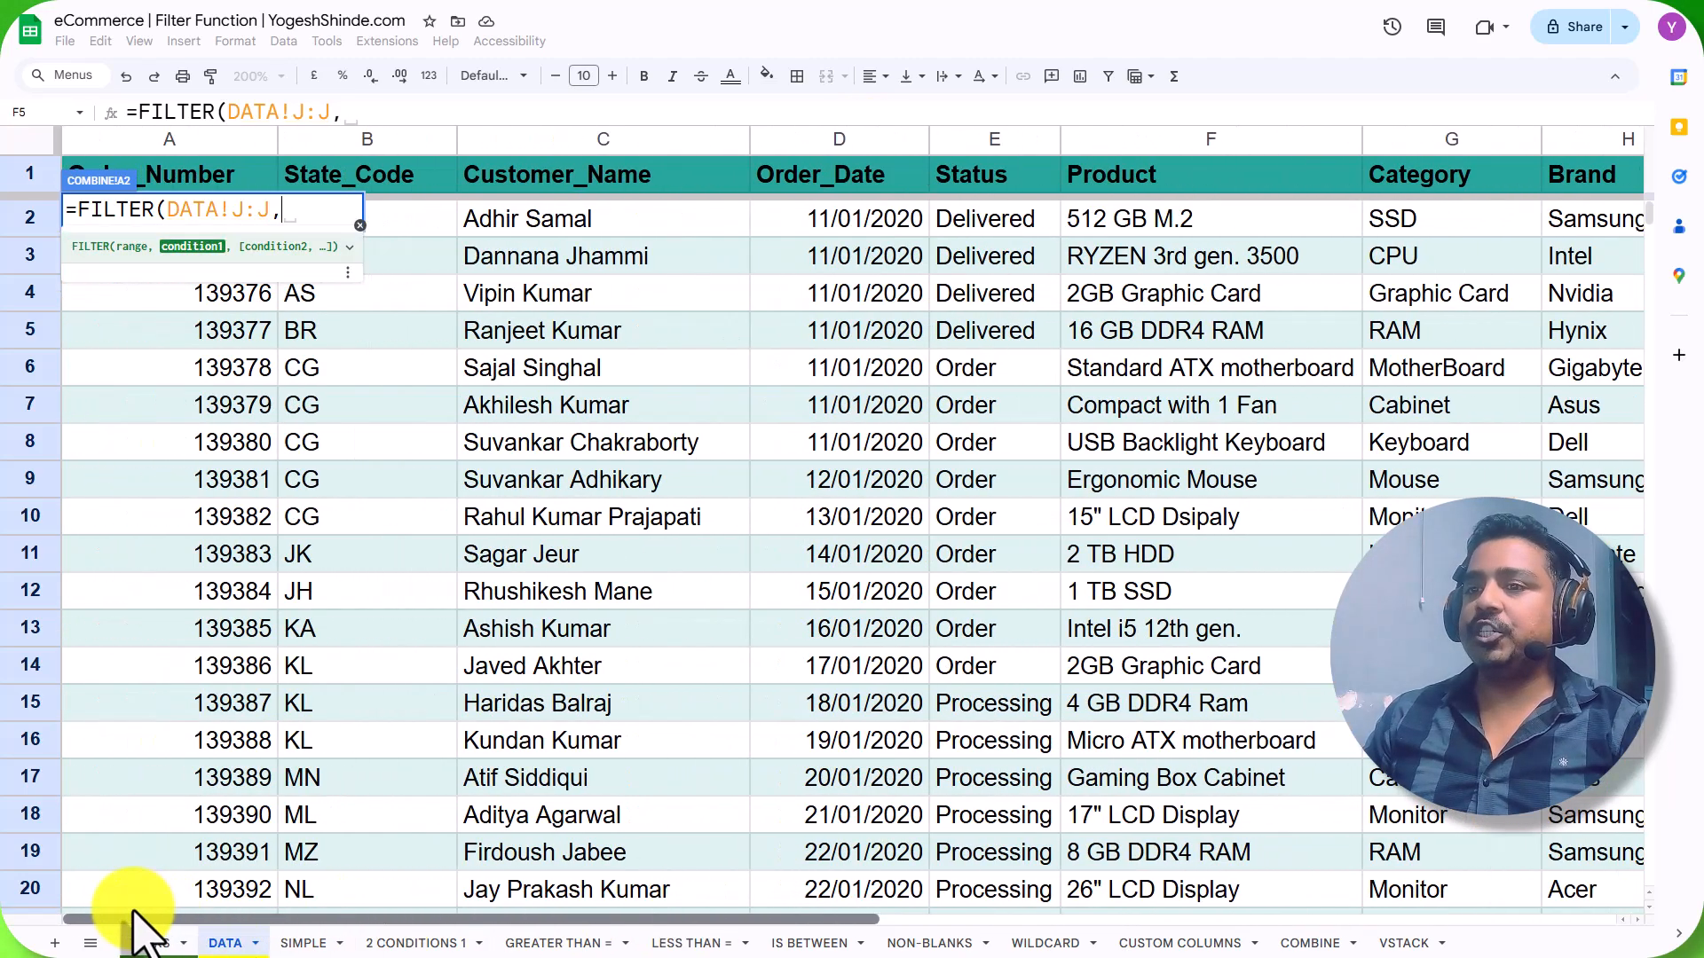
{"action": "left_click", "coordinate": [367, 140]}
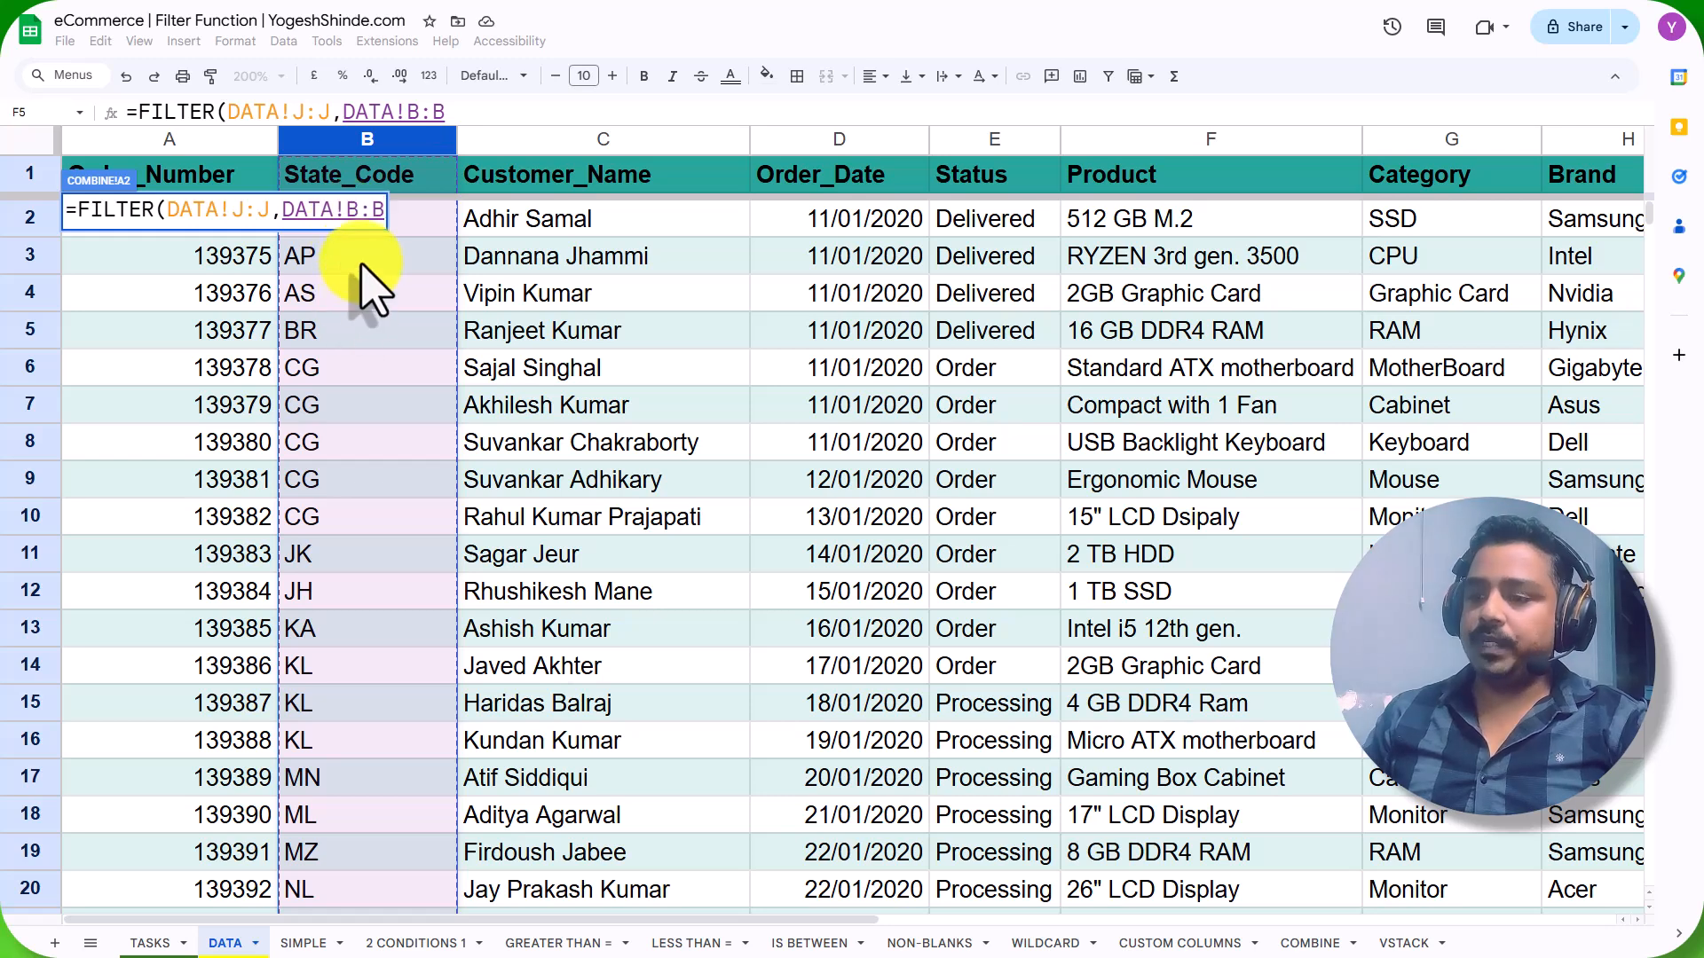
{"action": "type", "text": "="}
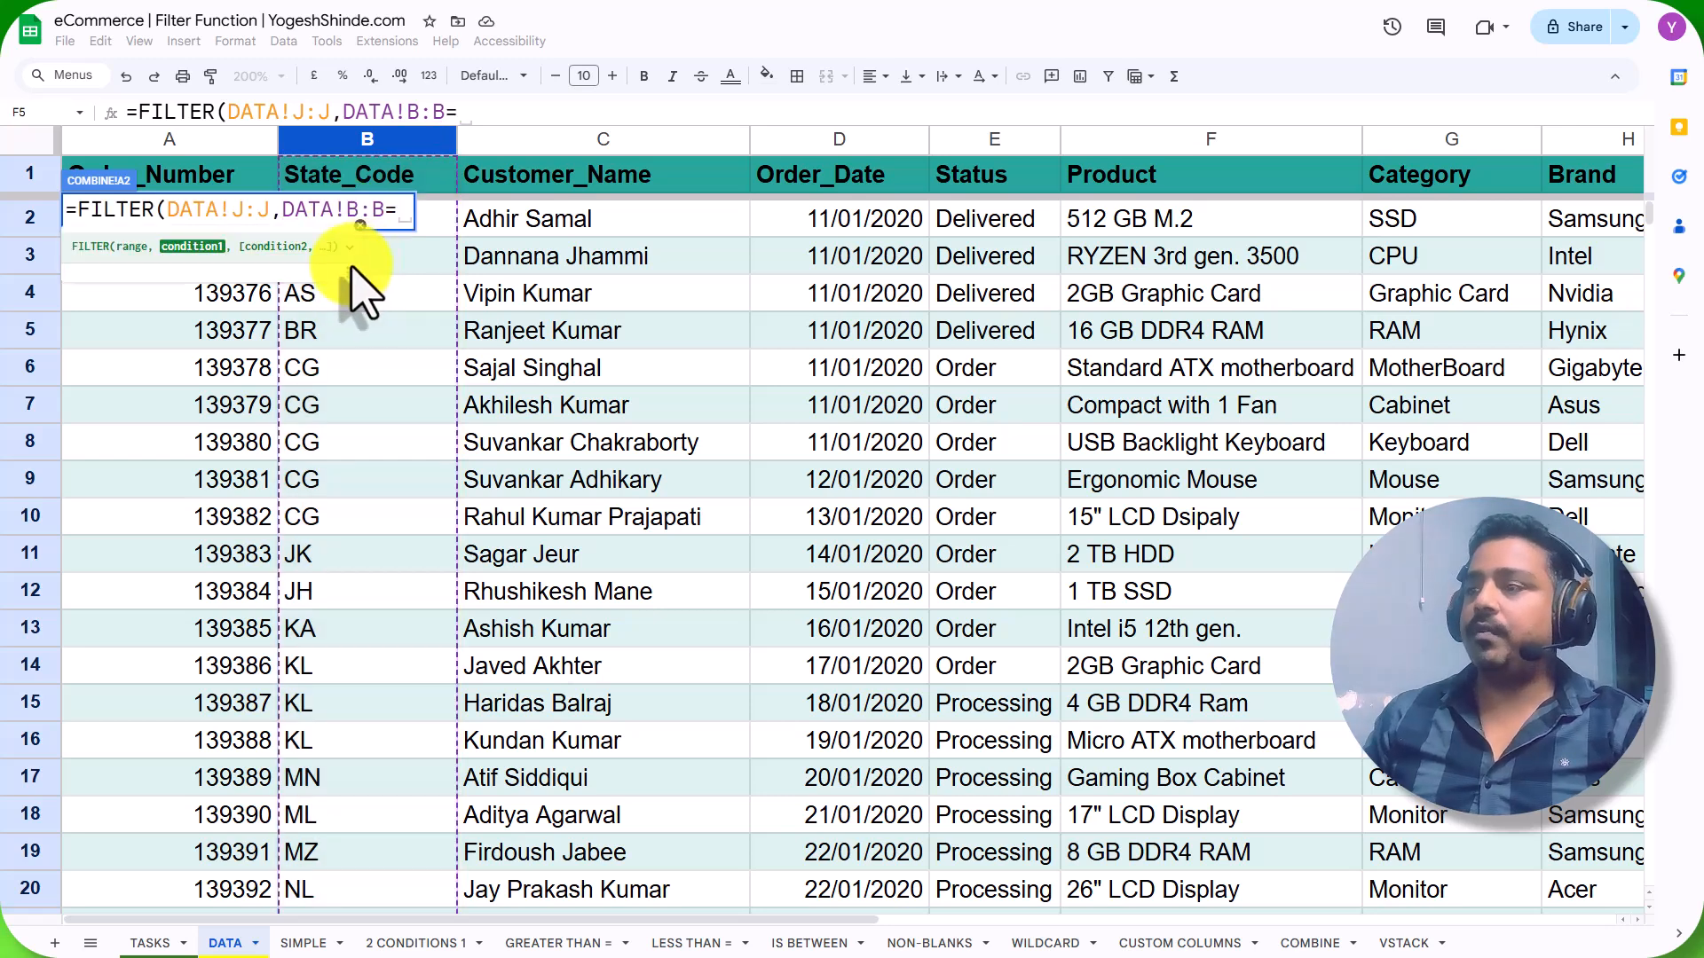
{"action": "left_click", "coordinate": [1303, 943]}
{"action": "left_click", "coordinate": [701, 177]}
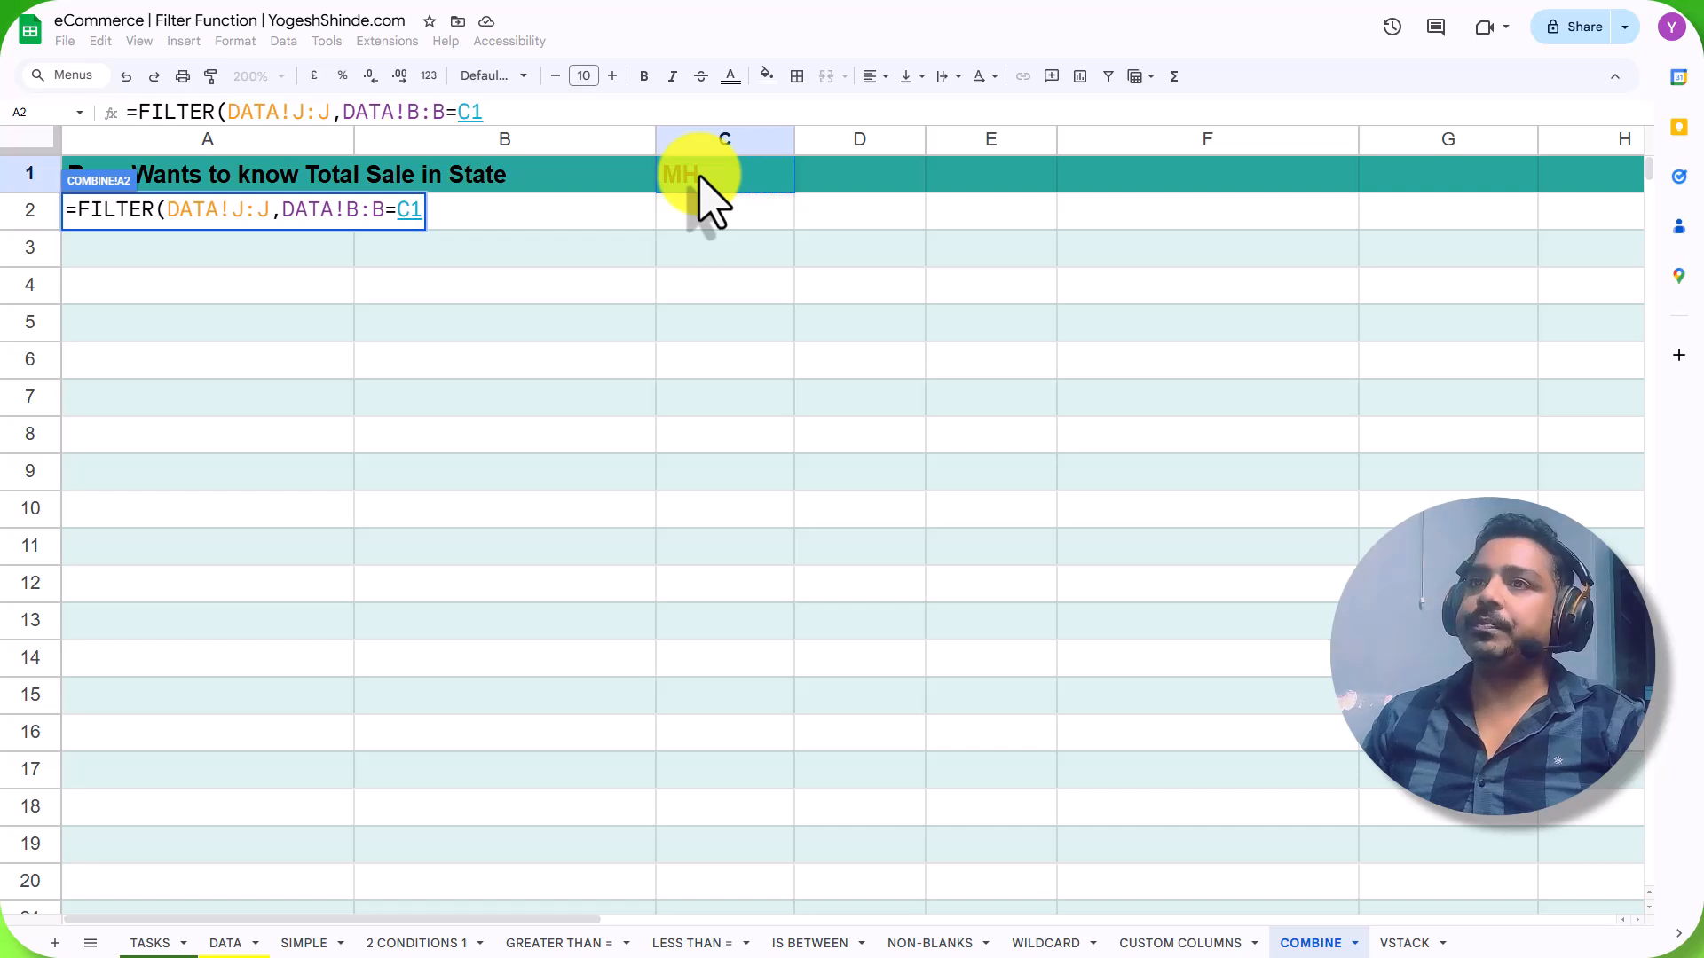
{"action": "key", "text": "Return"}
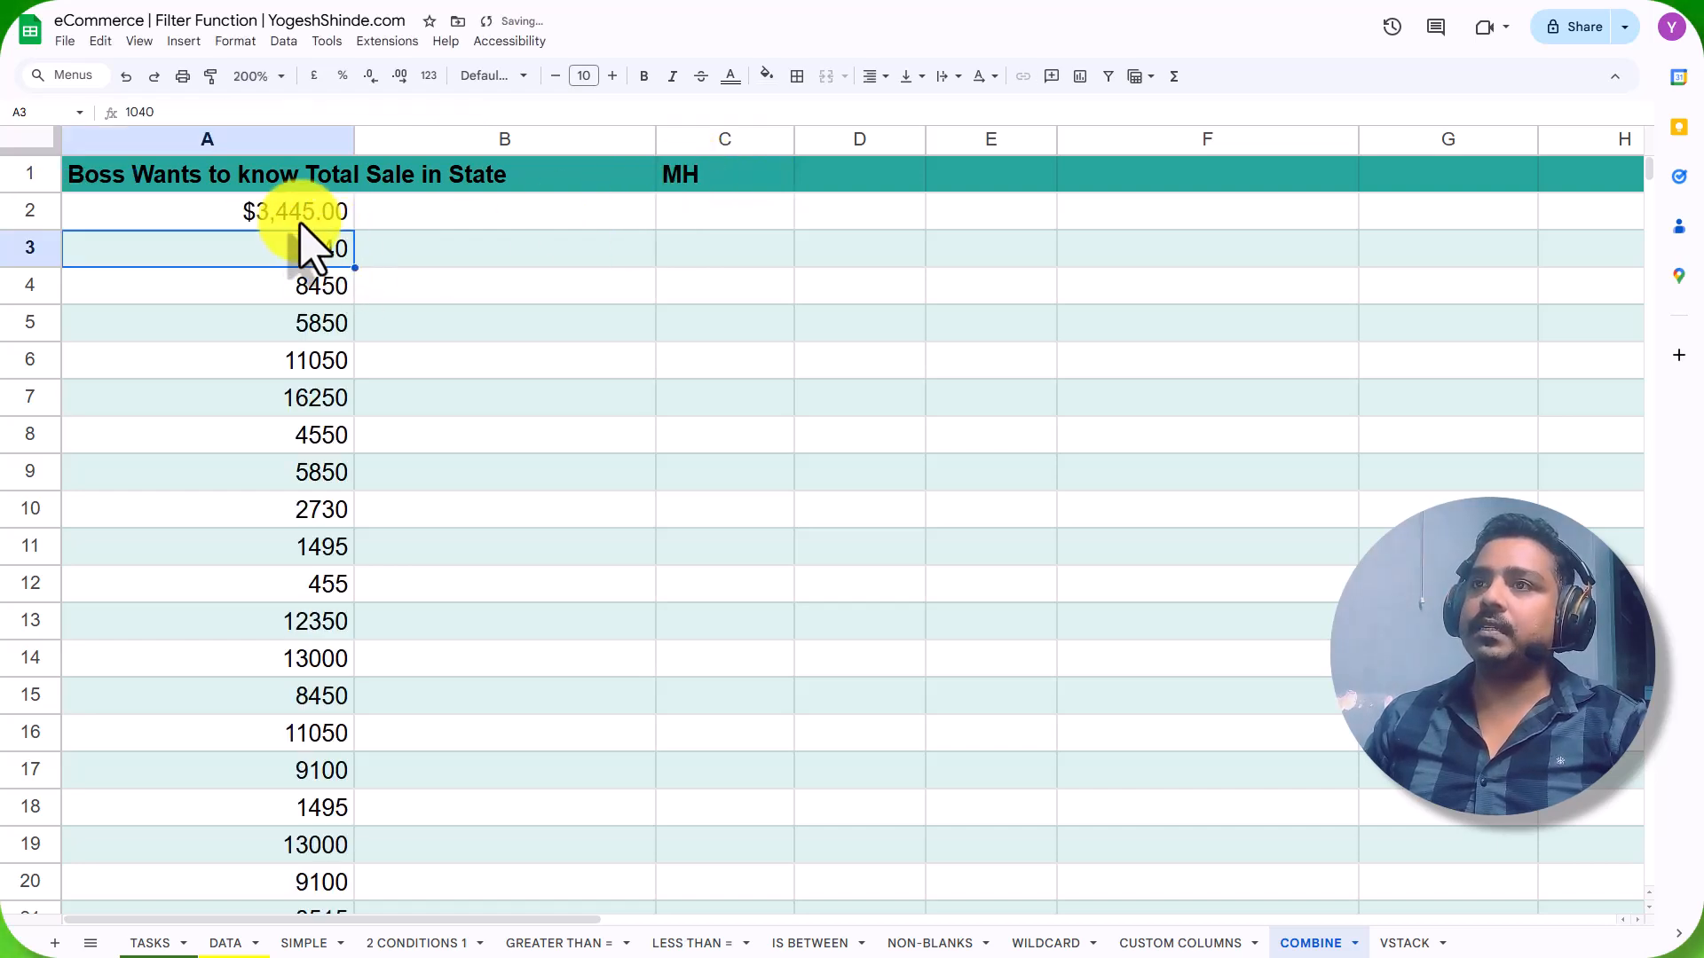
Wrap the FILTER formula in A2 of the COMBINE sheet in SUM to total the MH sales.
{"action": "left_click", "coordinate": [293, 220]}
{"action": "scroll", "coordinate": [304, 647], "scroll_direction": "down", "scroll_amount": 5}
{"action": "scroll", "coordinate": [306, 643], "scroll_direction": "up", "scroll_amount": 5}
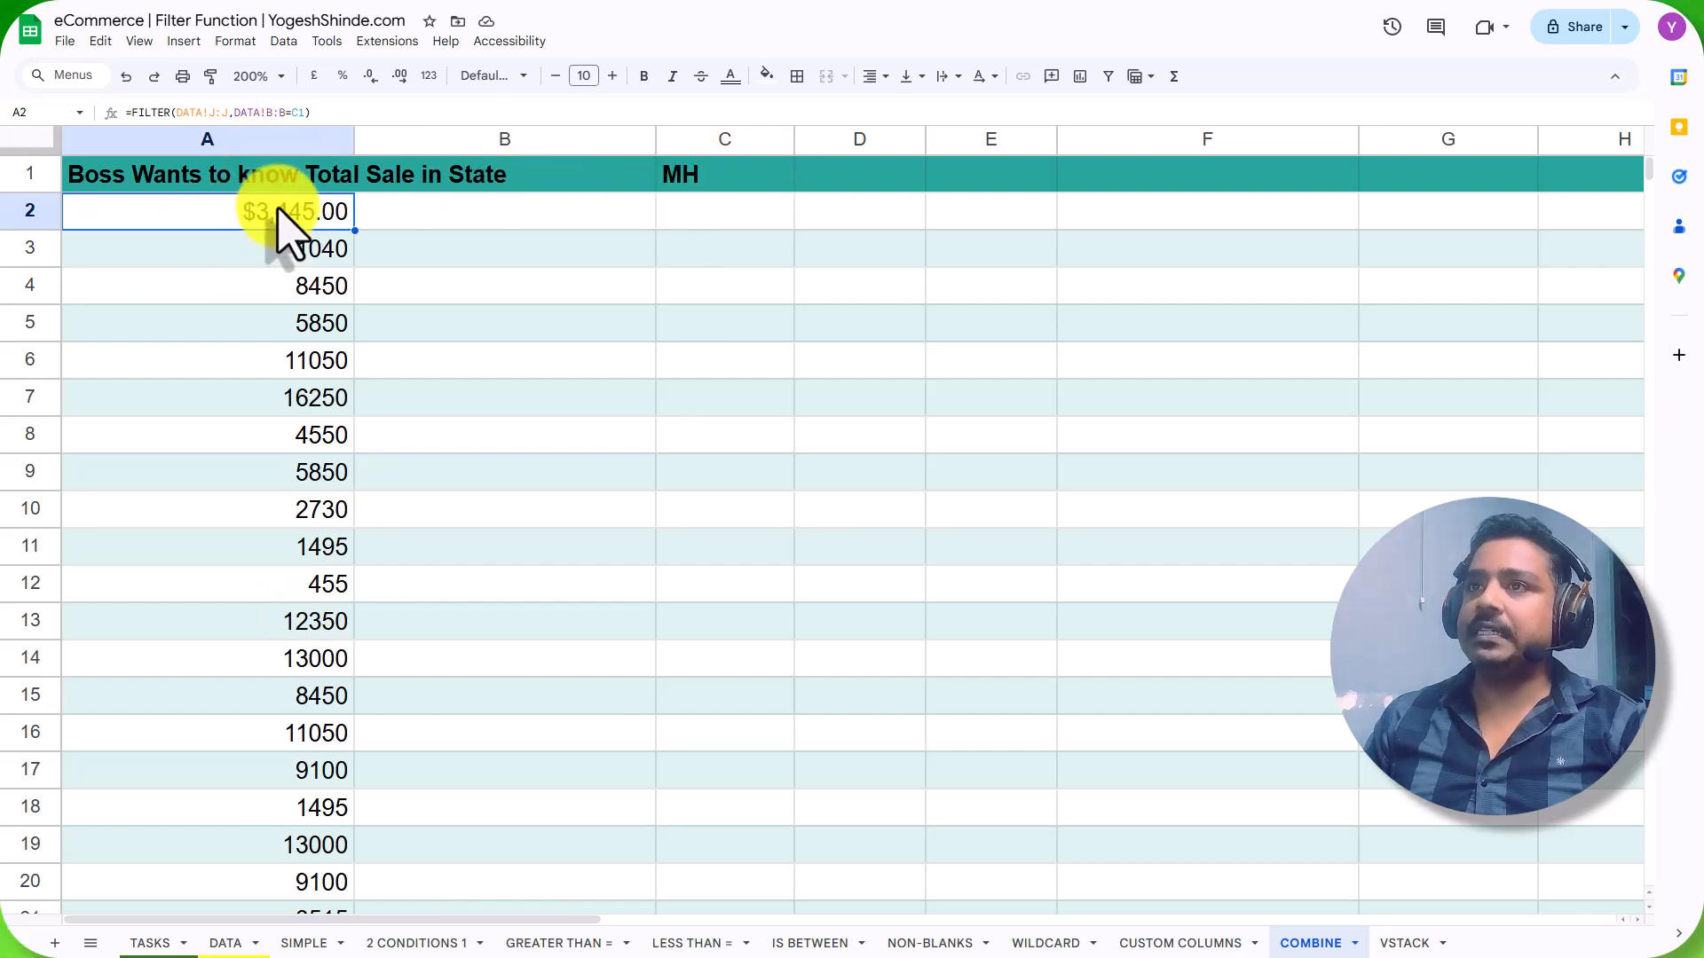
{"action": "double_click", "coordinate": [298, 214]}
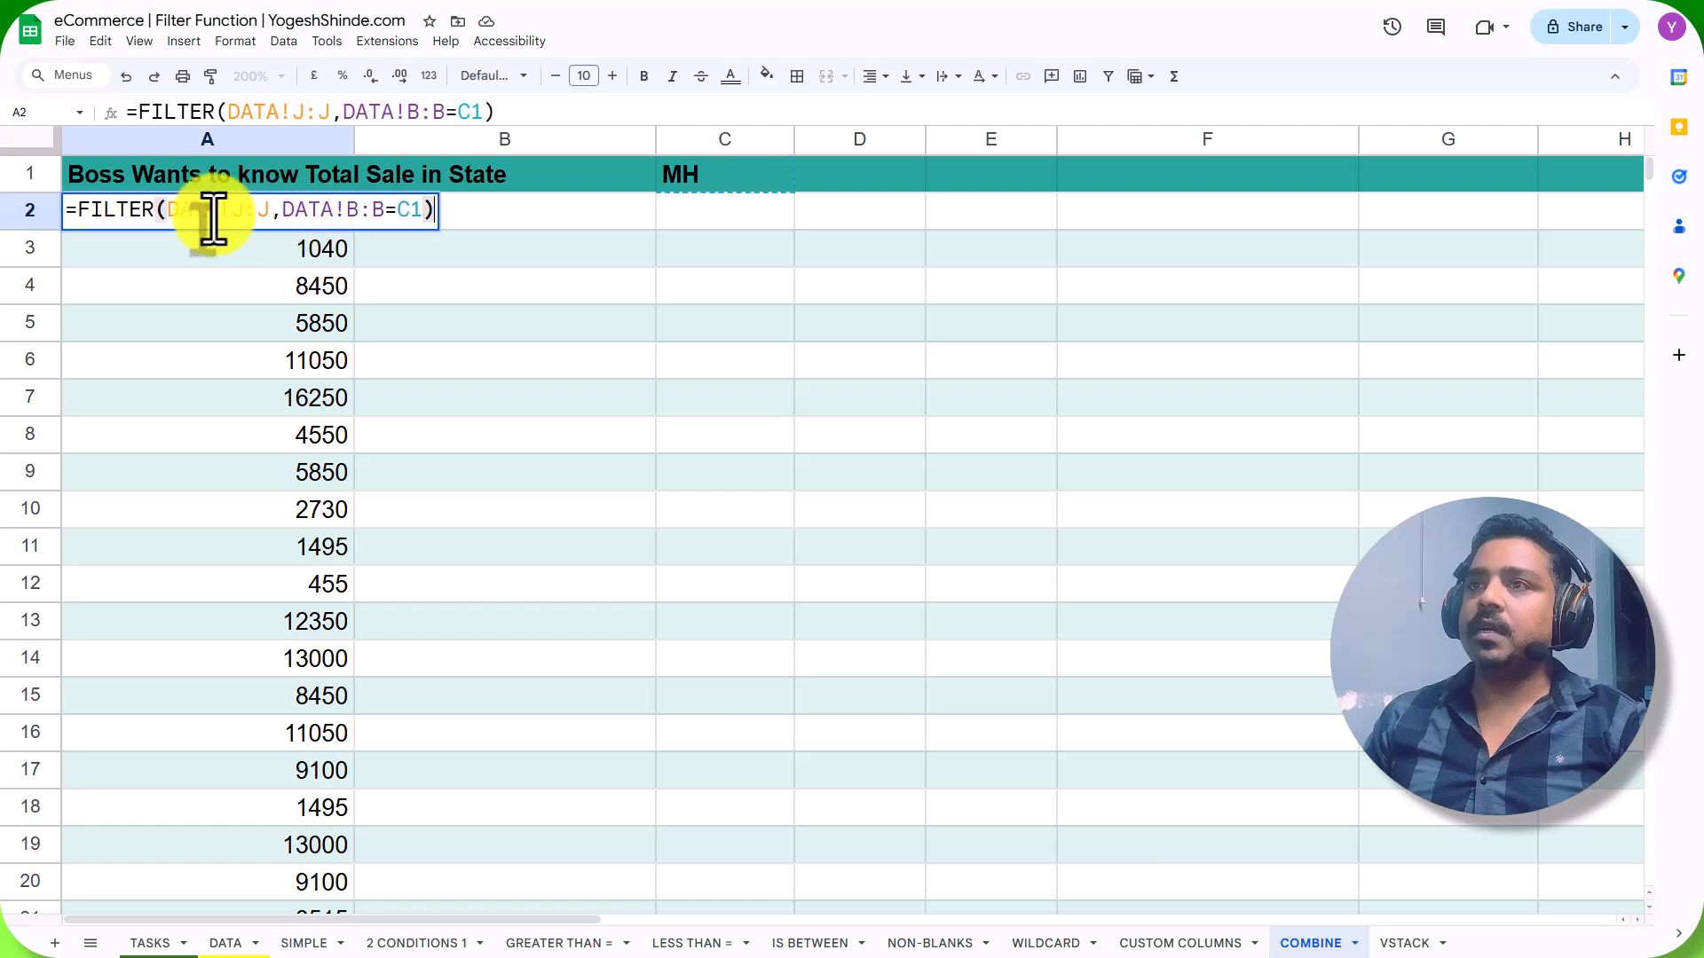
{"action": "left_click", "coordinate": [75, 209]}
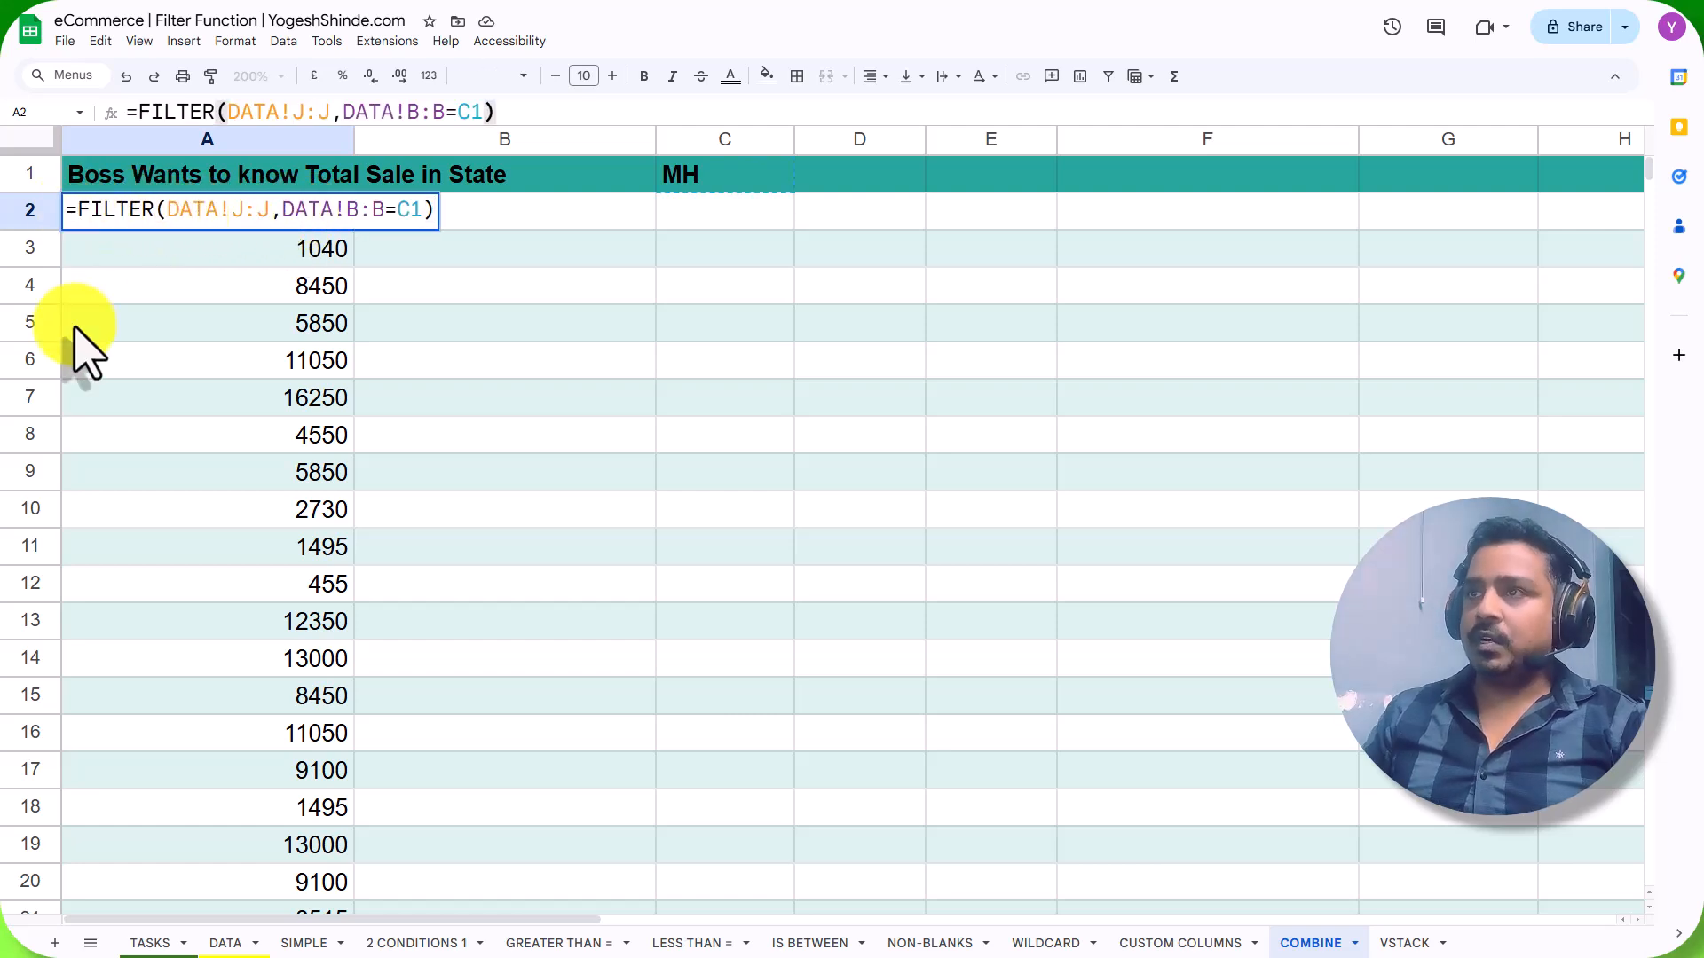
{"action": "type", "text": "SUM("}
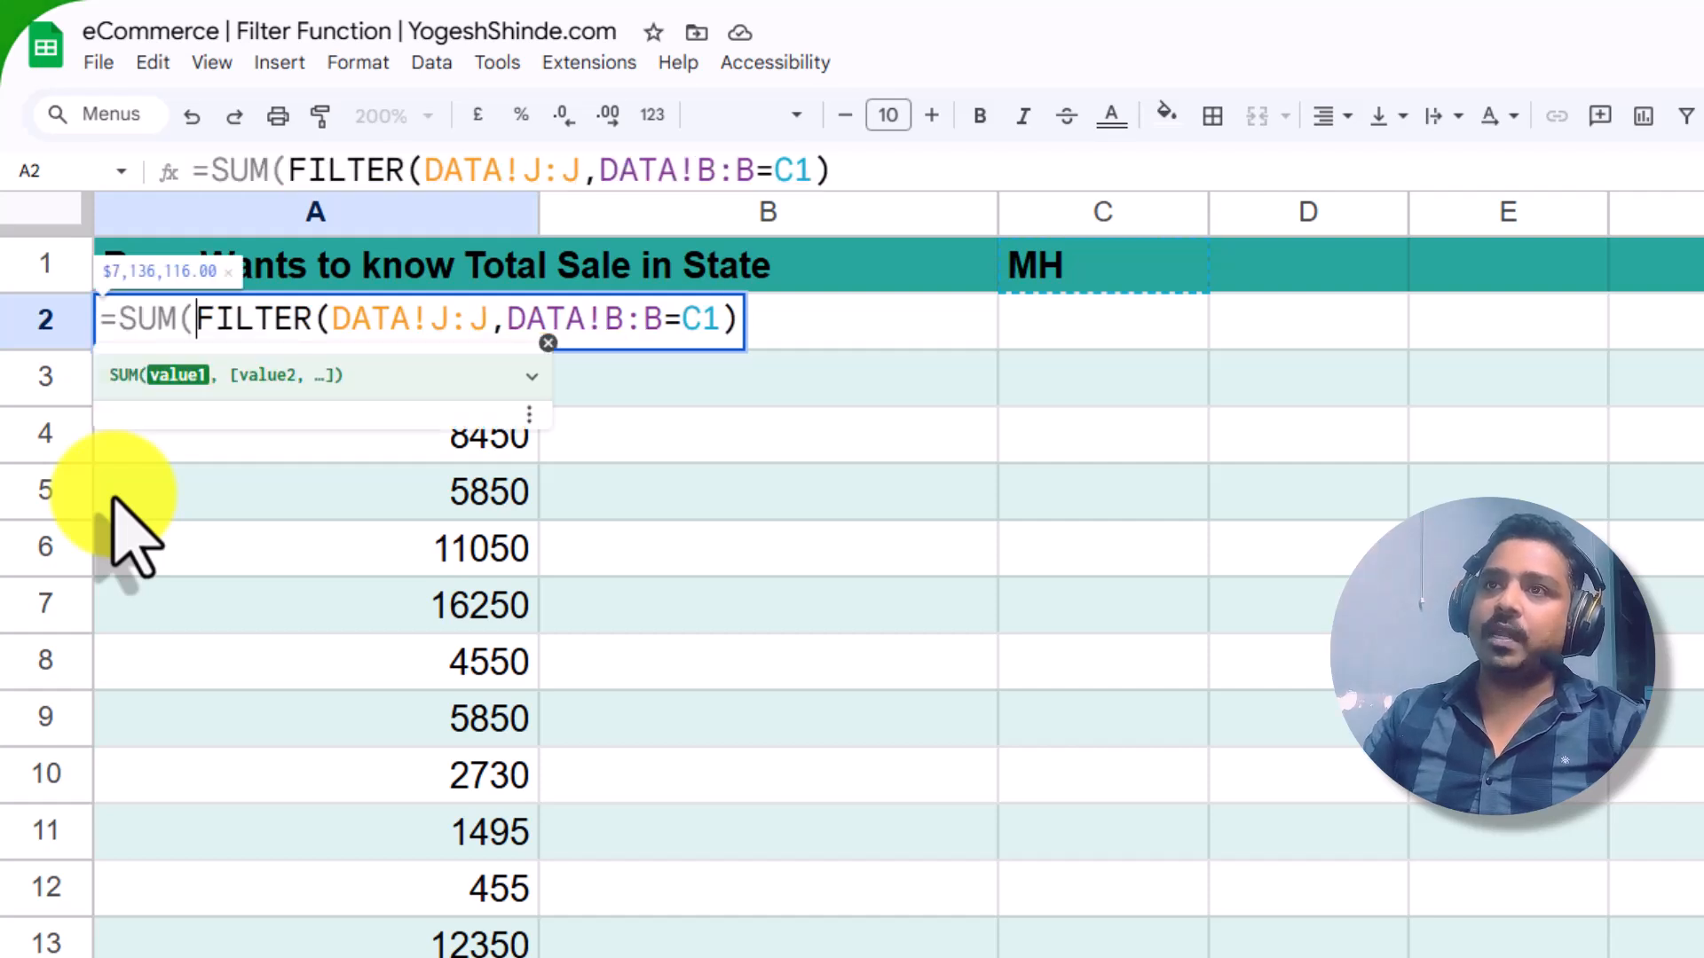
{"action": "key", "text": "Return"}
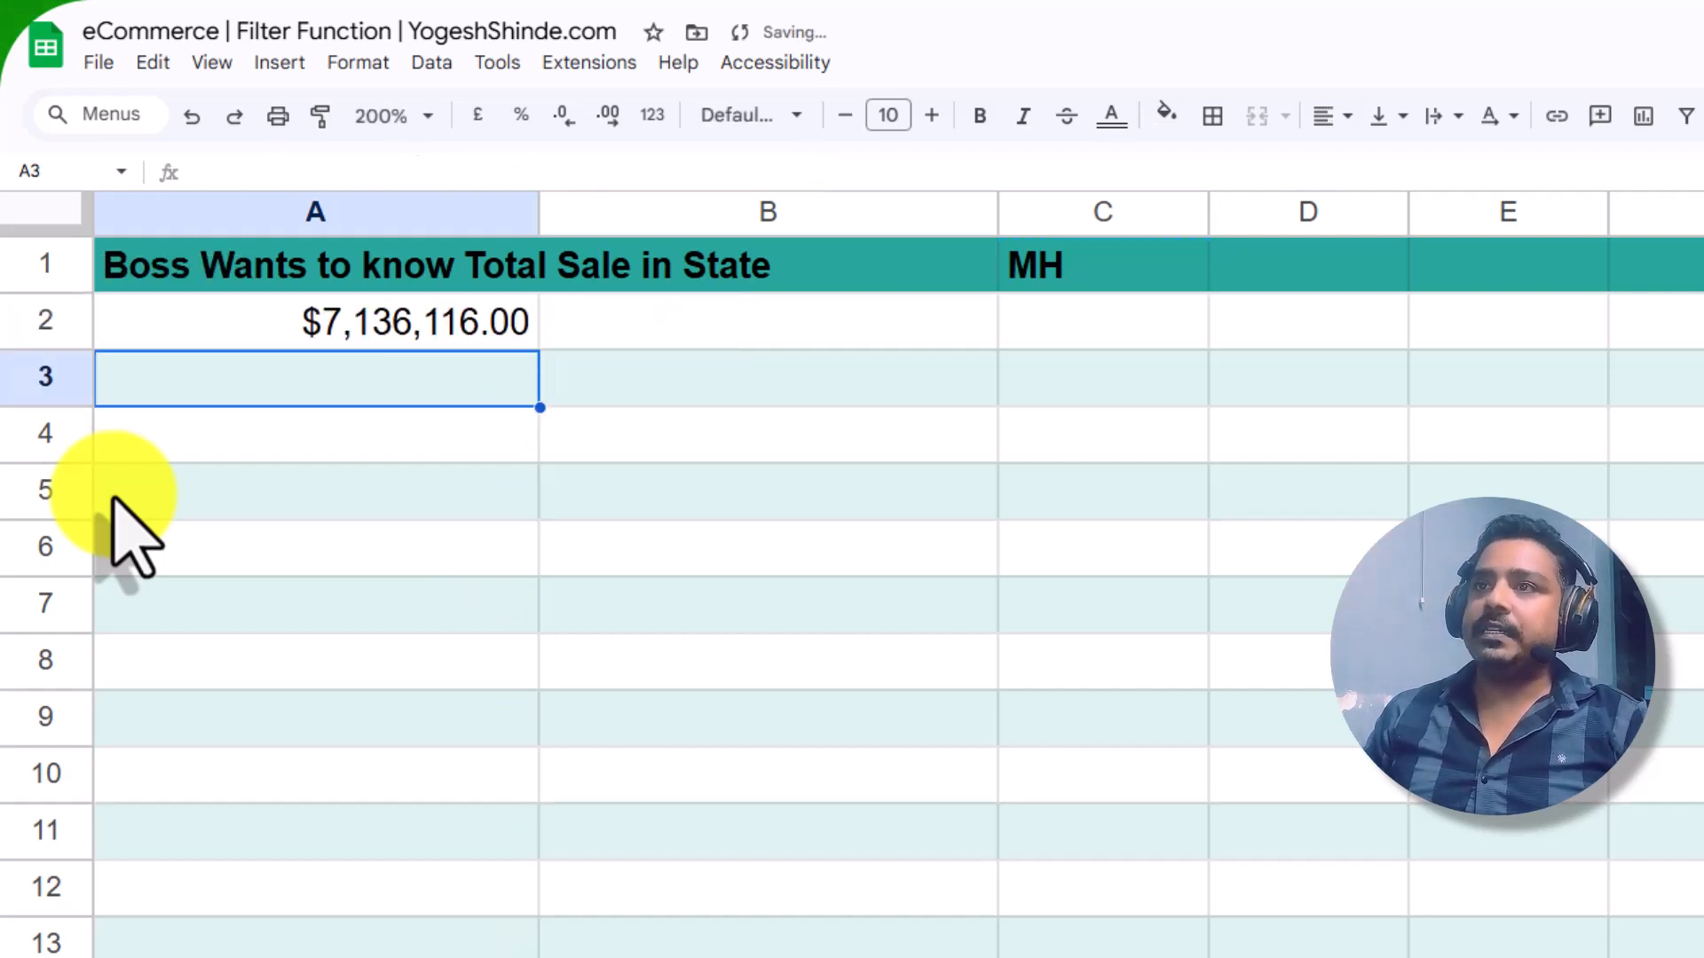
{"action": "left_click", "coordinate": [608, 381]}
{"action": "left_click", "coordinate": [428, 322]}
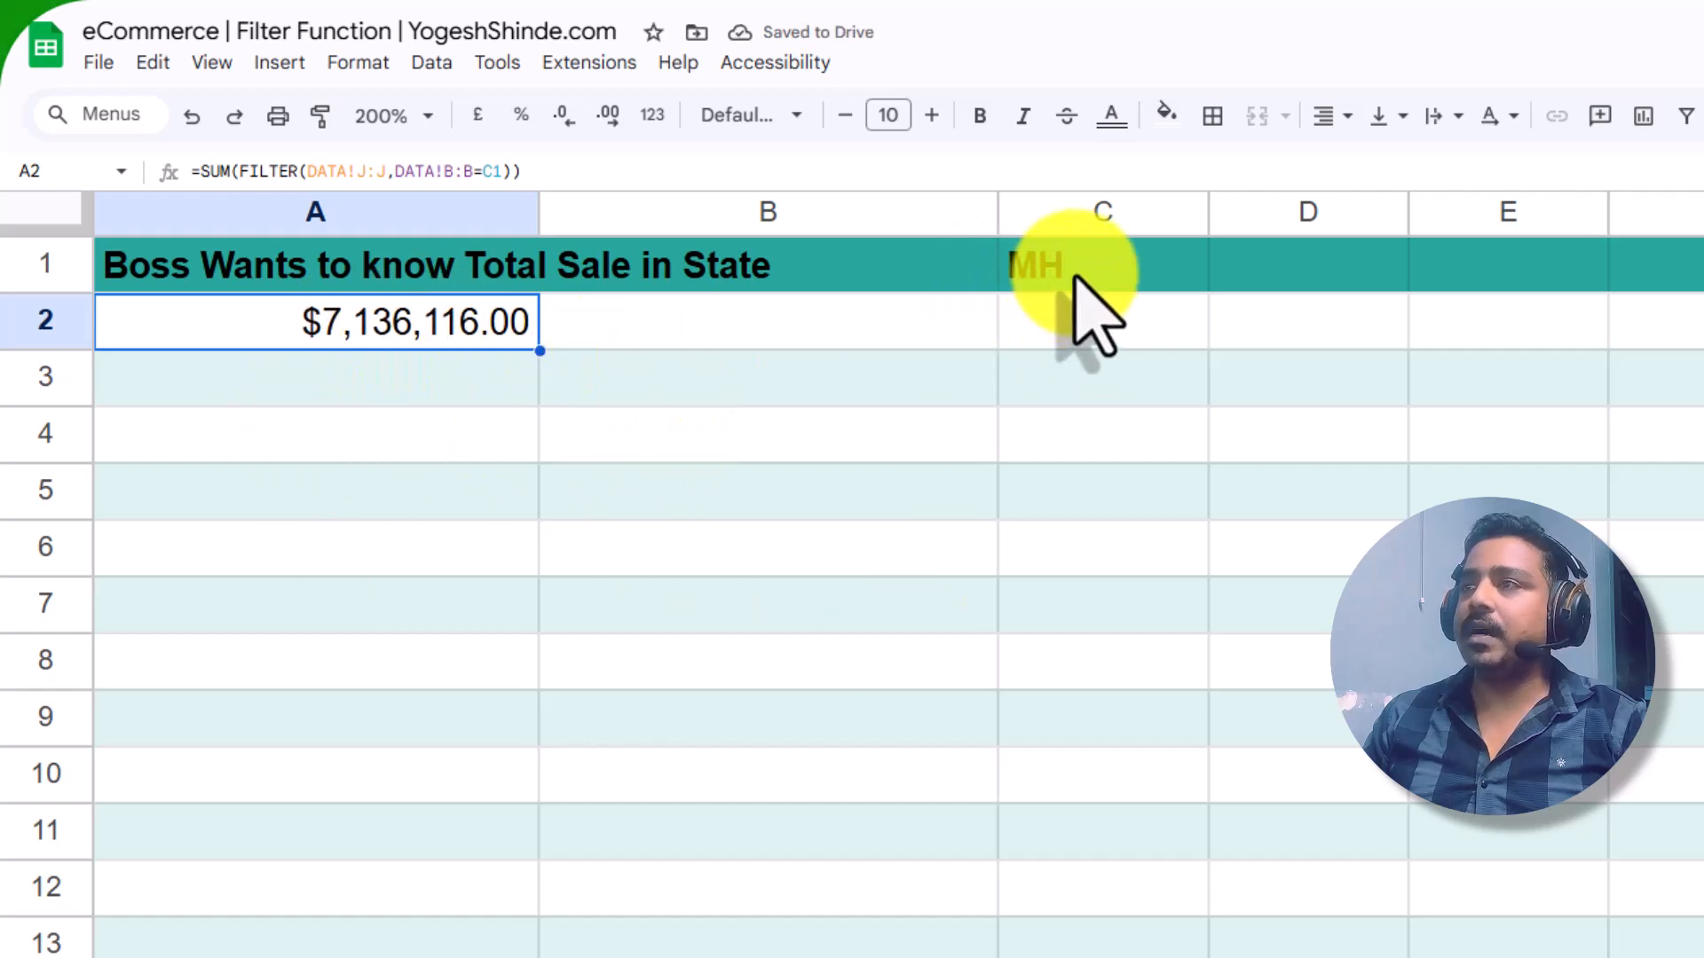
Replace SUM with AVERAGE in the A2 formula, keeping the nested FILTER on DATA!J:J.
{"action": "double_click", "coordinate": [325, 328]}
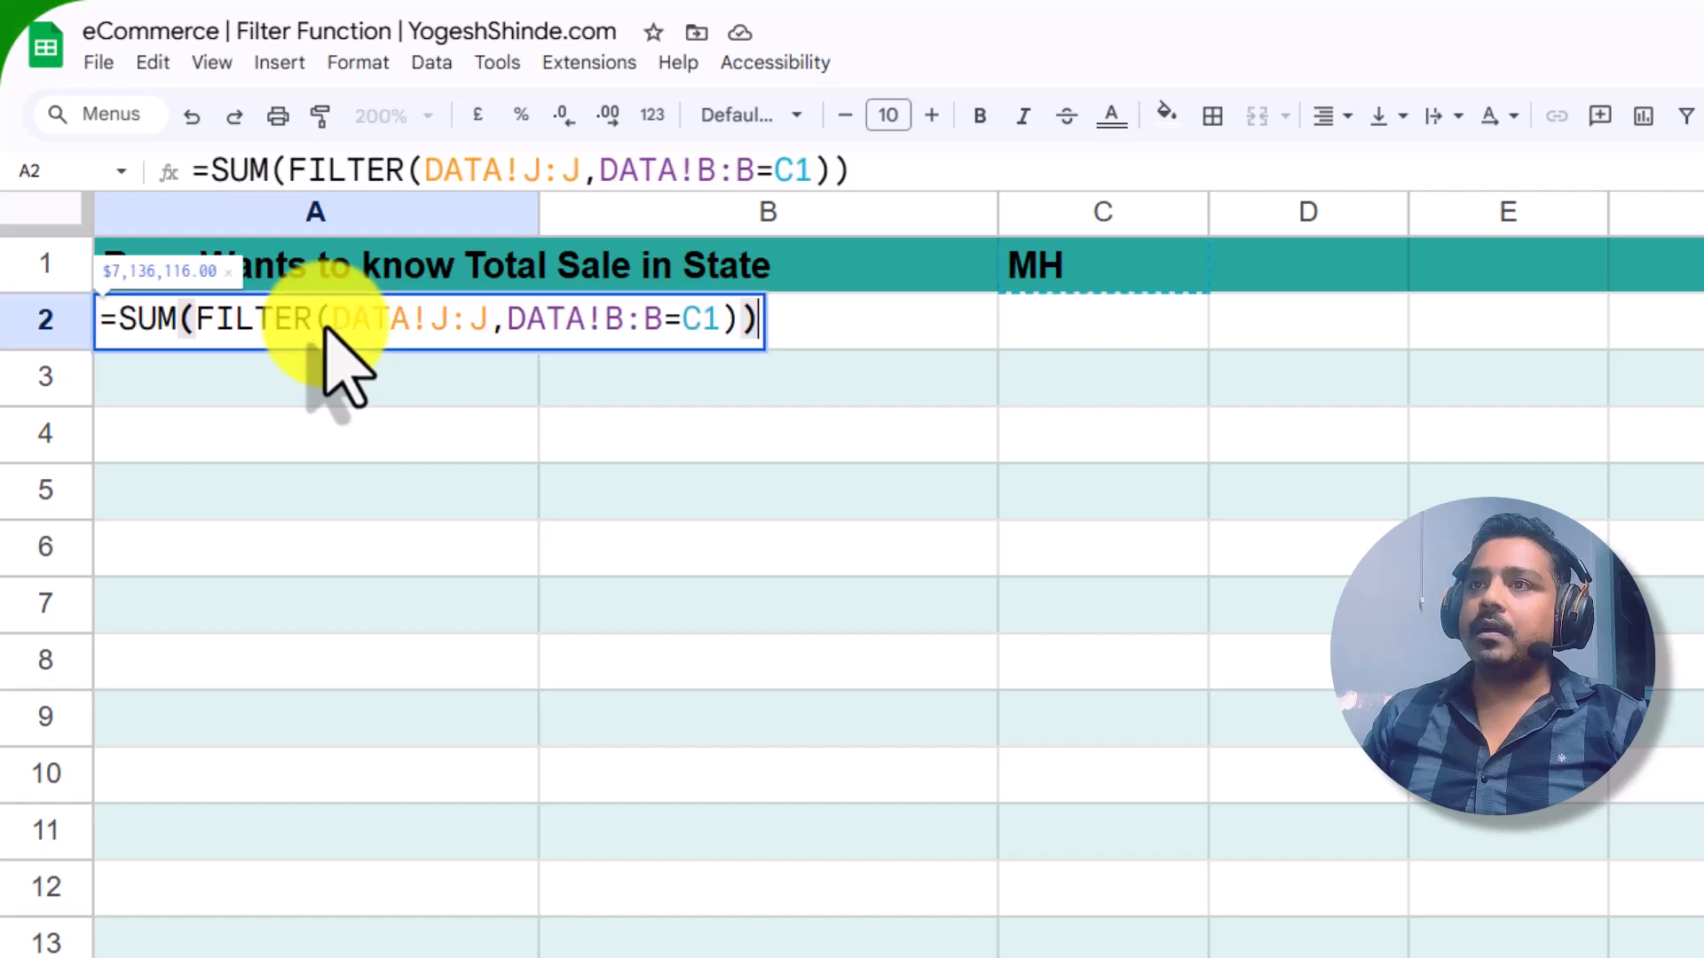
{"action": "double_click", "coordinate": [164, 324]}
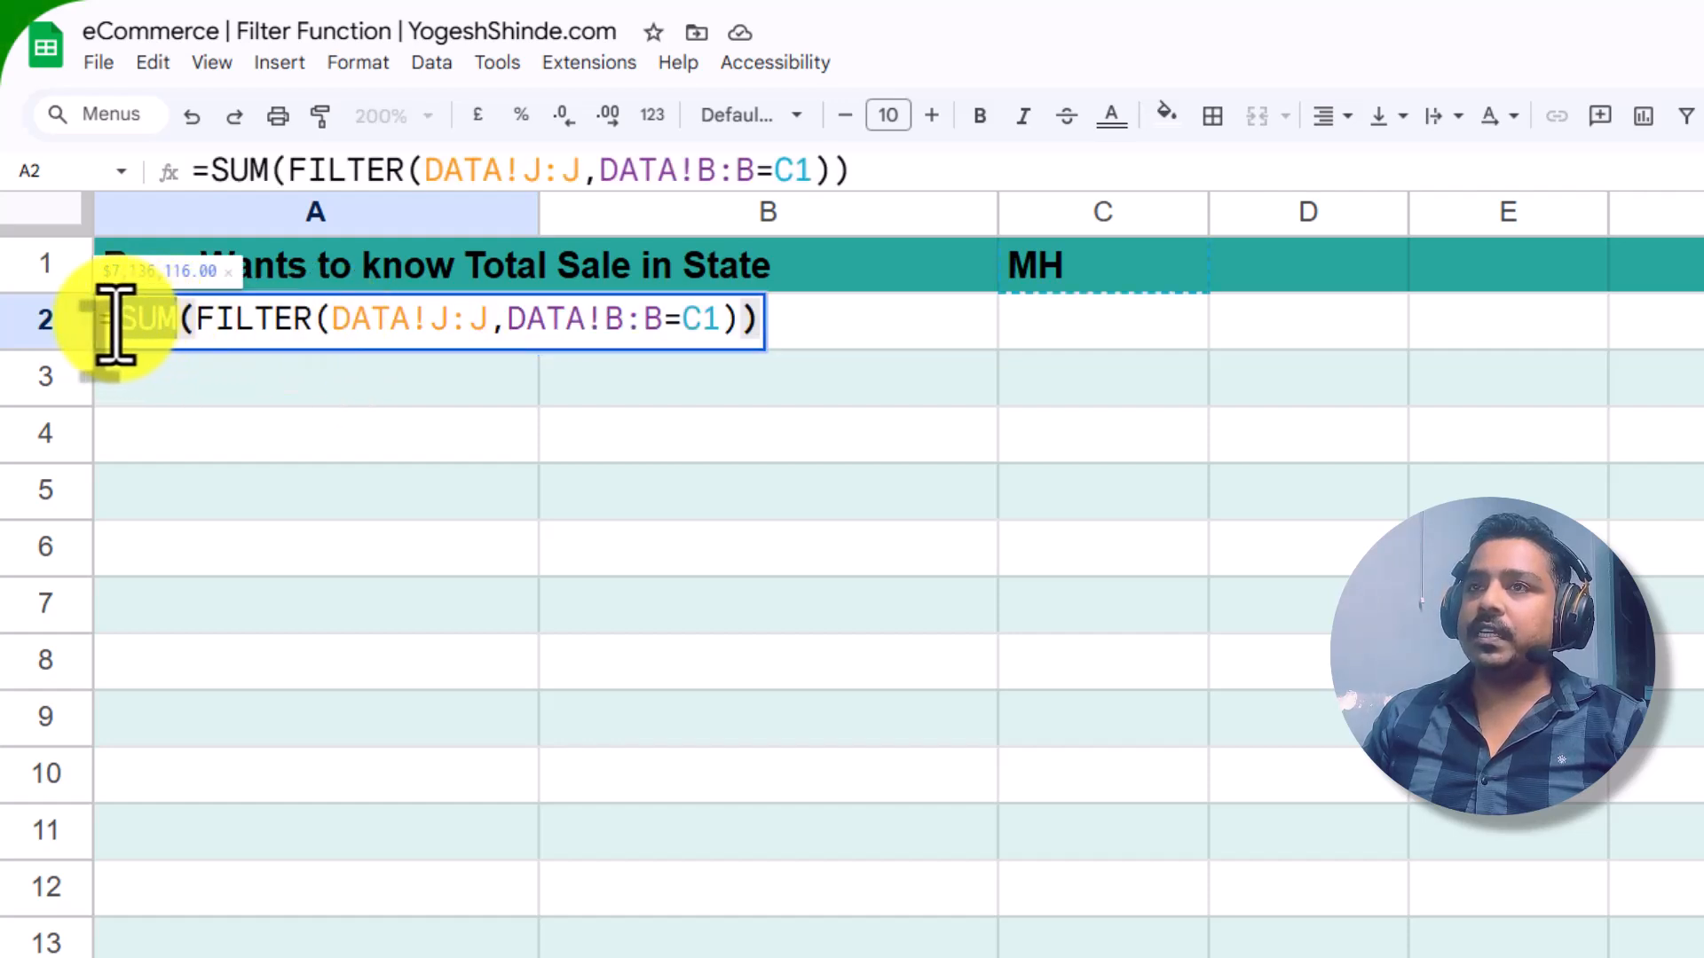
{"action": "type", "text": "AVERAGE"}
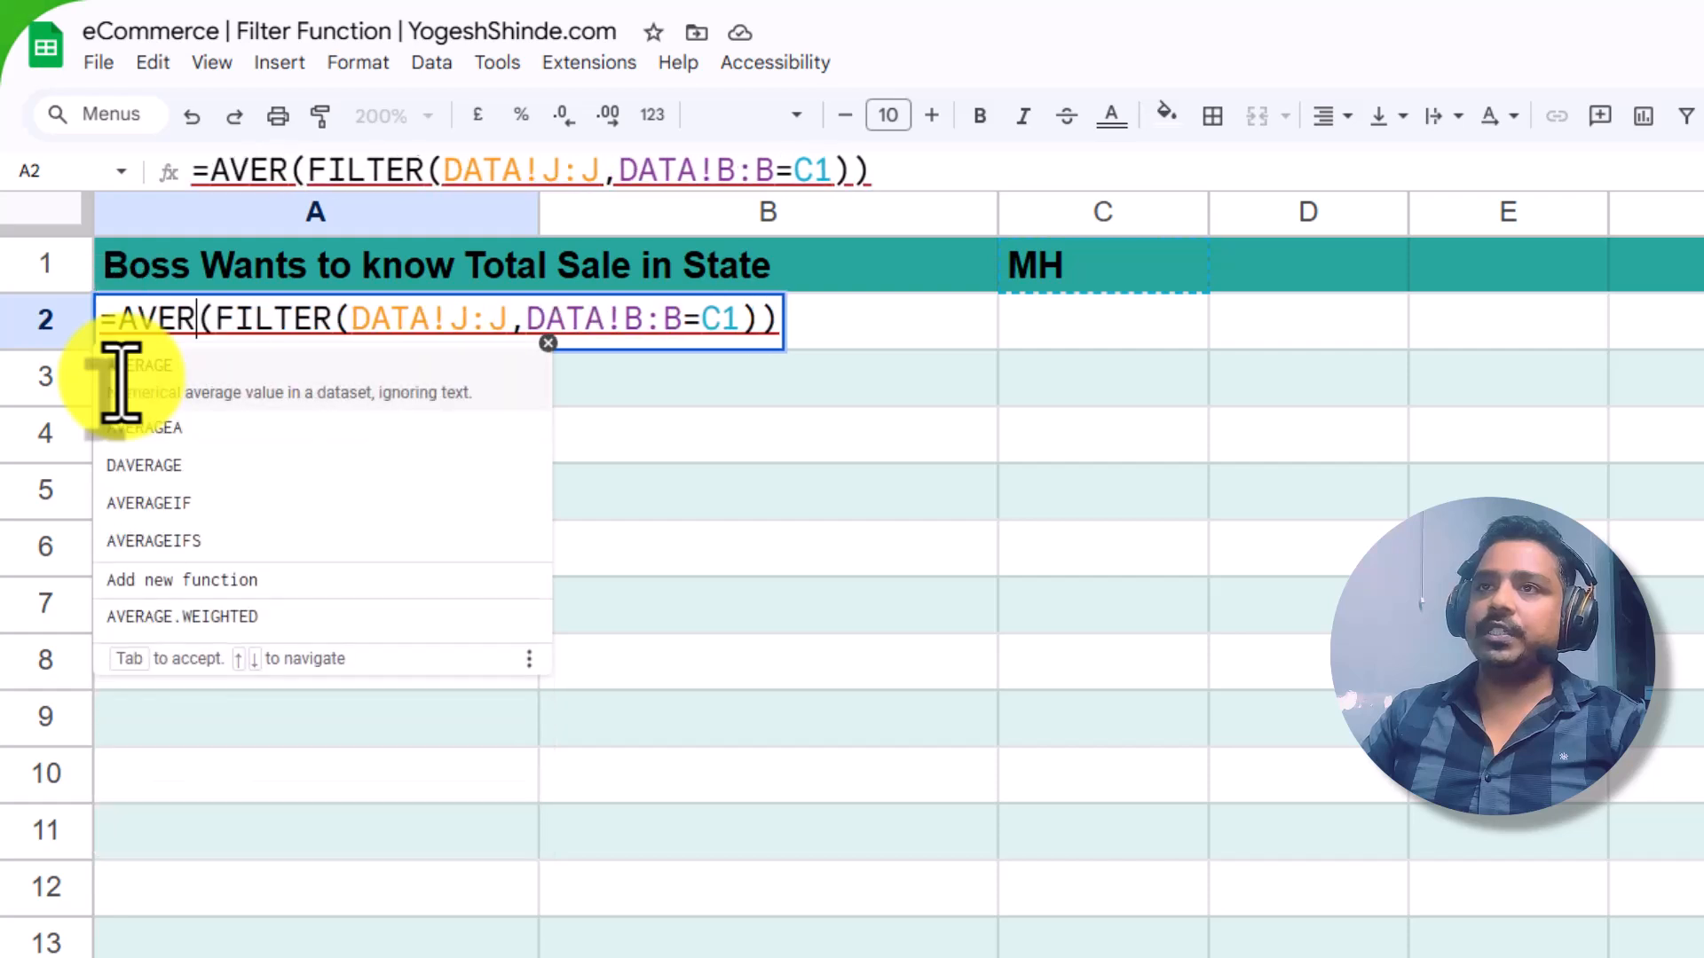
{"action": "key", "text": "Right"}
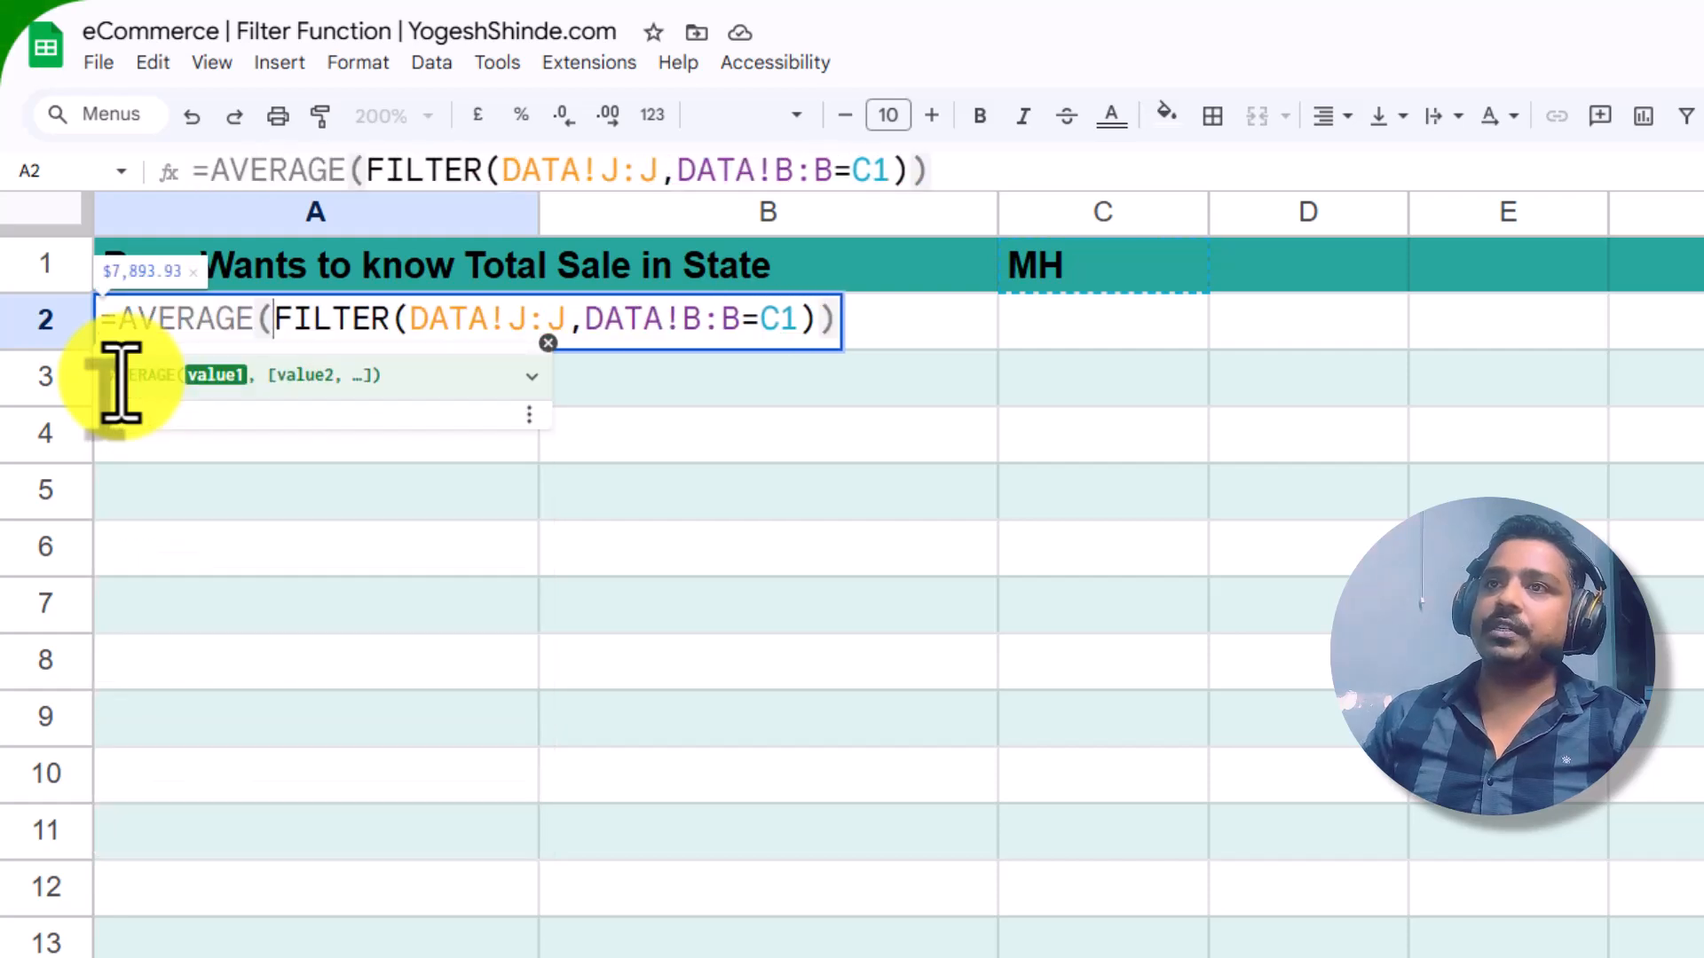
{"action": "key", "text": "Return"}
{"action": "left_click", "coordinate": [452, 323]}
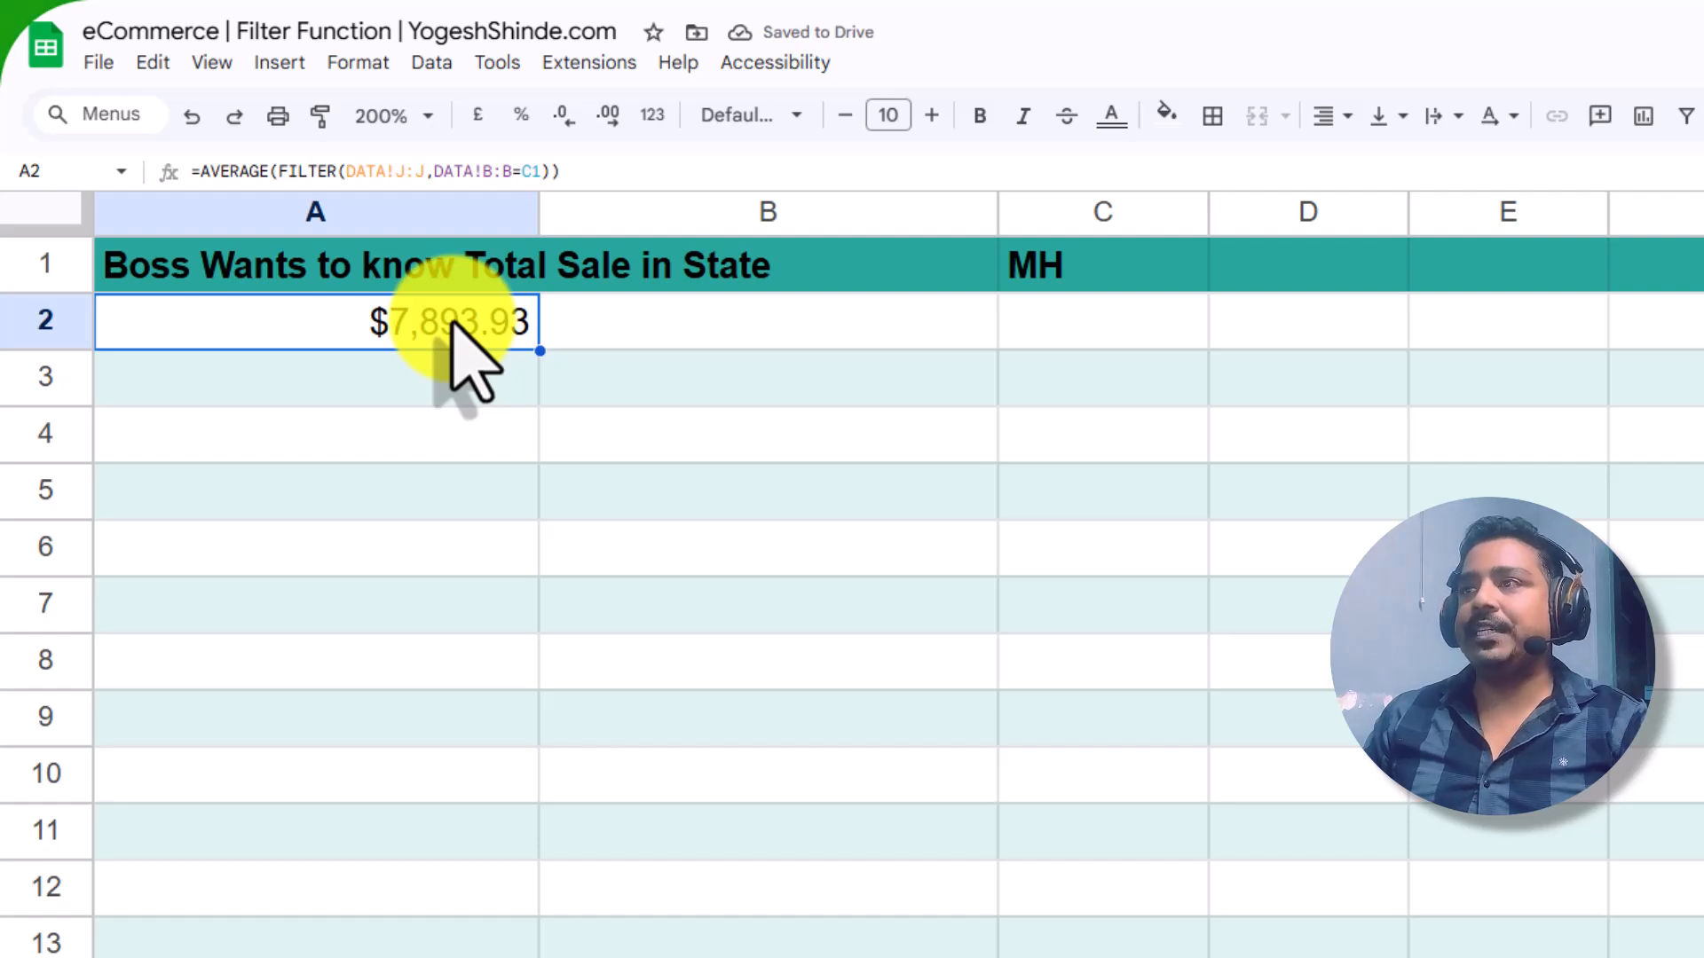
{"action": "left_click", "coordinate": [435, 382]}
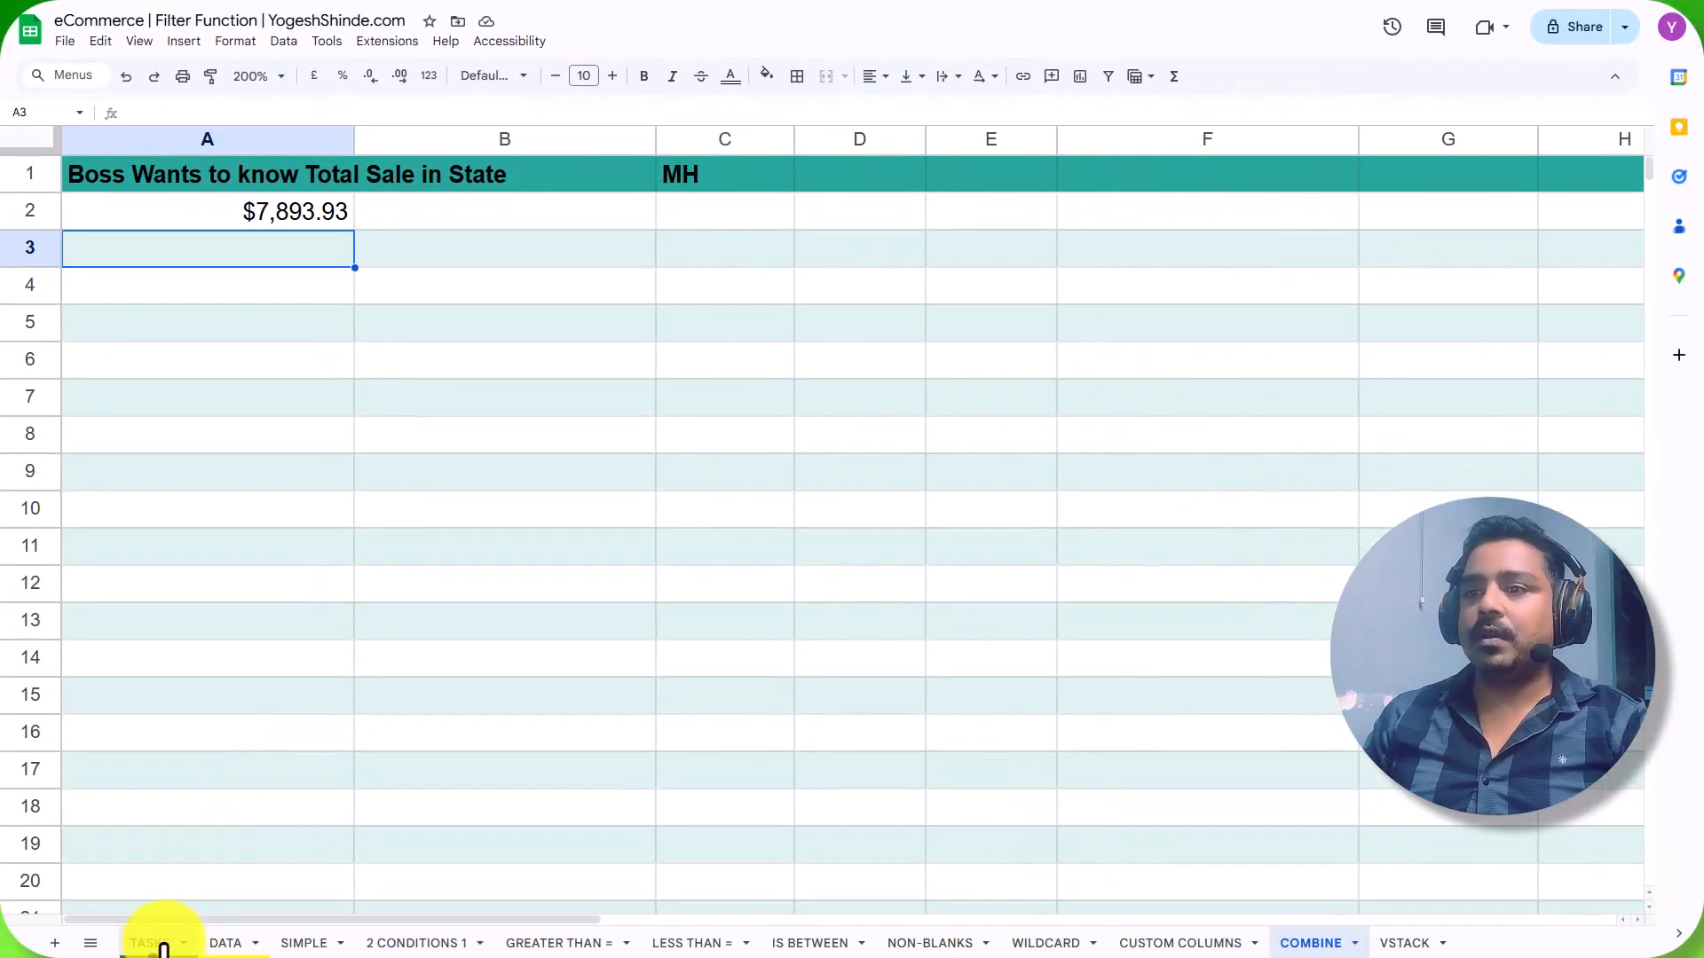
Mark the Aggregation With Sum Or Average Function task as done in TASKS and select the Vstack For Headers task.
{"action": "left_click", "coordinate": [163, 946]}
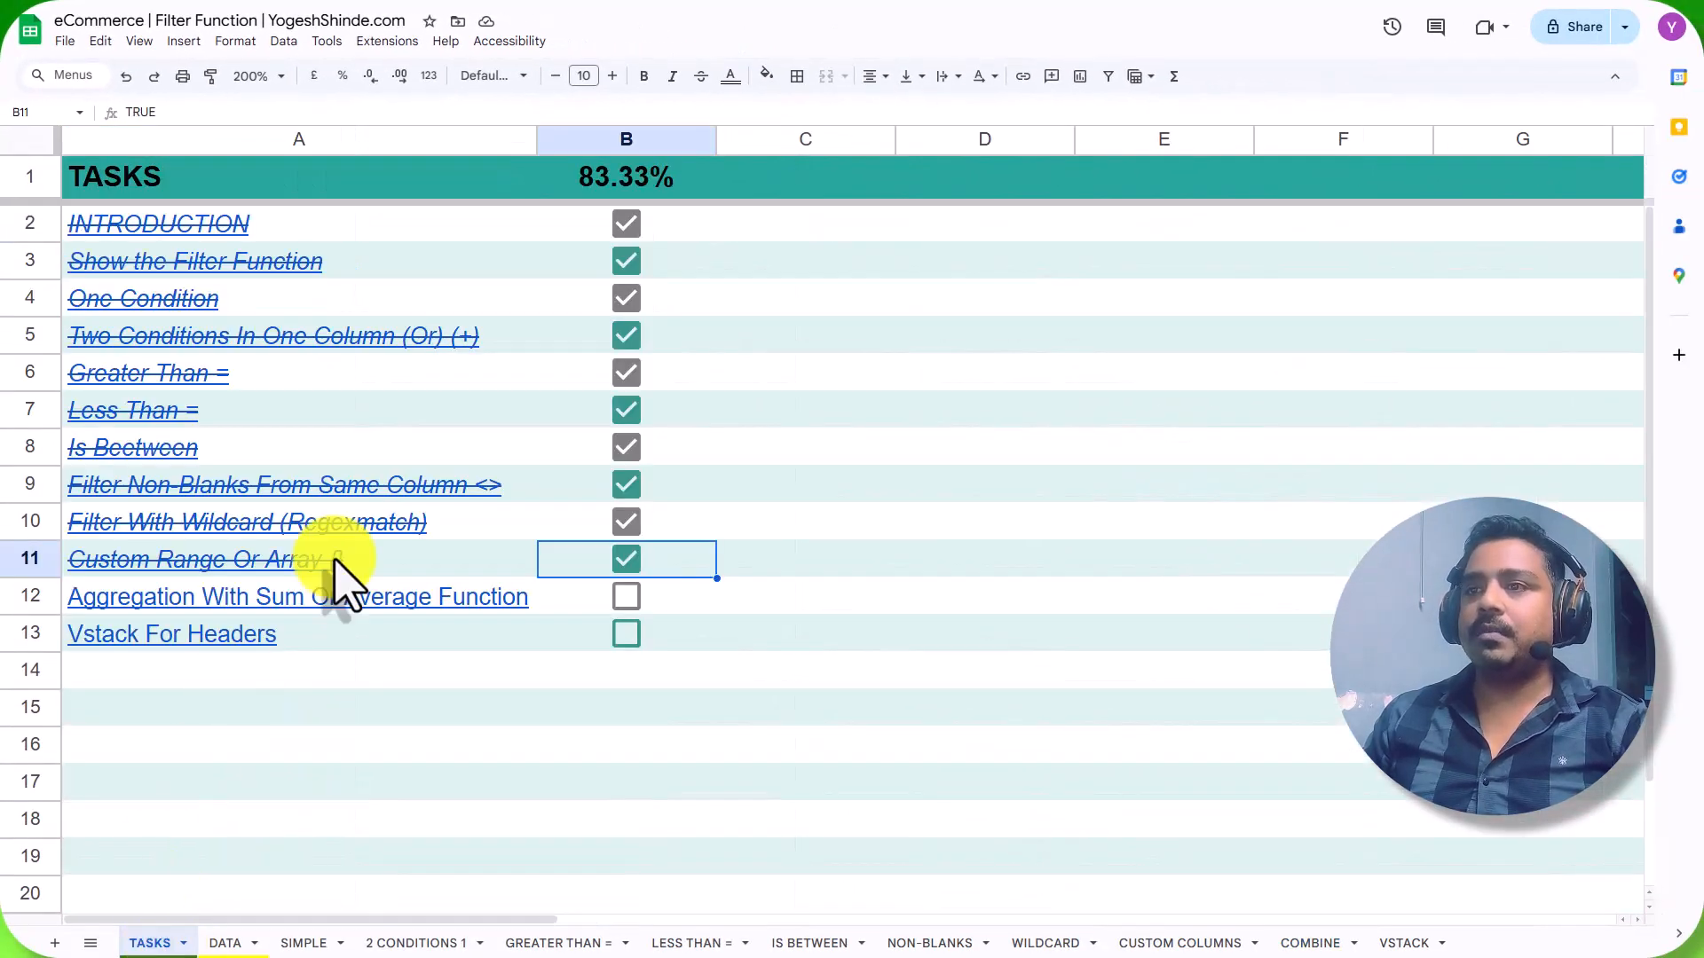
{"action": "left_click", "coordinate": [625, 600]}
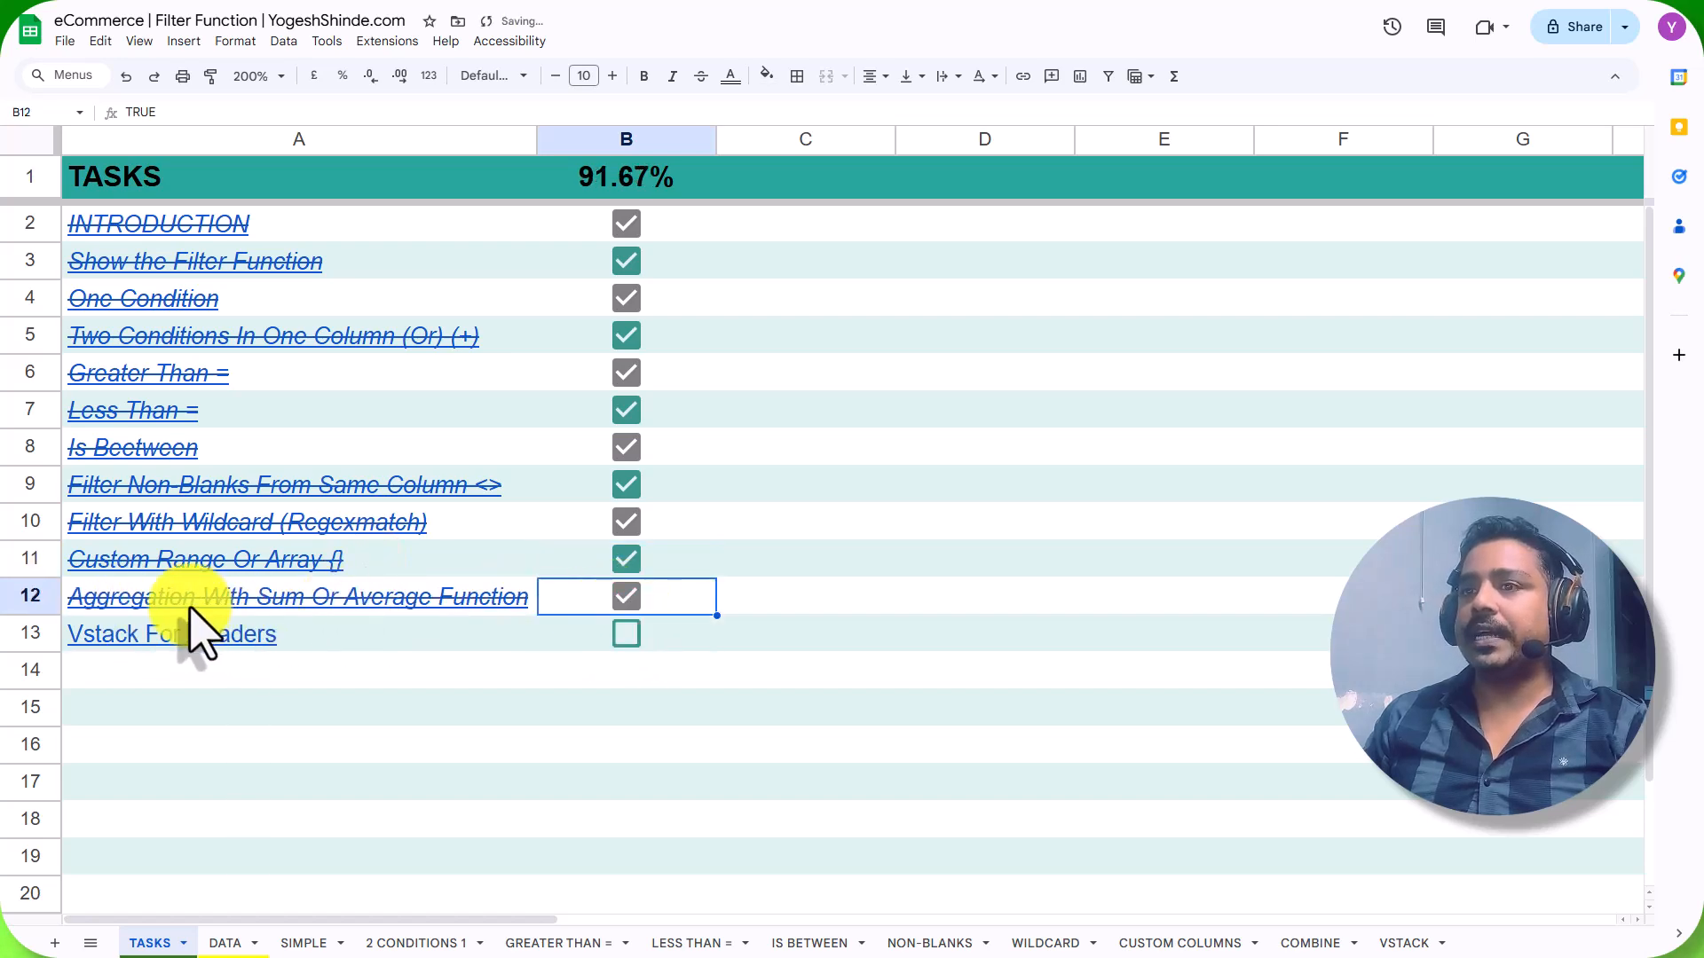
{"action": "left_click", "coordinate": [342, 635]}
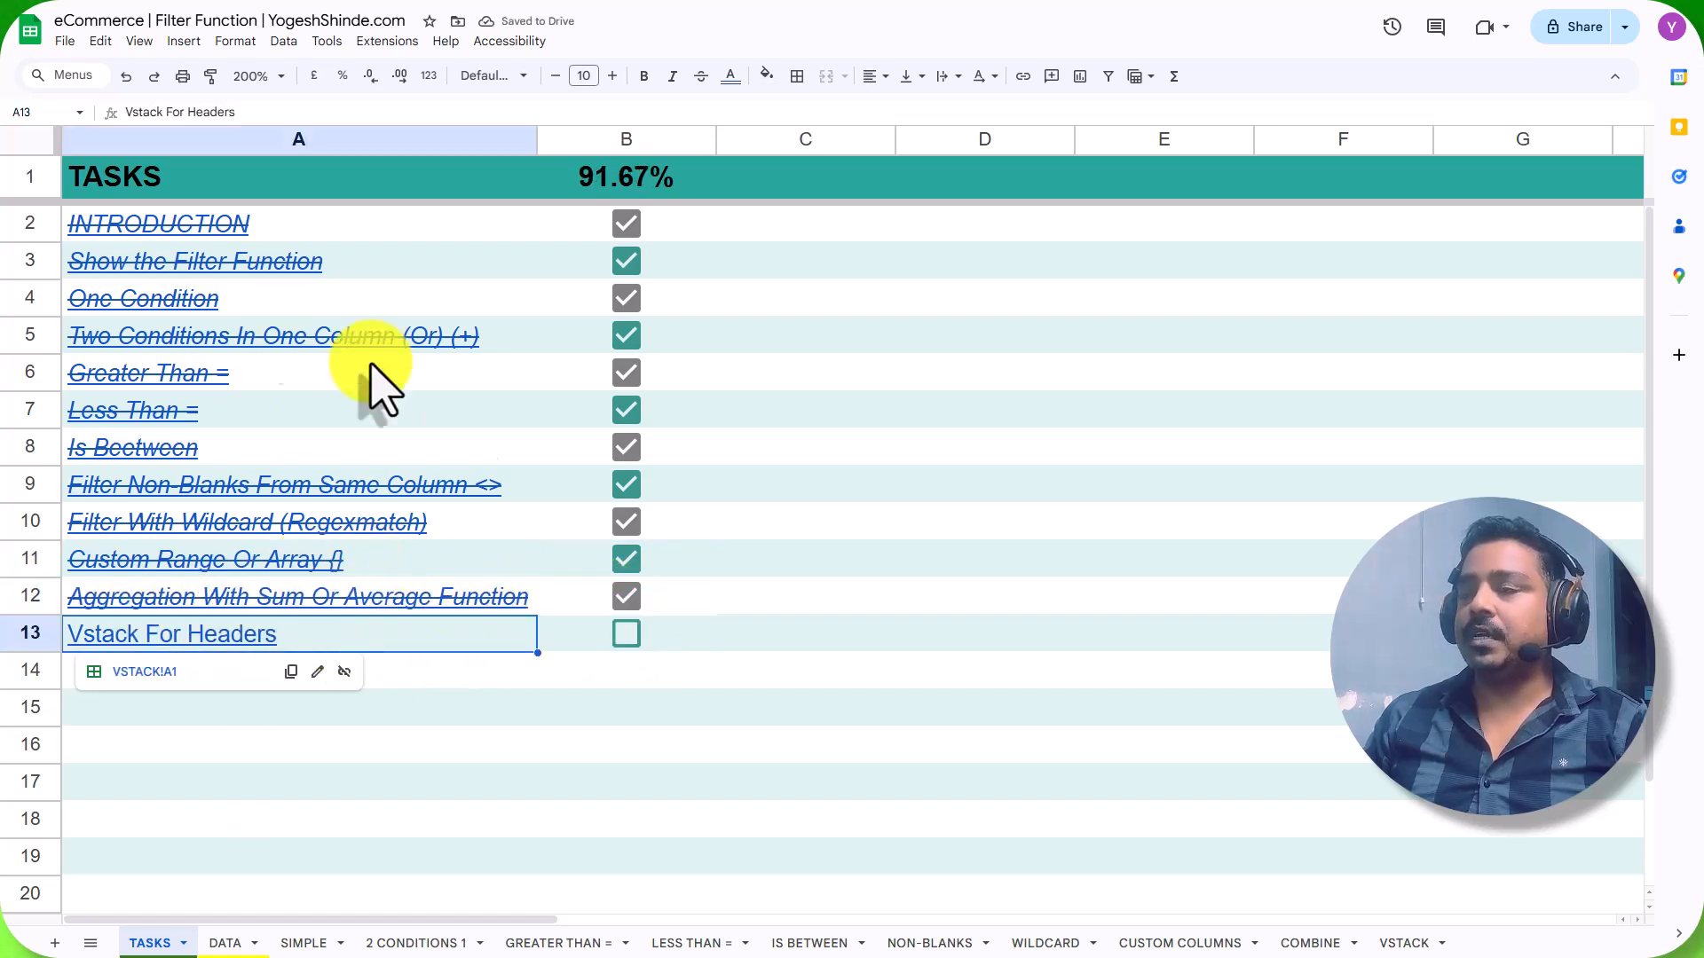
Review the FILTER results on the CUSTOM COLUMNS, WILDCARD and IS BETWEEN sheets, checking whether they include column headers.
{"action": "left_click", "coordinate": [1121, 941]}
{"action": "left_click_drag", "start_coordinate": [182, 227], "coordinate": [770, 213]}
{"action": "left_click", "coordinate": [234, 222]}
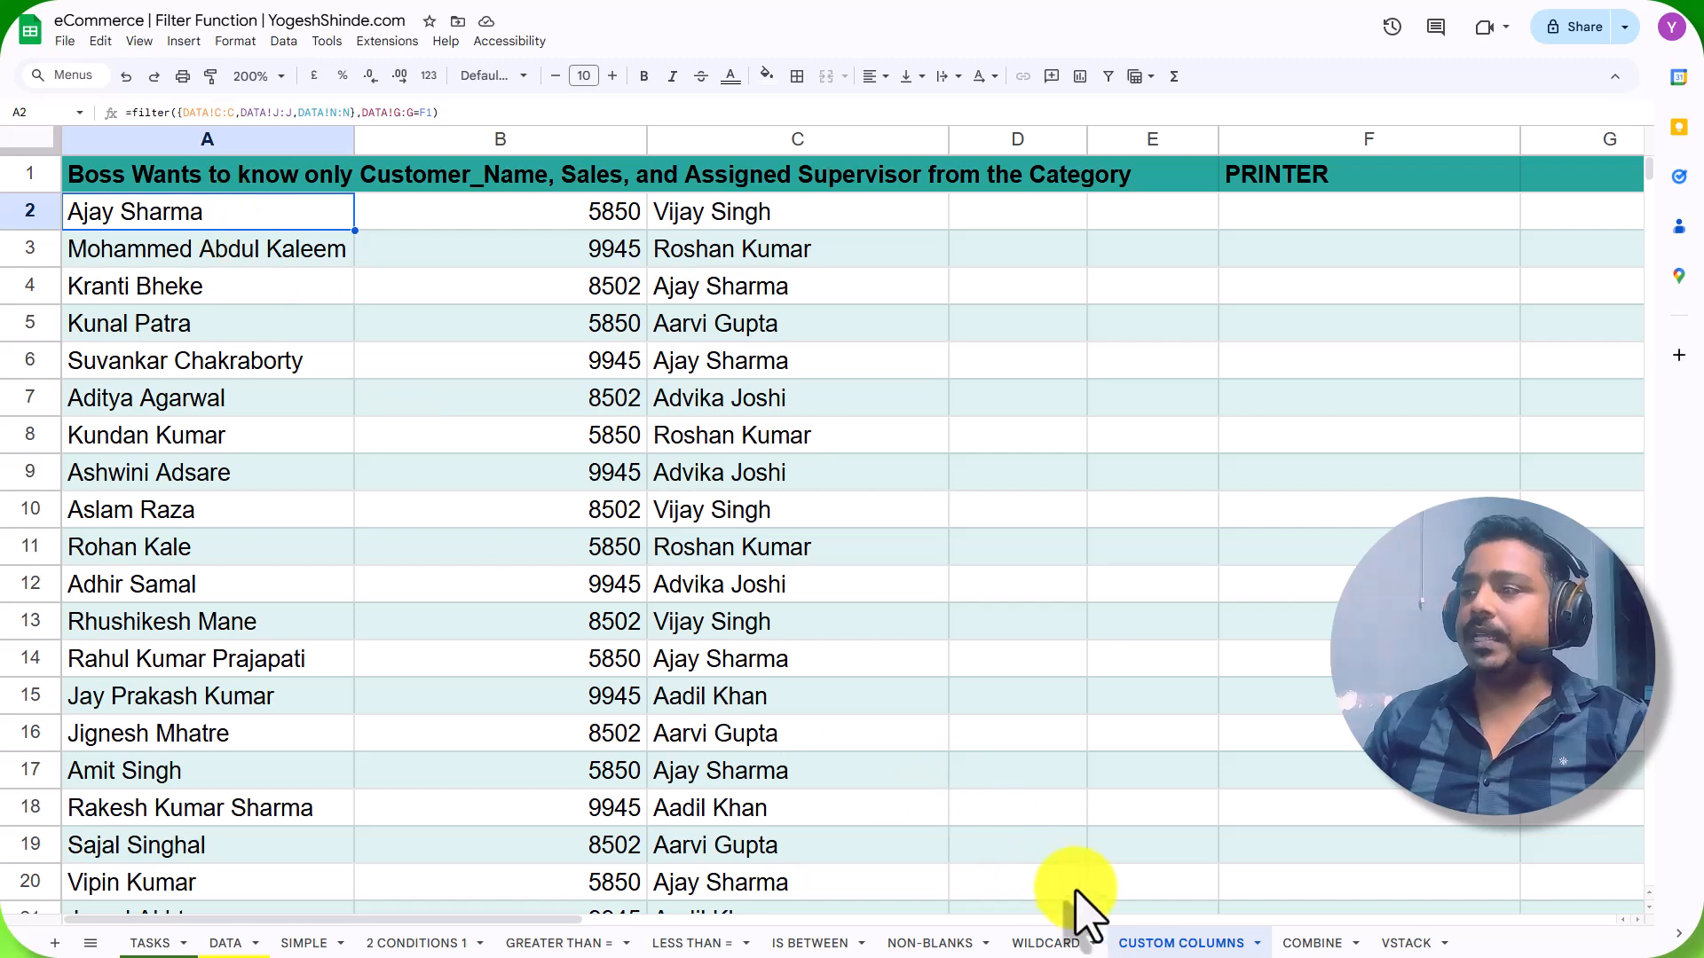
{"action": "left_click", "coordinate": [1039, 941]}
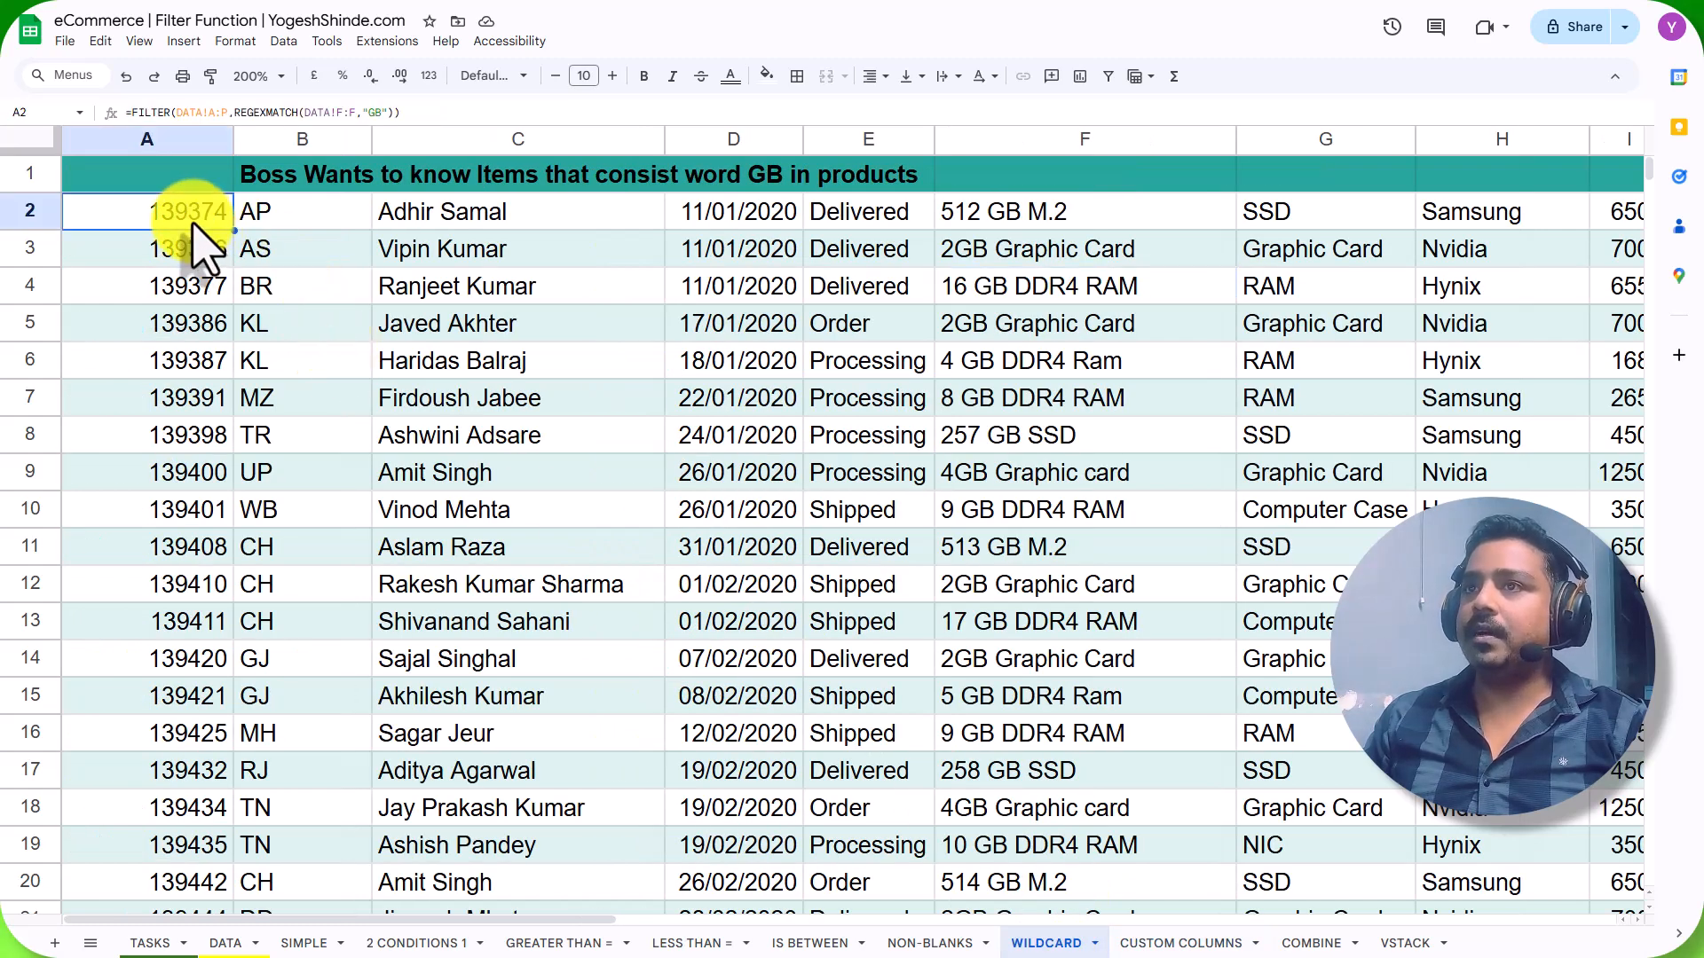
{"action": "left_click", "coordinate": [1158, 941]}
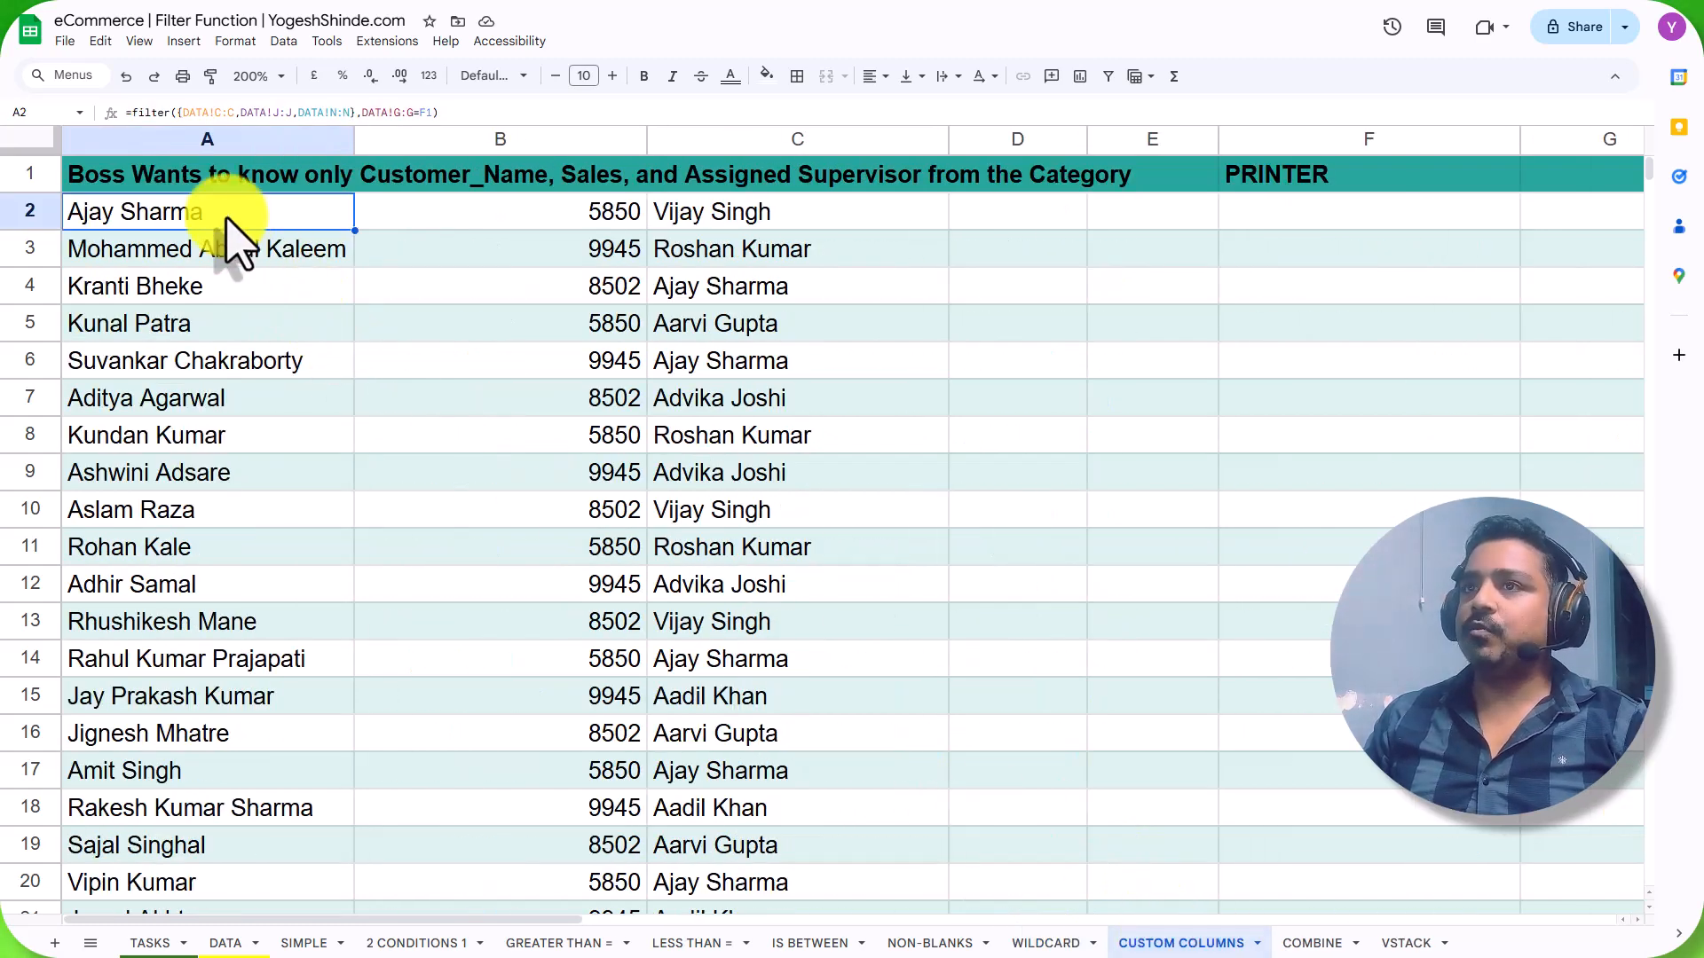
{"action": "left_click", "coordinate": [803, 942]}
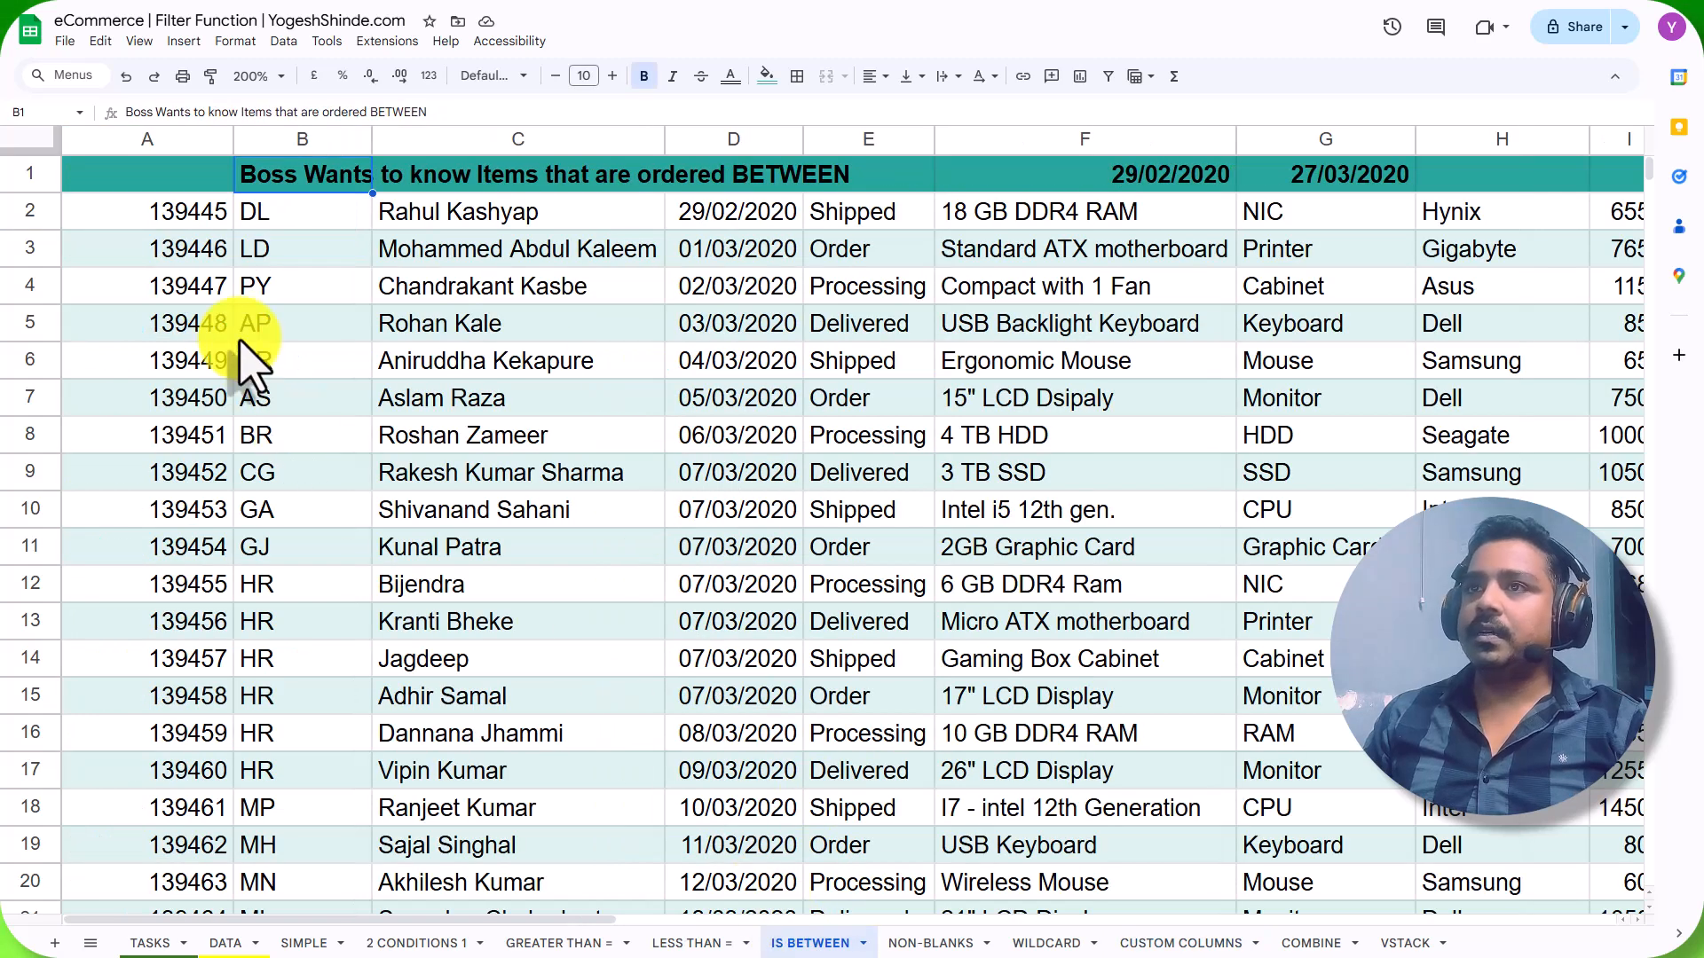
{"action": "left_click", "coordinate": [188, 215]}
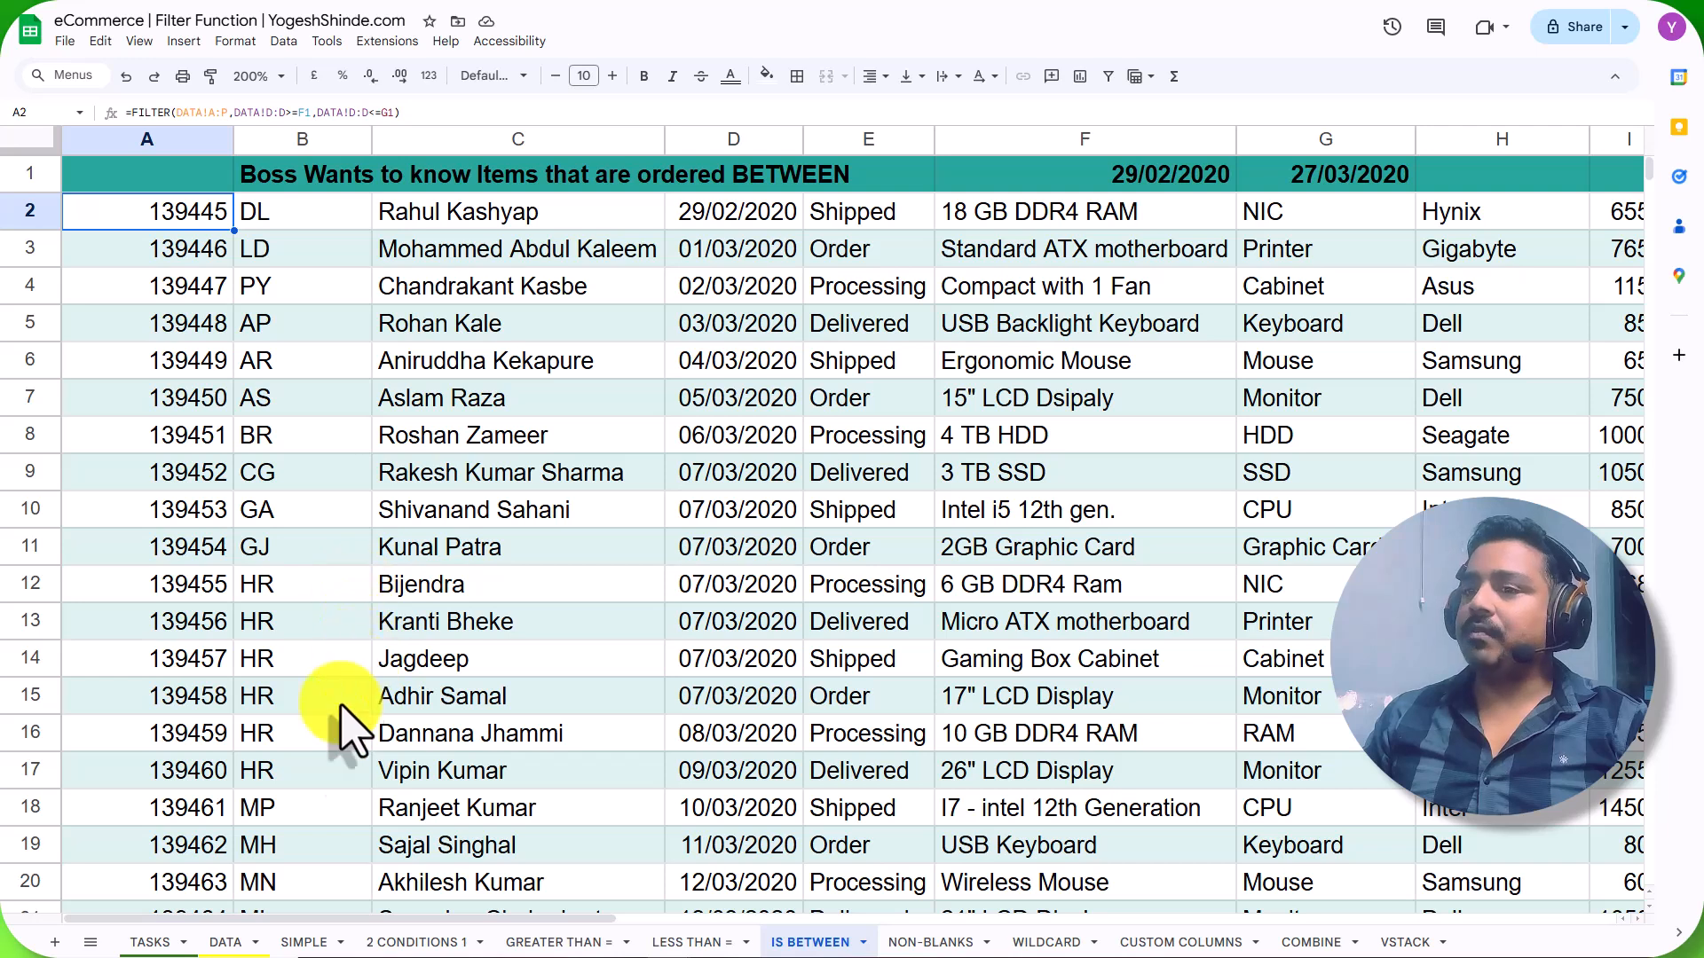
Start a FILTER formula in A2 of the VSTACK sheet with DATA!A:P as its range.
{"action": "left_click", "coordinate": [1409, 944]}
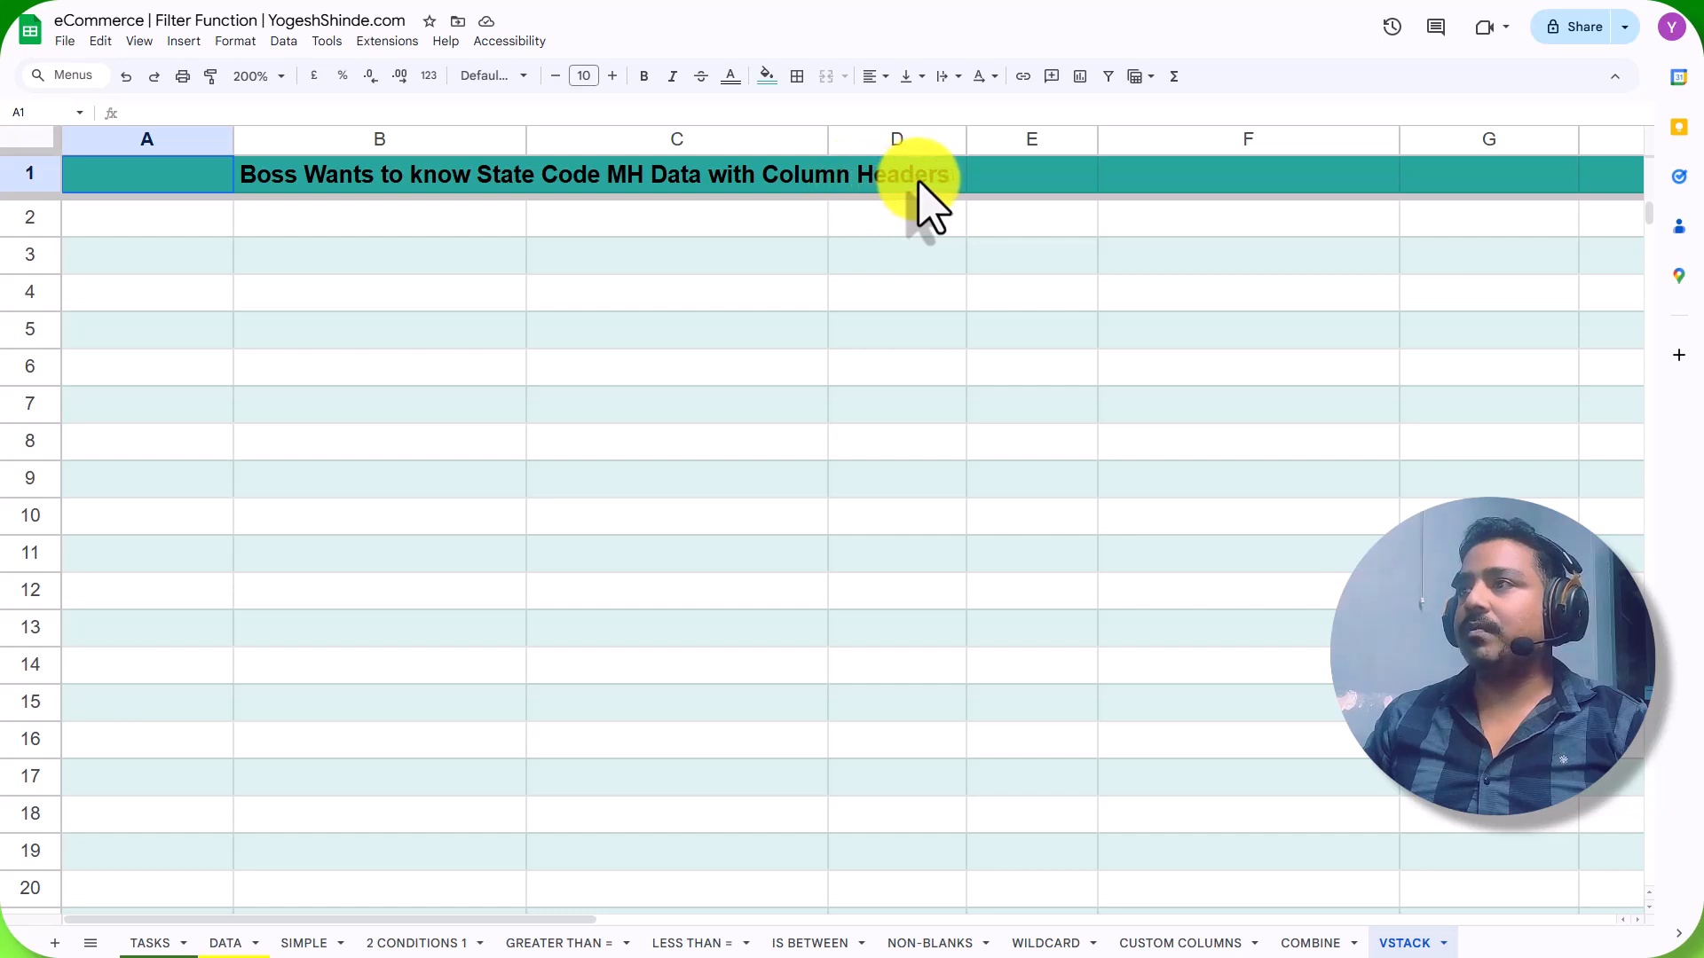
{"action": "left_click", "coordinate": [207, 224]}
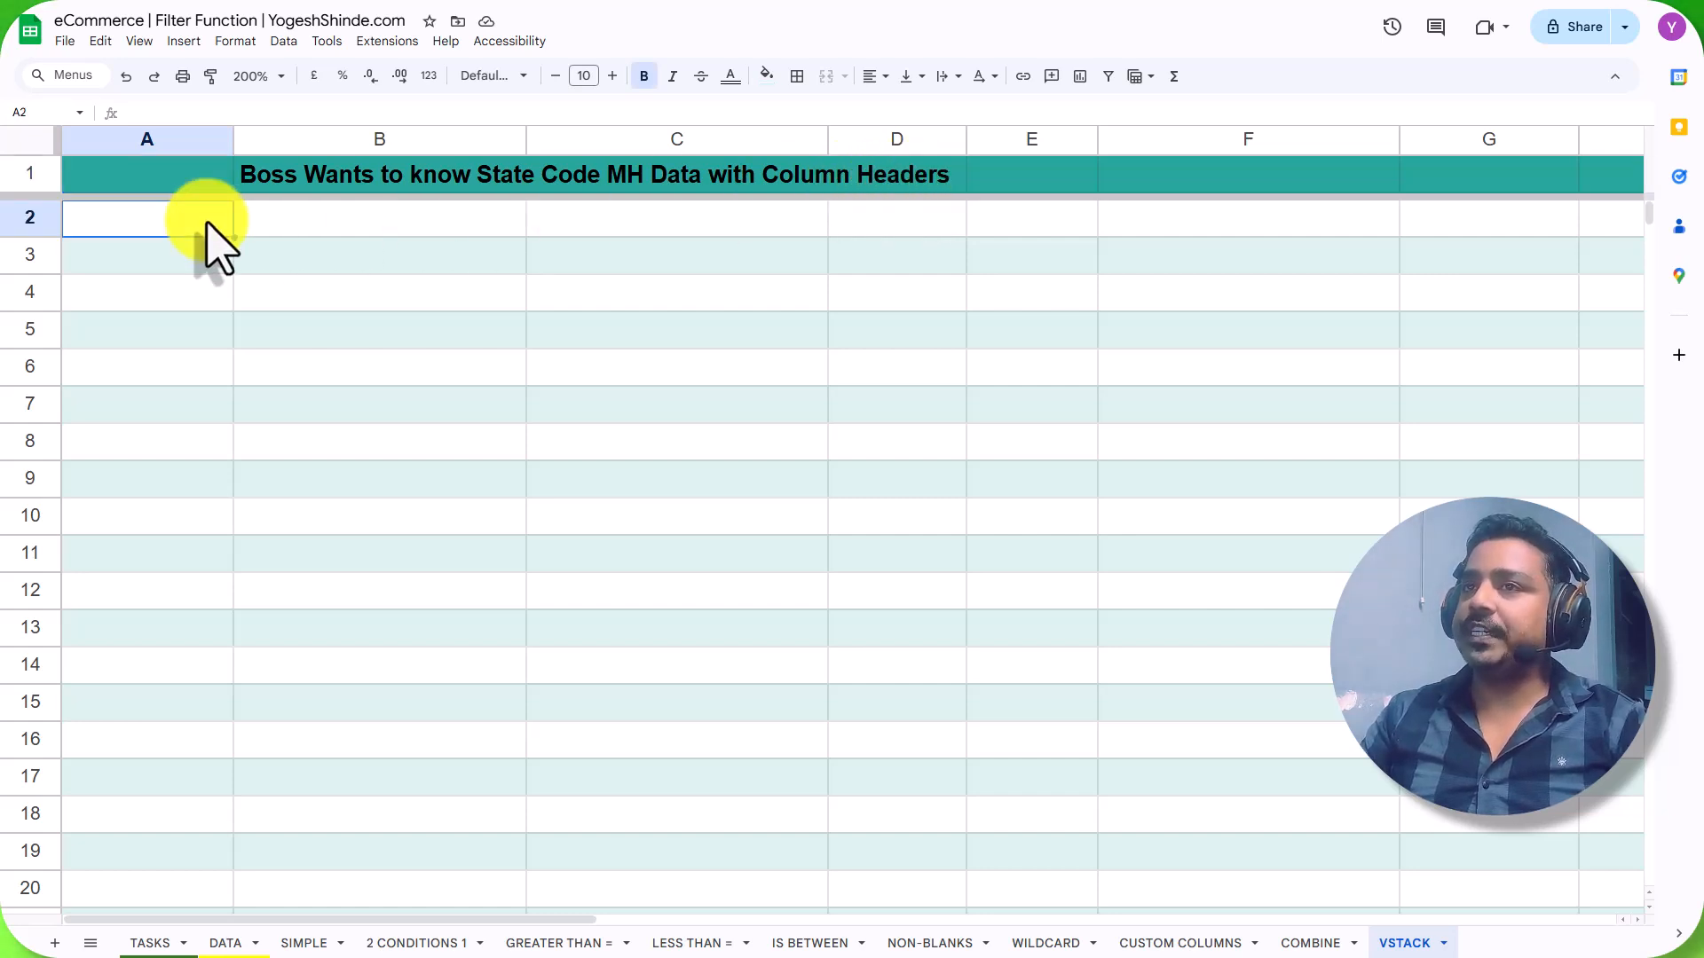
{"action": "type", "text": "=filter"}
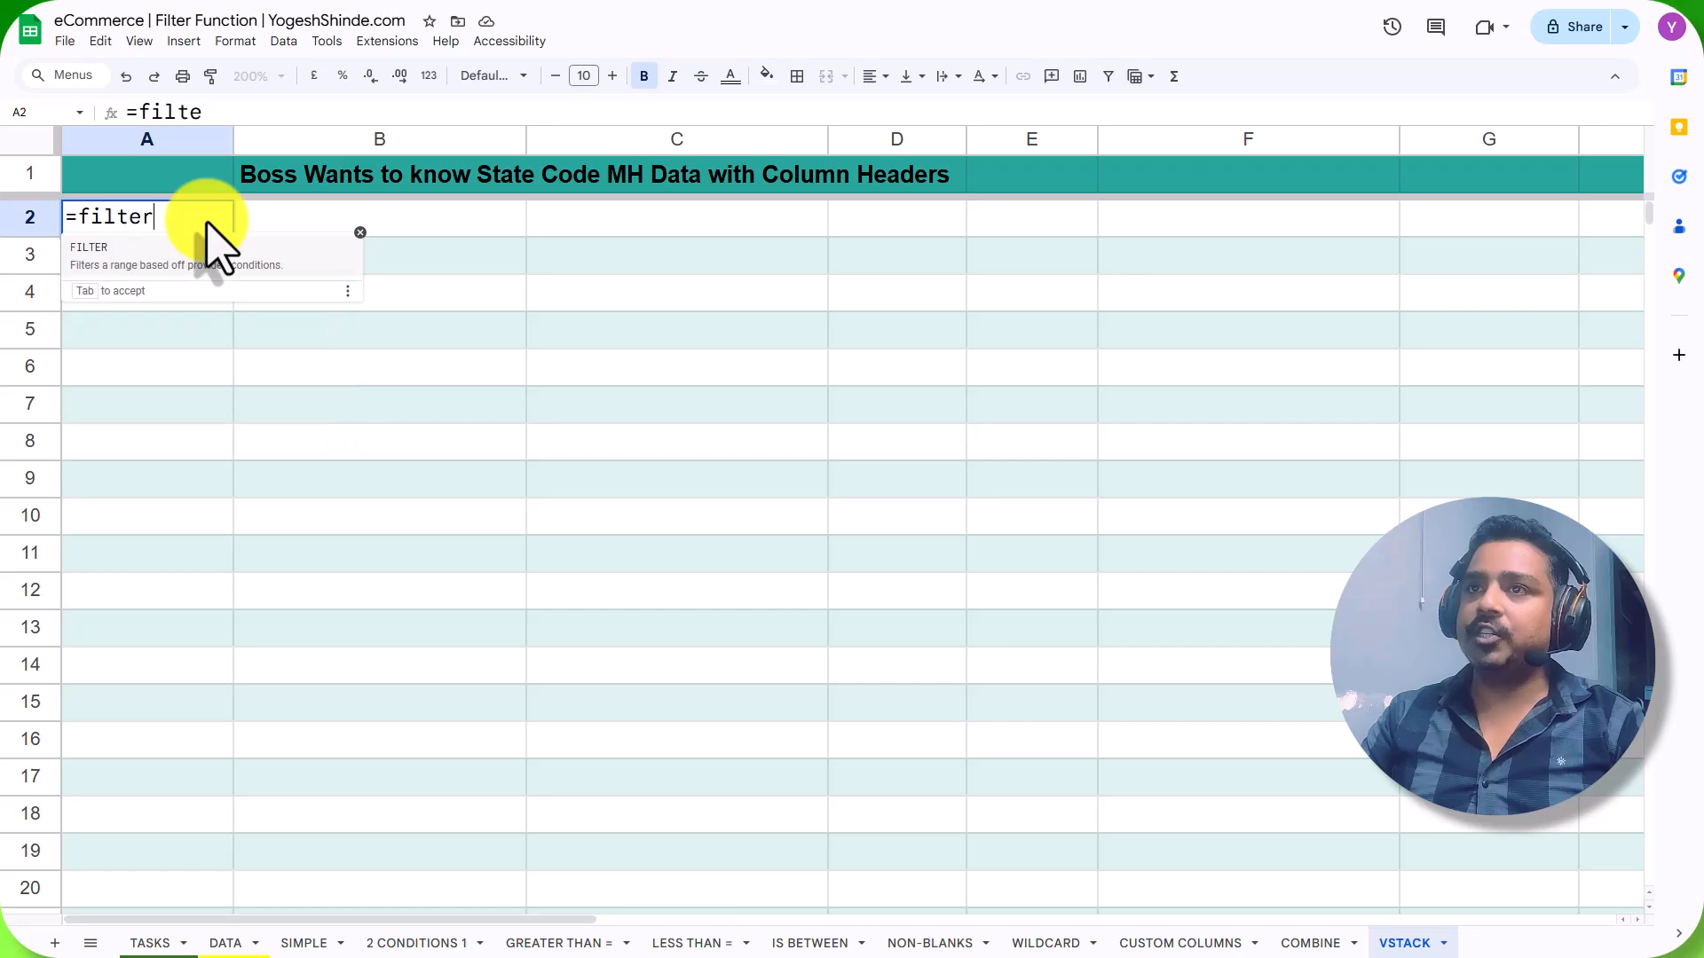
{"action": "key", "text": "Tab"}
{"action": "left_click", "coordinate": [224, 943]}
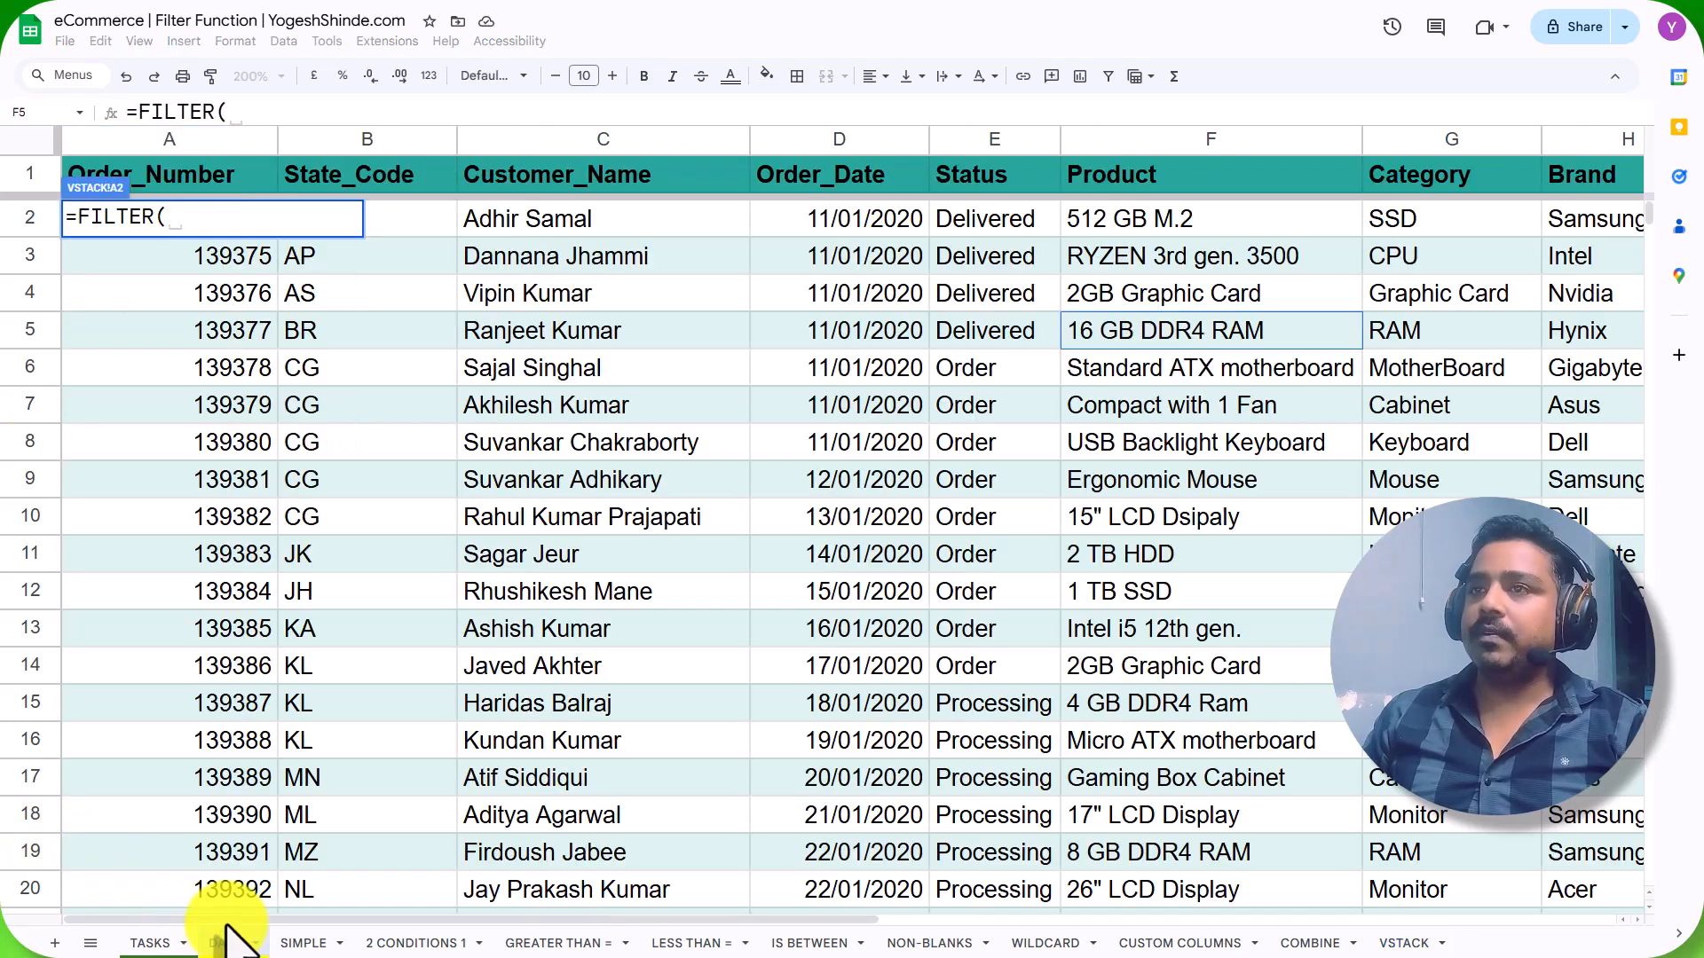
{"action": "left_click", "coordinate": [170, 141]}
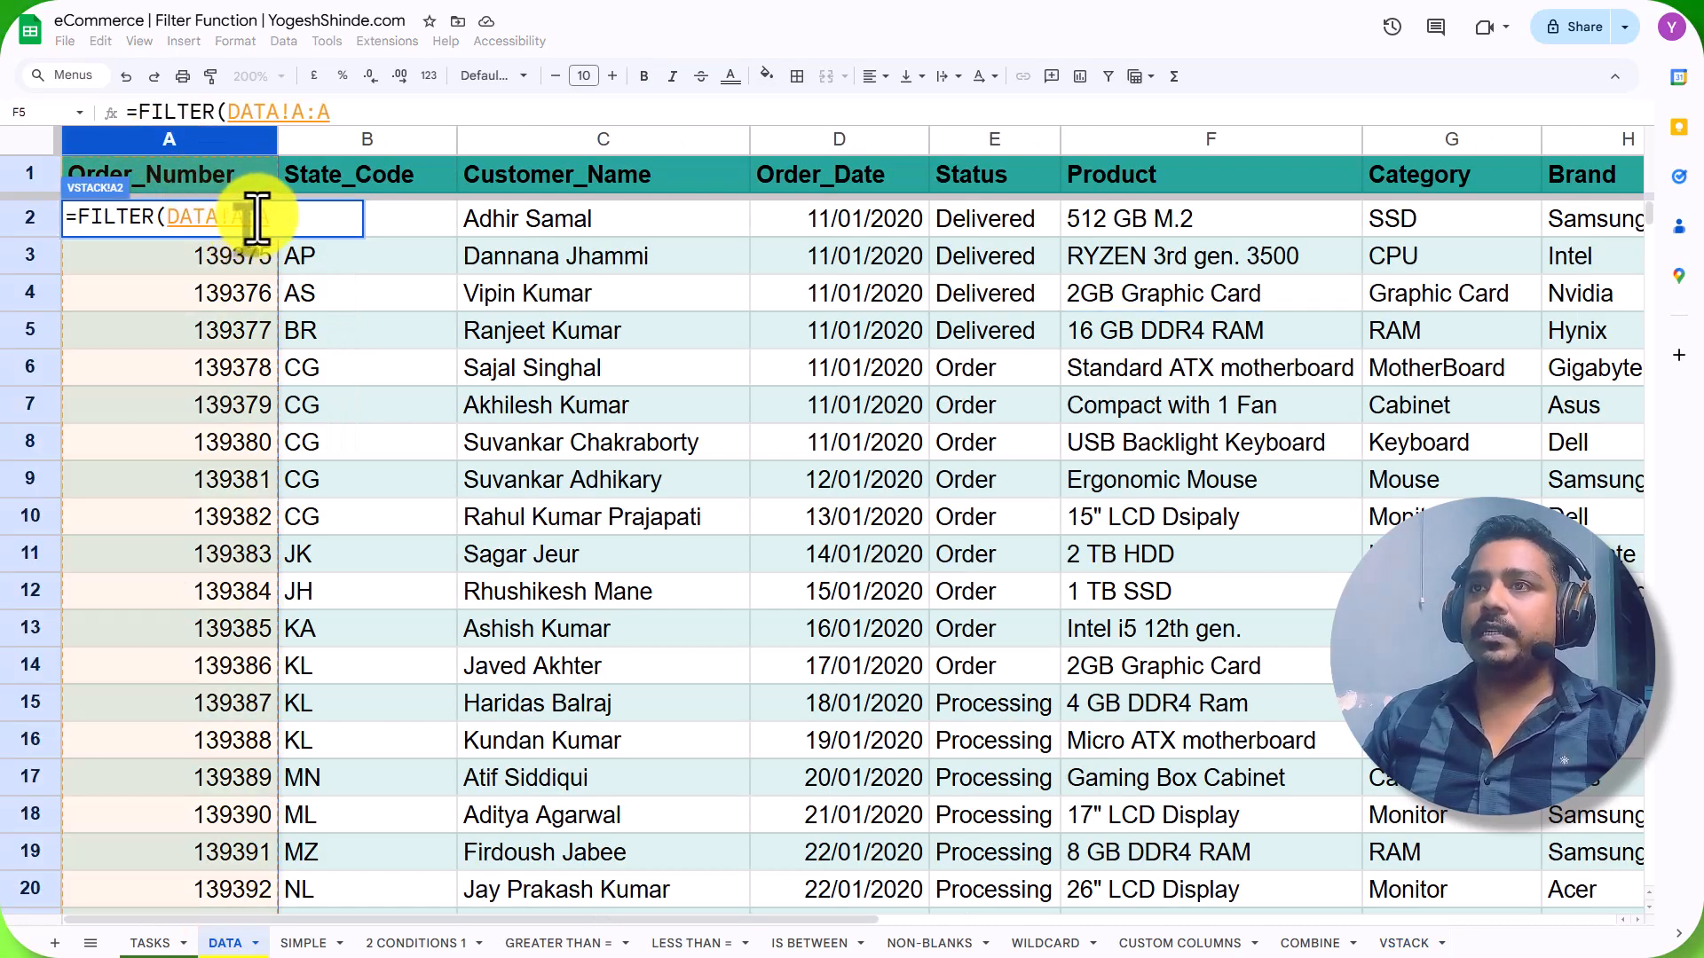
{"action": "left_click", "coordinate": [281, 220]}
{"action": "type", "text": "P"}
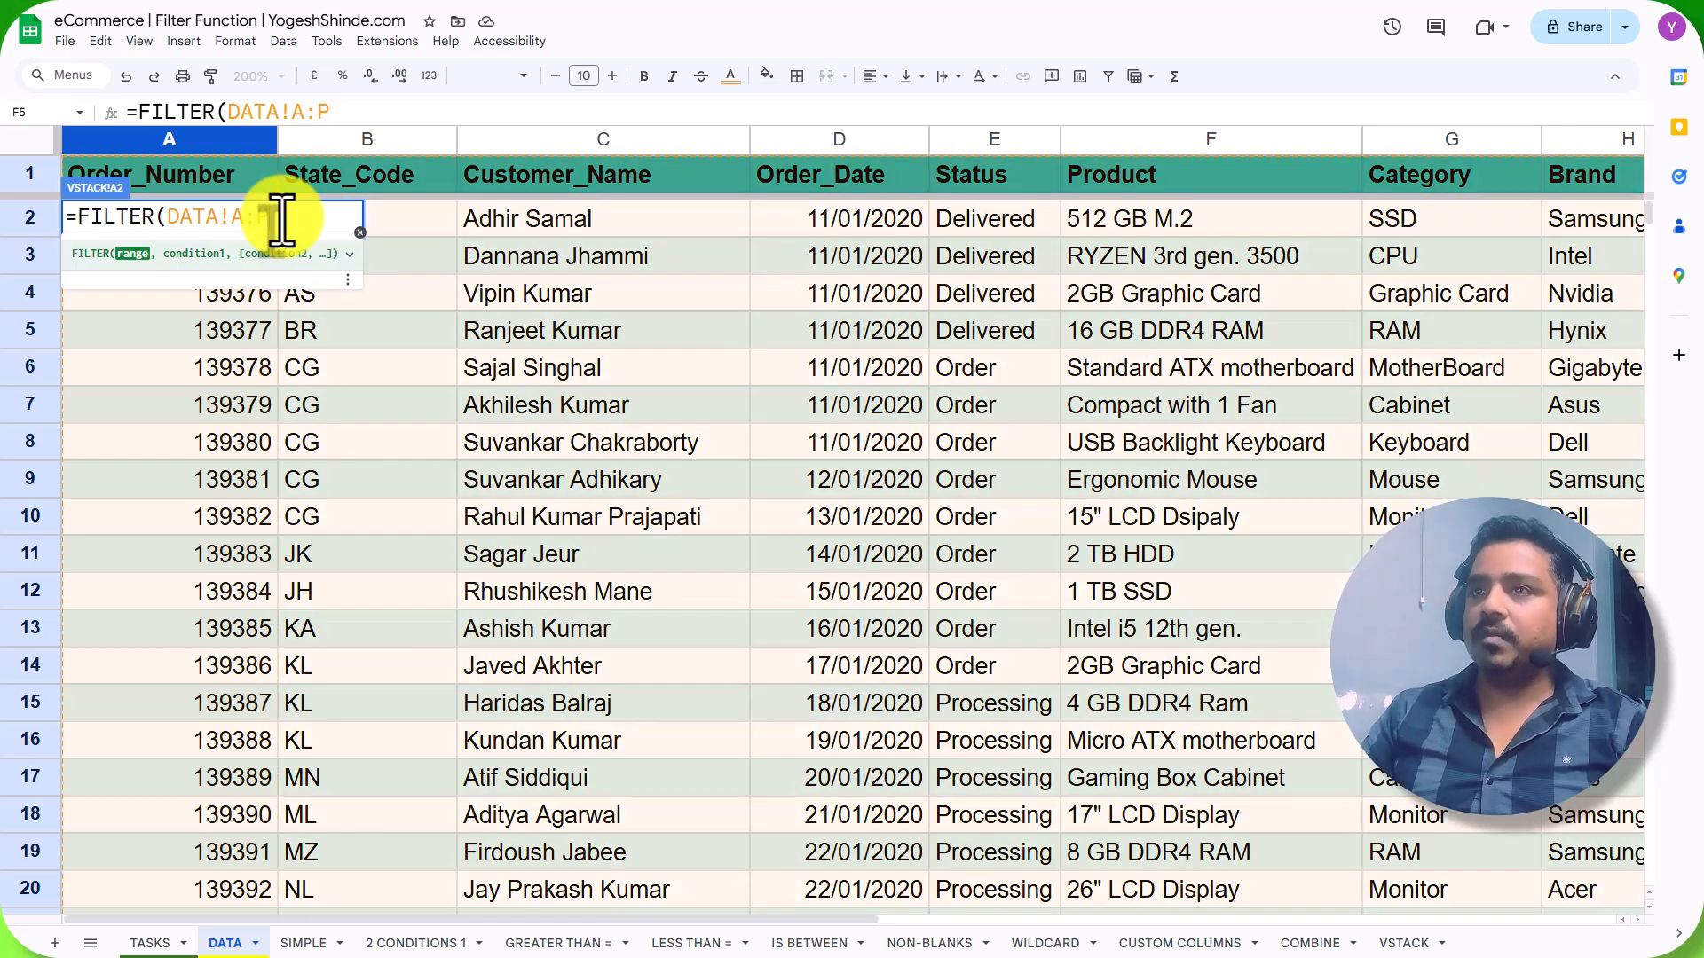
Add the condition DATA!B:B="MH" to match the state code and enter the formula.
{"action": "type", "text": ","}
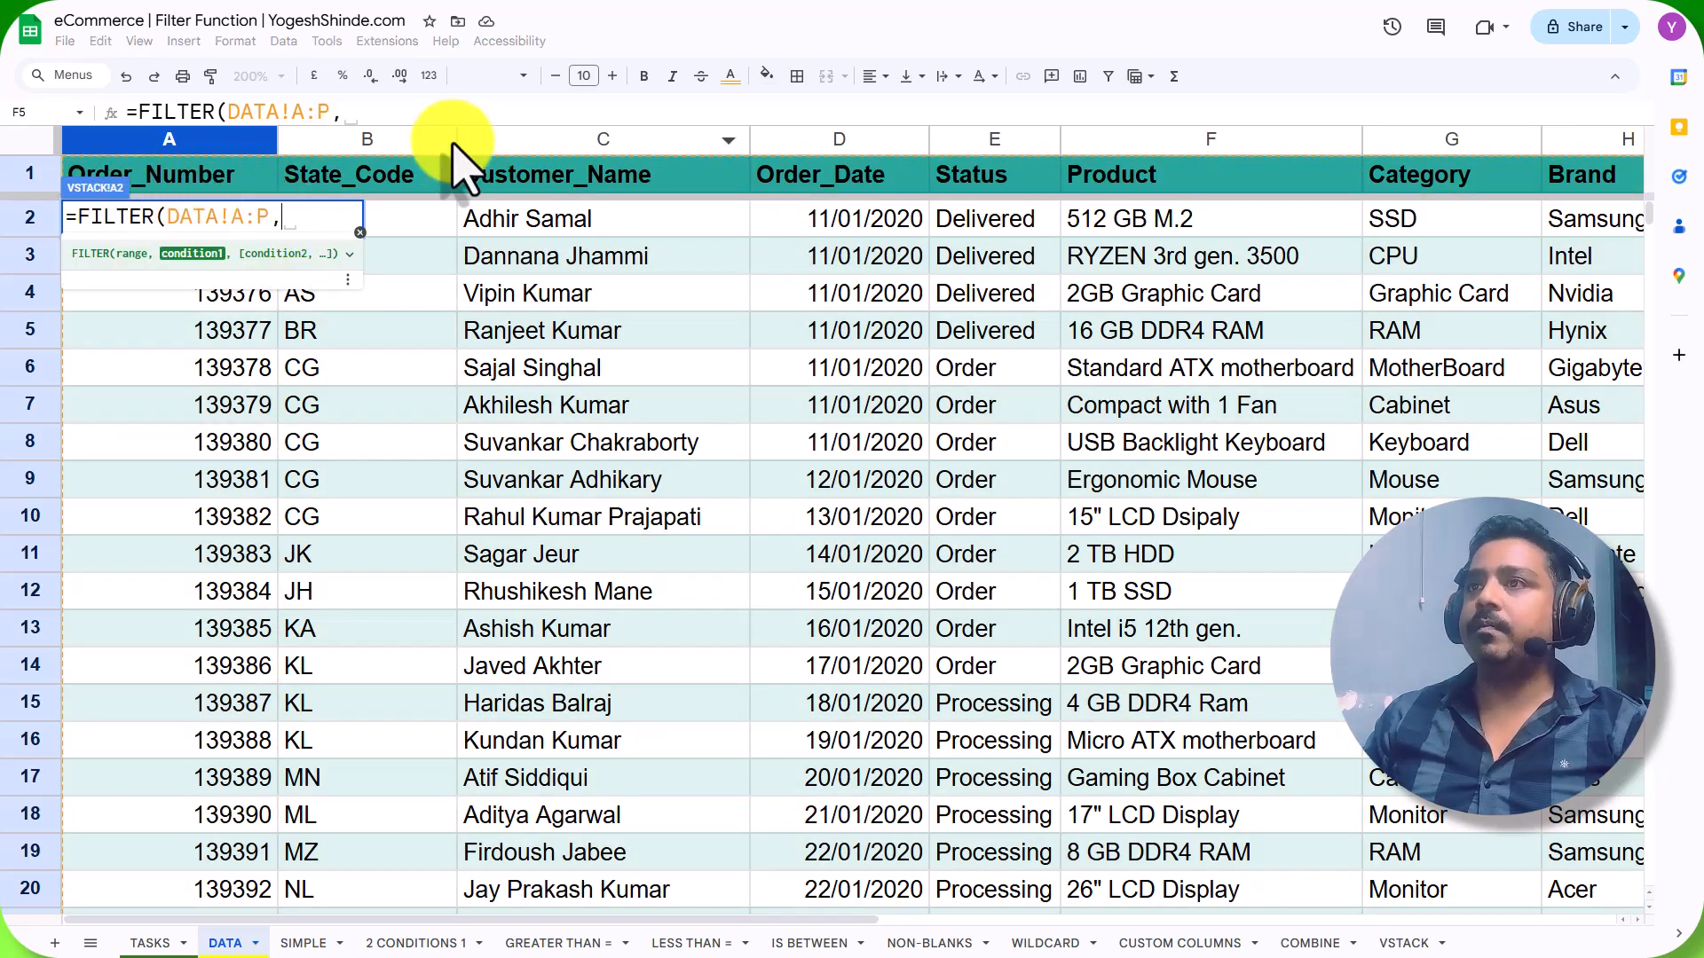
{"action": "left_click", "coordinate": [363, 139]}
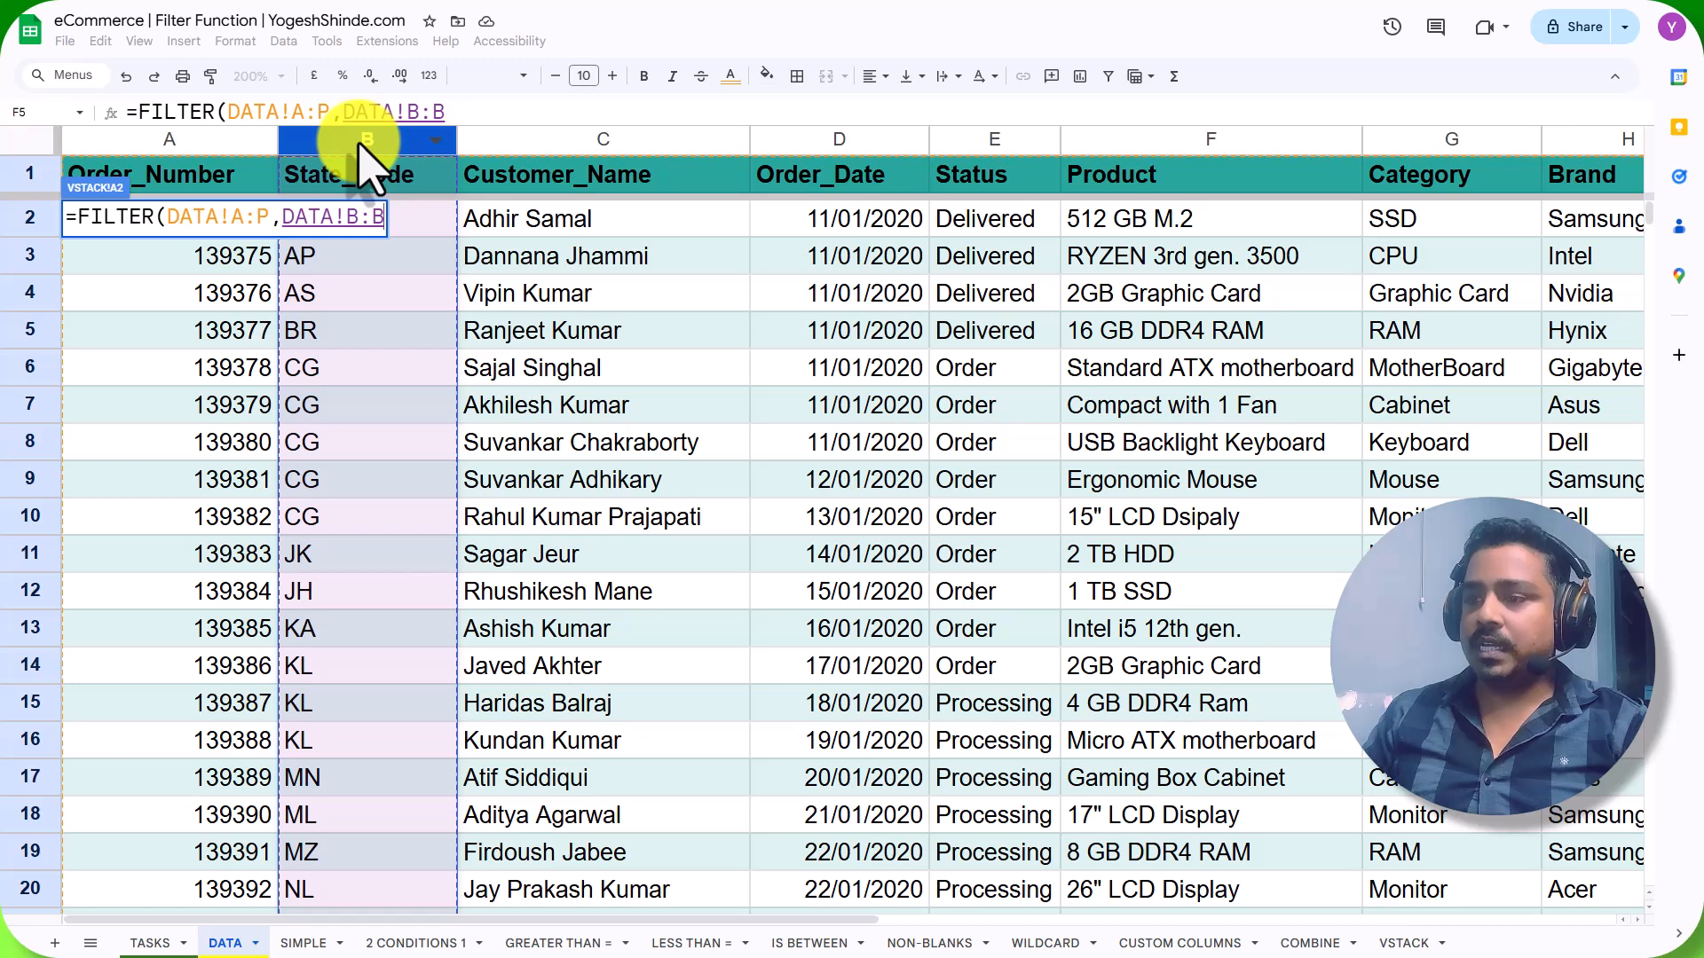
{"action": "type", "text": "="}
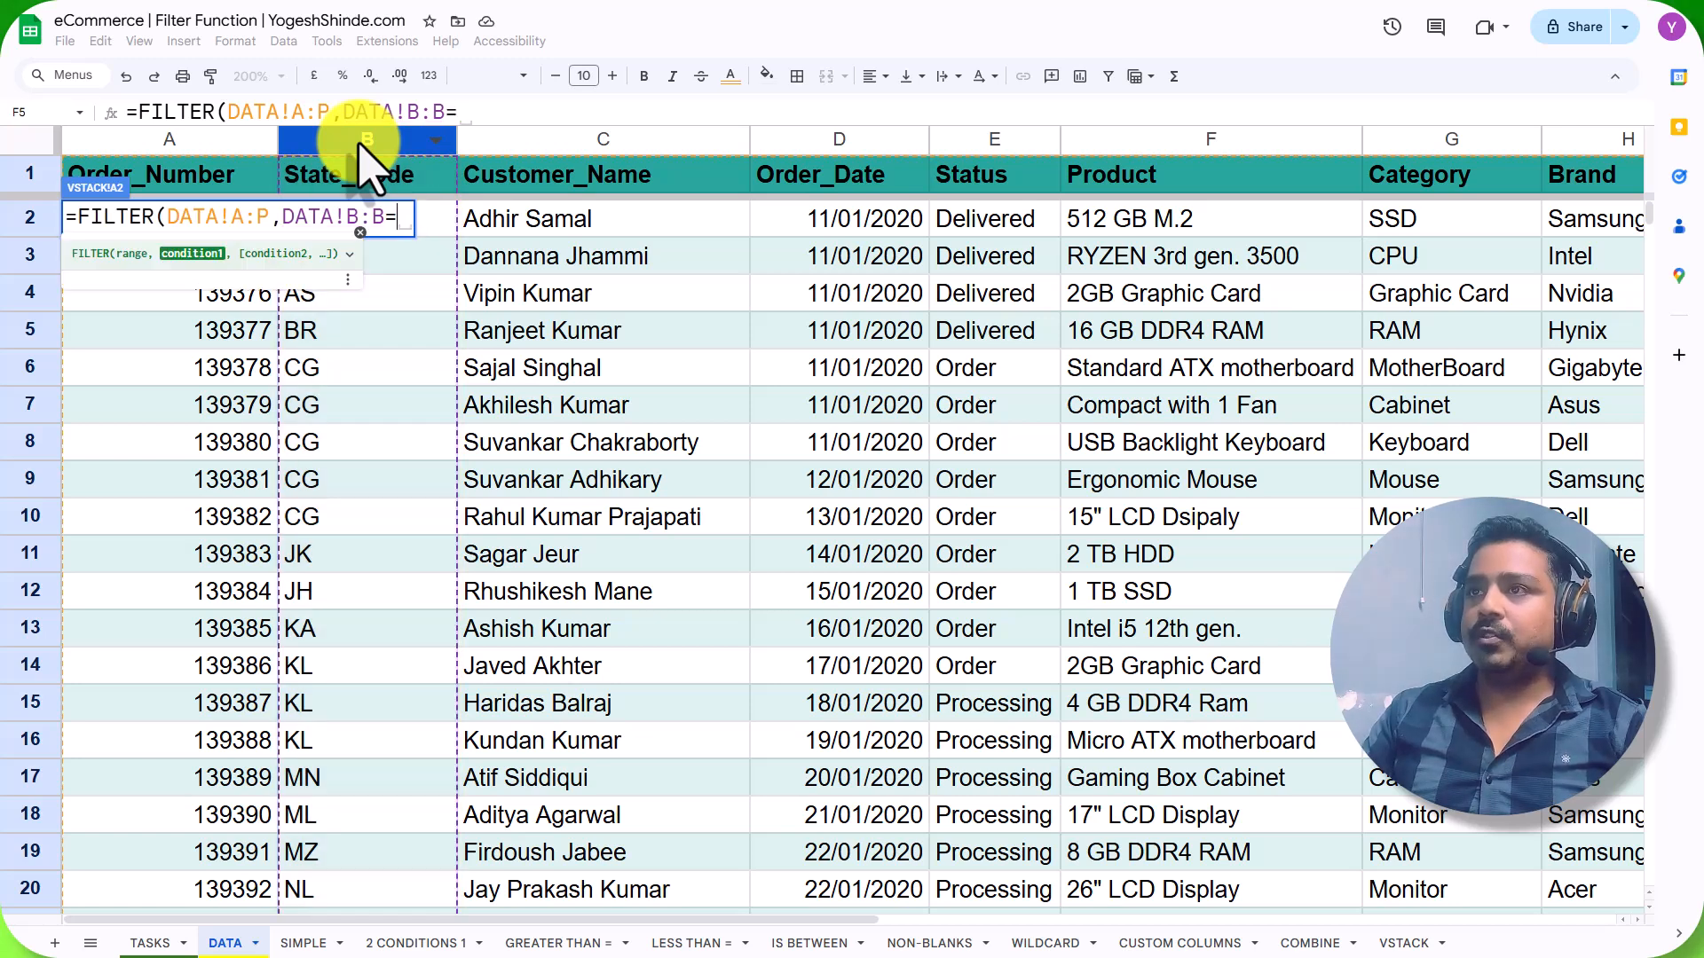
{"action": "left_click", "coordinate": [1402, 942]}
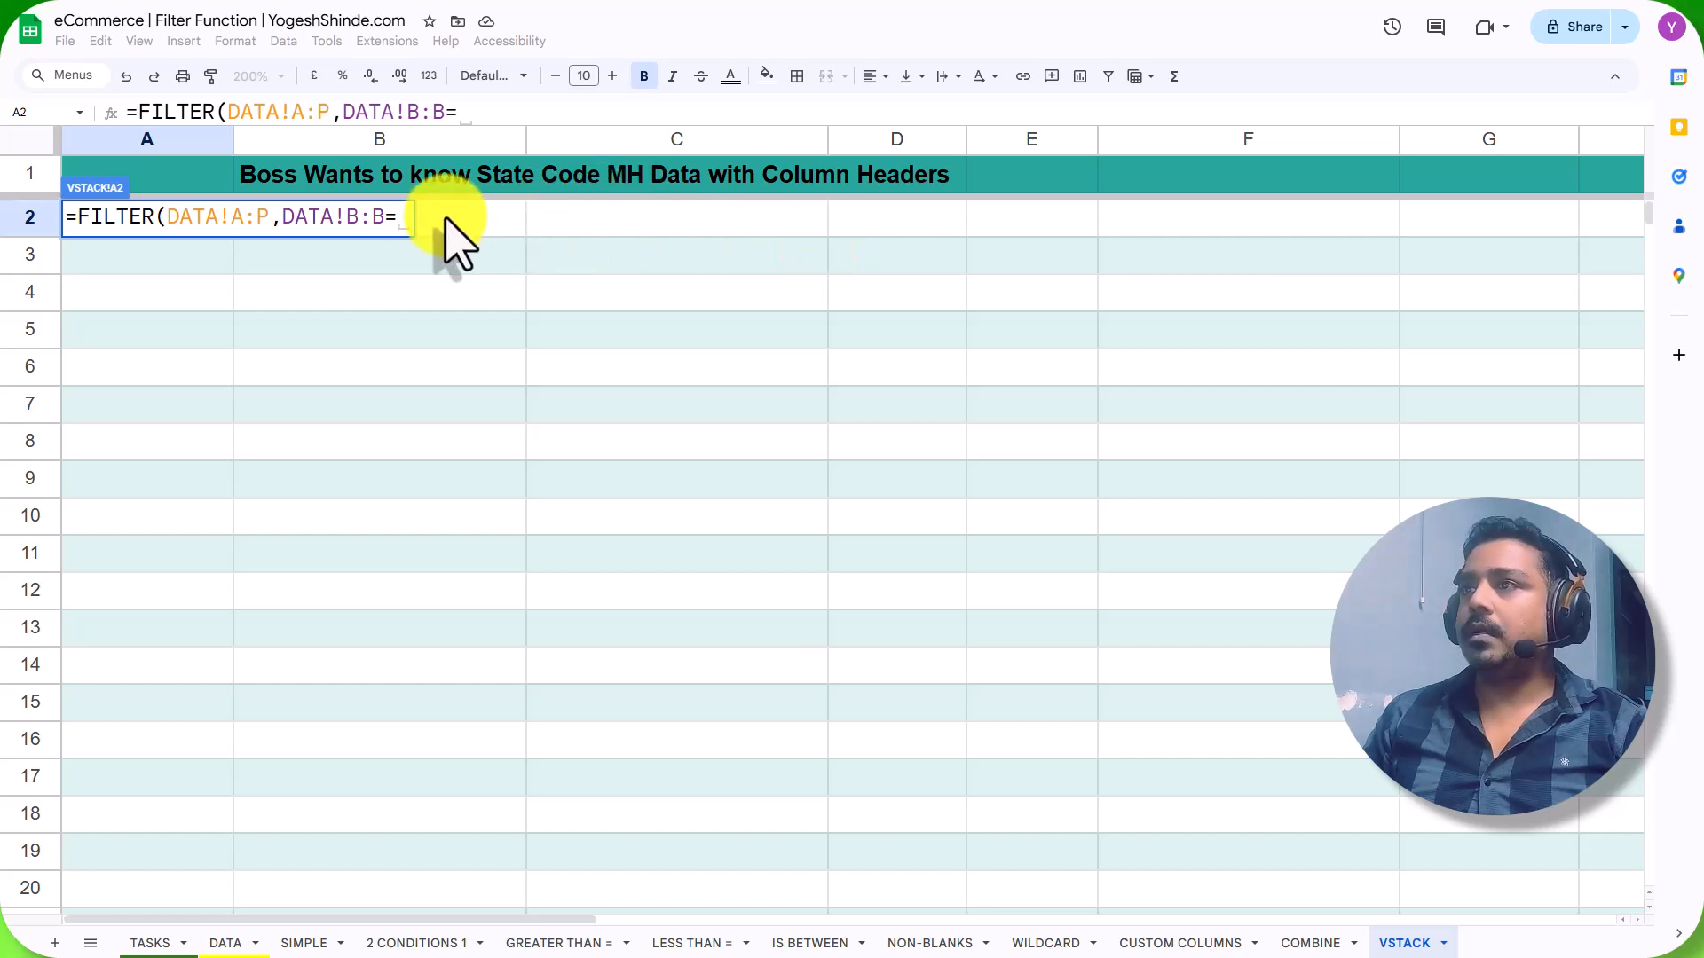
{"action": "left_click", "coordinate": [397, 228]}
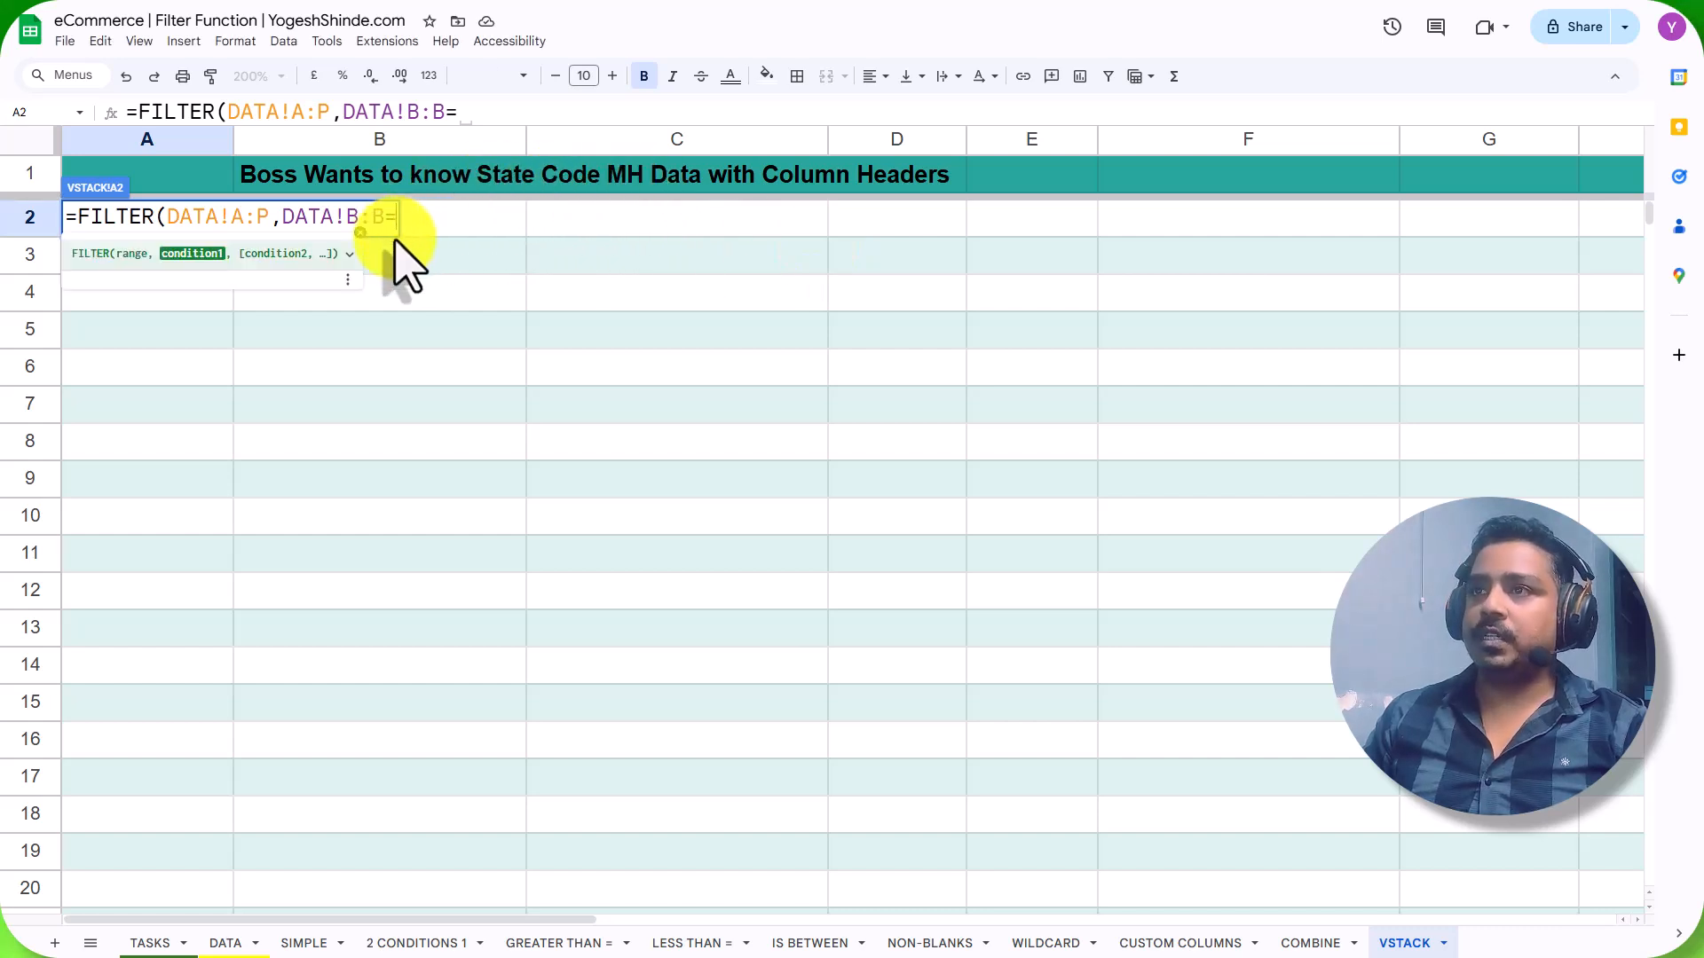
{"action": "type", "text": "?"}
{"action": "key", "text": "BackSpace"}
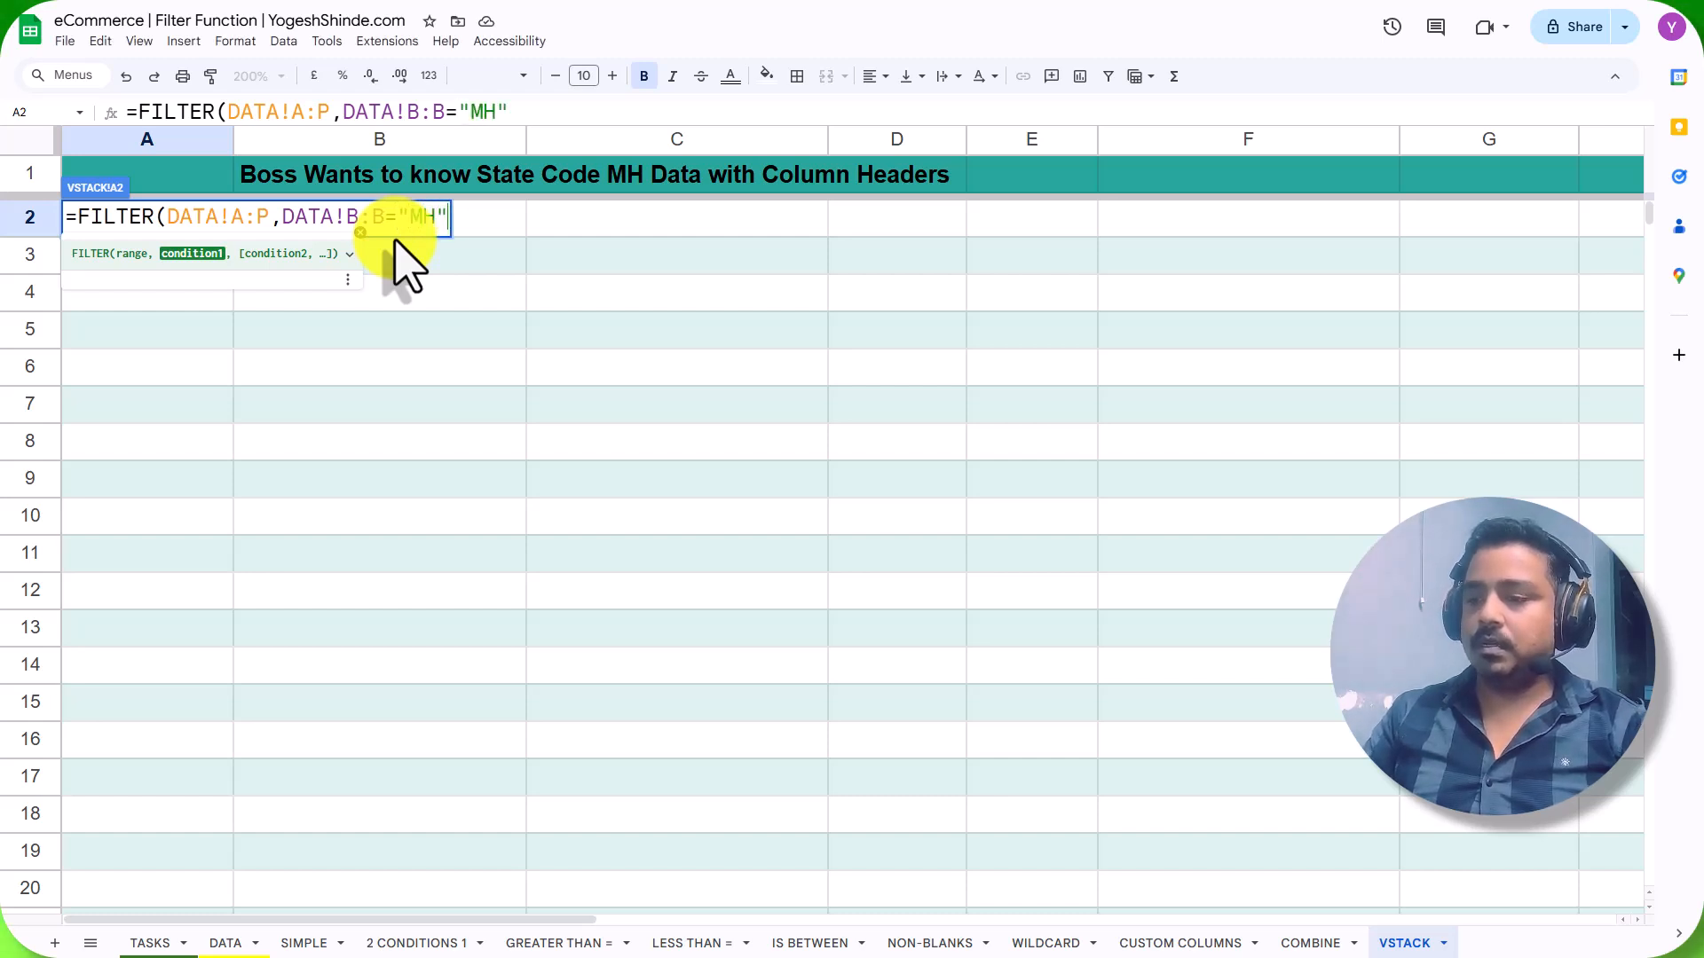
{"action": "key", "text": "Return"}
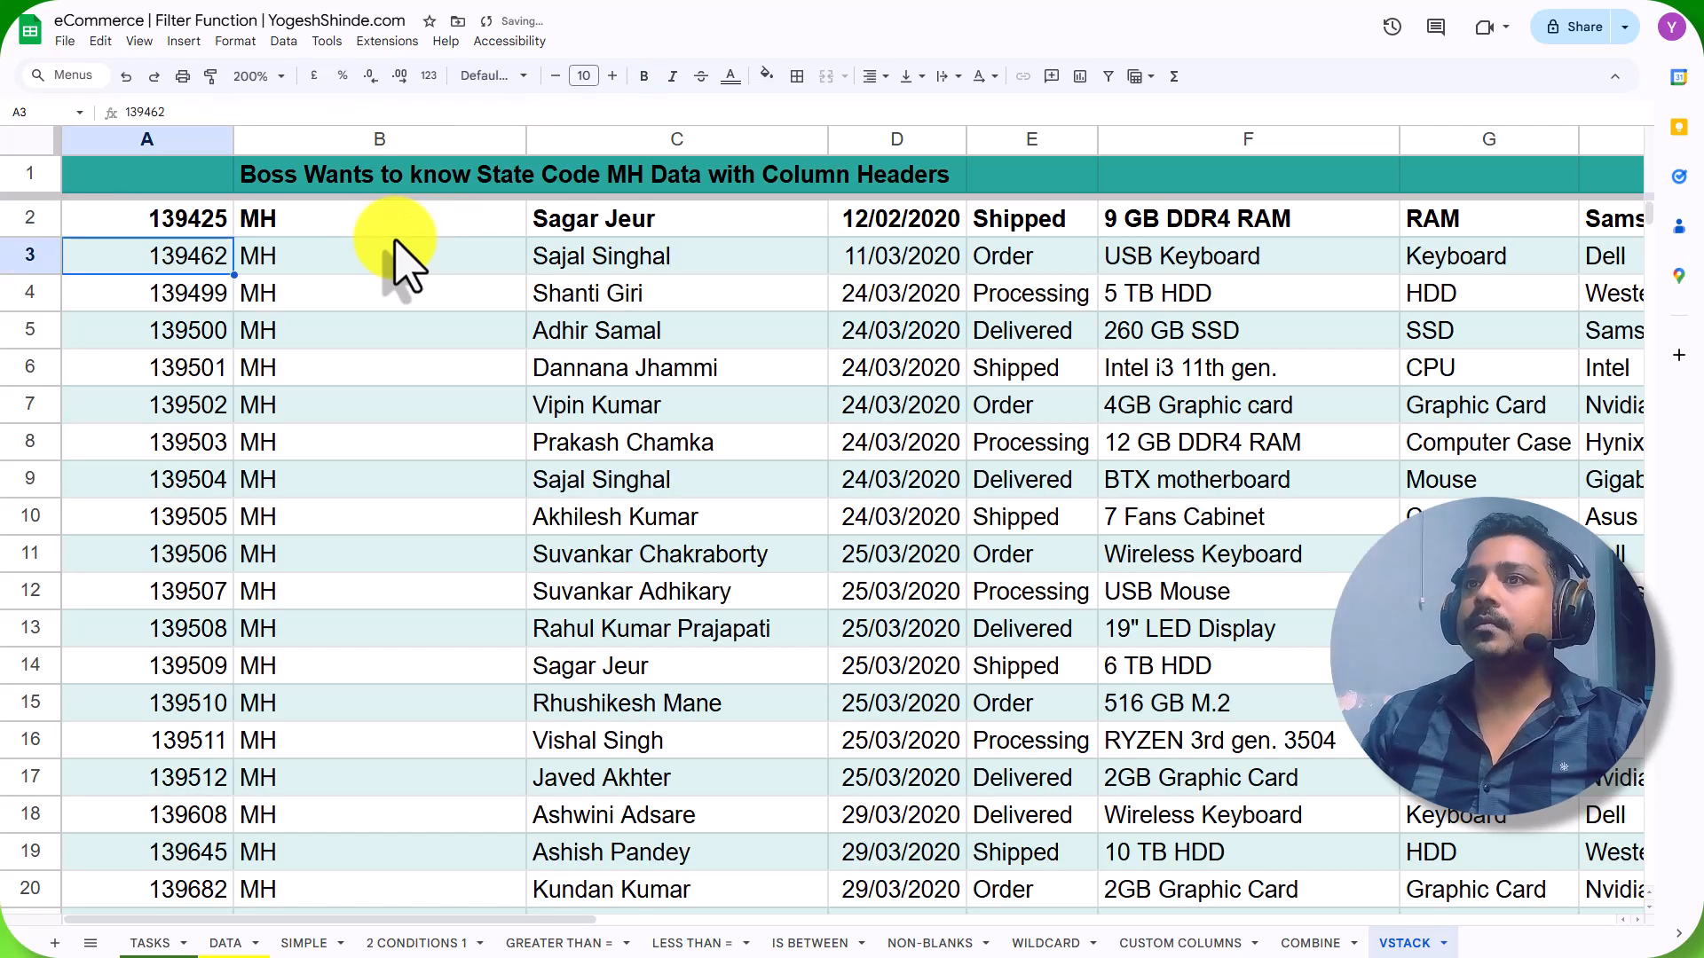
Wrap the existing FILTER formula in A2 of the VSTACK sheet in a VSTACK function.
{"action": "left_click", "coordinate": [197, 224]}
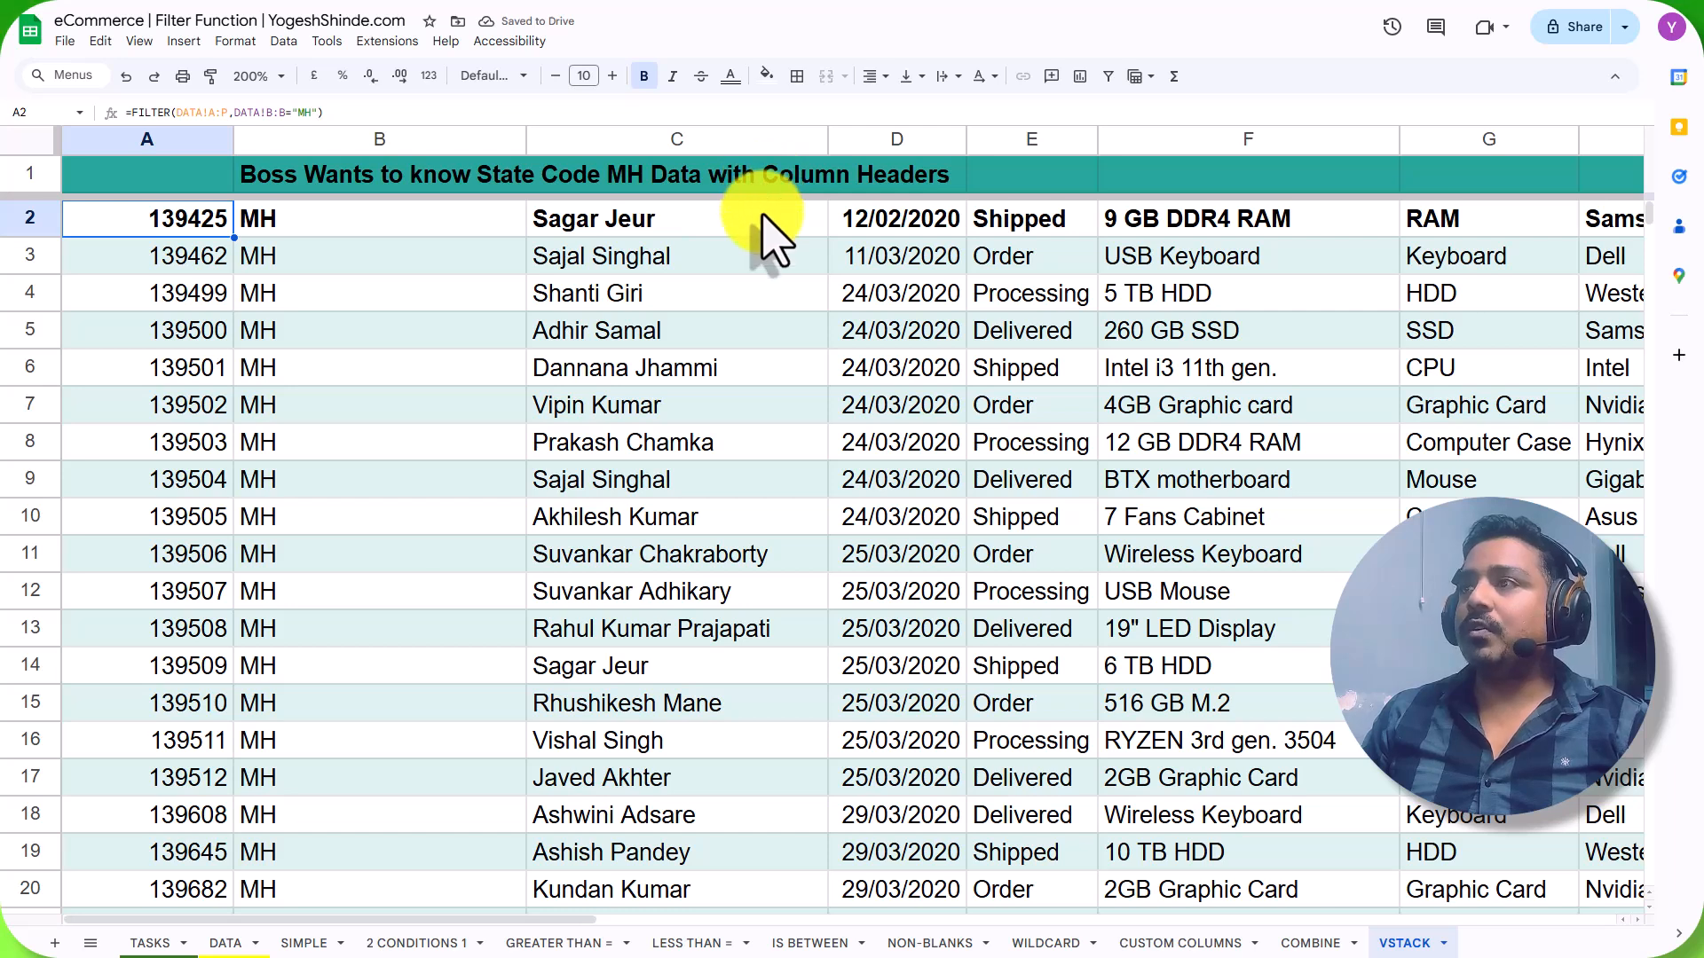
{"action": "double_click", "coordinate": [182, 222]}
{"action": "left_click", "coordinate": [78, 217]}
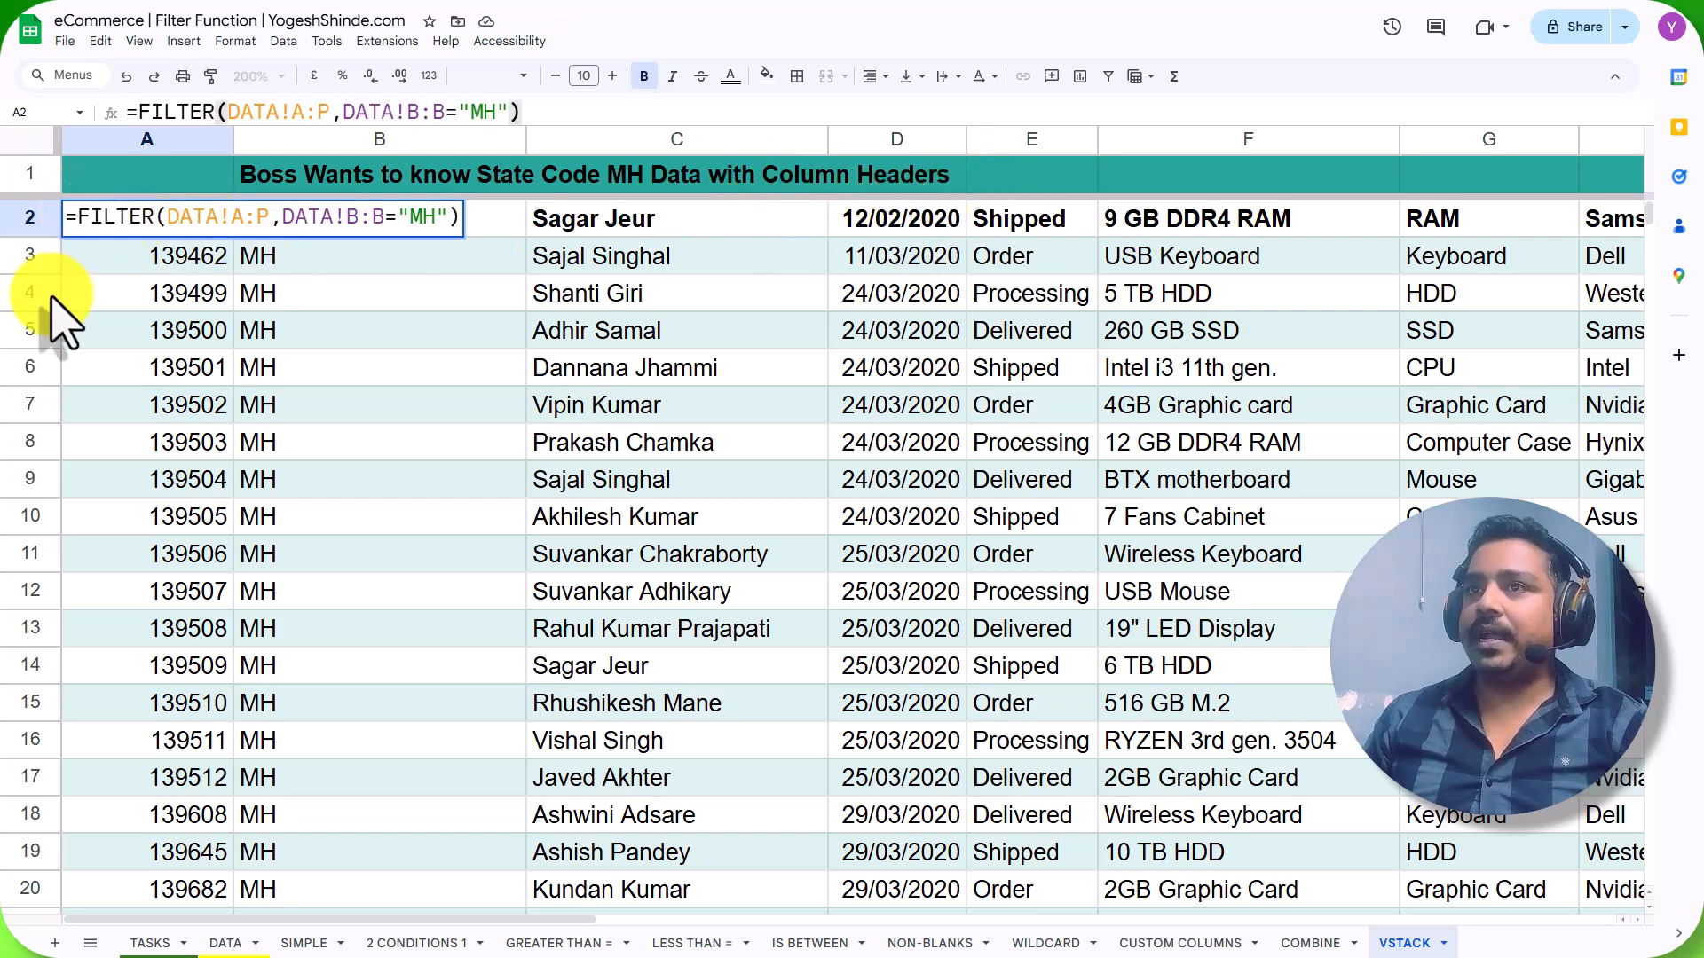
{"action": "type", "text": "VSTACK"}
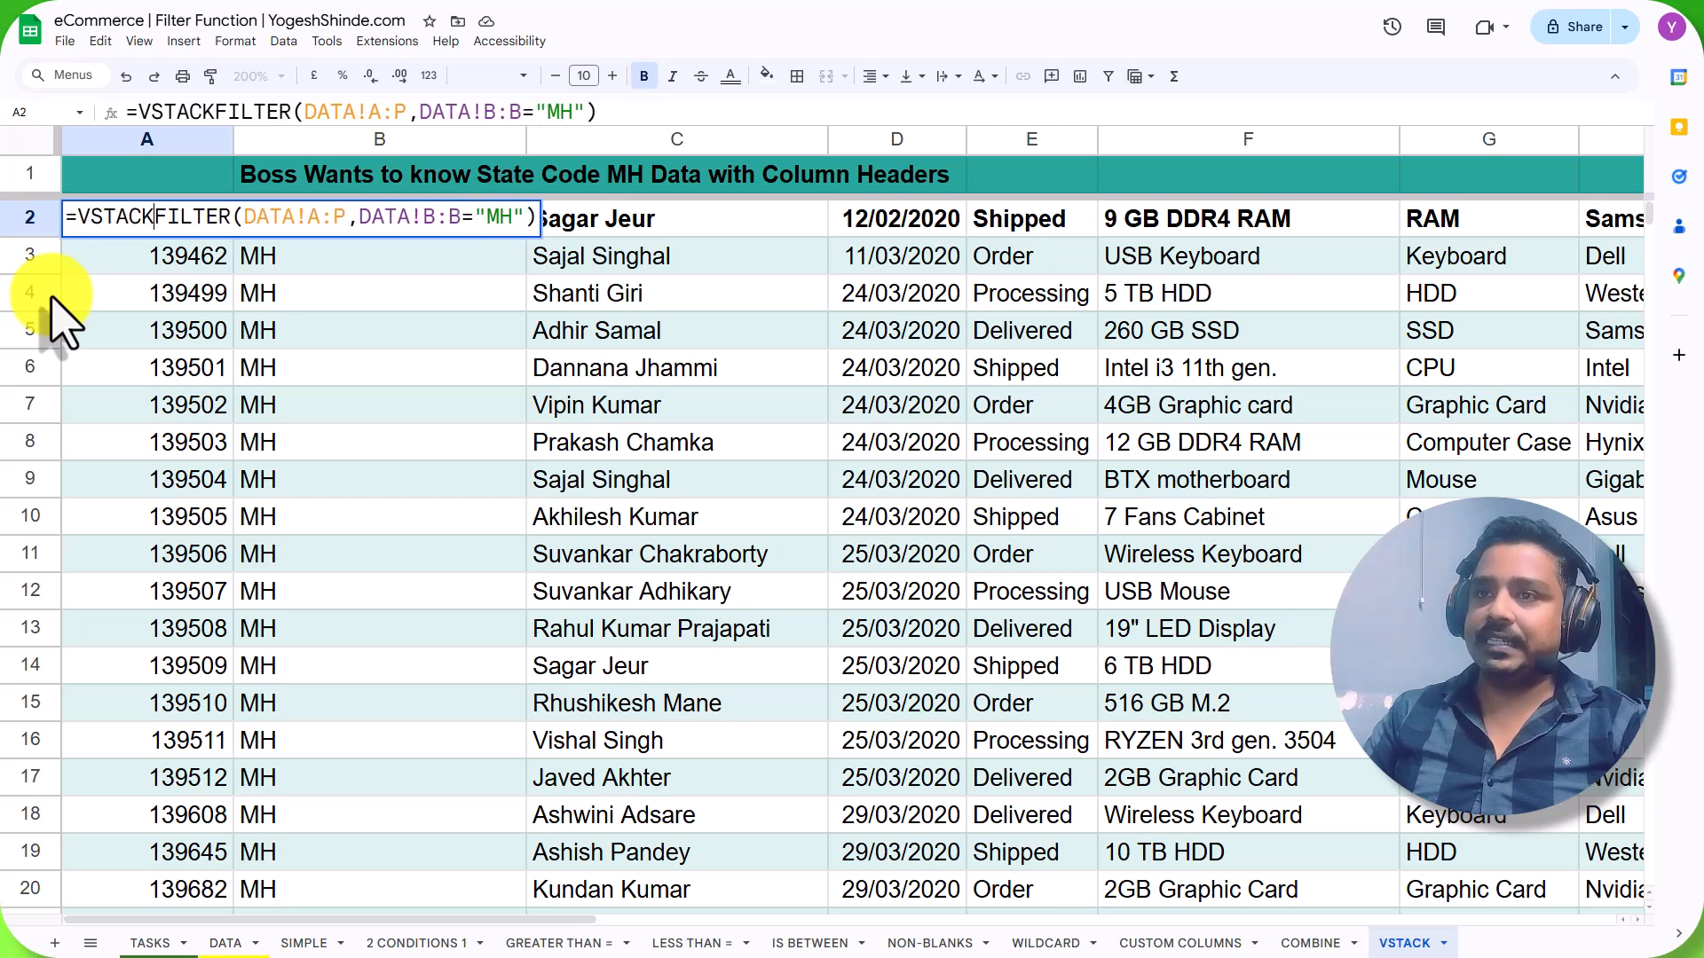
{"action": "type", "text": "("}
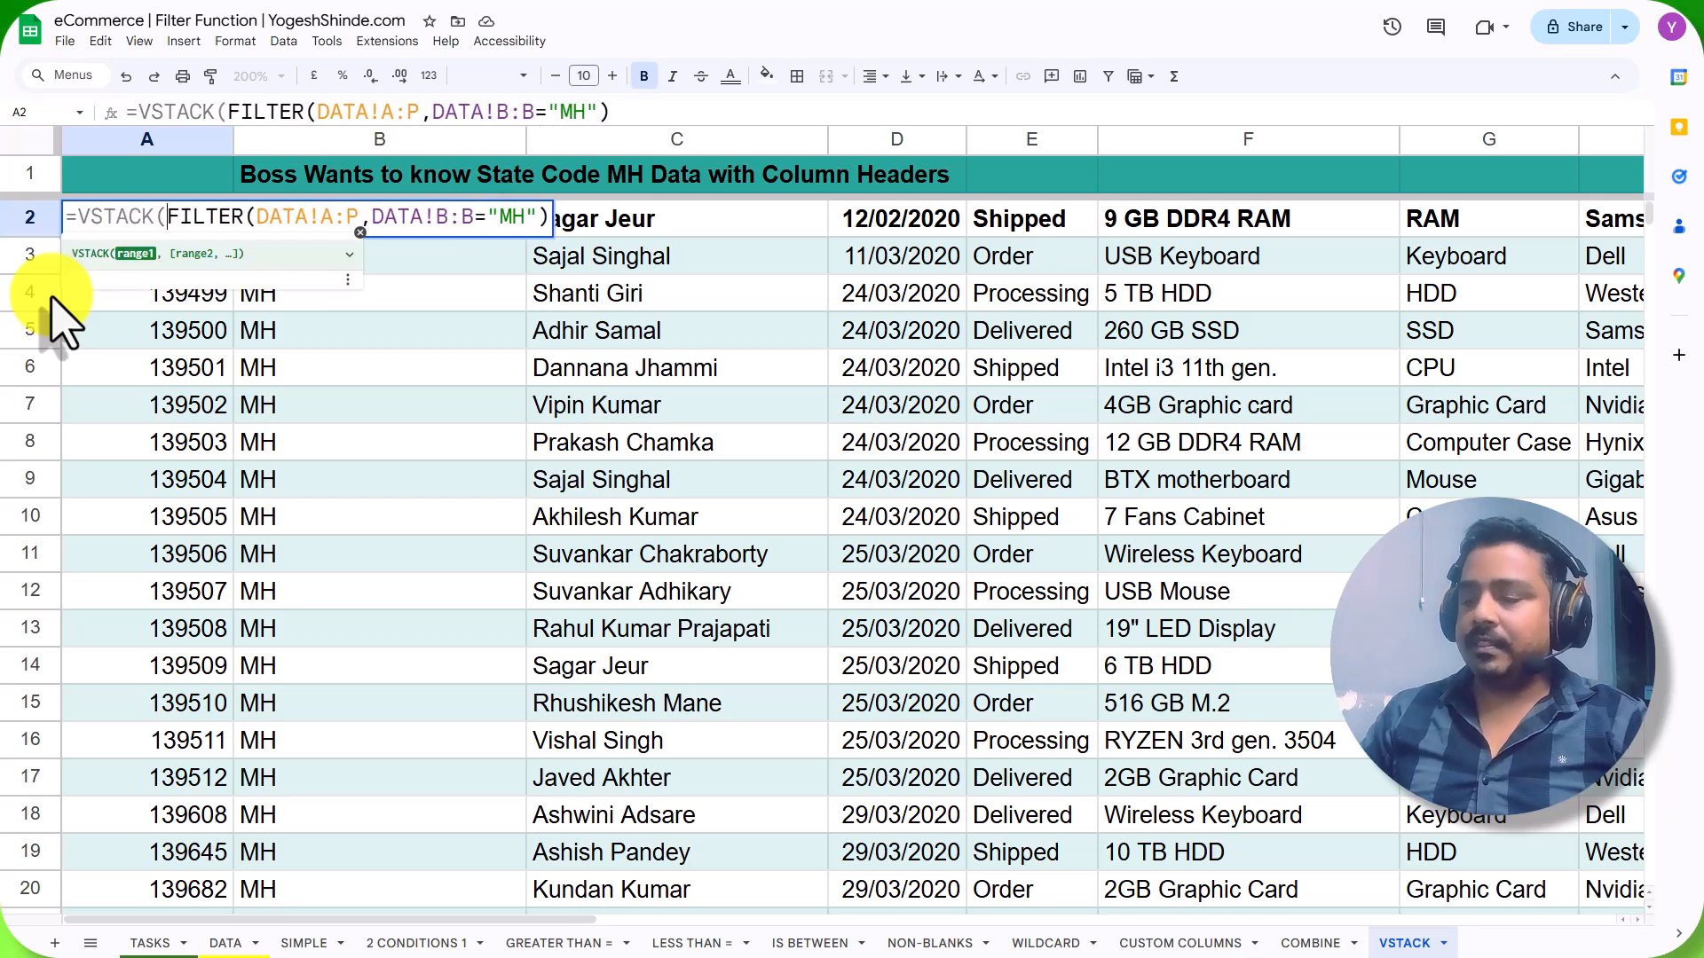
{"action": "key", "text": "ctrl+shift+Right"}
{"action": "key", "text": "ctrl+shift+Right"}
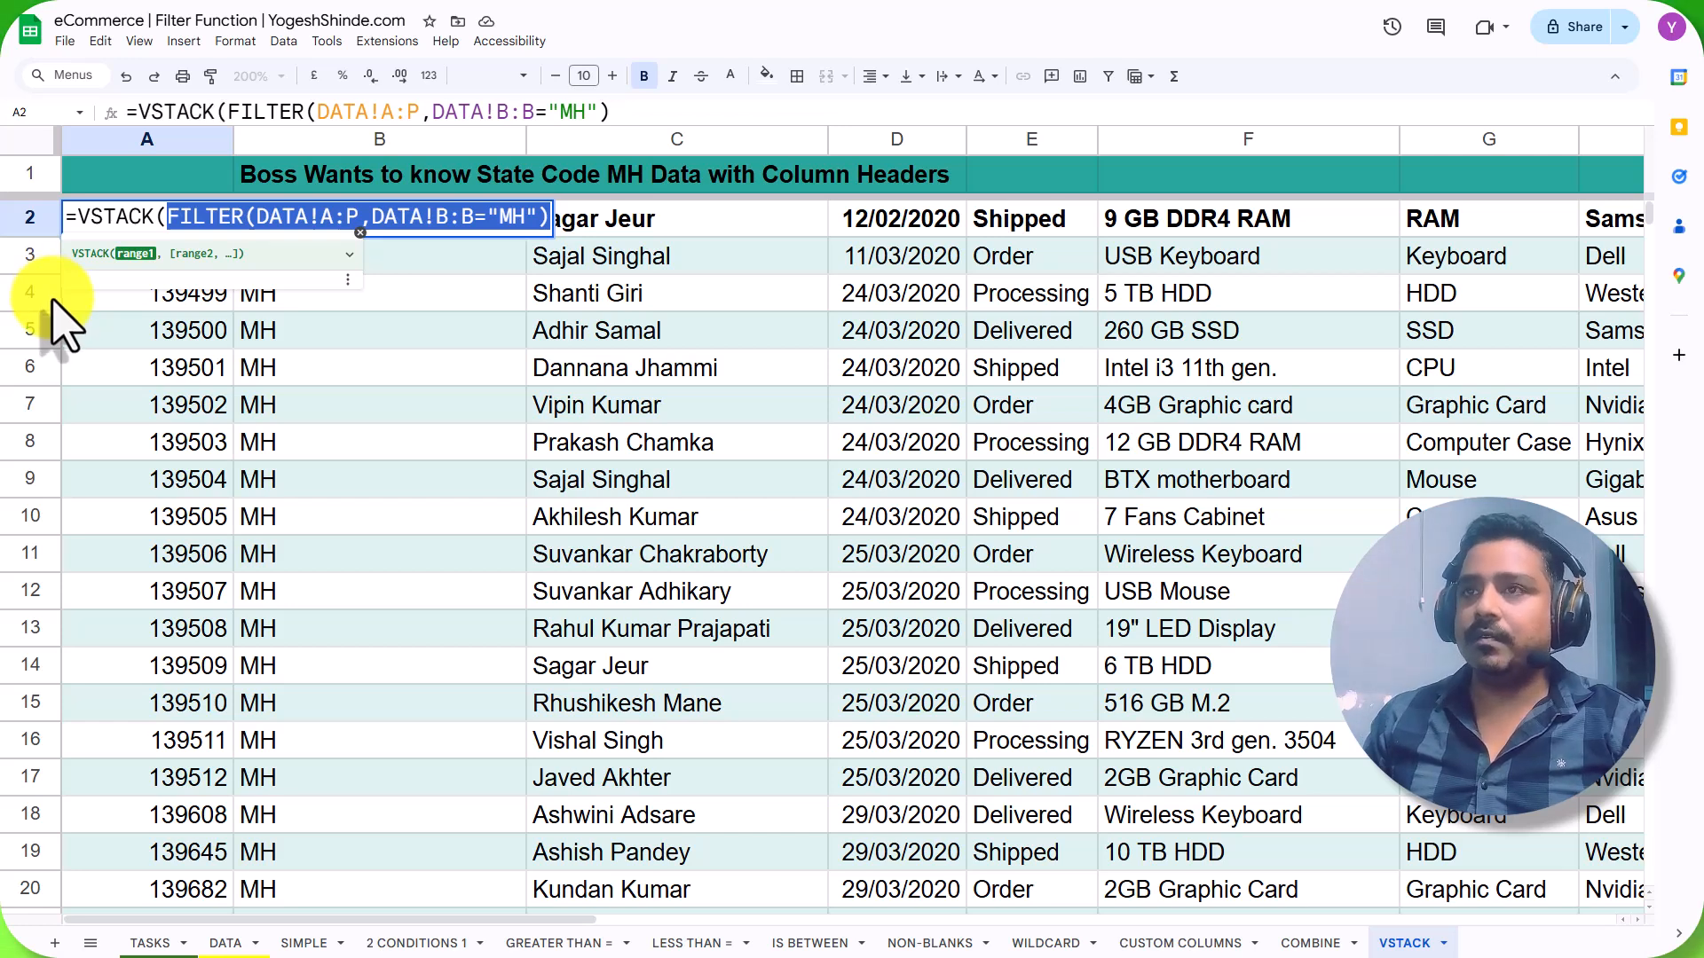
{"action": "left_click", "coordinate": [229, 942]}
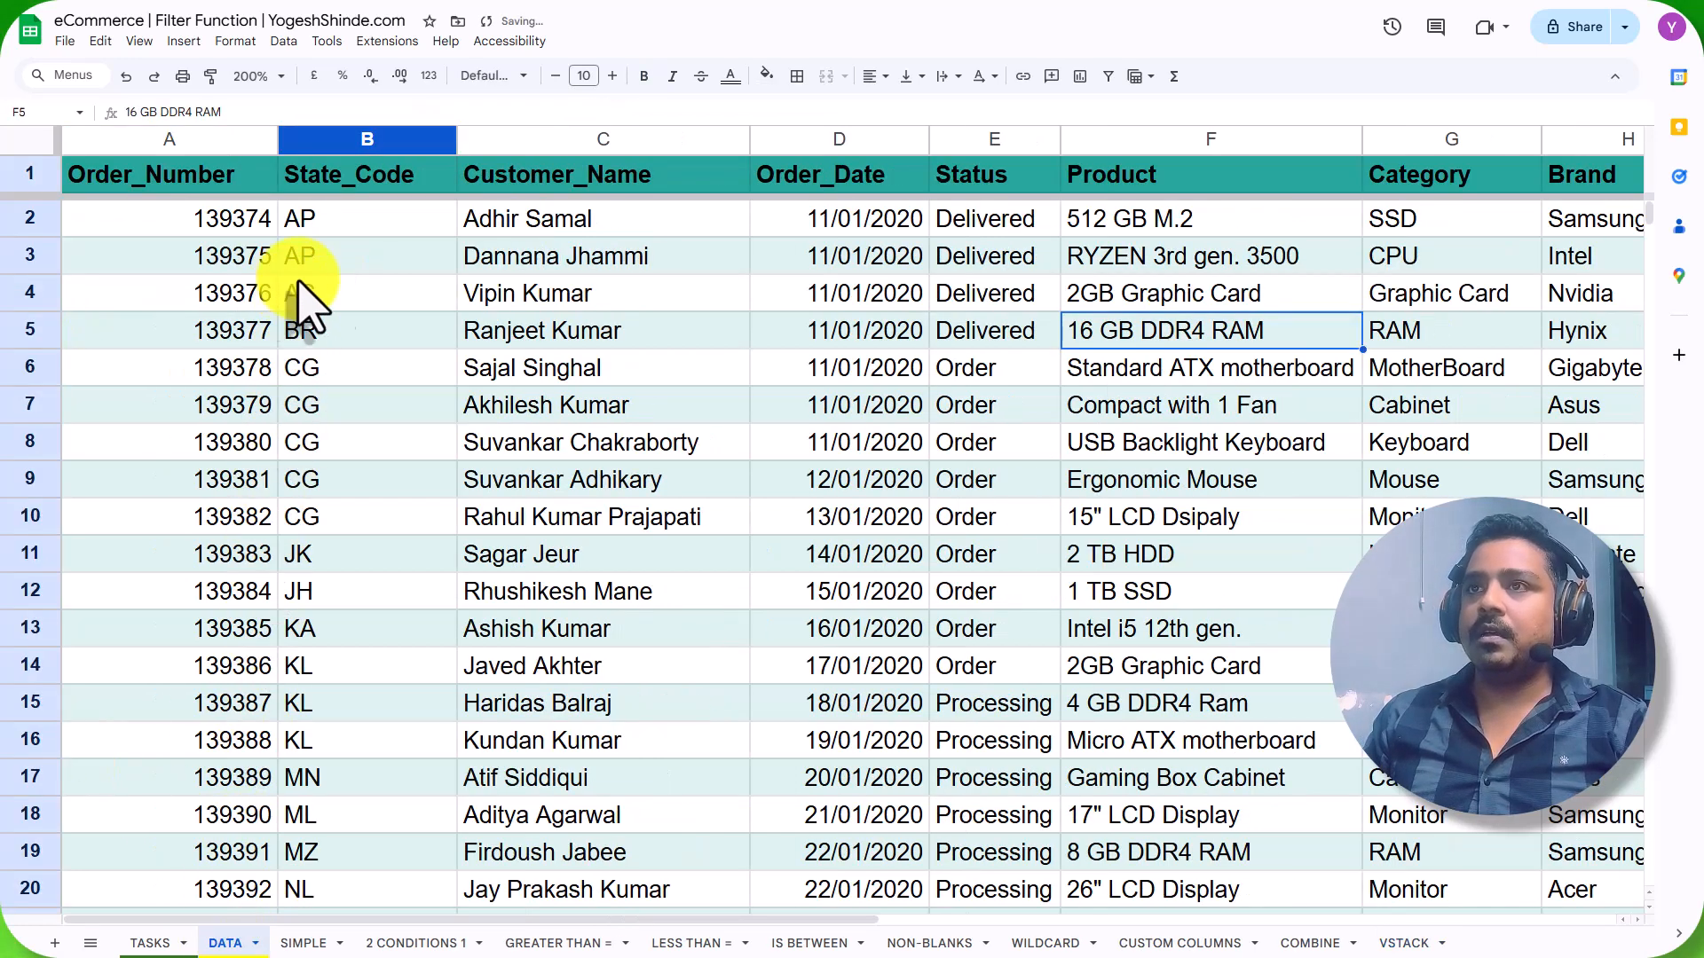
{"action": "left_click", "coordinate": [1402, 943]}
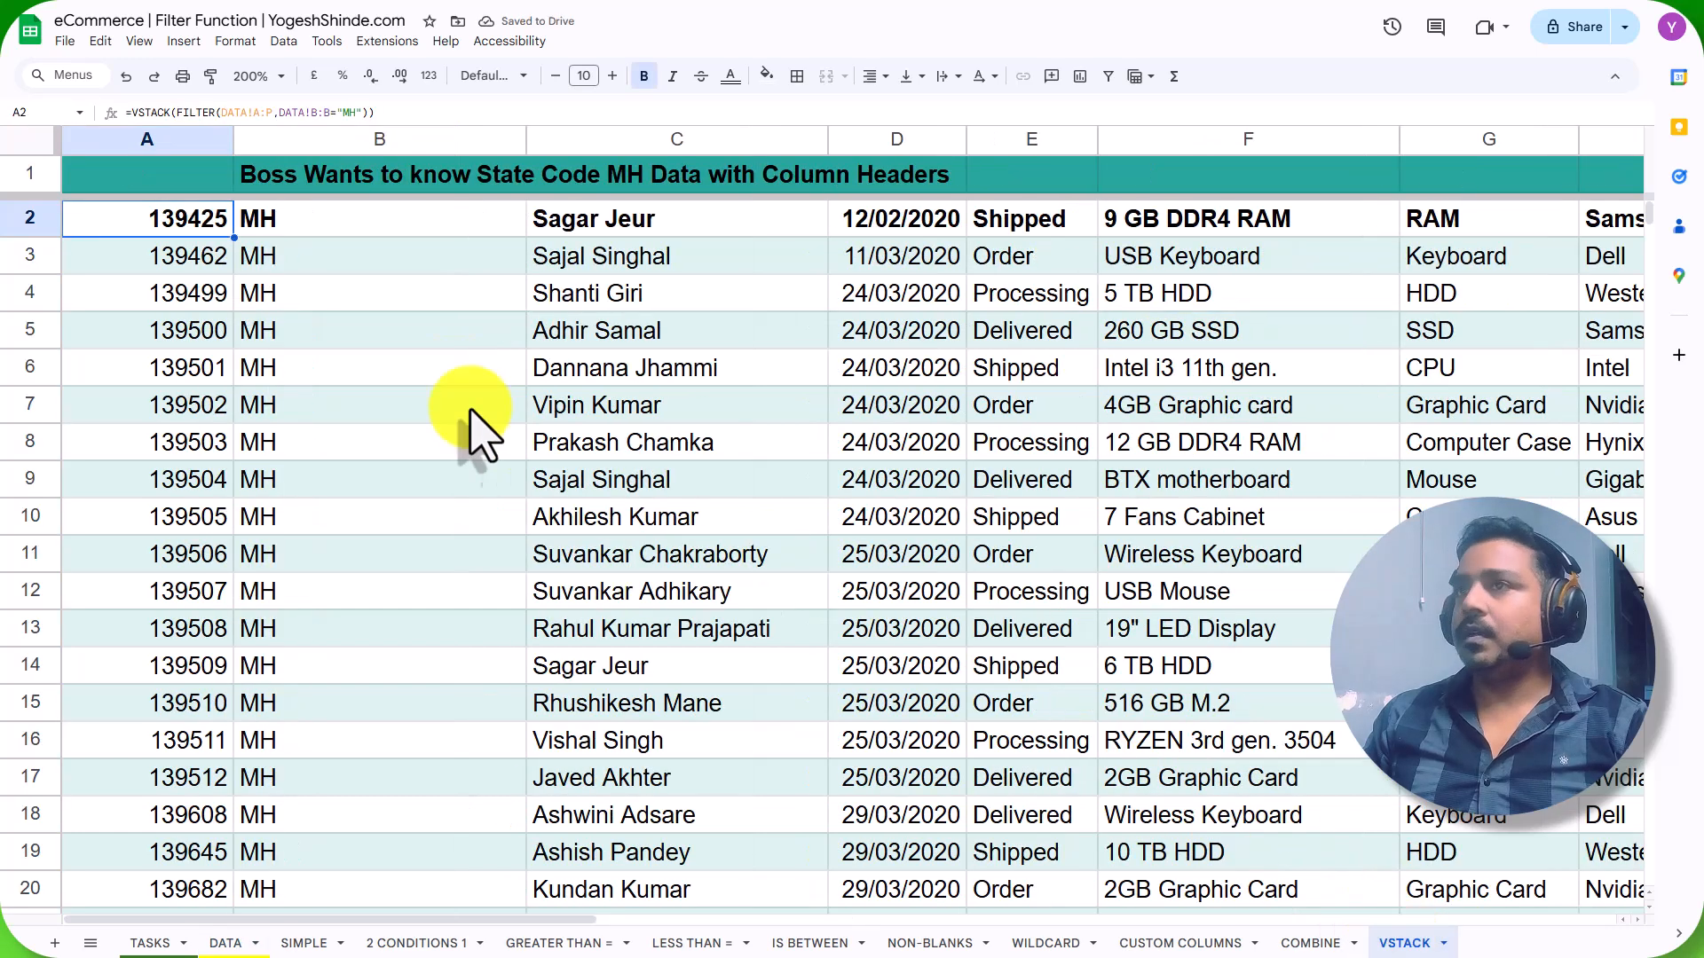
Copy the FILTER expression inside the VSTACK formula in A2 and remove it, leaving the function open for its first range.
{"action": "double_click", "coordinate": [182, 224]}
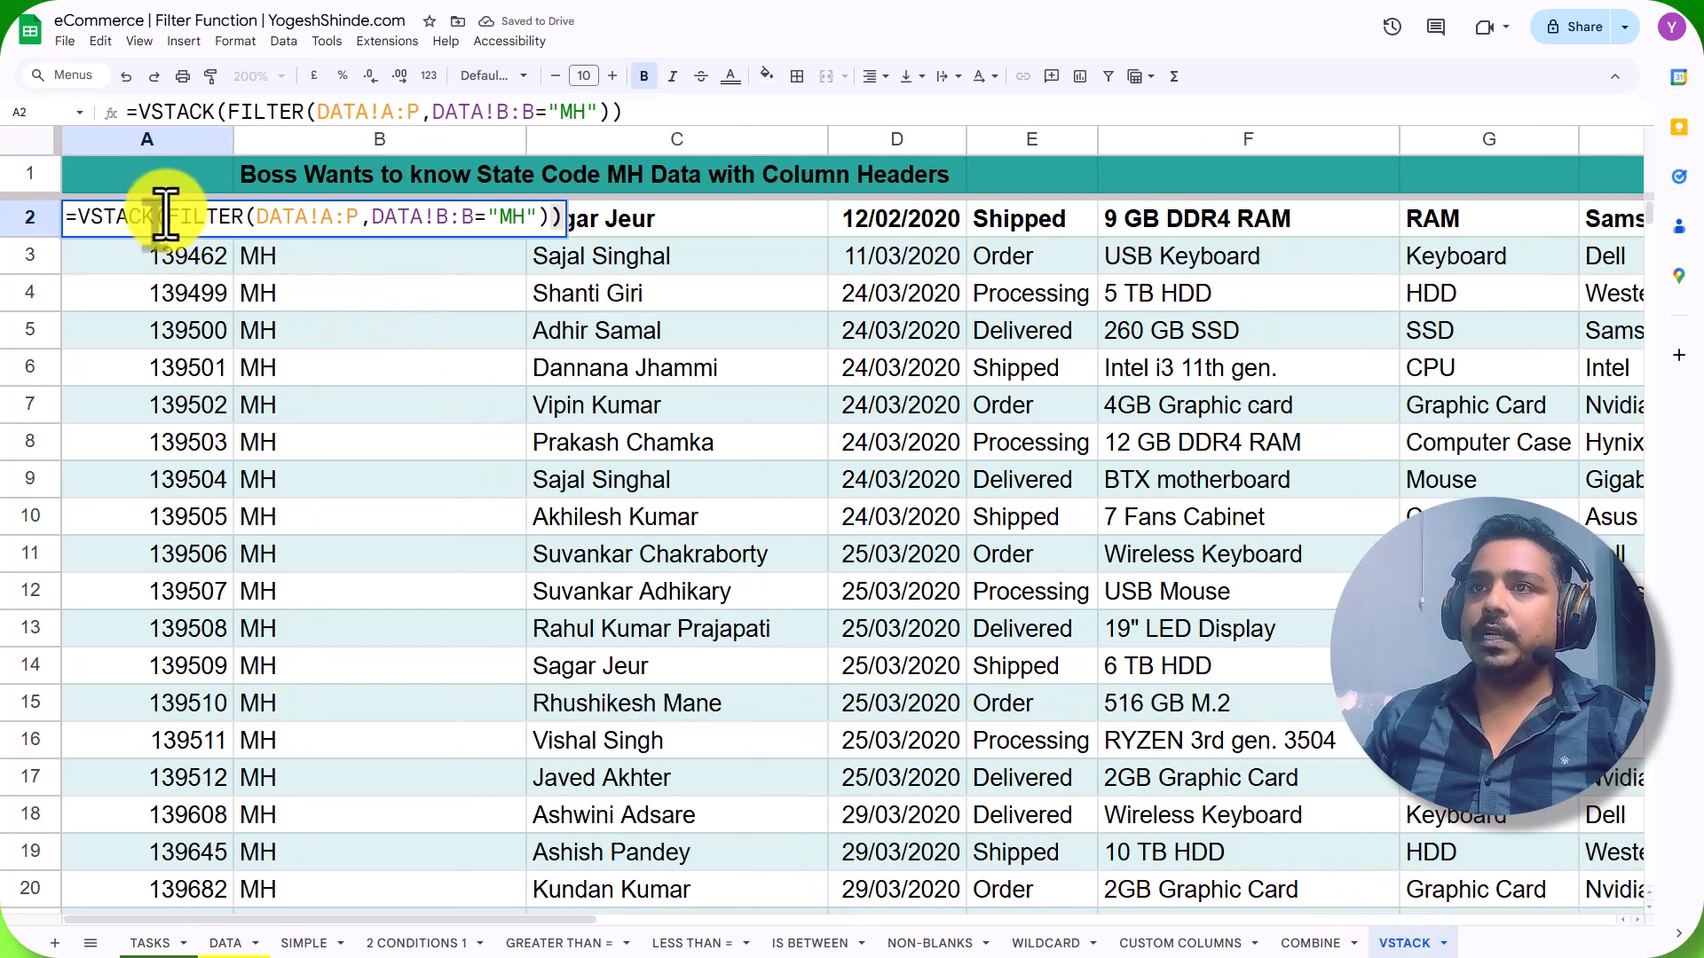
{"action": "left_click_drag", "start_coordinate": [166, 216], "coordinate": [779, 248]}
{"action": "key", "text": "ctrl+c"}
{"action": "key", "text": "BackSpace"}
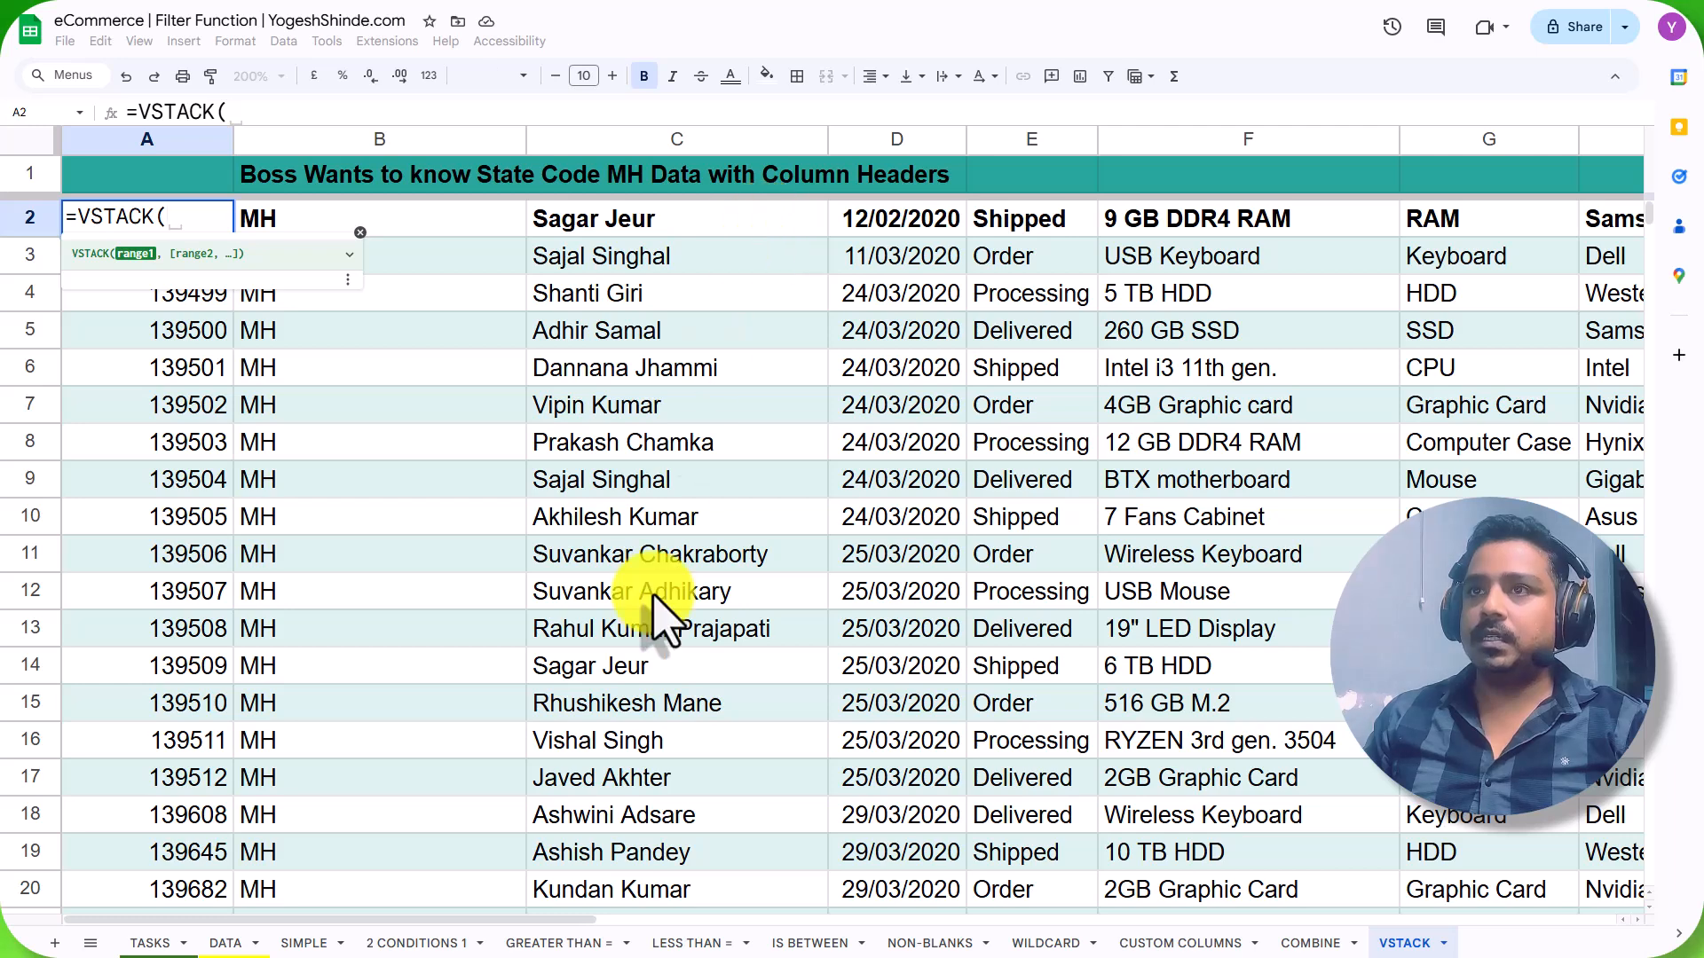
Complete the VSTACK formula with header row DATA!1:1 followed by the copied FILTER(DATA!A:P,DATA!B:B="MH"), enter it, and select the header cells A2:H2.
{"action": "left_click", "coordinate": [232, 941]}
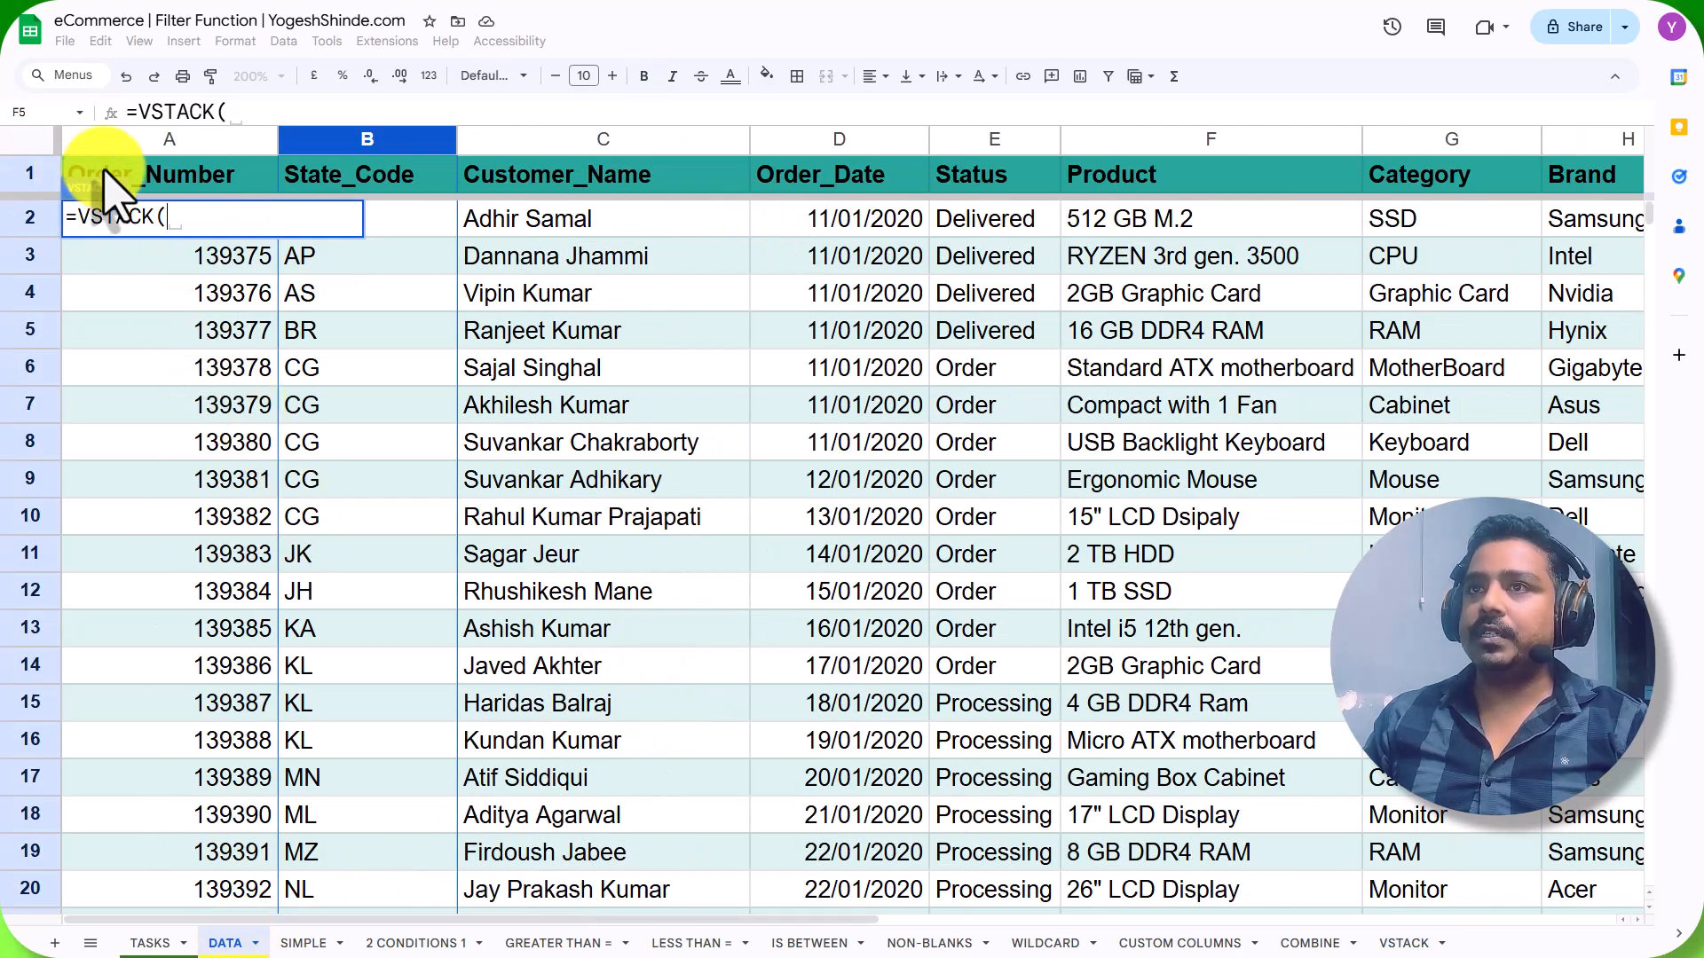
{"action": "left_click", "coordinate": [32, 176]}
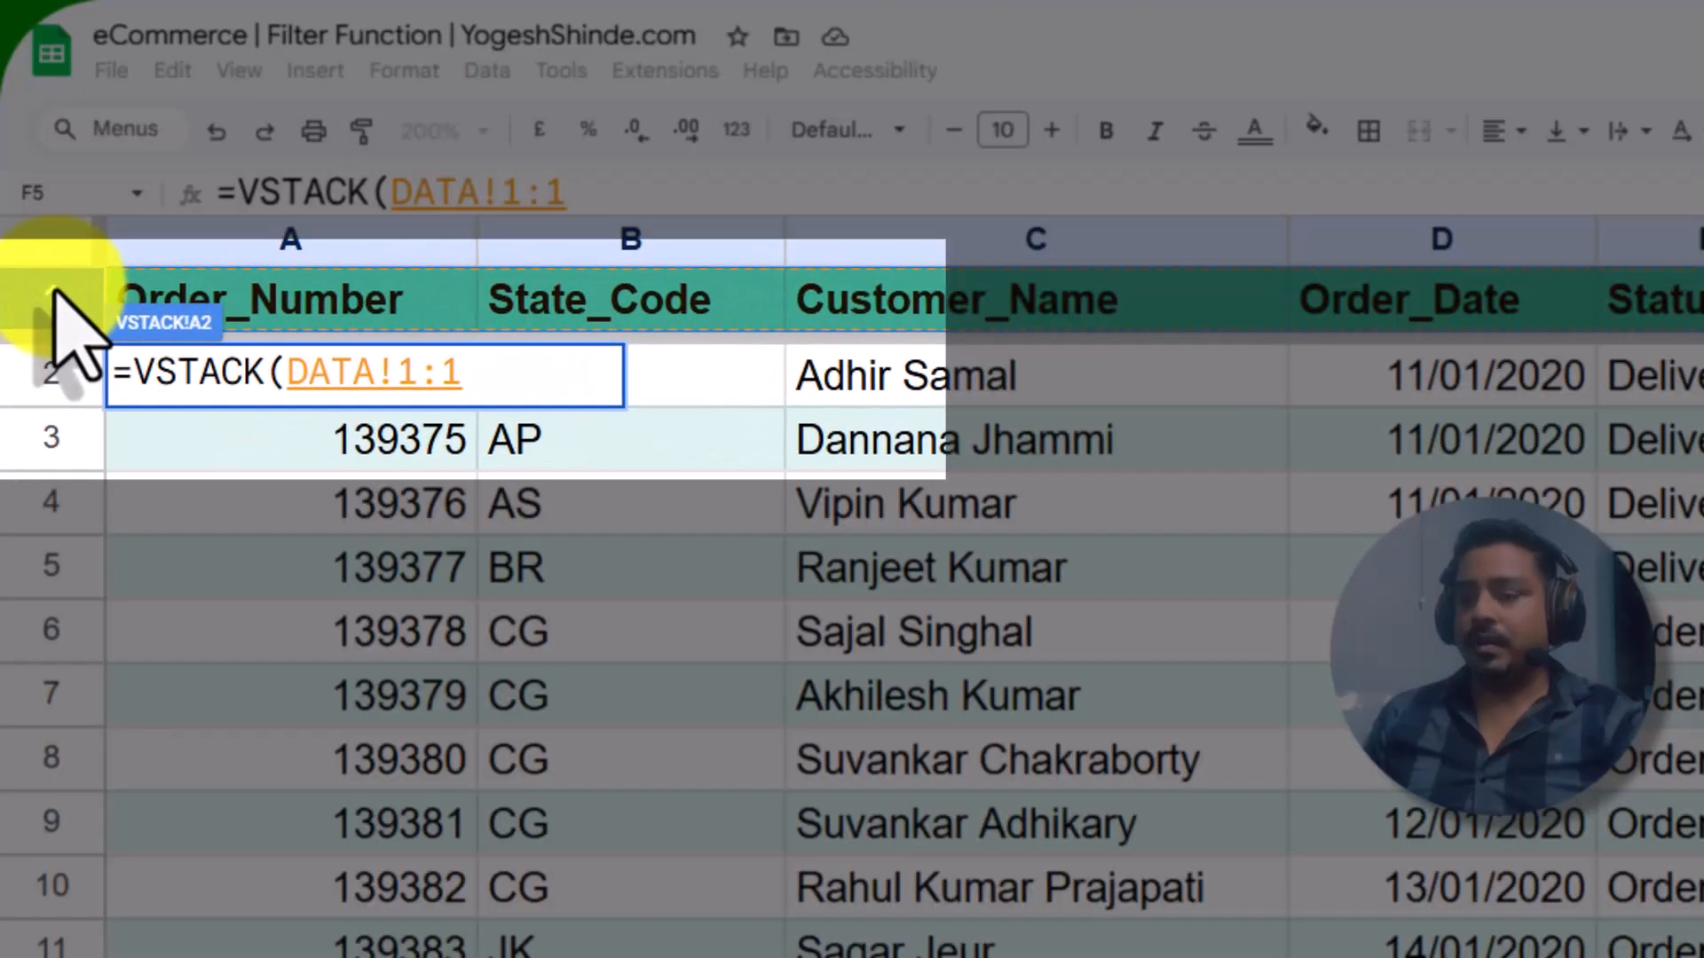
{"action": "type", "text": ","}
{"action": "key", "text": "ctrl+v"}
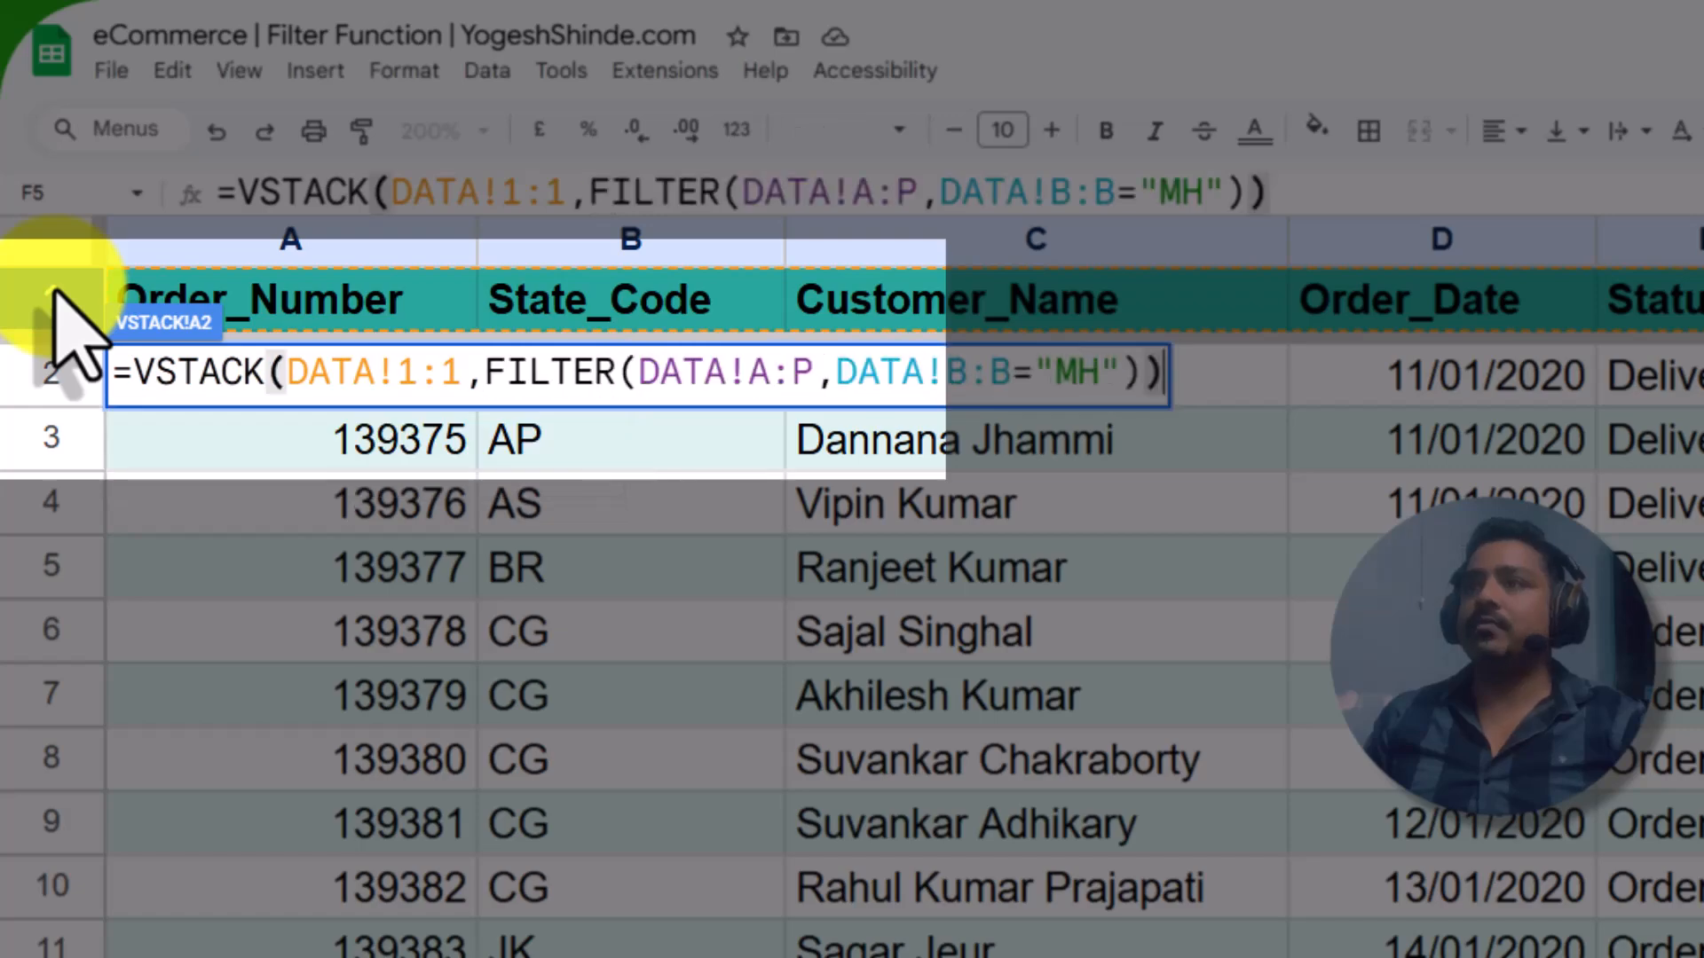
{"action": "key", "text": "Return"}
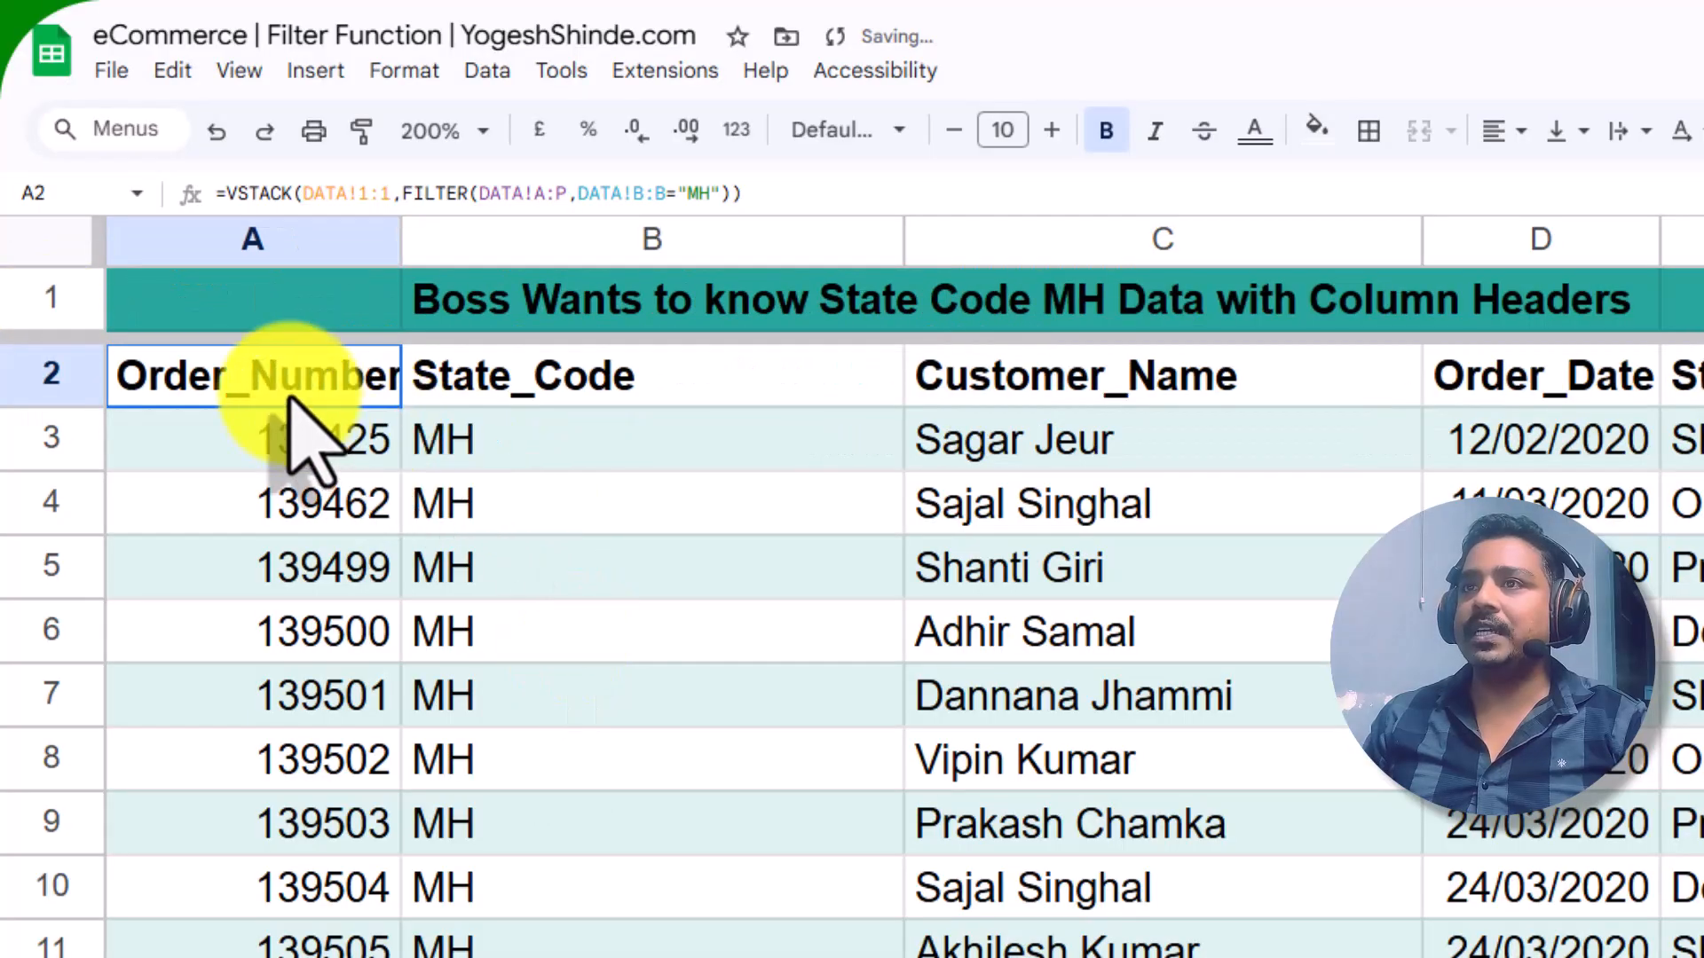
{"action": "left_click_drag", "start_coordinate": [287, 396], "coordinate": [1642, 228]}
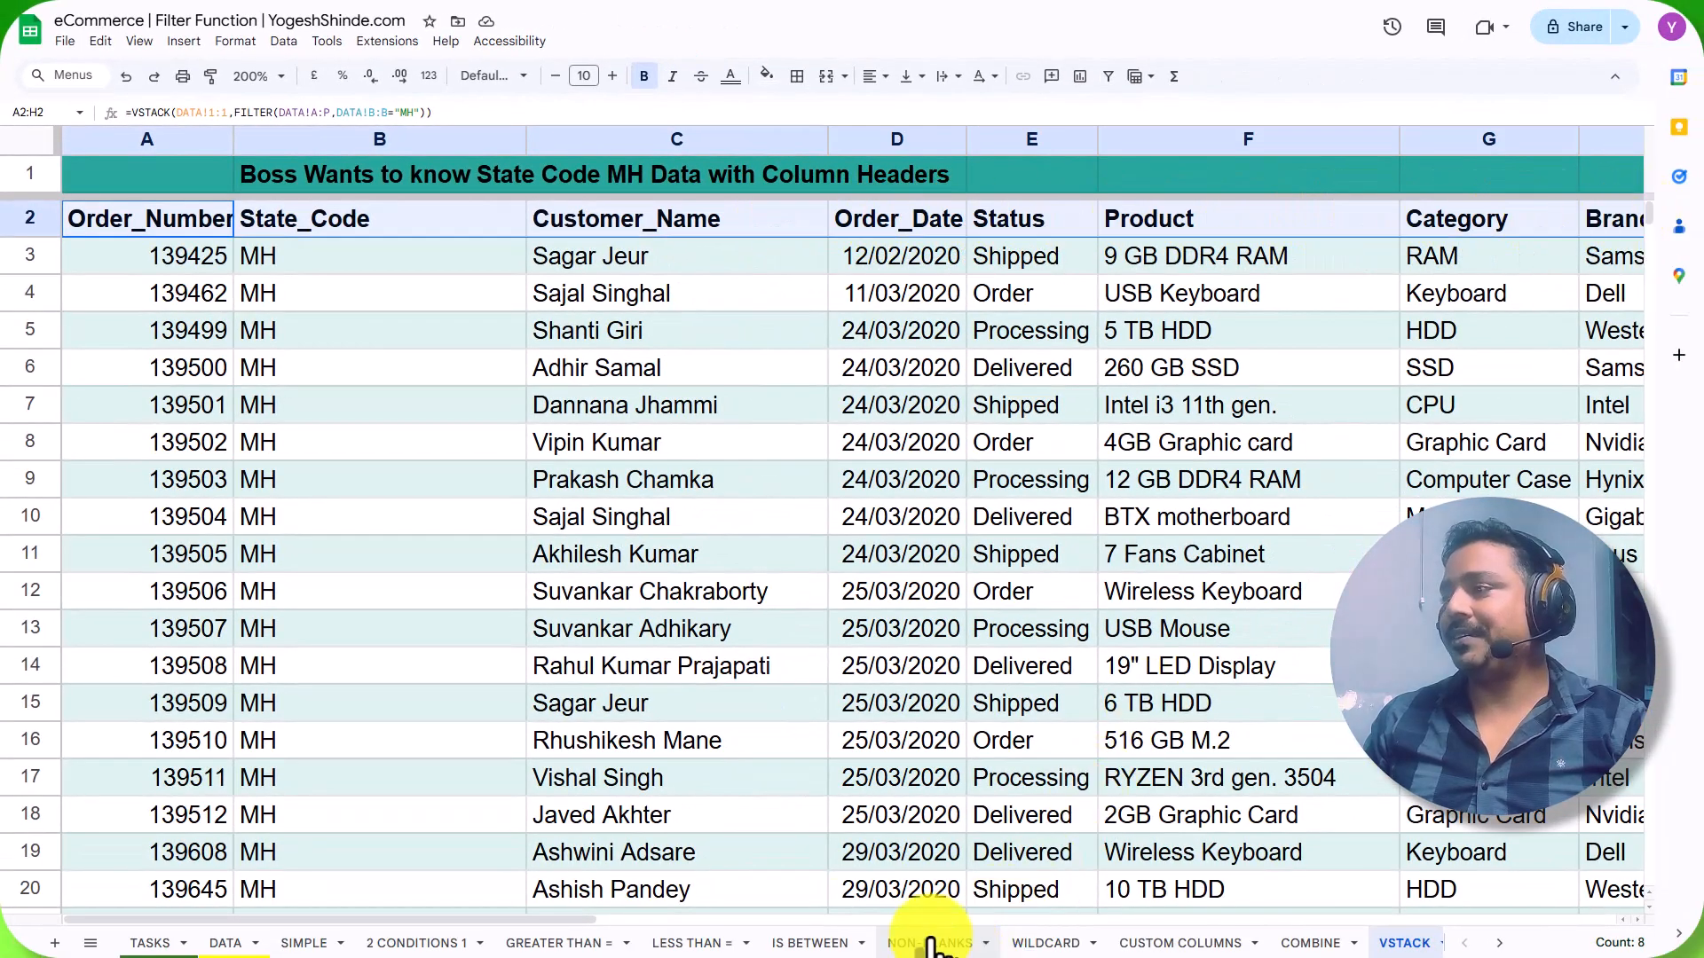
Mark the Vstack For Headers task as done in TASKS and select the empty cell A14 below it.
{"action": "left_click", "coordinate": [147, 943]}
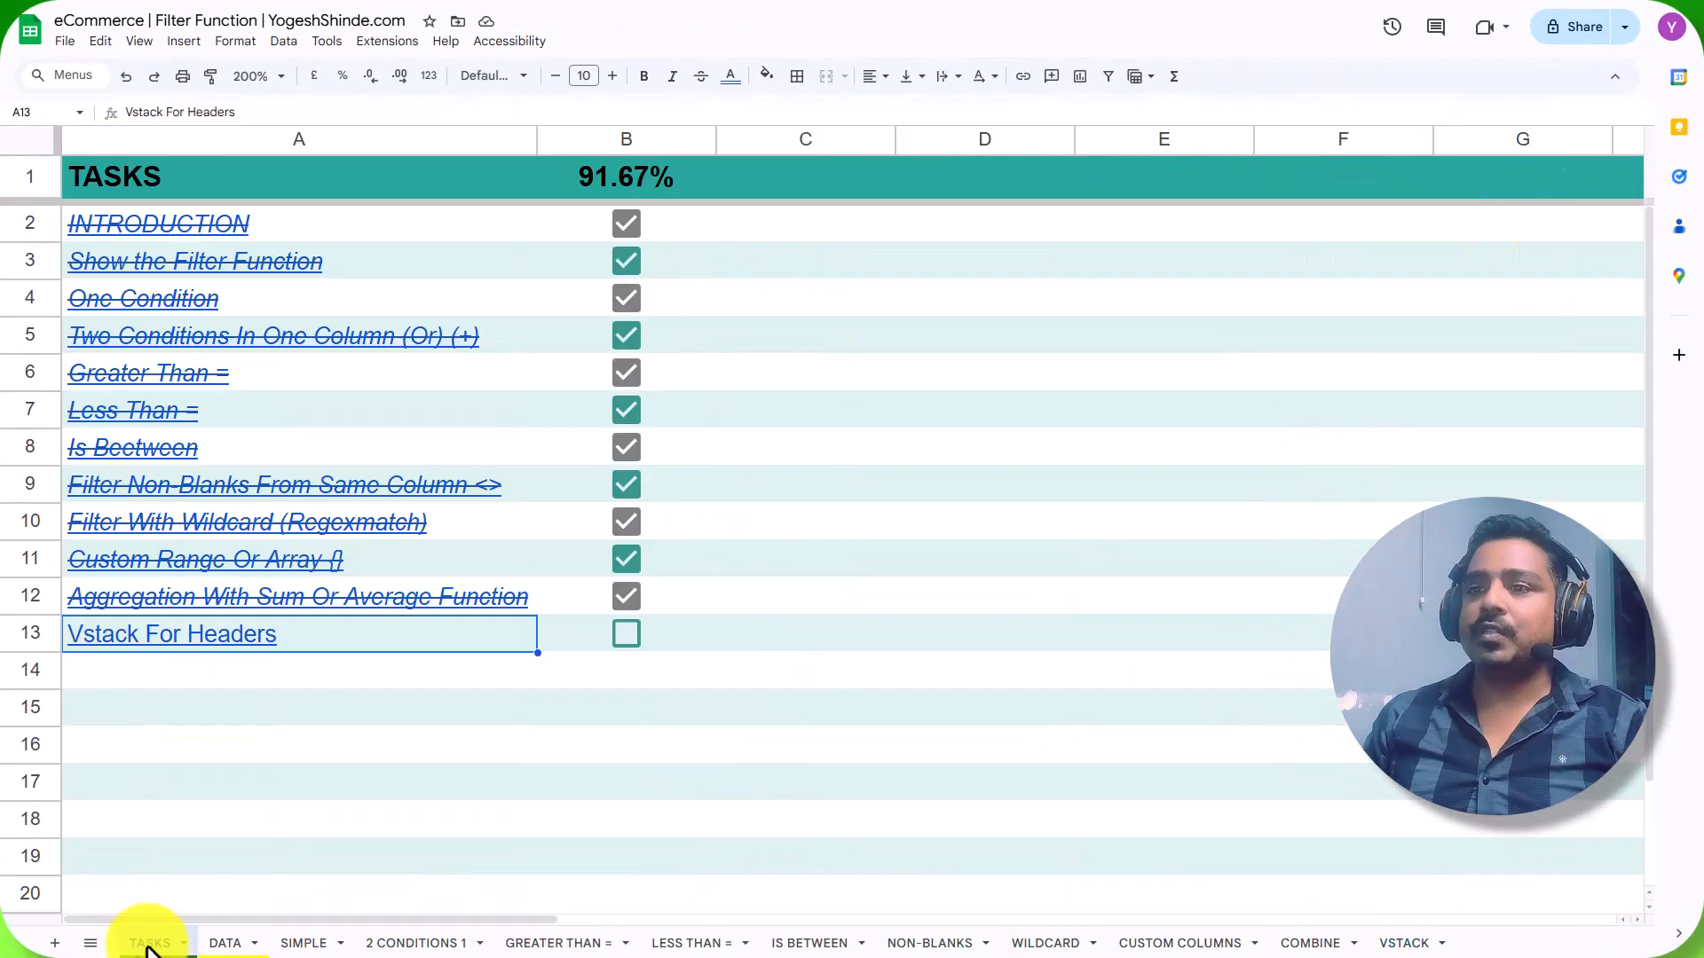
{"action": "left_click", "coordinate": [626, 636]}
{"action": "key", "text": "Down"}
{"action": "key", "text": "Left"}
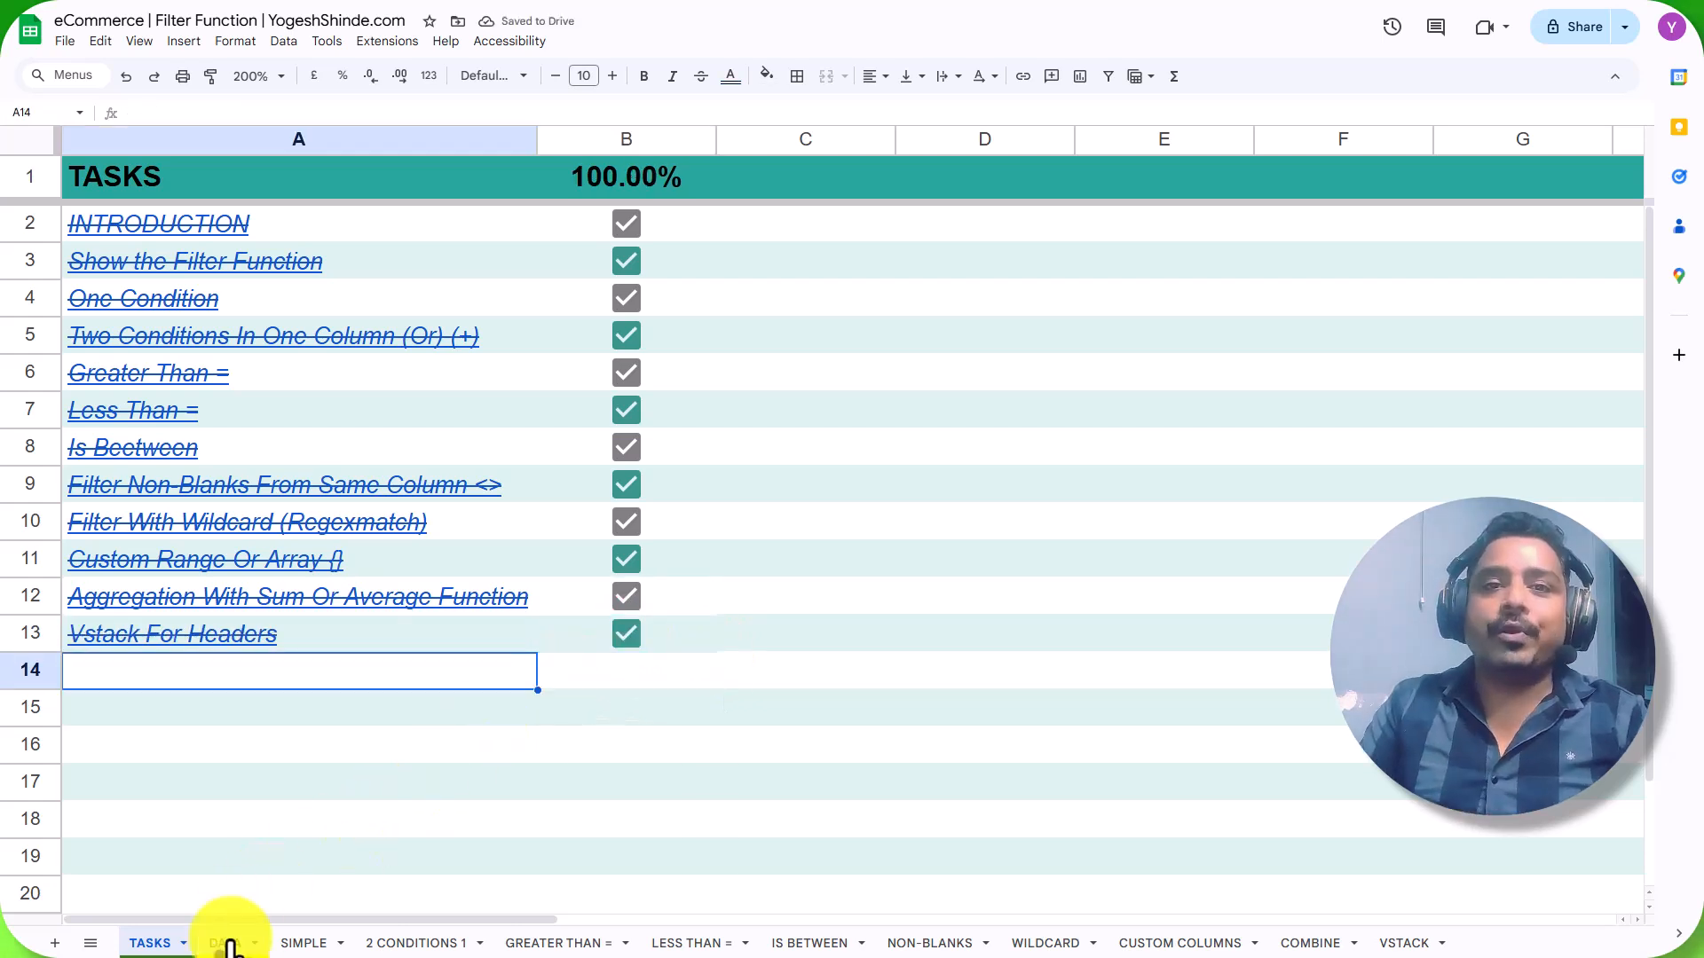